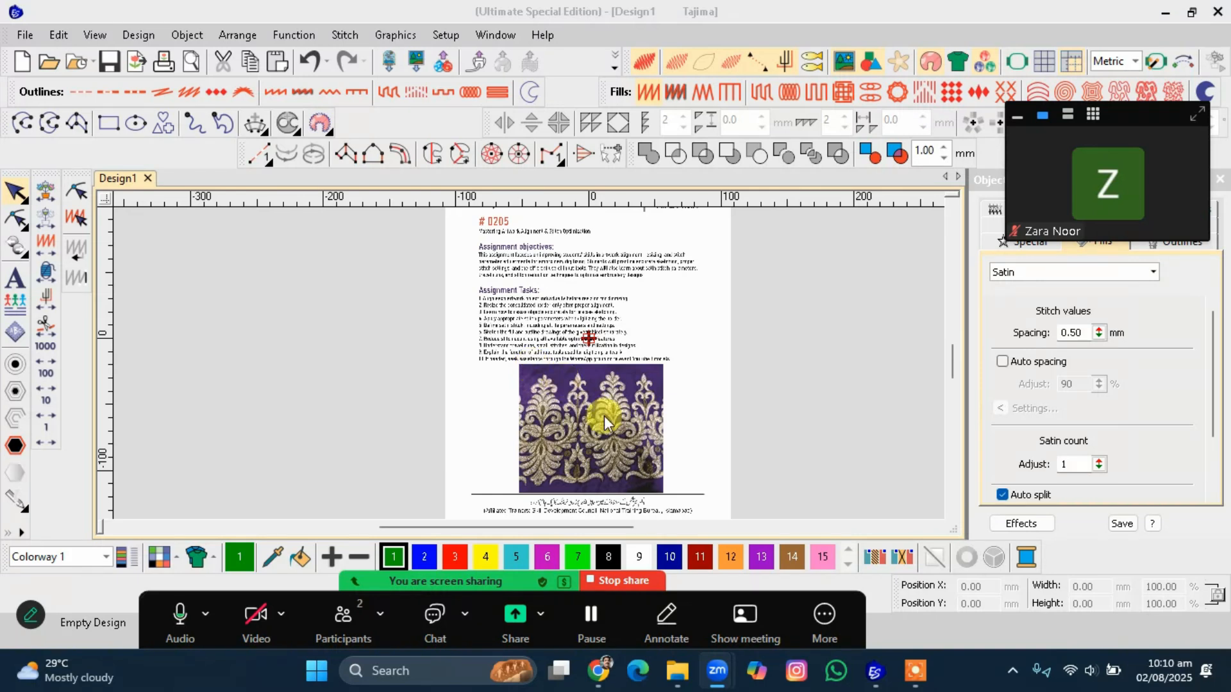
Zoom in and out across the imported assignment sheet to examine the border artwork.
scroll(530, 364, up, 3)
scroll(529, 364, down, 3)
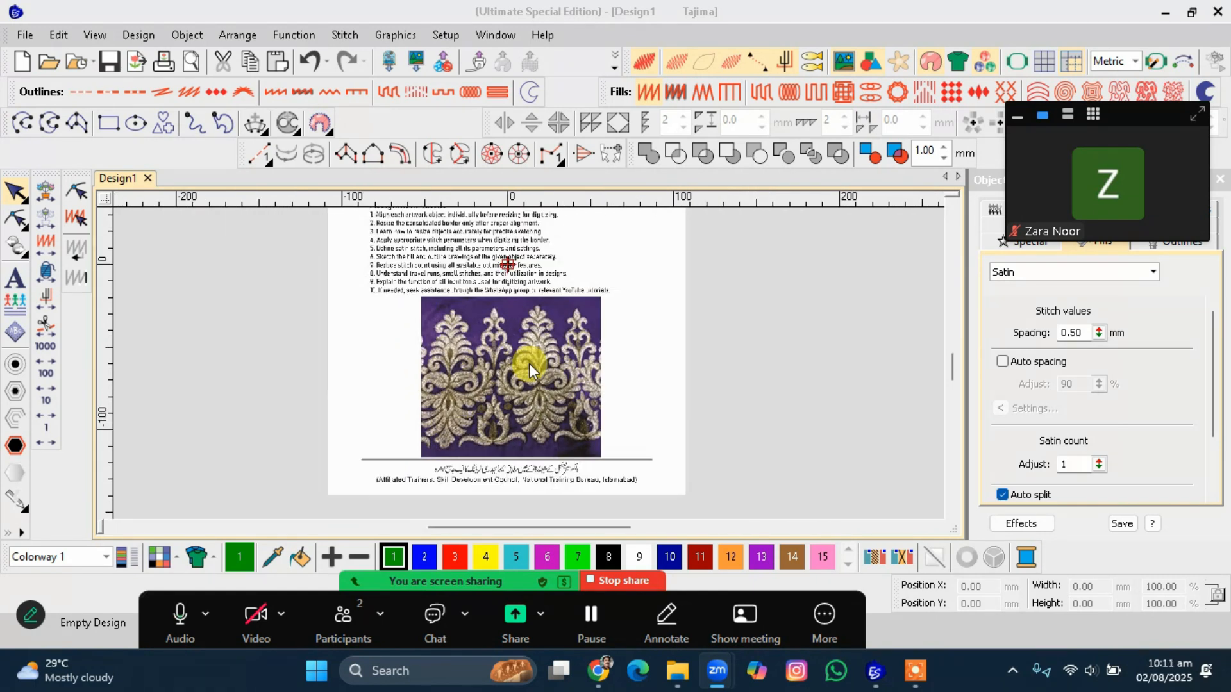
scroll(529, 363, up, 2)
scroll(529, 363, up, 2)
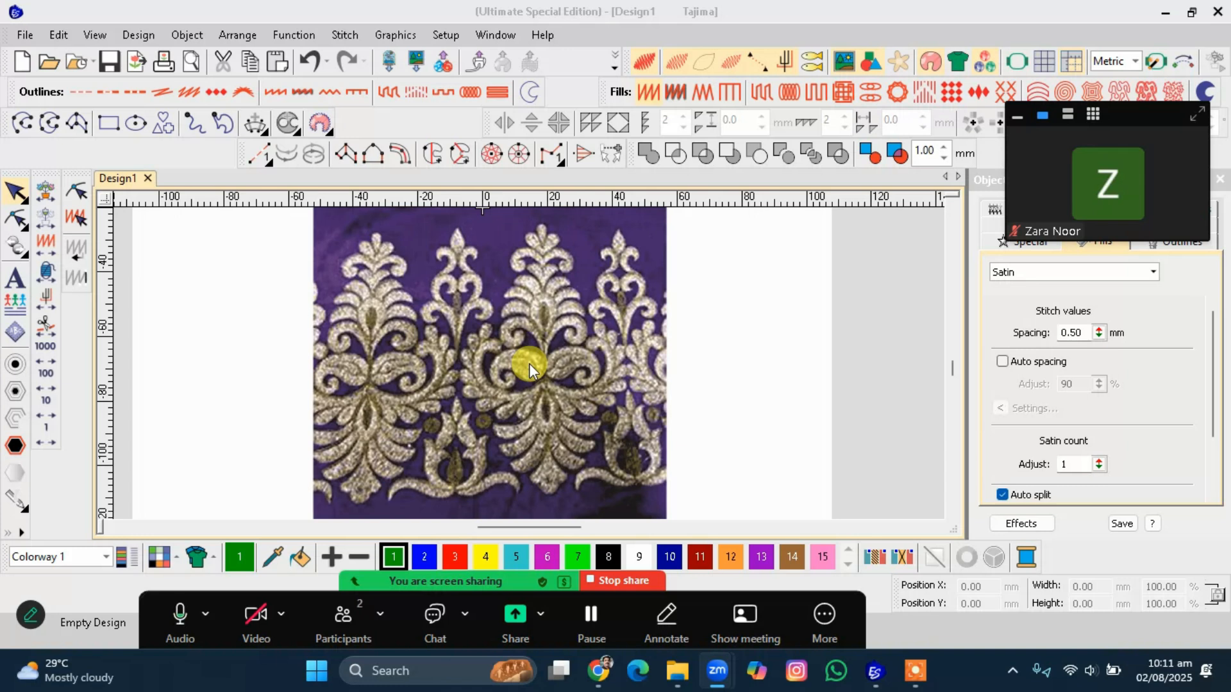
scroll(529, 364, down, 2)
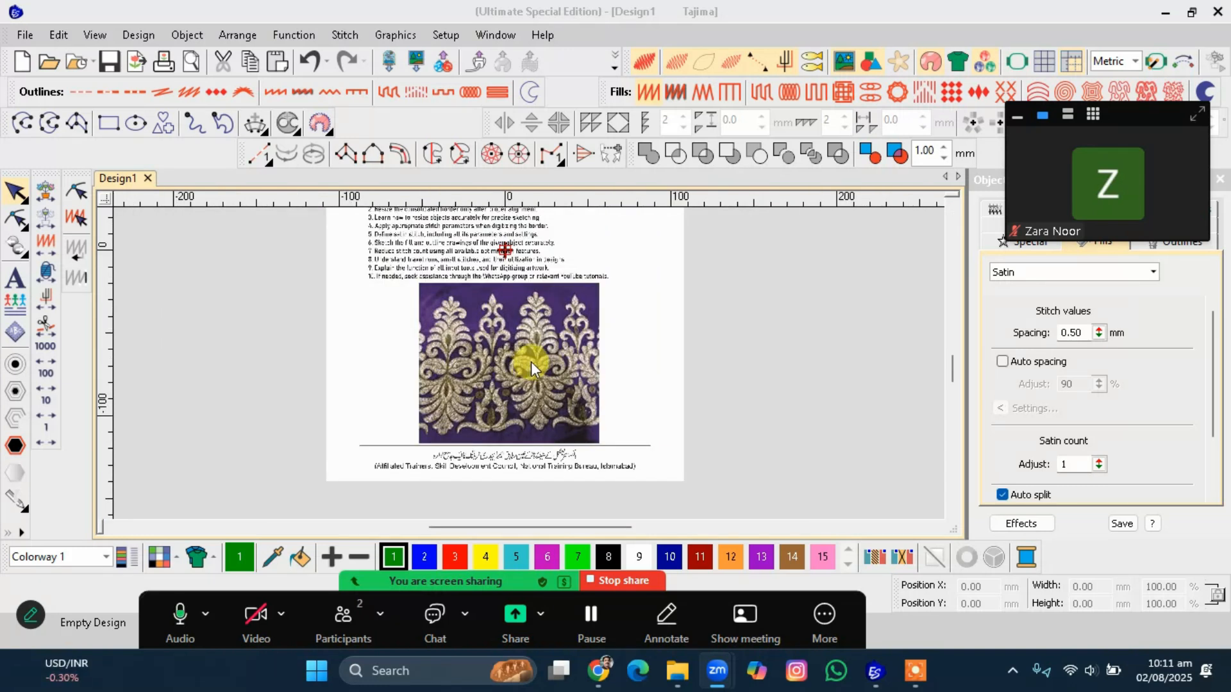
scroll(531, 361, up, 2)
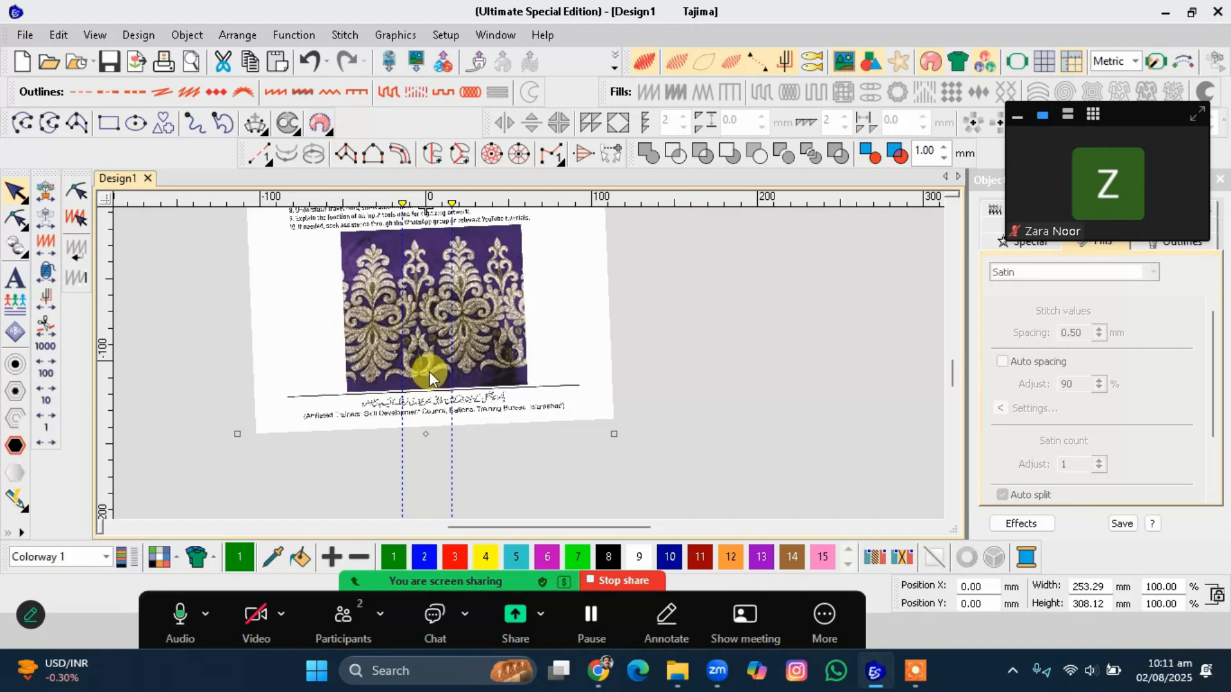
scroll(429, 371, up, 2)
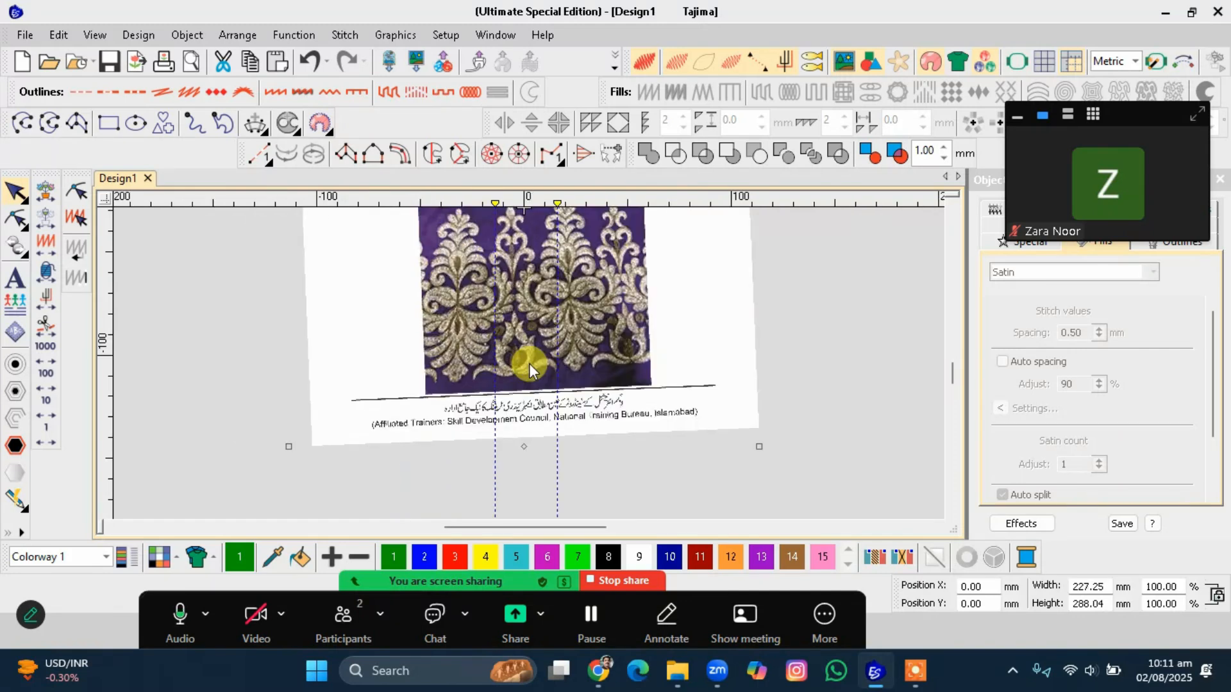
scroll(529, 363, down, 5)
scroll(528, 361, up, 2)
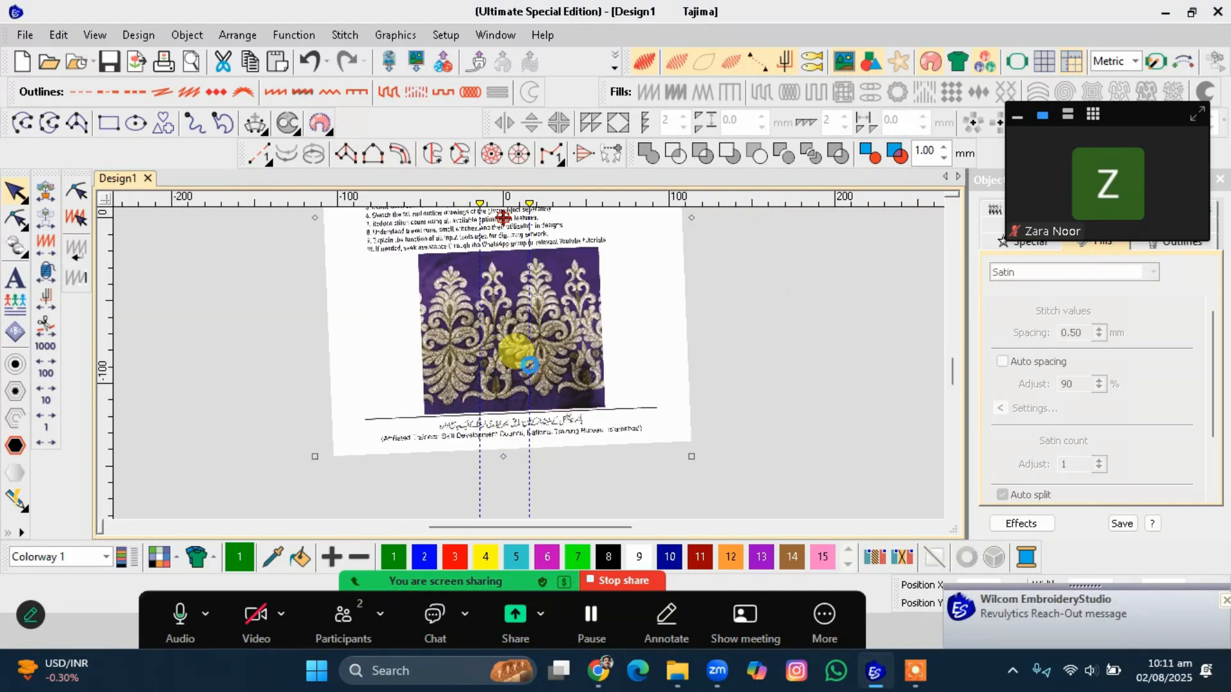
Undo the last two rotation changes applied to the imported image.
key(ctrl+z)
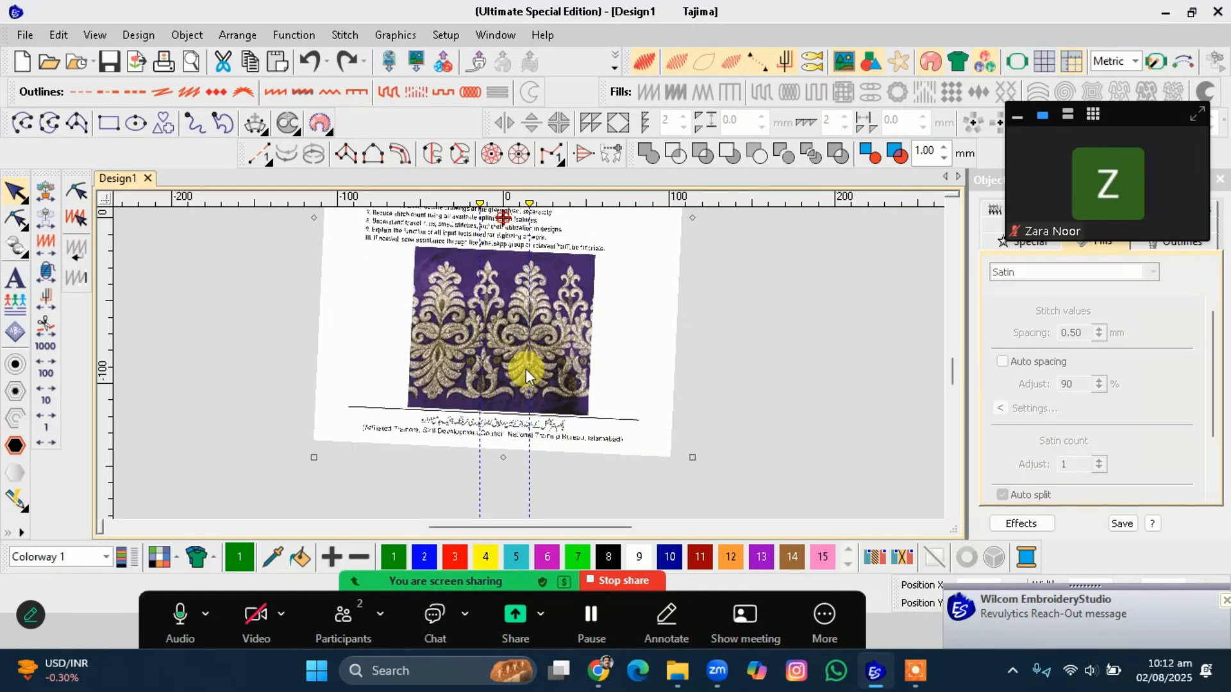
key(ctrl+z)
scroll(528, 363, up, 1)
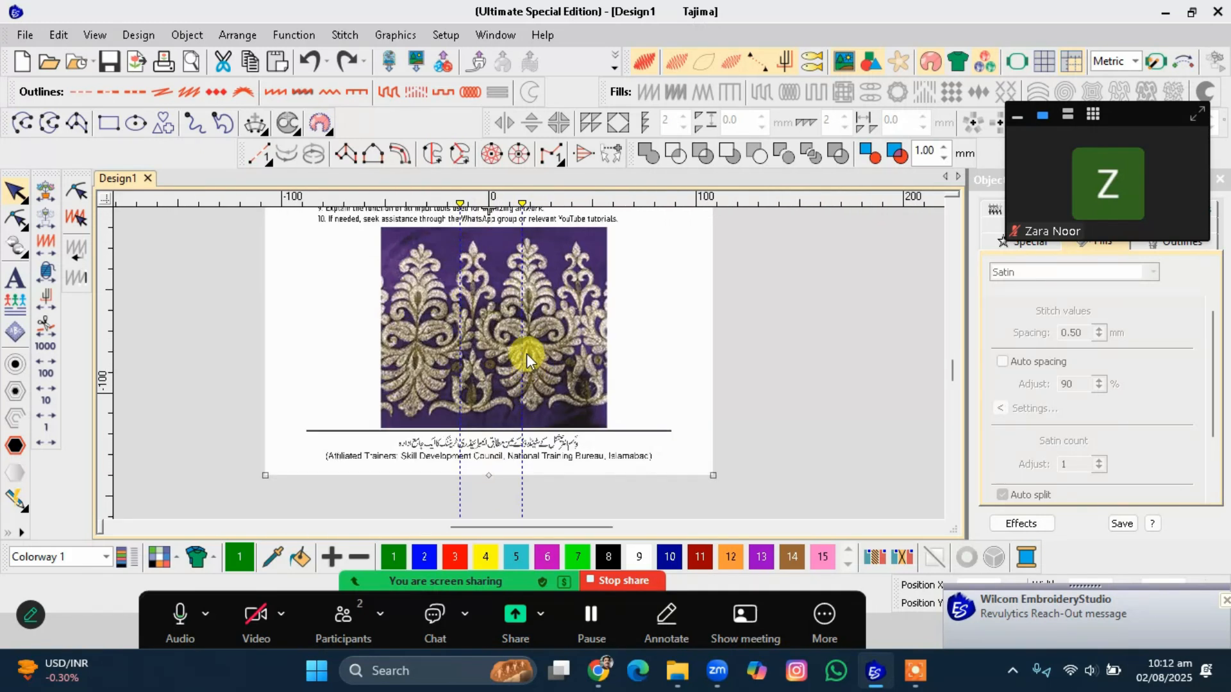
Remove the vertical guidelines from the design area by dragging them off.
drag(458, 199, 125, 227)
drag(466, 202, 85, 228)
drag(521, 203, 3, 226)
scroll(529, 363, up, 1)
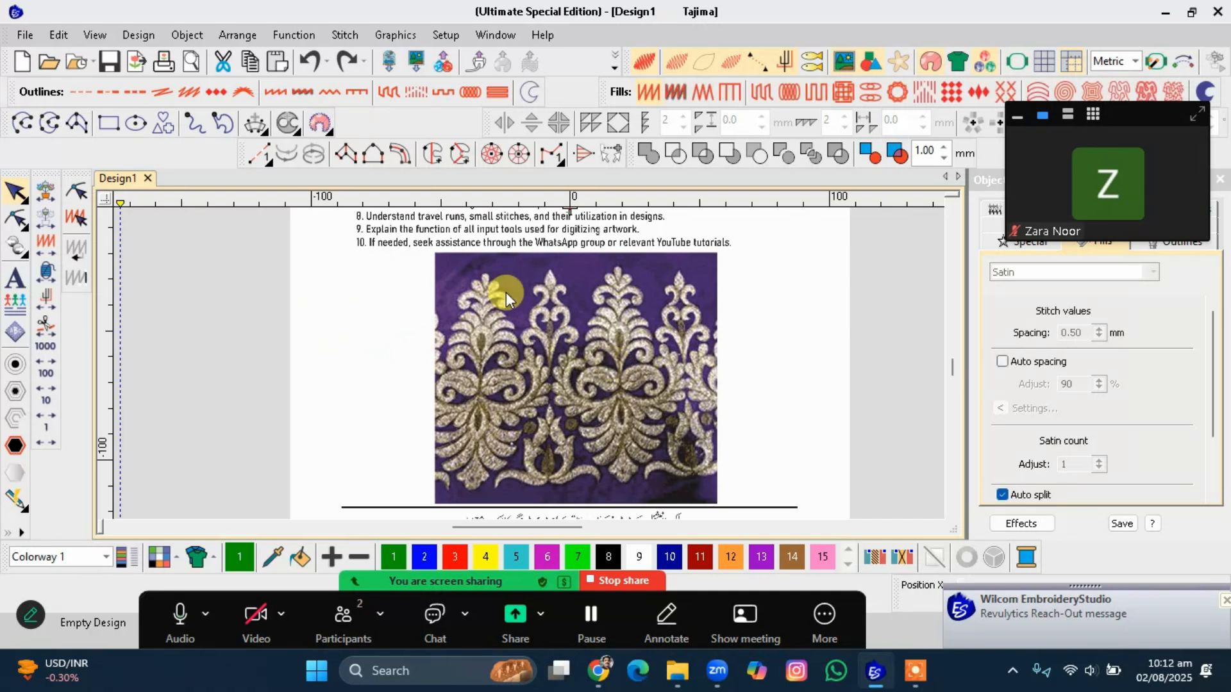
Add a vertical guideline through the centre stem of one motif in the border.
click(610, 200)
drag(610, 199, 617, 198)
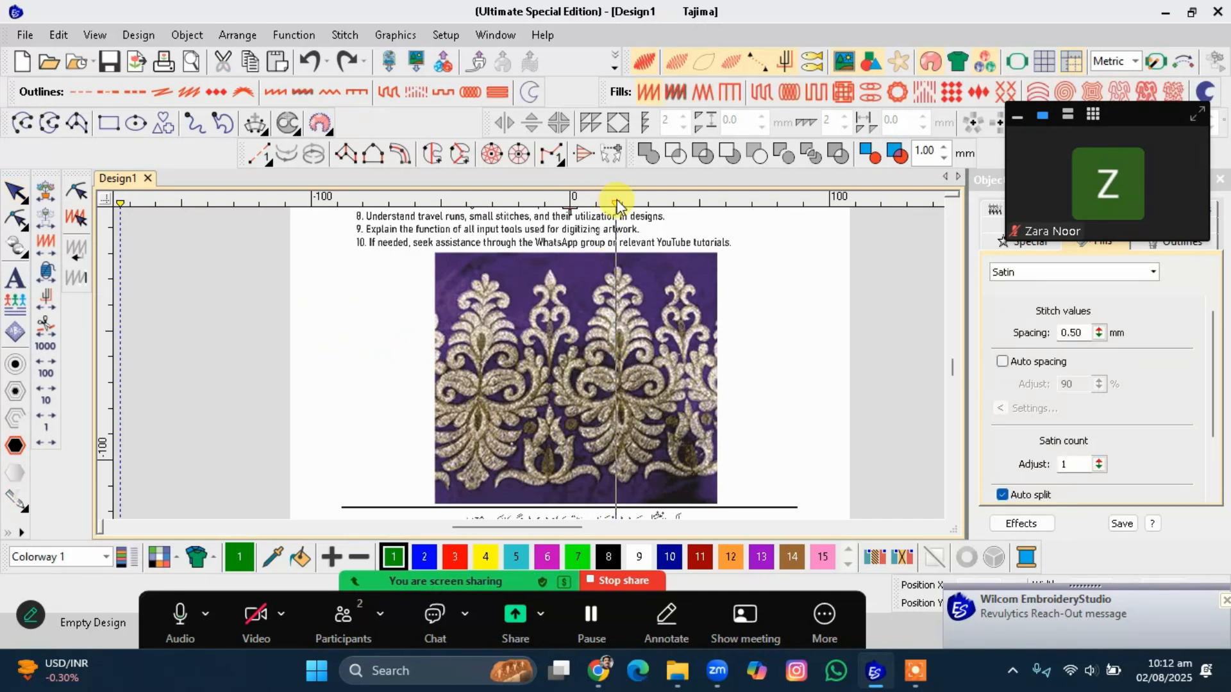
scroll(625, 301, down, 1)
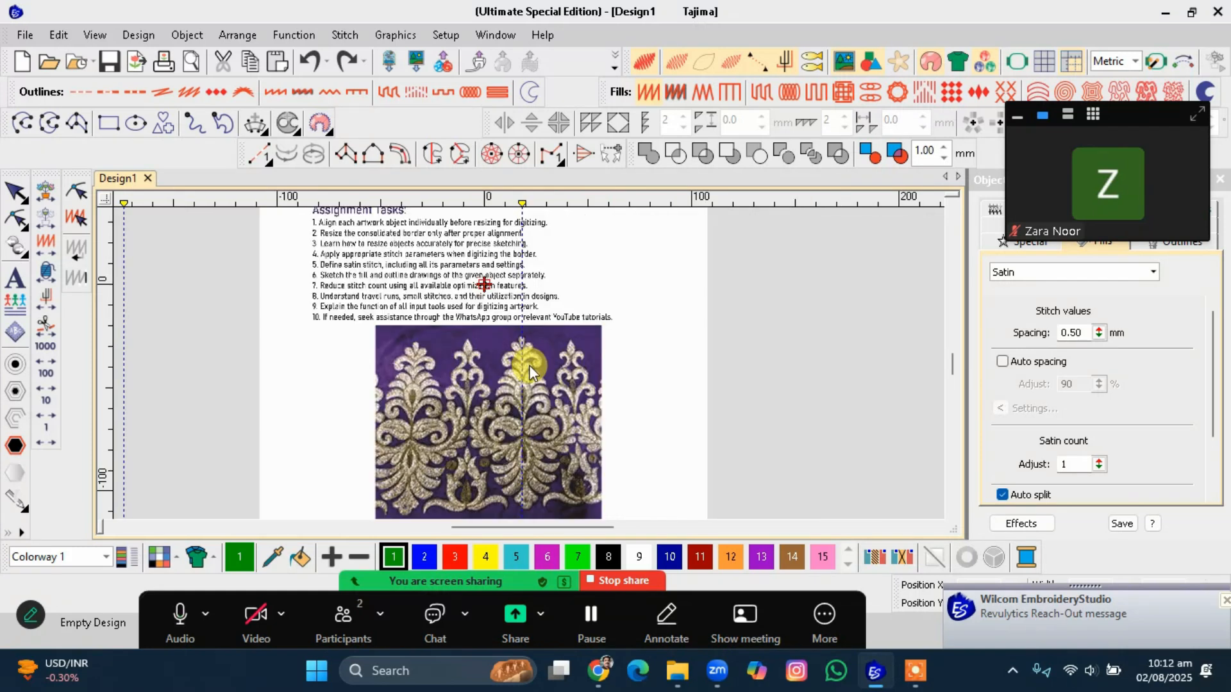
scroll(525, 485, up, 1)
scroll(529, 364, down, 2)
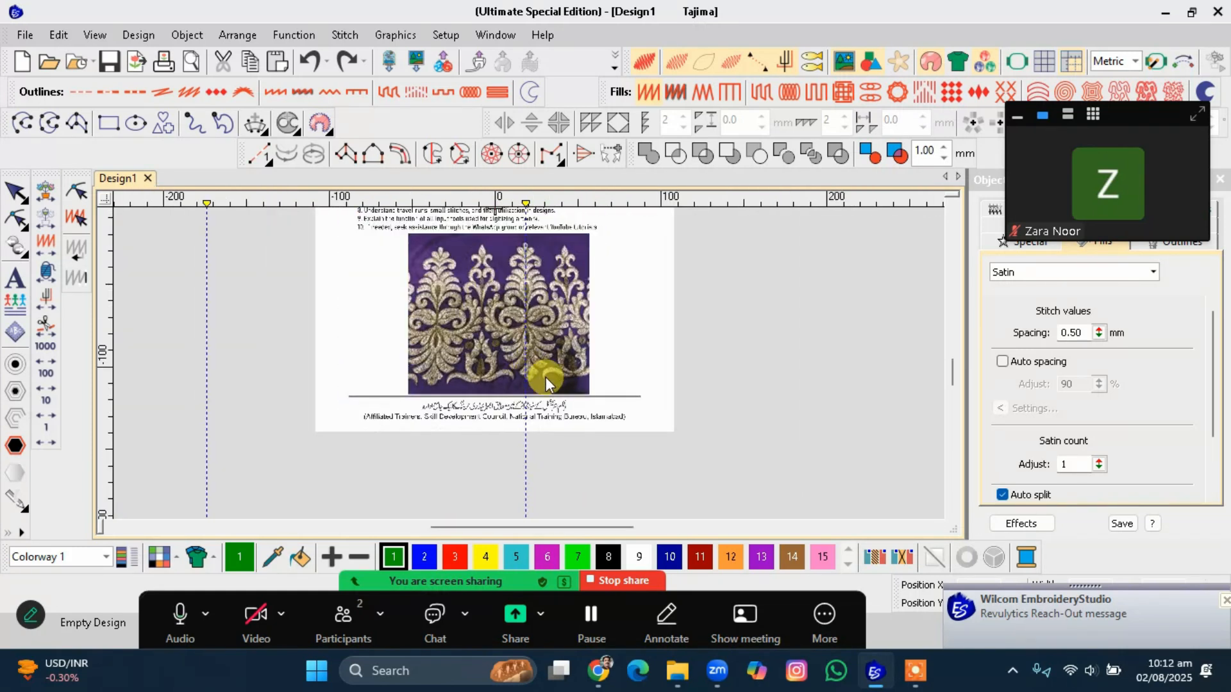
Select the imported image and rotate it slightly so the motif's stem follows the guideline.
click(545, 377)
scroll(529, 363, down, 2)
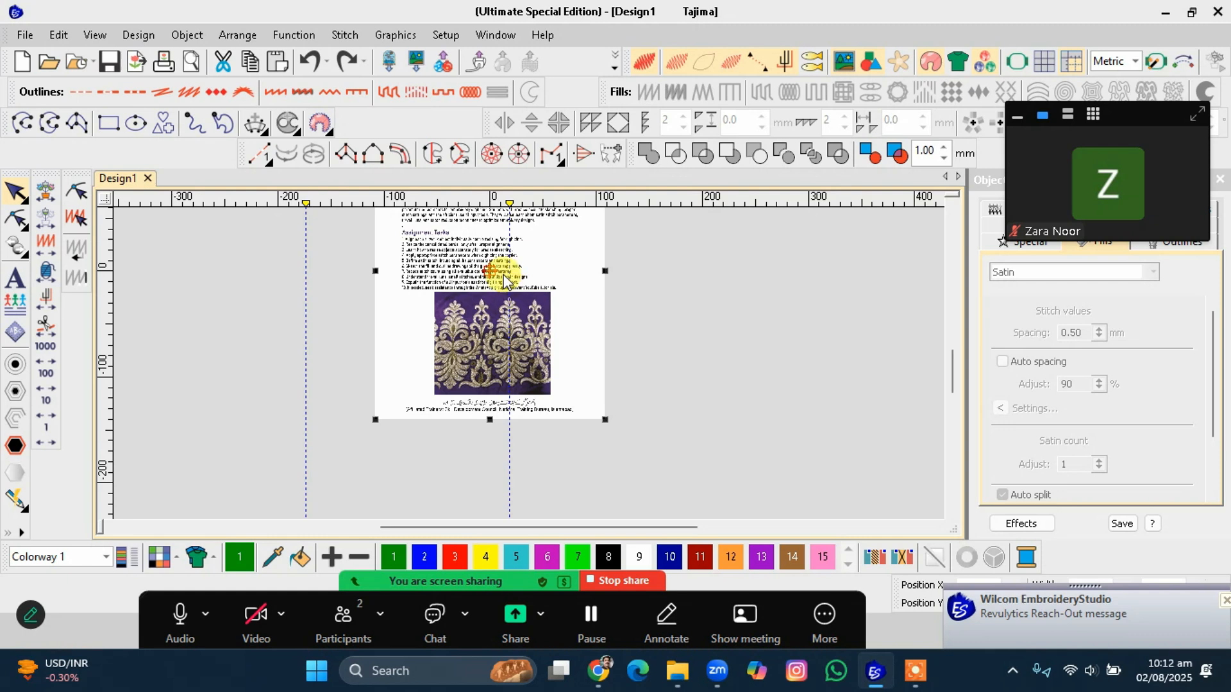
click(485, 268)
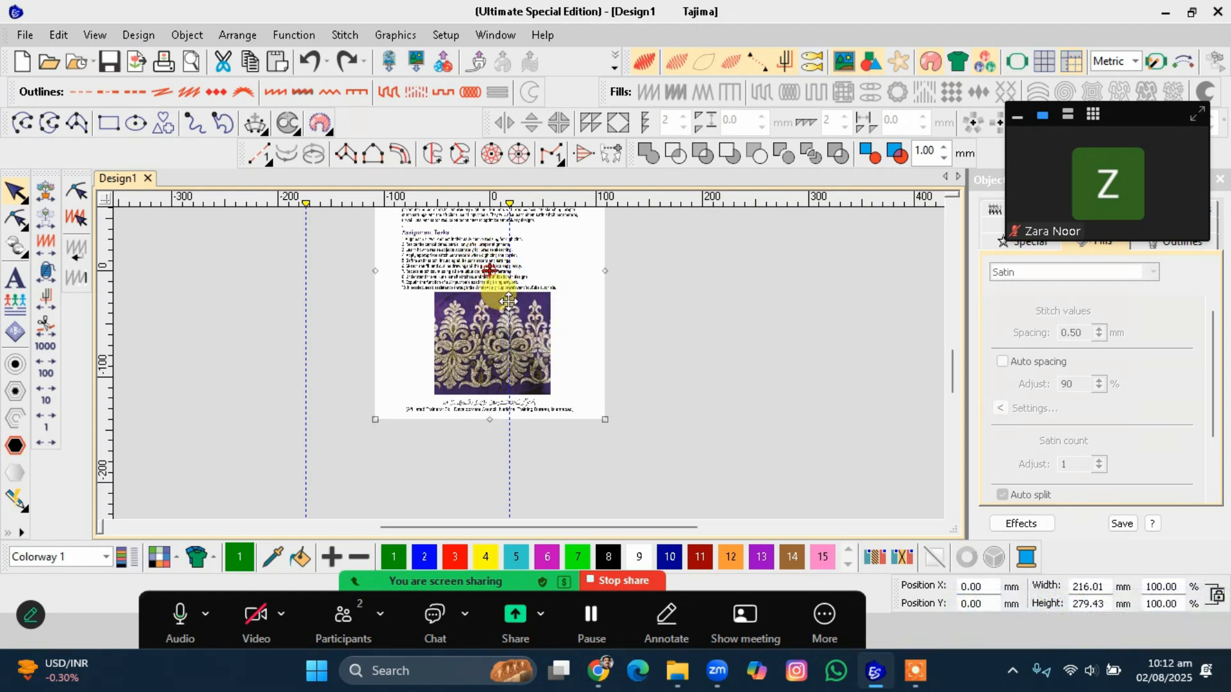
drag(607, 420, 599, 424)
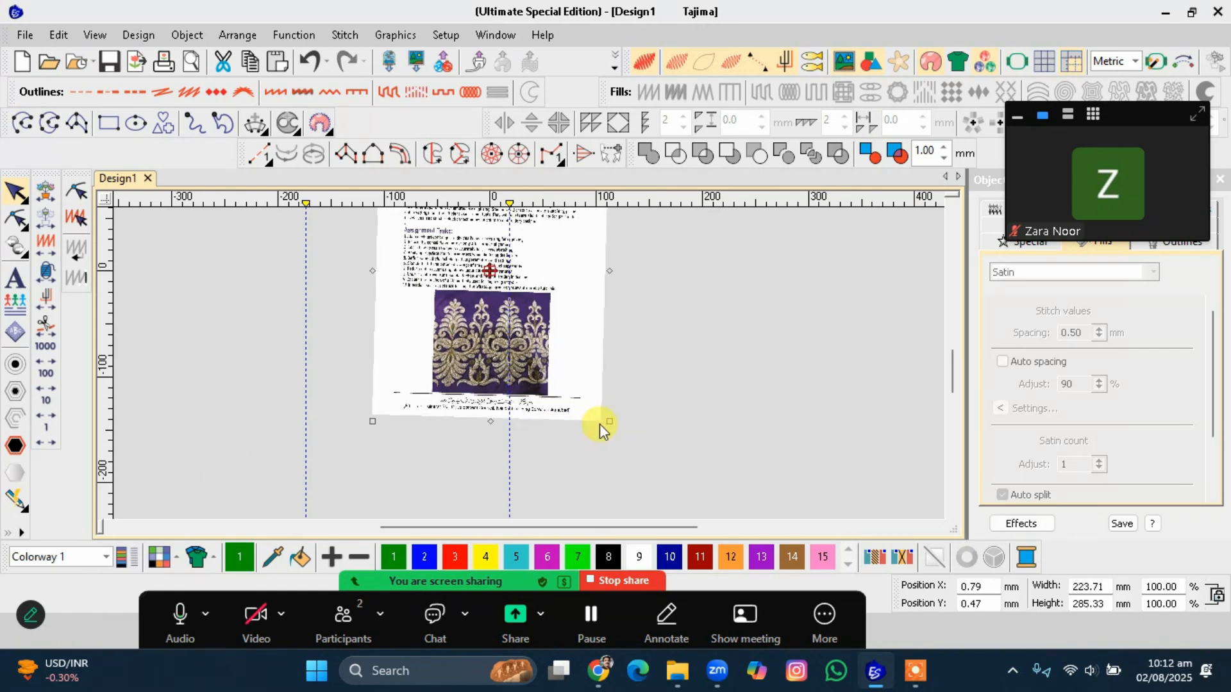
Zoom in on the border to check the motif's alignment with the vertical guideline.
scroll(513, 345, up, 2)
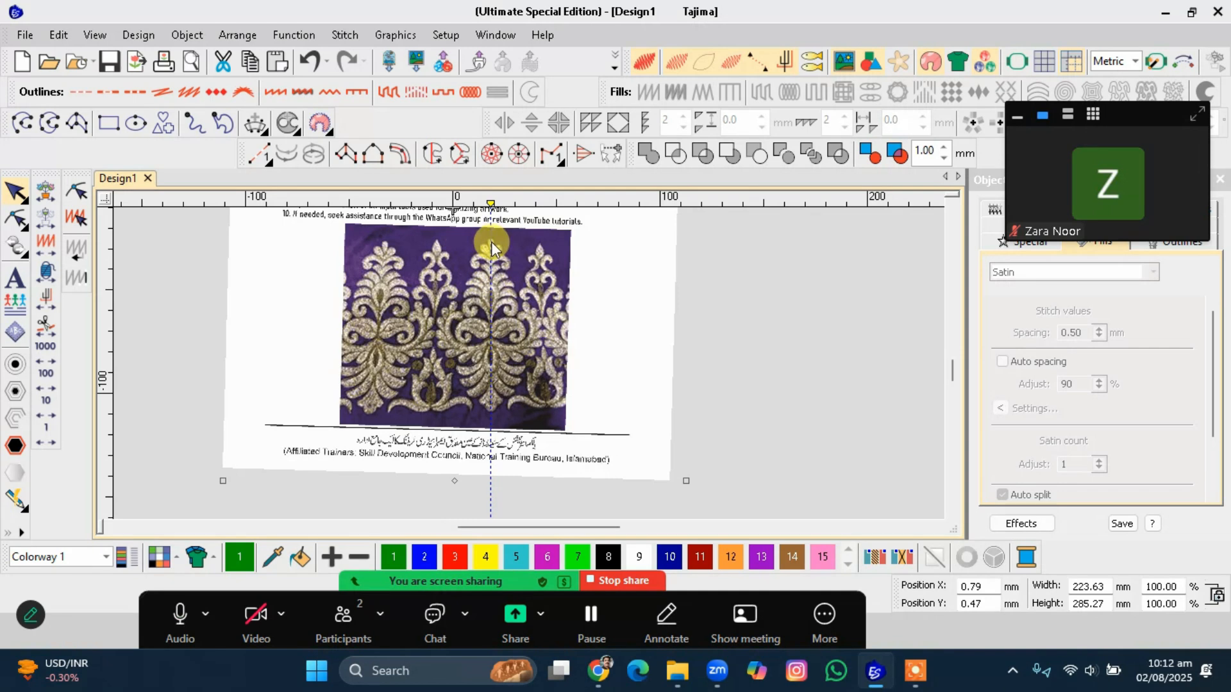
scroll(482, 333, up, 1)
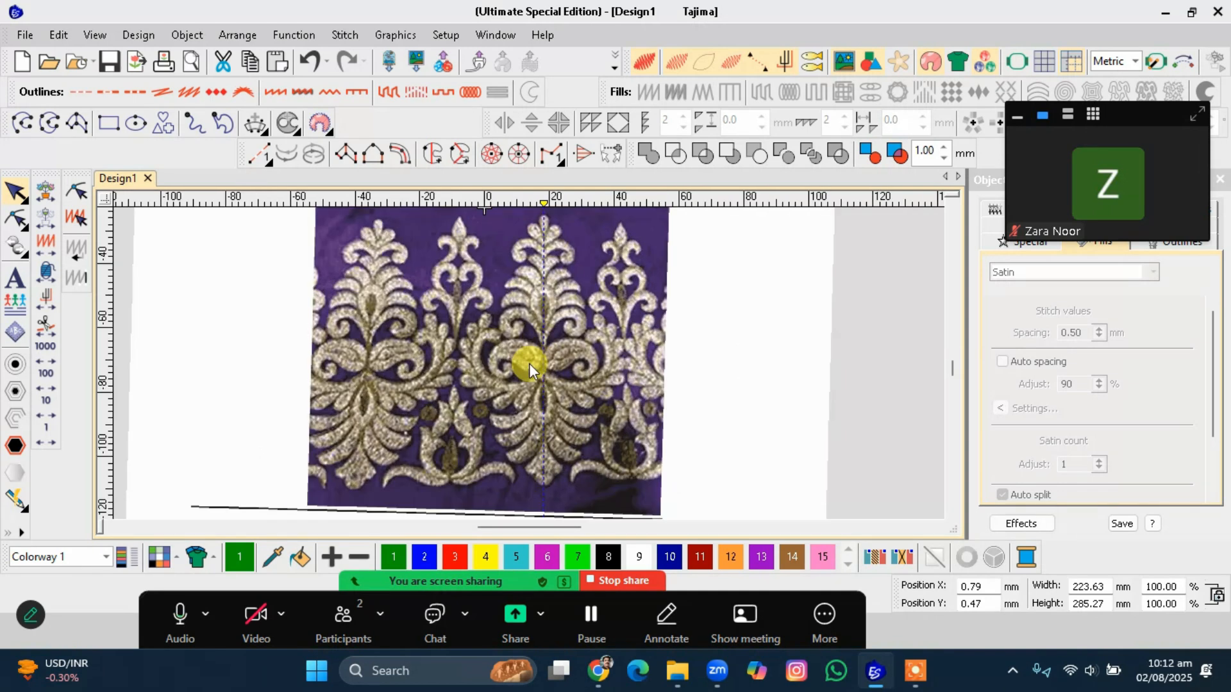
scroll(537, 359, up, 1)
scroll(531, 308, down, 1)
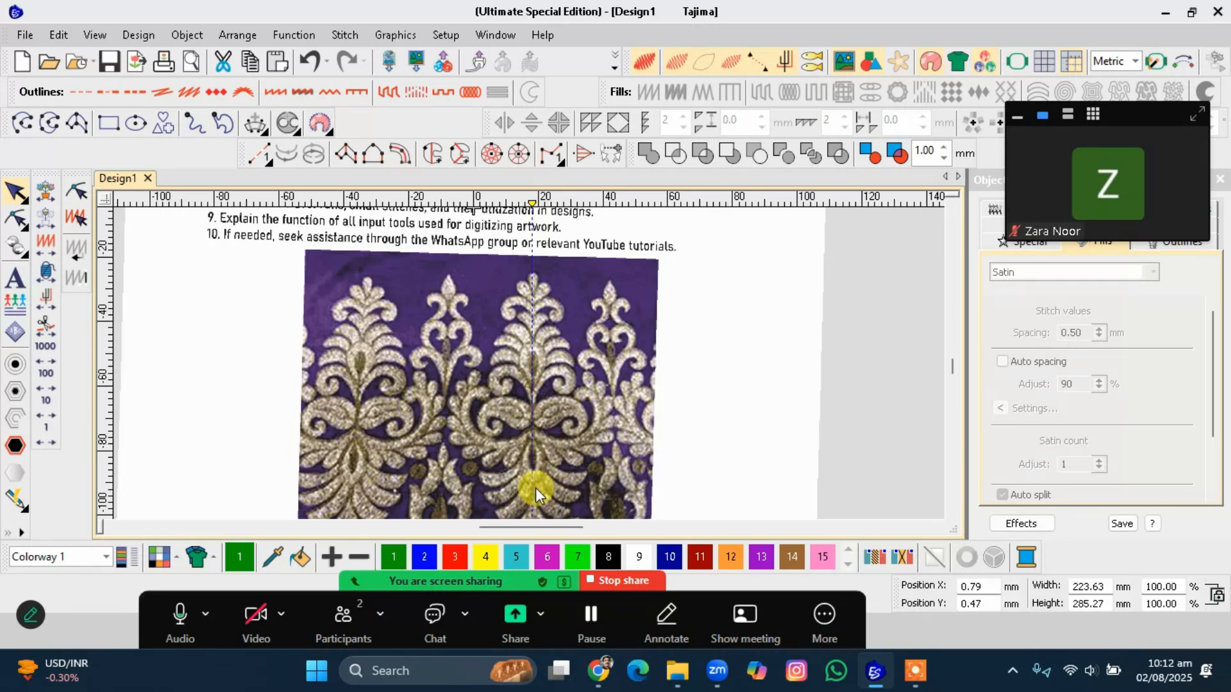
scroll(535, 356, down, 1)
click(531, 379)
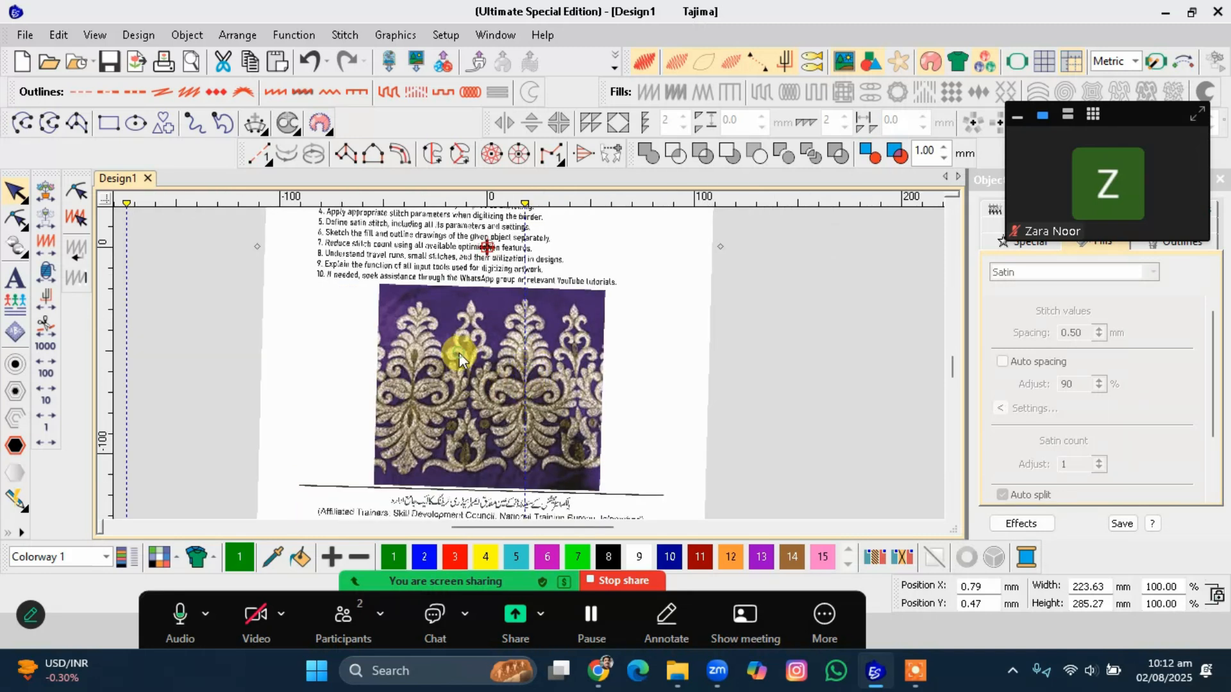
scroll(459, 353, up, 1)
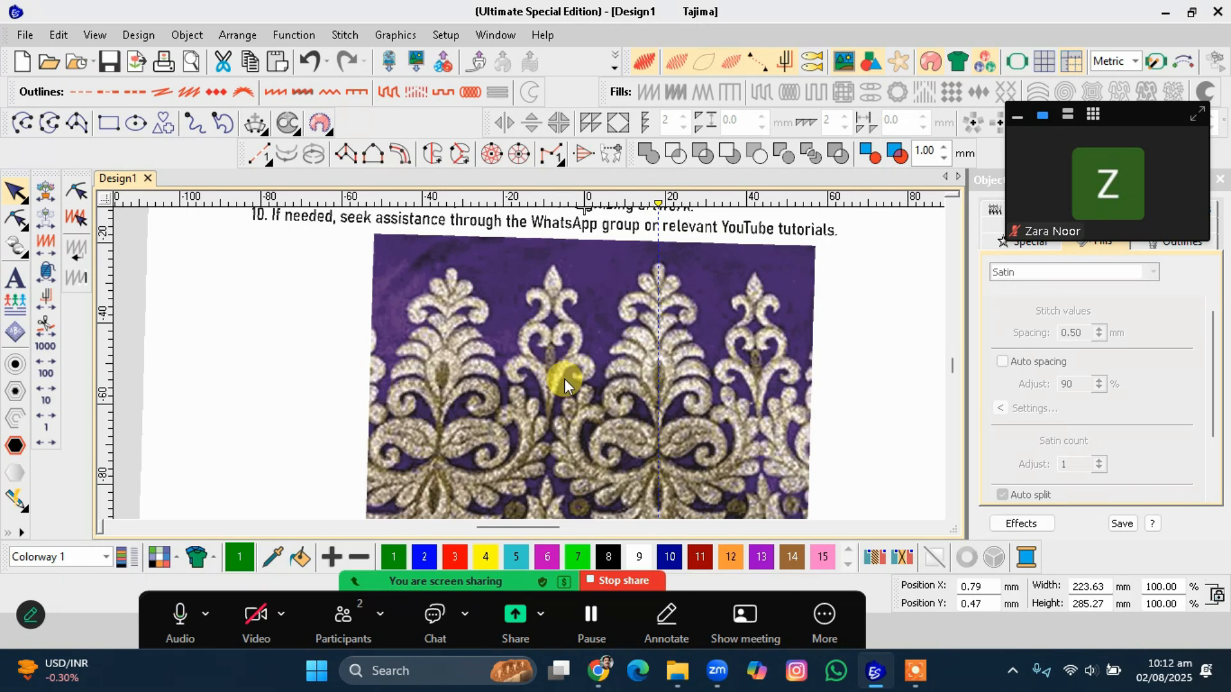
Try to crop the bitmap with a rectangle around the central motif and finalize the crop.
click(391, 35)
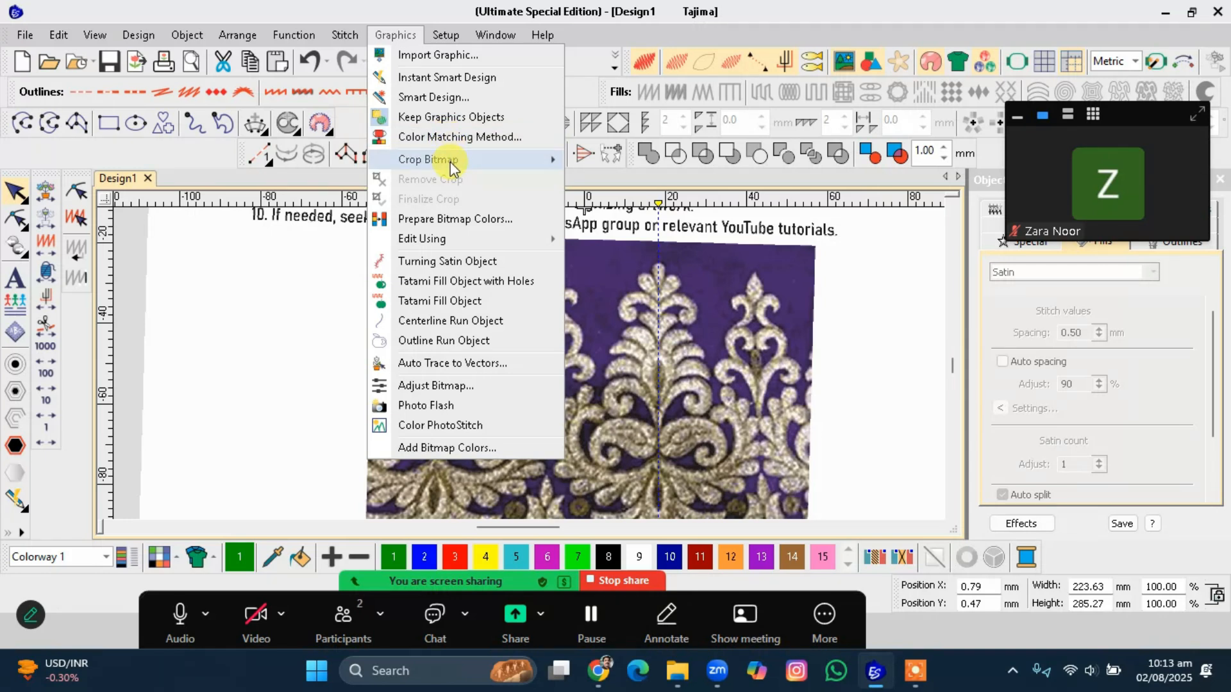
mouse_move(442, 159)
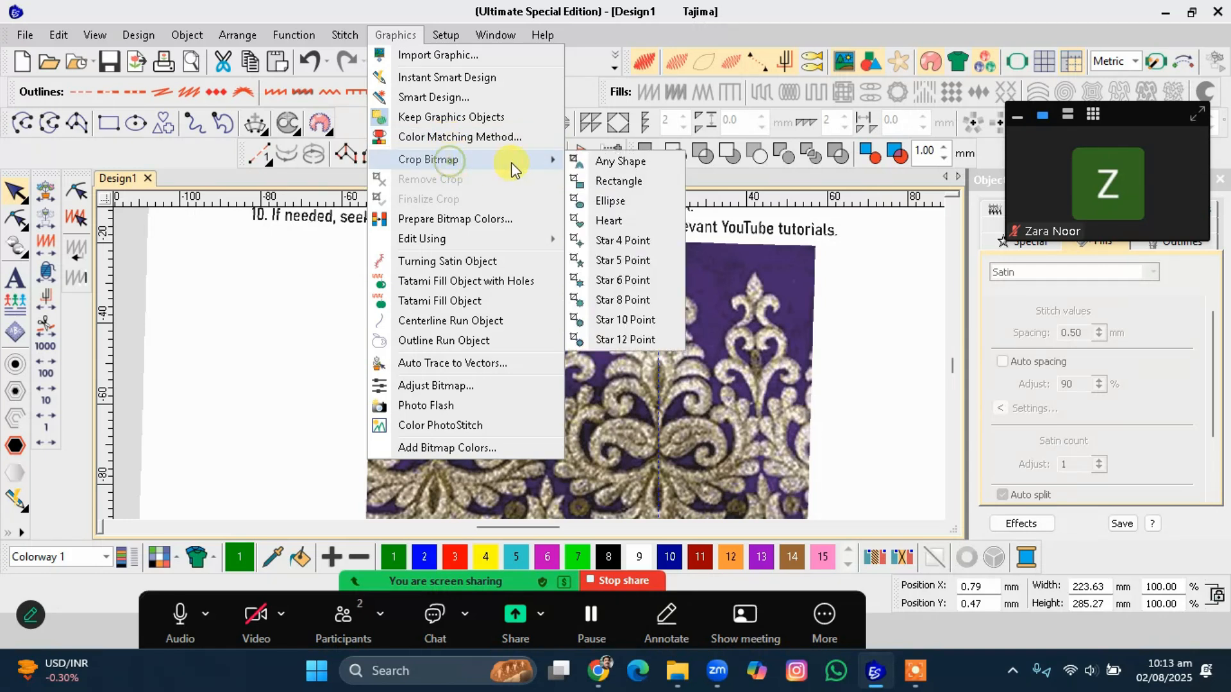
click(618, 182)
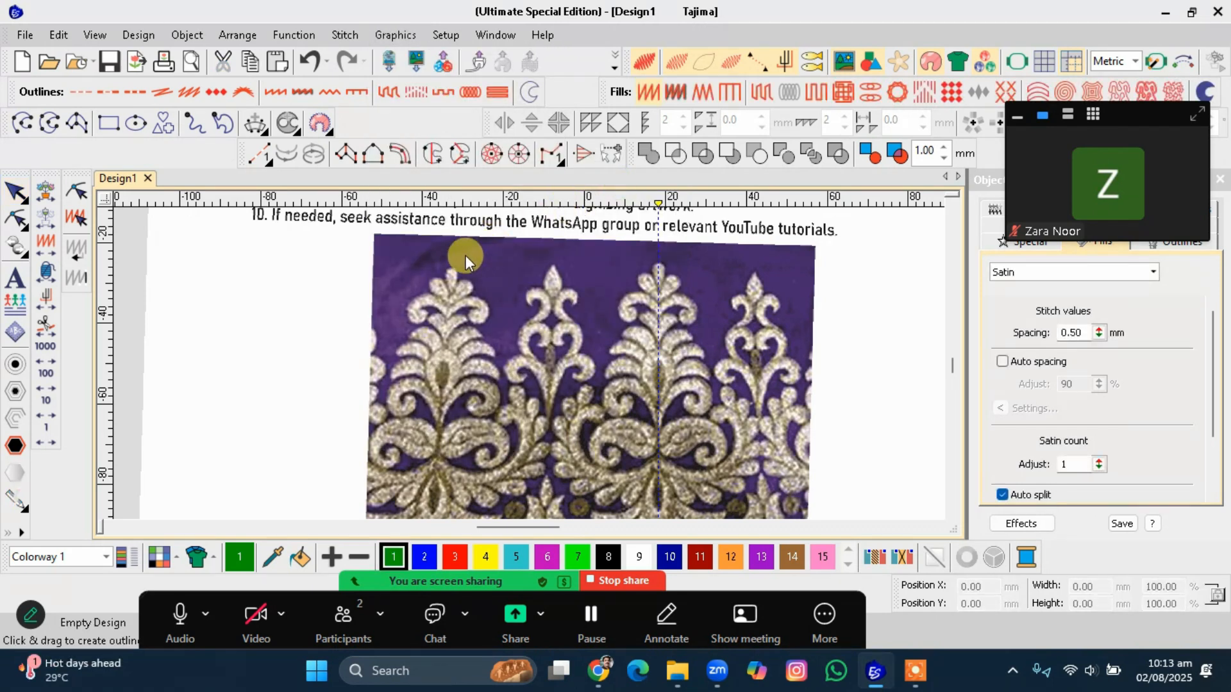
drag(503, 251, 600, 420)
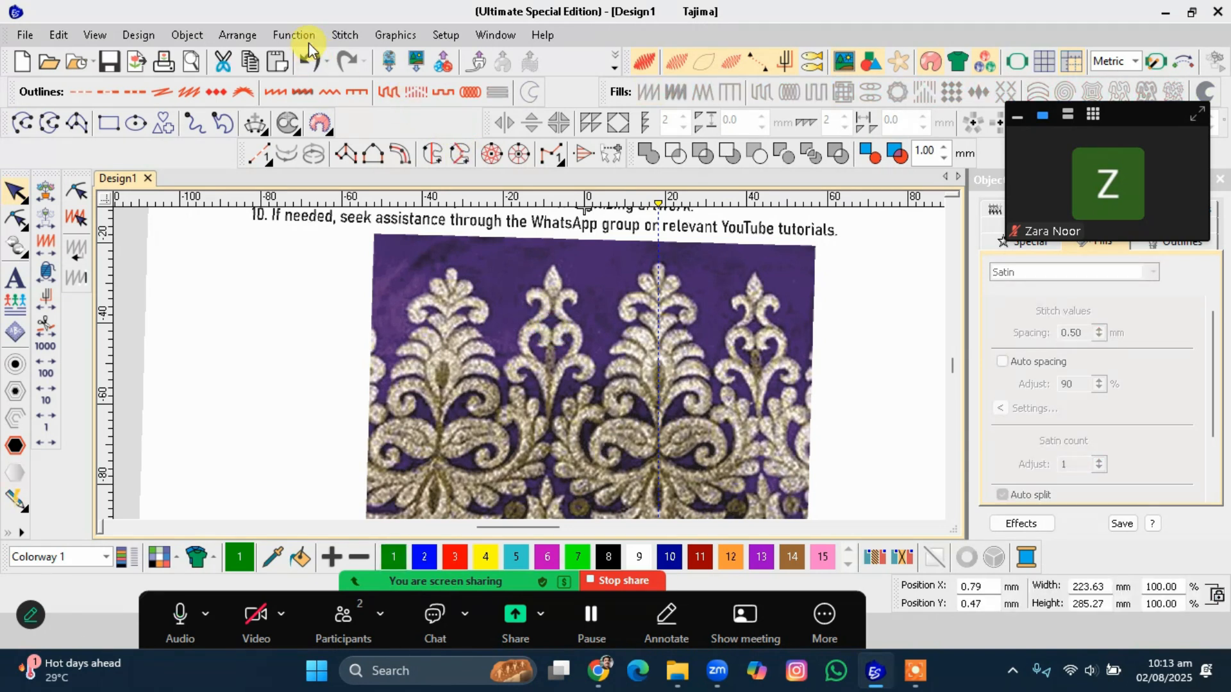
click(395, 35)
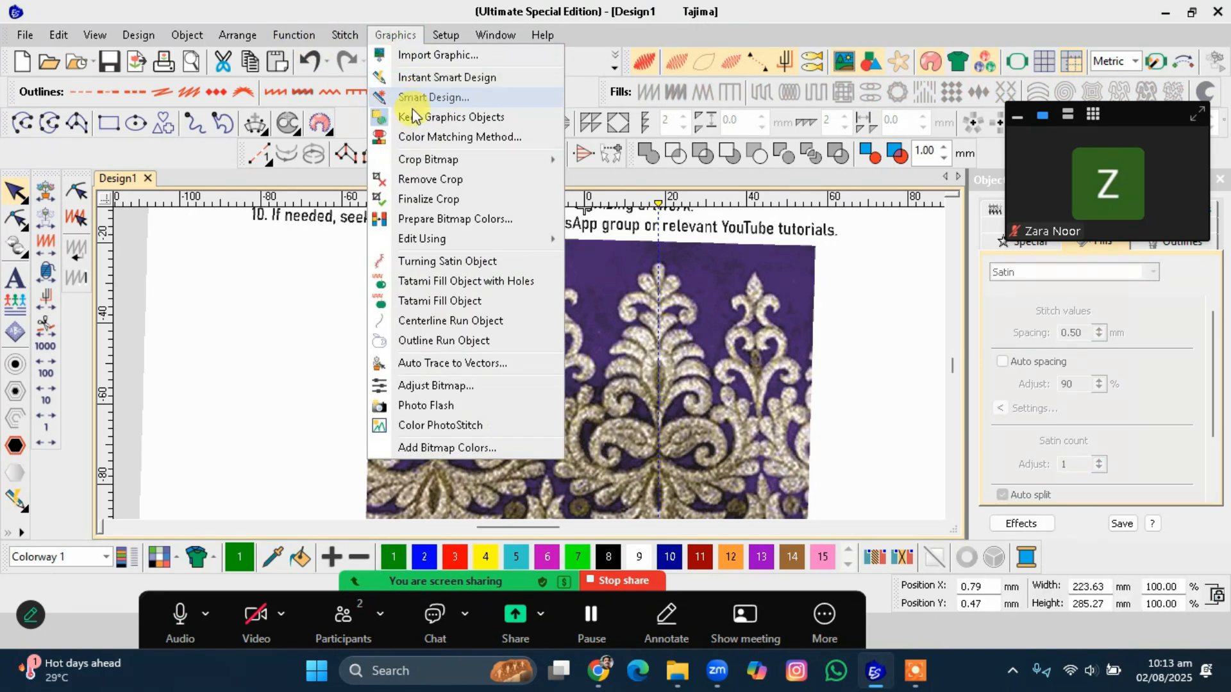
click(427, 200)
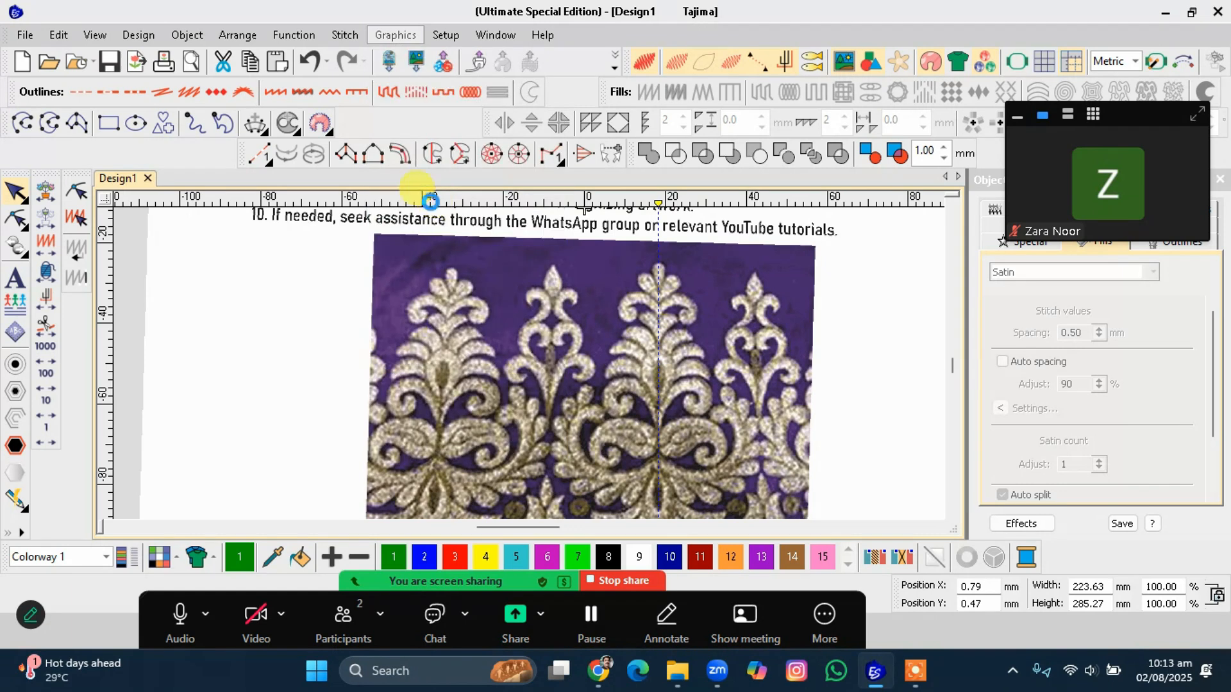
Select the crop rectangle, resize it, and undo the resize.
click(545, 352)
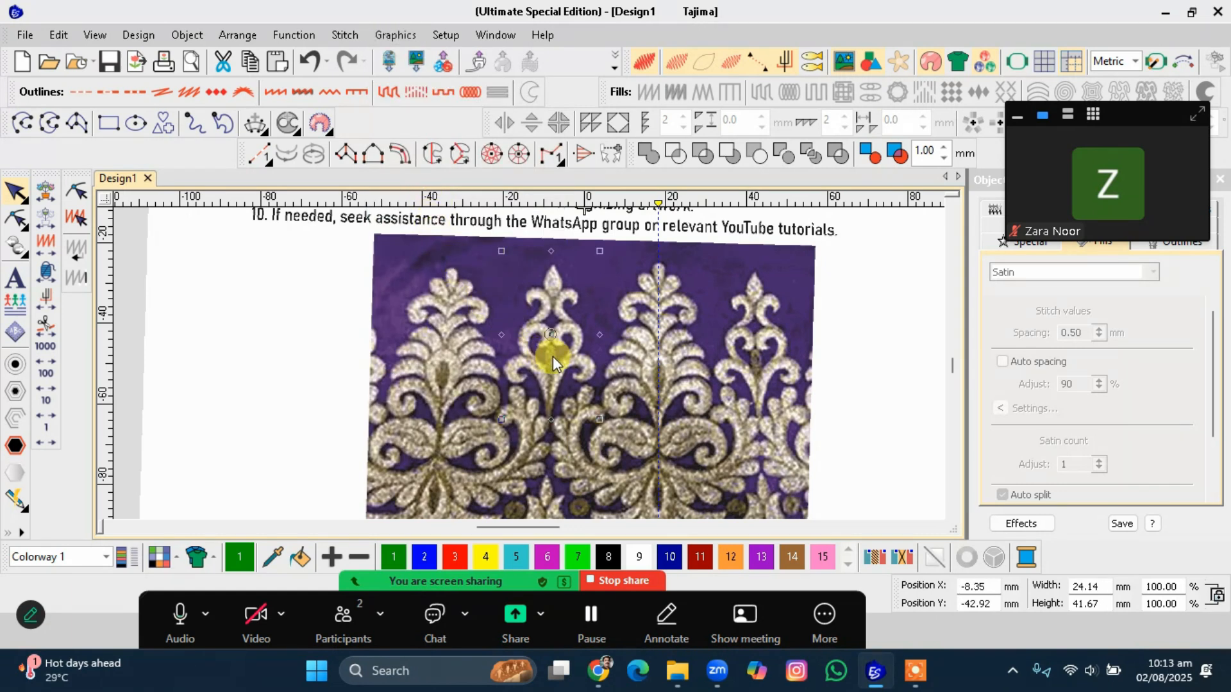
click(576, 364)
click(585, 405)
mouse_move(605, 418)
mouse_down()
mouse_move(596, 409)
mouse_move(606, 410)
mouse_up()
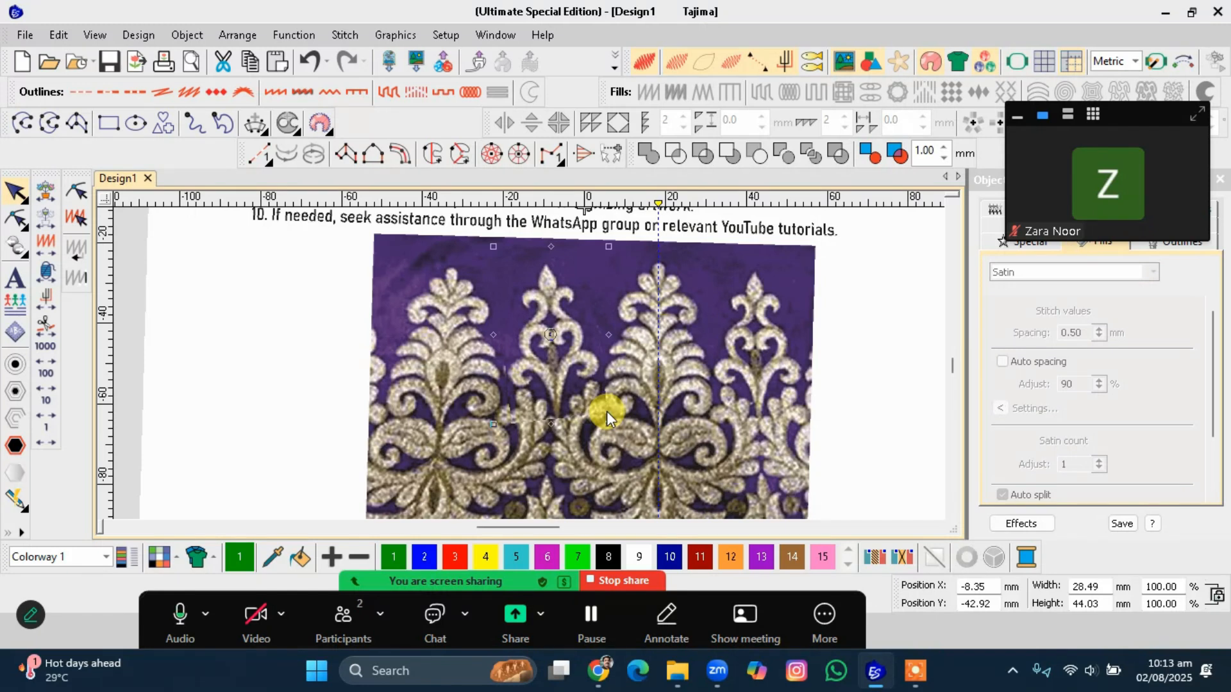
key(ctrl+z)
scroll(572, 368, up, 1)
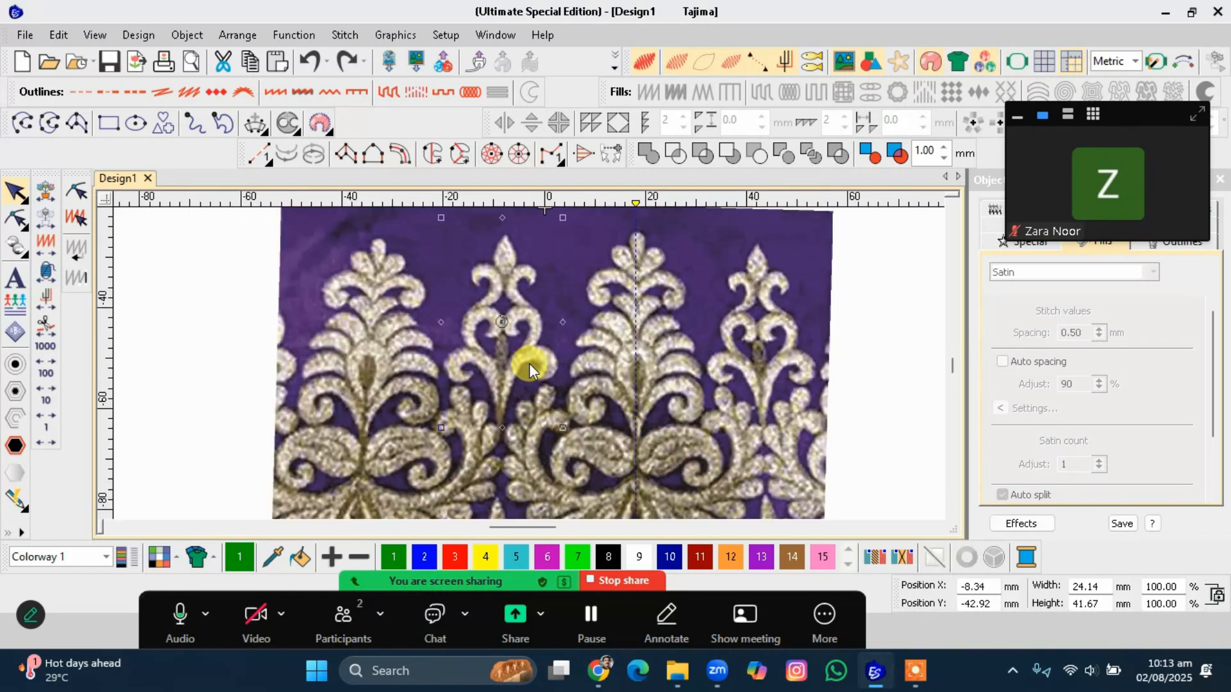
Add a vertical guideline through the centre of the central motif.
click(505, 199)
drag(504, 329, 501, 236)
Resize the crop rectangle around the central motif, then delete it.
drag(560, 426, 569, 428)
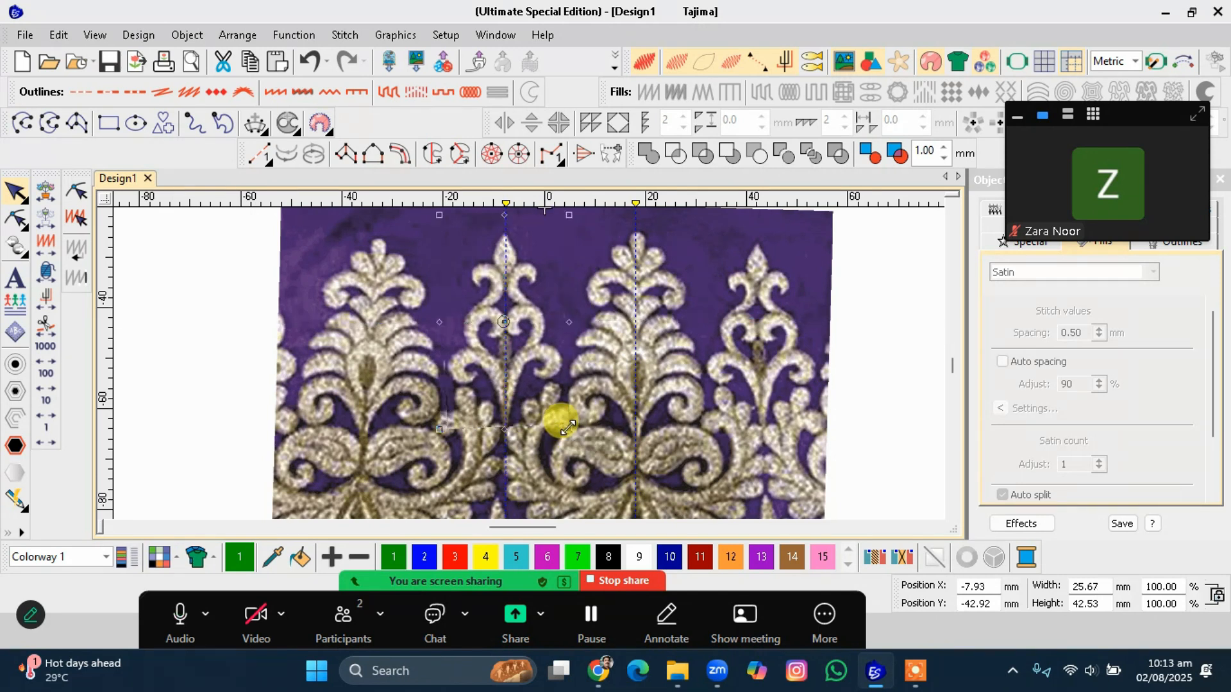
drag(568, 216, 544, 288)
key(Delete)
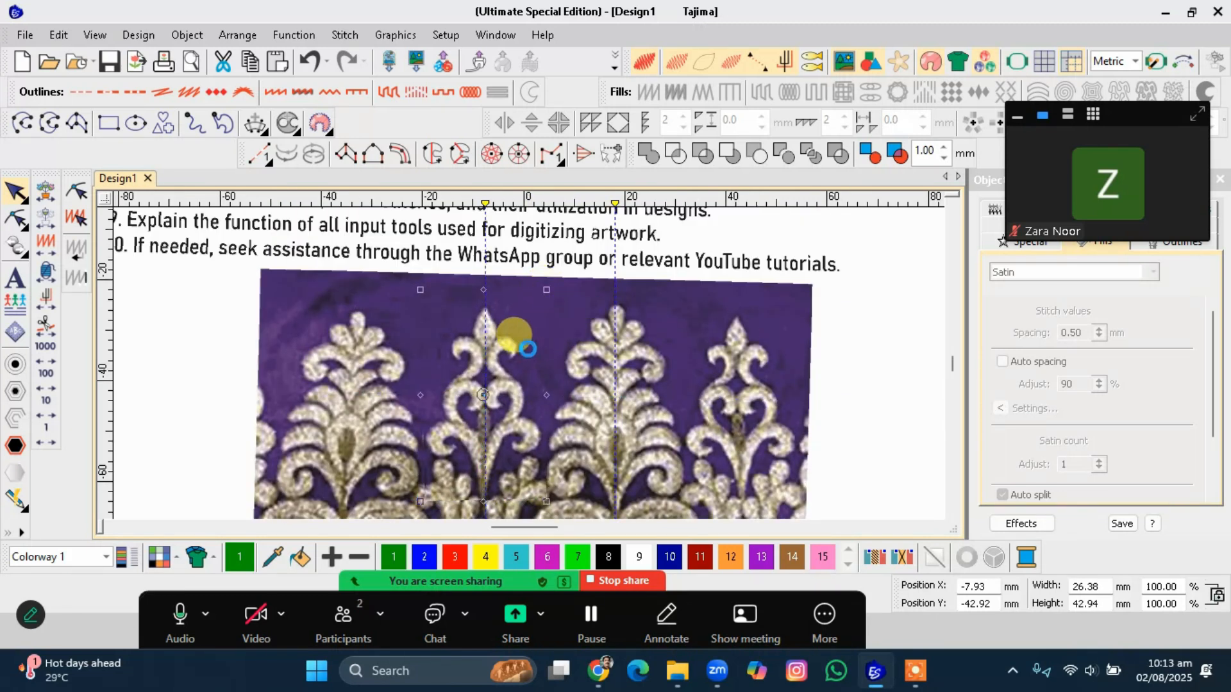
Nudge the central motif's vertical guideline slightly to line up with its stem.
scroll(529, 364, down, 5)
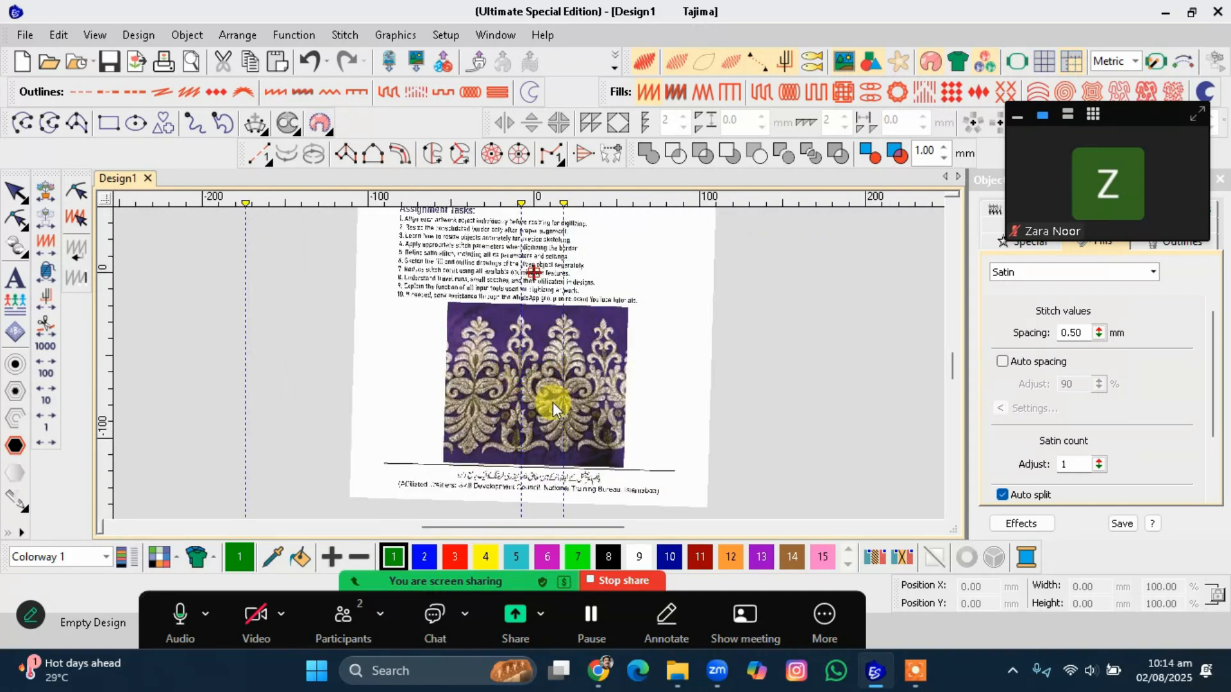
scroll(529, 363, up, 3)
click(509, 385)
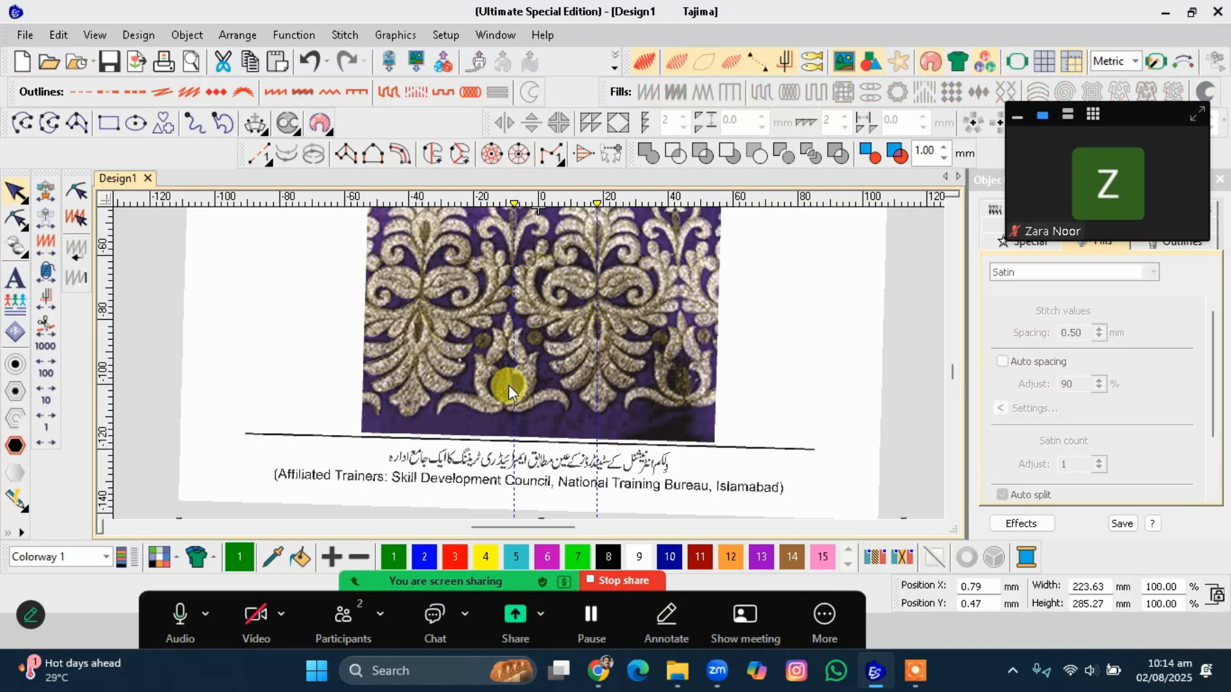
drag(515, 204, 511, 202)
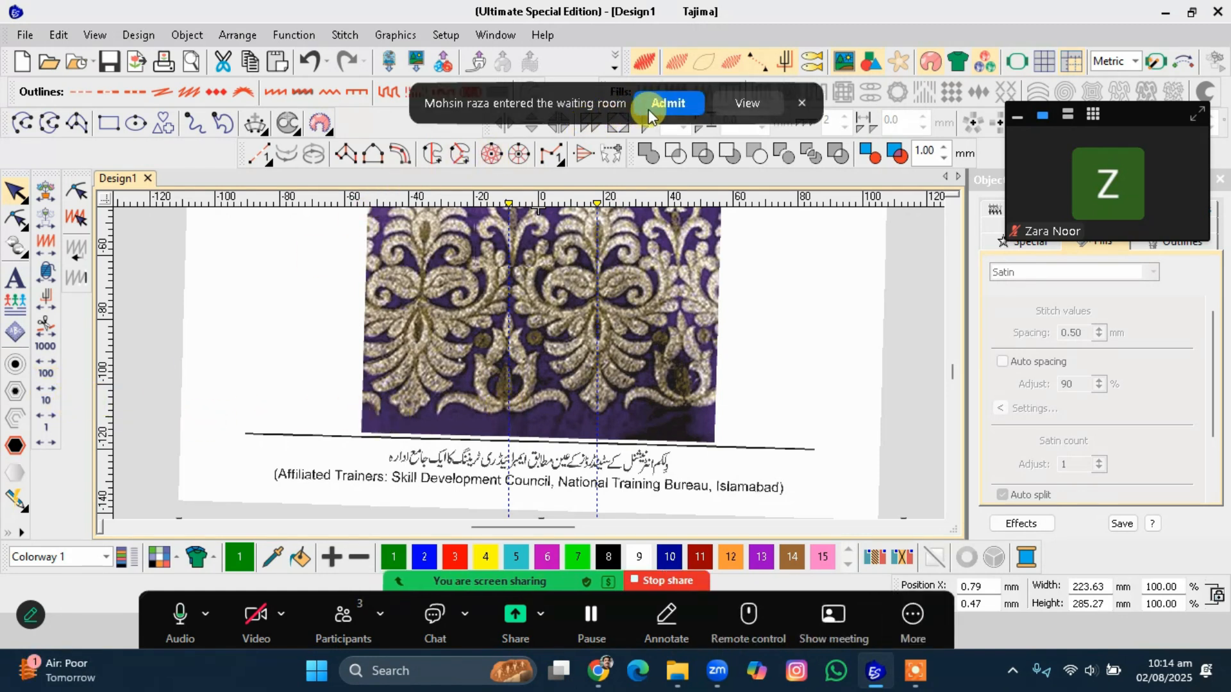
Admit the waiting participant into the meeting.
click(648, 109)
Add a horizontal guideline along the bottom edge of the fabric border image.
drag(111, 419, 104, 414)
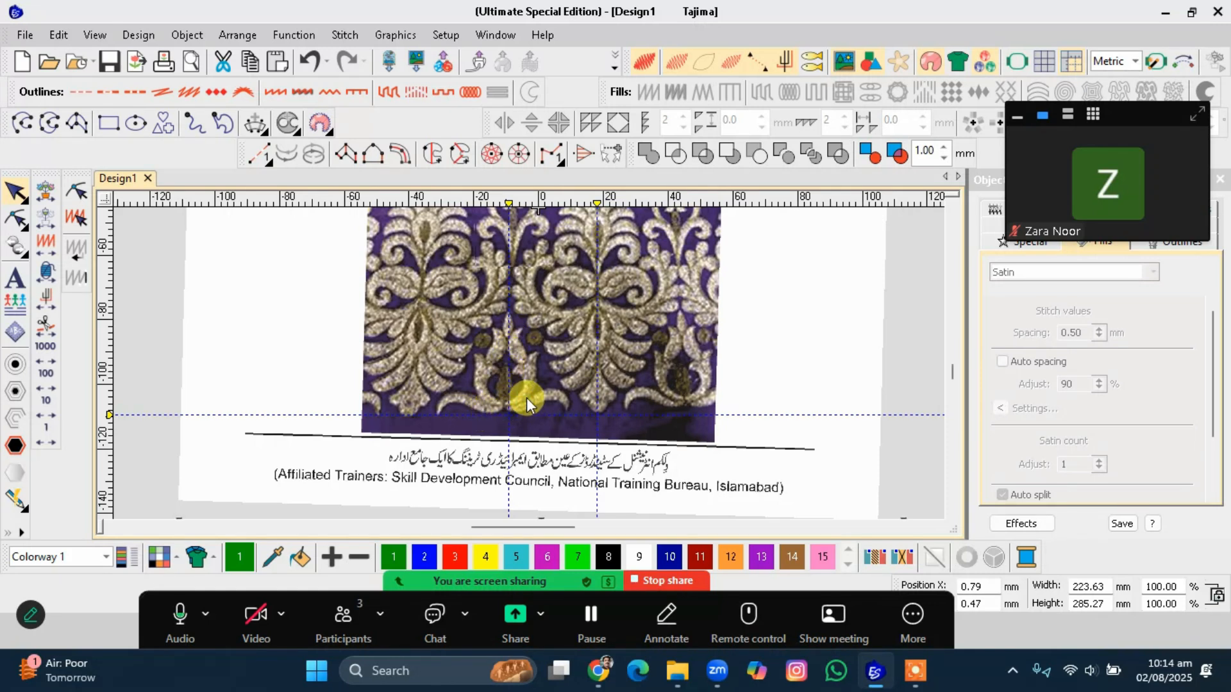
Try to crop a rectangular area around the lower centre of the border image.
scroll(529, 363, down, 3)
scroll(529, 364, up, 2)
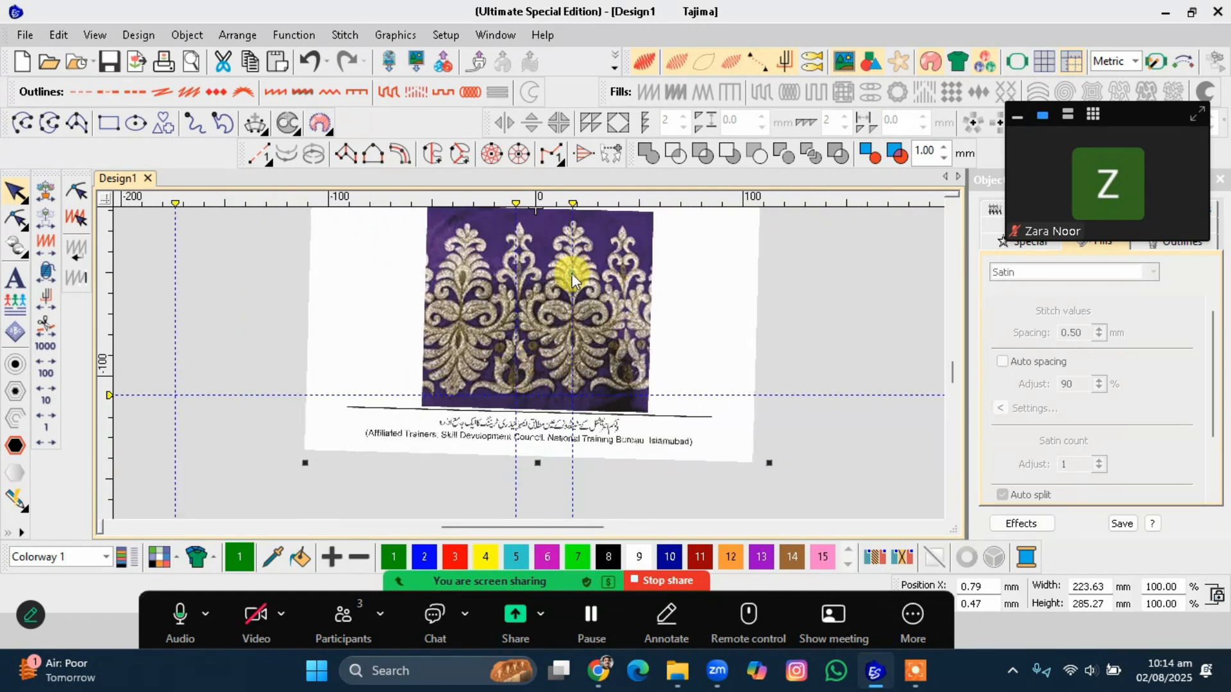
click(524, 262)
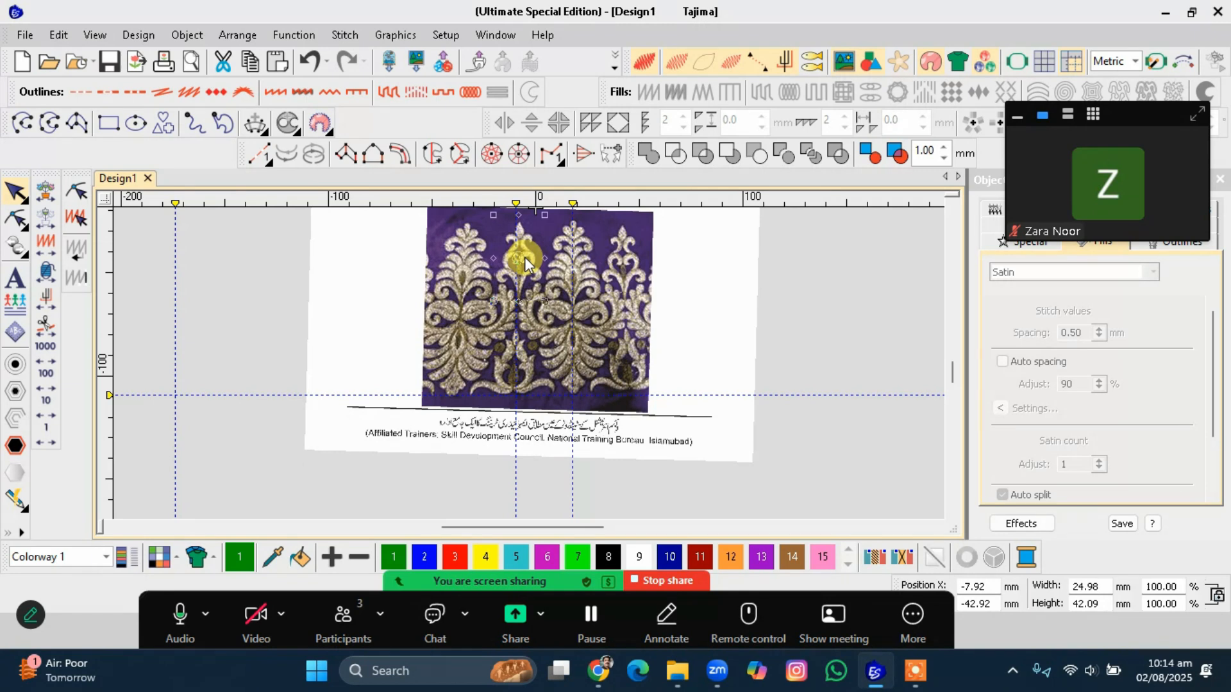
click(501, 369)
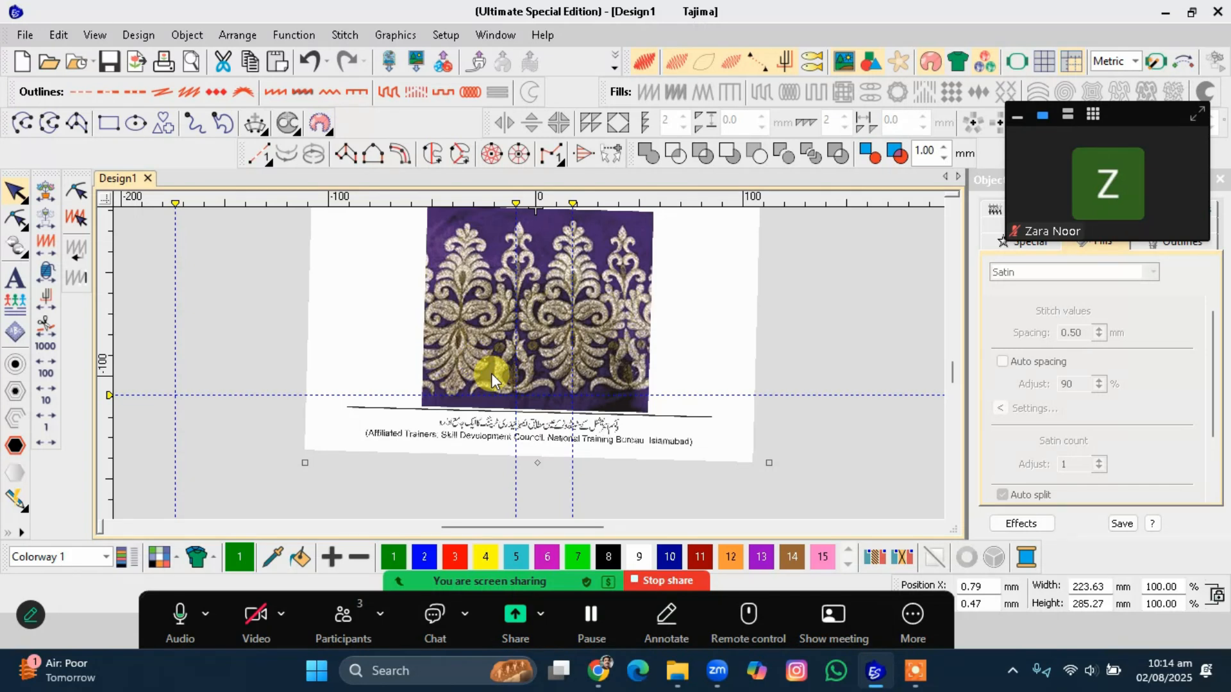
click(394, 40)
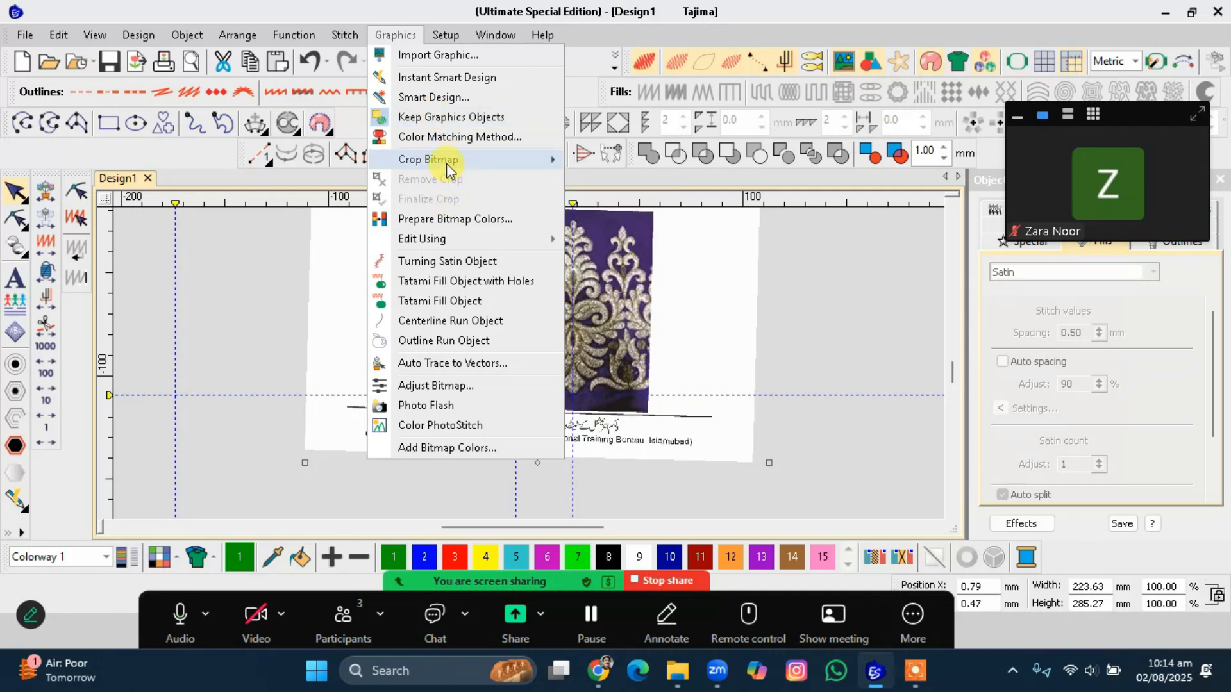
click(628, 181)
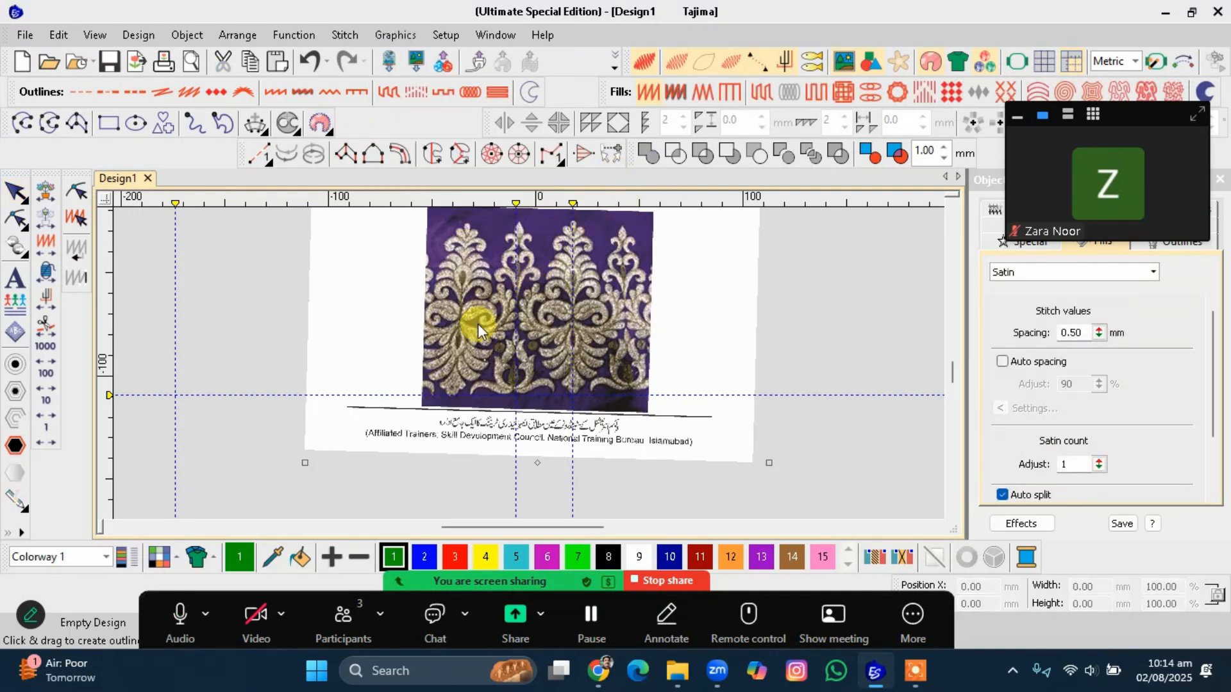
drag(478, 324, 535, 397)
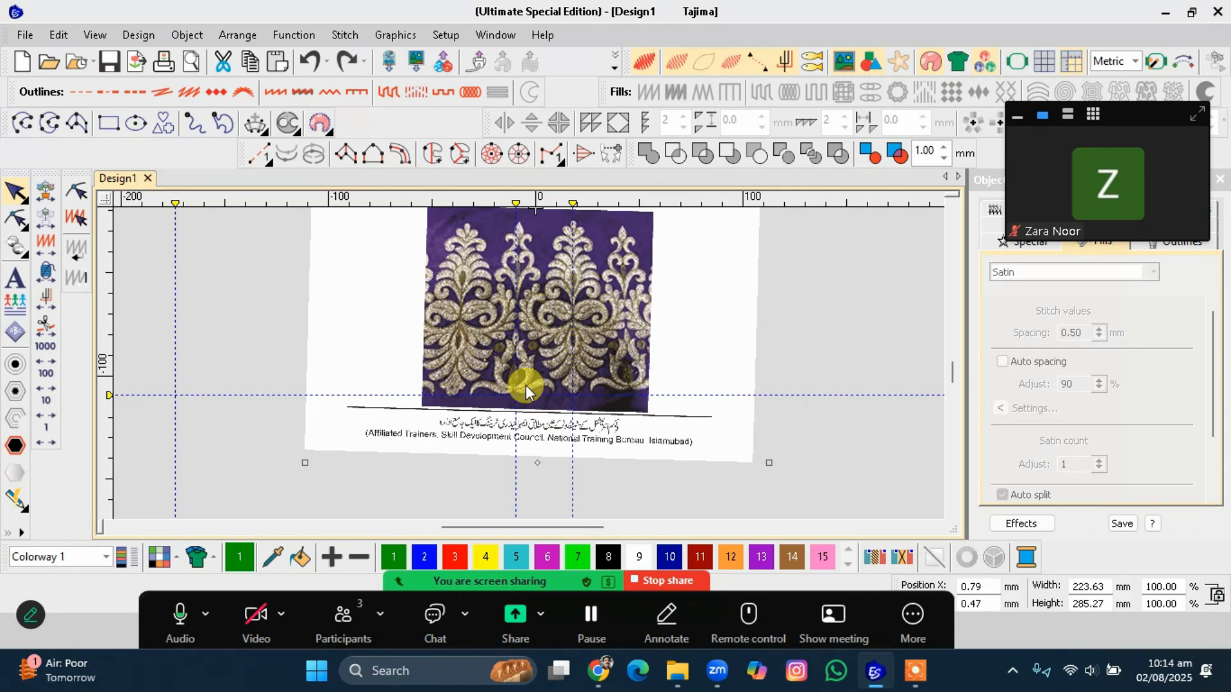
Crop the bitmap with a rectangle around the lower central motif and finalize the crop.
click(397, 33)
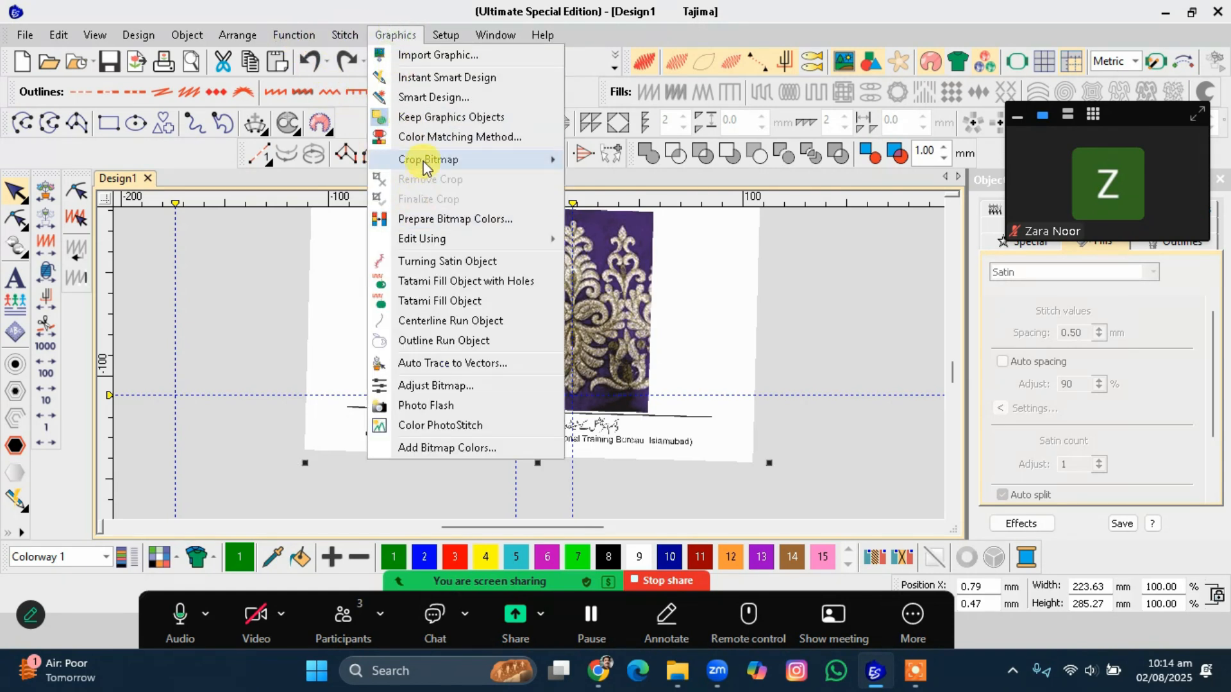
mouse_move(422, 160)
click(576, 184)
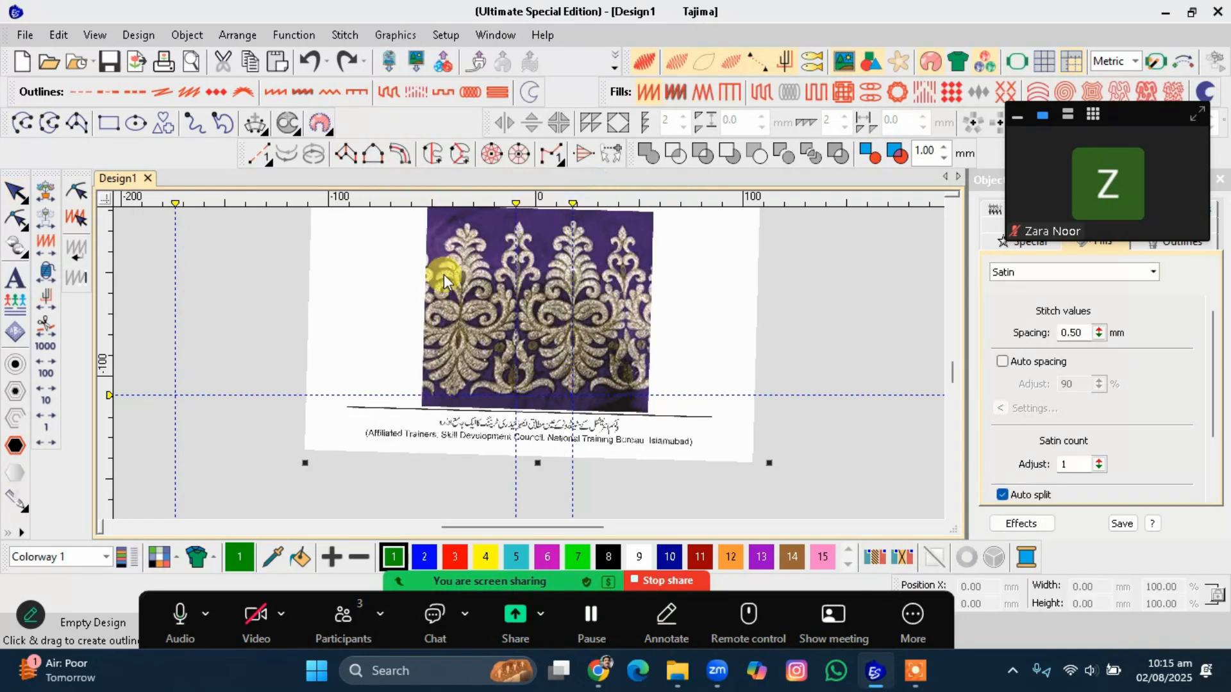
drag(468, 325, 556, 403)
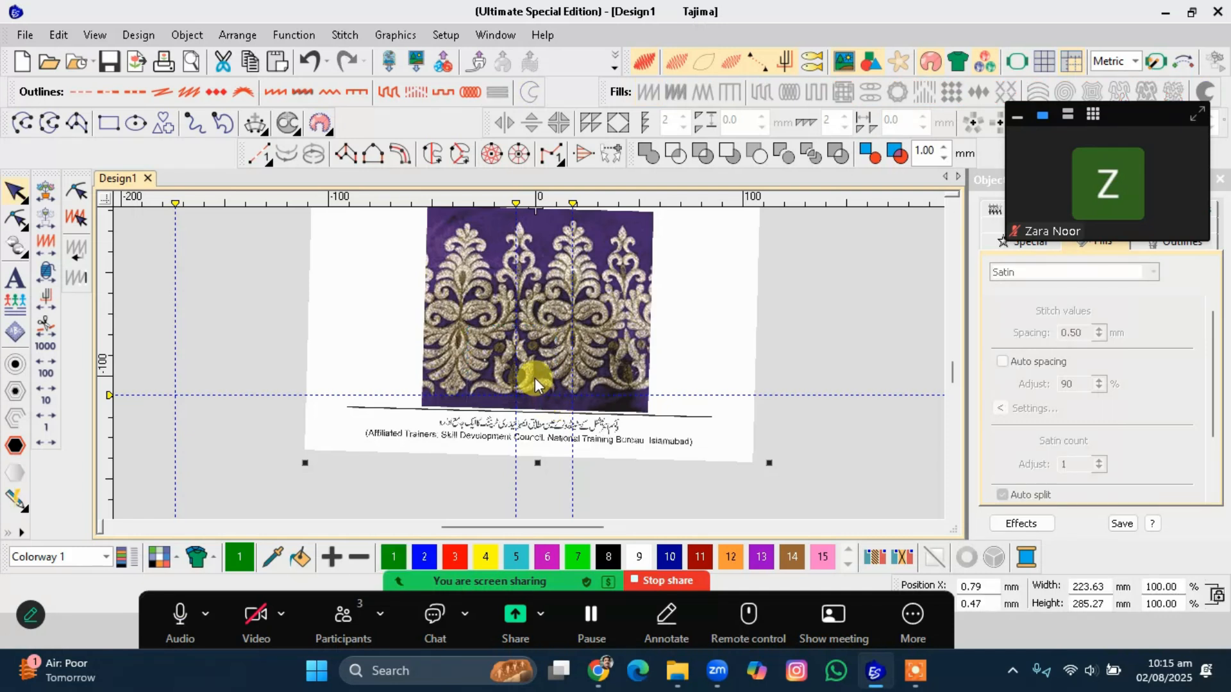
click(401, 36)
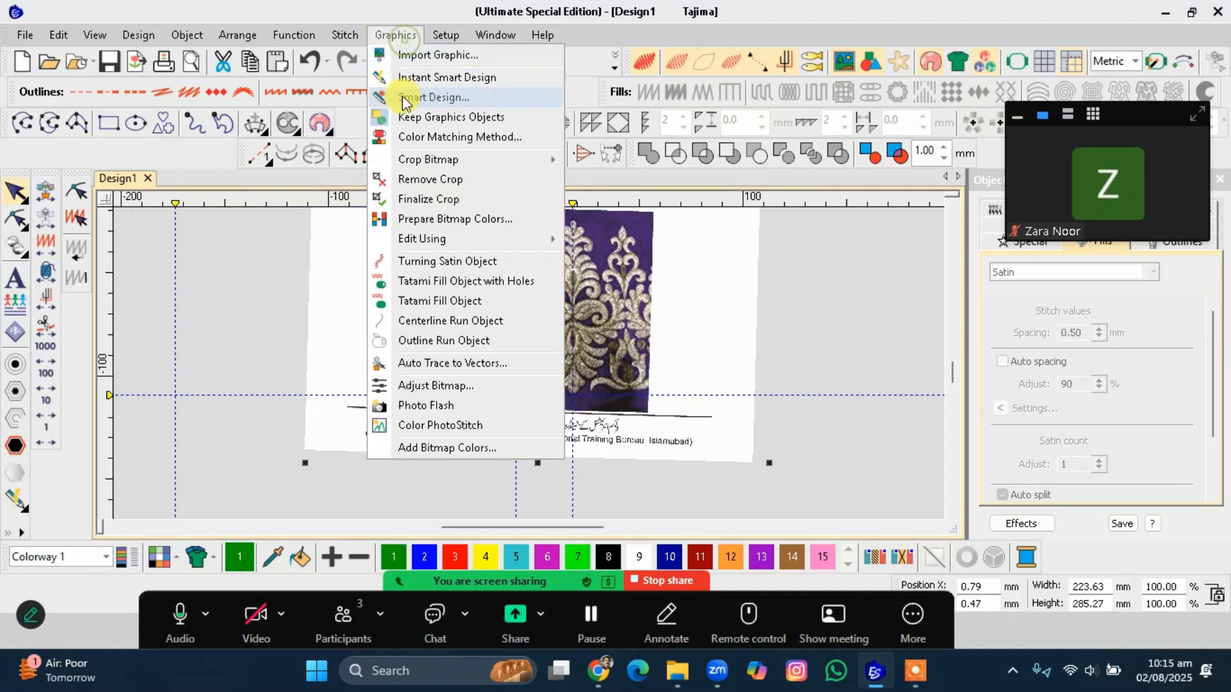
click(431, 199)
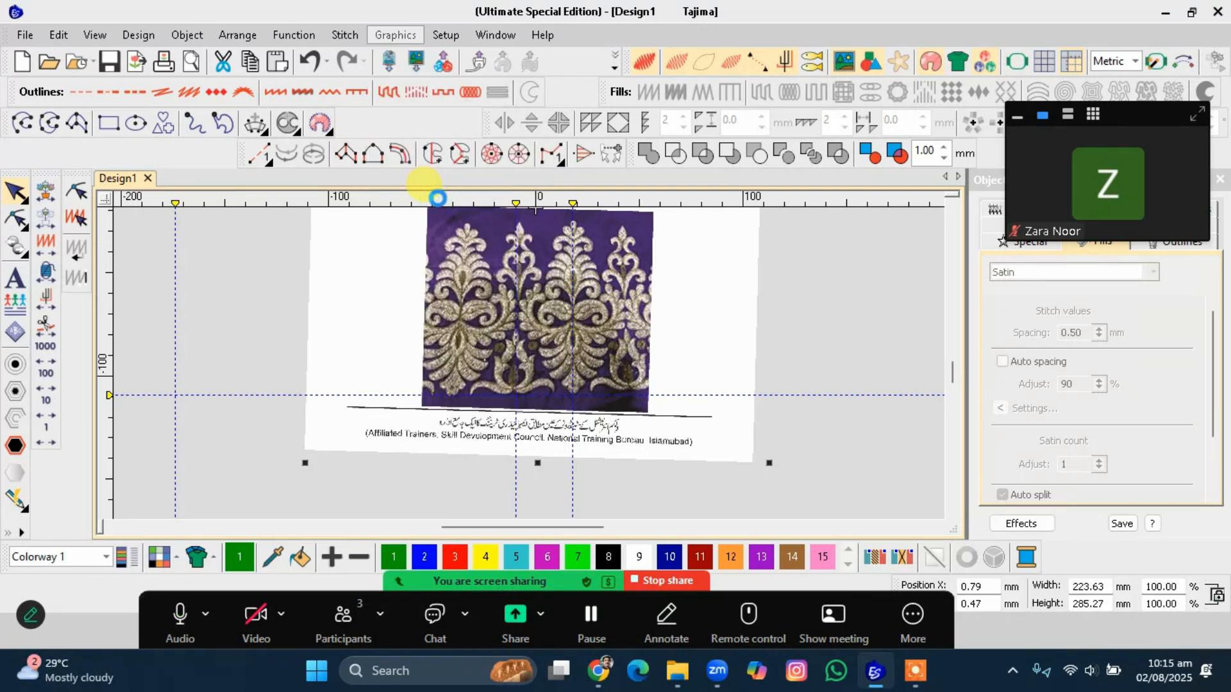
Rotate the cropped motif piece slightly to straighten it and nudge it to the right.
scroll(479, 348, up, 2)
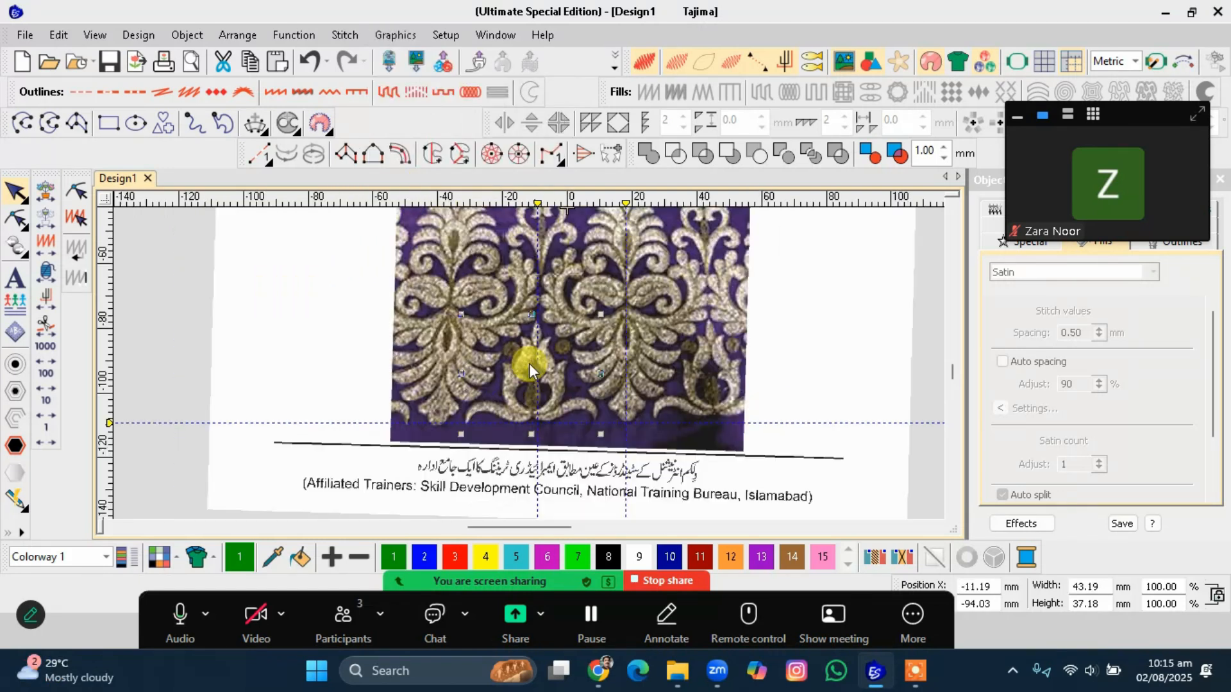
scroll(517, 355, up, 1)
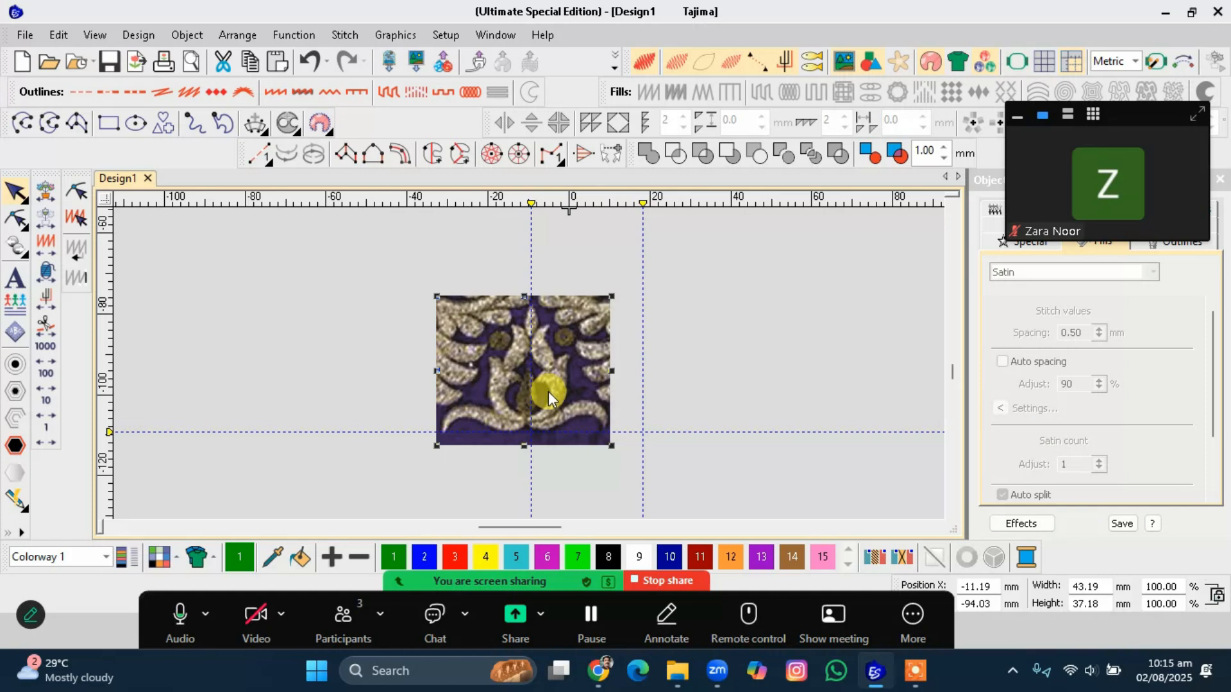
click(560, 372)
mouse_move(533, 364)
mouse_down()
mouse_move(526, 332)
mouse_move(538, 313)
mouse_move(596, 283)
mouse_move(610, 294)
mouse_move(603, 279)
mouse_move(614, 298)
mouse_up()
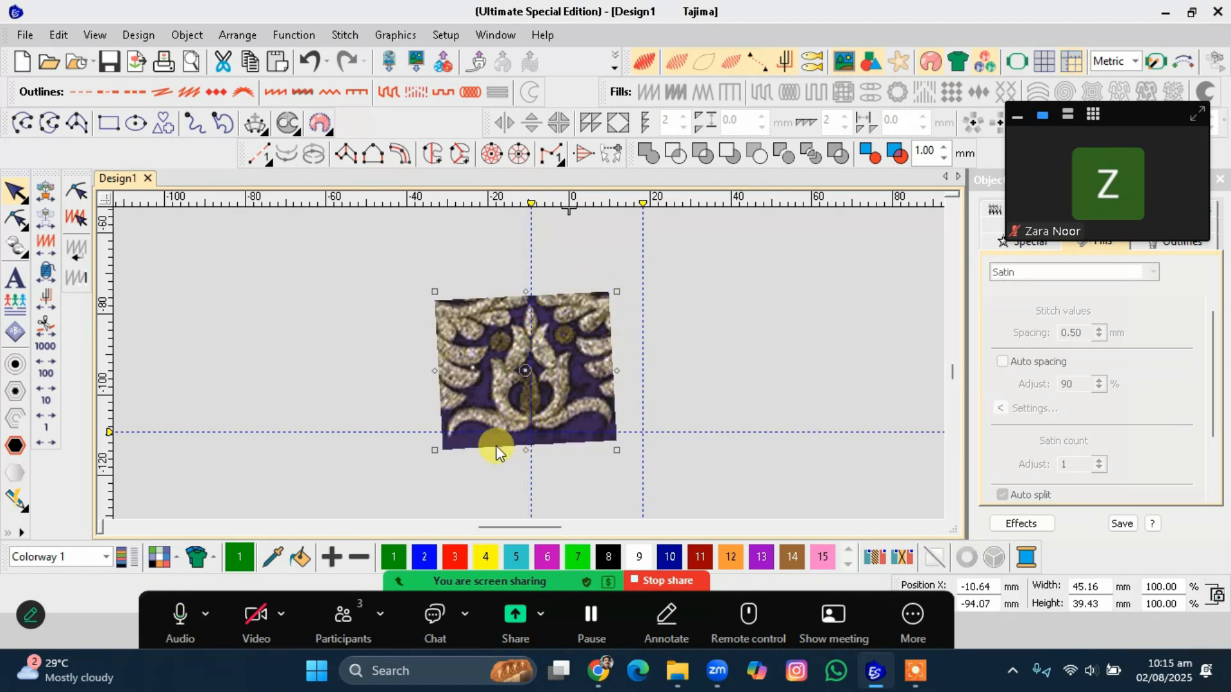
mouse_move(616, 293)
mouse_down()
mouse_move(624, 310)
mouse_move(616, 266)
mouse_move(617, 290)
mouse_up()
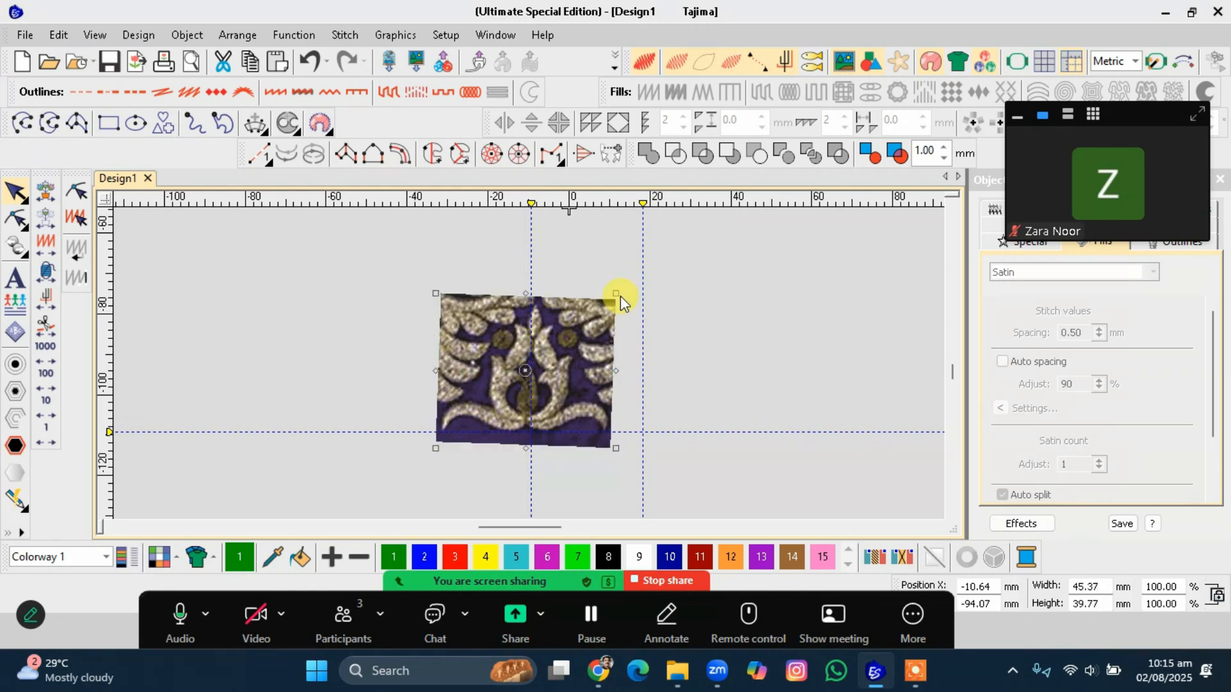
drag(592, 352, 599, 352)
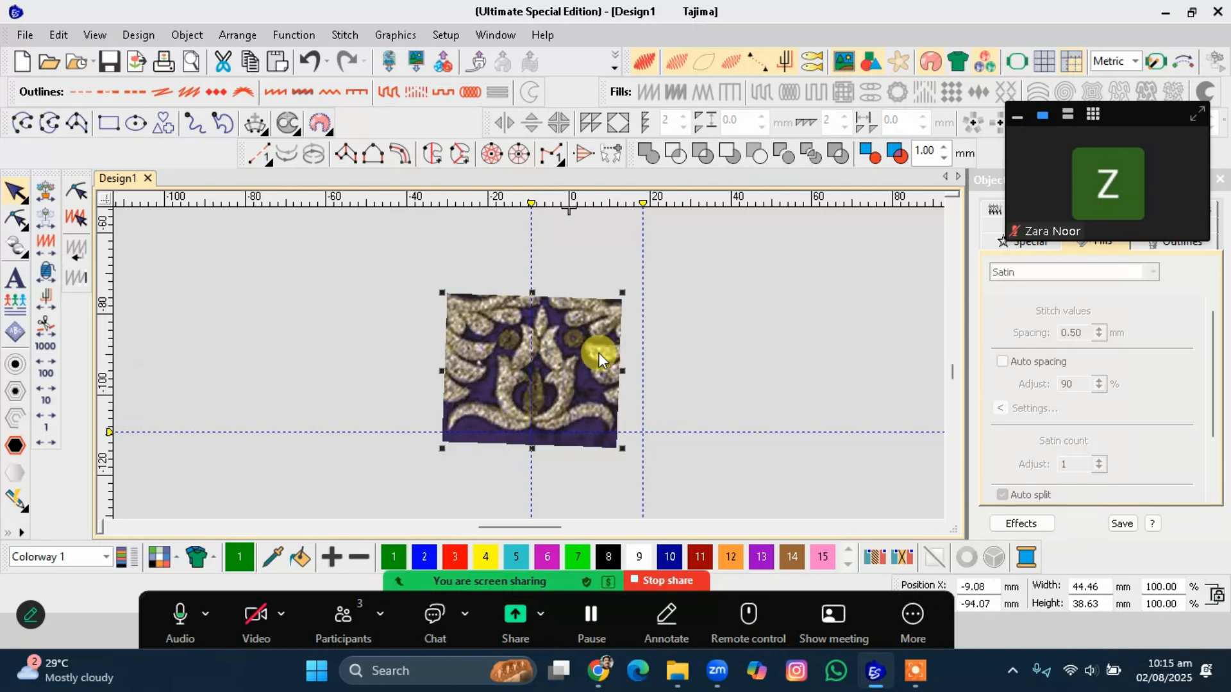
Try rotating the cropped piece further, then undo that rotation.
click(591, 357)
mouse_move(622, 294)
mouse_down()
mouse_move(610, 264)
mouse_move(614, 280)
mouse_up()
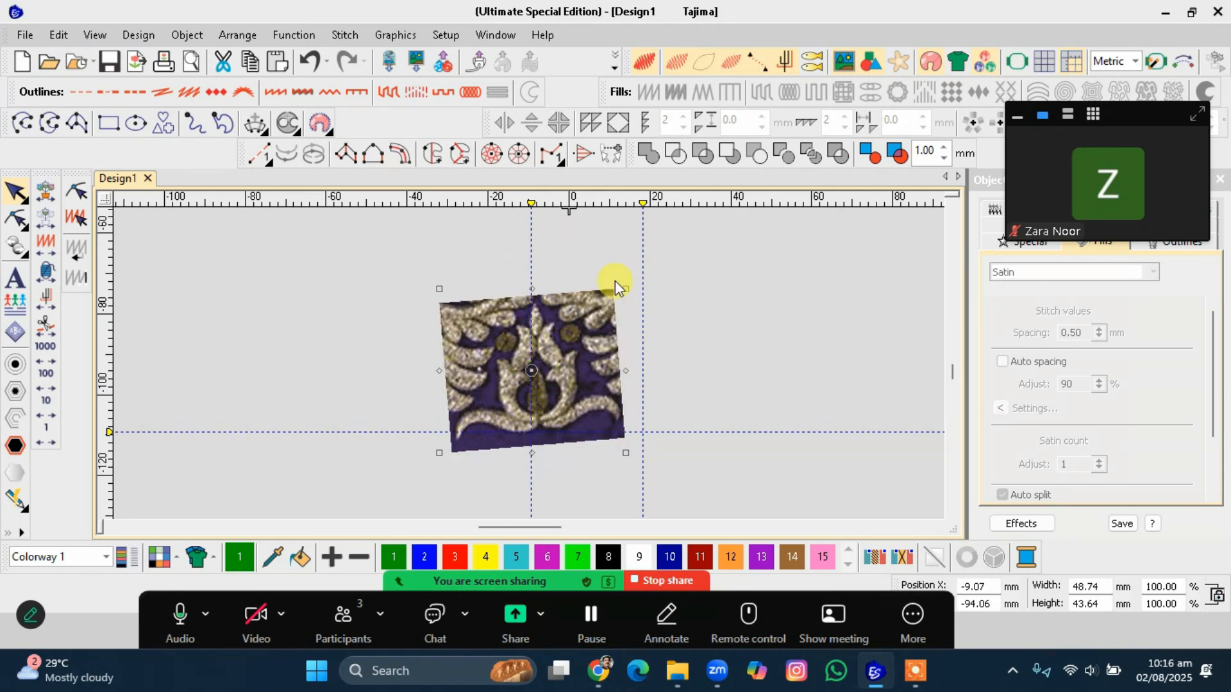
key(ctrl+z)
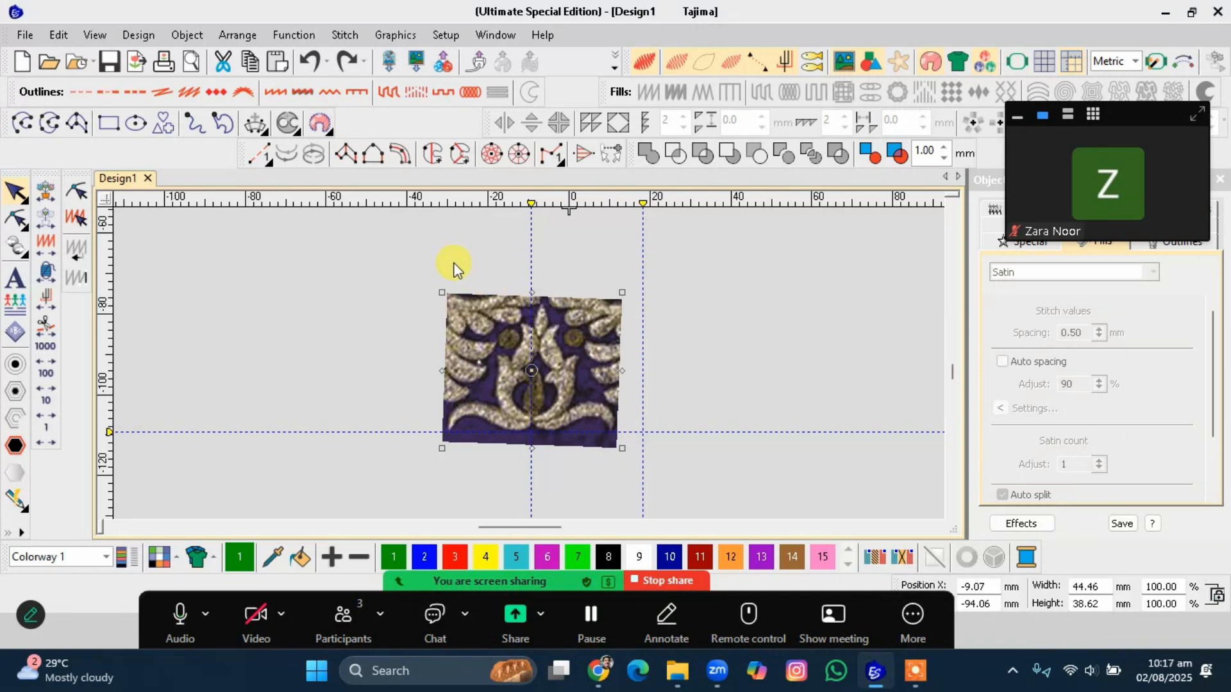
Shift the cropped piece slightly left so its stem lines up with the vertical guideline.
scroll(556, 325, up, 1)
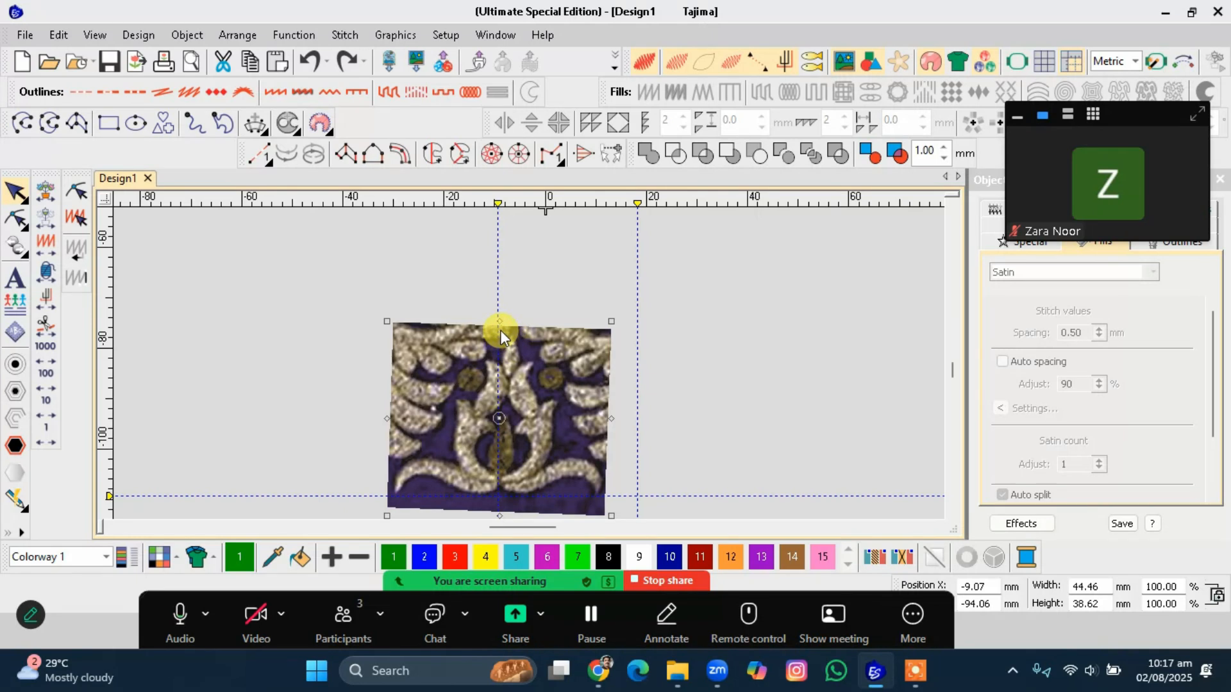
mouse_move(499, 324)
mouse_down()
mouse_move(400, 340)
mouse_move(490, 358)
mouse_move(486, 325)
mouse_up()
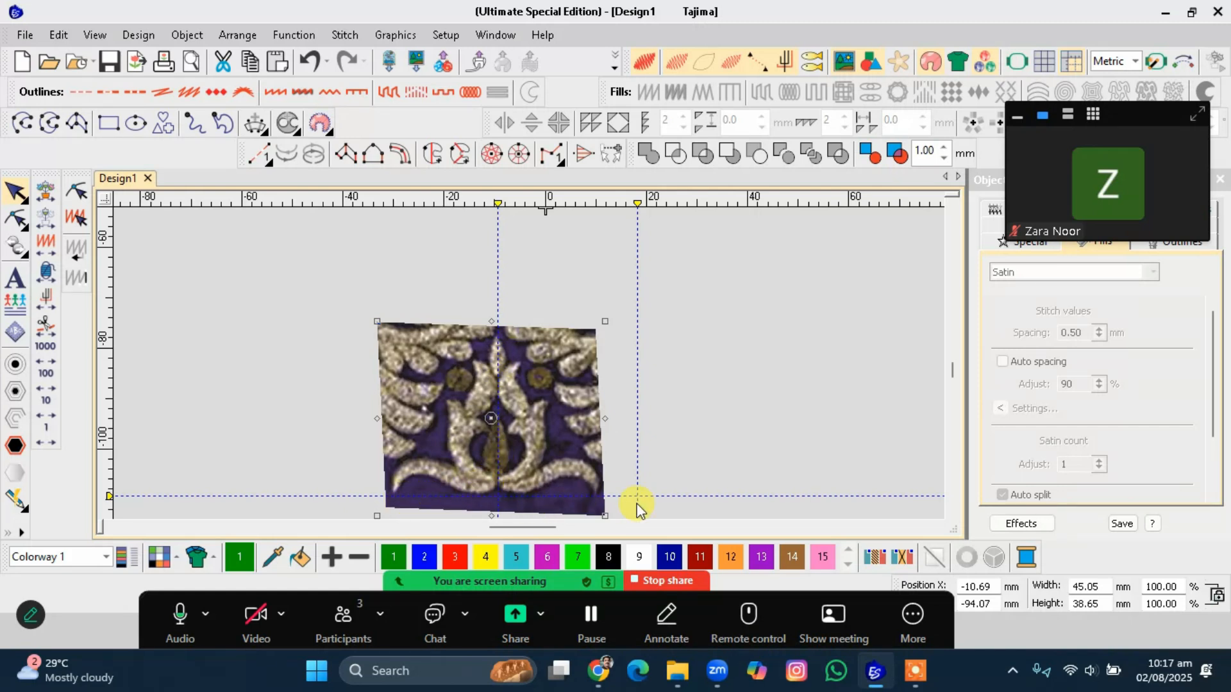
scroll(637, 506, down, 2)
click(589, 337)
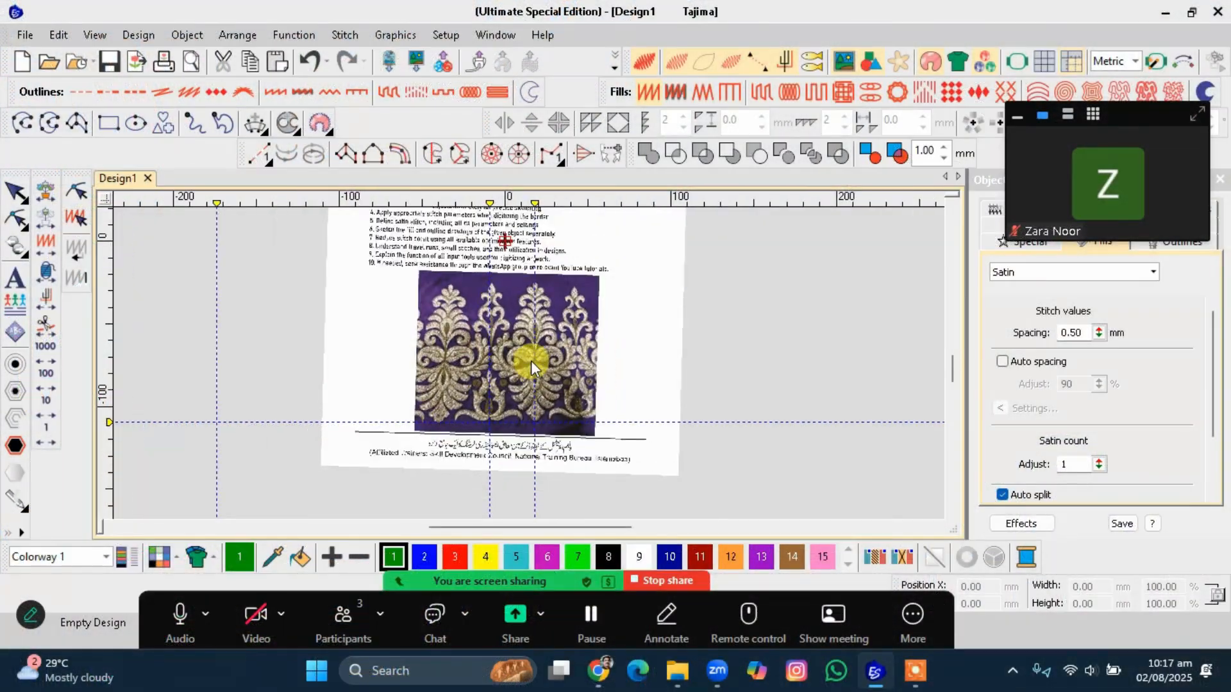
click(526, 323)
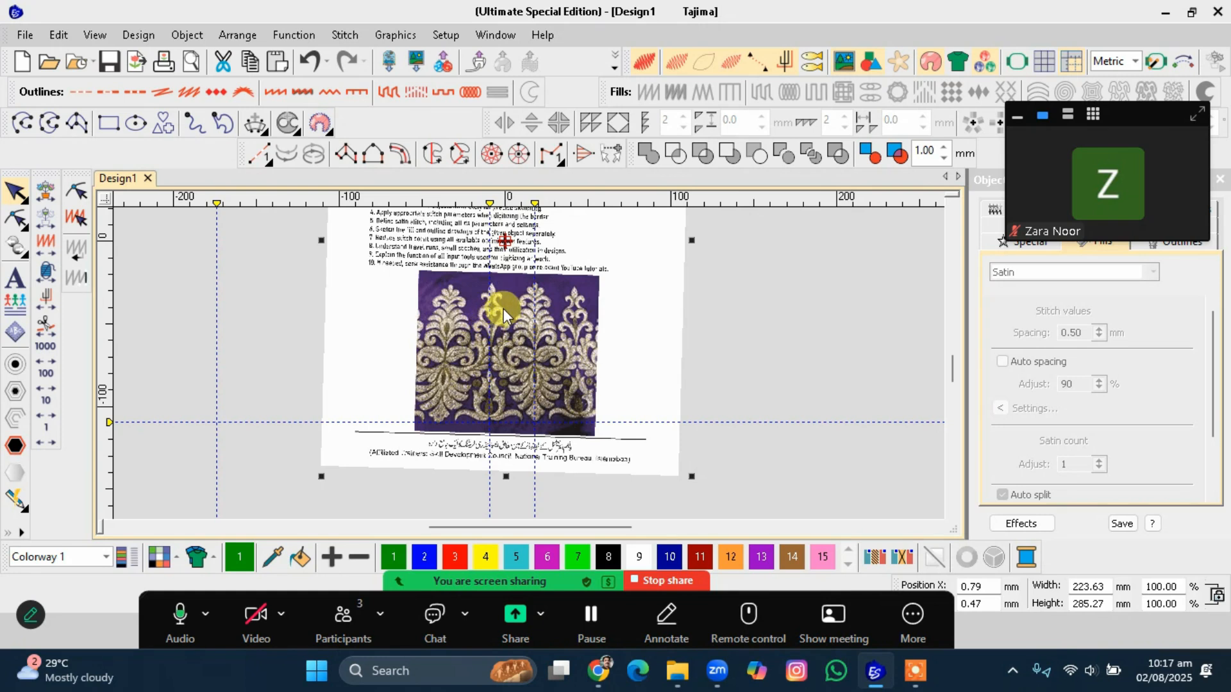
scroll(486, 349, up, 1)
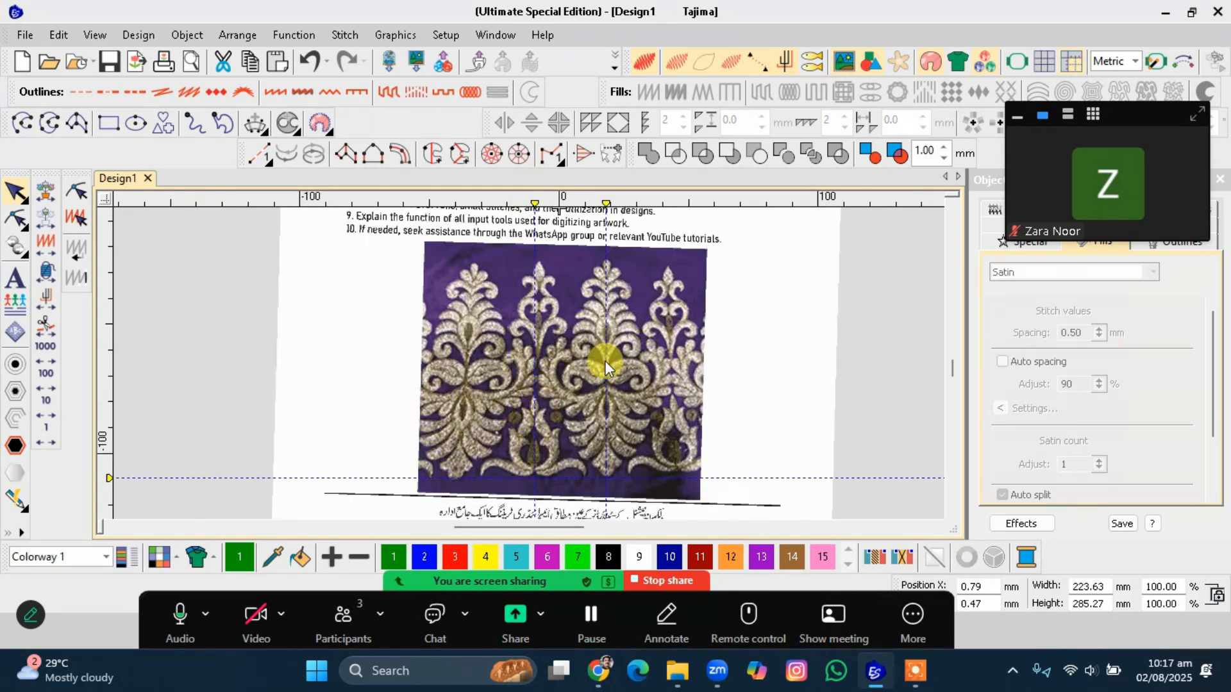
click(541, 332)
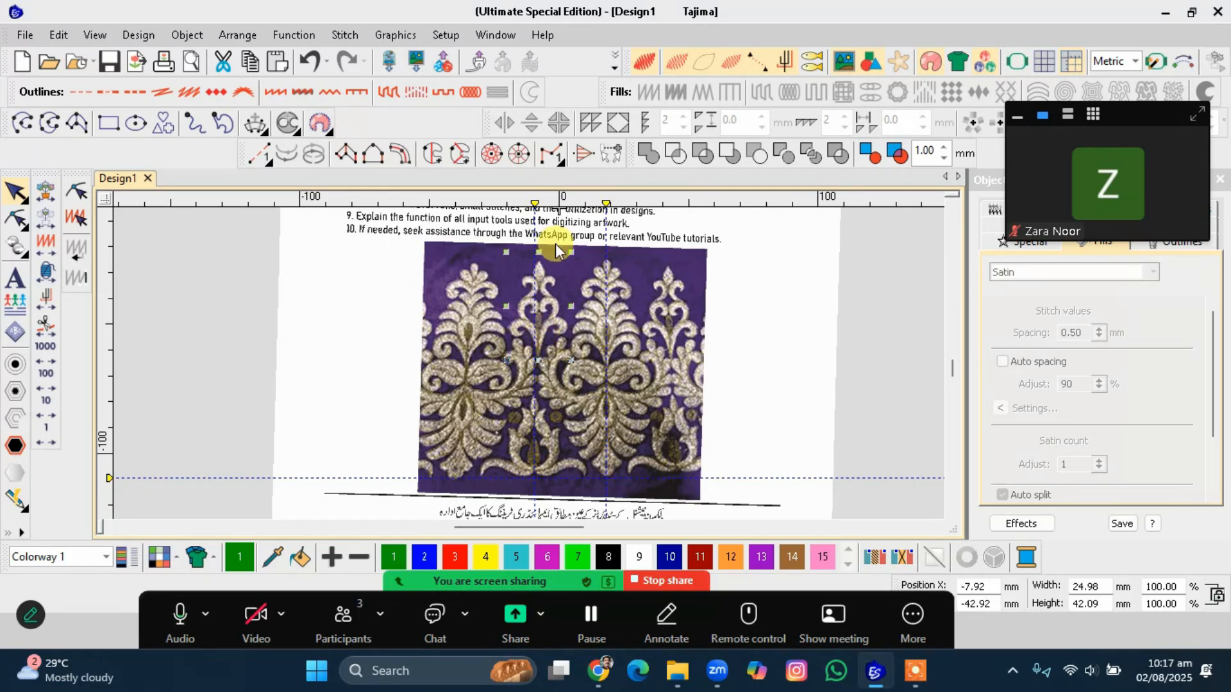
scroll(529, 364, down, 2)
drag(447, 261, 609, 446)
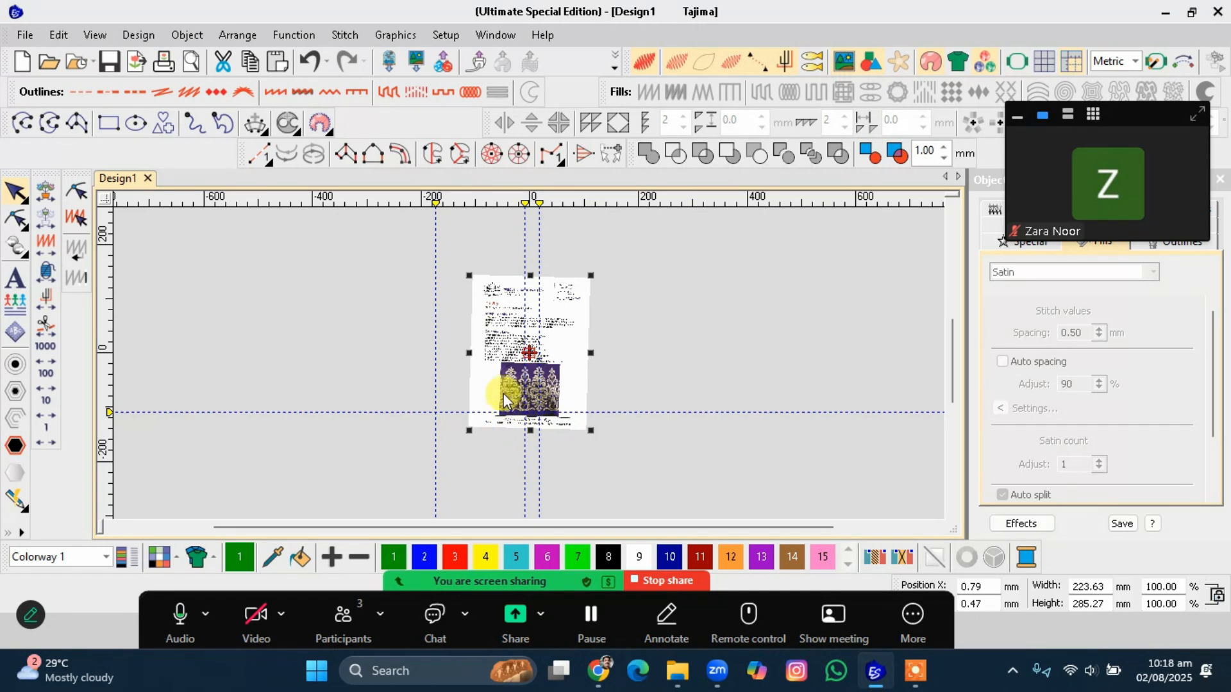
click(609, 351)
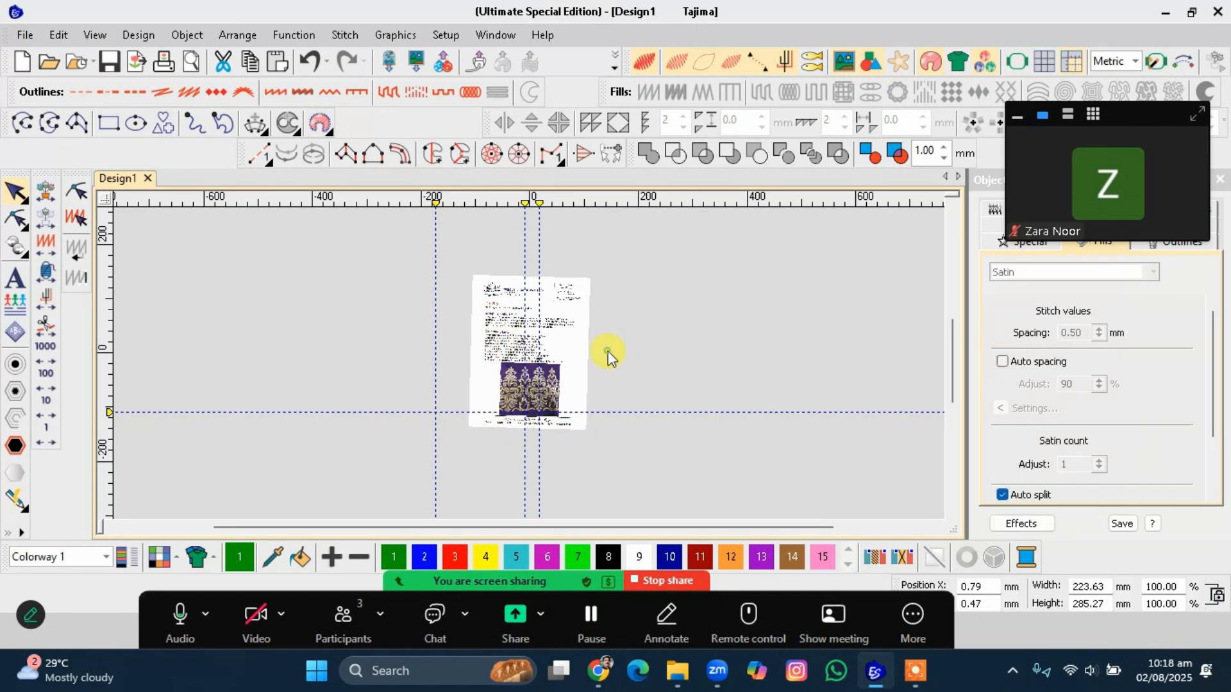
click(577, 351)
key(Escape)
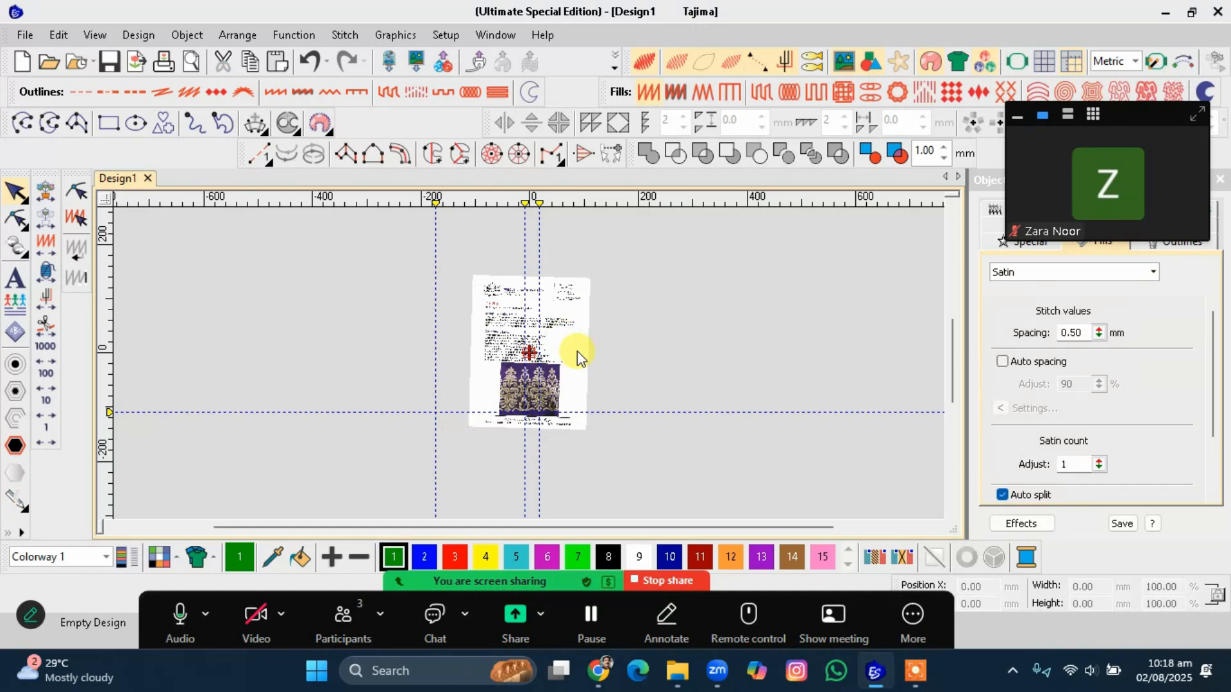
click(577, 351)
click(632, 339)
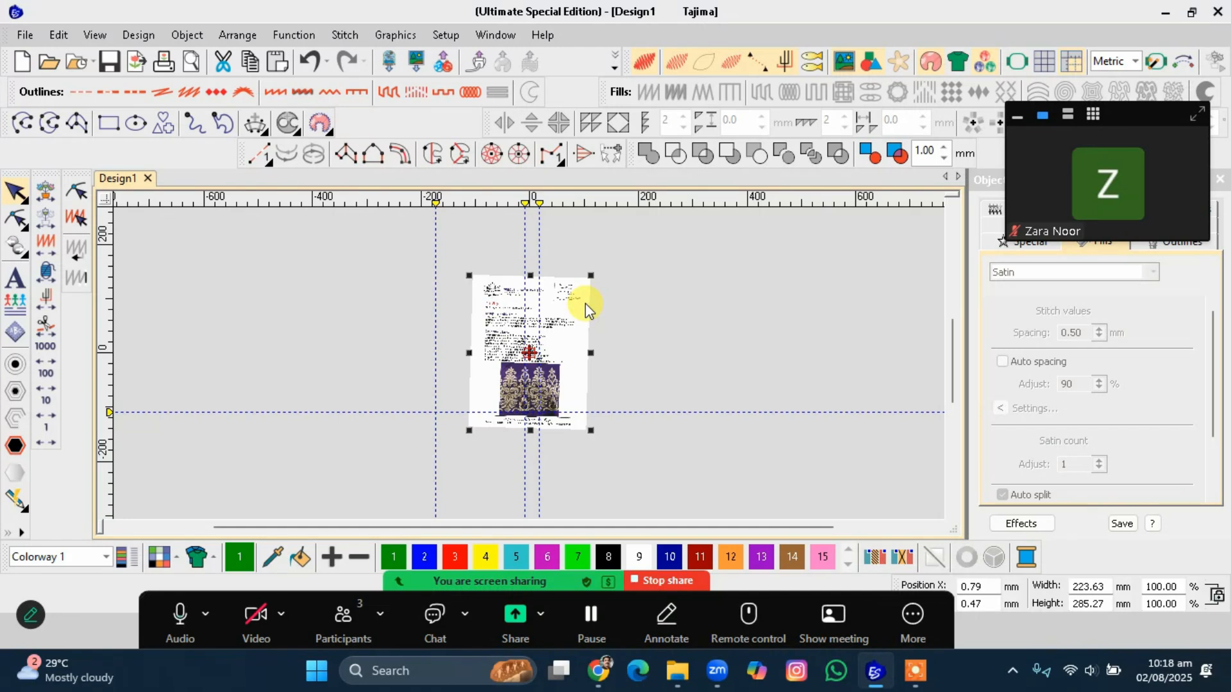
click(394, 34)
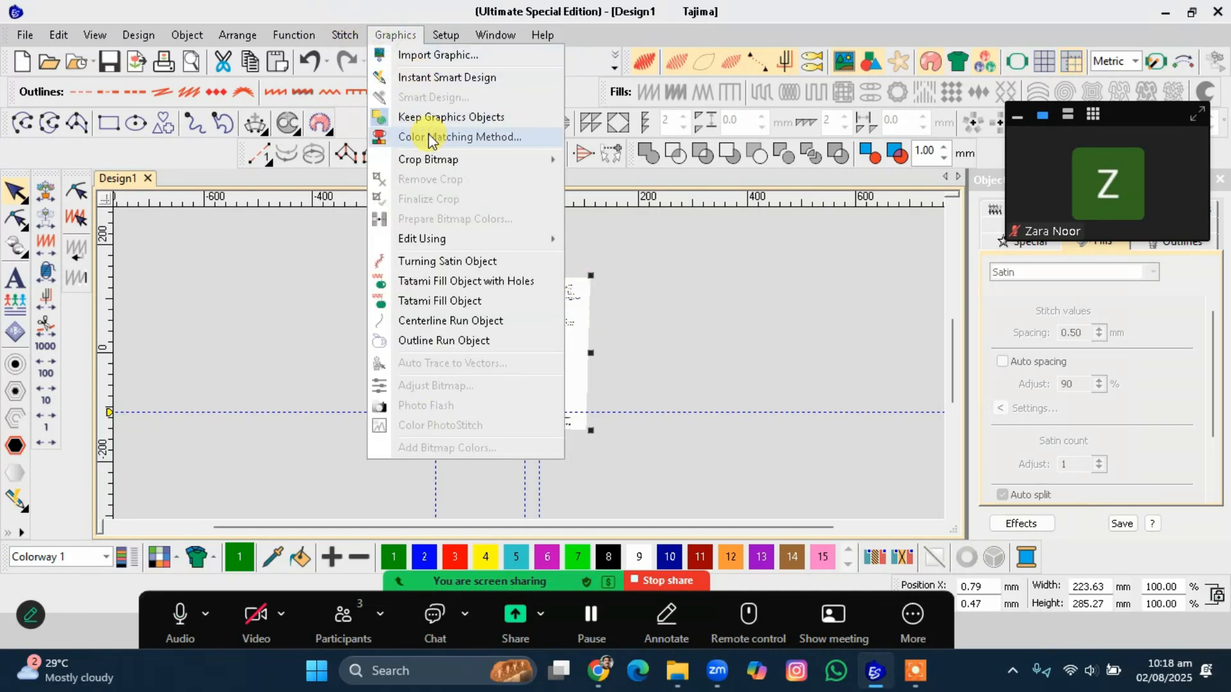
mouse_move(425, 159)
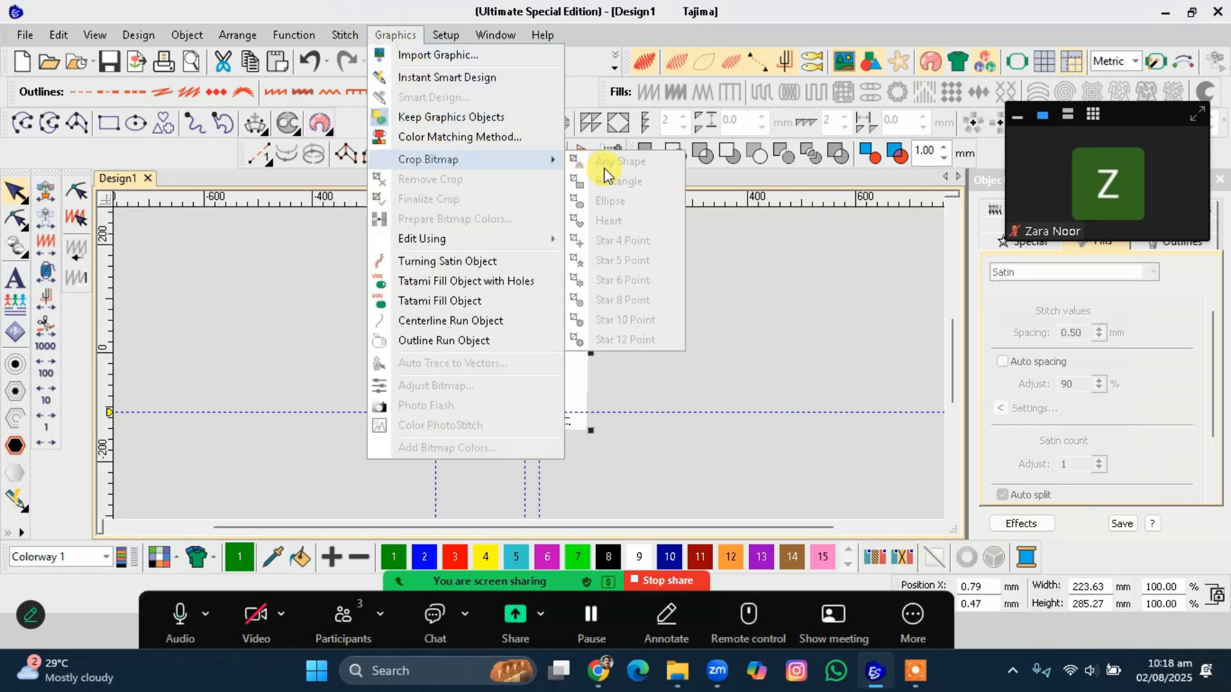
click(714, 368)
Draw a rectangular bitmap crop around the purple embroidered border on the page.
click(583, 314)
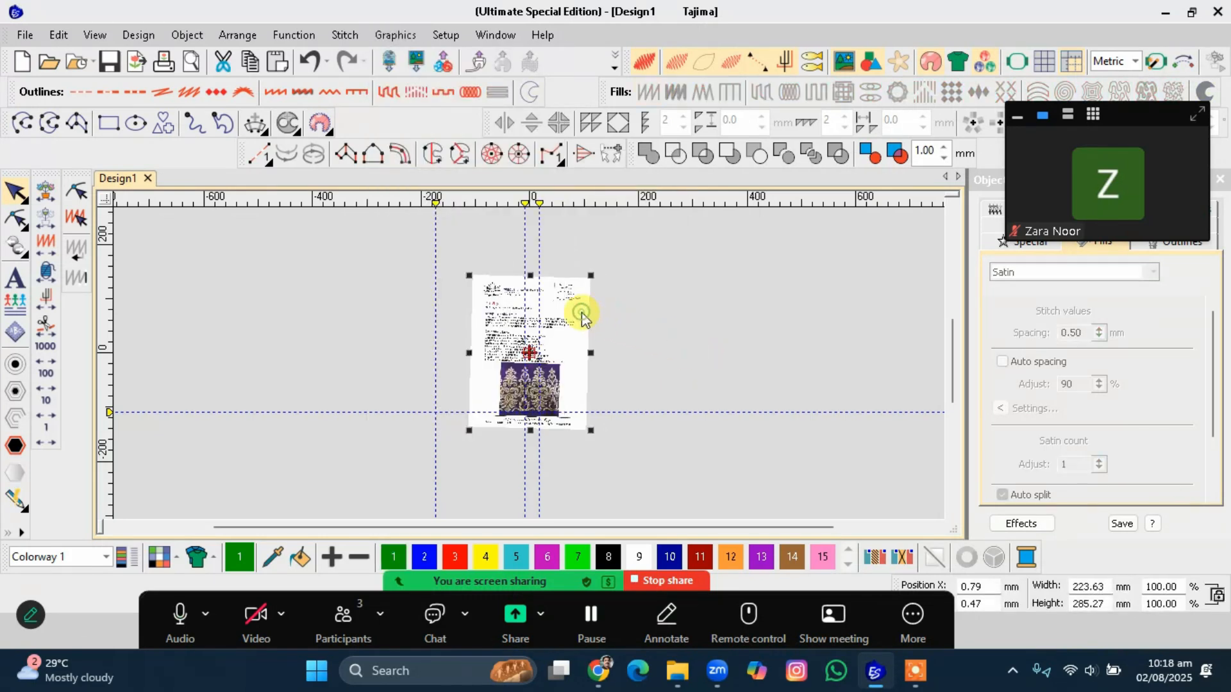
key(Escape)
click(582, 313)
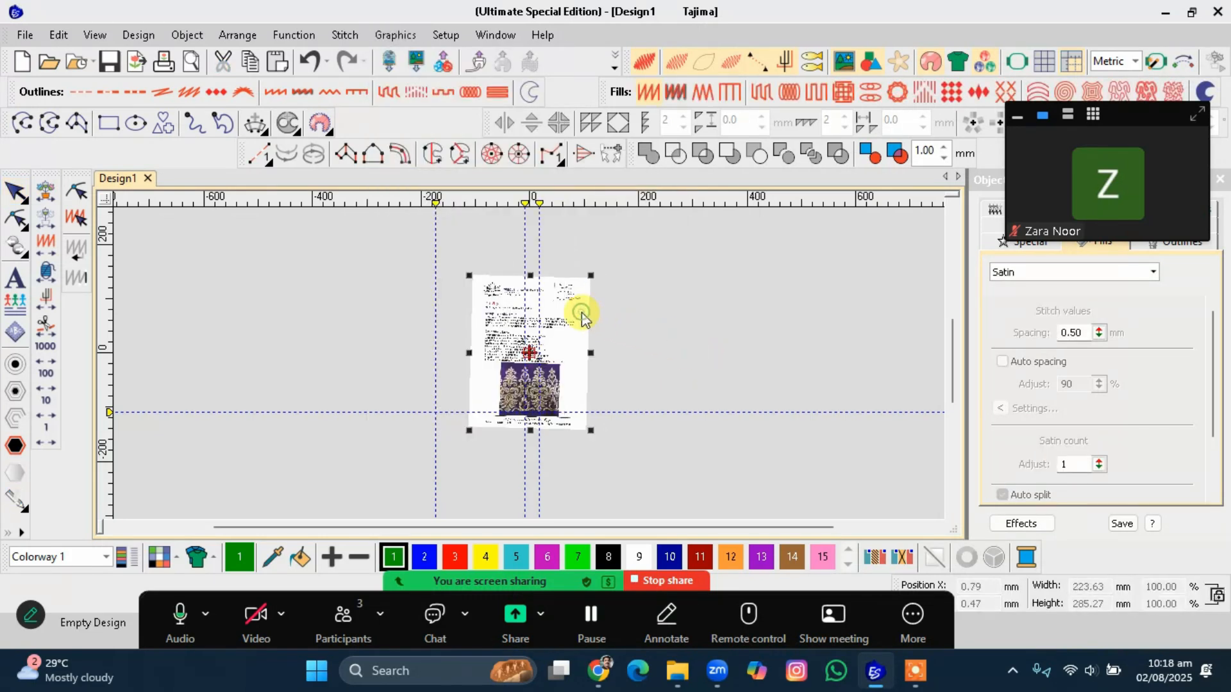
click(400, 37)
mouse_move(437, 163)
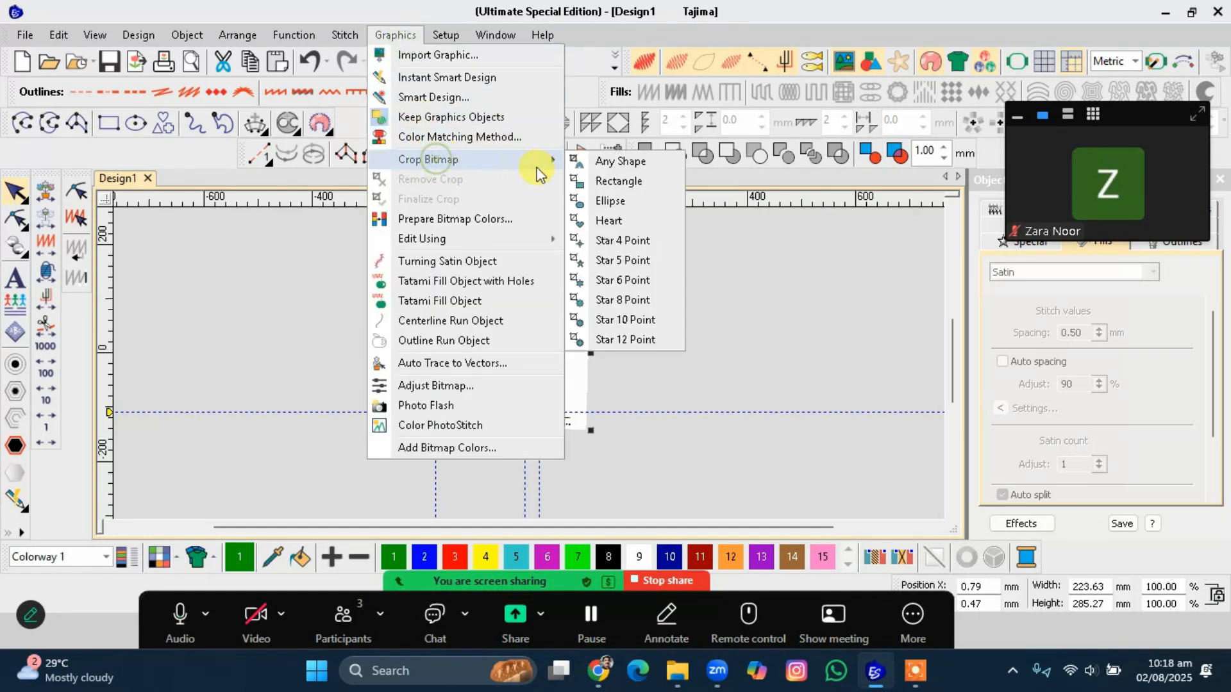
click(606, 180)
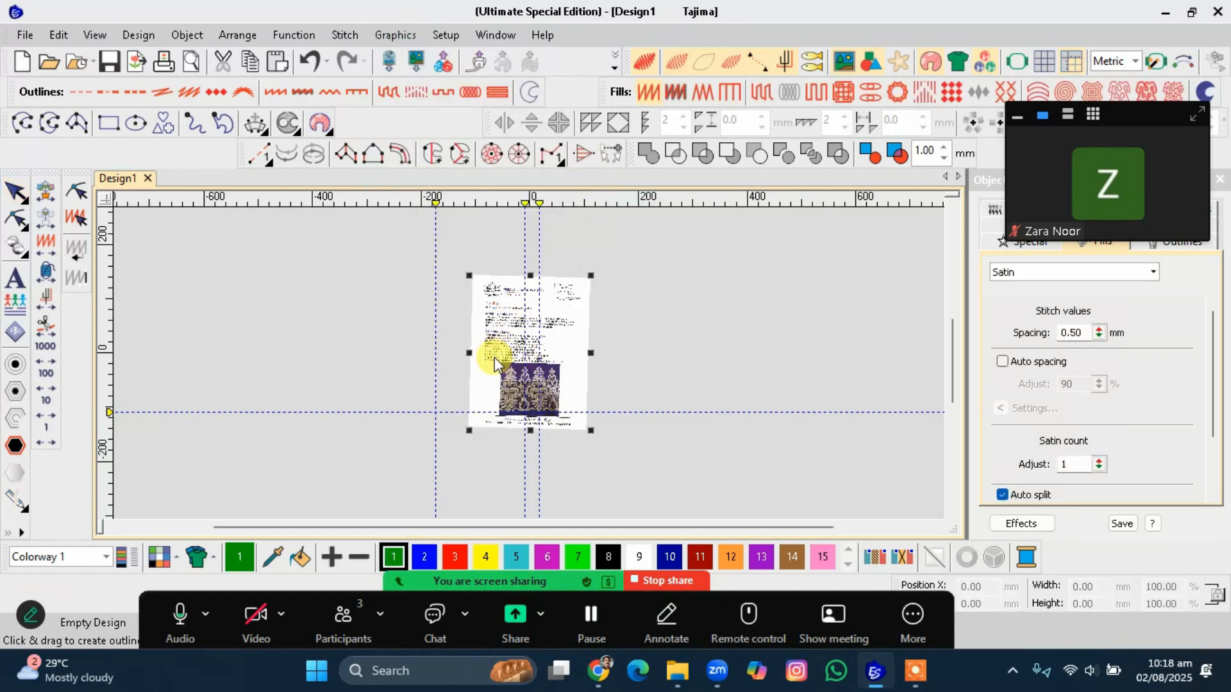
drag(497, 360, 559, 416)
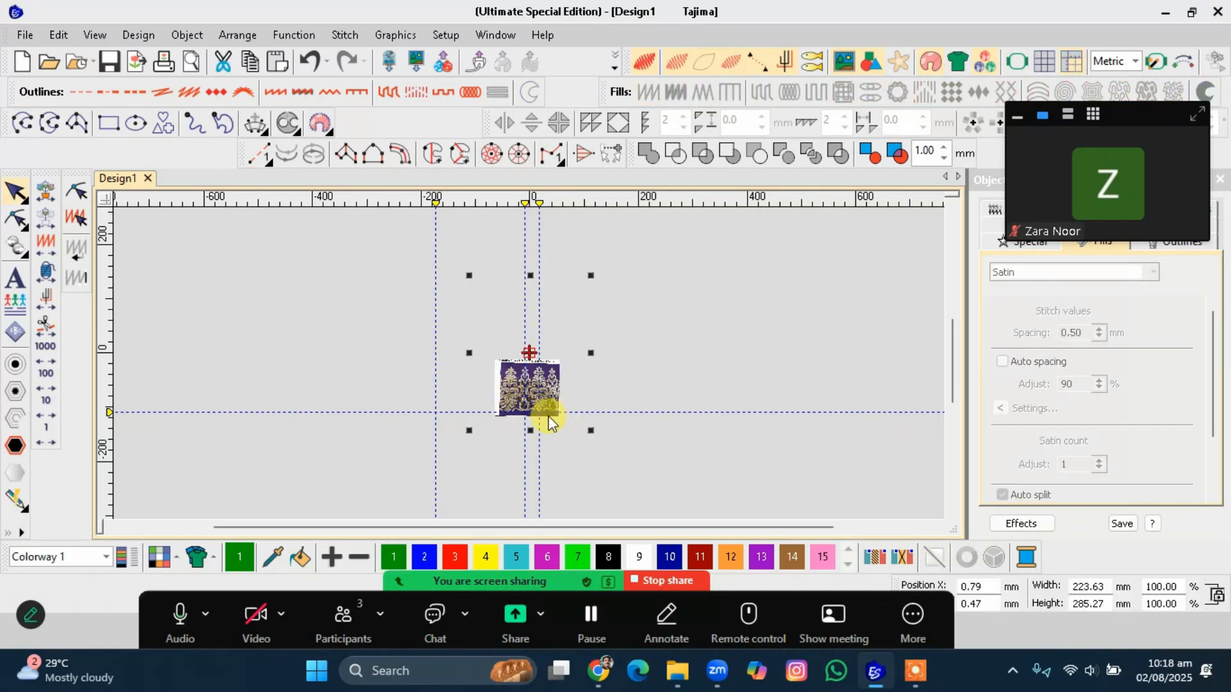
Undo the last bitmap crop and clear the selection.
key(ctrl+z)
click(686, 363)
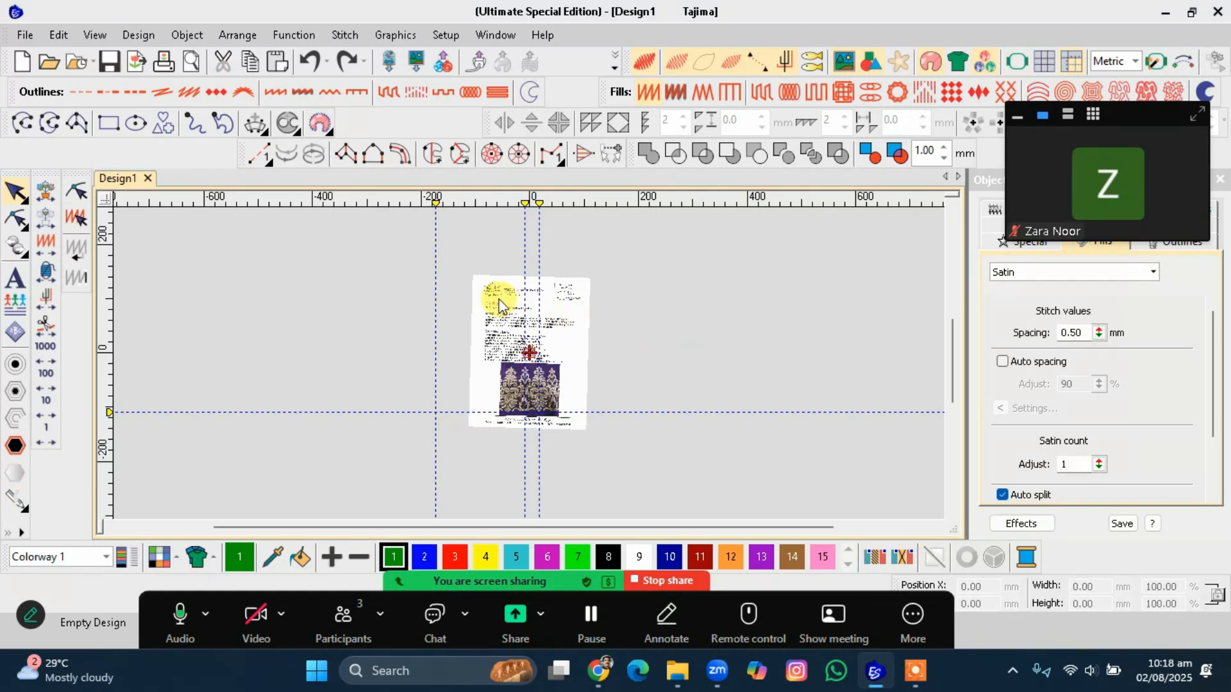
drag(460, 264, 595, 448)
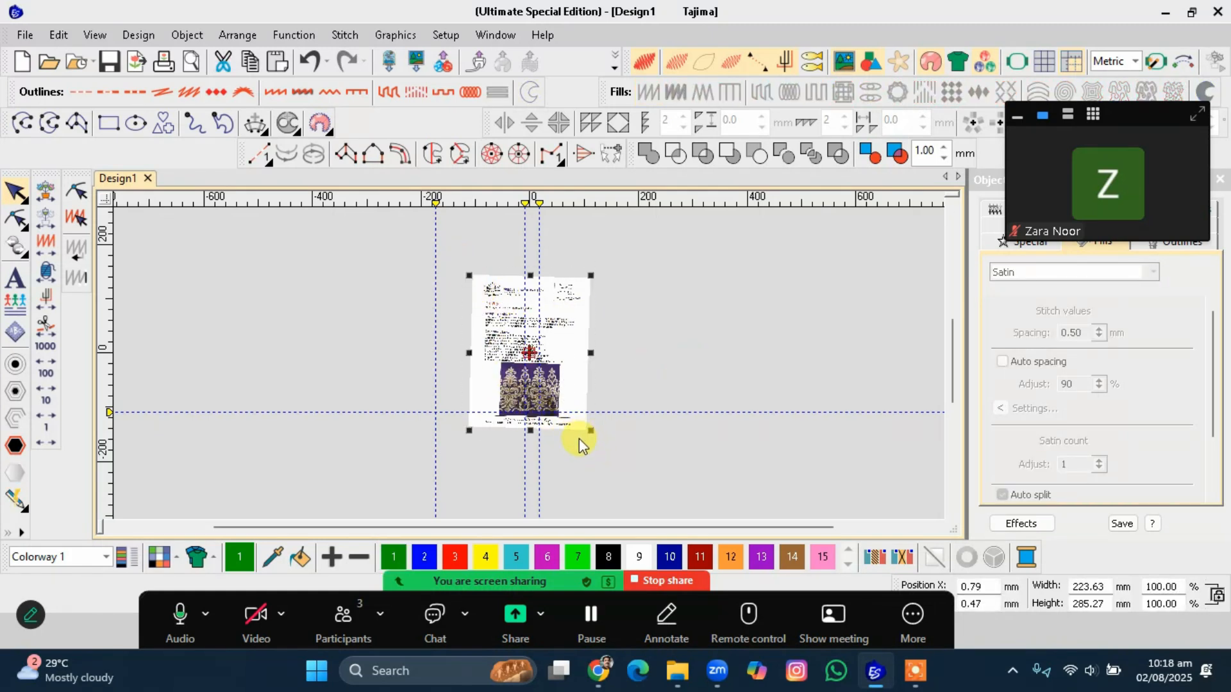
click(577, 448)
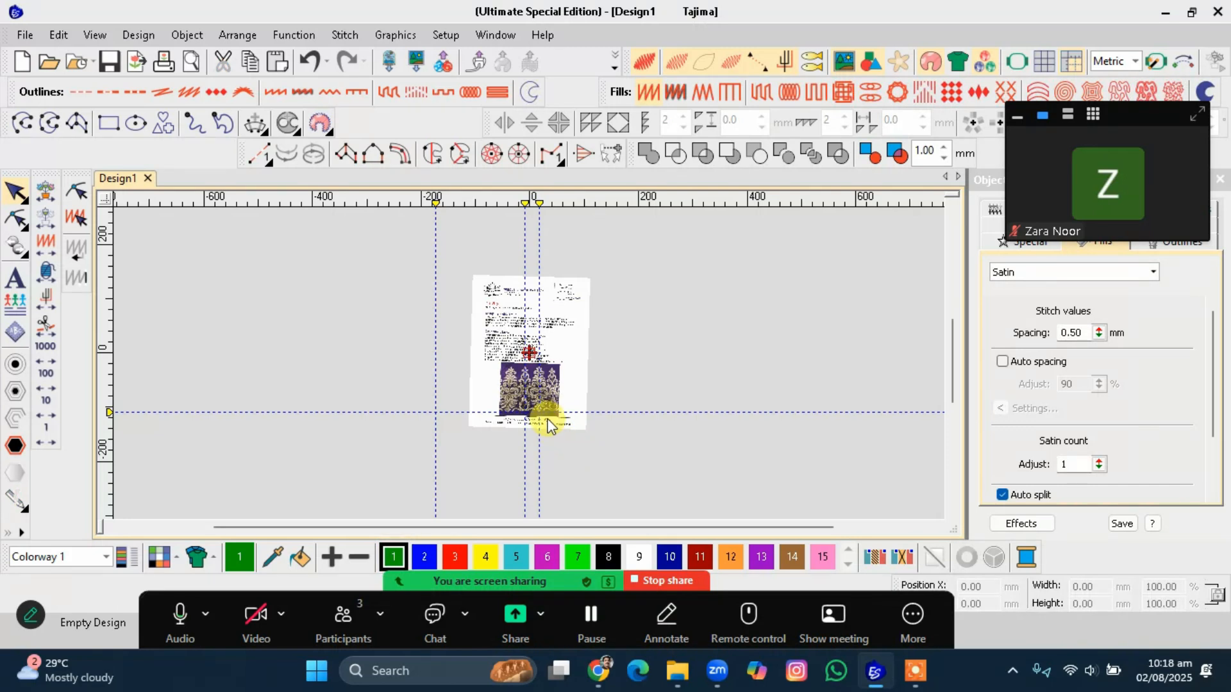
Zoom in on the embroidered border to examine the cropped piece against the page artwork.
click(543, 392)
scroll(529, 364, up, 1)
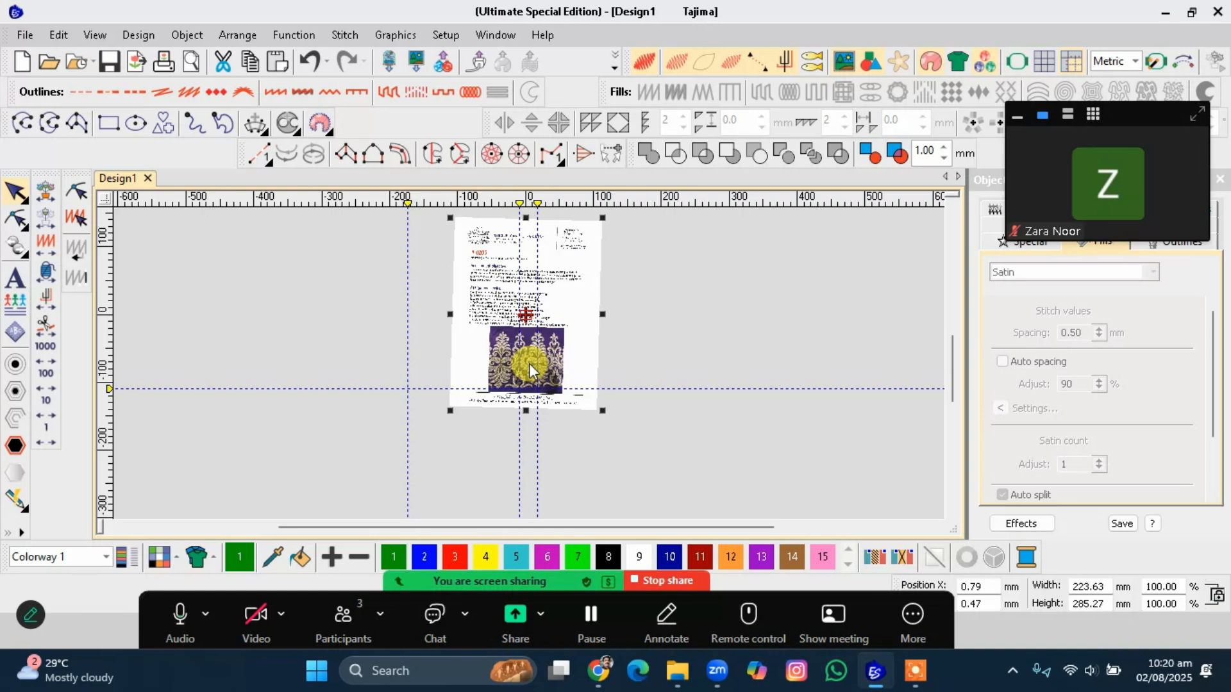
scroll(529, 364, up, 4)
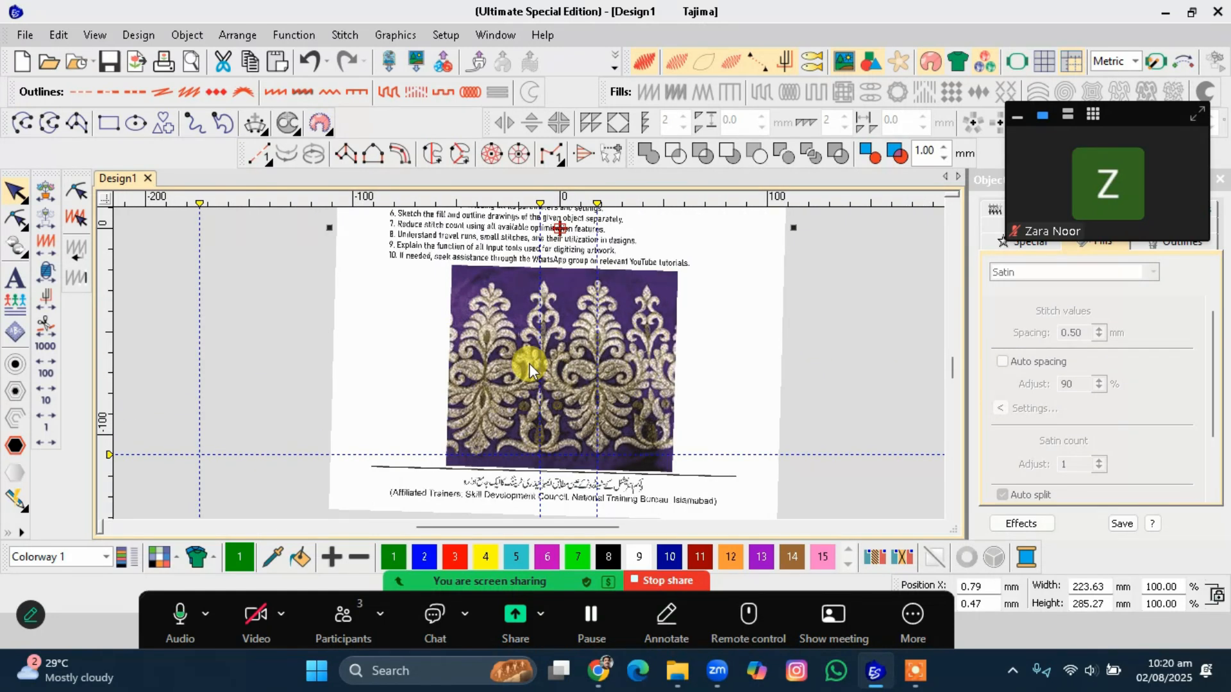
scroll(529, 363, up, 2)
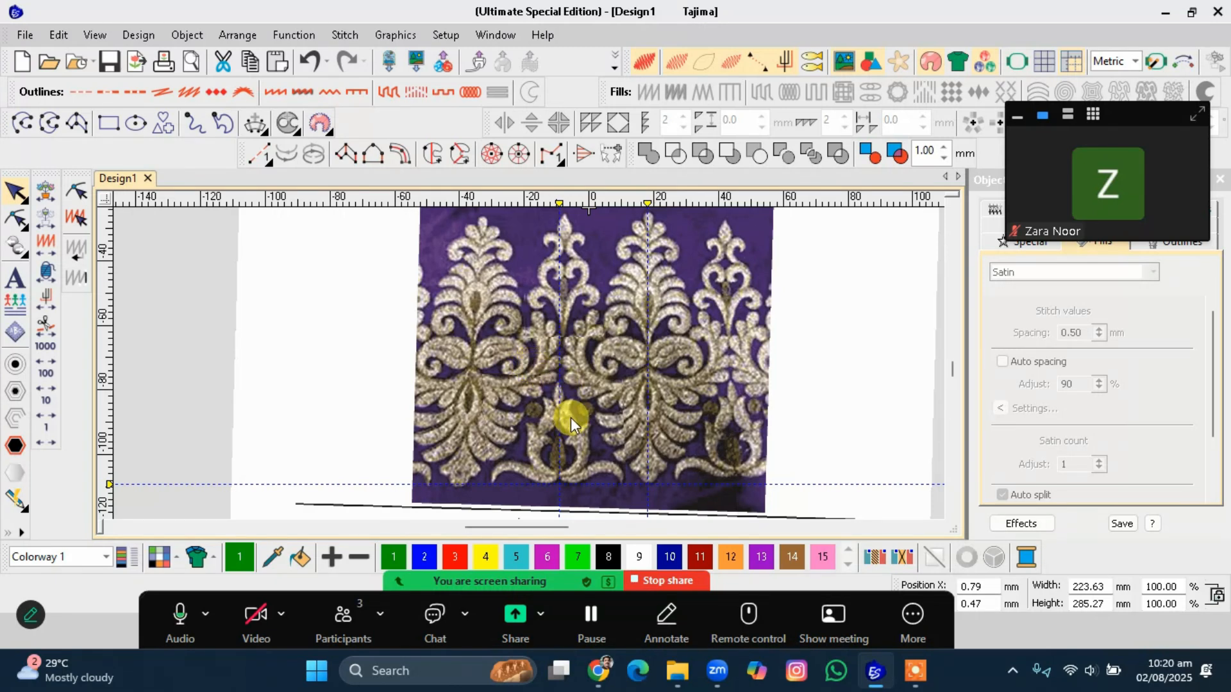
scroll(529, 364, up, 2)
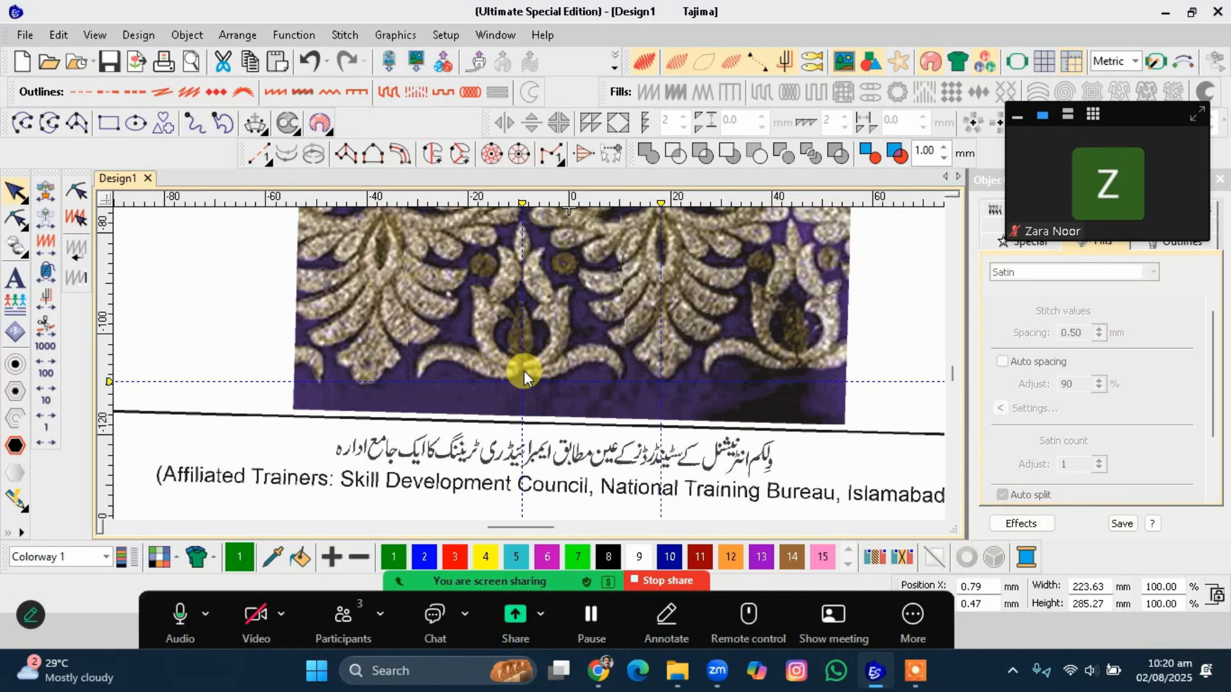
scroll(528, 363, down, 3)
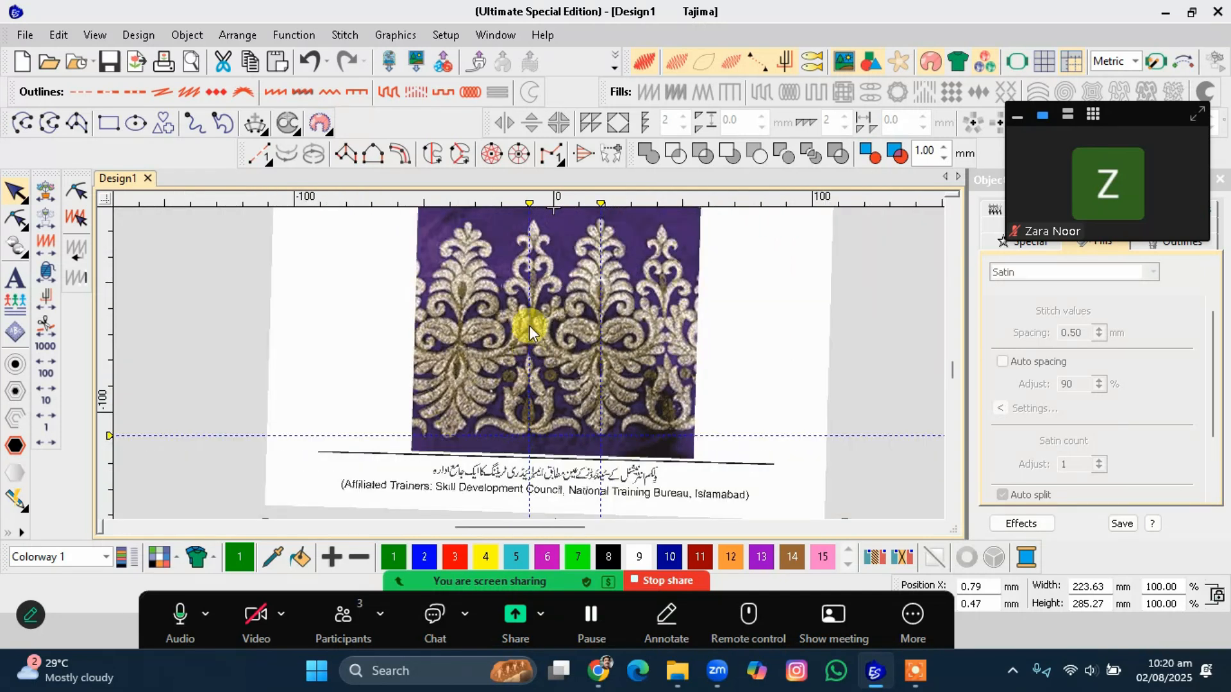
scroll(530, 334, up, 2)
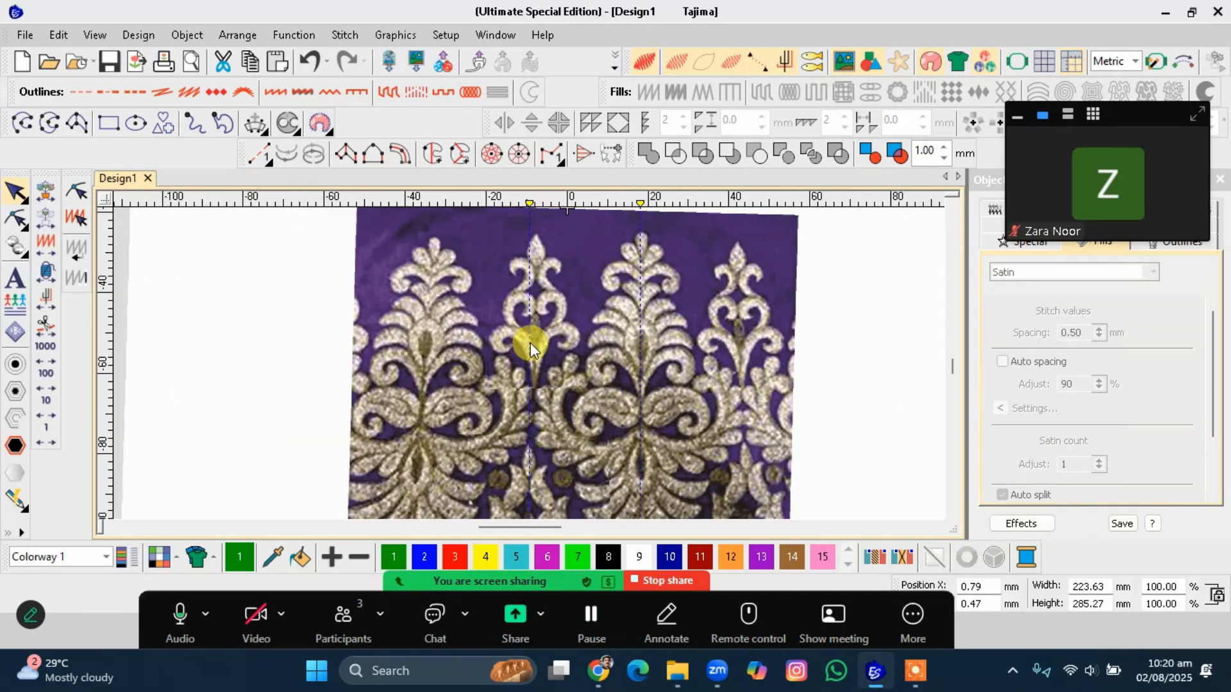
Try to drag the artwork sideways, then undo the move.
click(545, 301)
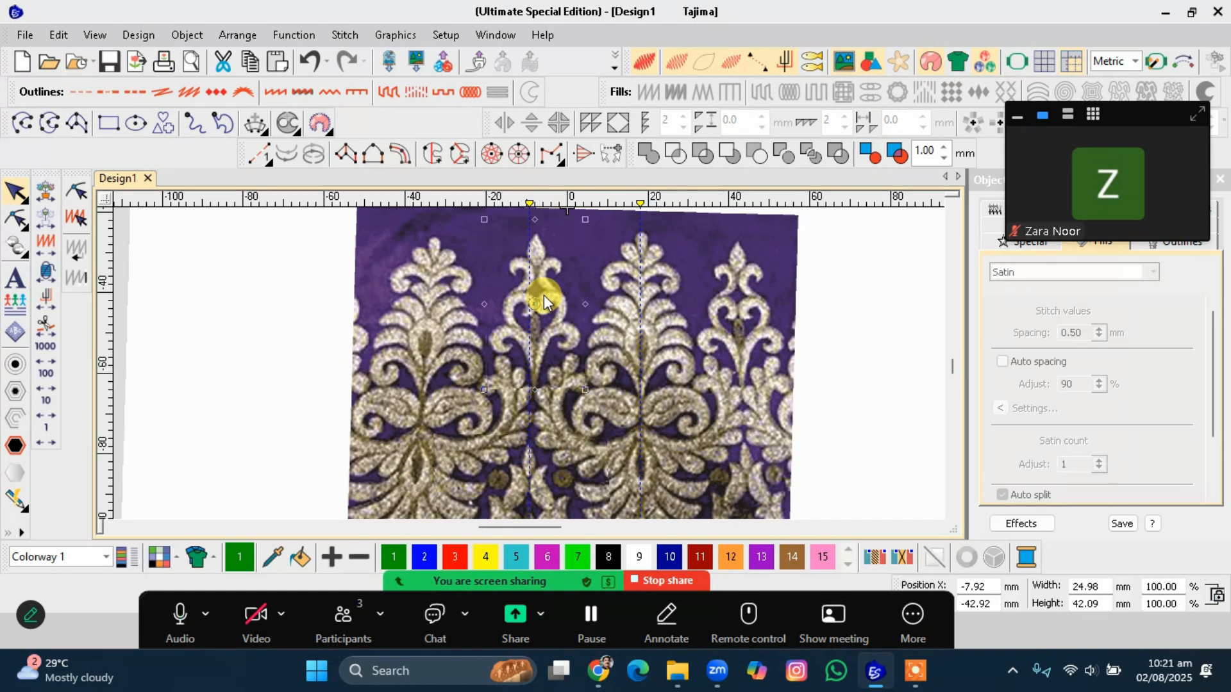
drag(615, 314, 510, 343)
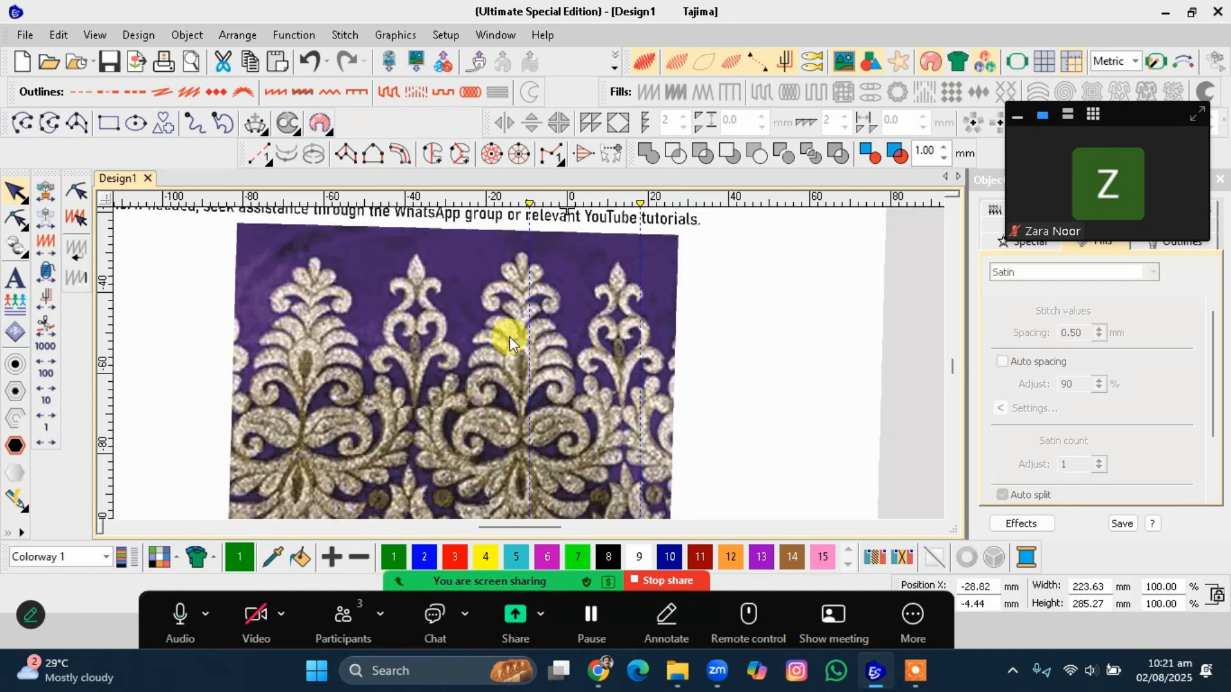
key(ctrl+z)
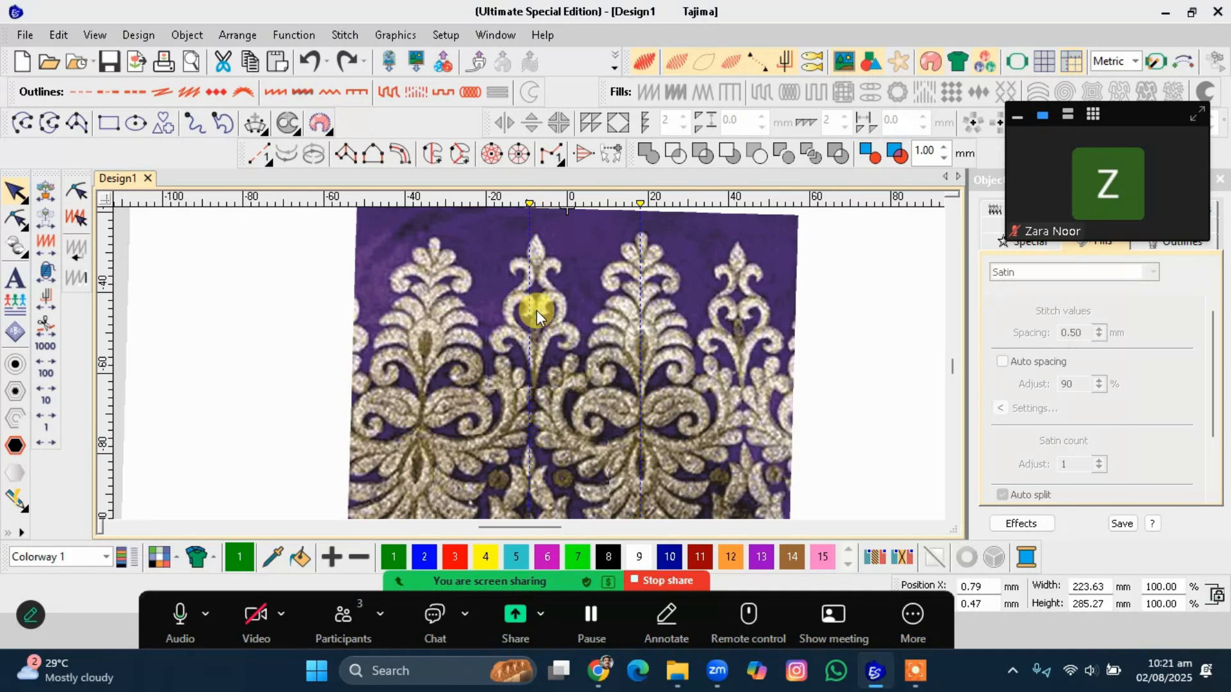
Nudge the small cropped motif piece left so its stem sits on the vertical guideline.
click(553, 306)
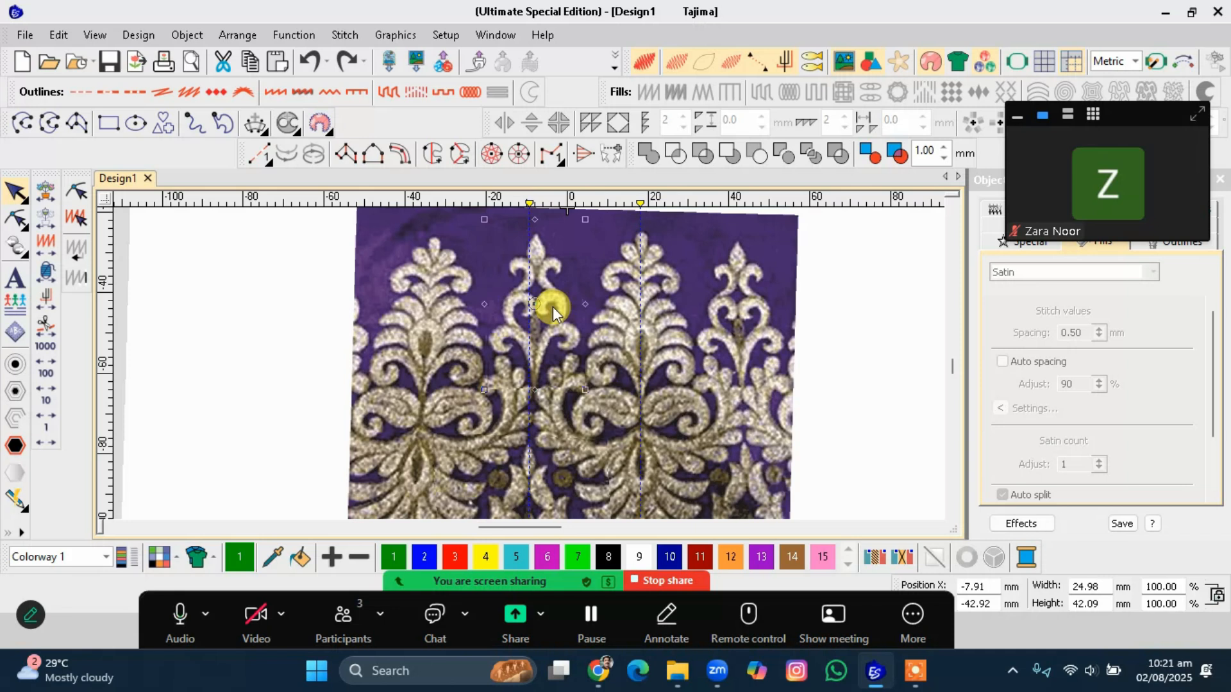
key(Left)
key(Left)
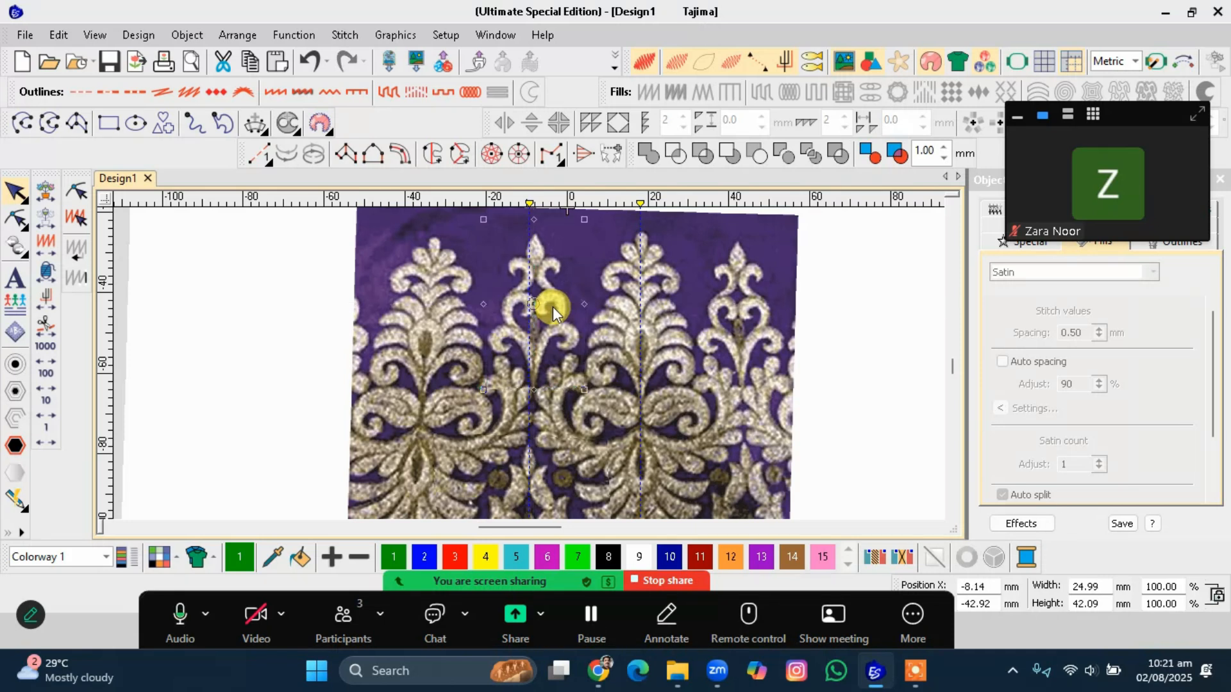
key(Left)
key(Left)
key(Left)
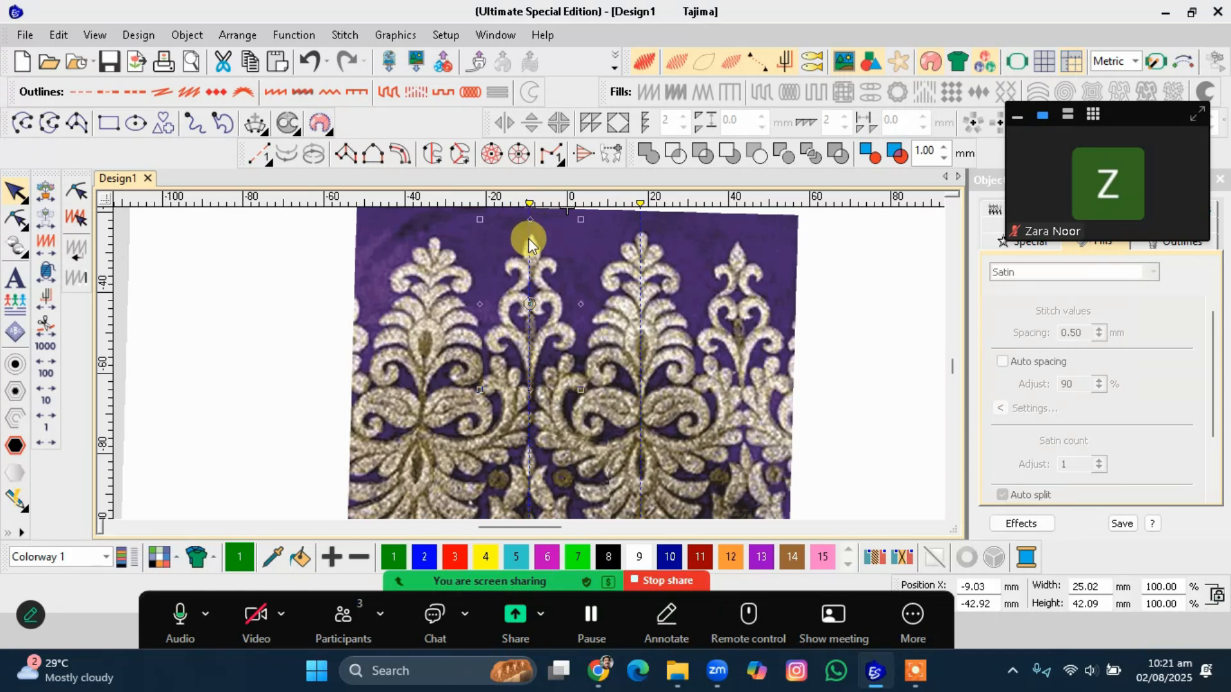
Add a horizontal guideline across the middle of the motif.
drag(104, 364, 117, 353)
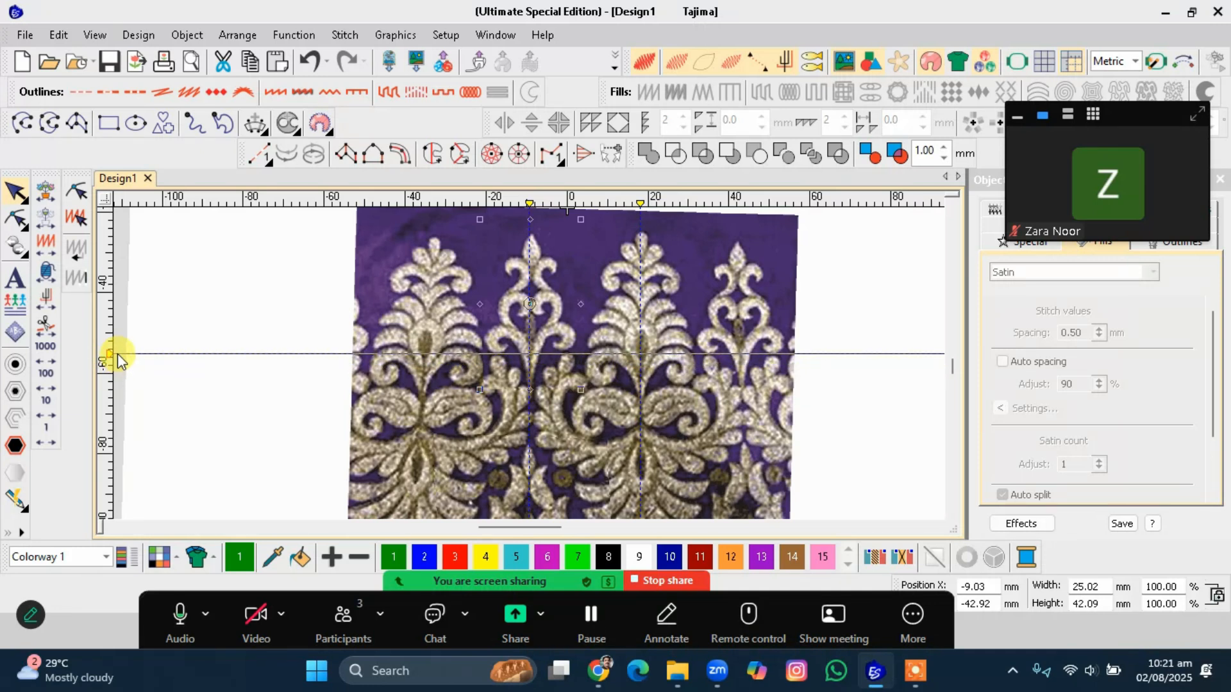
drag(118, 354, 110, 352)
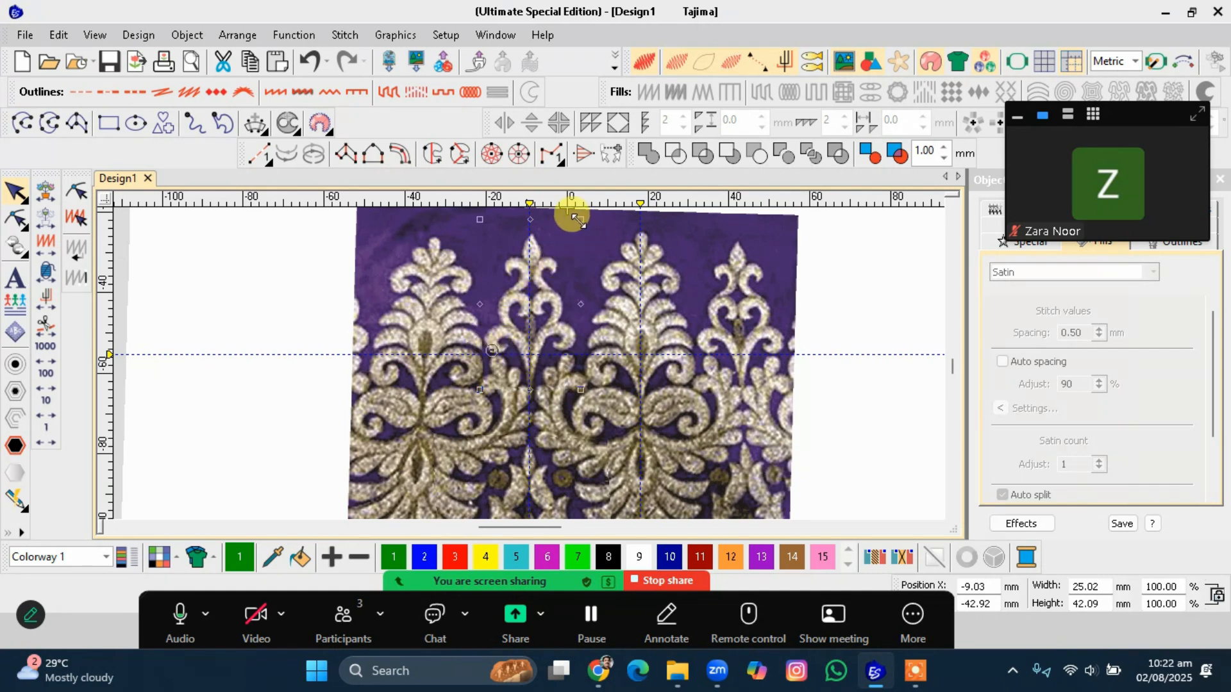
Rotate and skew the cropped piece slightly so it matches the motif beneath, then deselect it.
scroll(563, 256, up, 2)
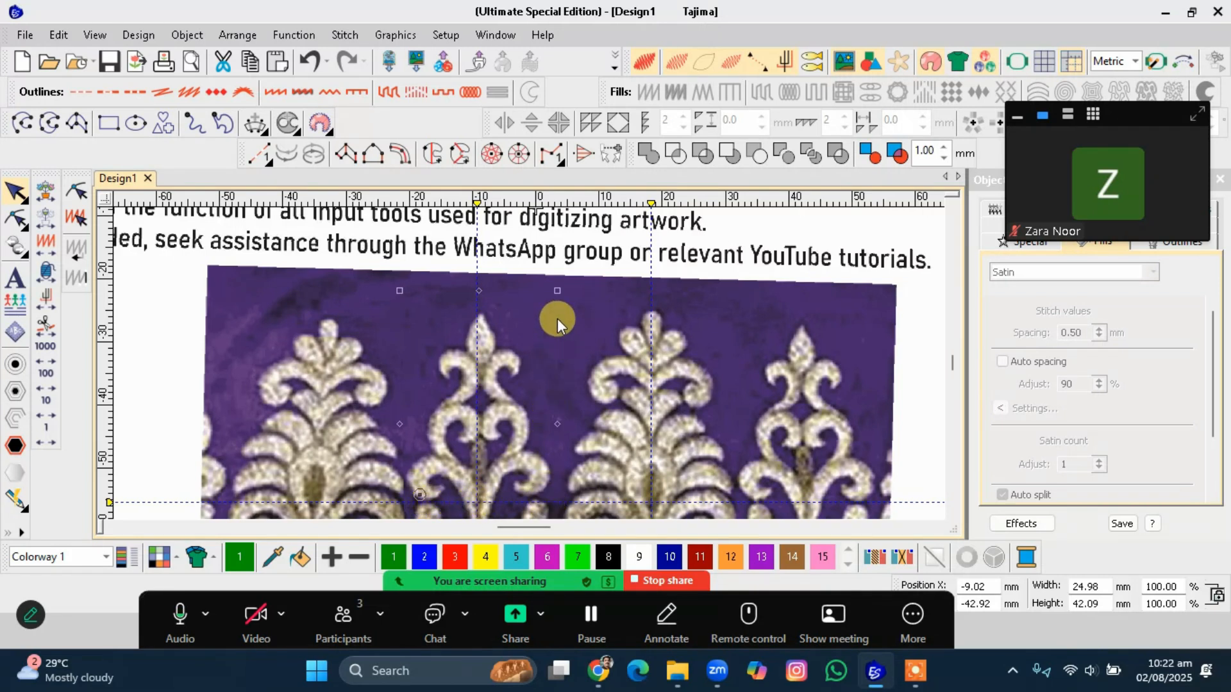
mouse_move(555, 292)
mouse_down()
mouse_move(560, 306)
mouse_move(549, 282)
mouse_move(561, 301)
mouse_up()
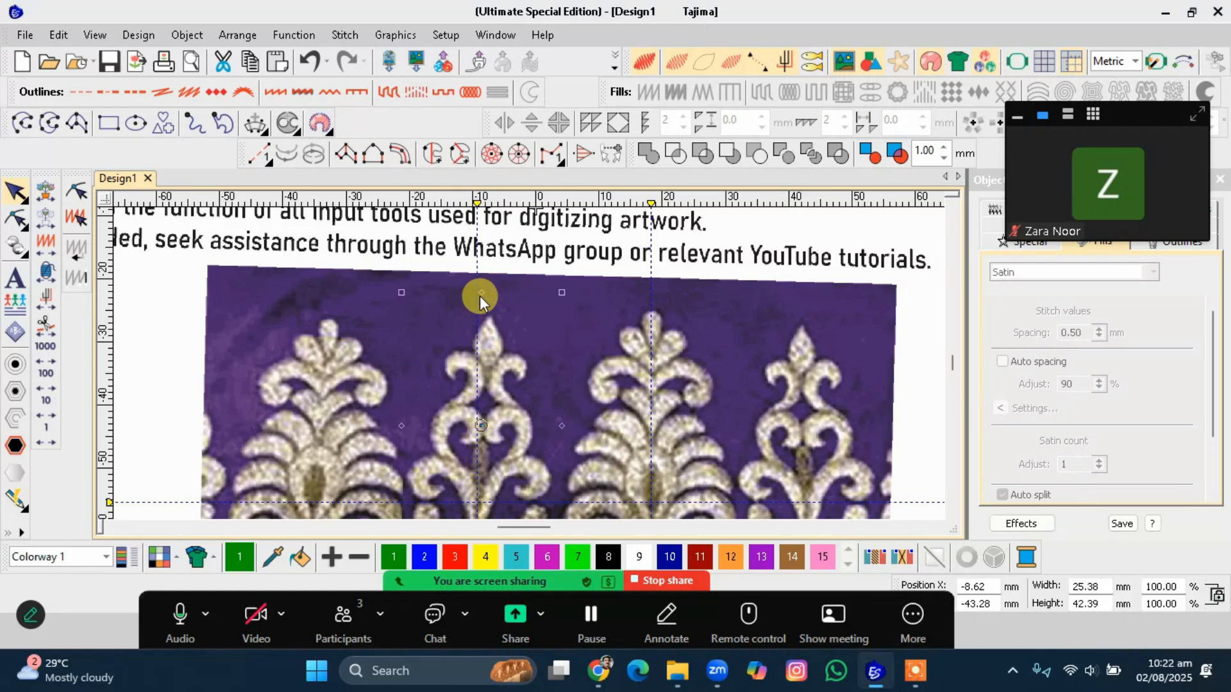
drag(481, 294, 470, 297)
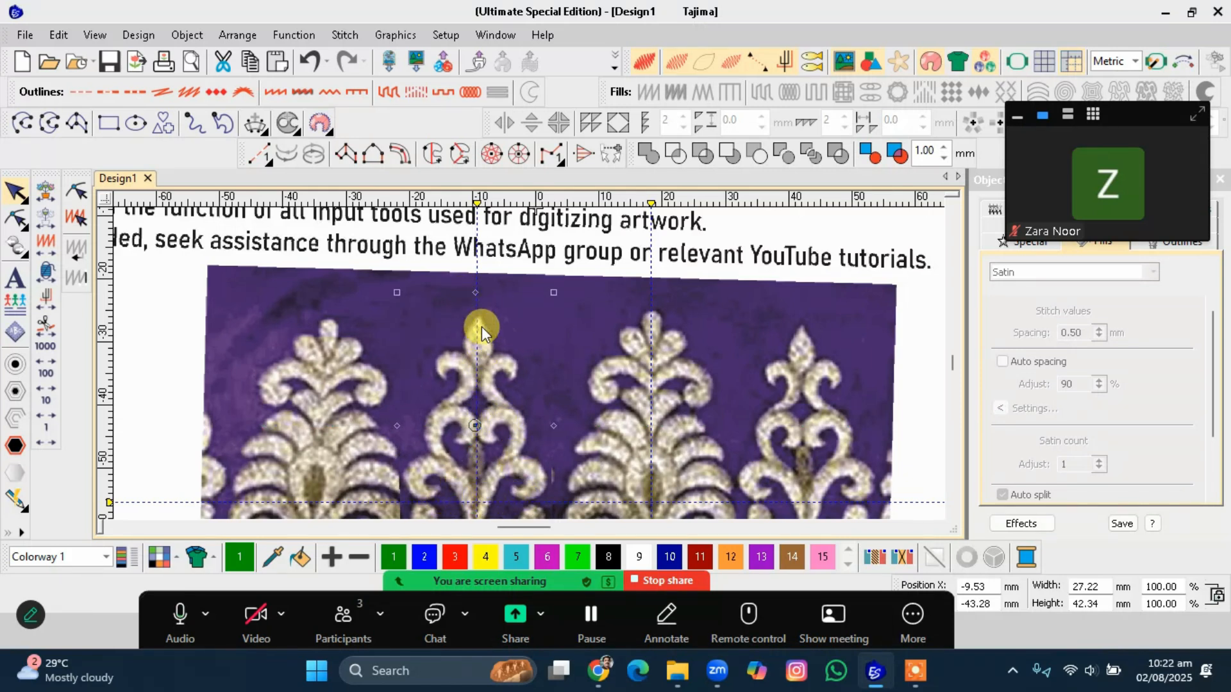
drag(482, 294, 473, 295)
scroll(529, 364, down, 2)
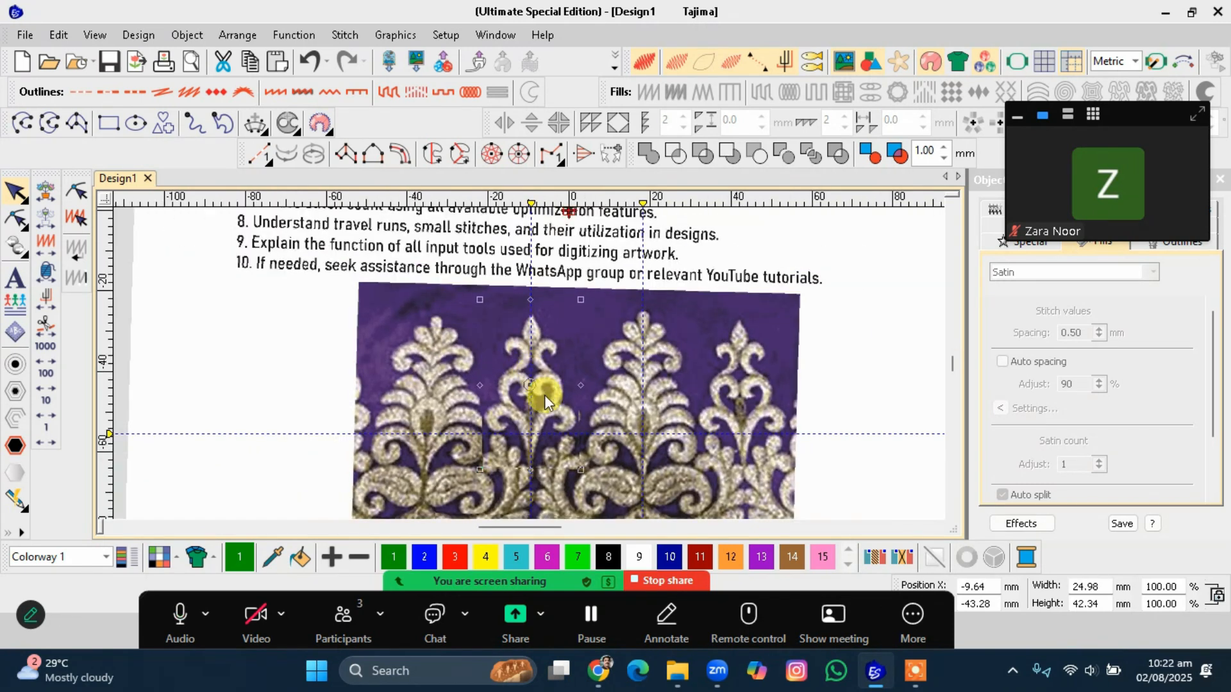
click(632, 436)
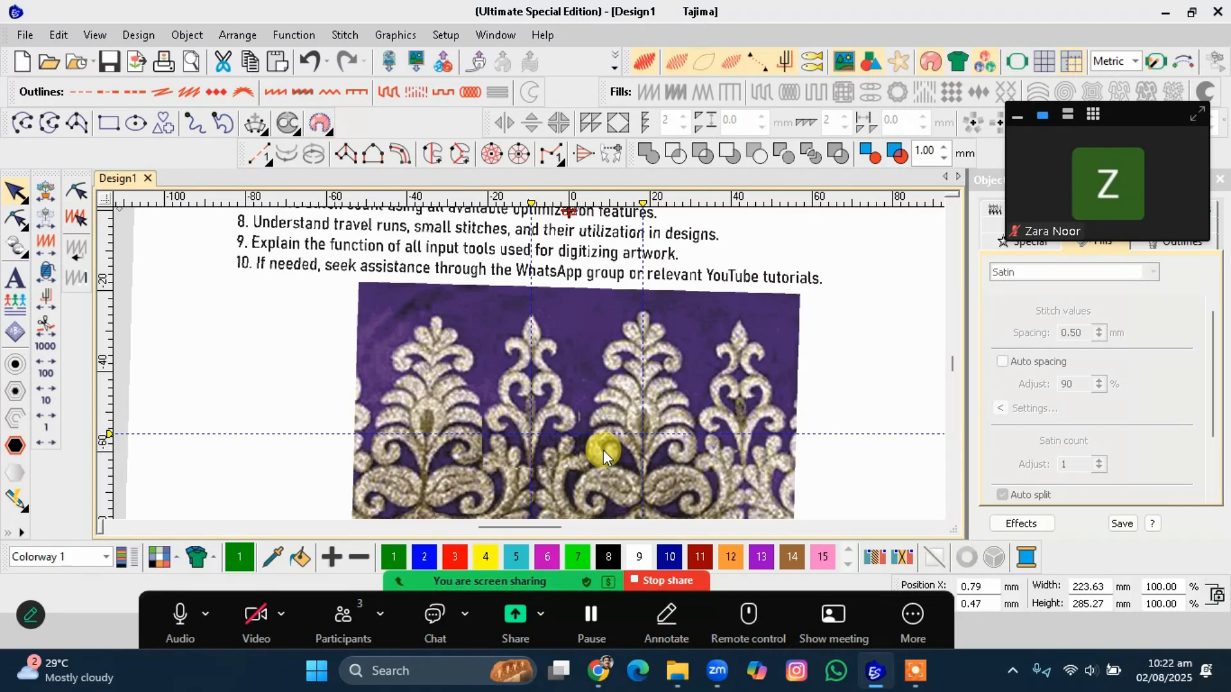
Zoom around the border to check how the cropped piece aligns with the artwork beneath.
scroll(528, 364, down, 2)
scroll(535, 369, up, 1)
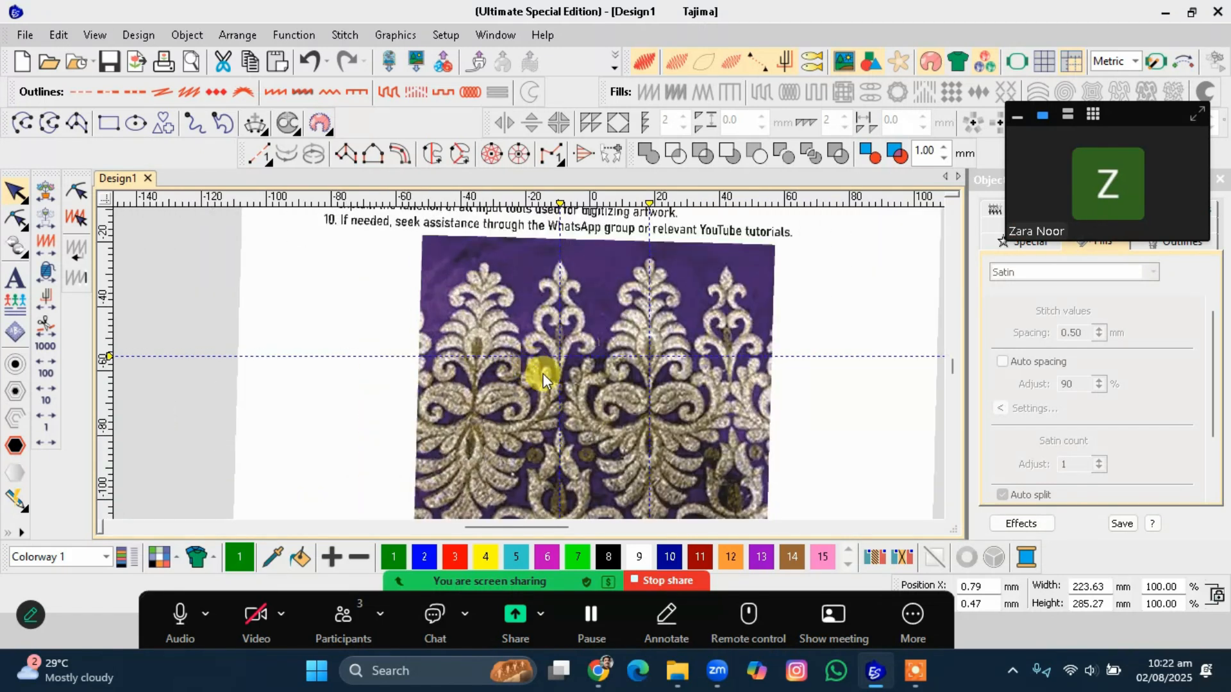
scroll(529, 364, up, 1)
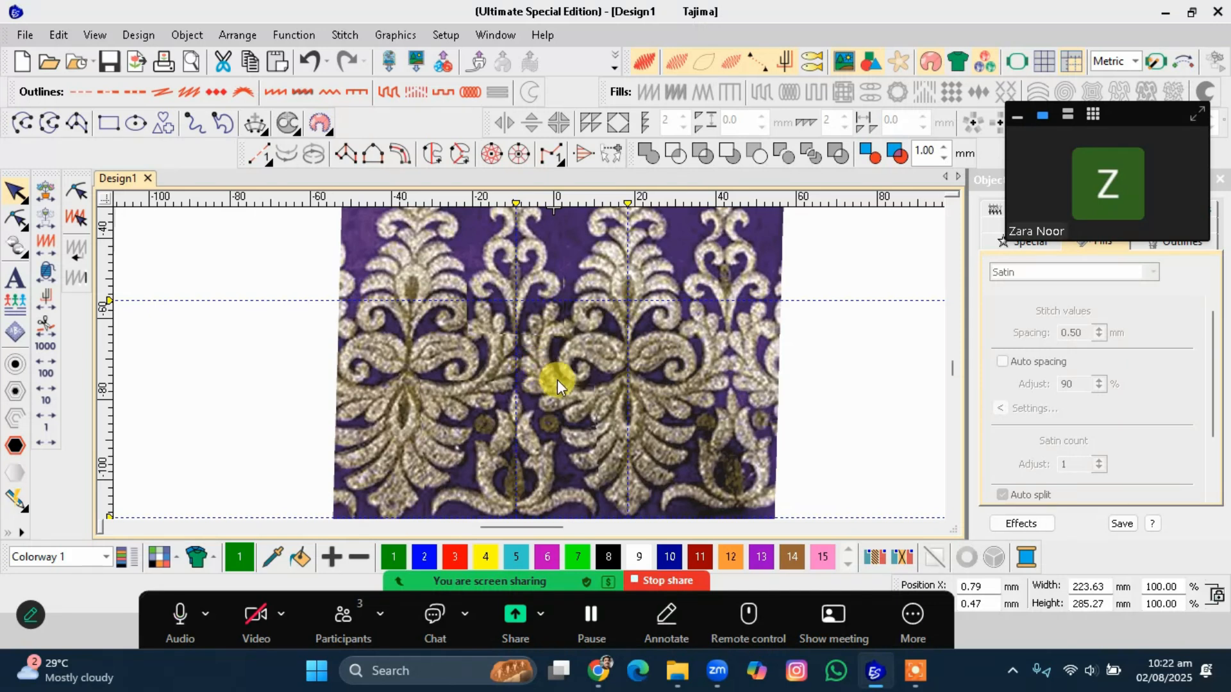
scroll(558, 380, up, 2)
scroll(529, 364, down, 4)
scroll(529, 364, up, 1)
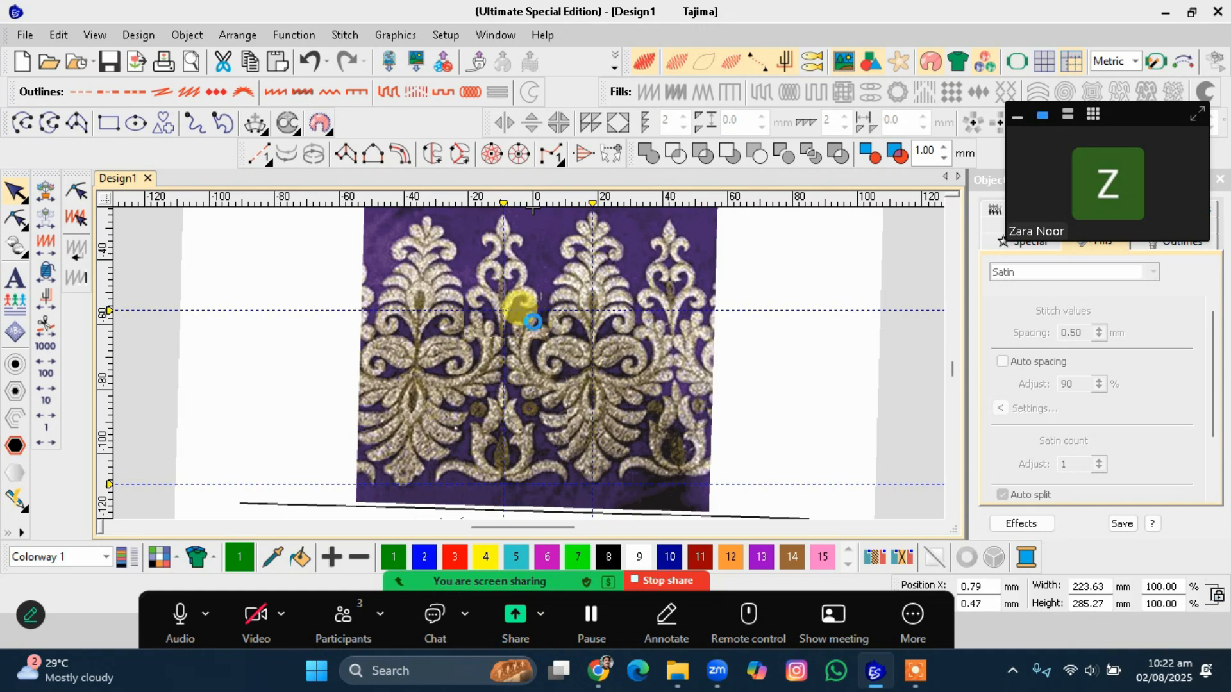
scroll(528, 380, up, 1)
scroll(529, 363, down, 2)
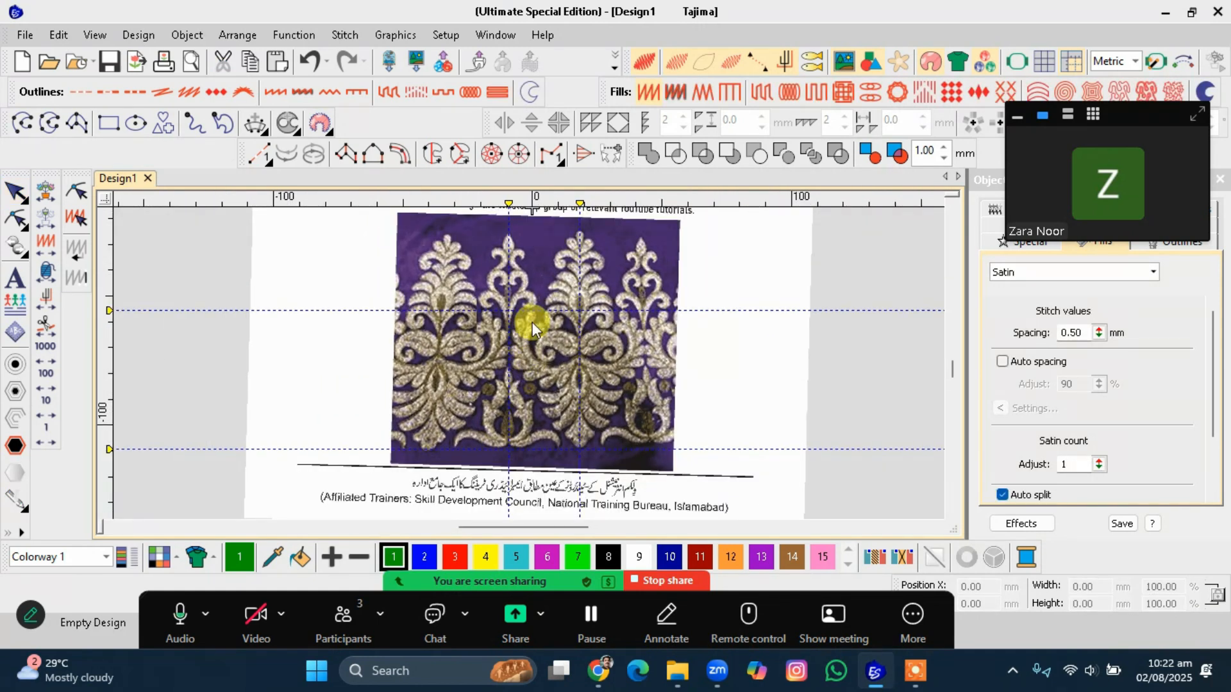
key(shift+k)
Examine the assignment task list and the motif joins at different zoom levels.
scroll(528, 363, down, 3)
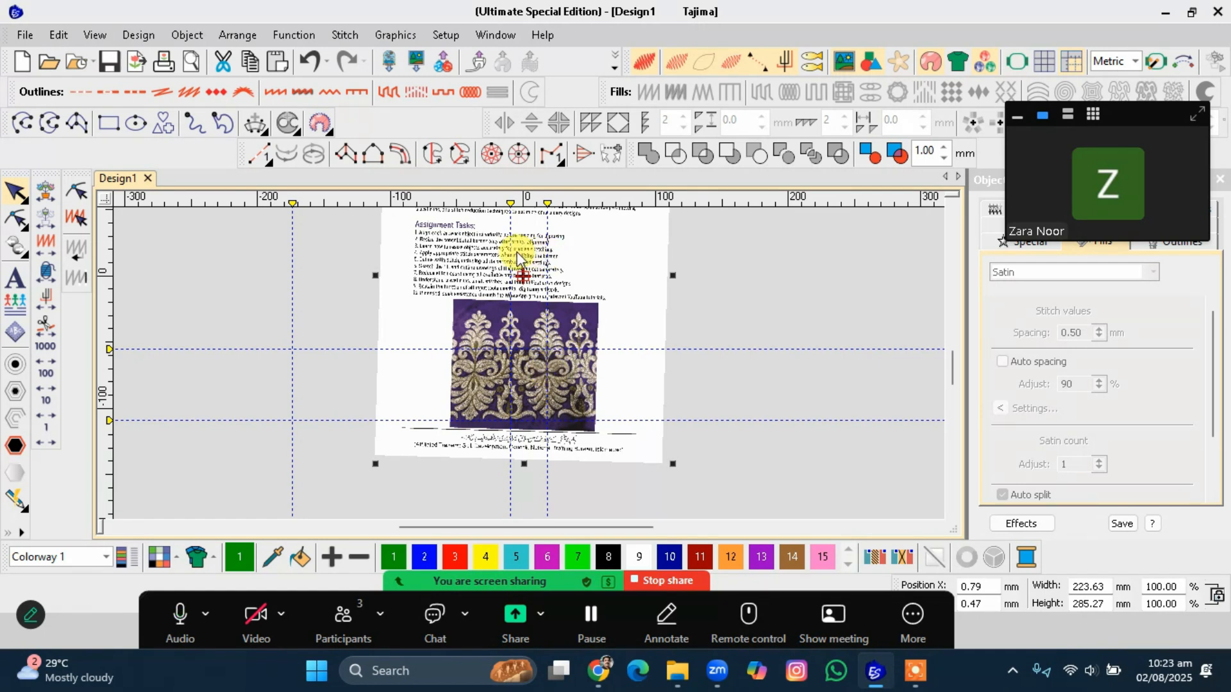
scroll(517, 251, up, 4)
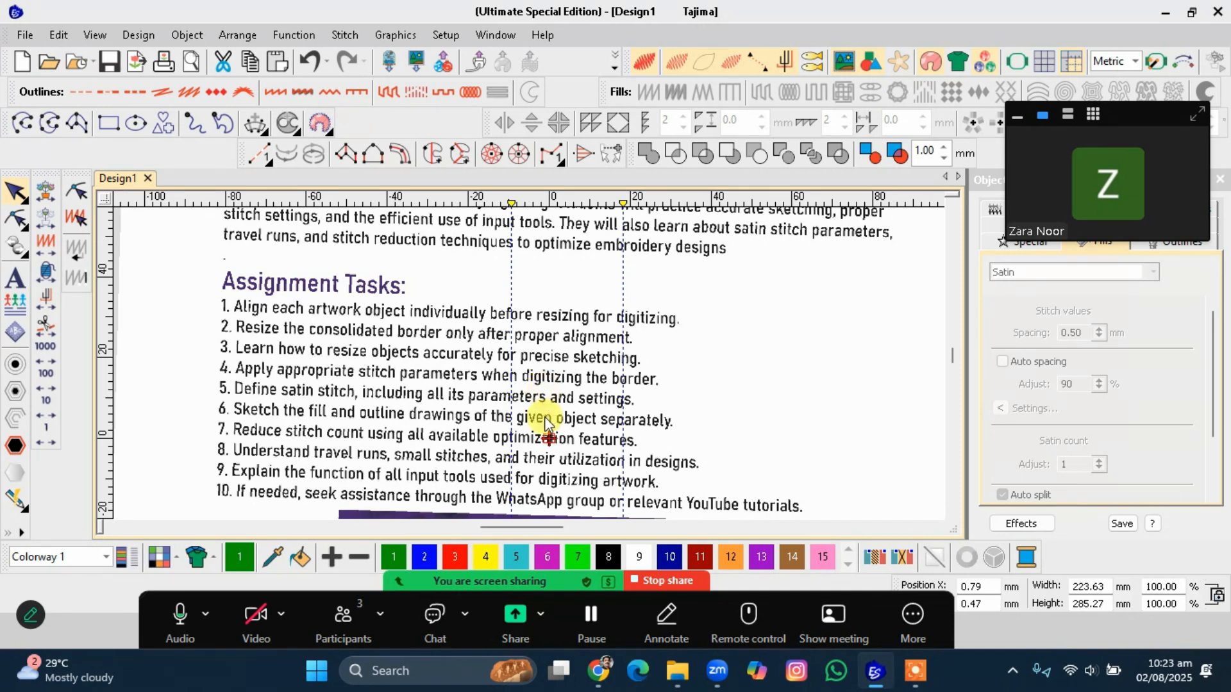
scroll(545, 410, down, 4)
scroll(516, 441, up, 6)
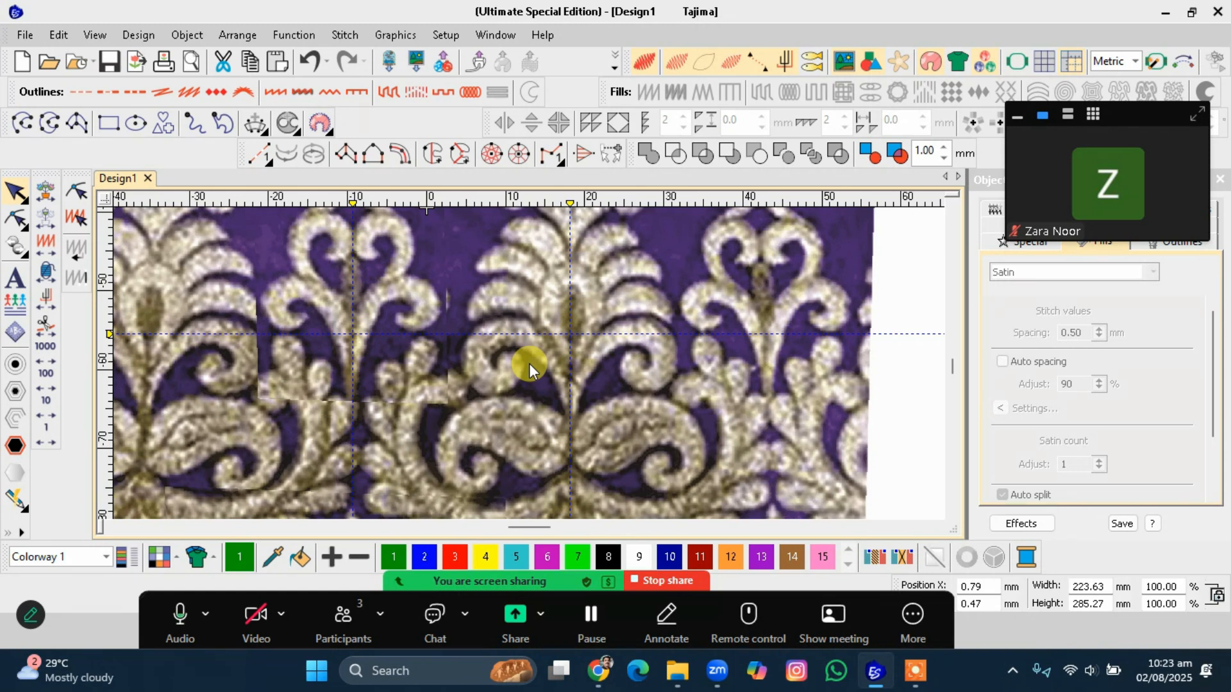
scroll(529, 364, down, 1)
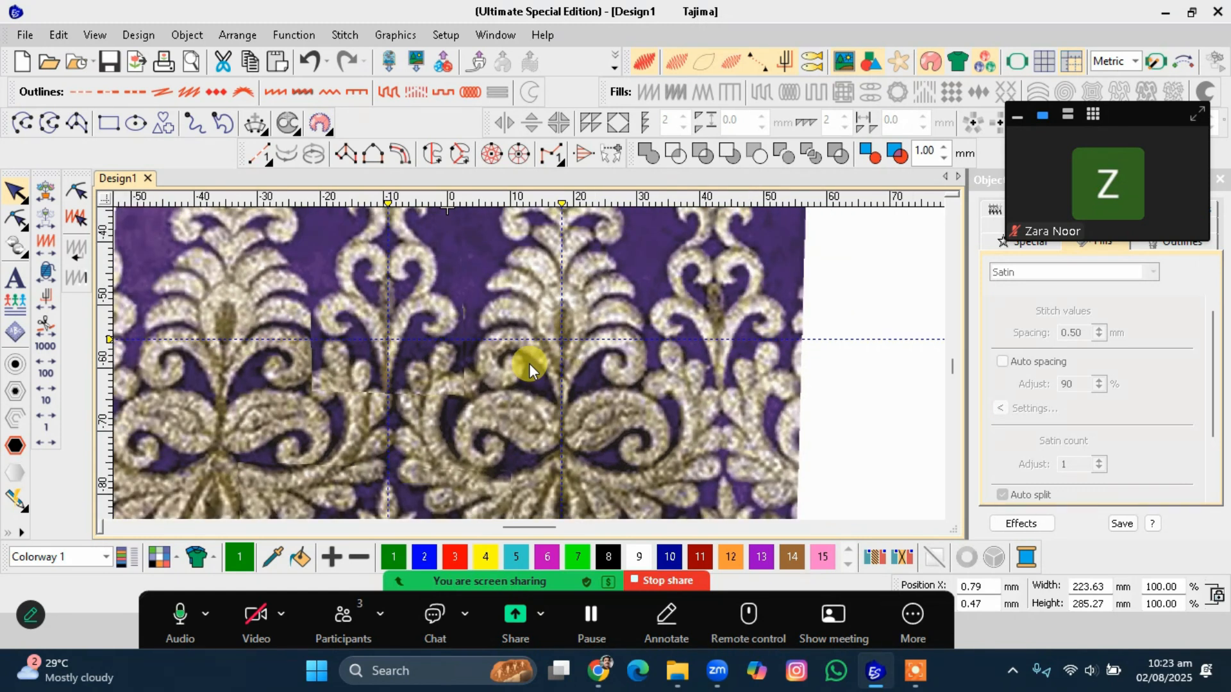
scroll(528, 363, up, 1)
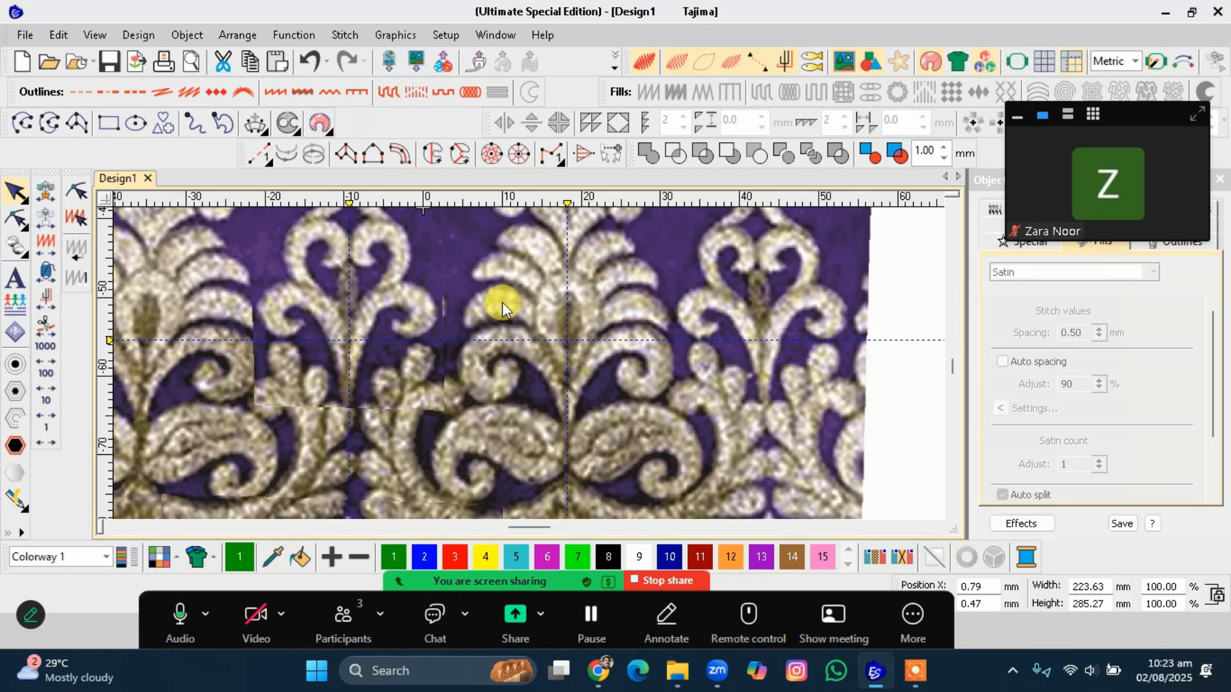
scroll(528, 367, down, 1)
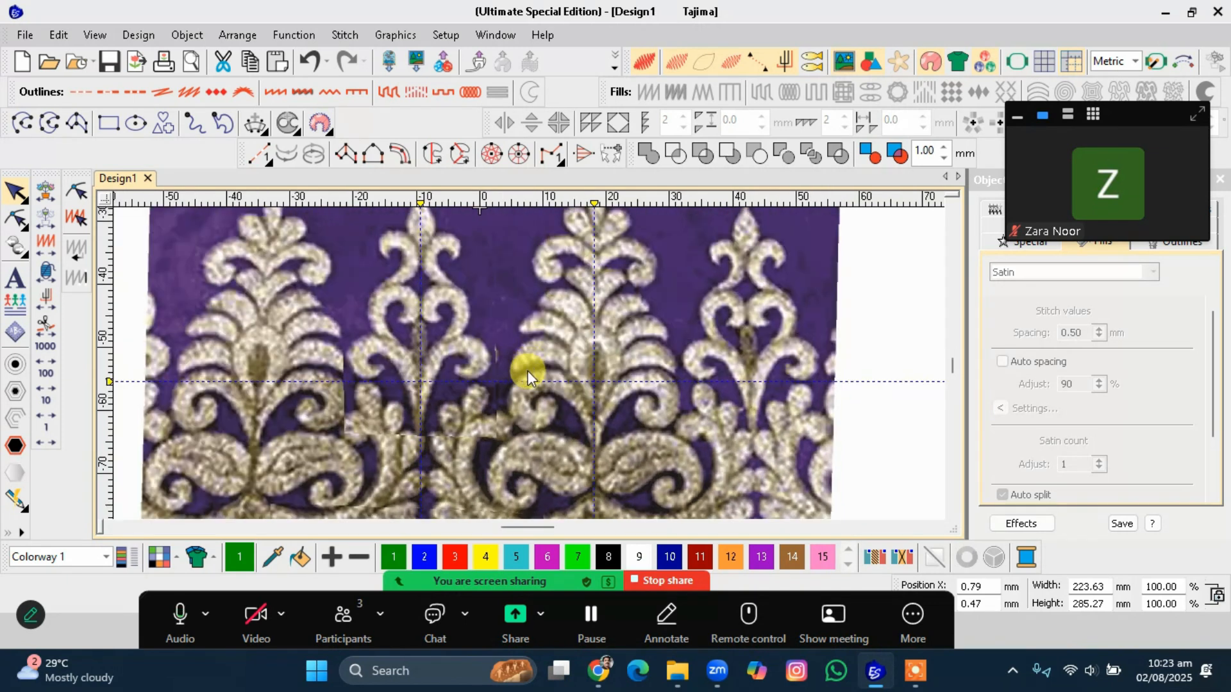
scroll(529, 363, up, 2)
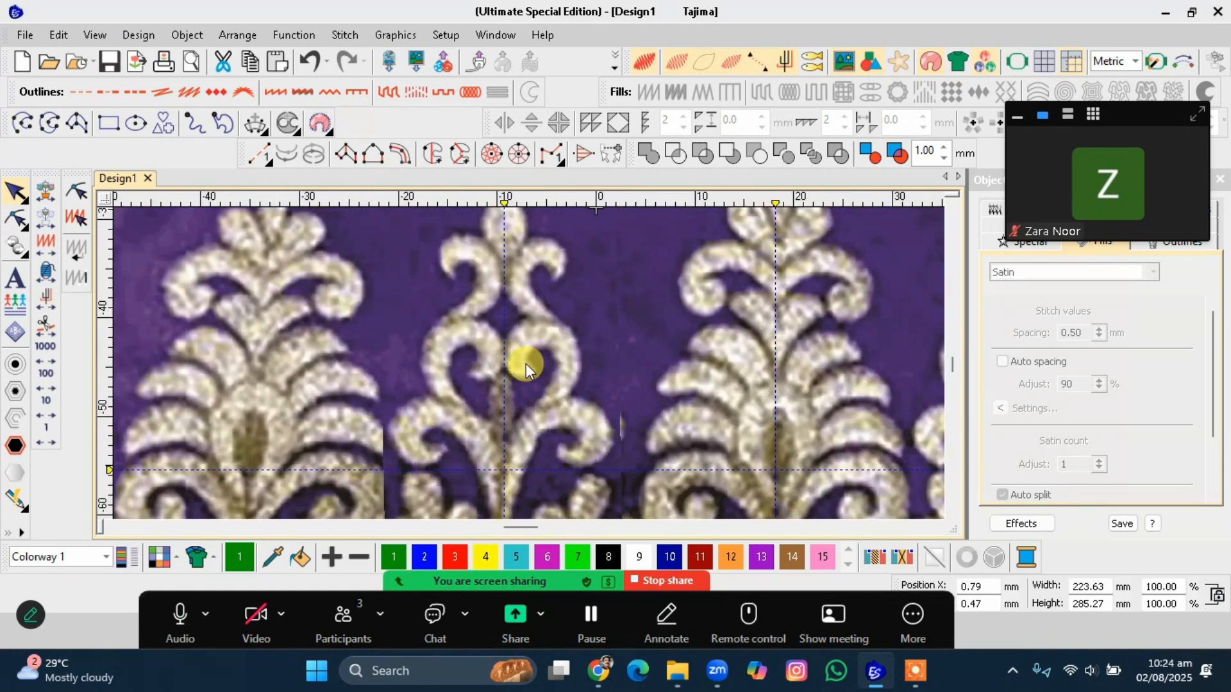
Measure distances between points on the central motif with the measure tool.
click(146, 326)
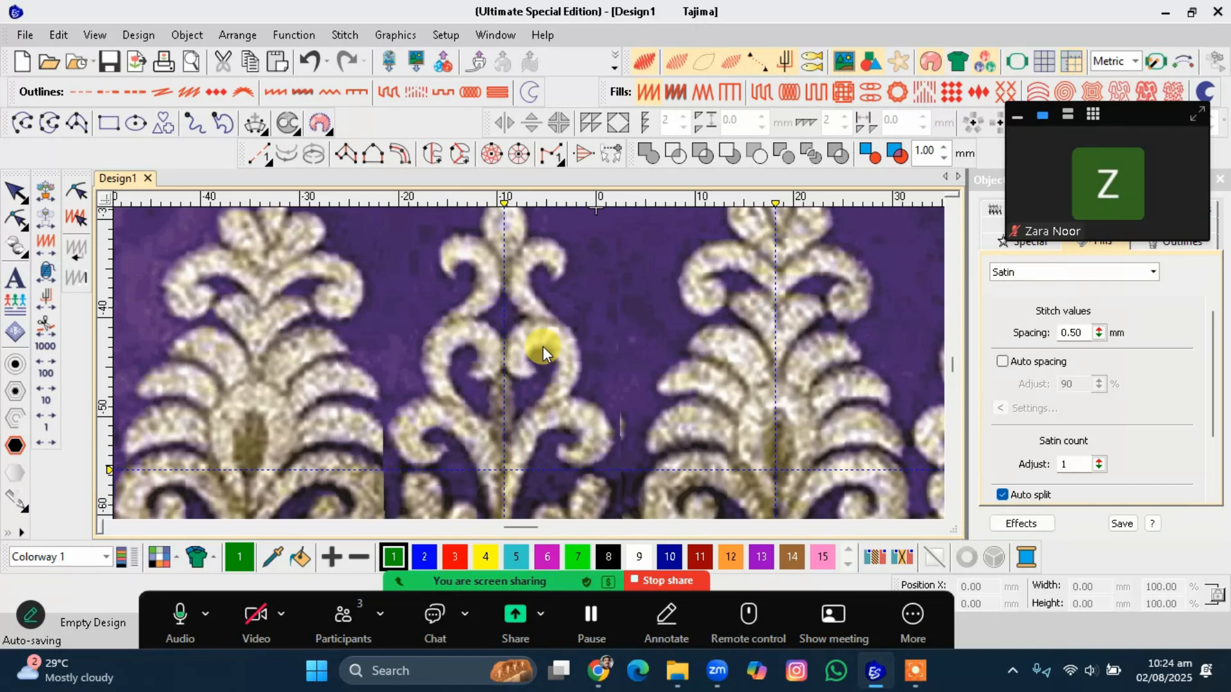
key(m)
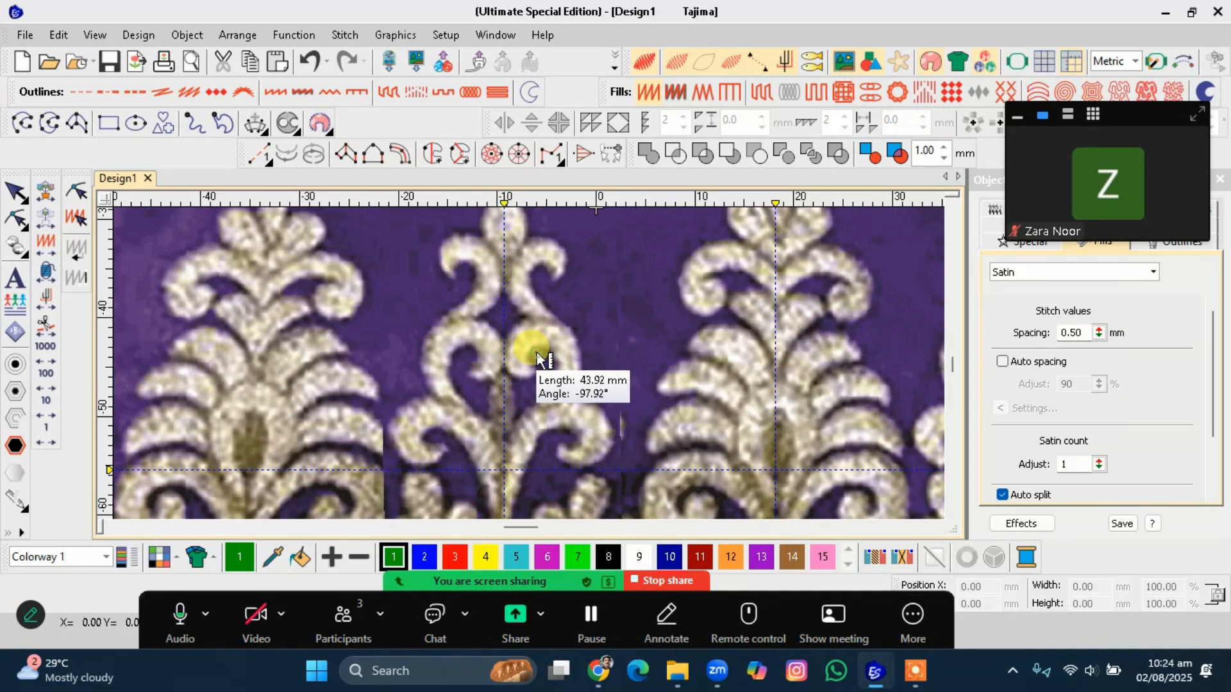
click(537, 352)
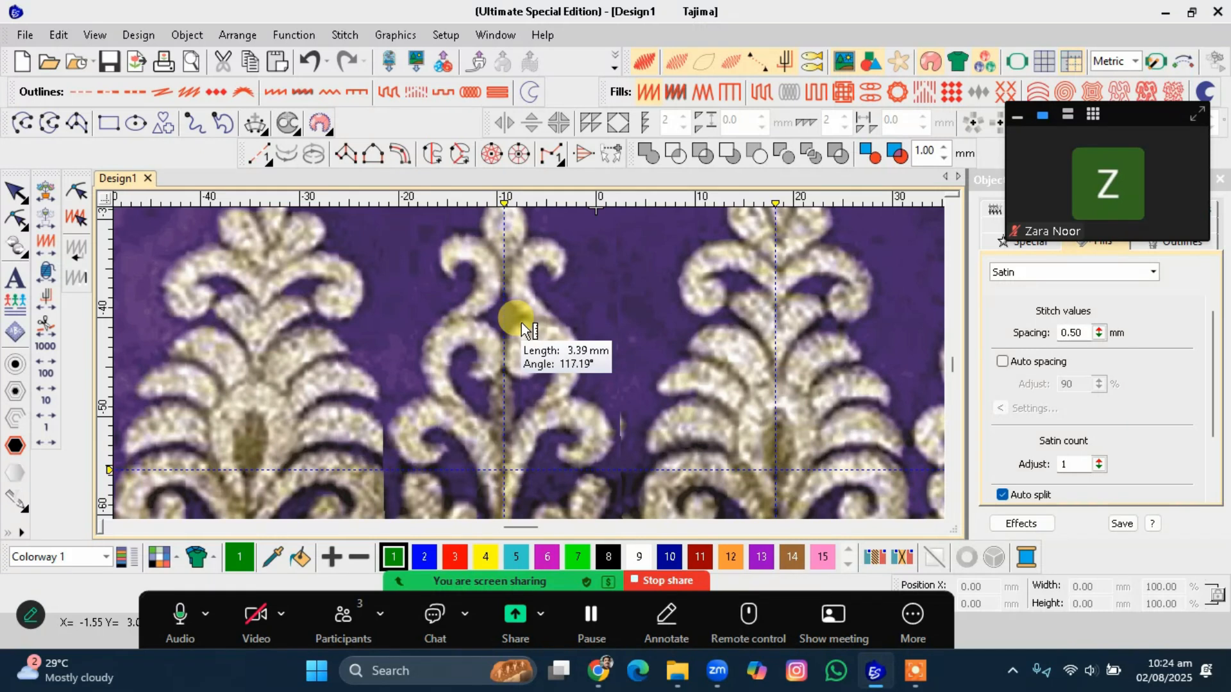
scroll(536, 358, down, 1)
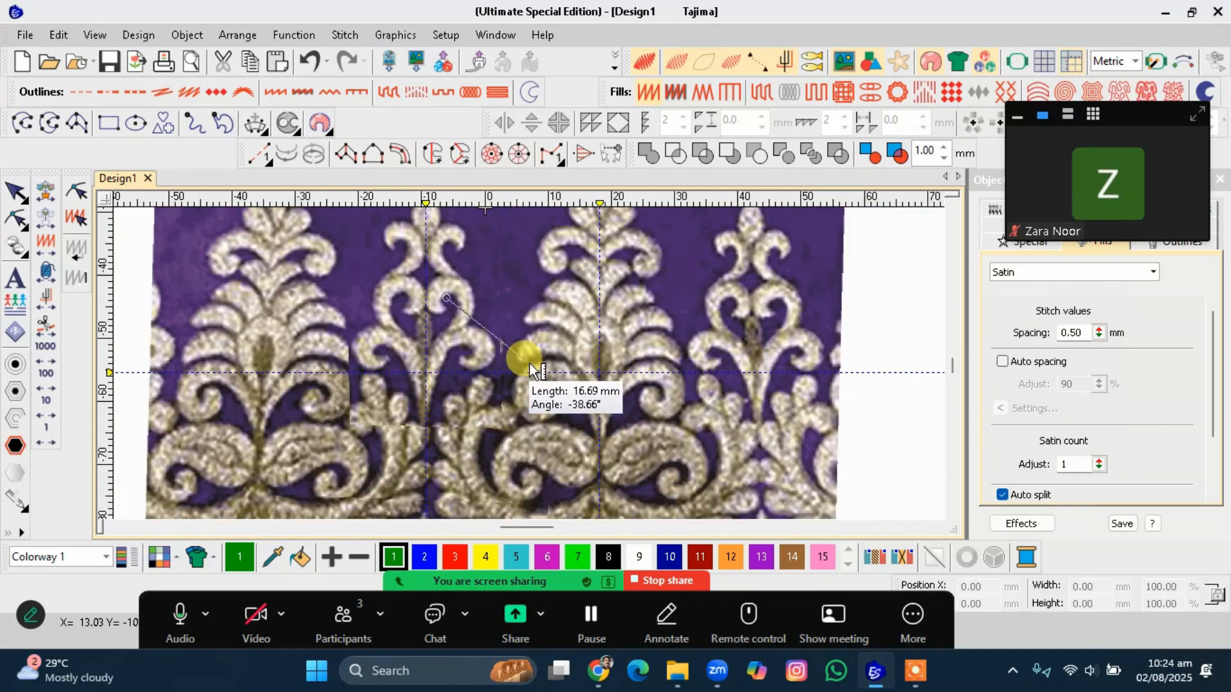
scroll(532, 364, up, 1)
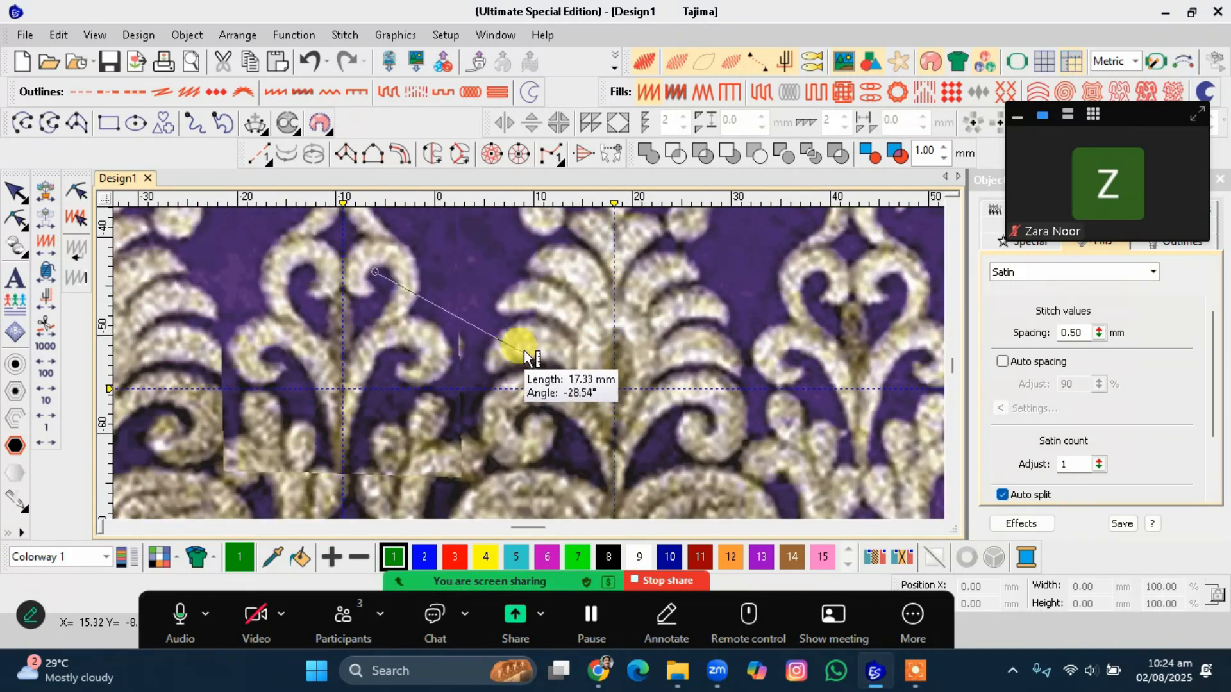
click(564, 286)
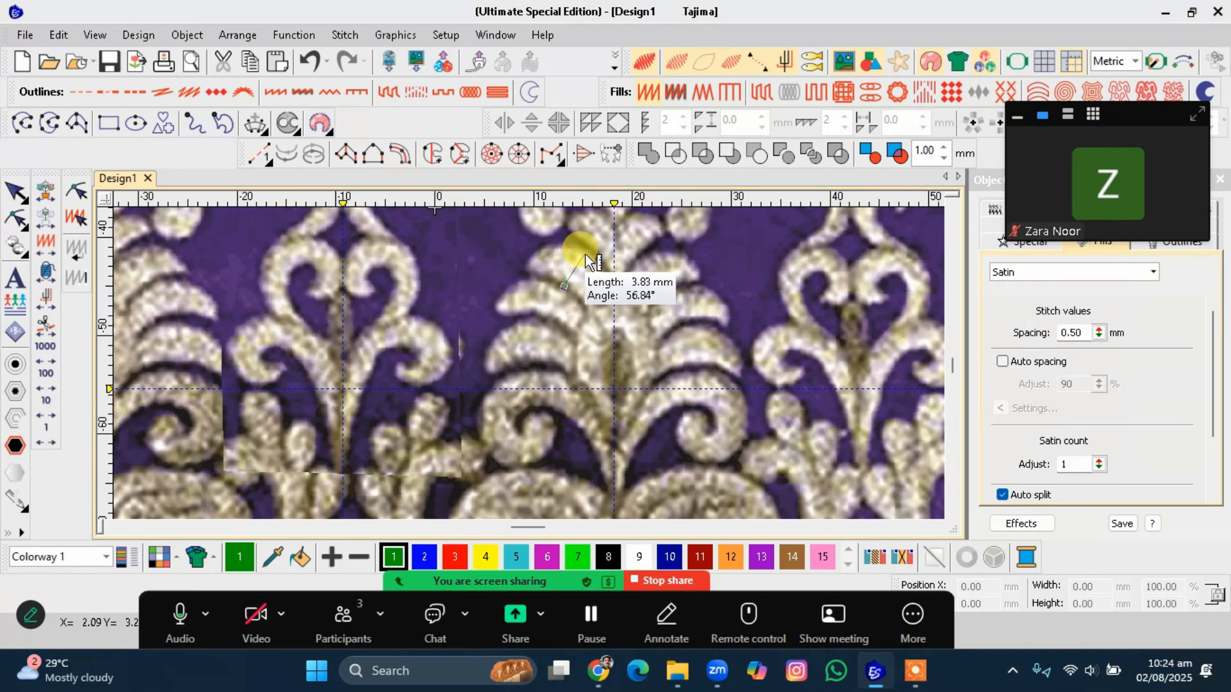
key(Escape)
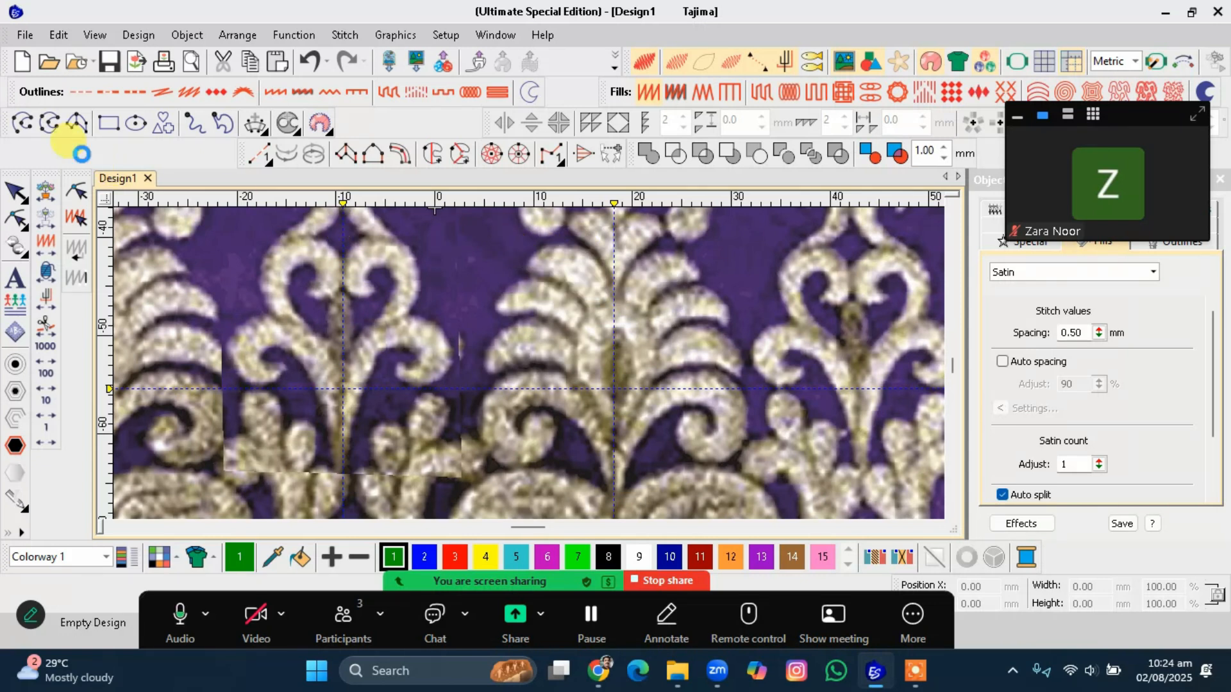
Draw a short vector line between two points on the central motif's upper scroll.
click(29, 127)
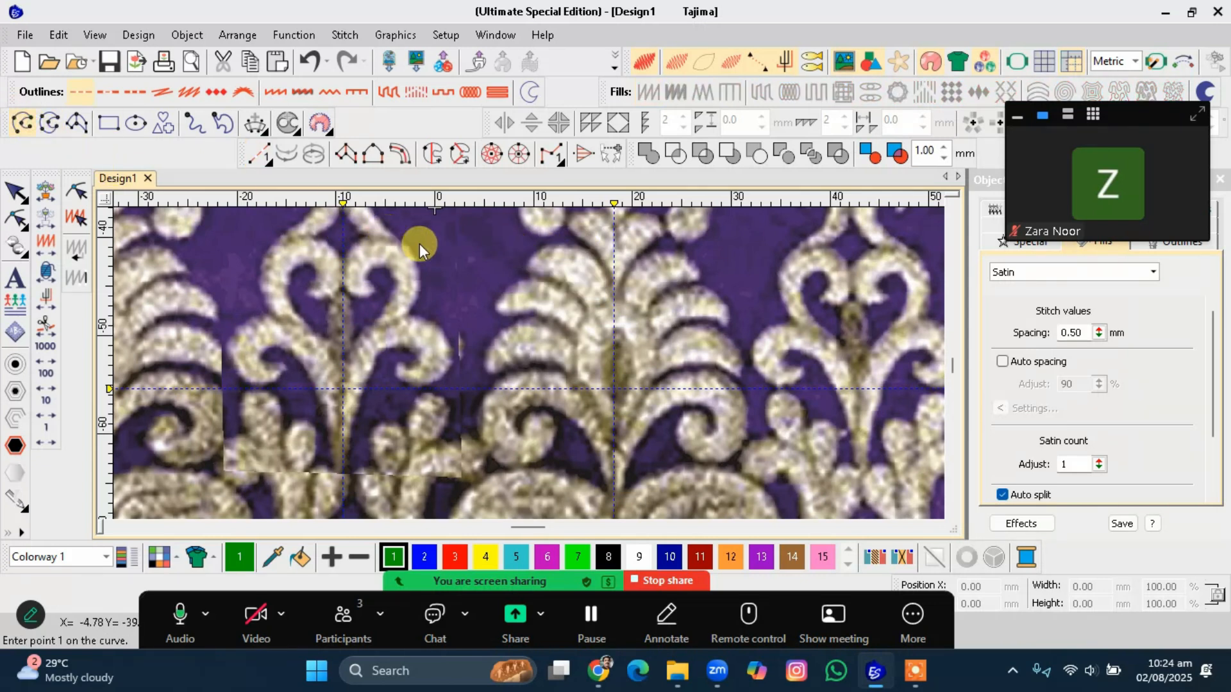
click(563, 285)
click(529, 92)
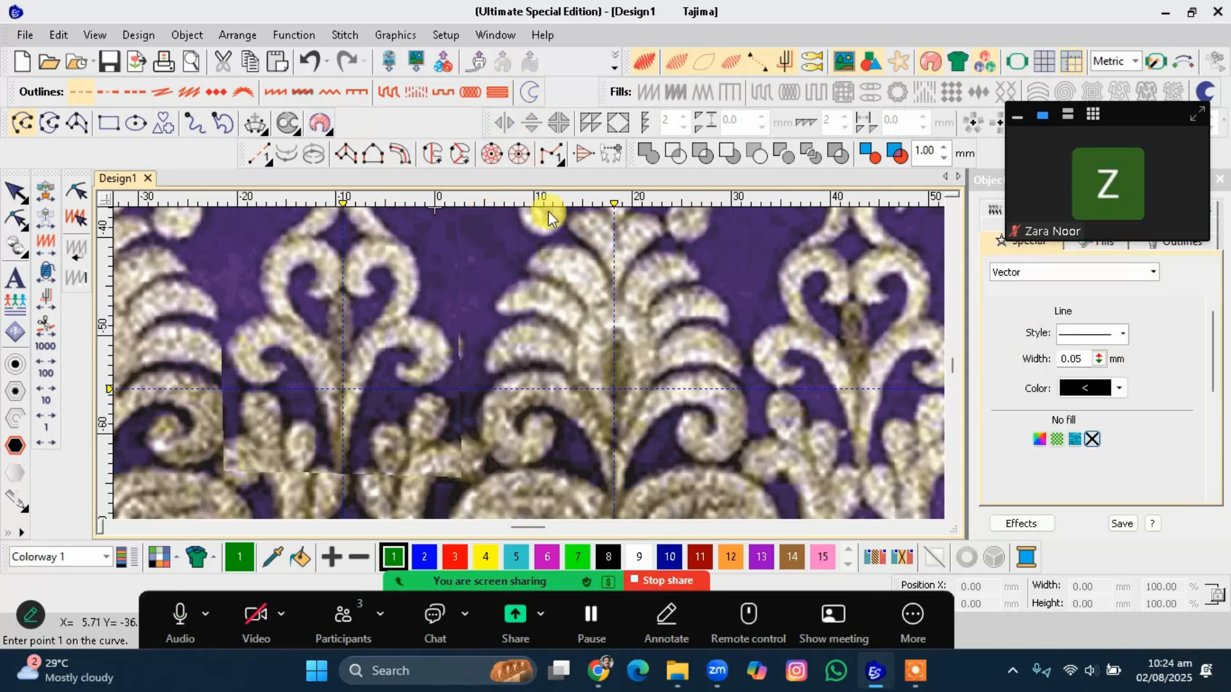
click(565, 284)
click(588, 255)
key(Return)
key(Escape)
Make the short line horizontal and move it left into the gap beside the motif.
click(575, 269)
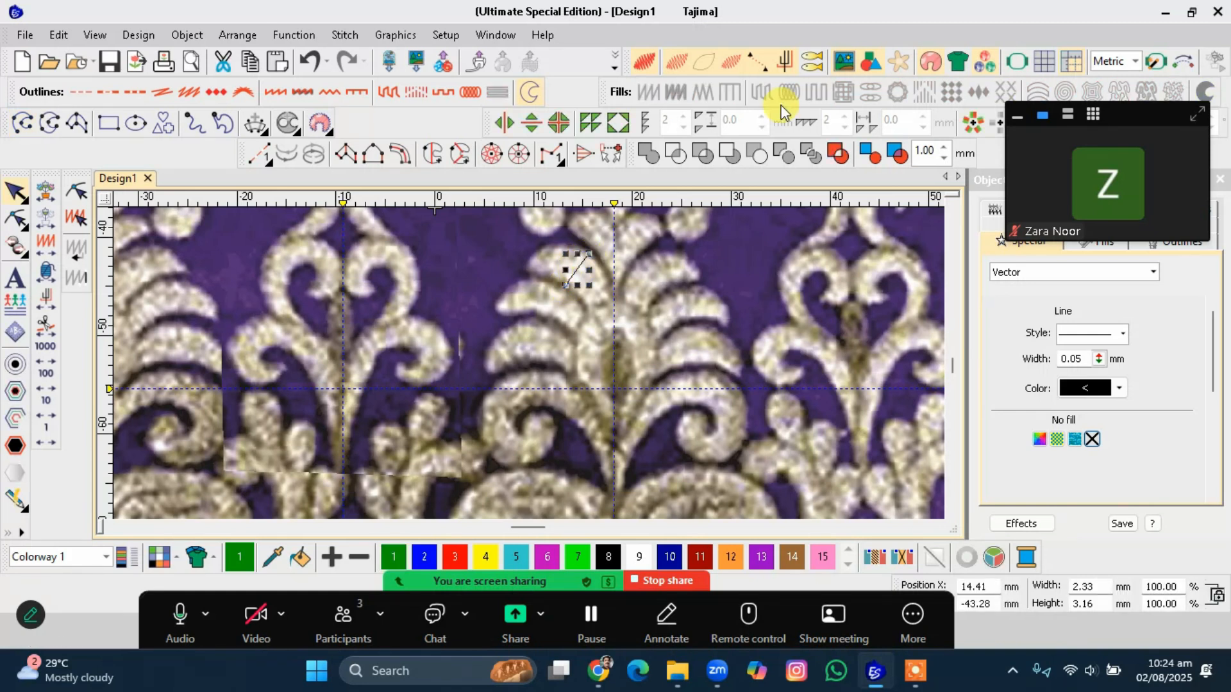
click(897, 63)
drag(577, 261, 510, 264)
click(499, 259)
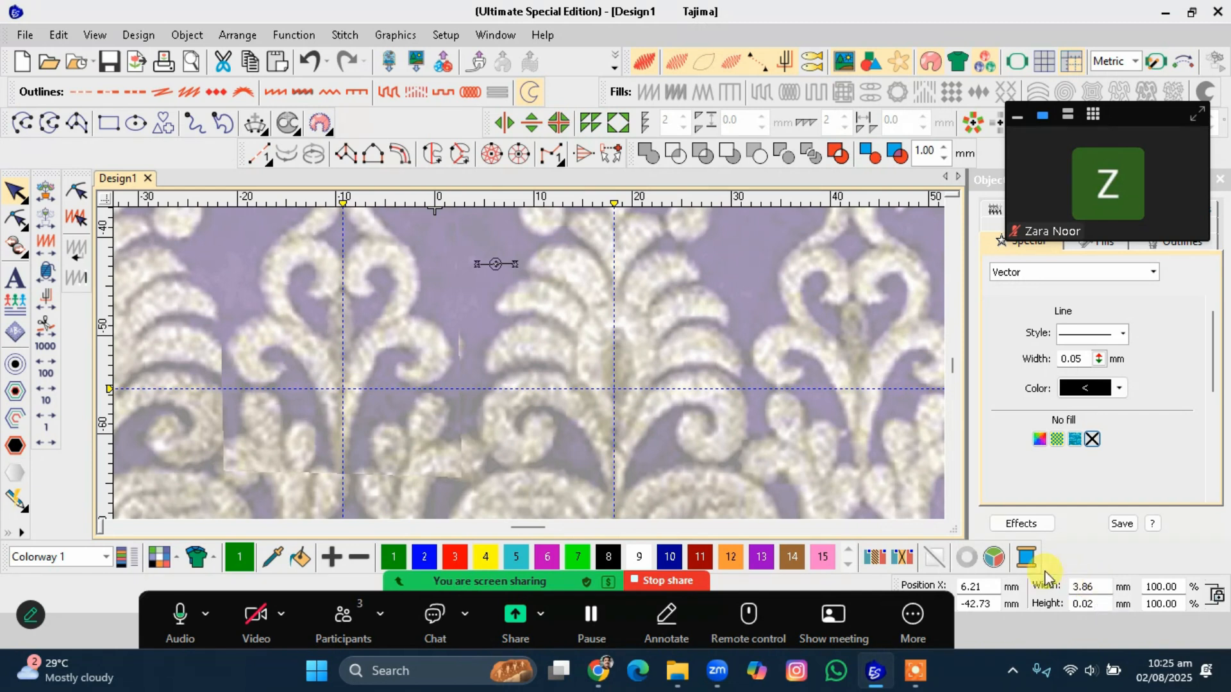
Set the short reference line's width to 8 mm.
scroll(485, 268, up, 6)
scroll(529, 363, up, 5)
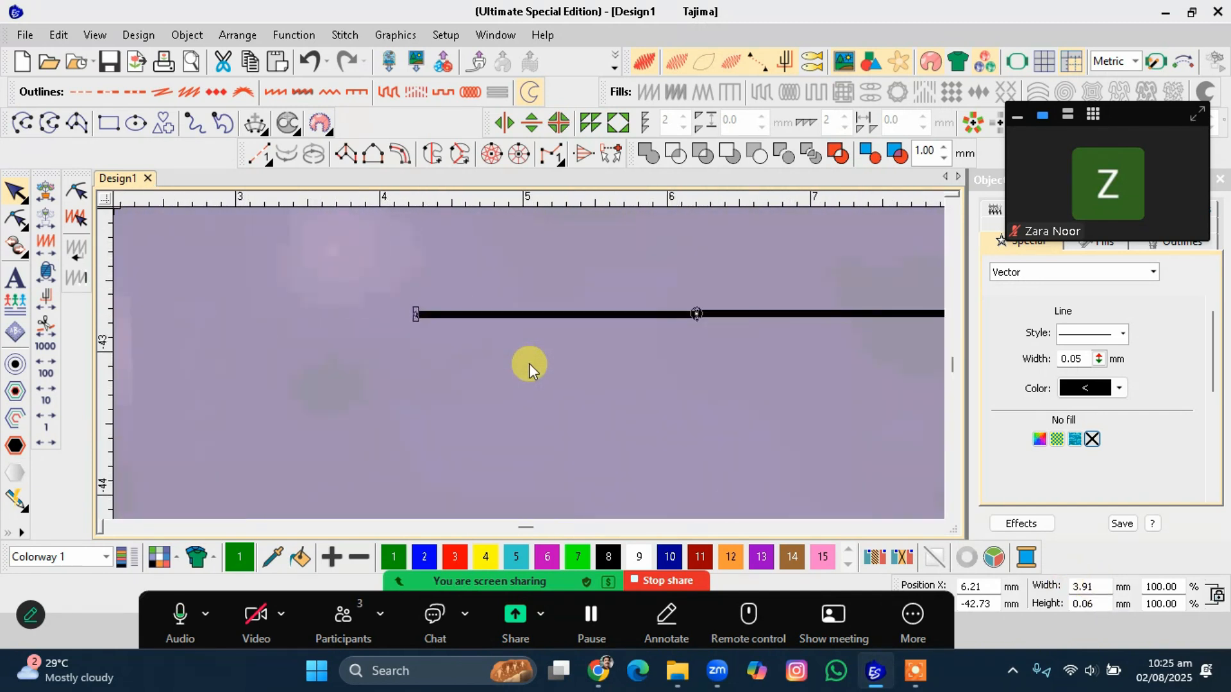
scroll(529, 363, down, 5)
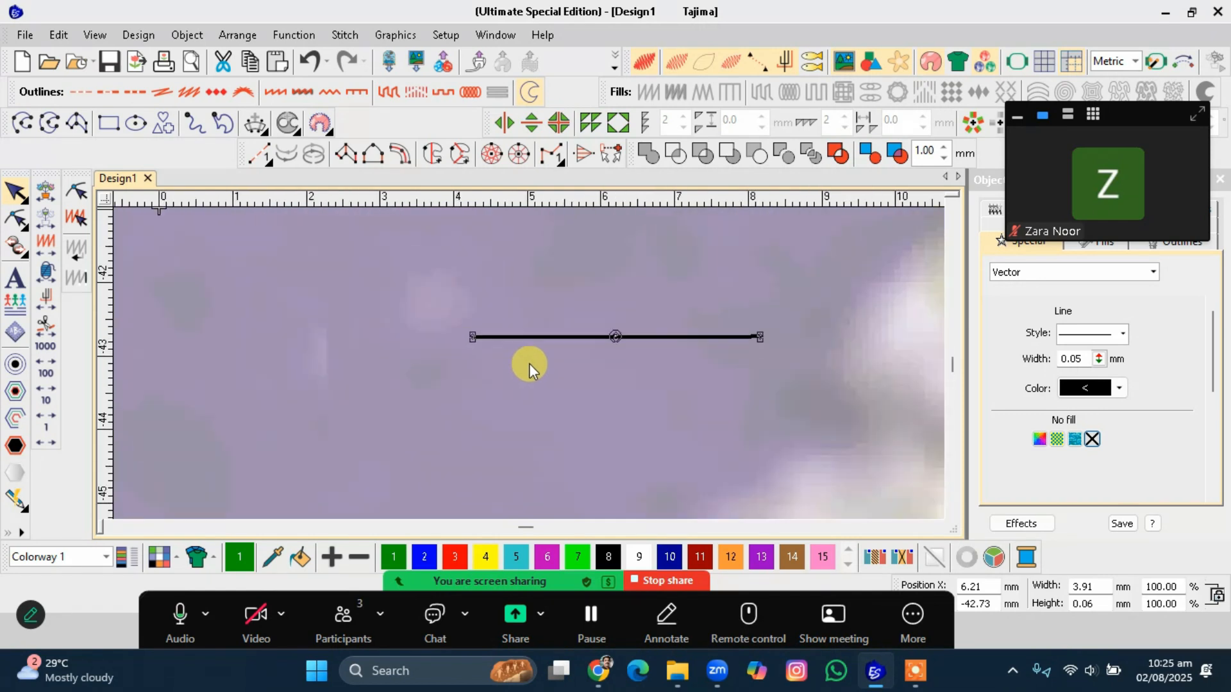
scroll(528, 363, down, 2)
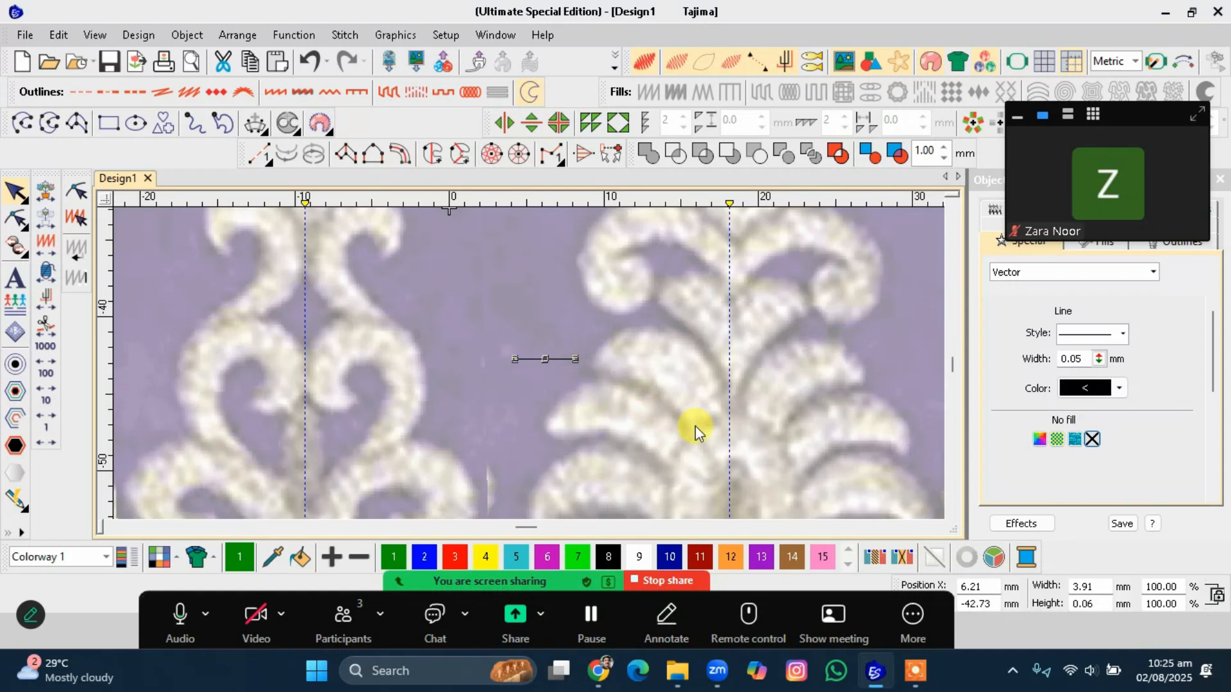
scroll(530, 364, down, 5)
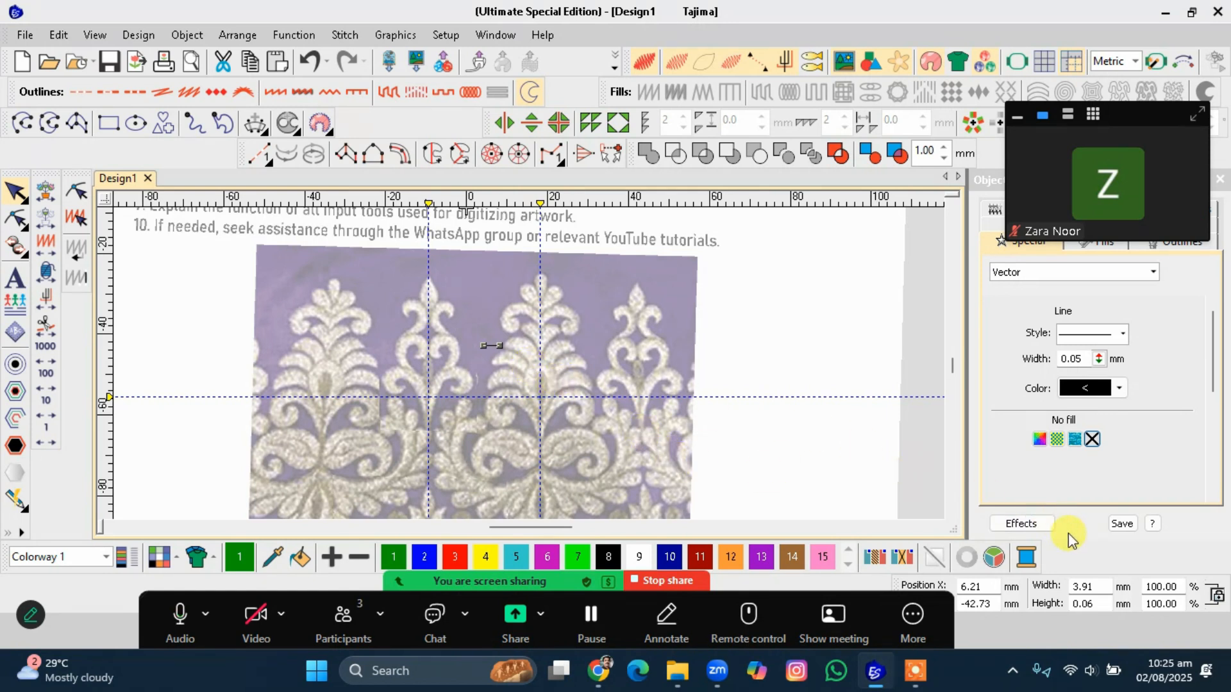
double_click(1088, 586)
text(8)
key(Return)
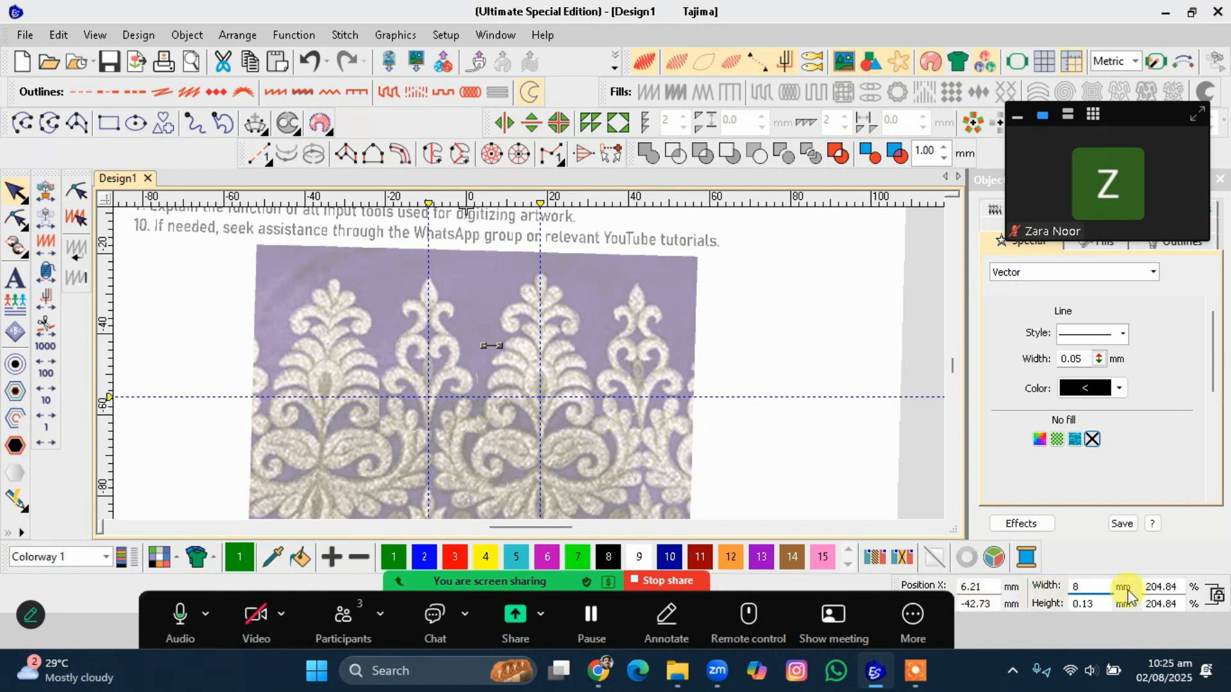
double_click(1161, 586)
key(ctrl+c)
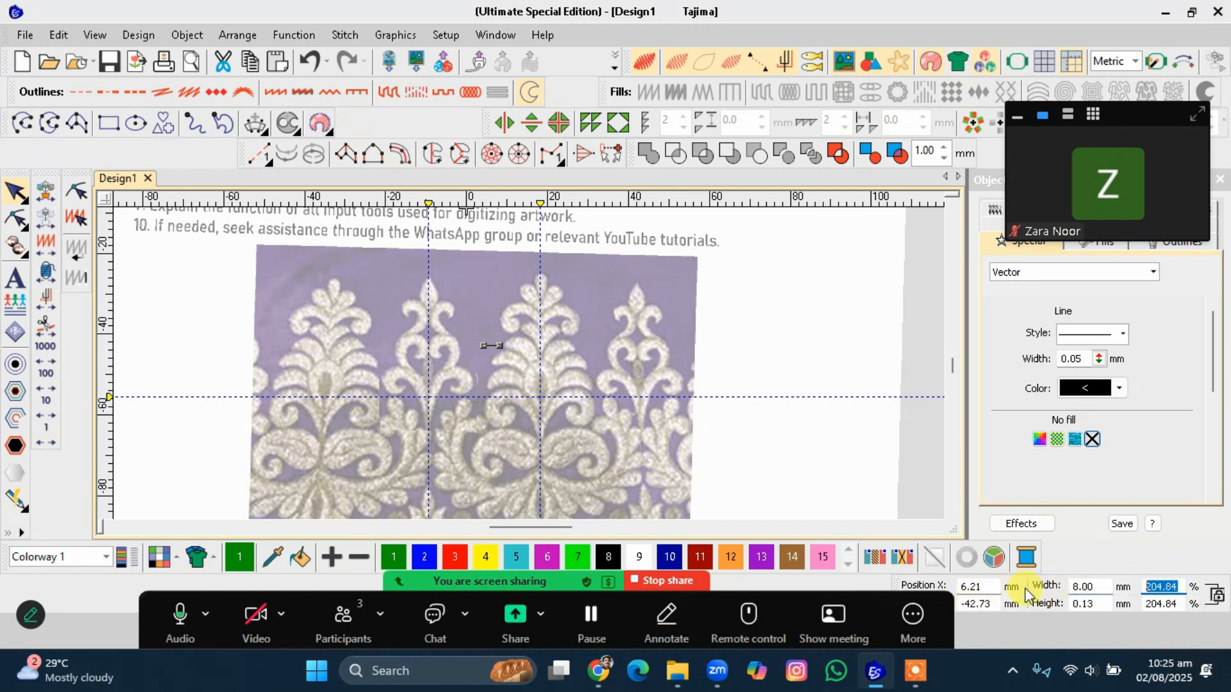
click(699, 442)
drag(1179, 587, 993, 586)
key(ctrl+v)
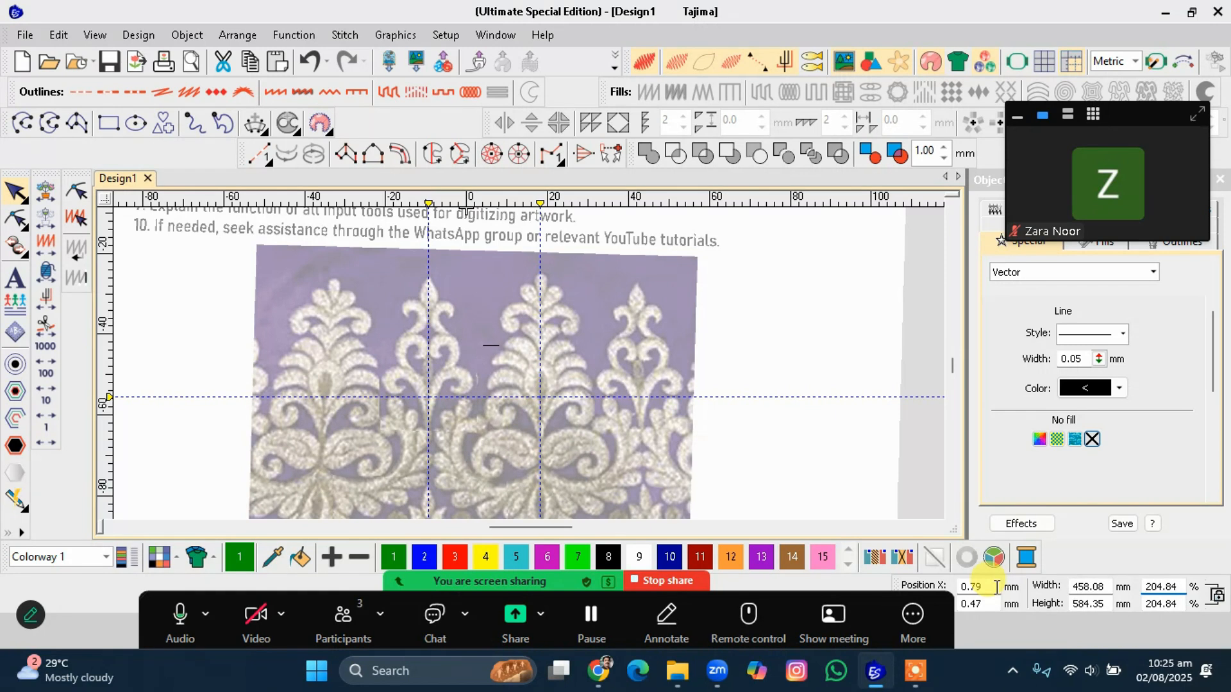
key(Return)
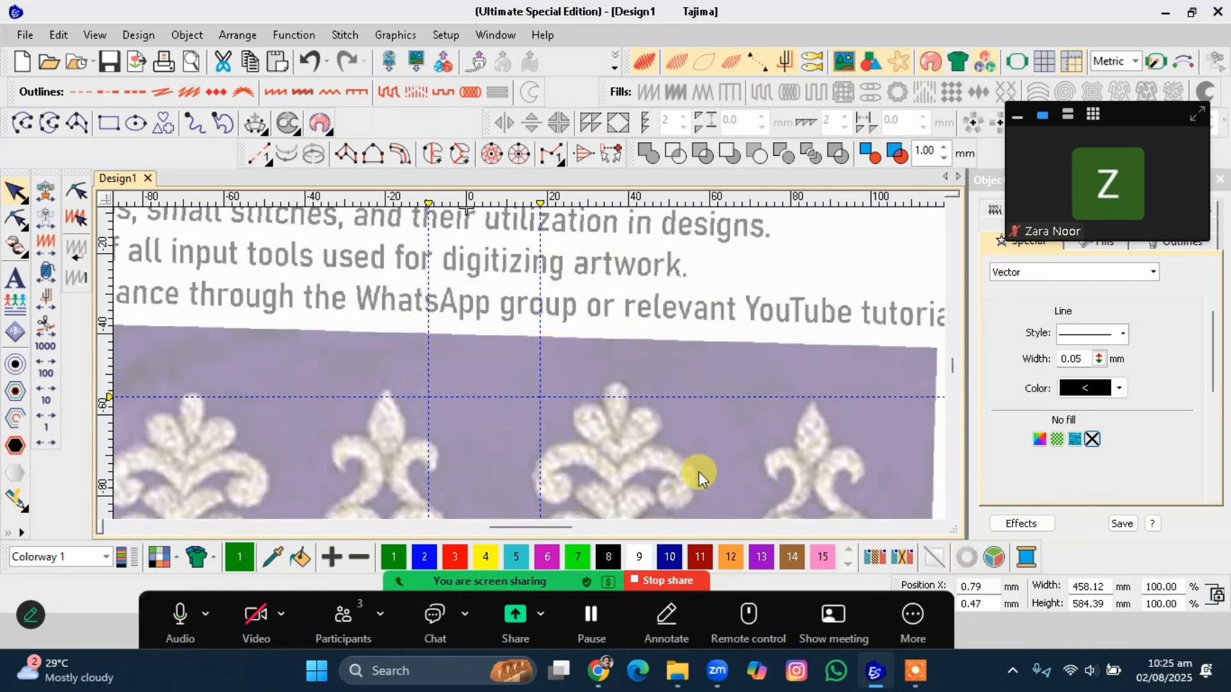
Try to set the reference line's width to 9 mm.
scroll(529, 363, down, 2)
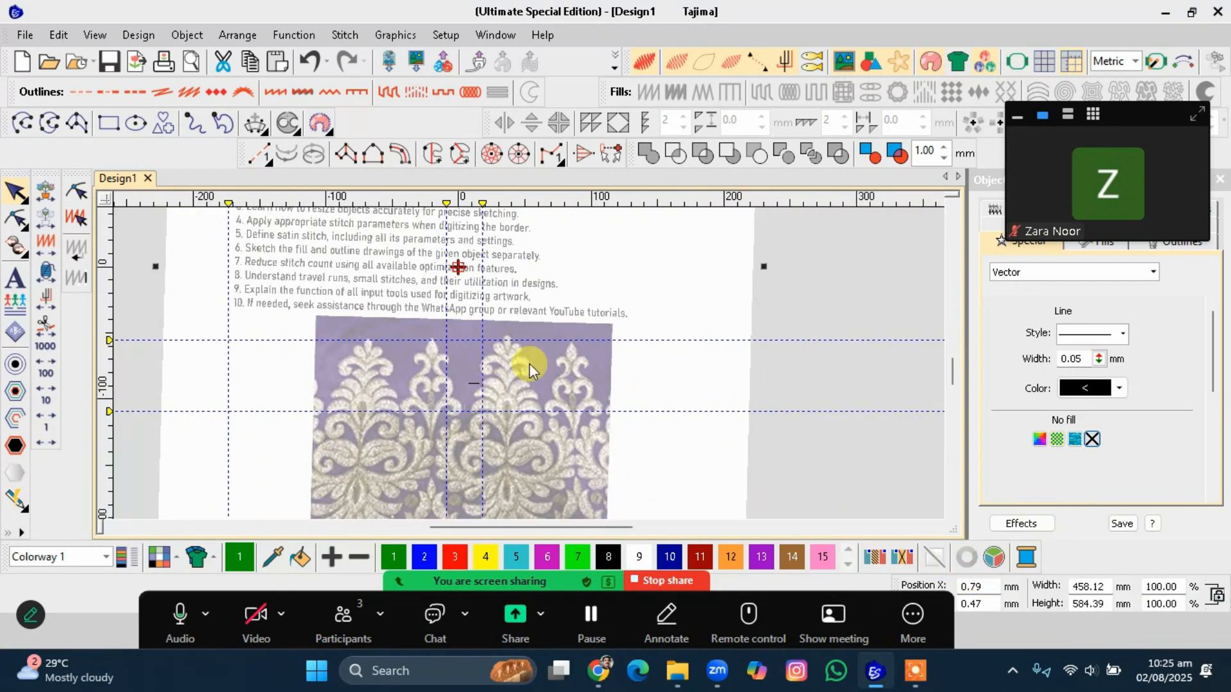
scroll(529, 364, up, 2)
click(516, 357)
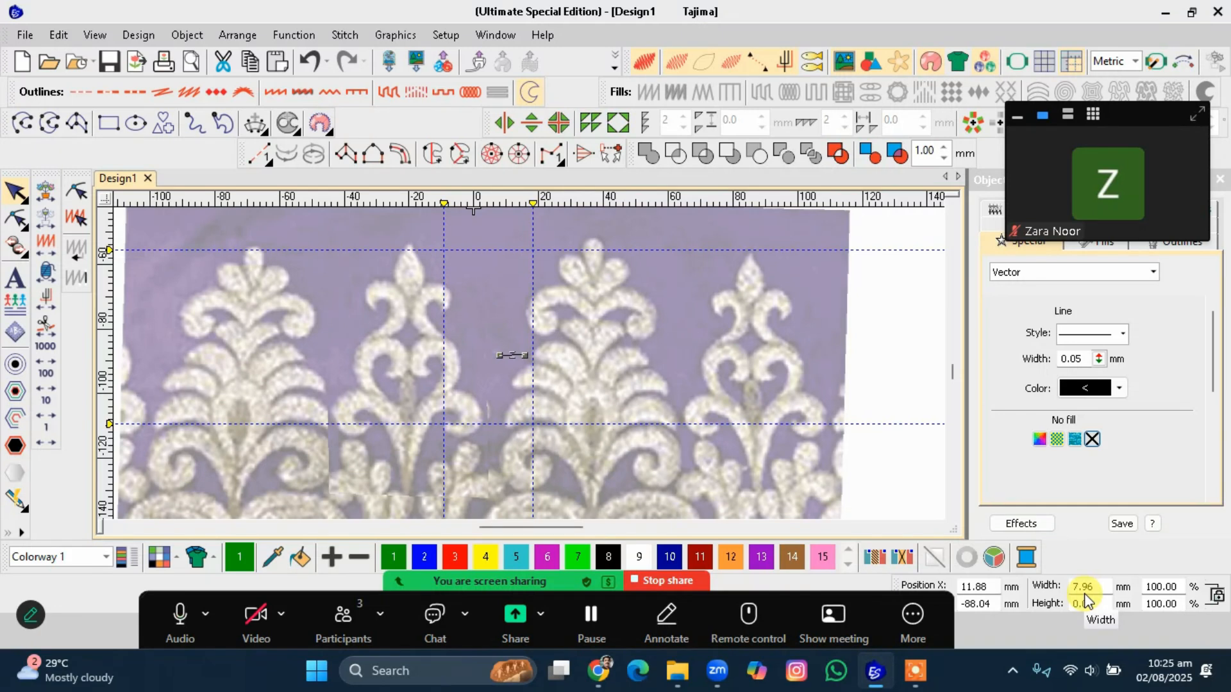
scroll(529, 369, down, 2)
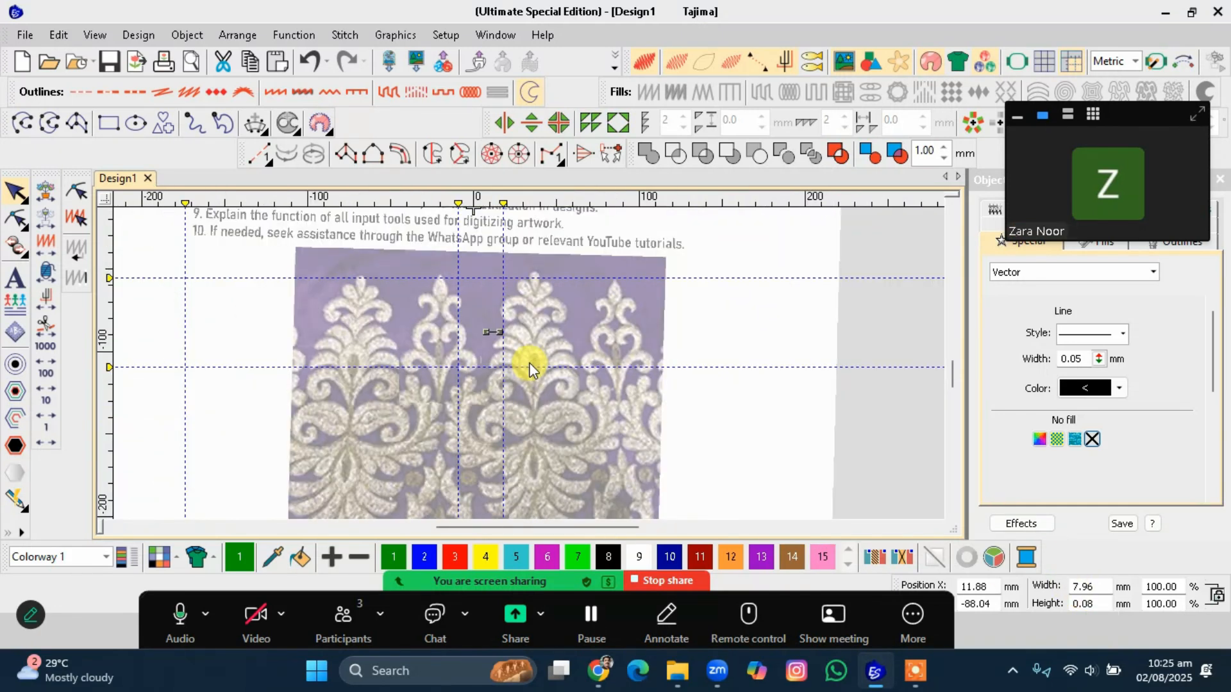
scroll(530, 369, down, 1)
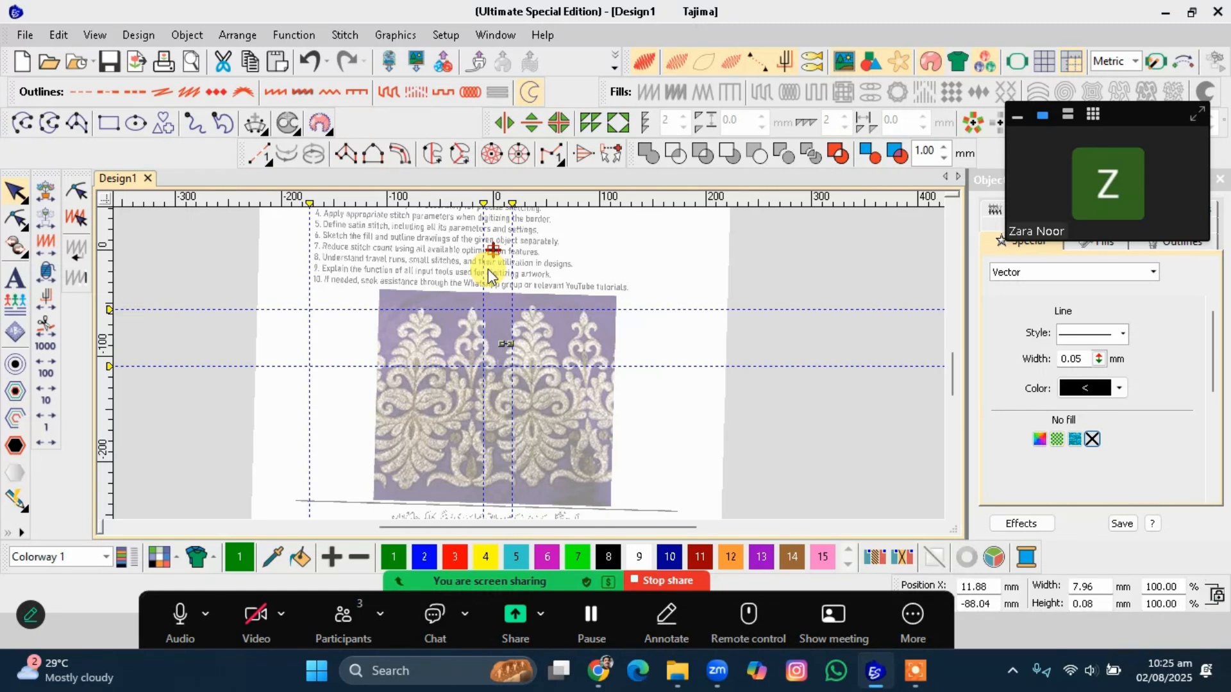
scroll(528, 363, up, 2)
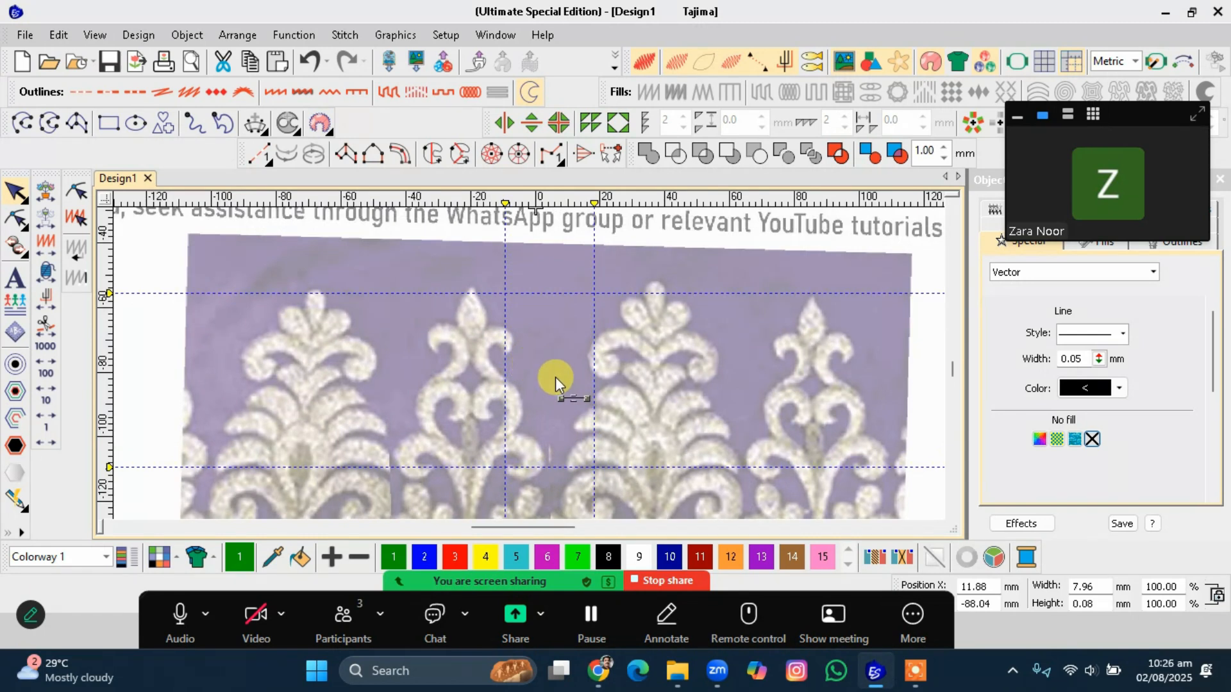
click(573, 405)
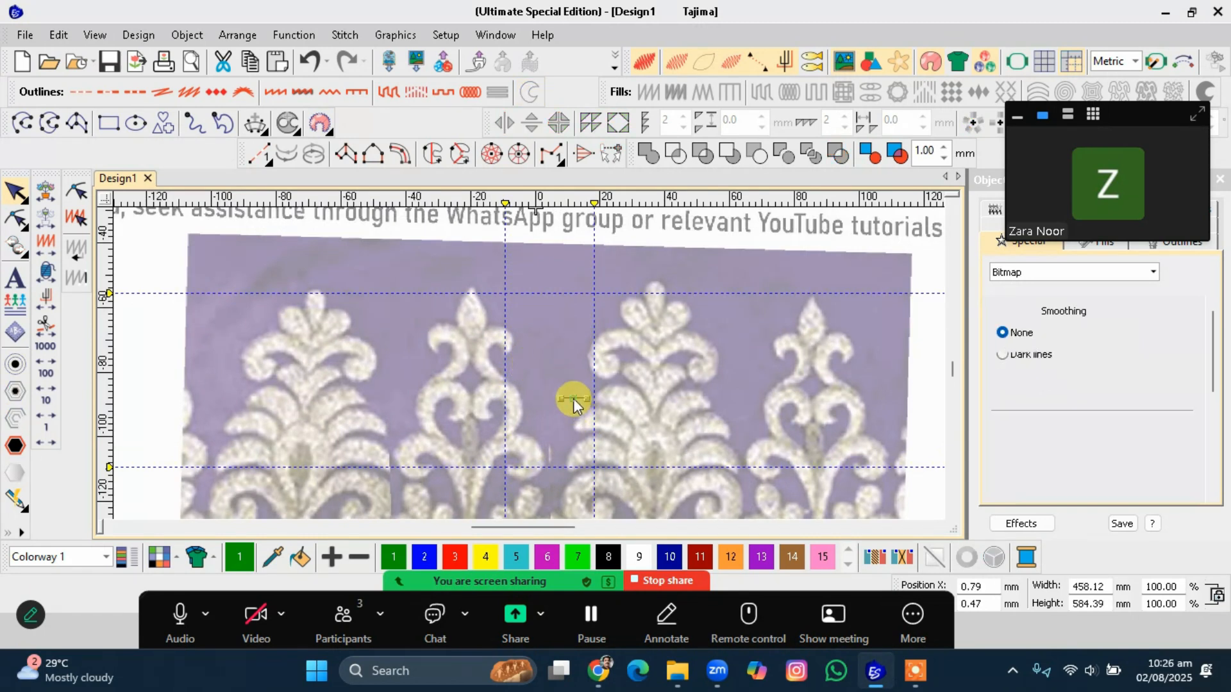
click(573, 398)
scroll(573, 398, up, 2)
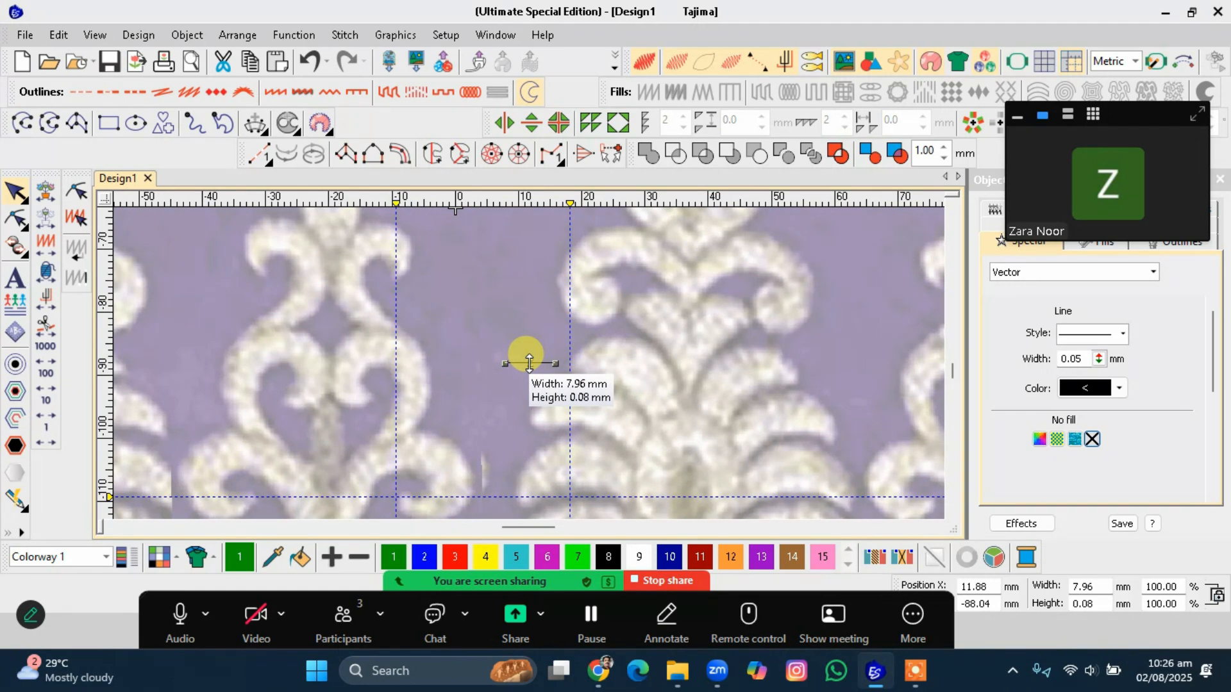
click(531, 379)
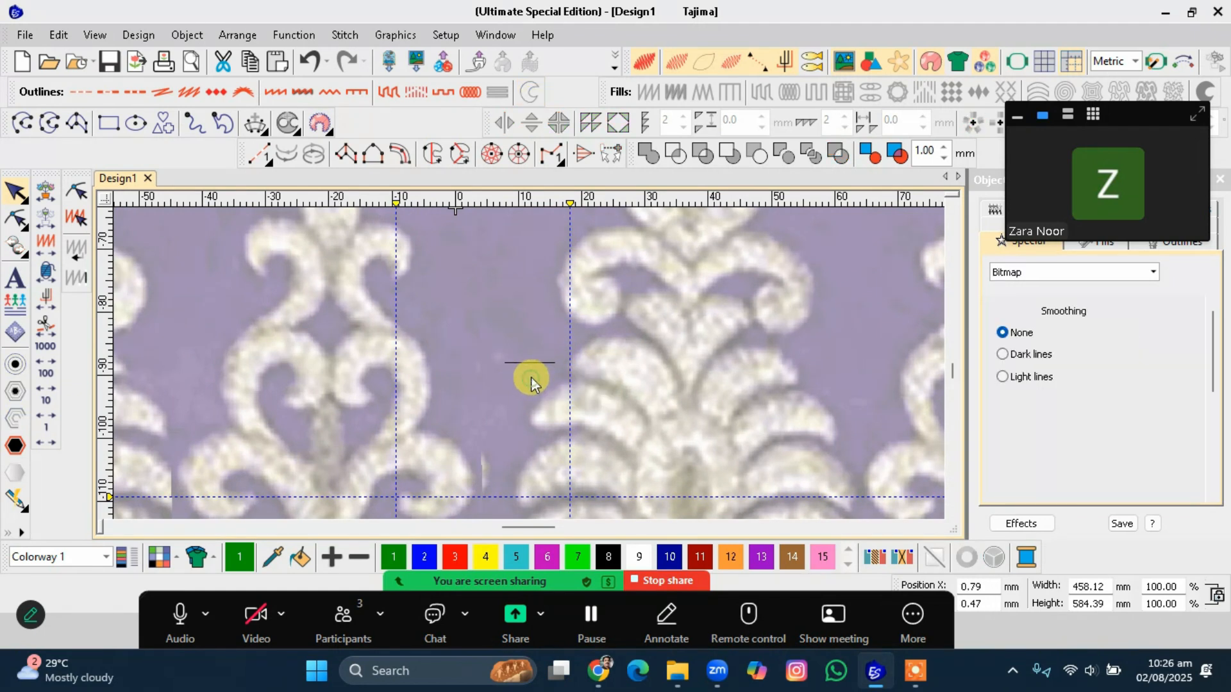
click(531, 363)
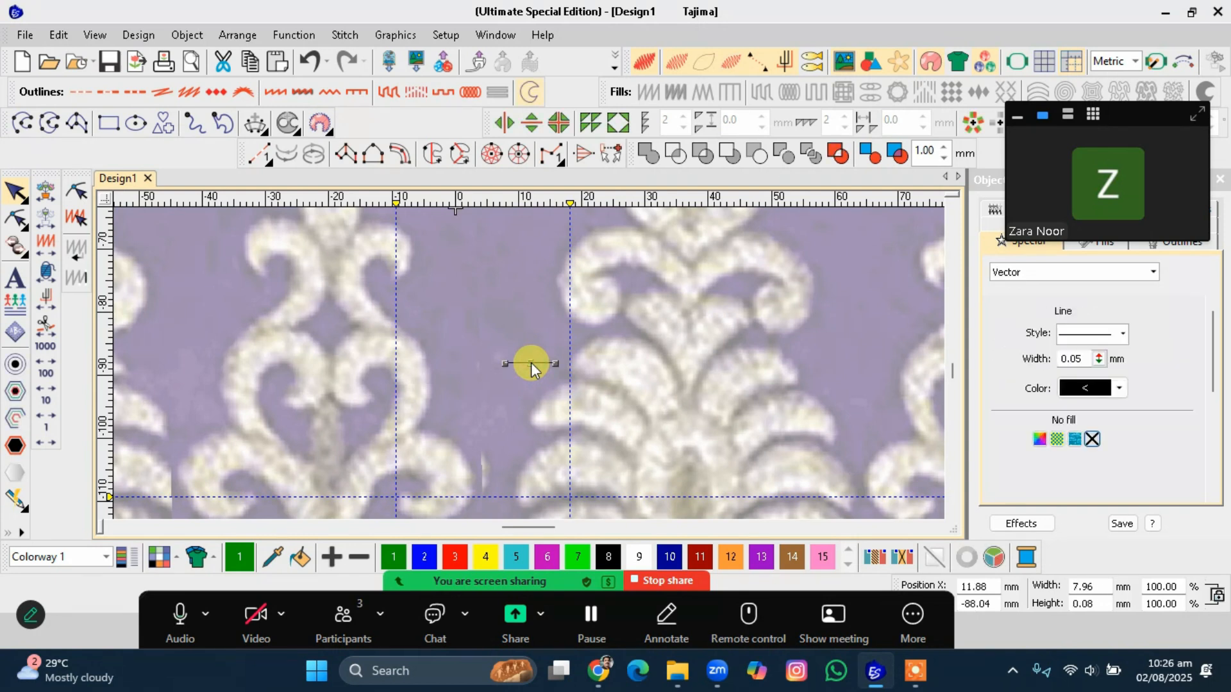
double_click(1090, 587)
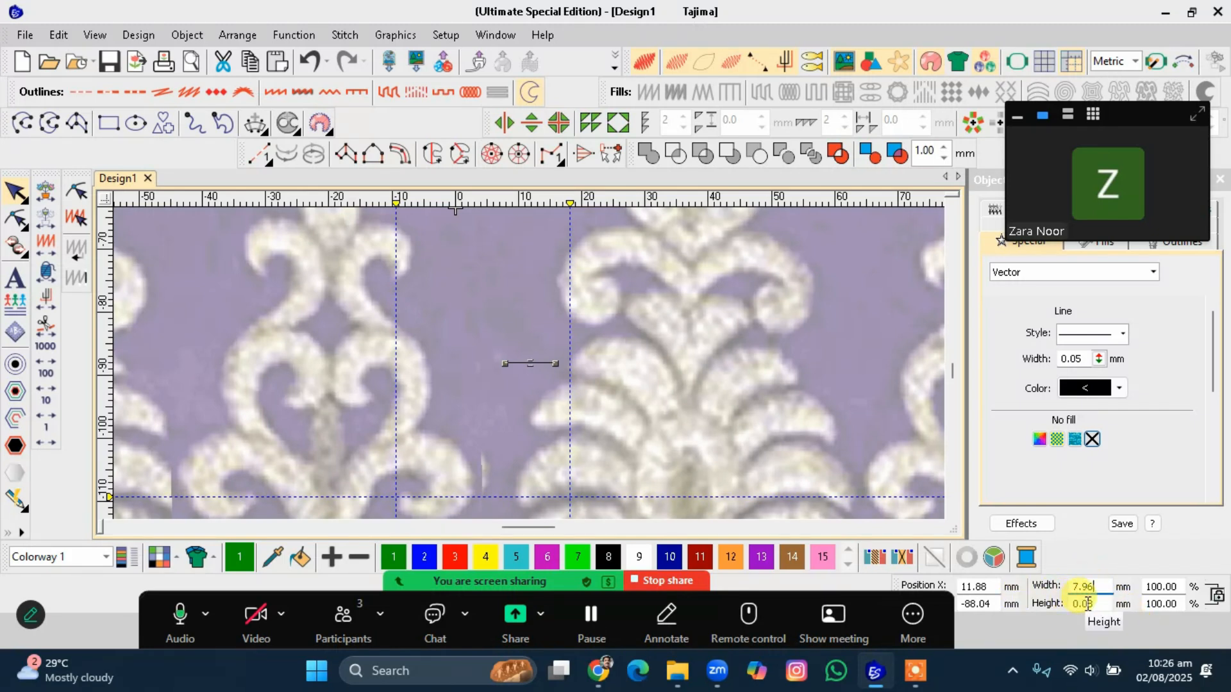
drag(1098, 587, 1008, 589)
text(9)
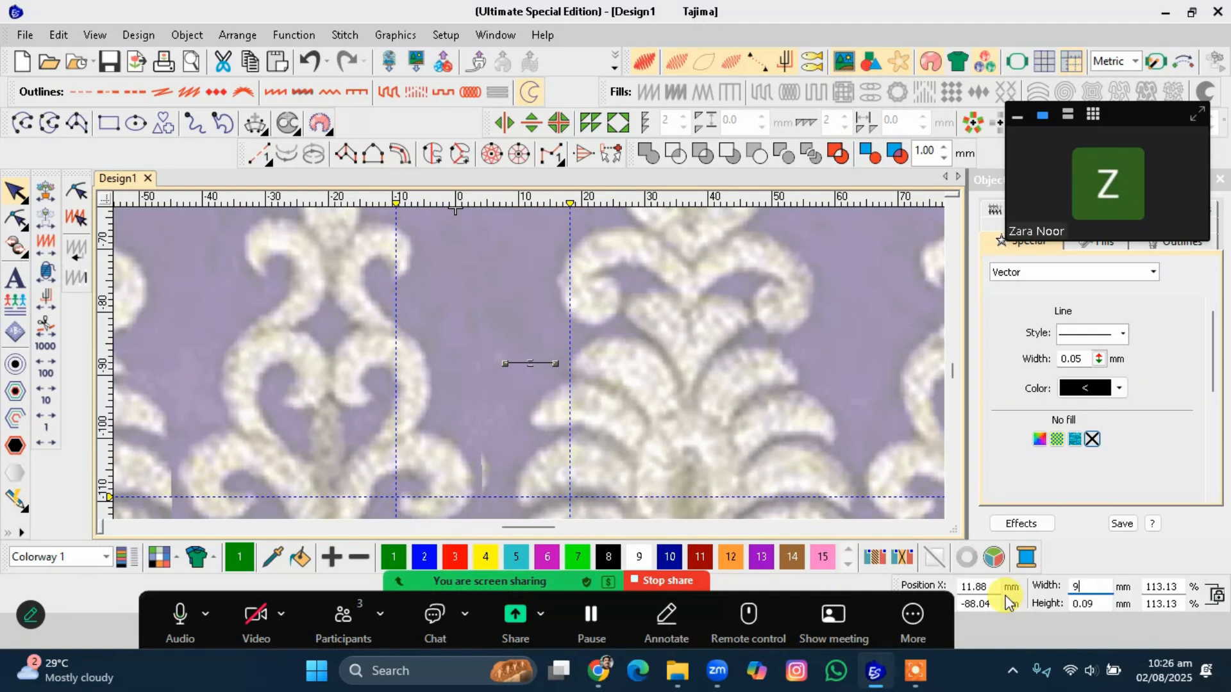
click(687, 466)
Set the reference line's width to 9 mm and deselect it.
click(533, 363)
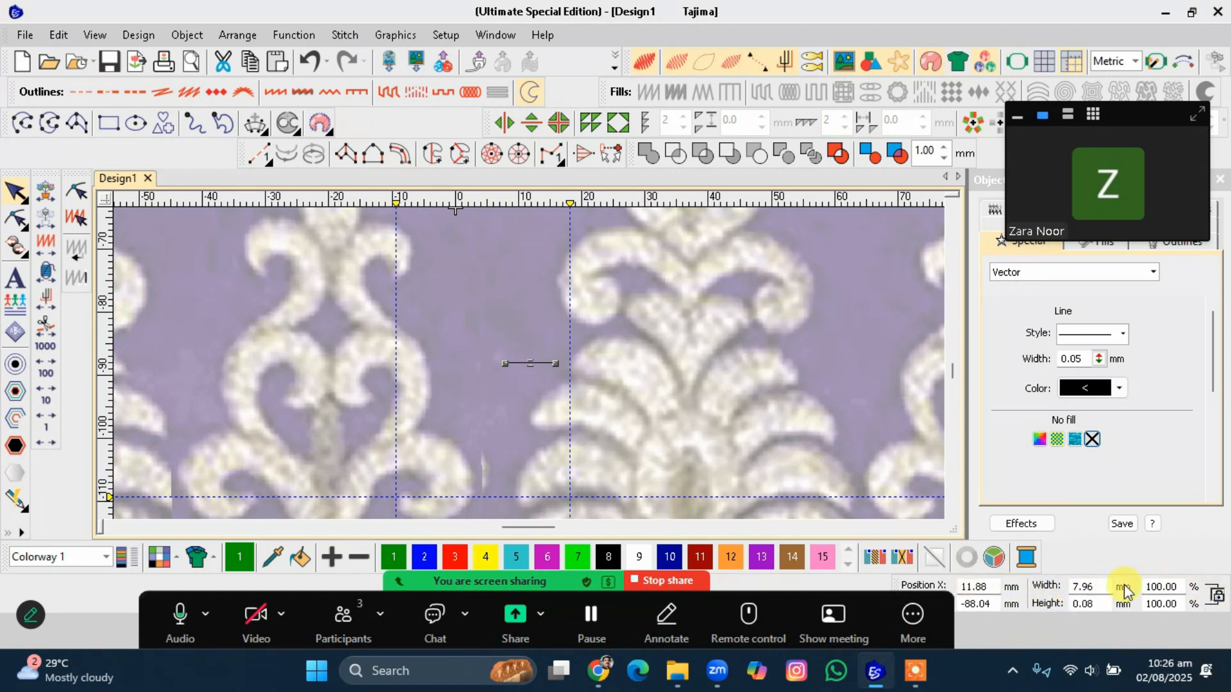
double_click(1090, 586)
text(9)
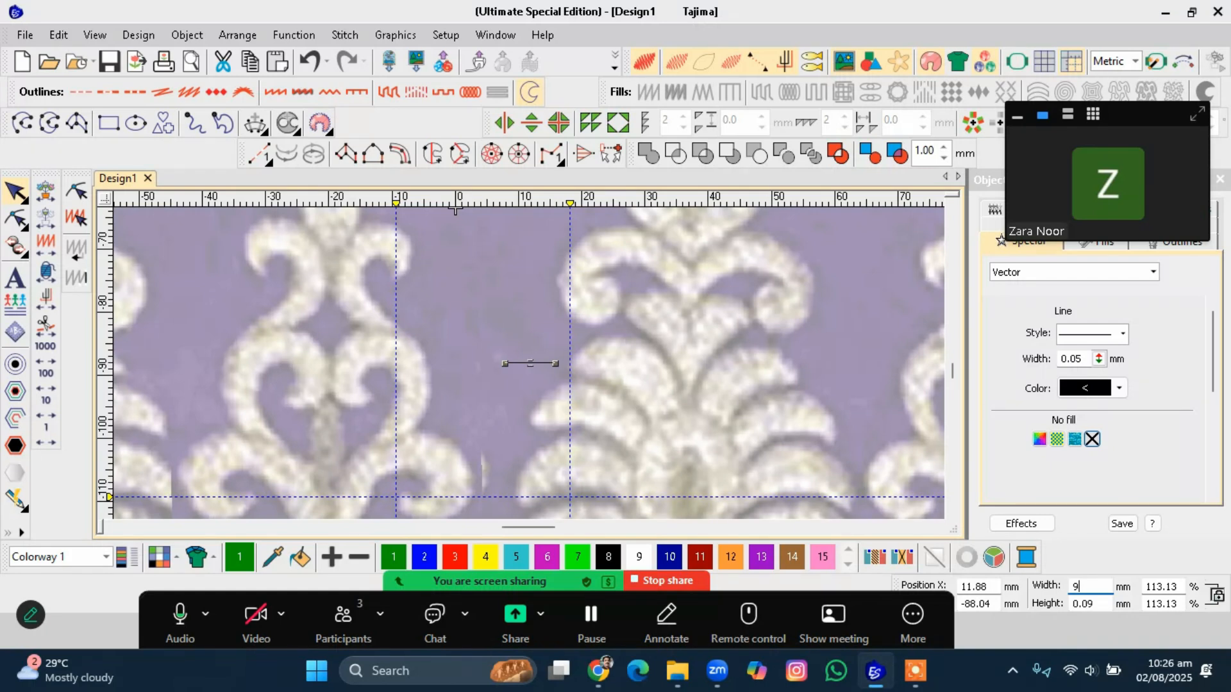
key(Return)
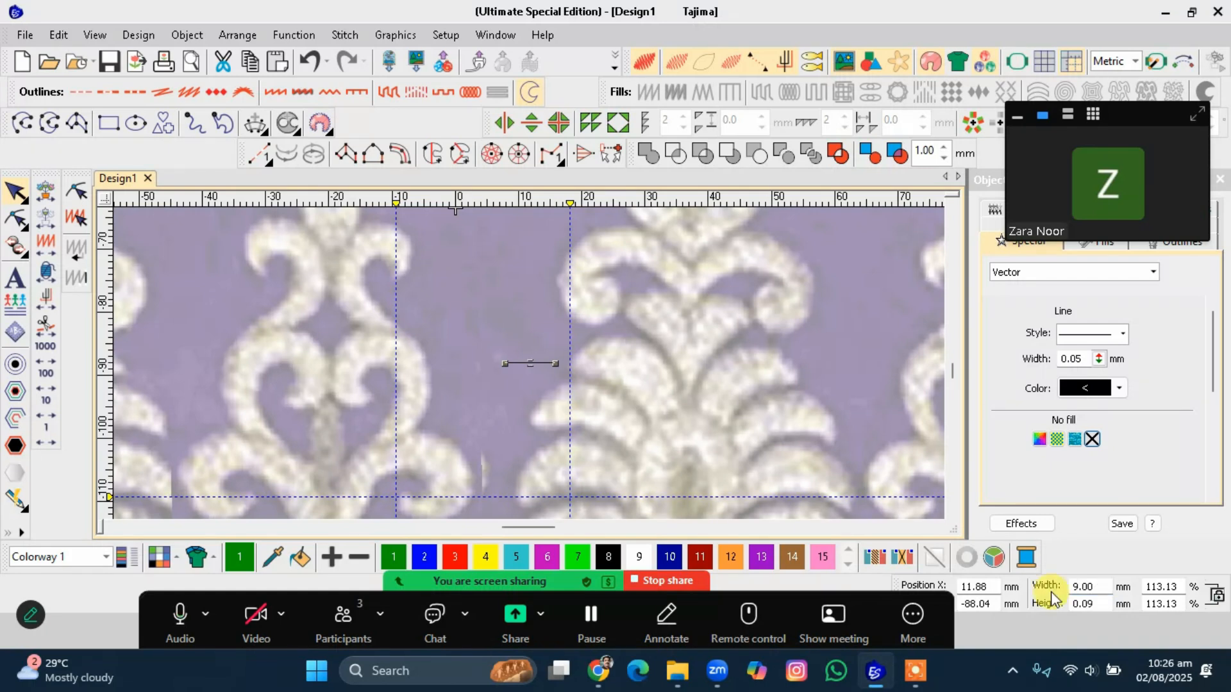
key(Escape)
click(711, 458)
scroll(525, 359, down, 5)
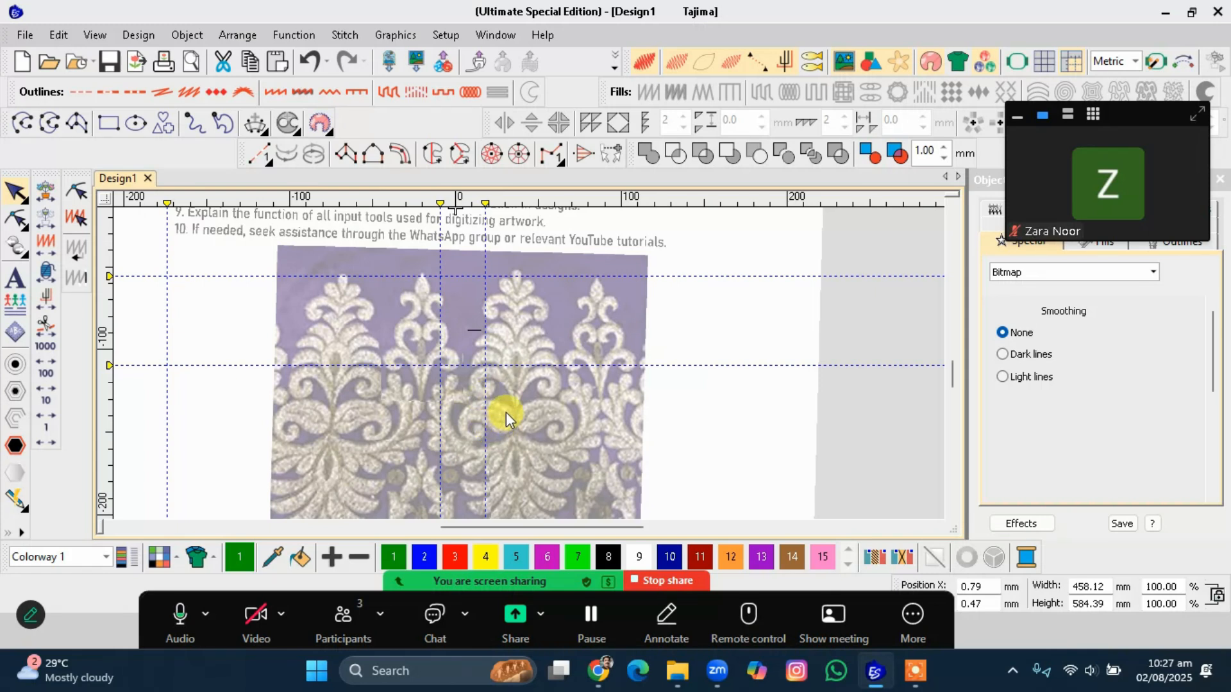
scroll(529, 364, down, 3)
scroll(529, 363, up, 2)
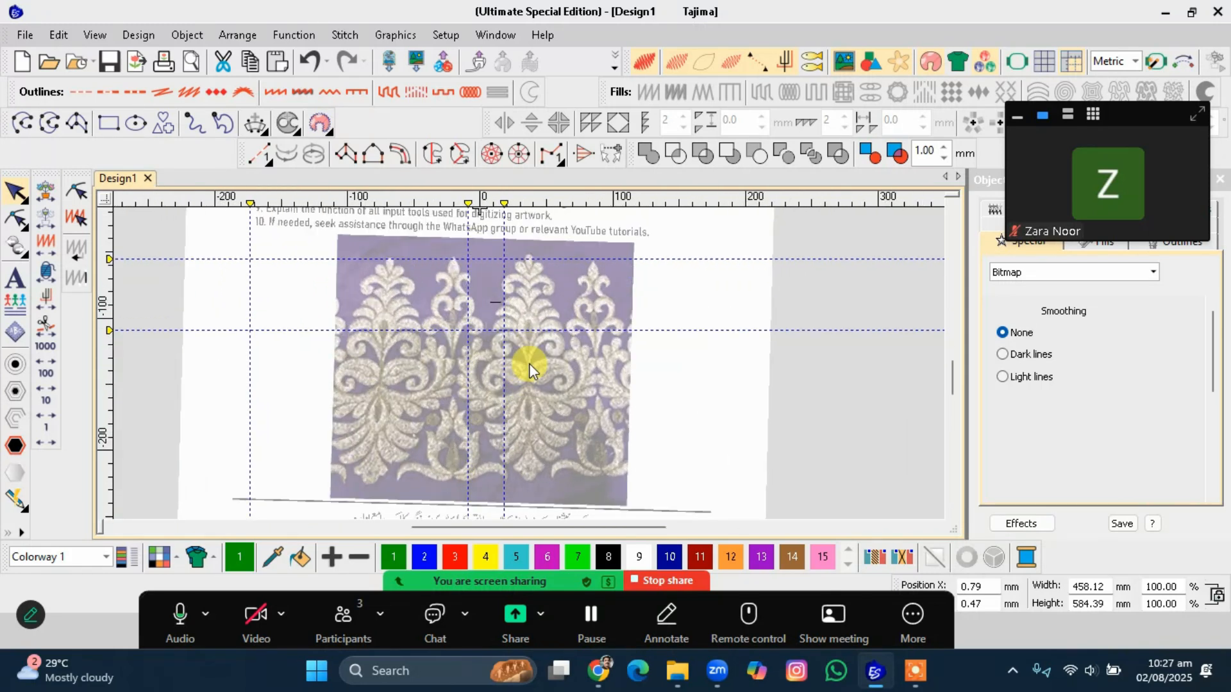
Measure the motif's height, then draw a vertical reference line about 170 mm long down the motif's centre.
drag(537, 387, 532, 259)
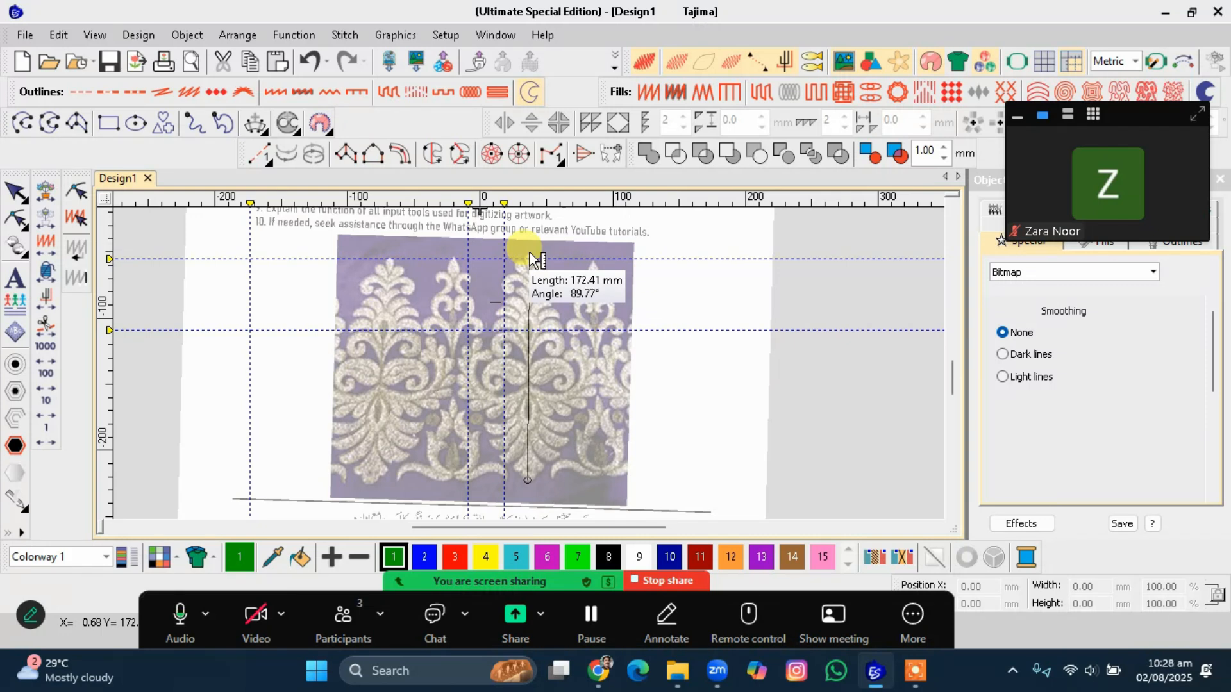
key(Escape)
click(21, 123)
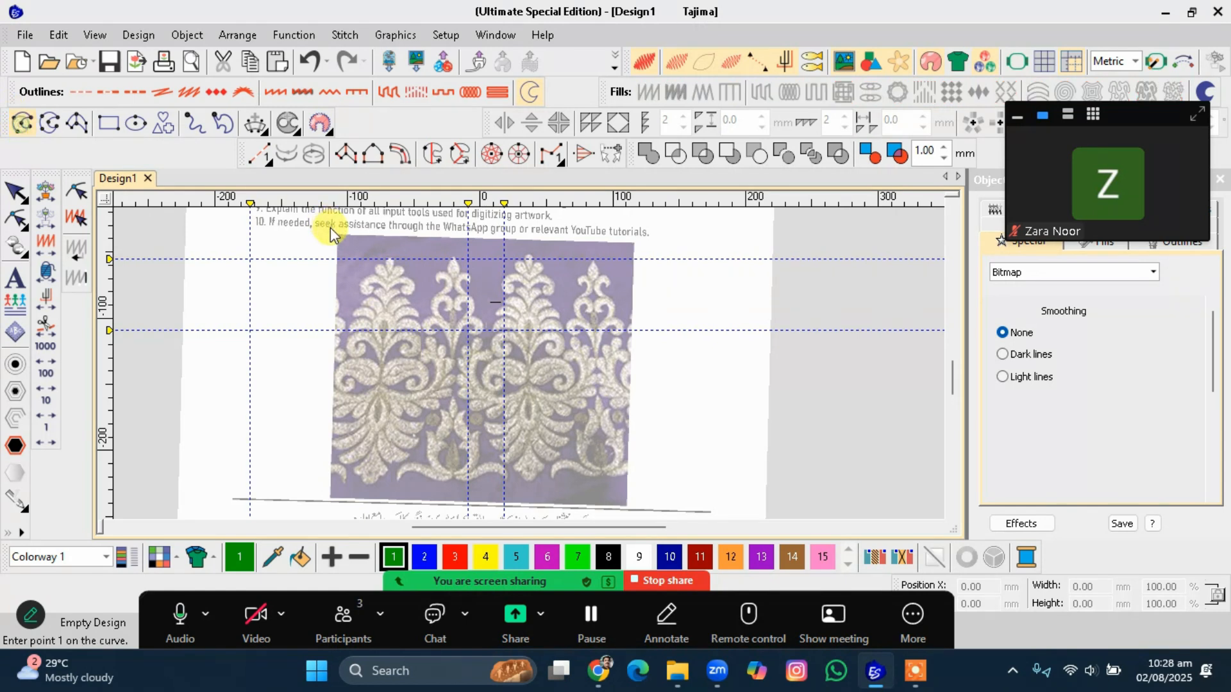
click(529, 255)
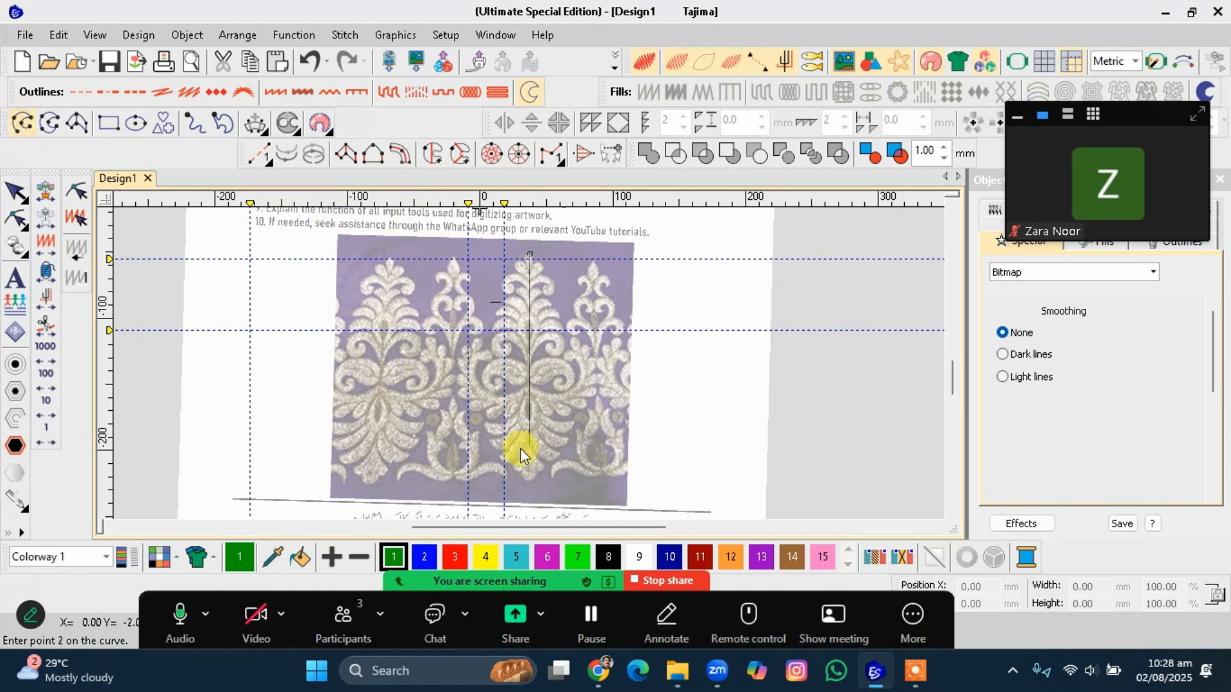
click(522, 479)
key(Return)
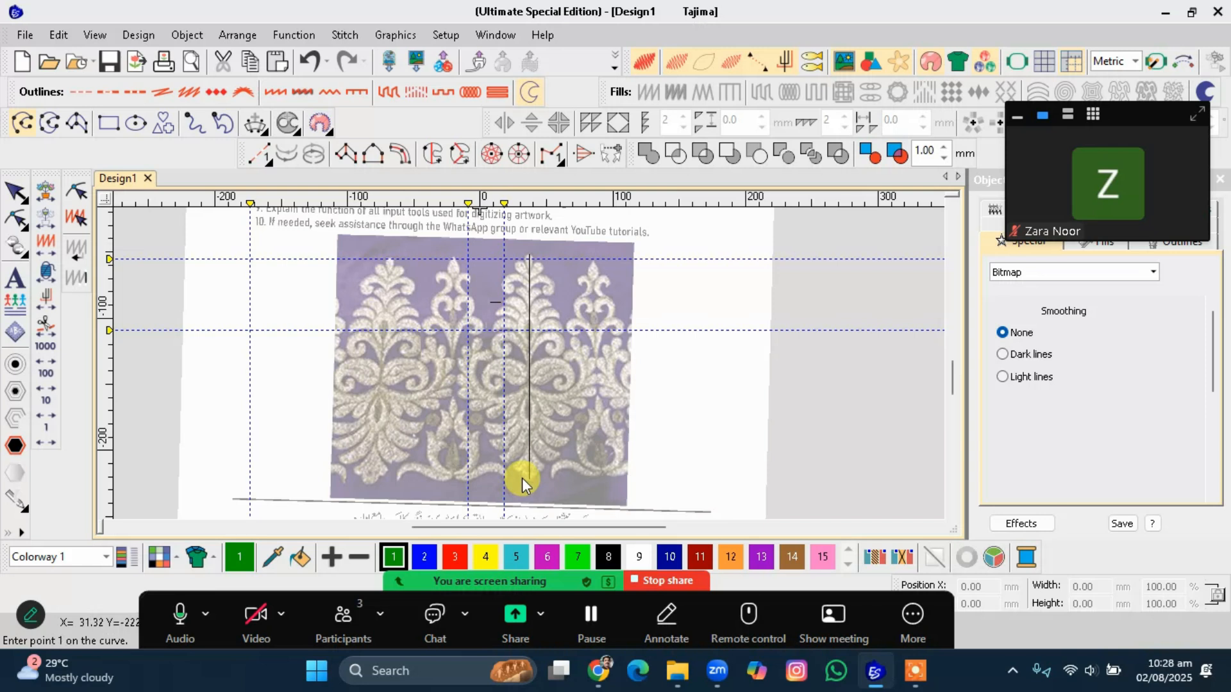
Try to set the vertical reference line's height to 150 mm.
key(Escape)
click(530, 426)
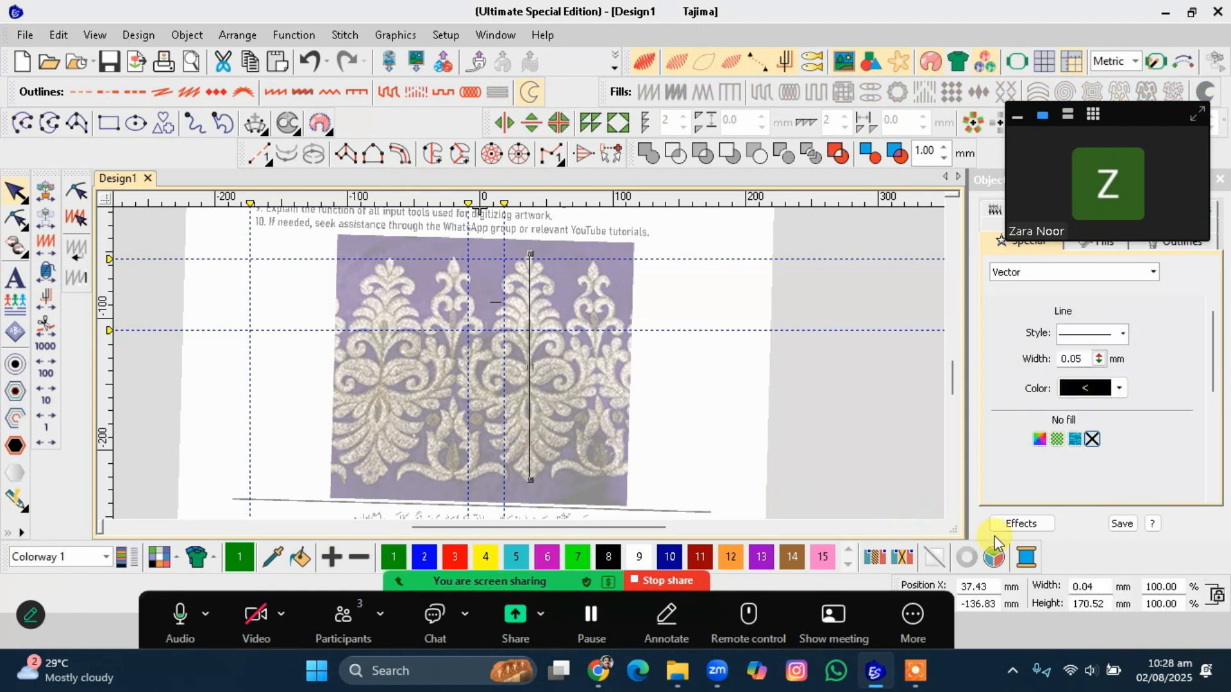
double_click(1071, 604)
text(150)
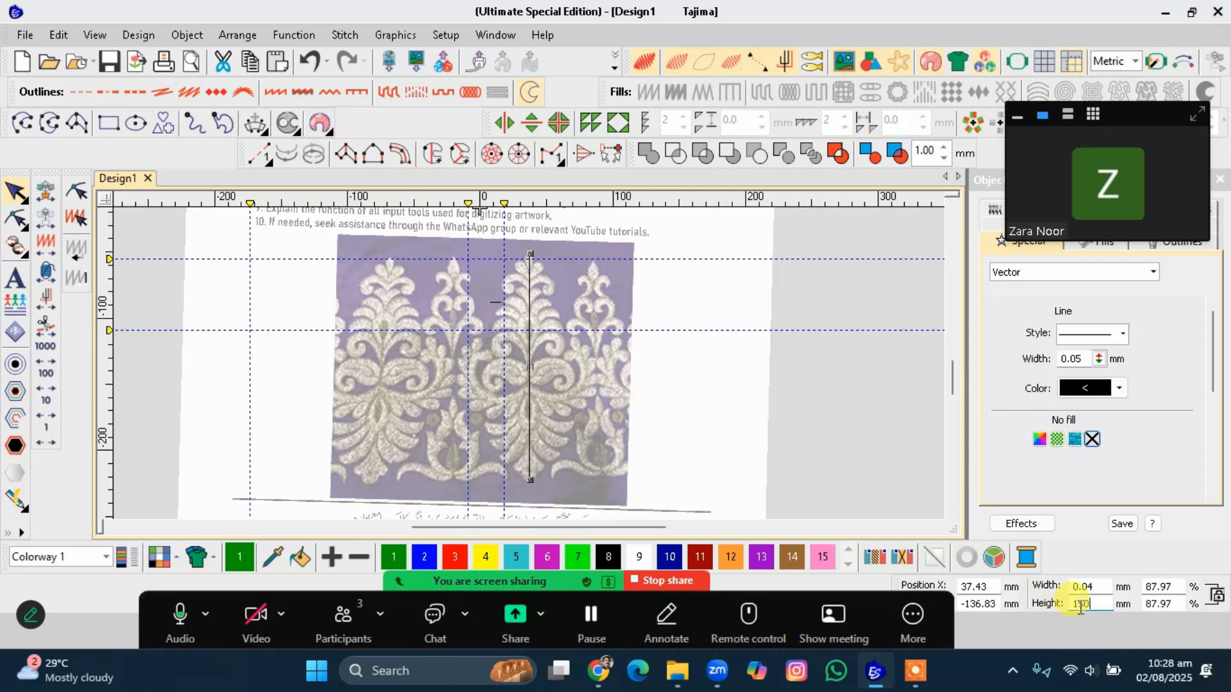
key(Tab)
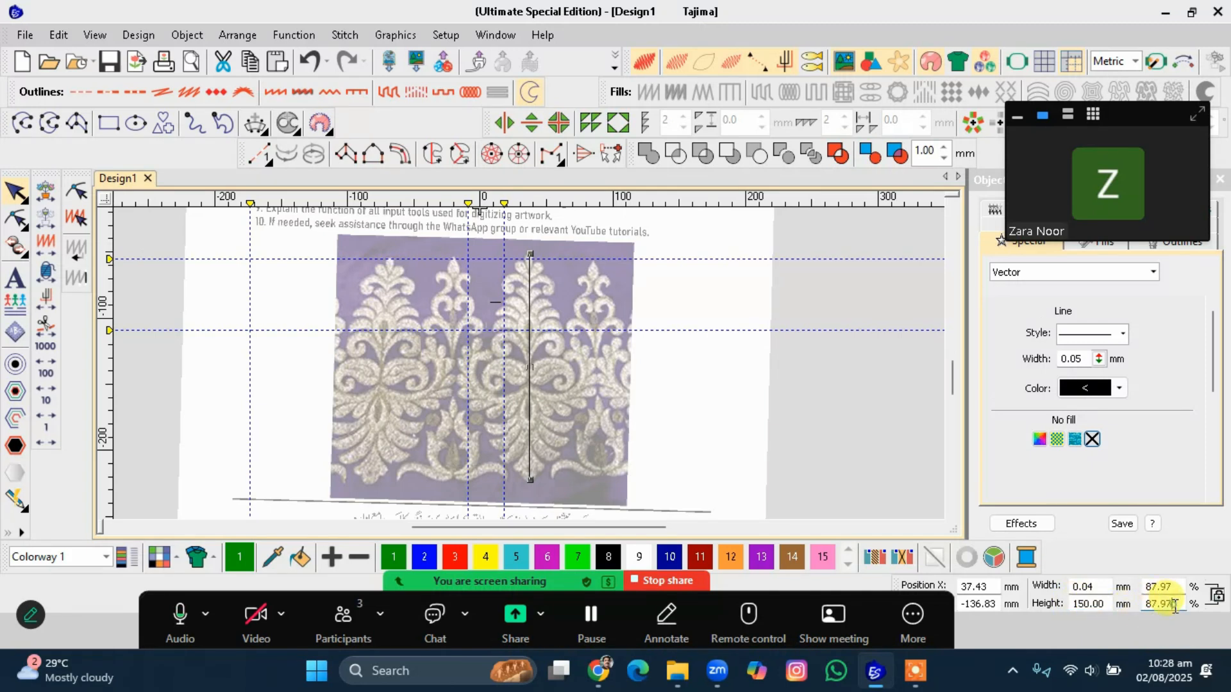
key(Escape)
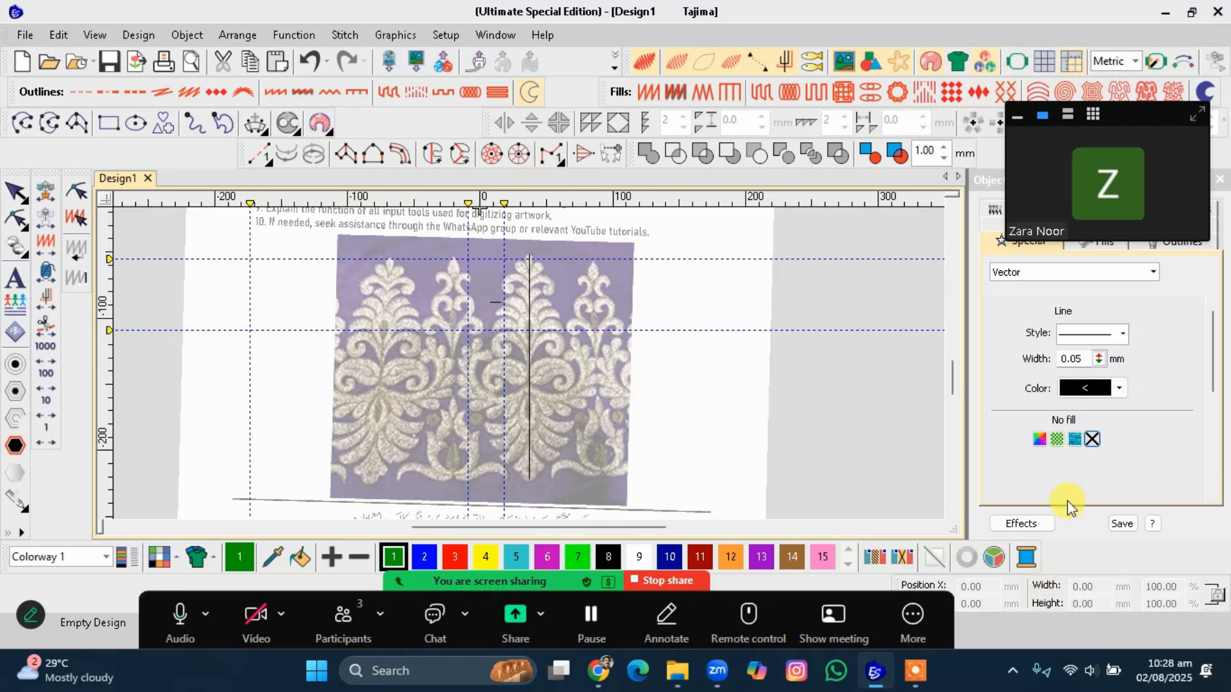
Switch the measurement units to U.S. and set the vertical reference line's height to 6 in.
click(1134, 62)
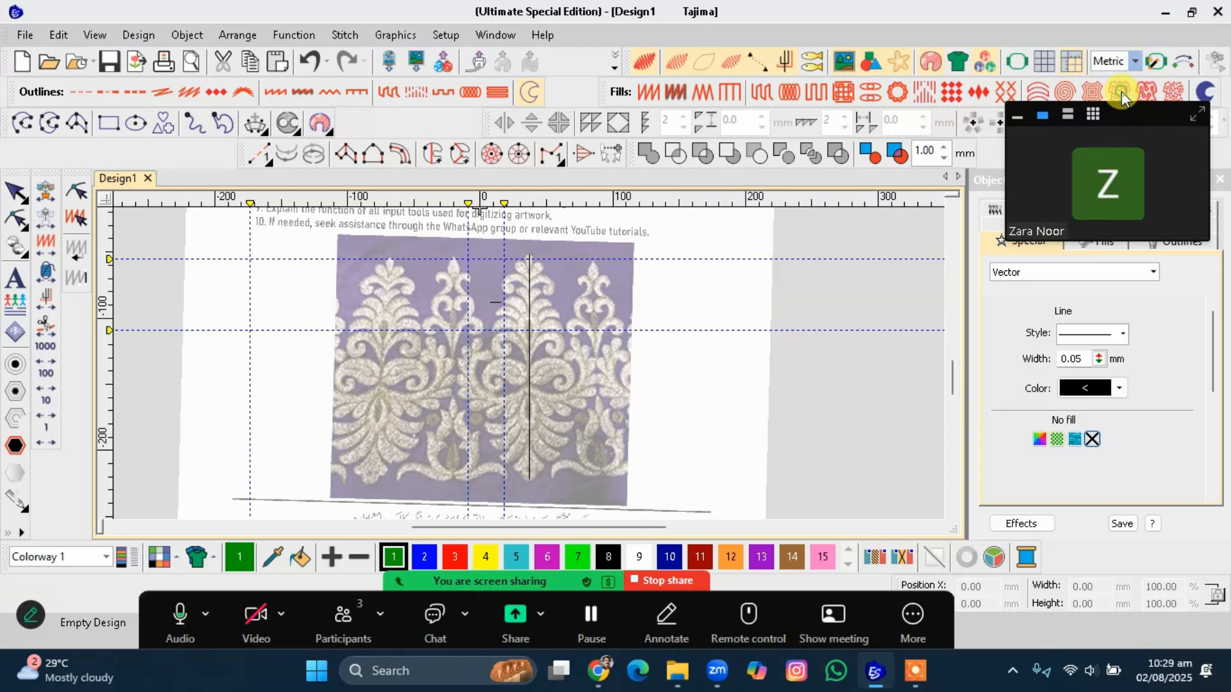
click(1121, 93)
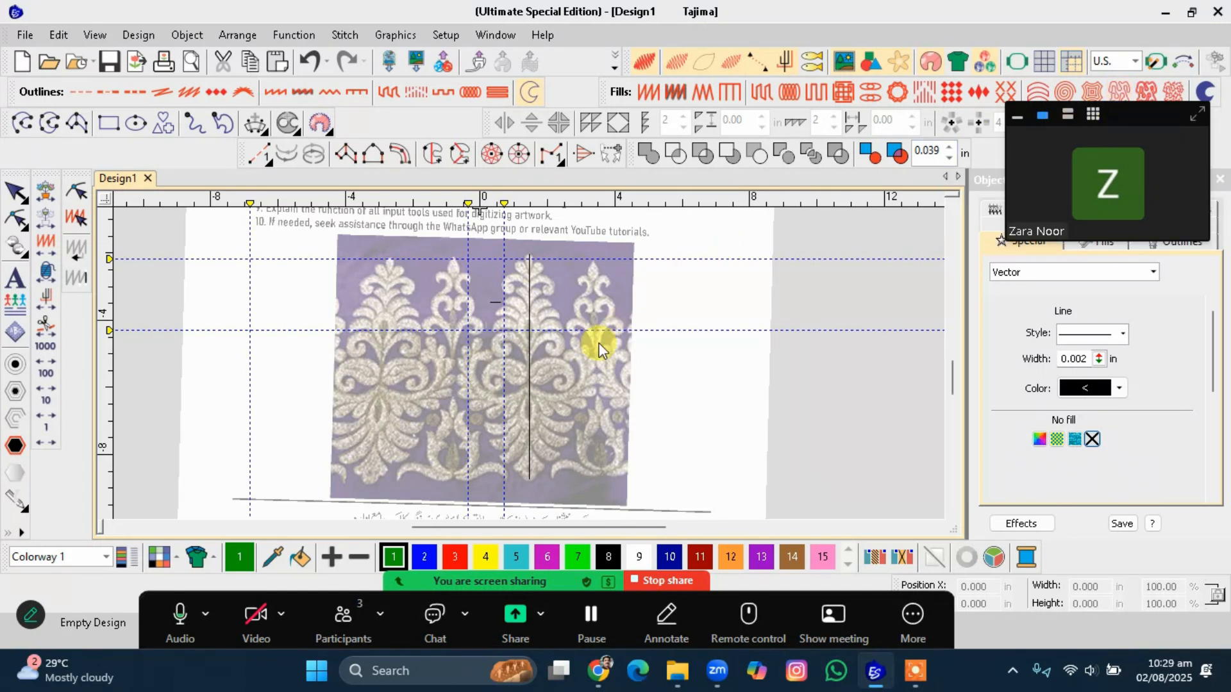
click(529, 362)
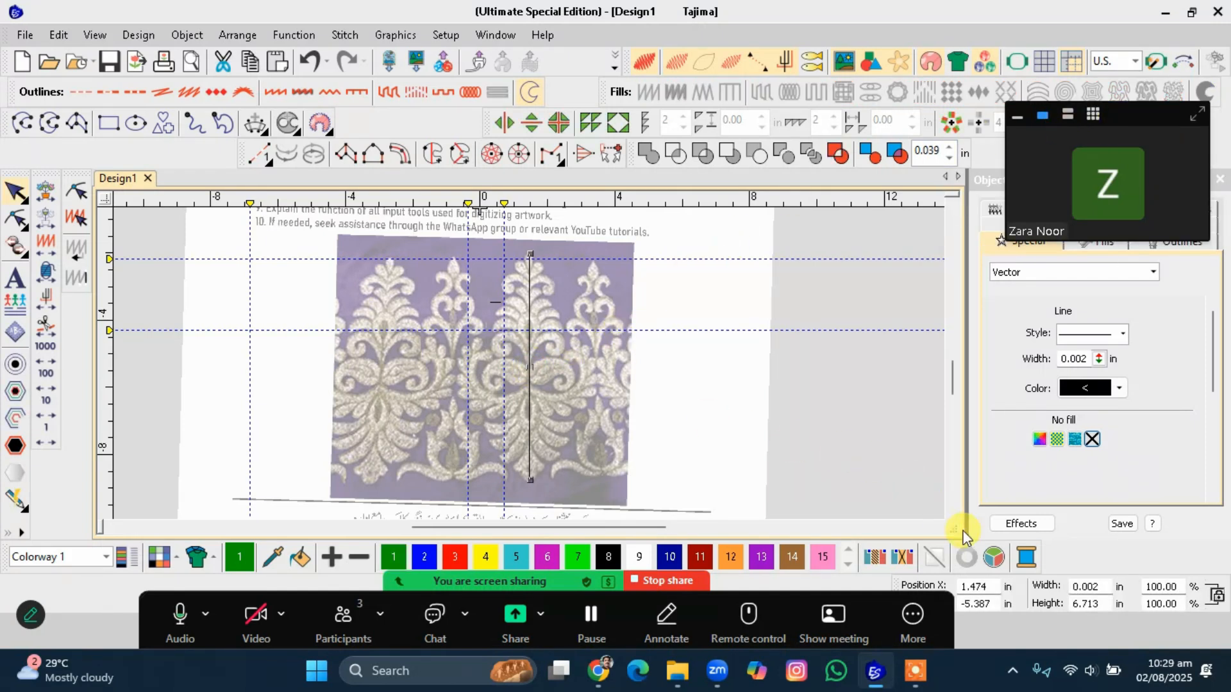
click(1090, 604)
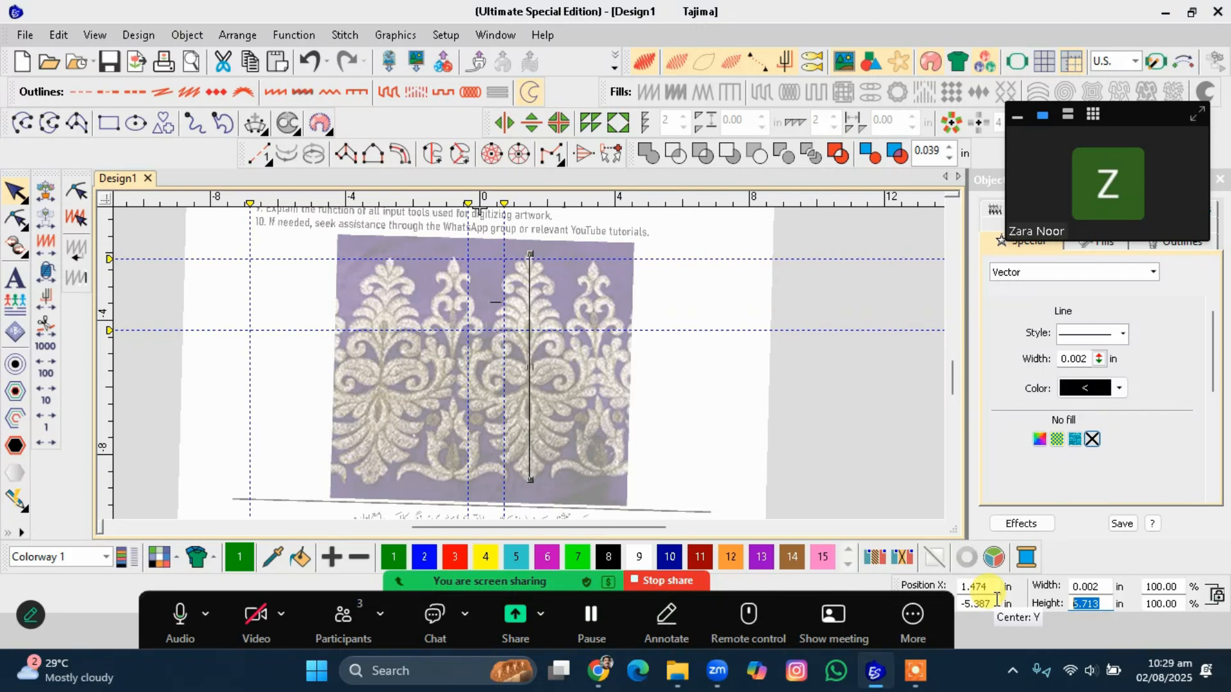
text(6)
key(Return)
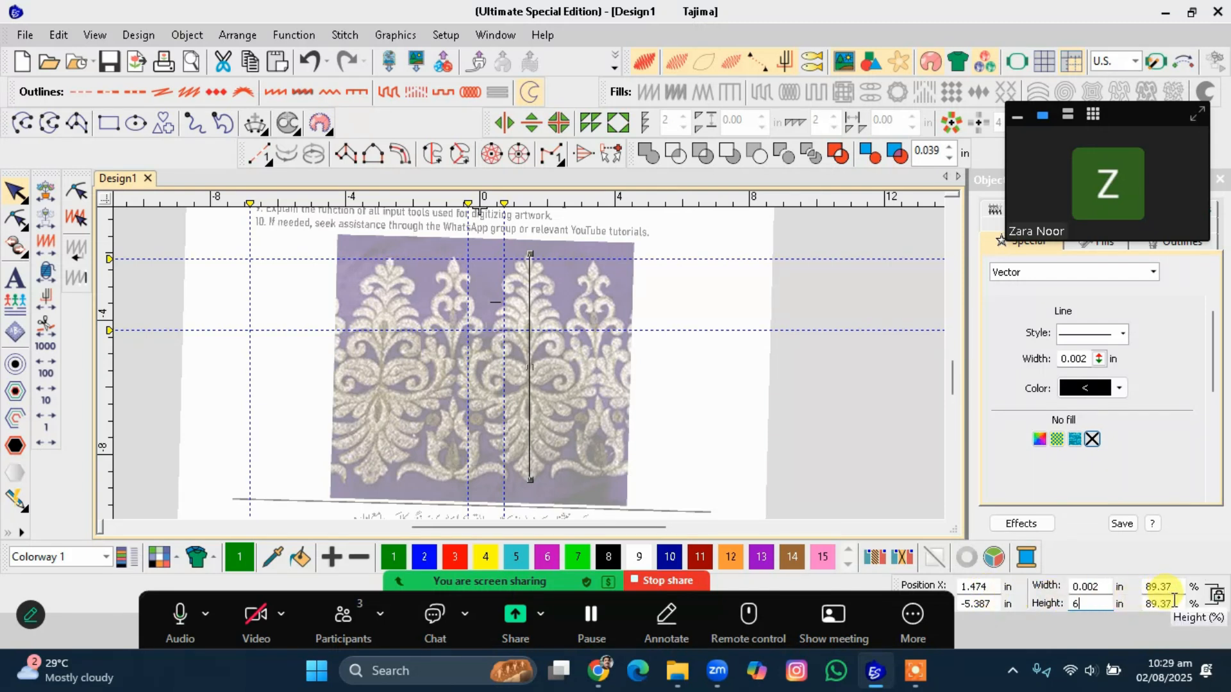
Scale the border artwork to 89.37 percent so it matches the resized reference line.
click(1168, 603)
key(ctrl+c)
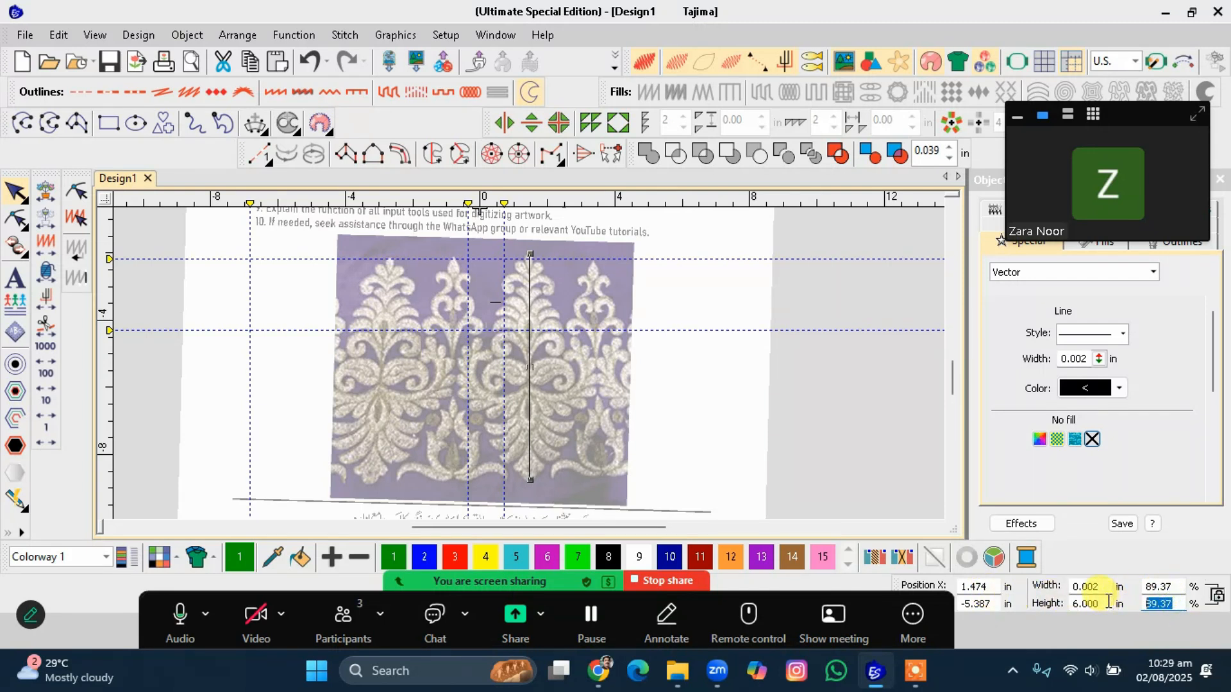
click(761, 401)
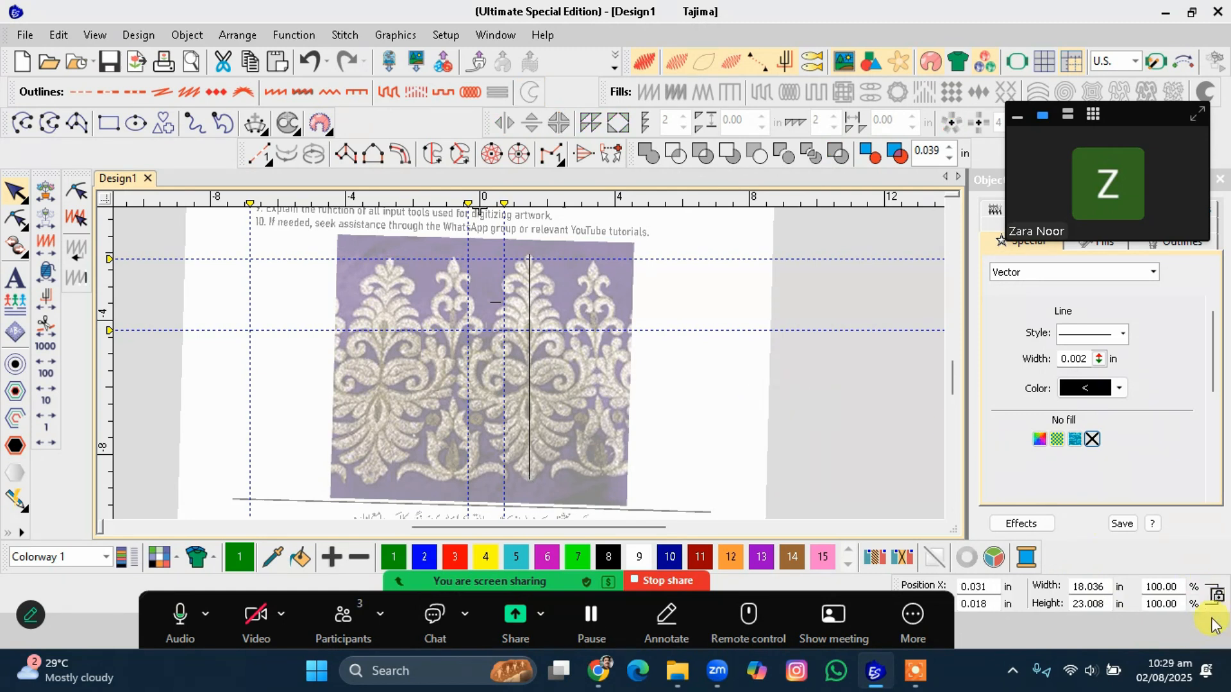
drag(1180, 603, 1011, 598)
key(ctrl+v)
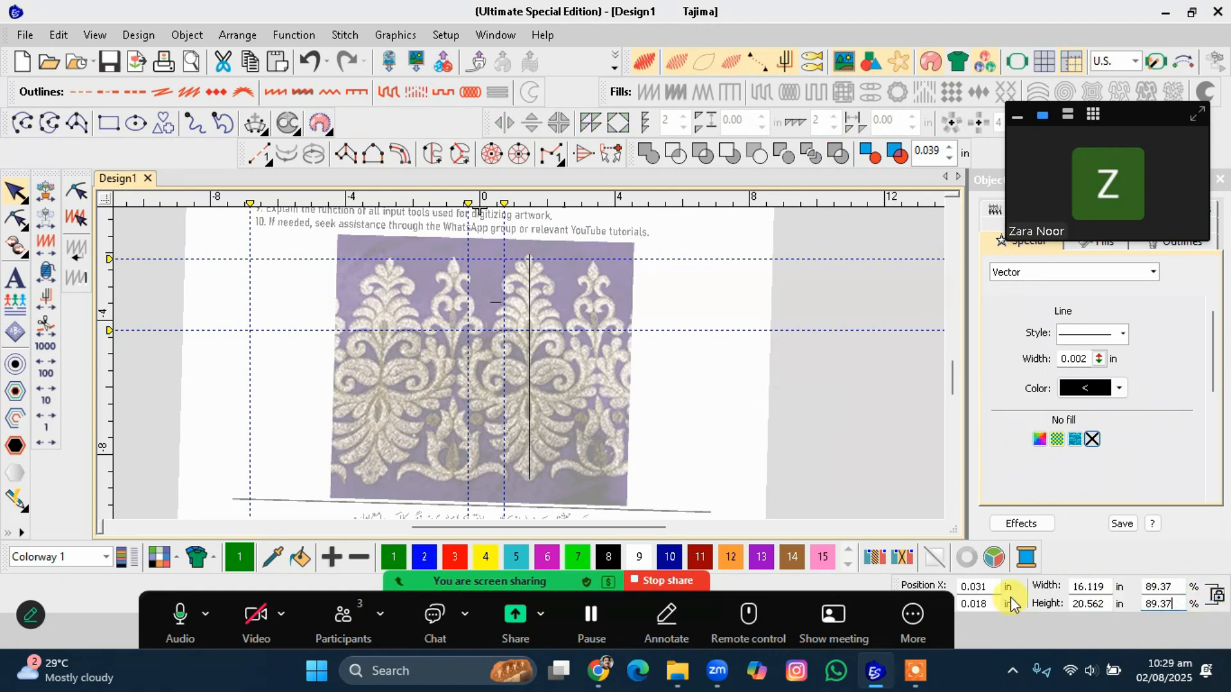
key(Return)
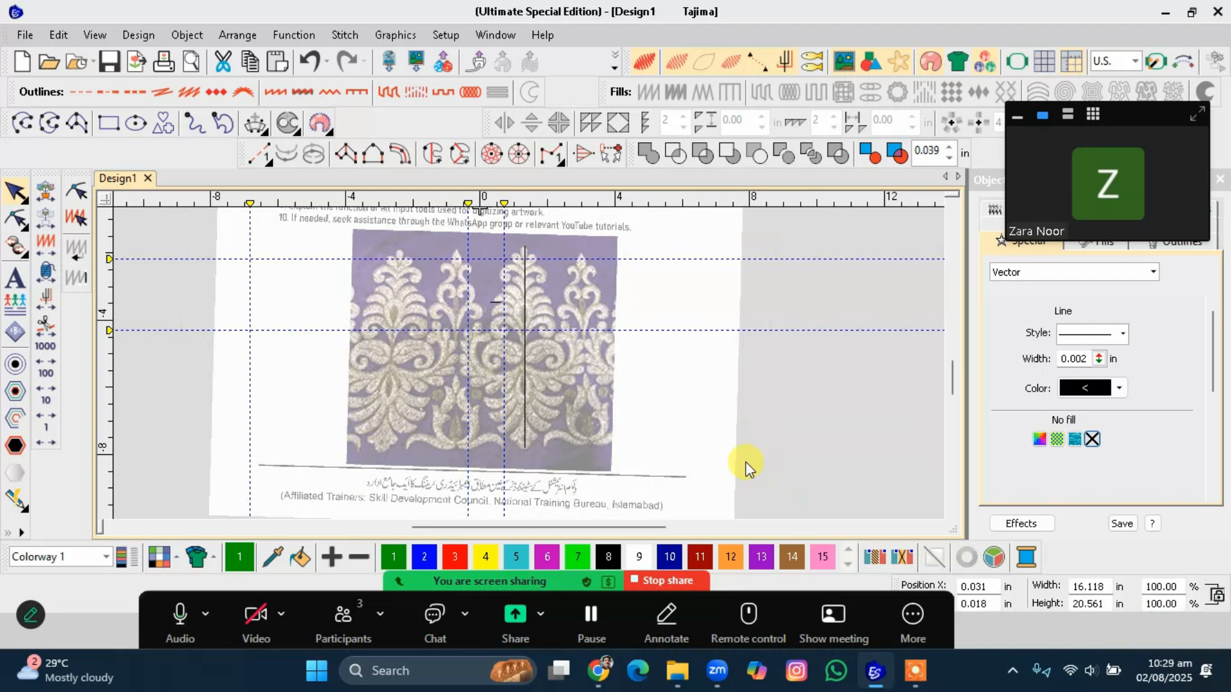
Switch the measurement units back to Metric.
click(523, 406)
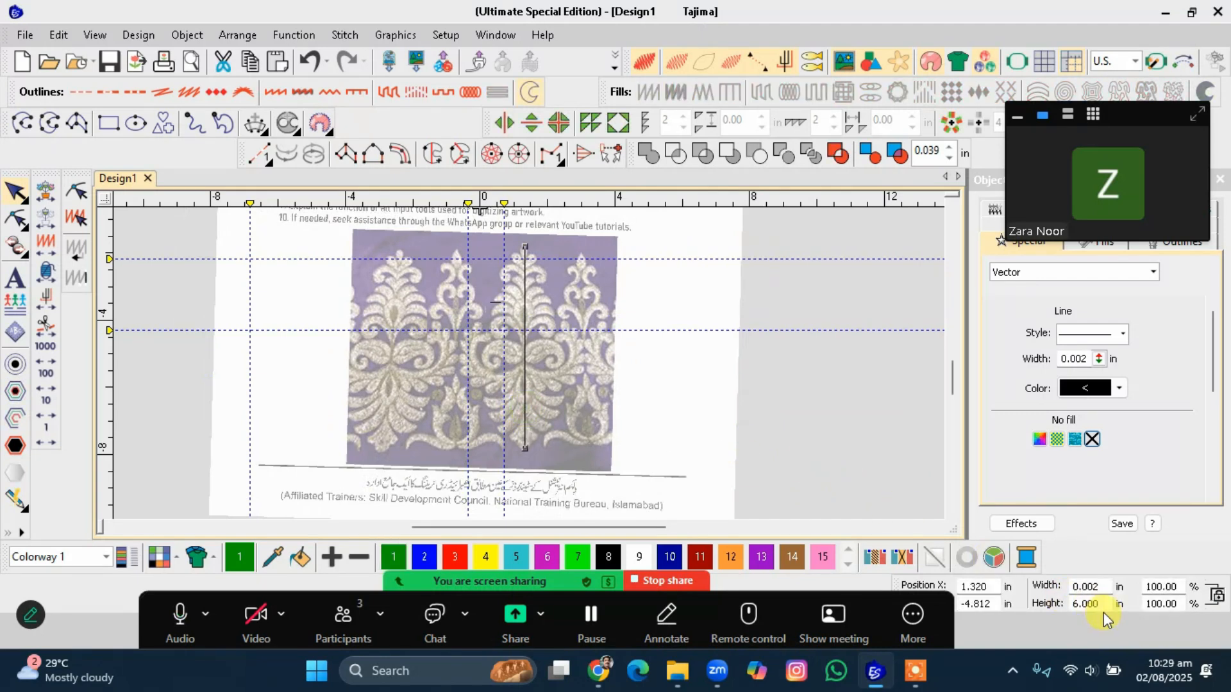
key(Escape)
click(1119, 62)
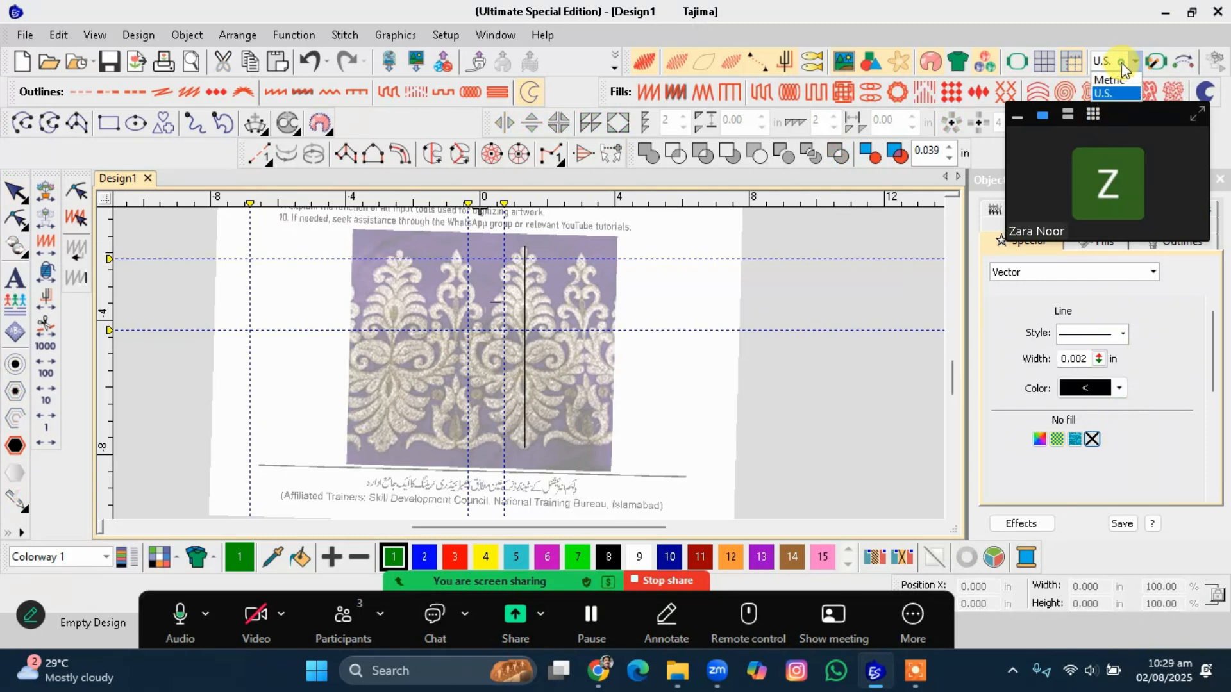
click(1114, 81)
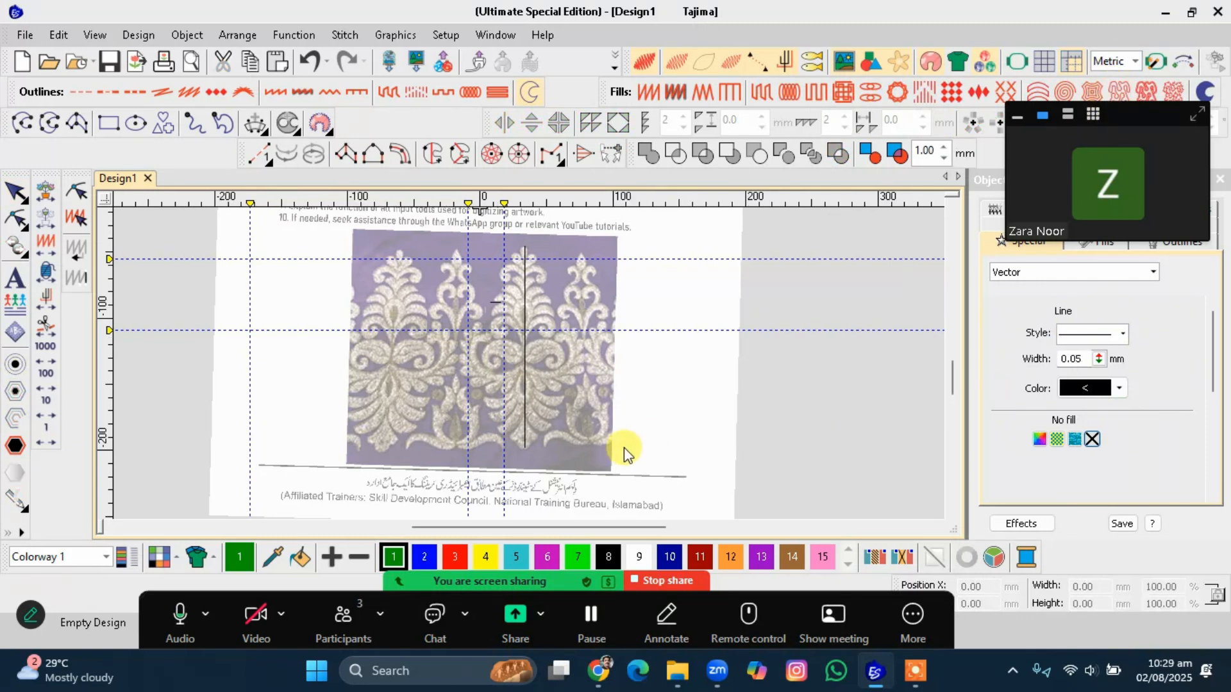
Zoom in on the vertical reference line and measure distances to the surrounding motif shapes.
click(526, 428)
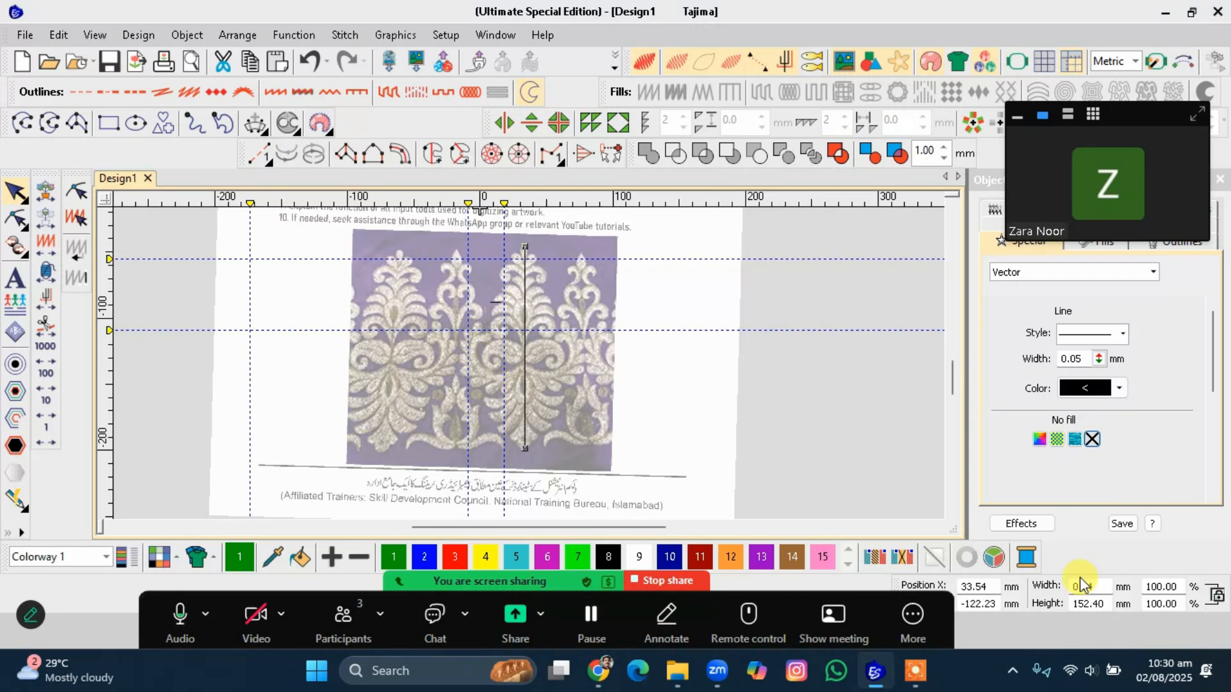
click(541, 428)
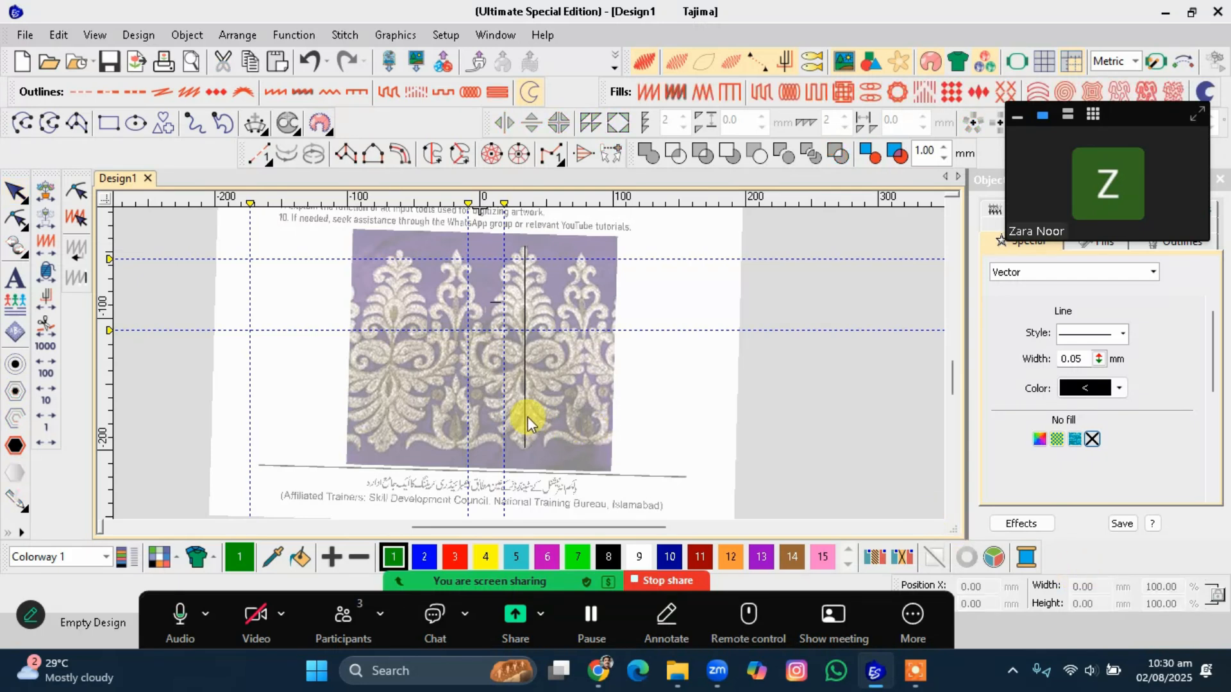
click(528, 417)
scroll(528, 372, up, 1)
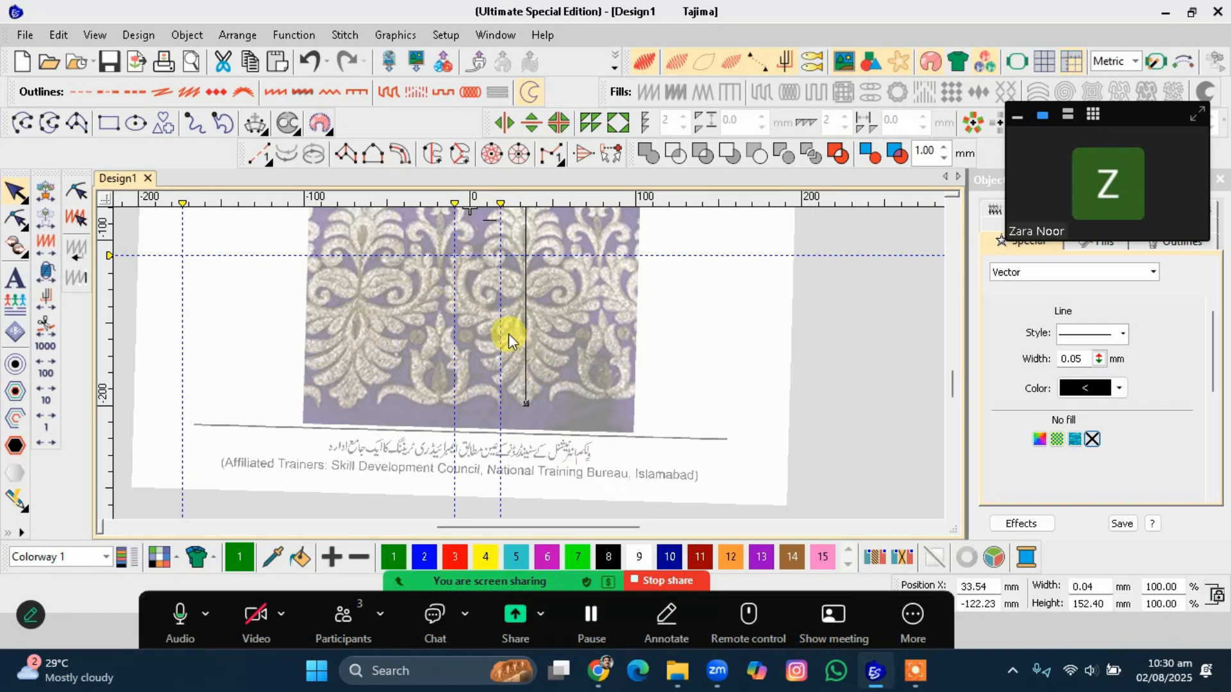
scroll(529, 364, up, 3)
scroll(529, 364, up, 1)
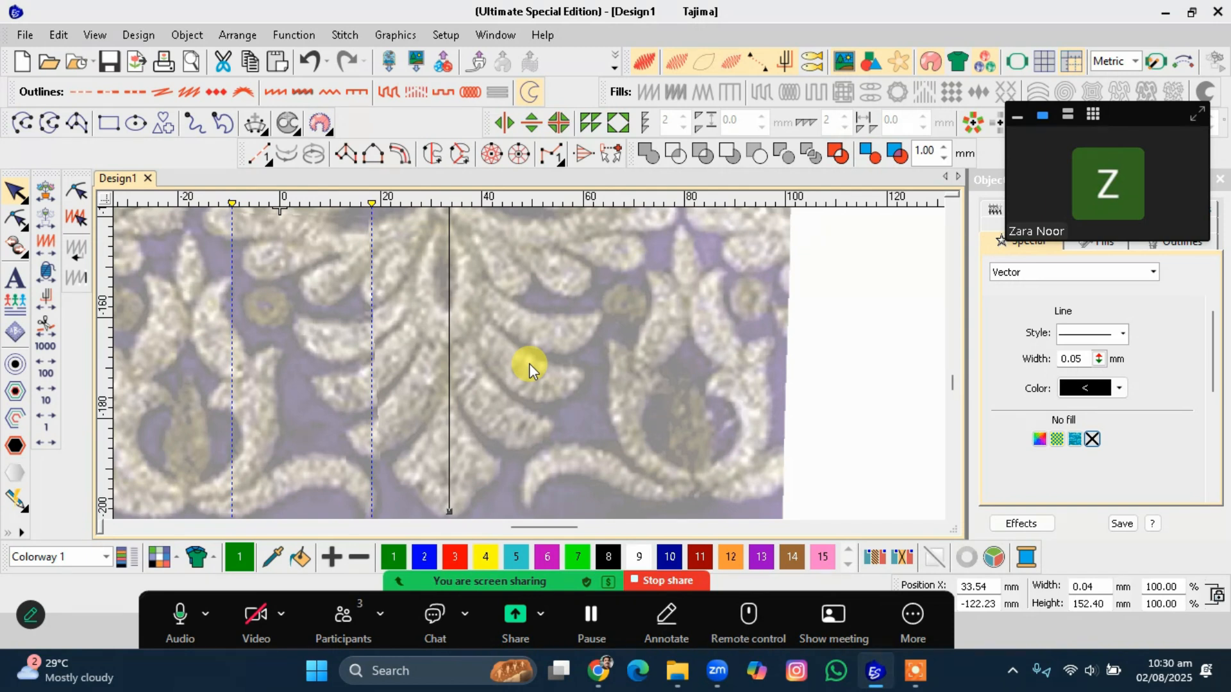
key(m)
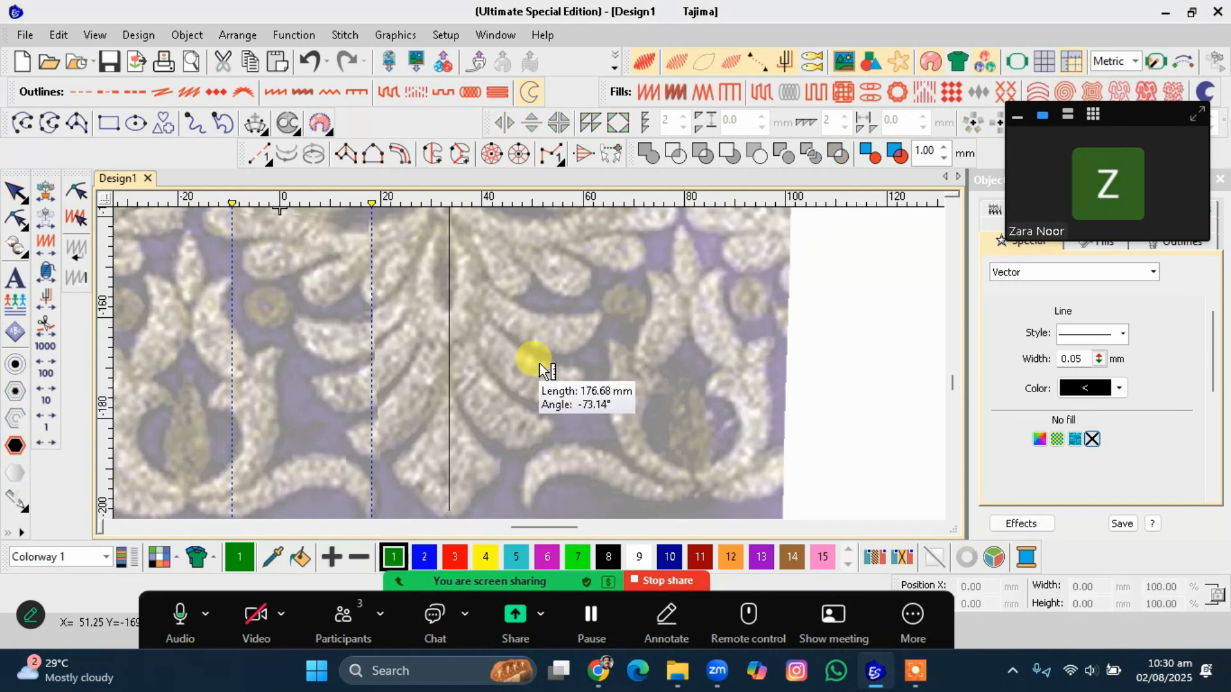
drag(540, 361, 519, 393)
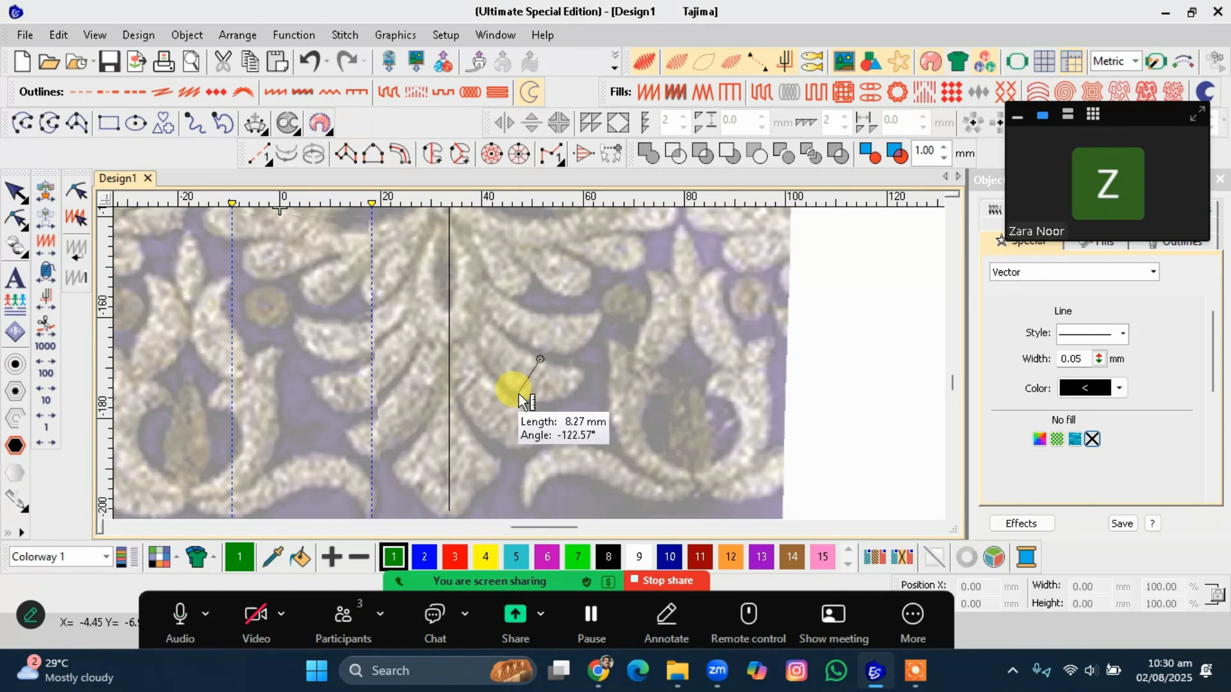
scroll(537, 322, down, 1)
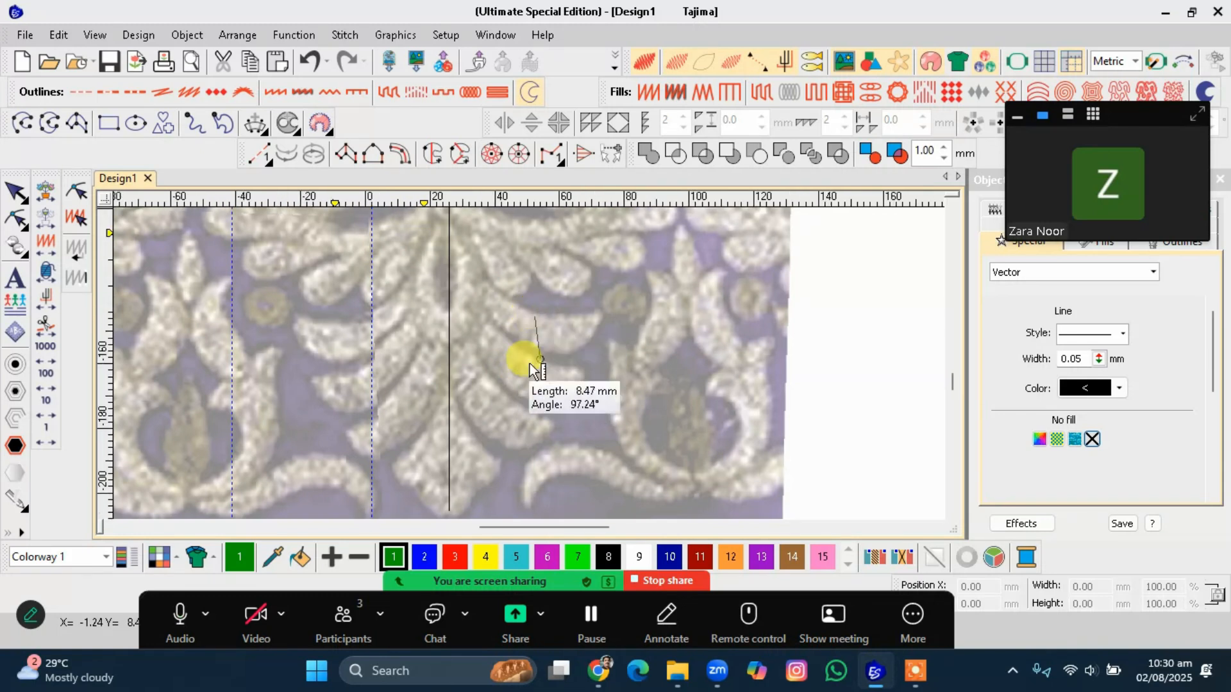
scroll(512, 259, up, 1)
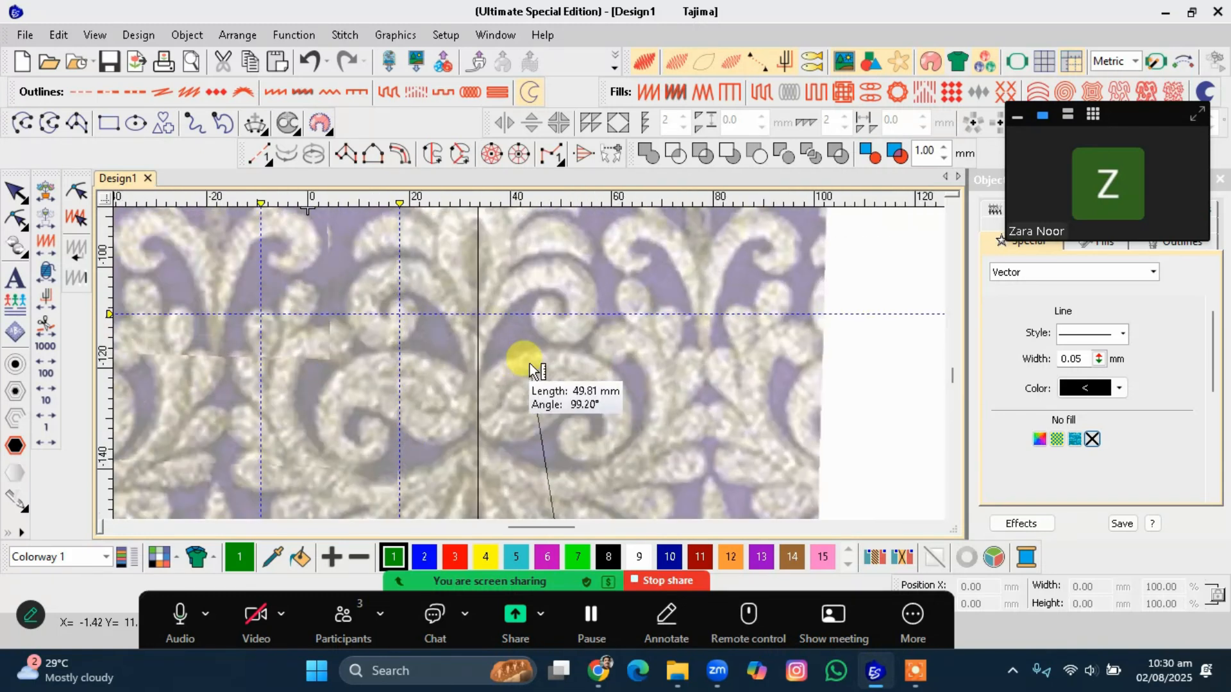
click(582, 268)
click(561, 295)
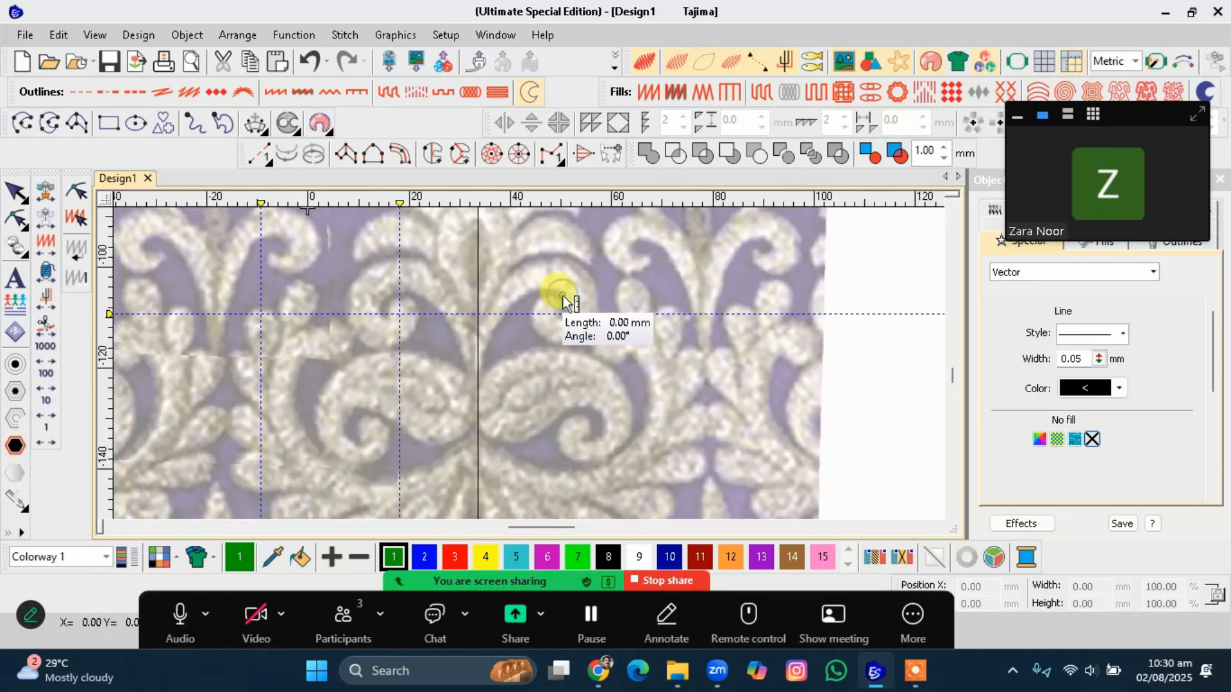
scroll(527, 359, down, 2)
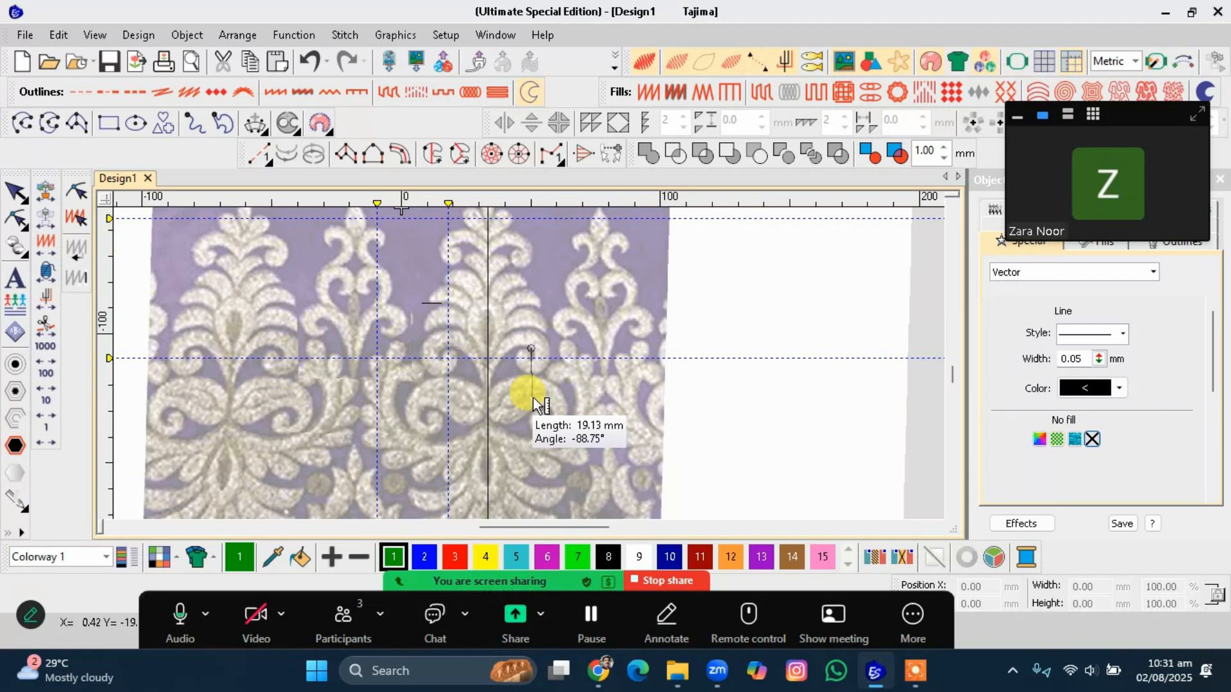
key(Escape)
key(Escape)
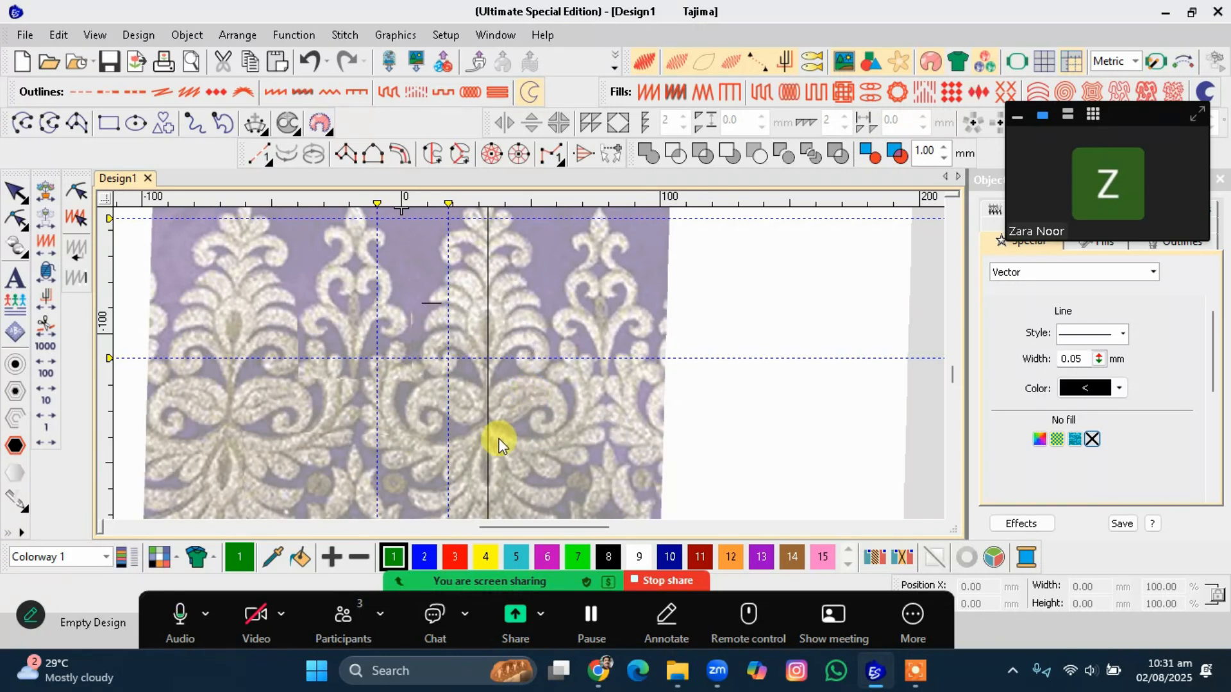
Measure distances from the vertical reference line to the motif's lower leaf shapes.
click(487, 445)
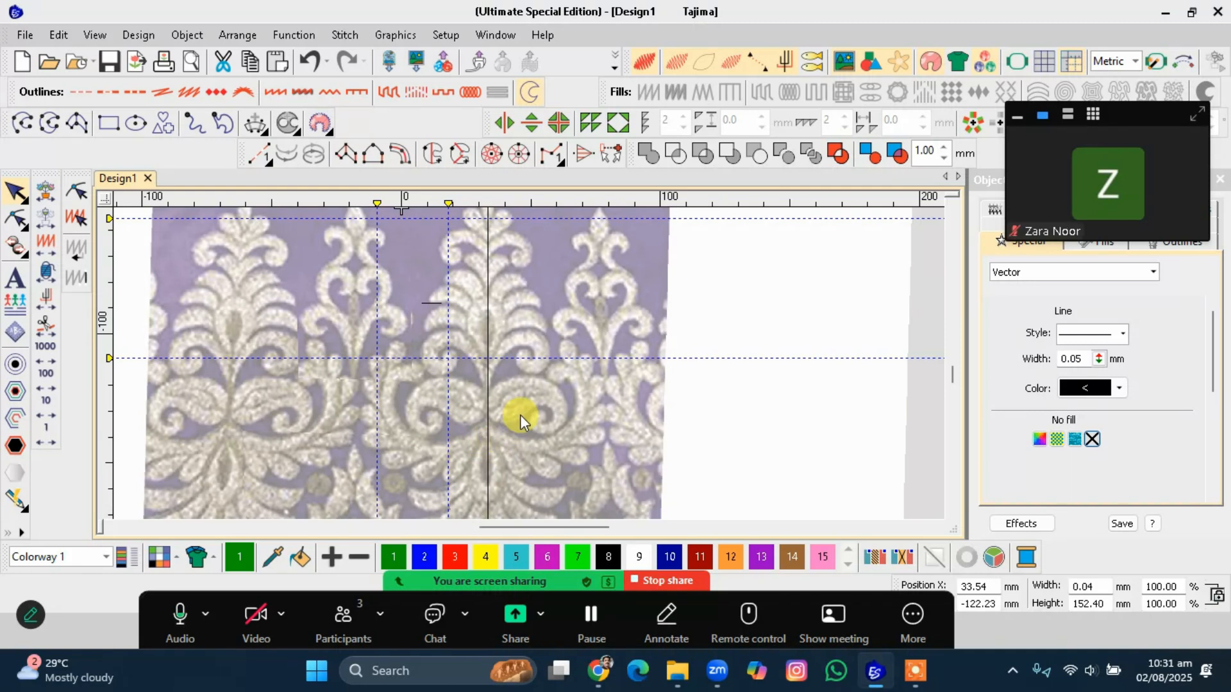
scroll(520, 414, up, 2)
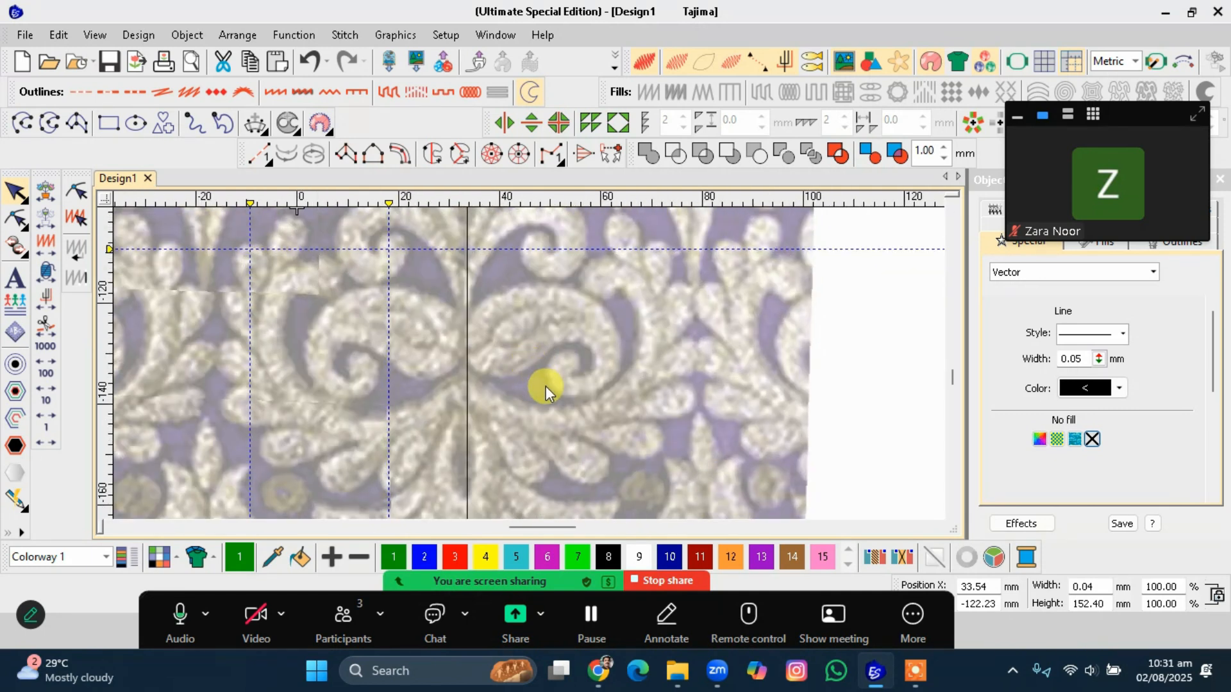
key(m)
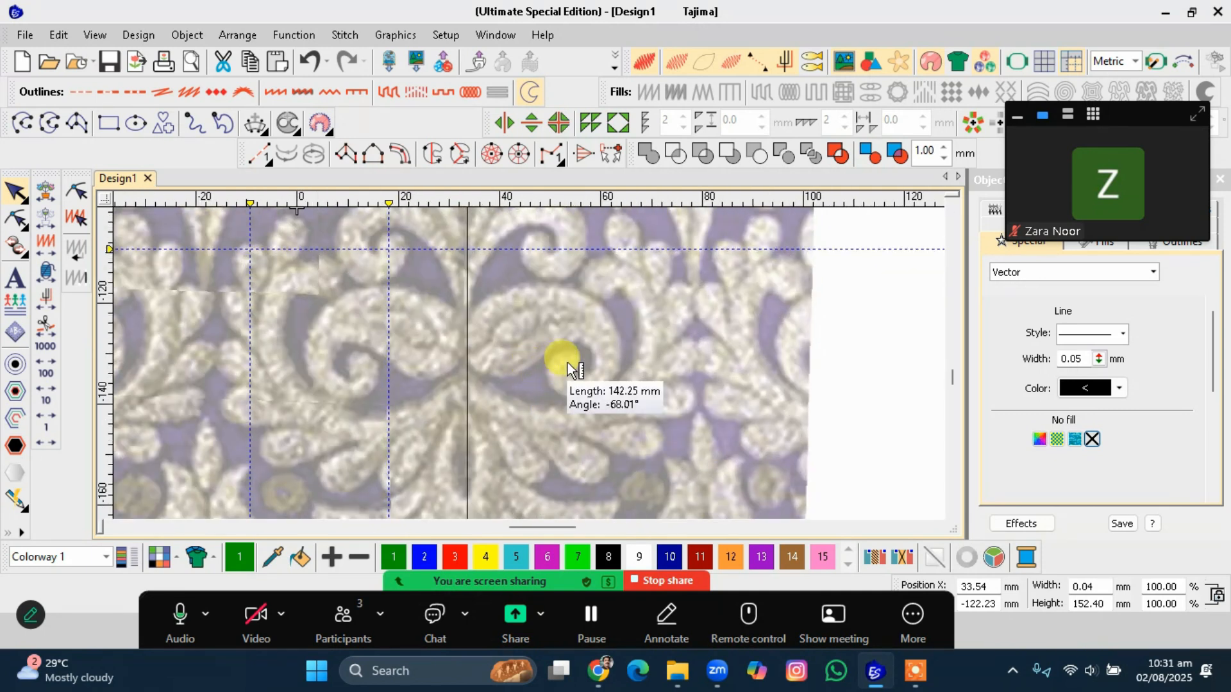
scroll(641, 372, down, 1)
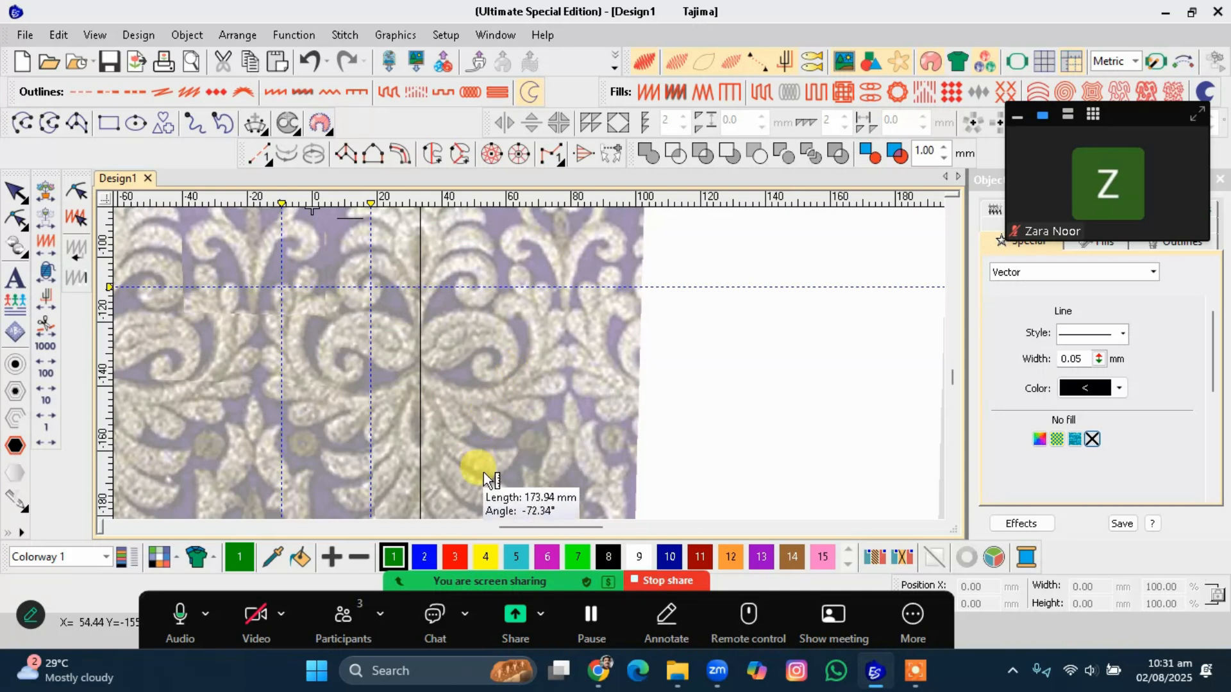
drag(479, 479, 464, 503)
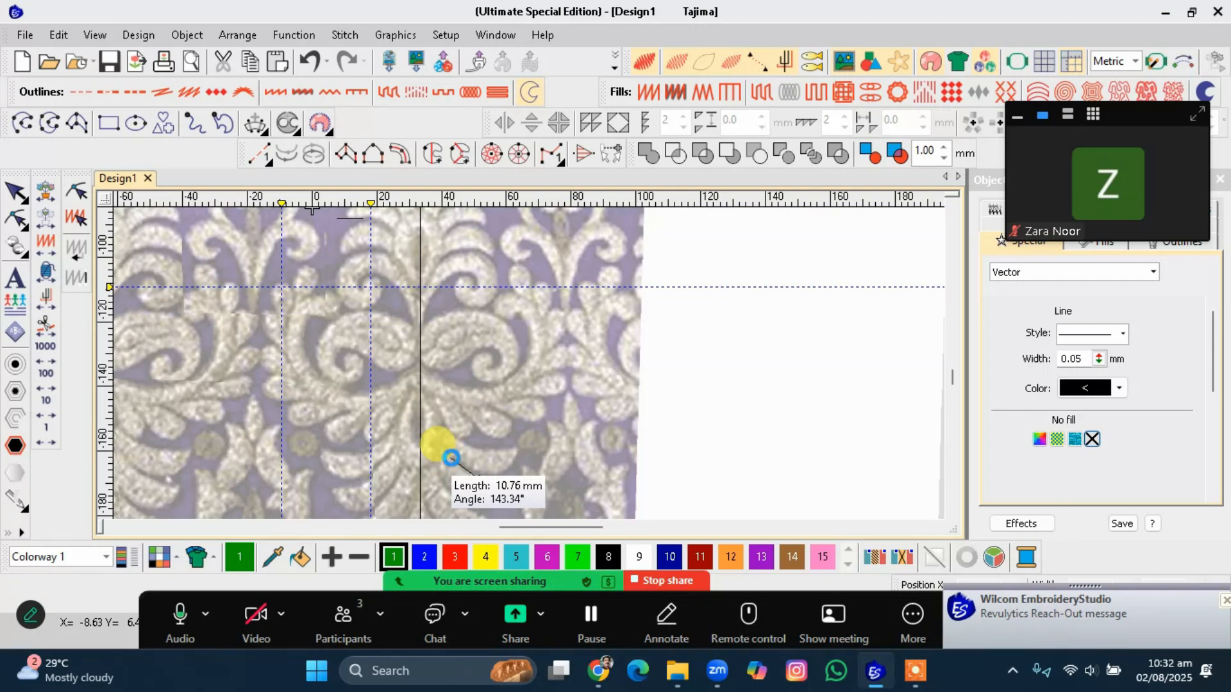
key(Escape)
scroll(529, 364, up, 5)
scroll(529, 364, down, 4)
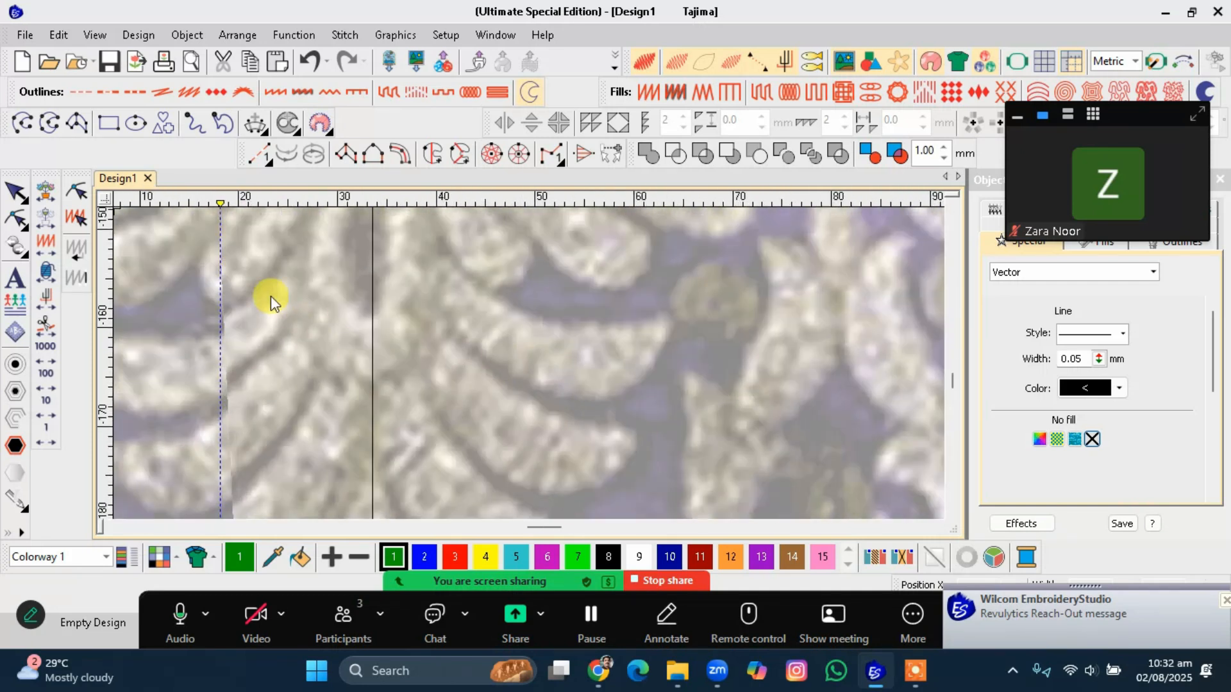
Digitize a closed crescent outline around the leaf shape right of the vertical line, about 26 by 15 mm.
click(24, 124)
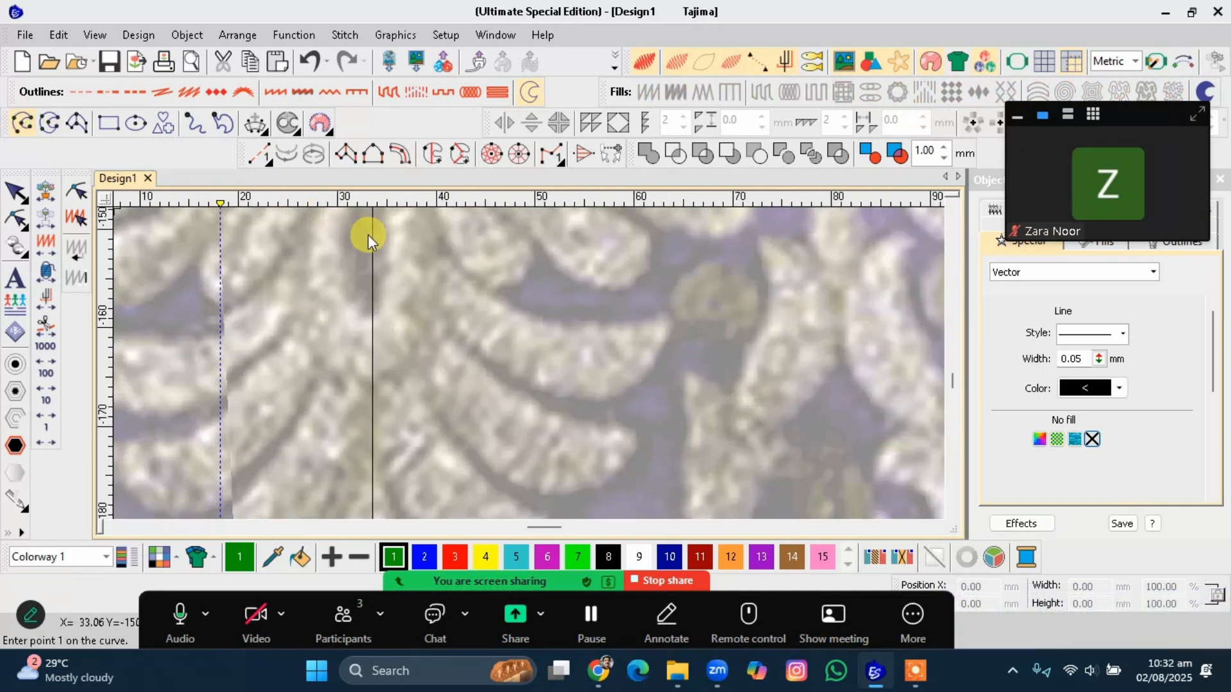
click(432, 251)
click(541, 322)
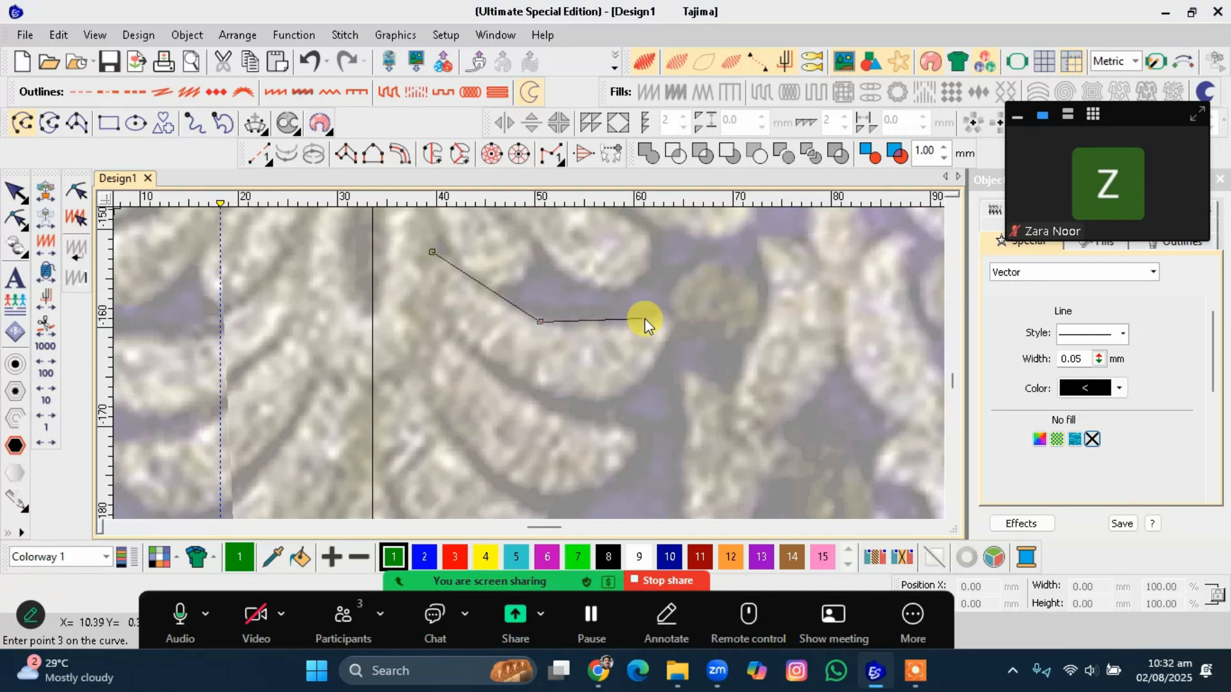
click(673, 318)
click(607, 396)
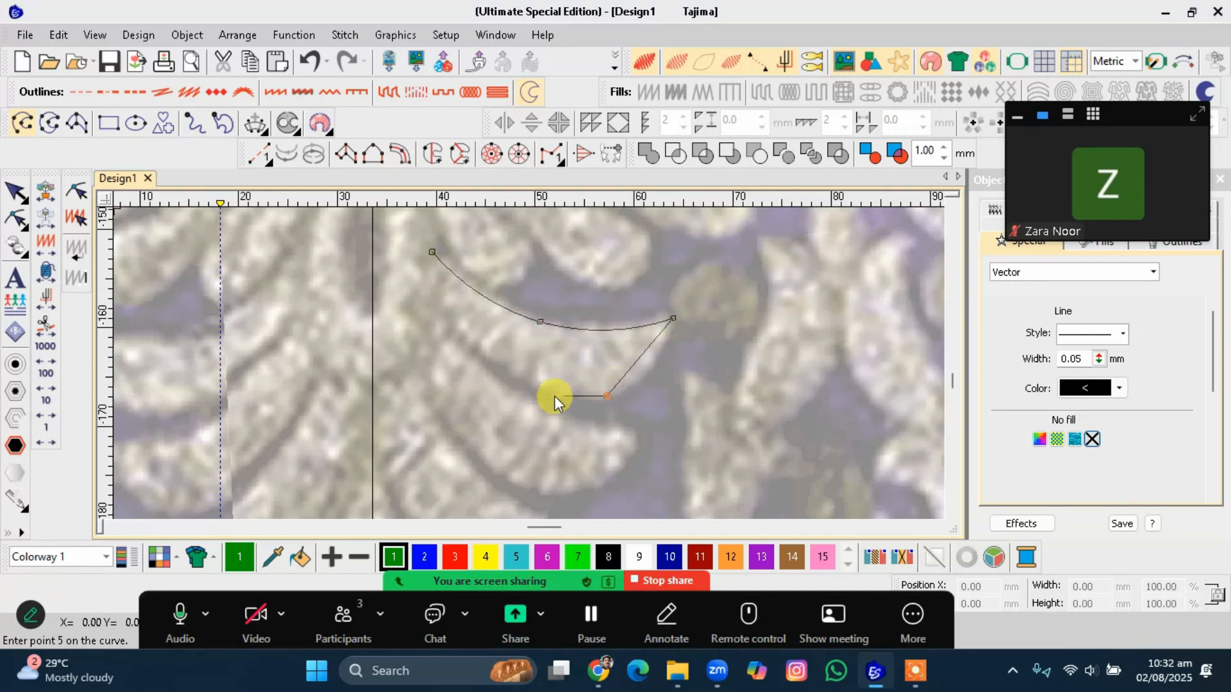
click(489, 365)
click(416, 284)
key(Return)
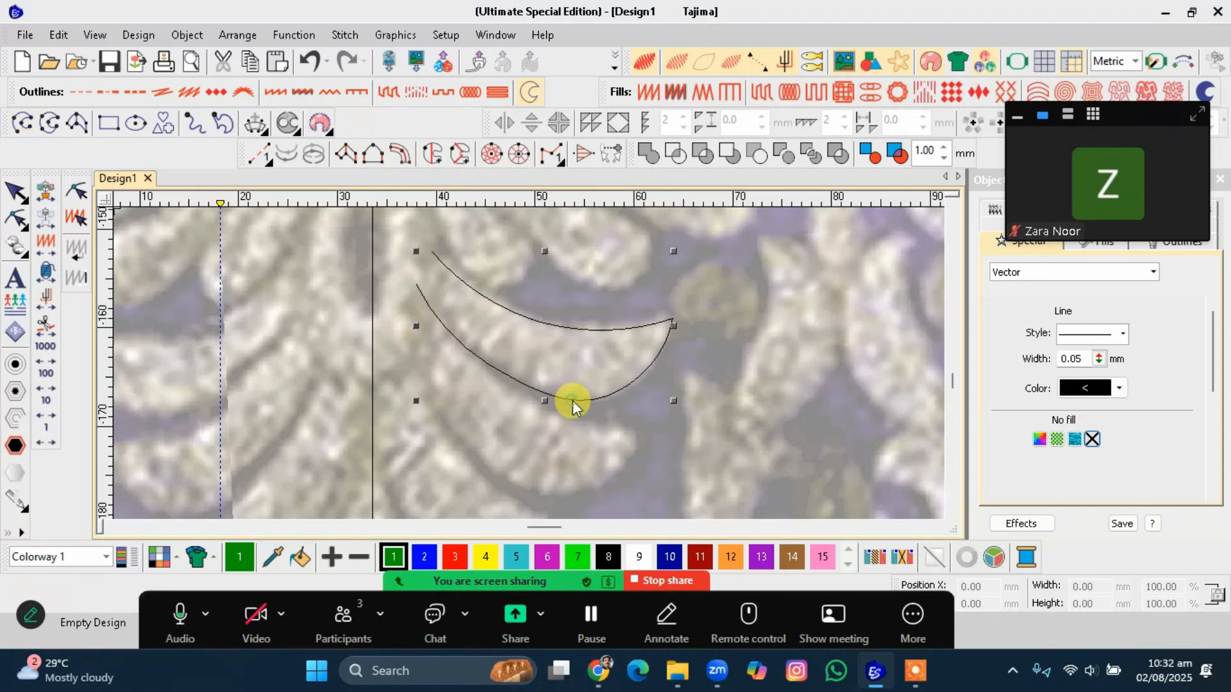
Reshape the crescent outline's points so its curves follow the leaf edges.
key(h)
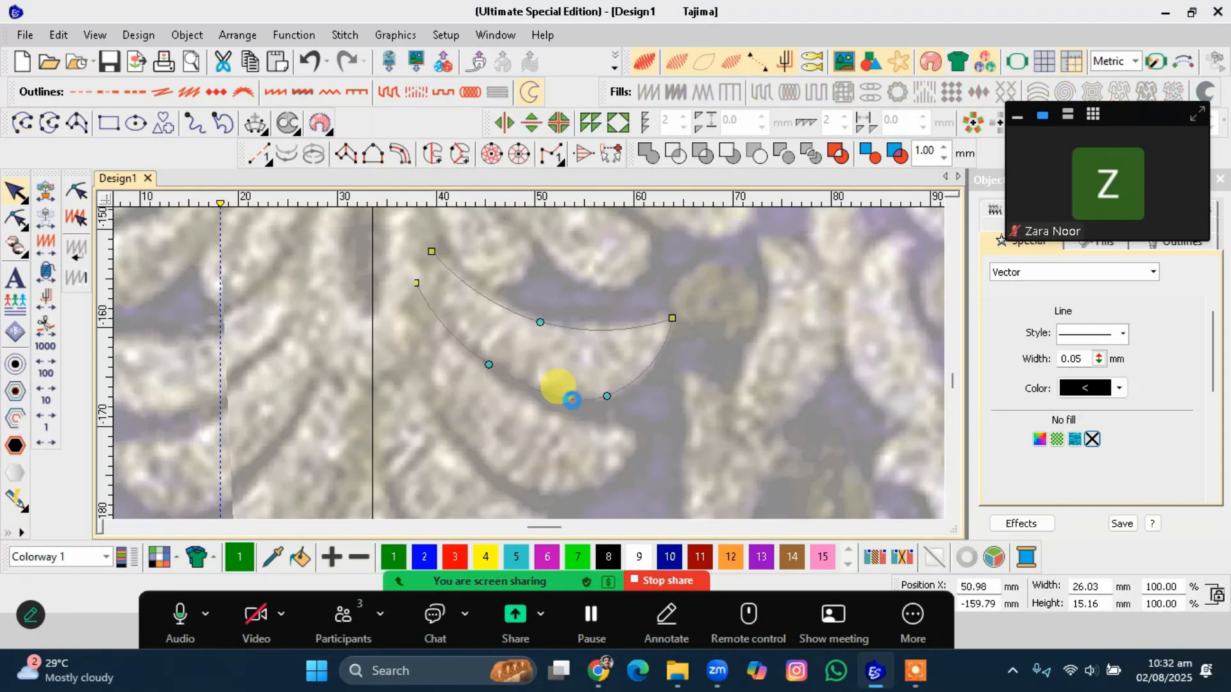
drag(541, 316, 545, 317)
drag(674, 319, 673, 309)
right_click(609, 397)
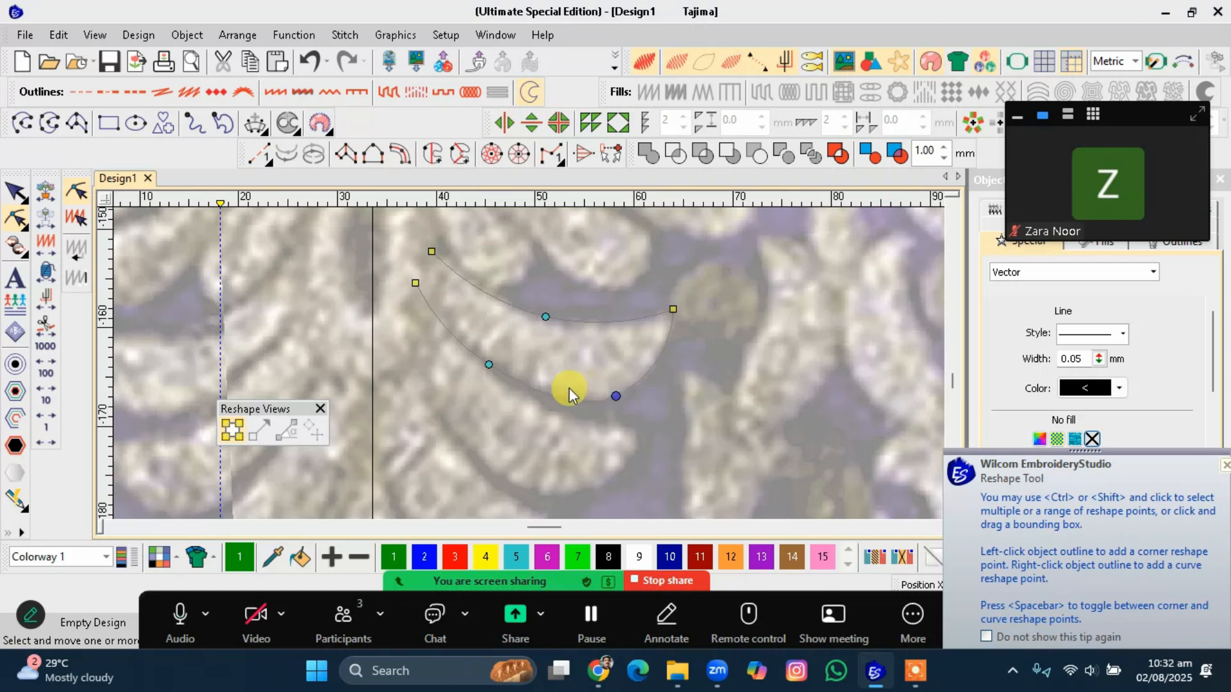
drag(488, 364, 491, 373)
drag(414, 285, 418, 273)
drag(616, 396, 613, 393)
key(Return)
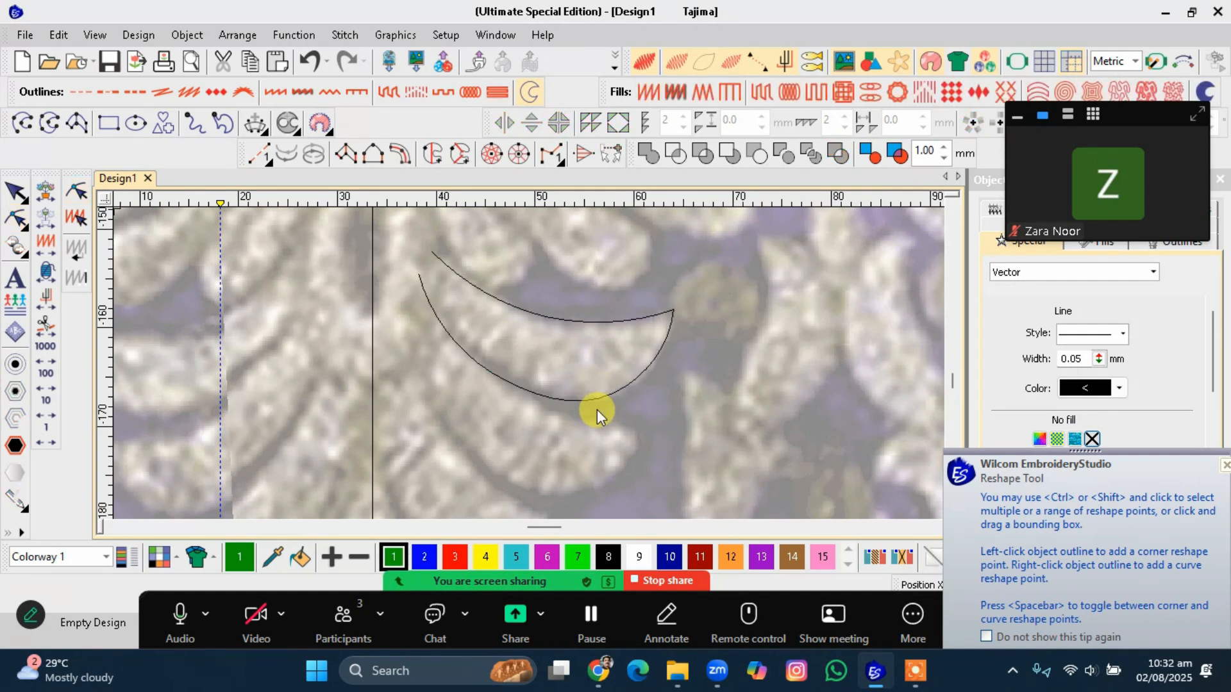
Measure the crescent's thickness at its widest point.
key(m)
drag(573, 320, 572, 402)
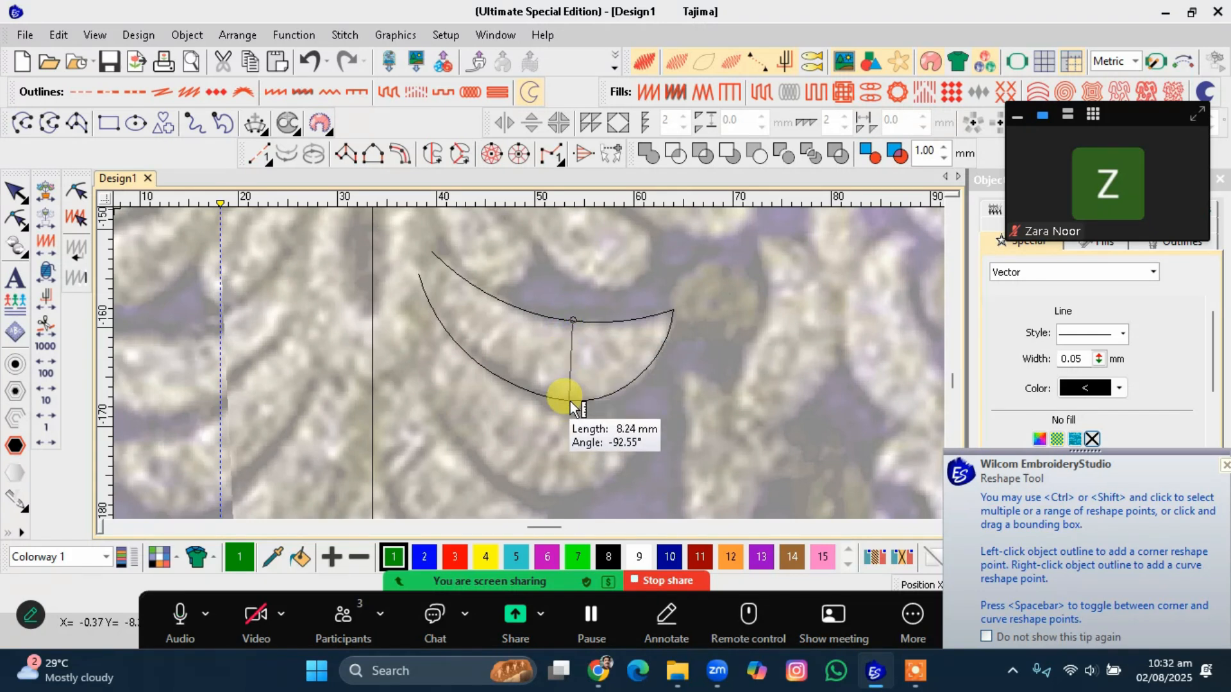
drag(569, 403, 570, 402)
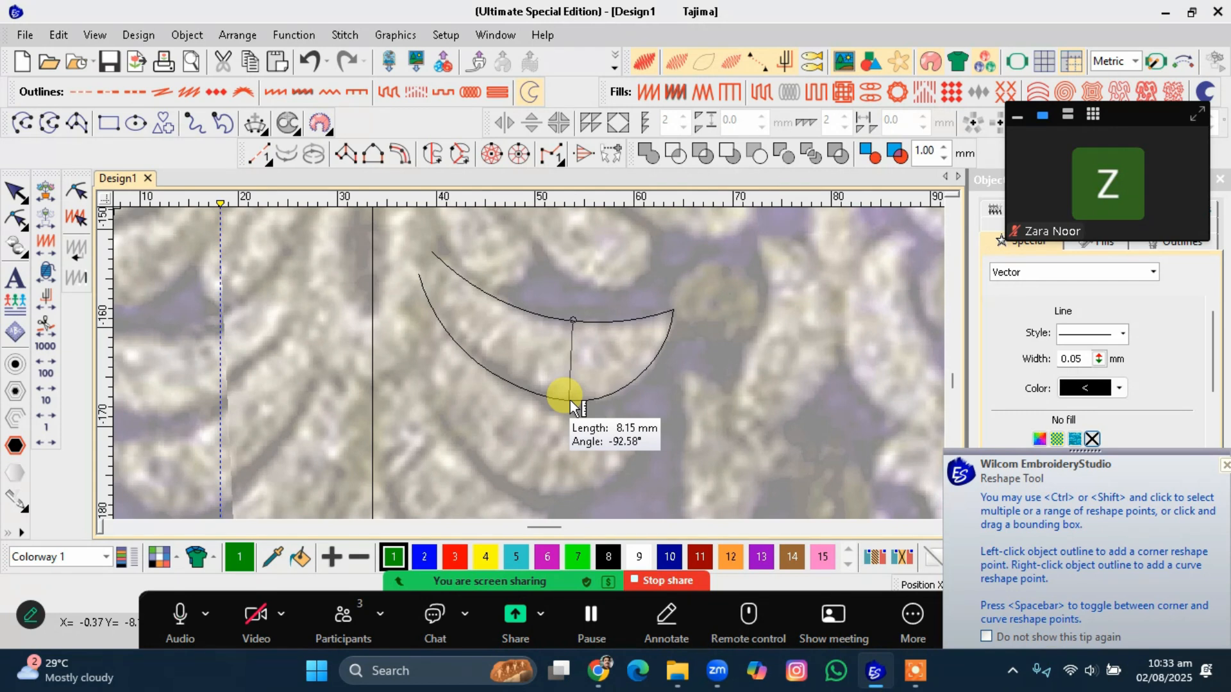
drag(570, 402, 949, 419)
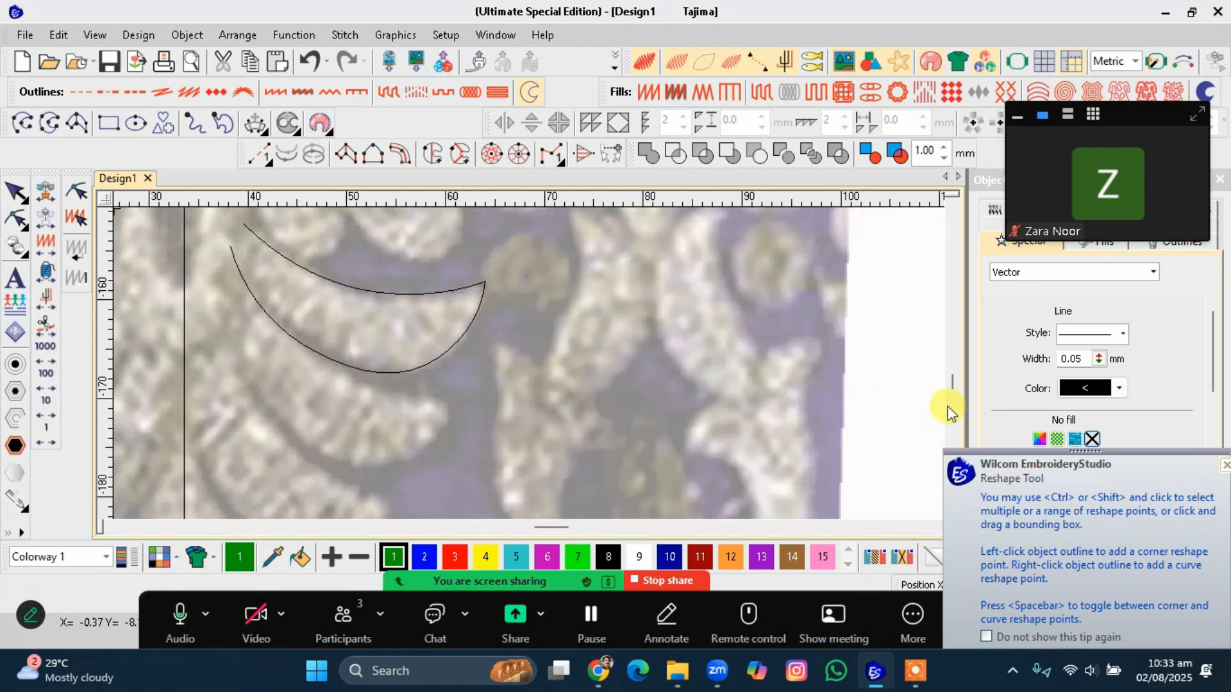
scroll(436, 382, down, 2)
scroll(517, 350, up, 1)
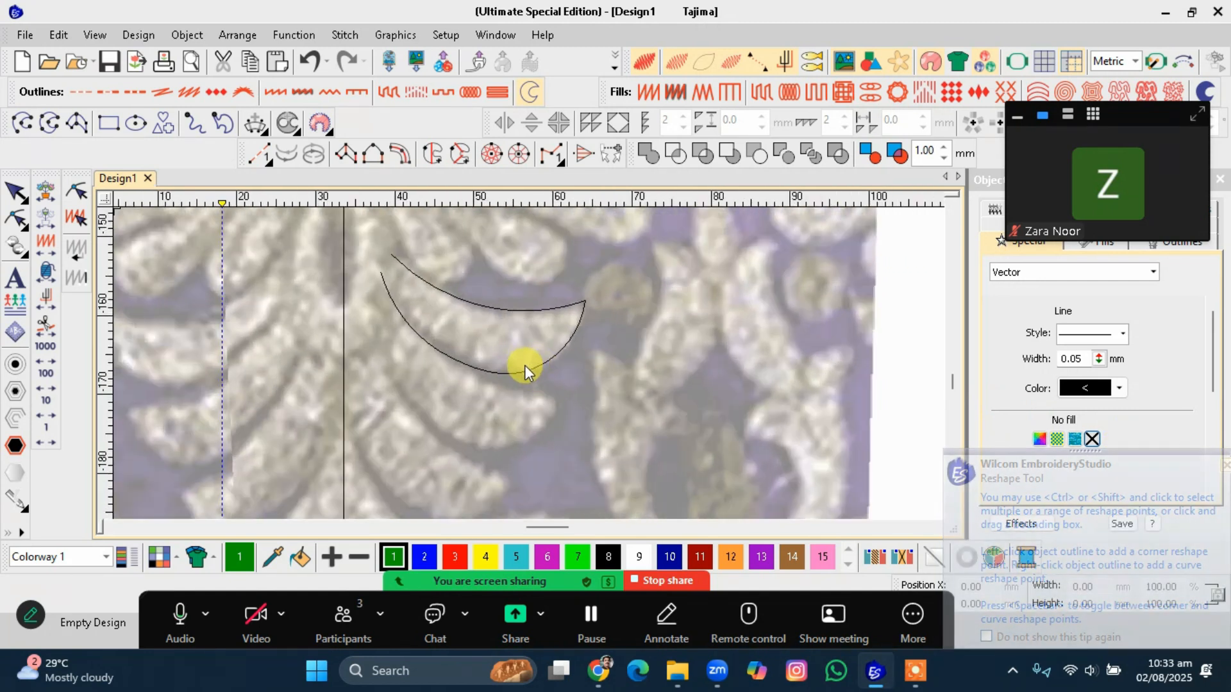
Choose Satin fill and thread colour 14 as the current digitizing settings.
click(582, 295)
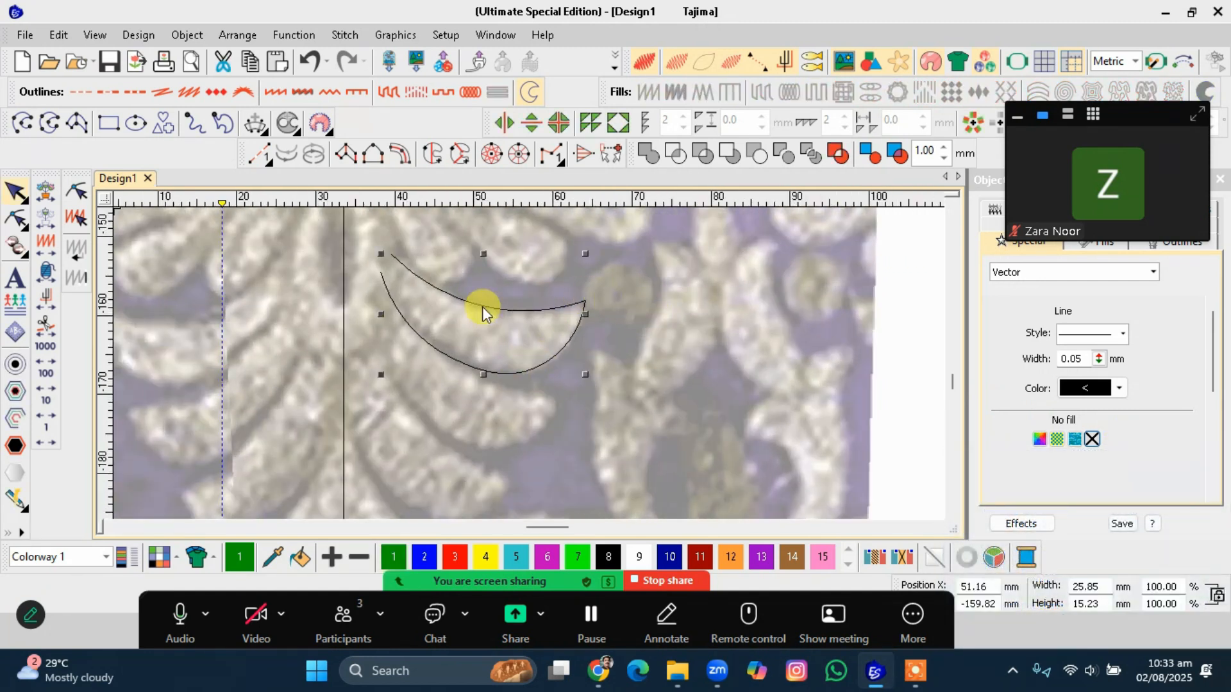
click(425, 226)
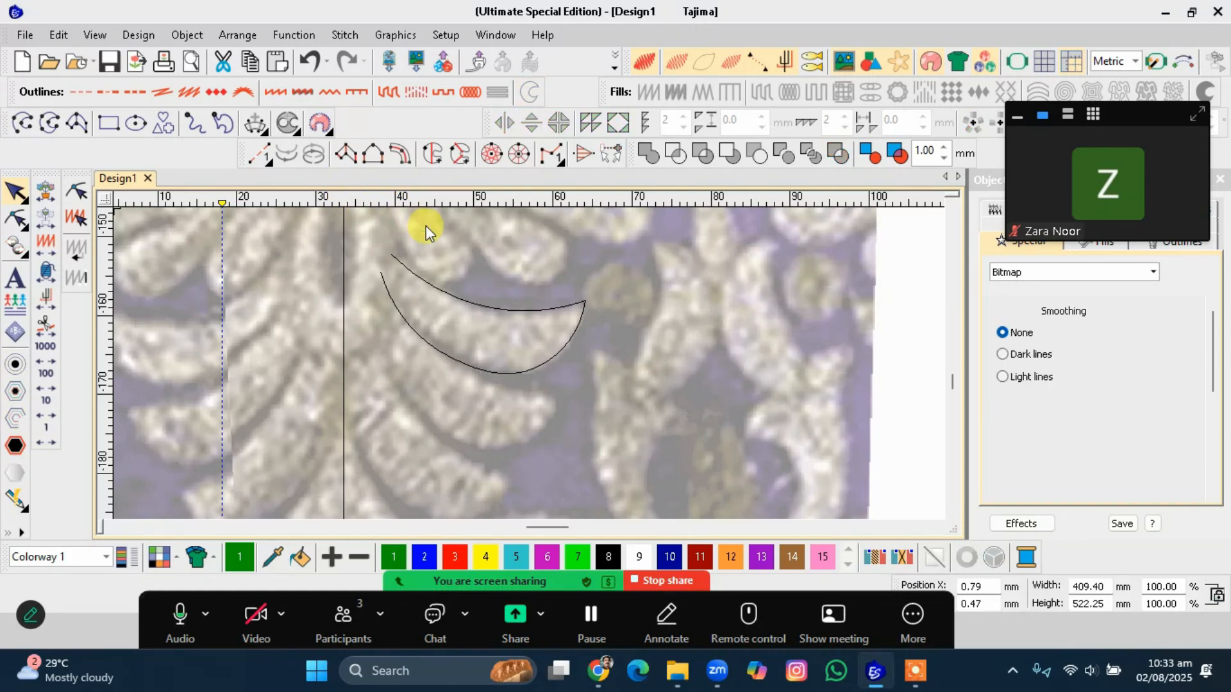
click(1015, 116)
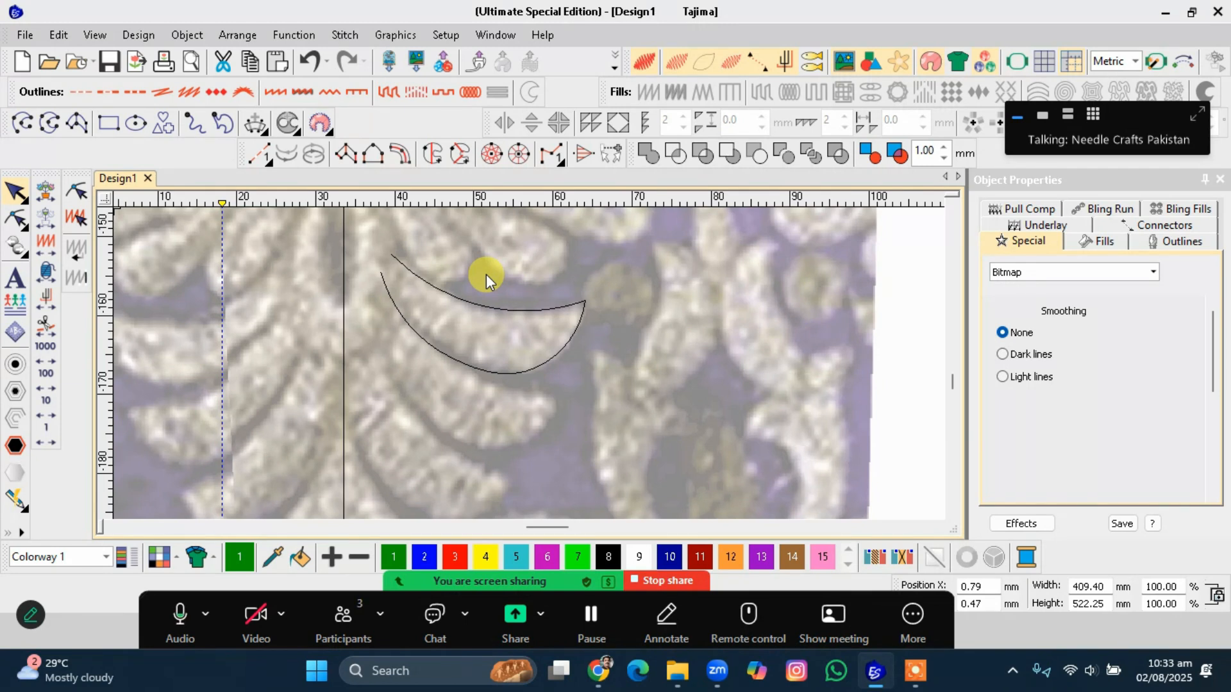
click(514, 230)
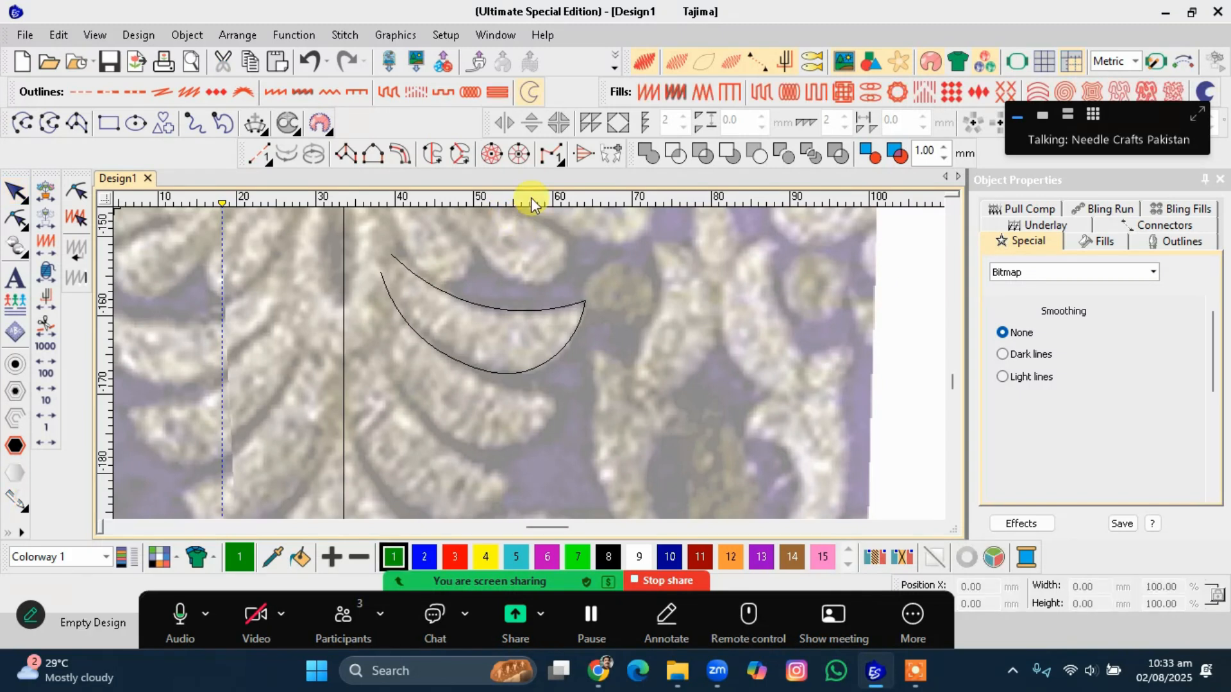
click(648, 92)
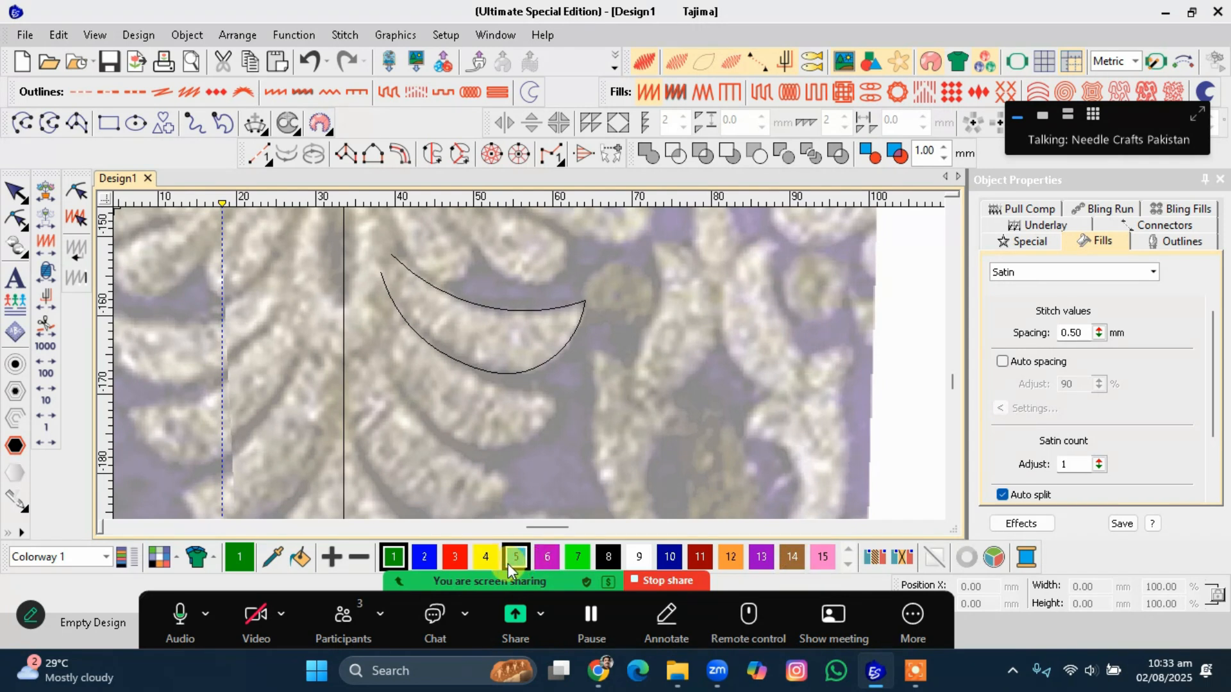
click(788, 555)
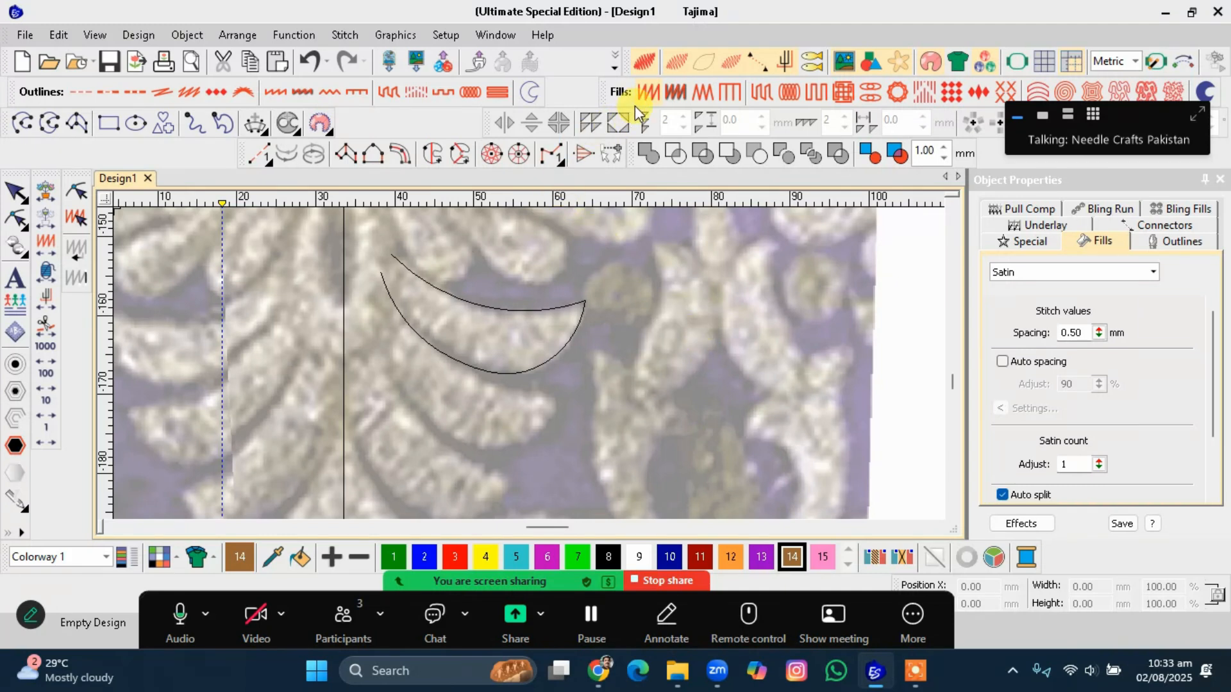
Set satin spacing to 0.65 mm, satin count to 1 and auto-split length to 6 mm.
click(1070, 333)
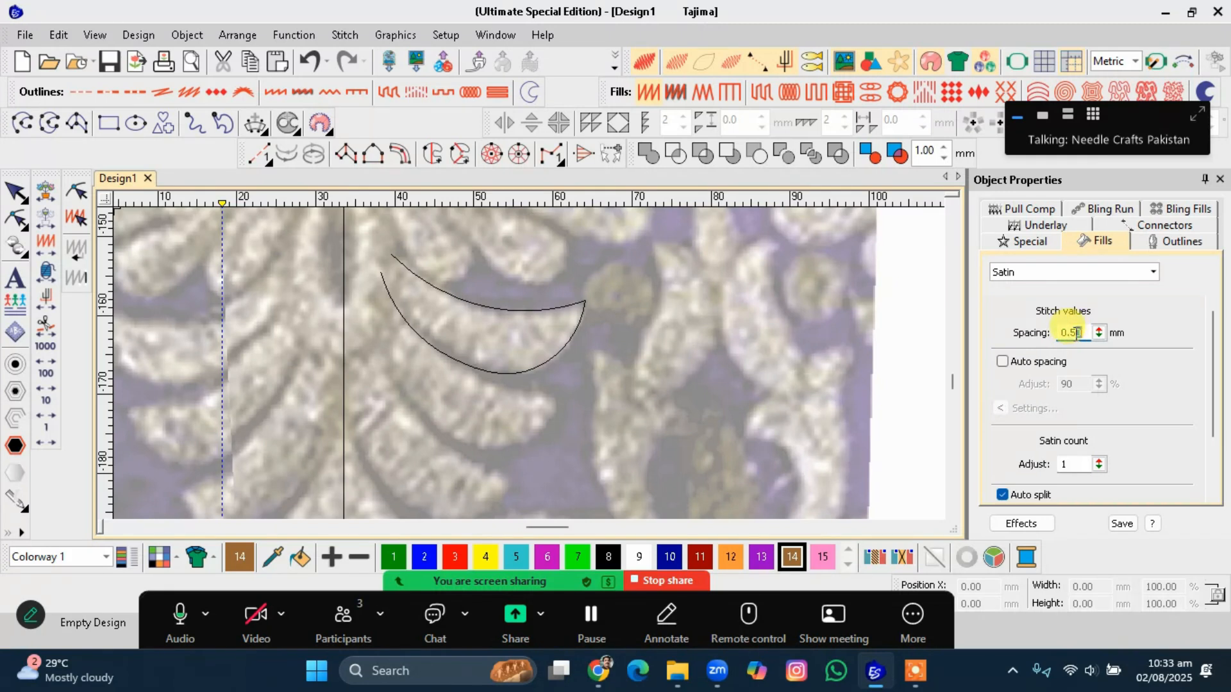
drag(1069, 332, 1085, 333)
text(65)
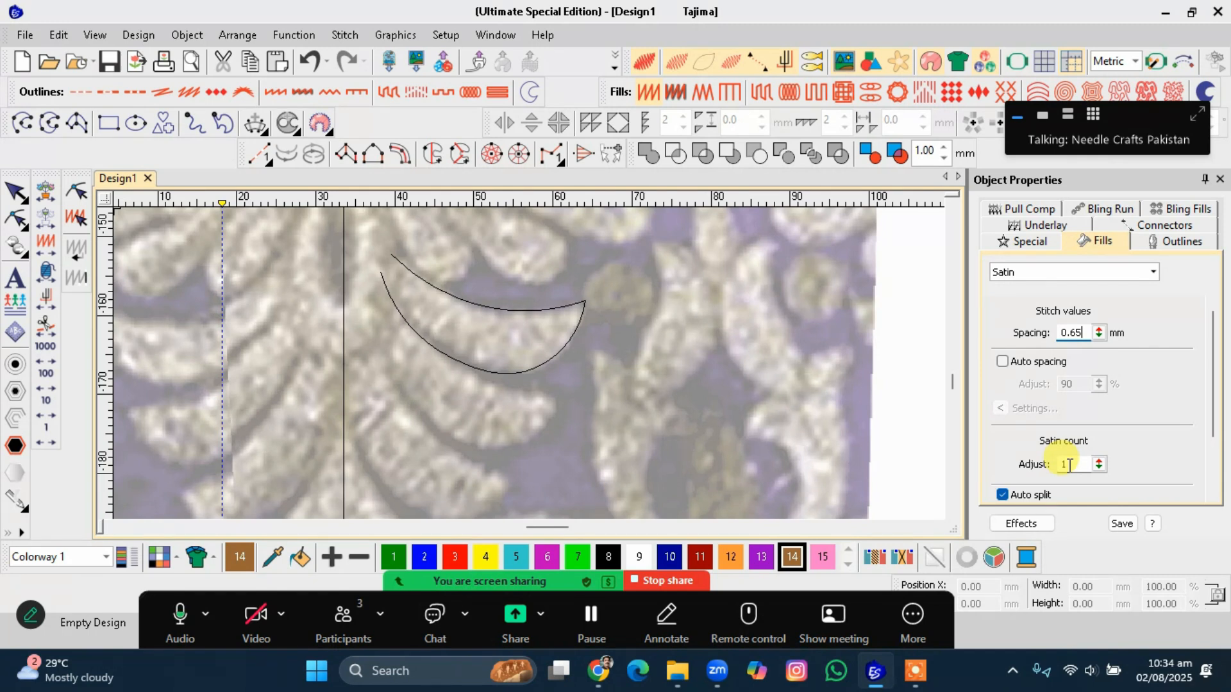
drag(1100, 463, 1030, 474)
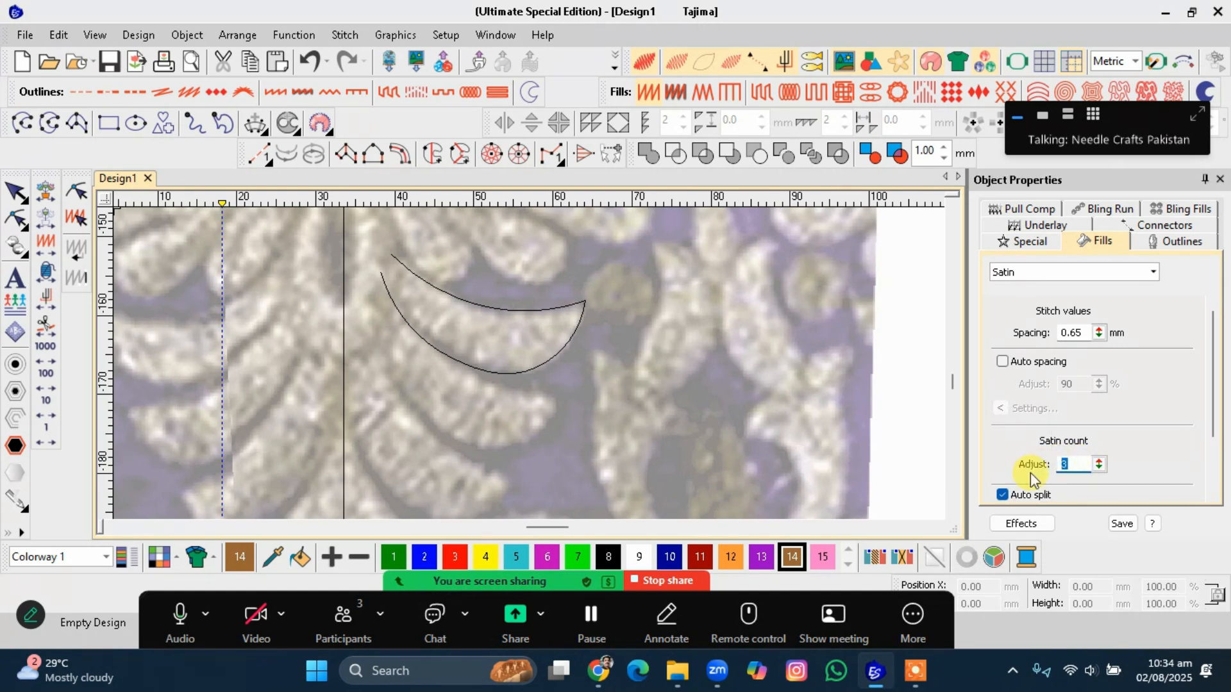
text(1)
drag(1212, 384, 1211, 436)
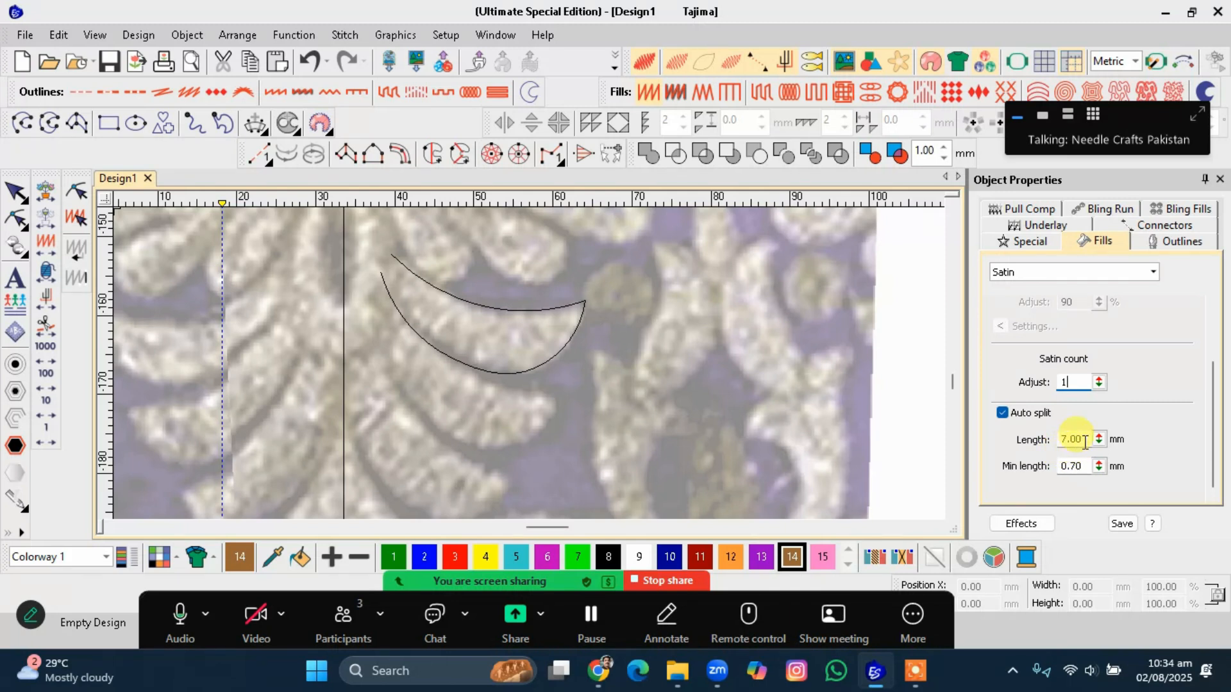
drag(1084, 441, 1061, 442)
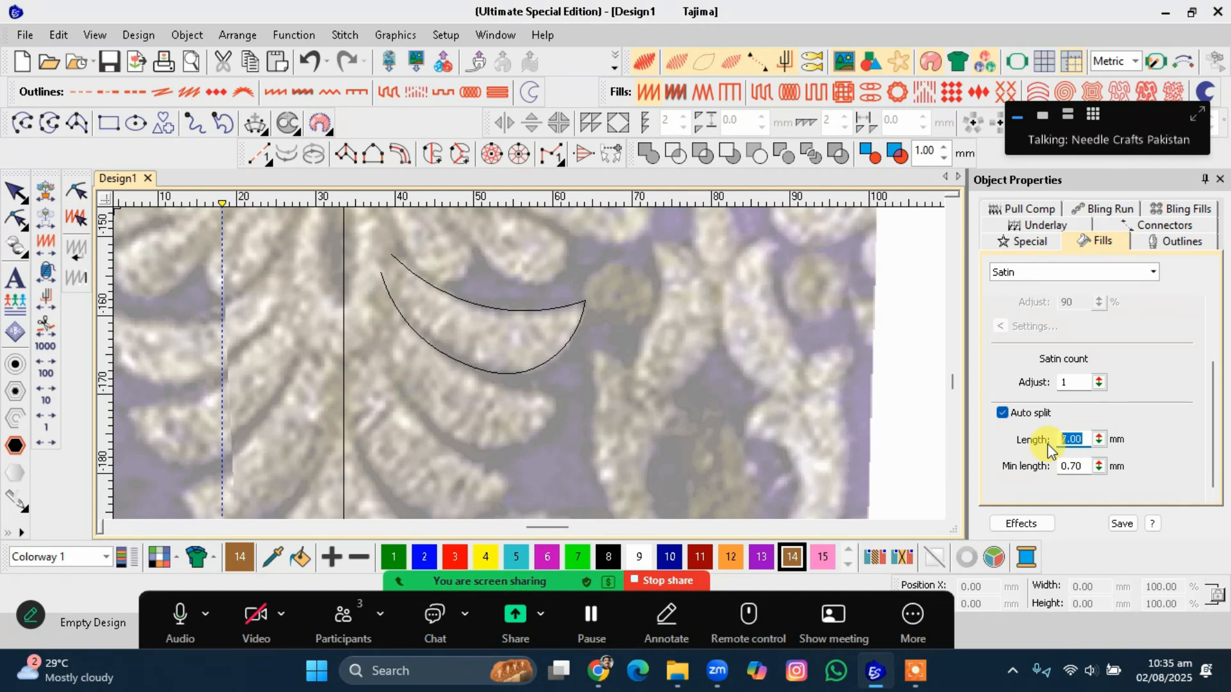
text(6)
click(743, 401)
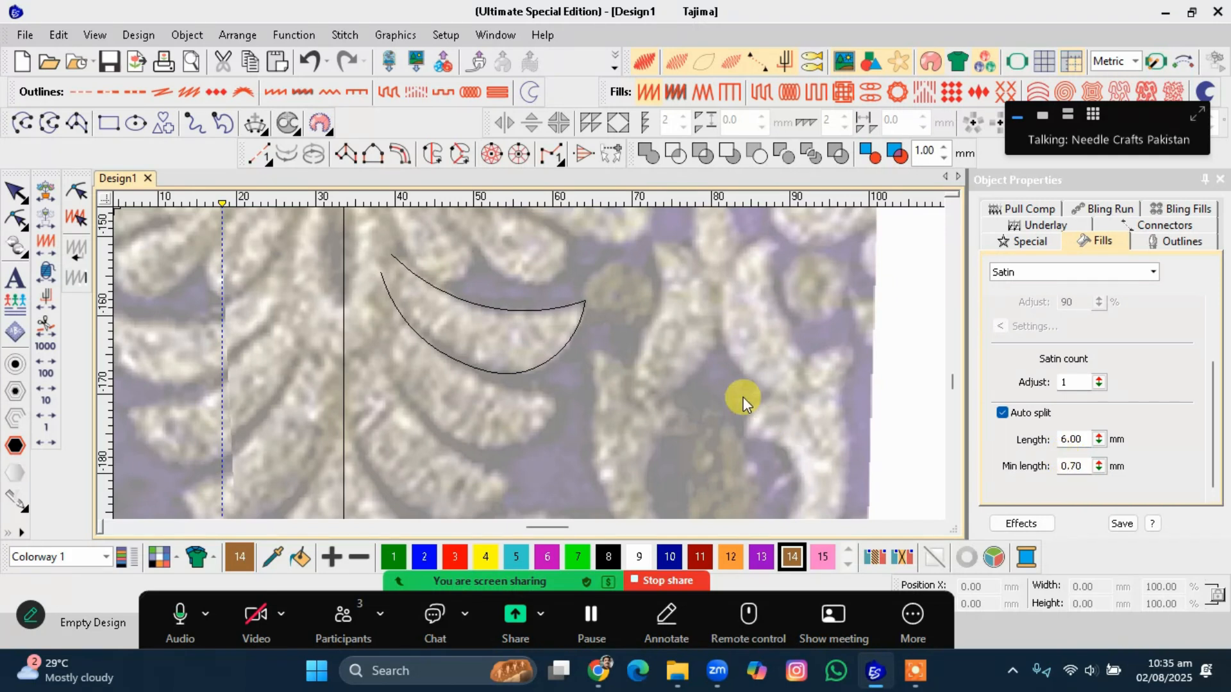
Digitize a thin curved outline along the leaf tip above the crescent.
click(581, 299)
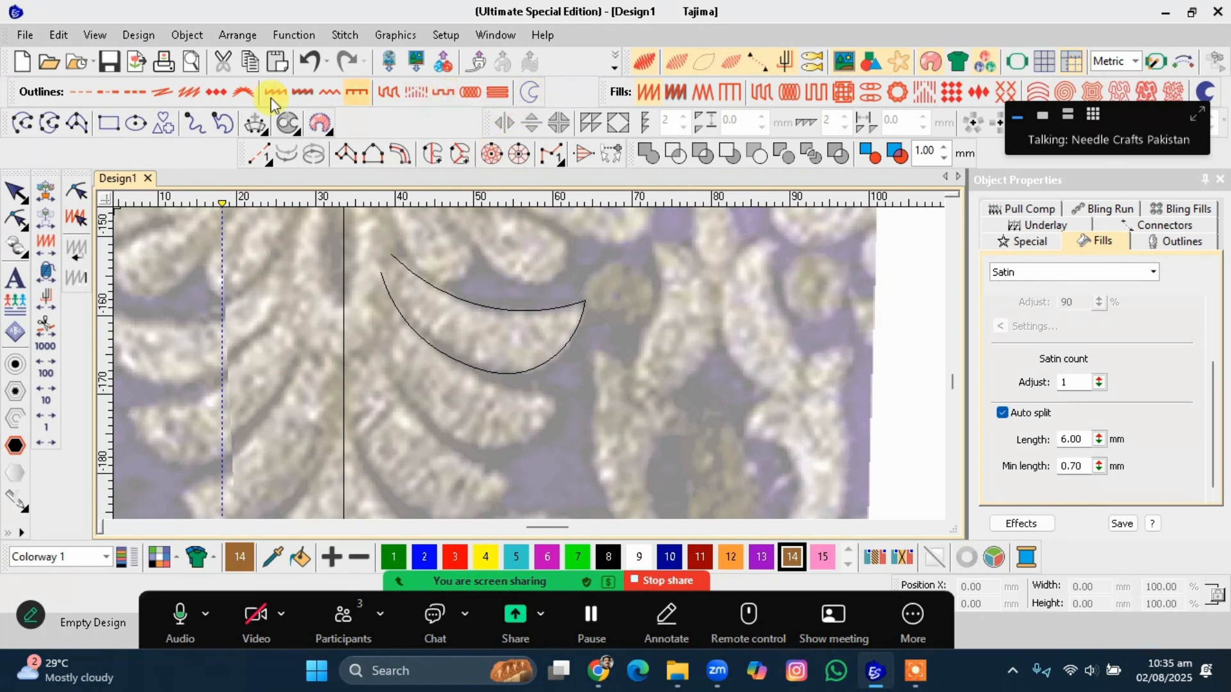
click(22, 122)
click(499, 264)
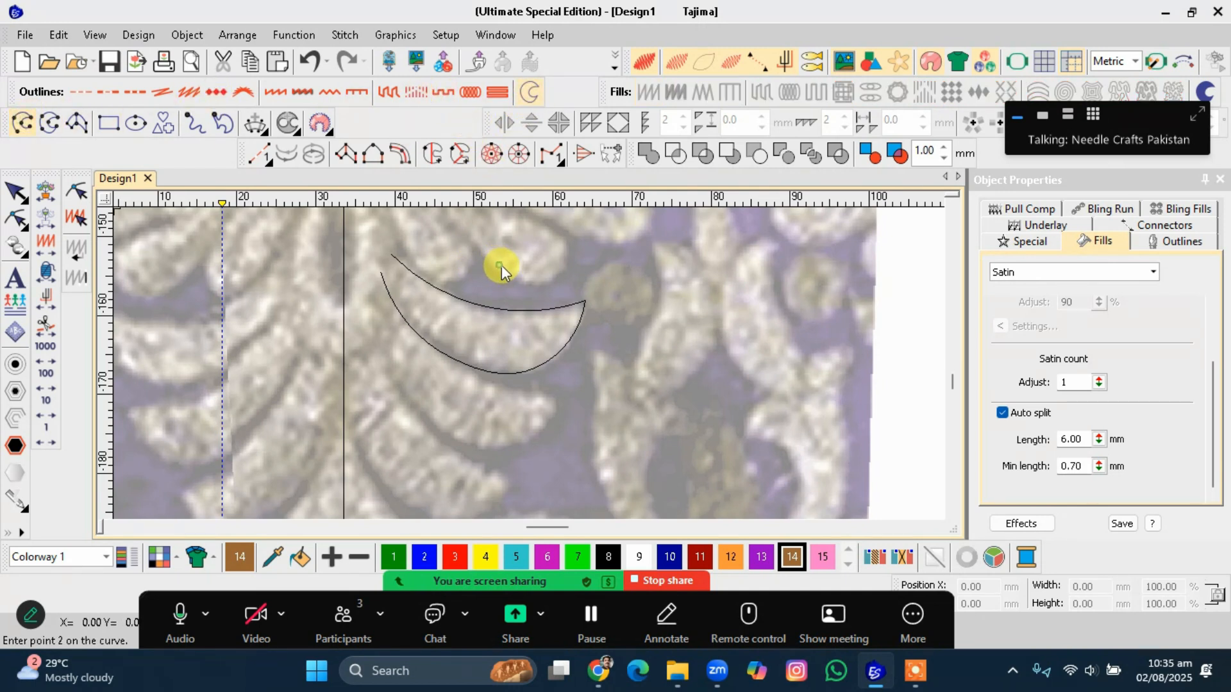
click(608, 244)
click(592, 256)
click(551, 273)
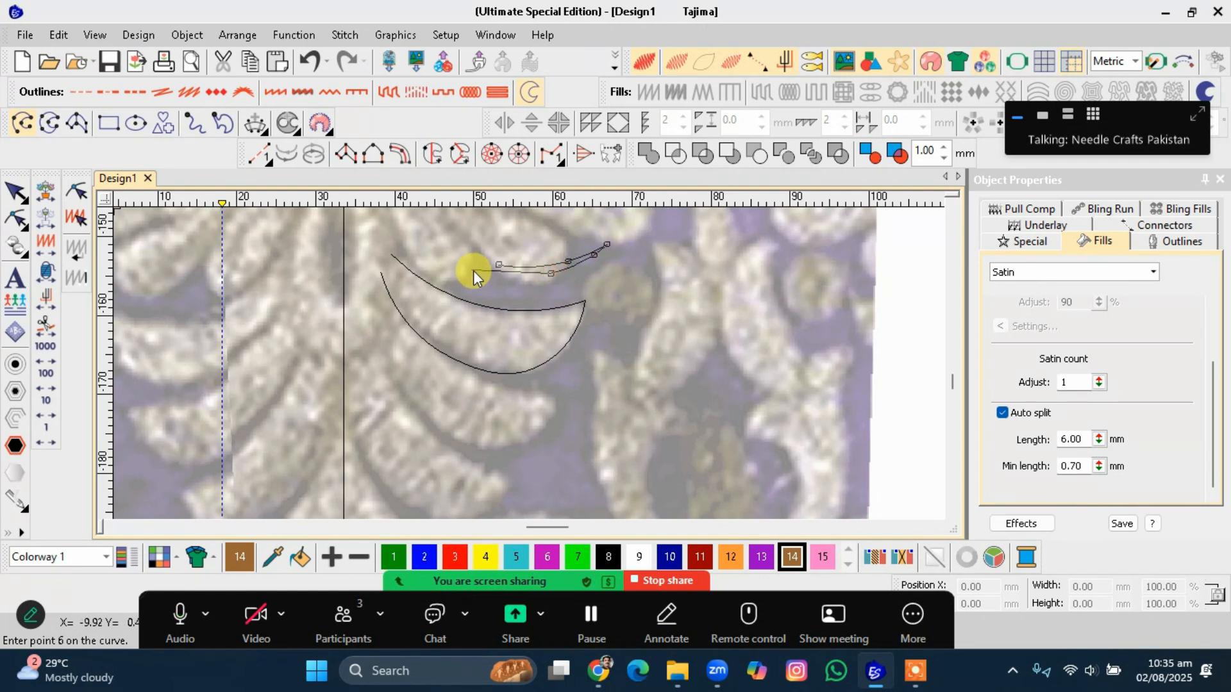
click(503, 271)
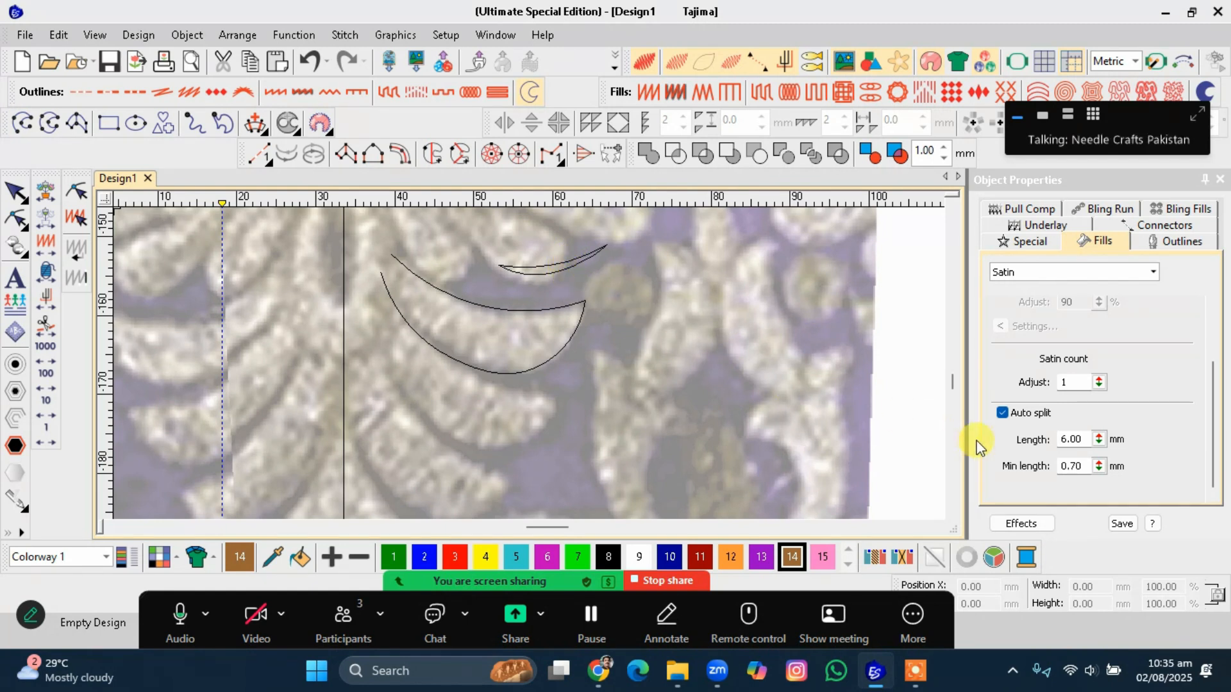
Set the auto-split minimum length to 0.4 mm.
drag(1090, 465, 1021, 468)
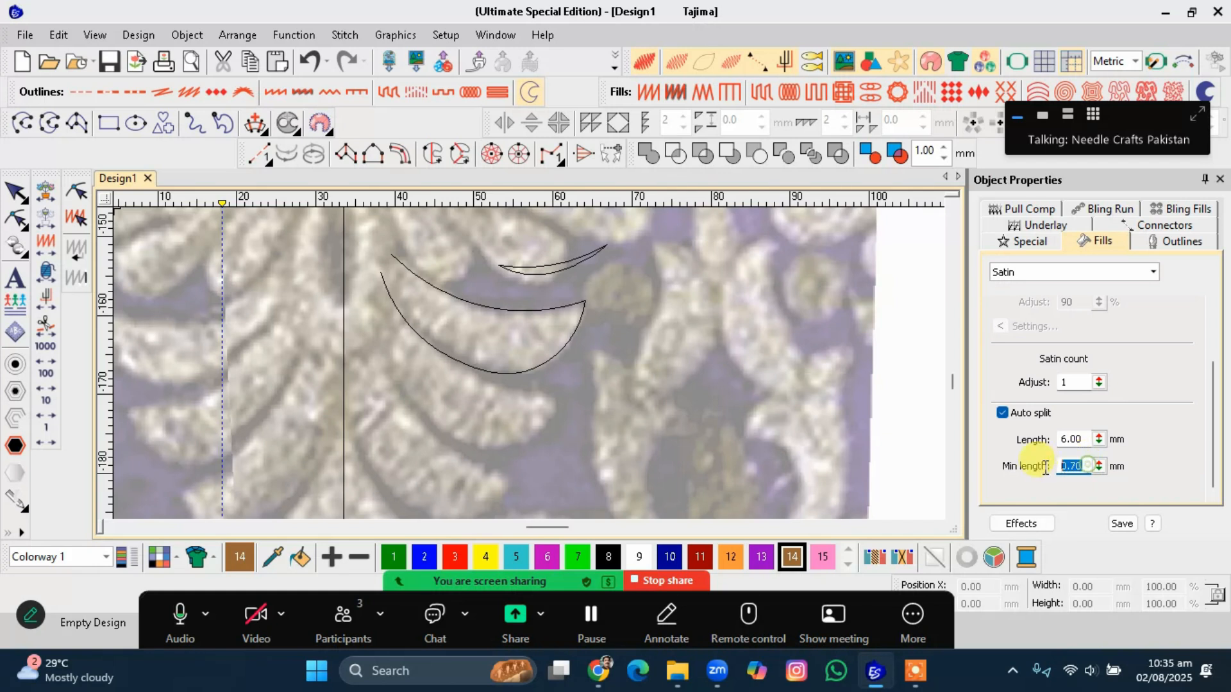
text(1)
click(1021, 467)
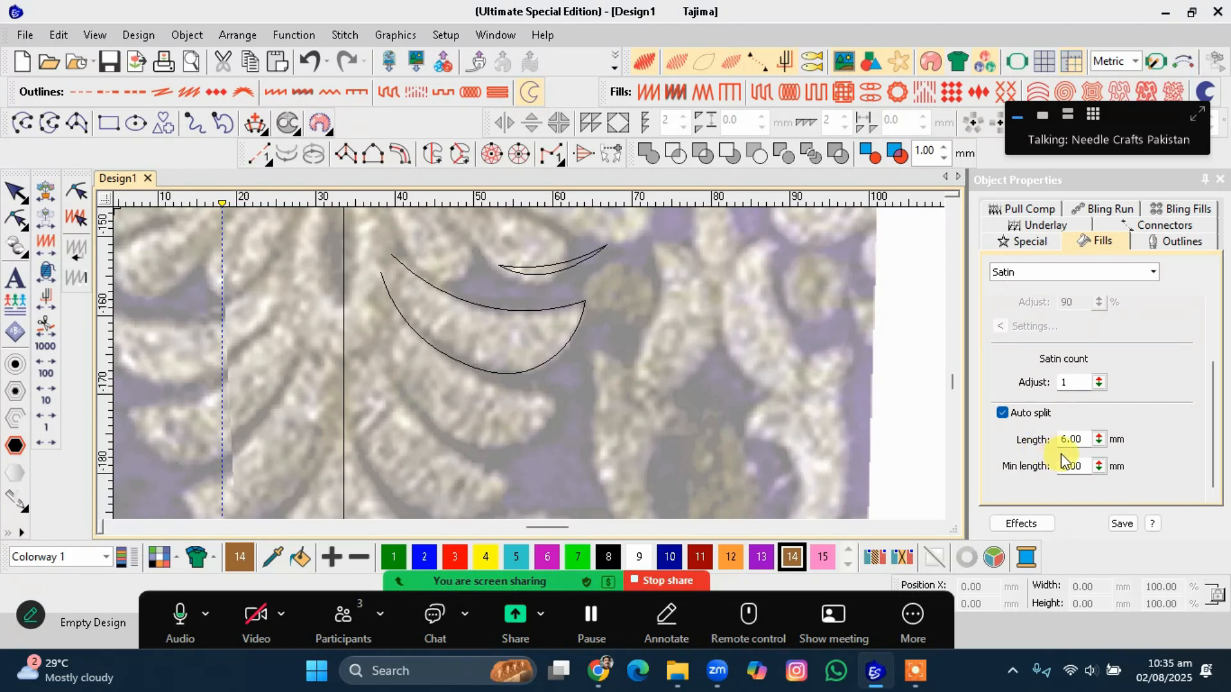
double_click(1082, 466)
text(.4)
key(Return)
Set the auto-split length to 3 mm.
click(1077, 439)
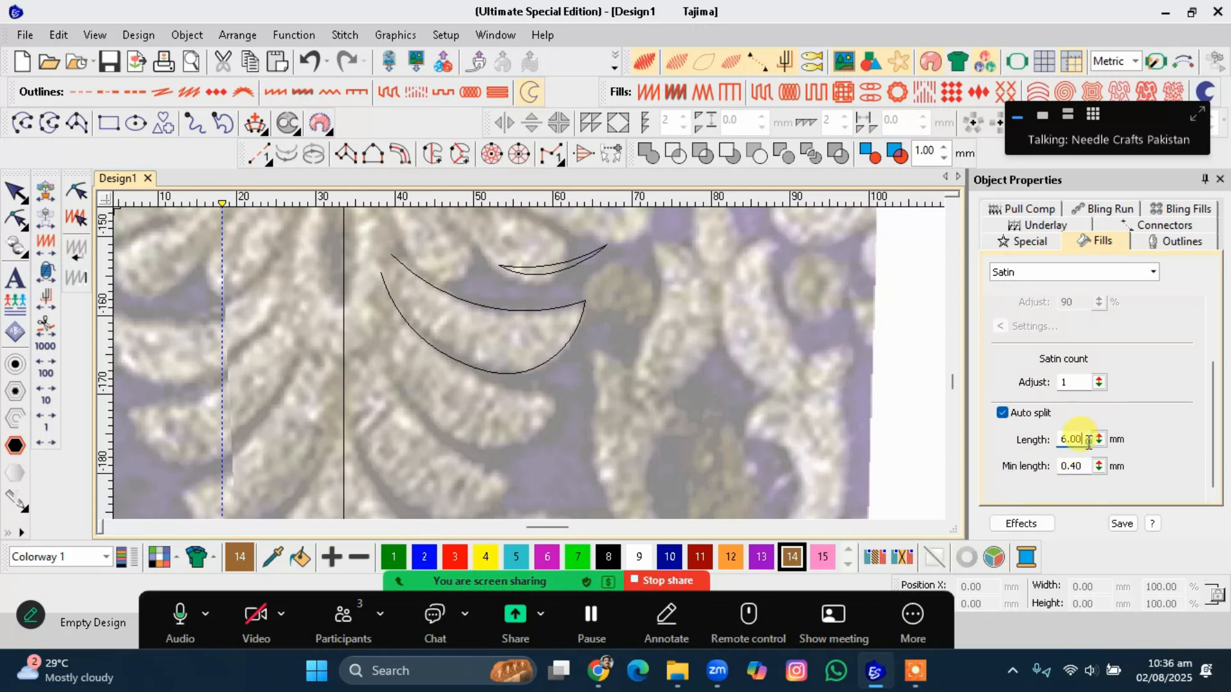
text(.)
click(1065, 439)
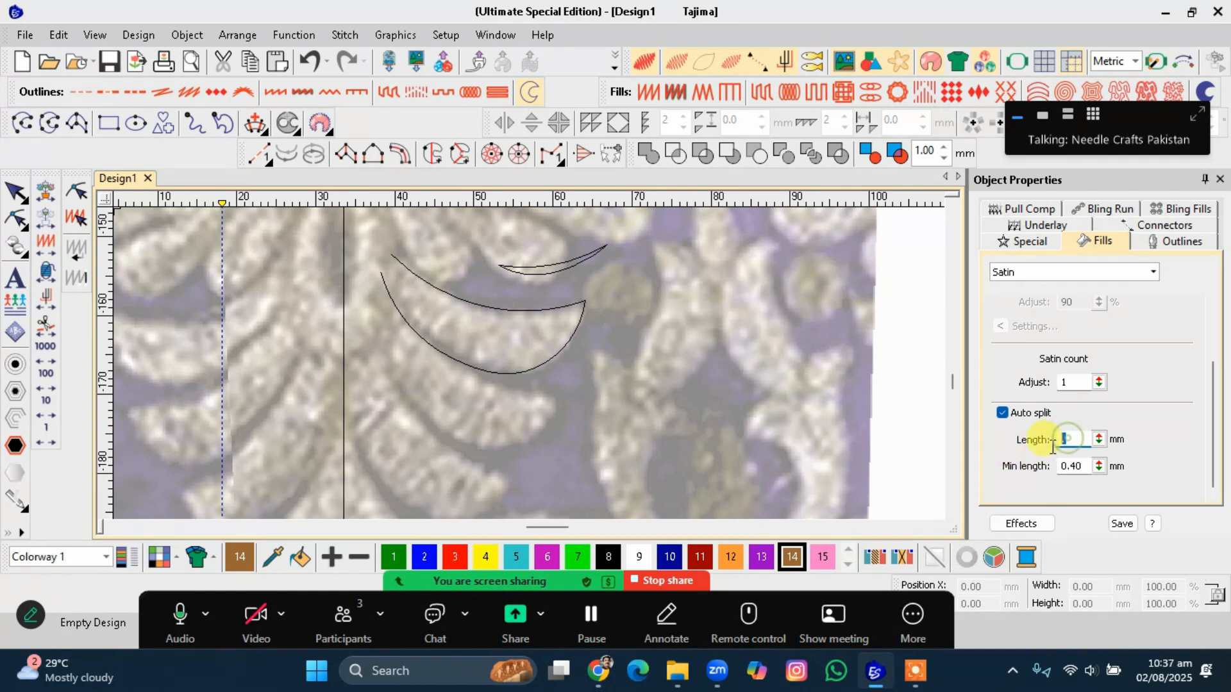
text(3)
key(Return)
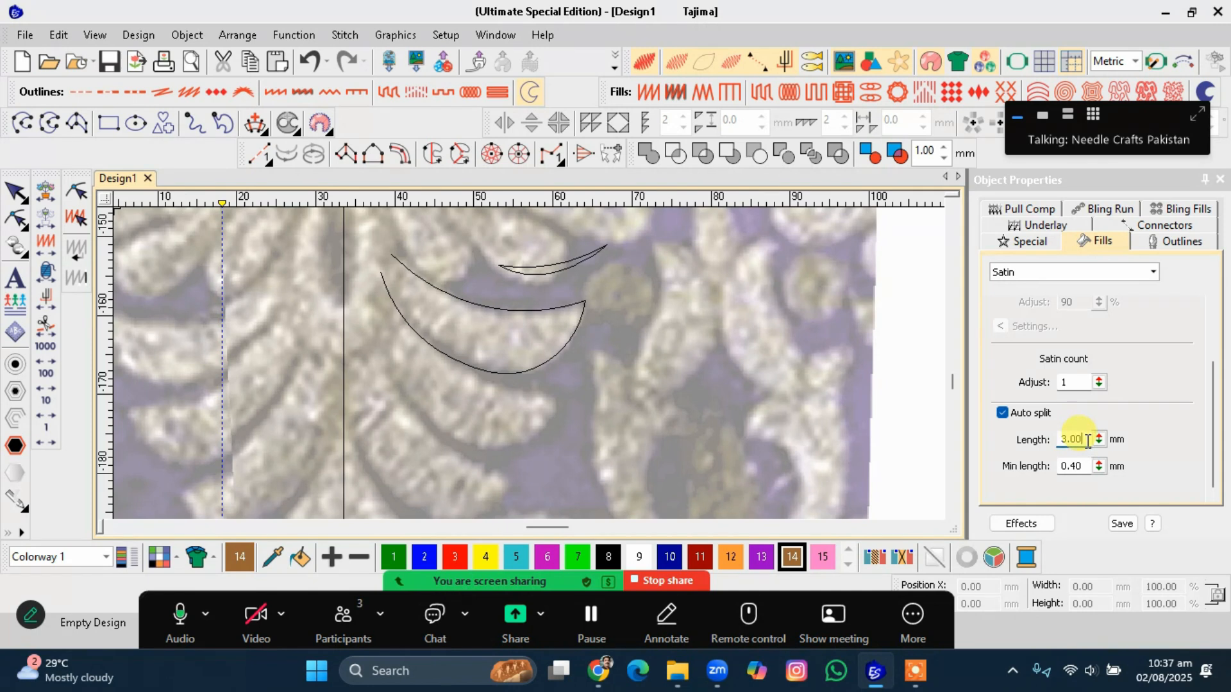
Set the auto-split length to 4 mm.
double_click(1076, 442)
text(4)
key(Return)
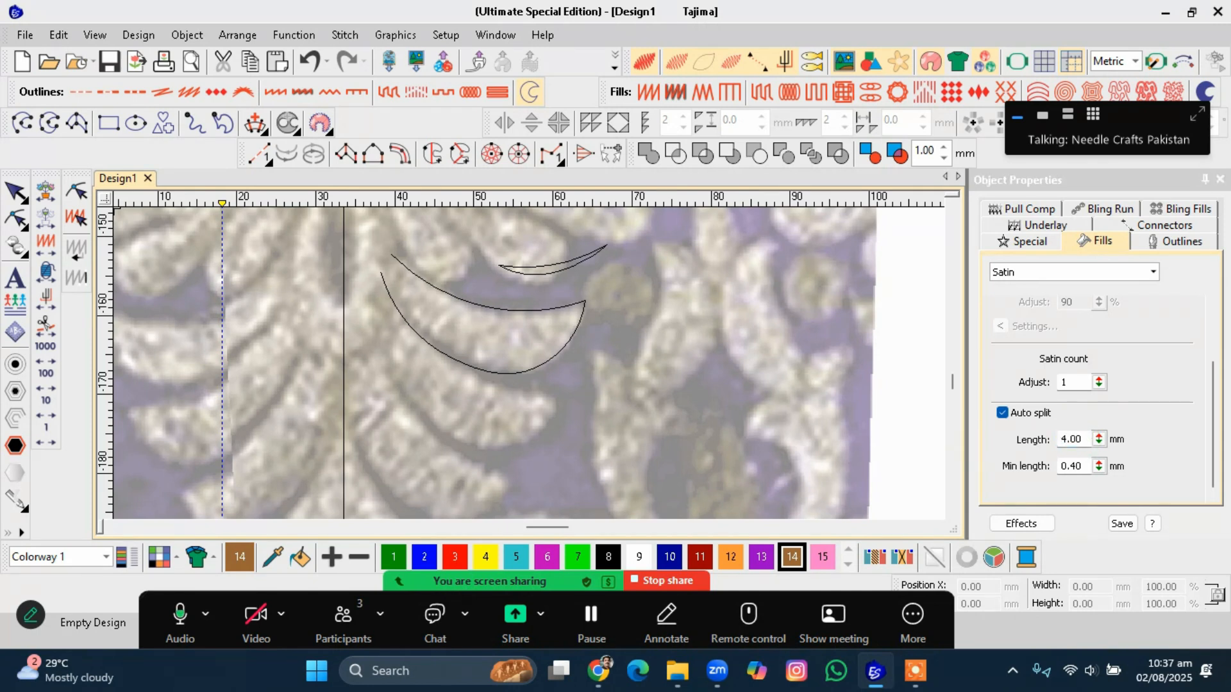
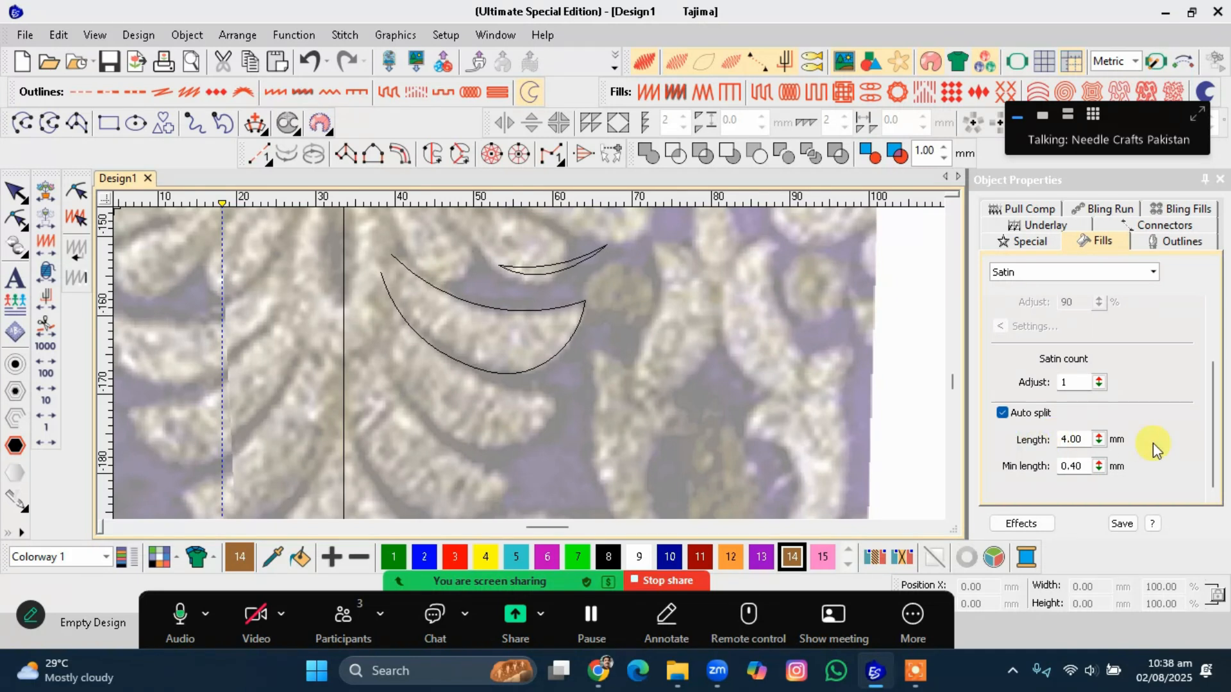
Set the auto-split length to 6 mm and the minimum length to 0.8 mm.
double_click(1069, 440)
text(6)
click(1073, 472)
double_click(1070, 466)
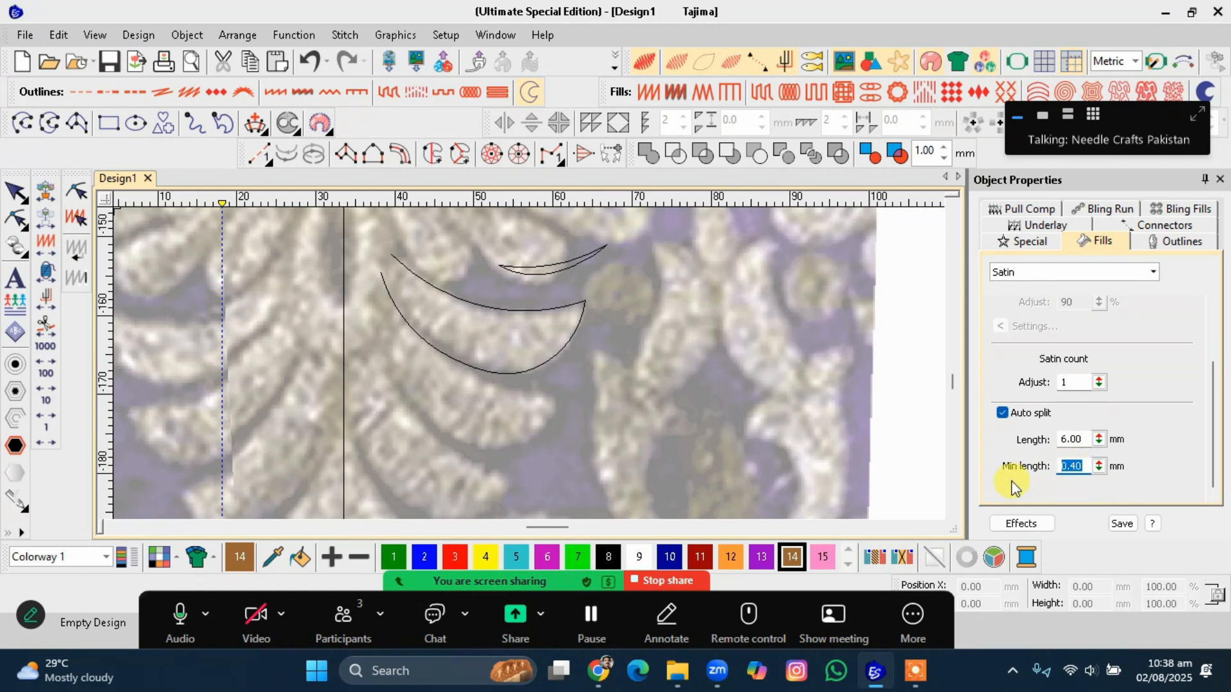
text(.8)
key(Return)
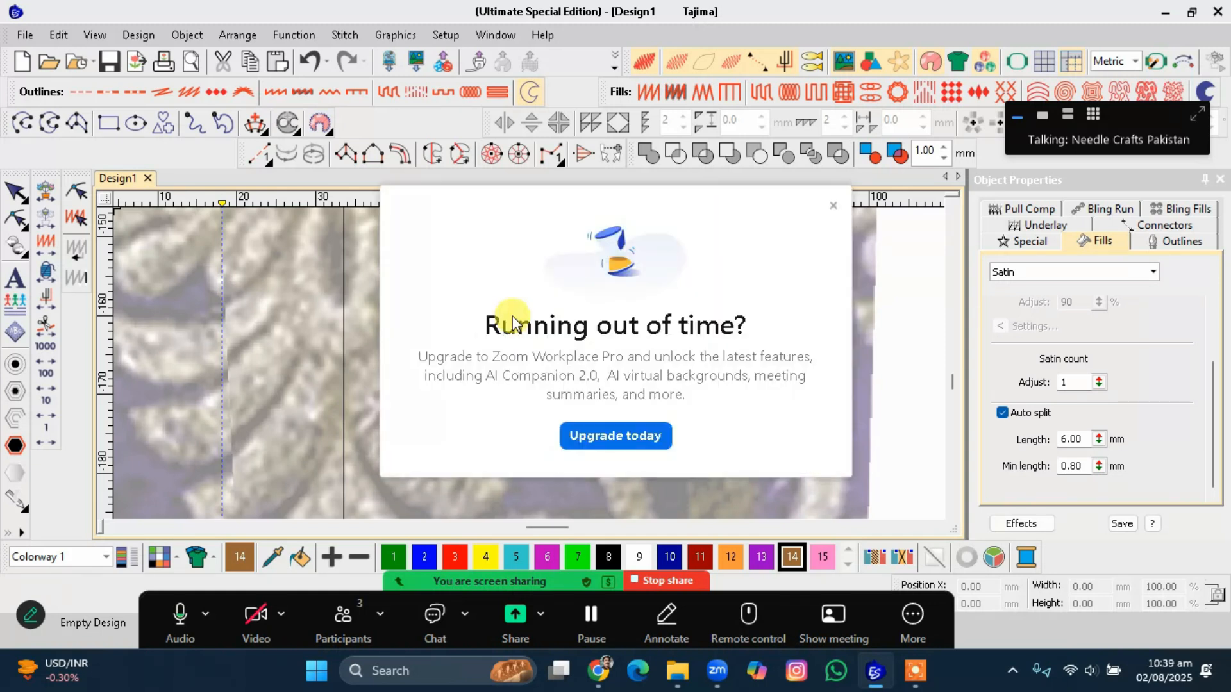
Place a copy of the crescent outline just below the original crescent.
click(834, 211)
drag(516, 375, 488, 462)
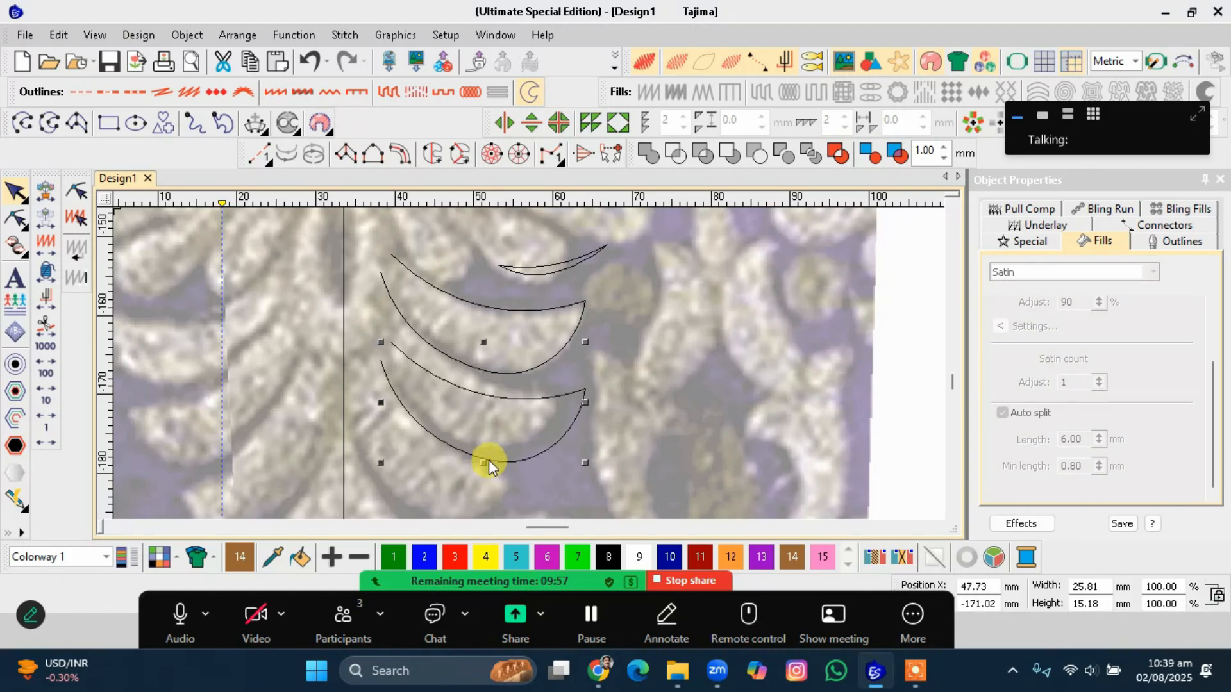
click(526, 365)
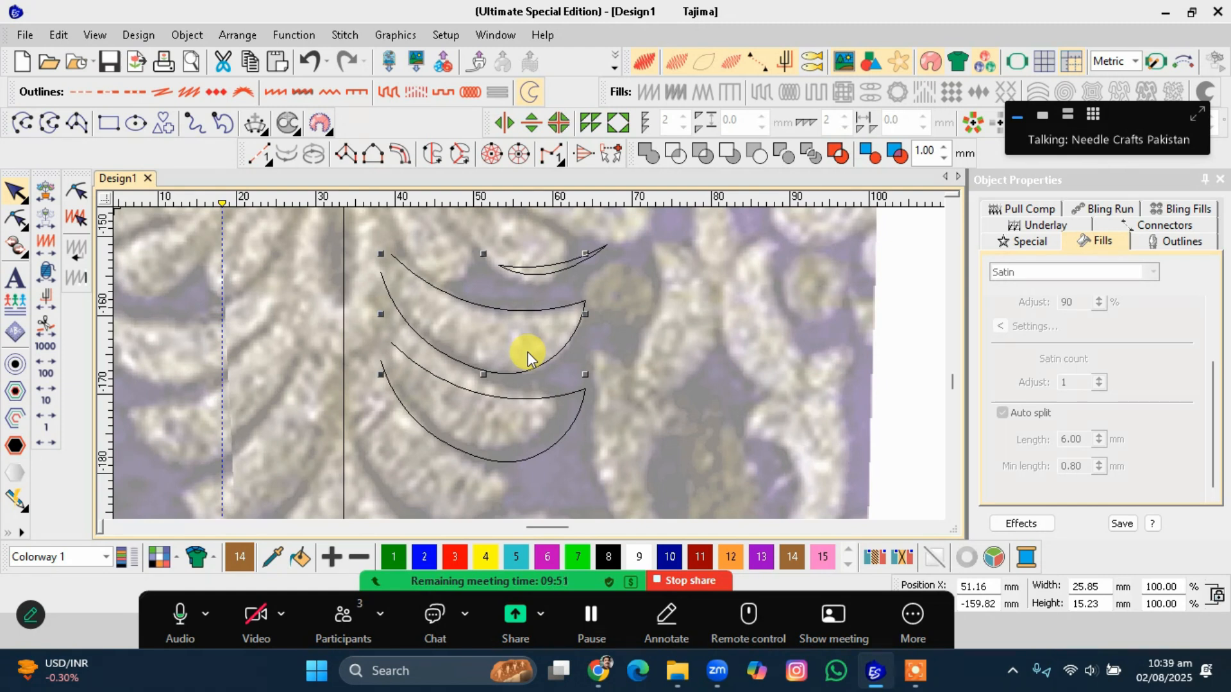
click(508, 349)
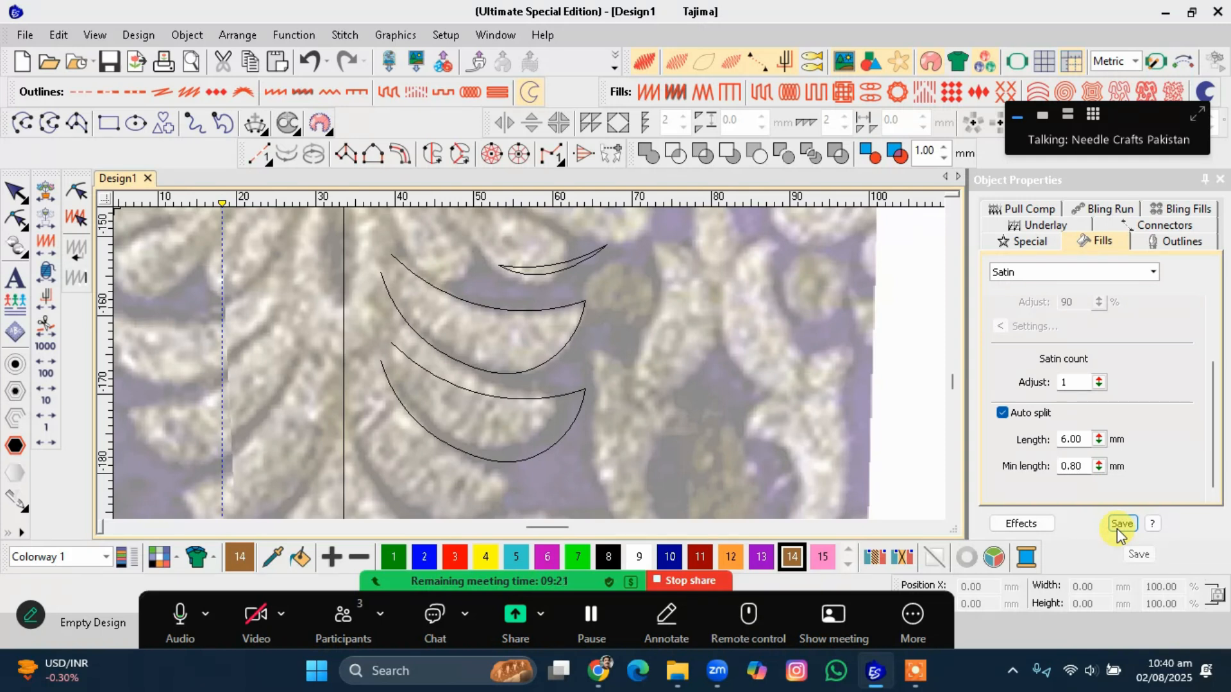
click(545, 359)
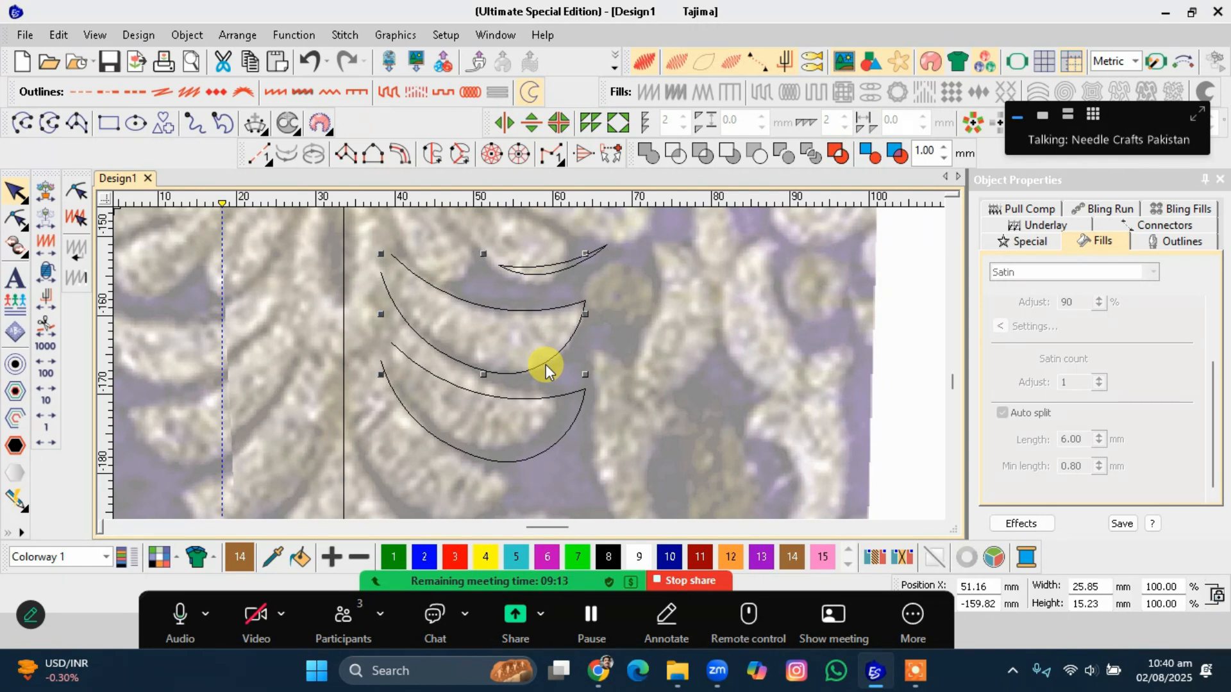
click(544, 366)
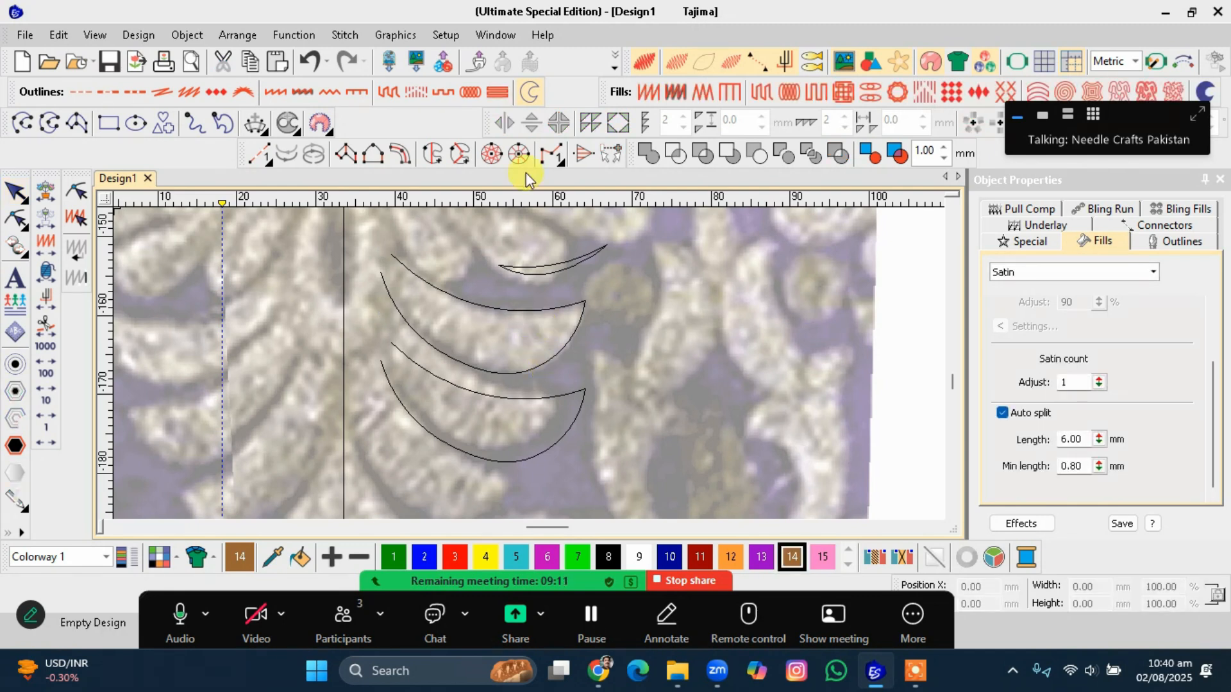
Open the Stitch Effects toolbar and position it over the lower part of the canvas.
click(398, 36)
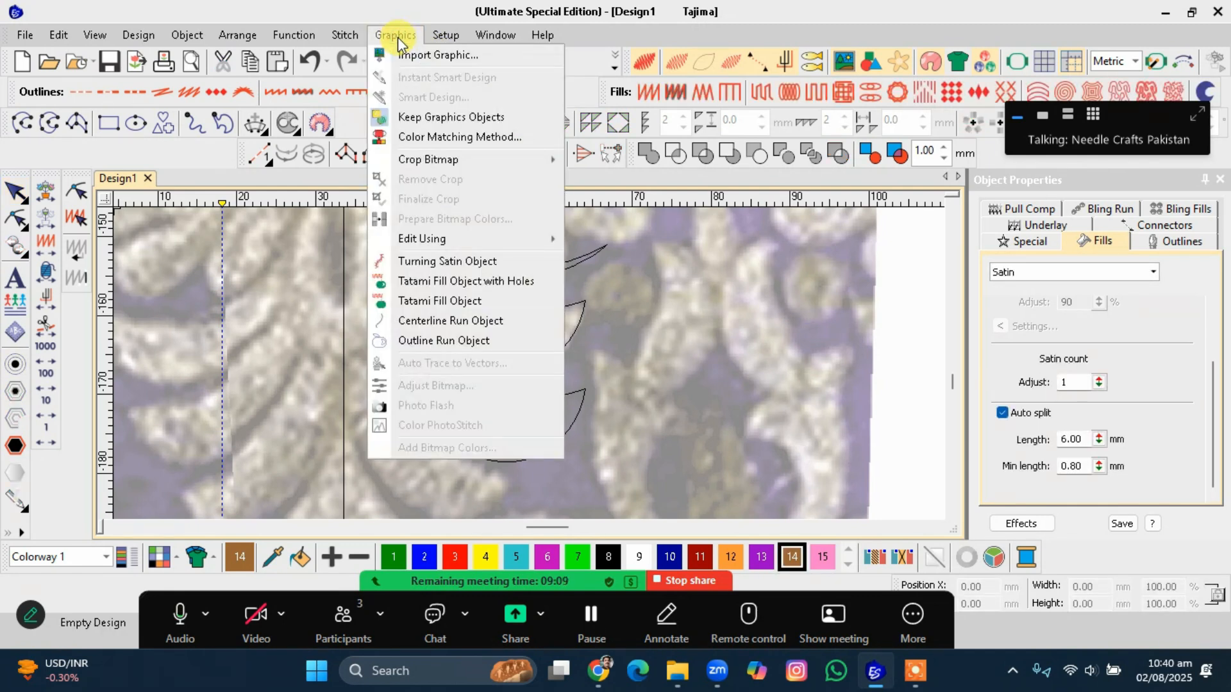
mouse_move(477, 39)
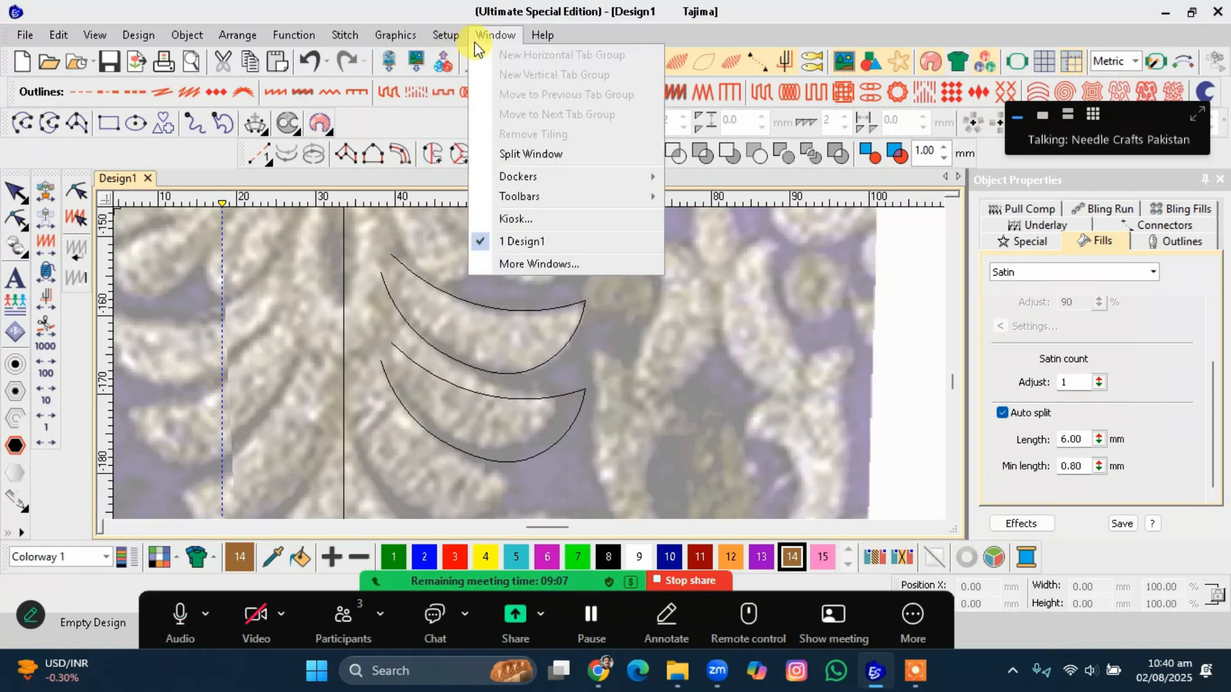
mouse_move(531, 197)
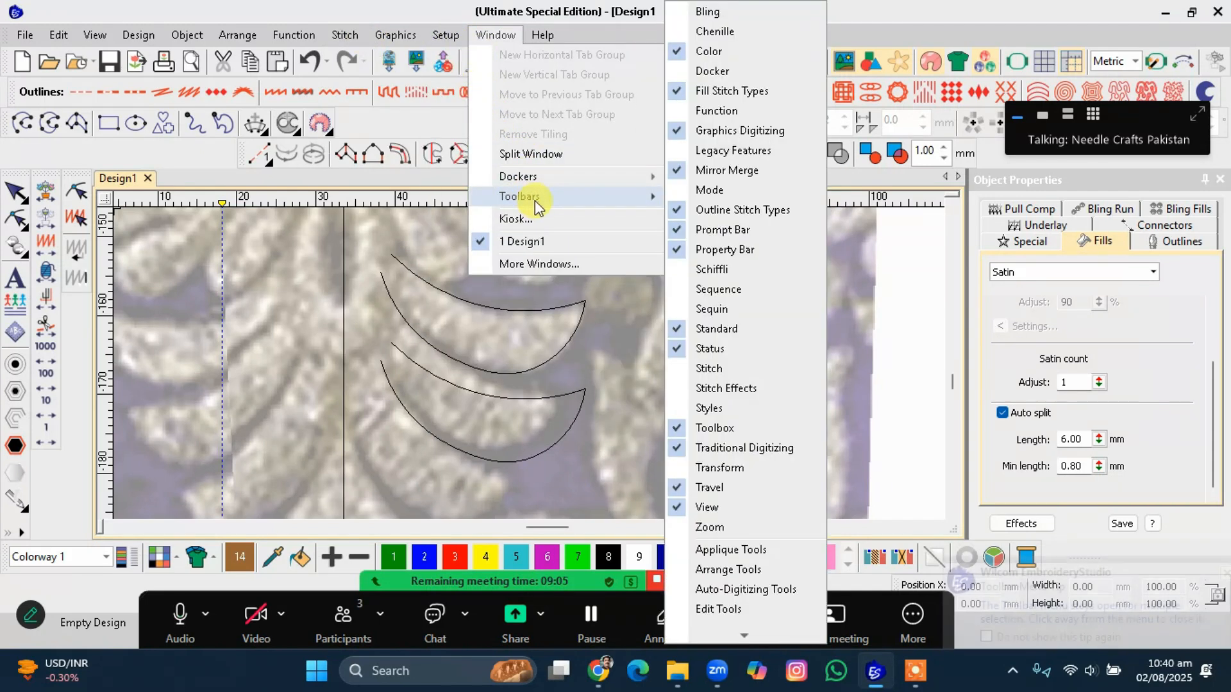
click(718, 388)
click(399, 486)
drag(400, 489, 395, 473)
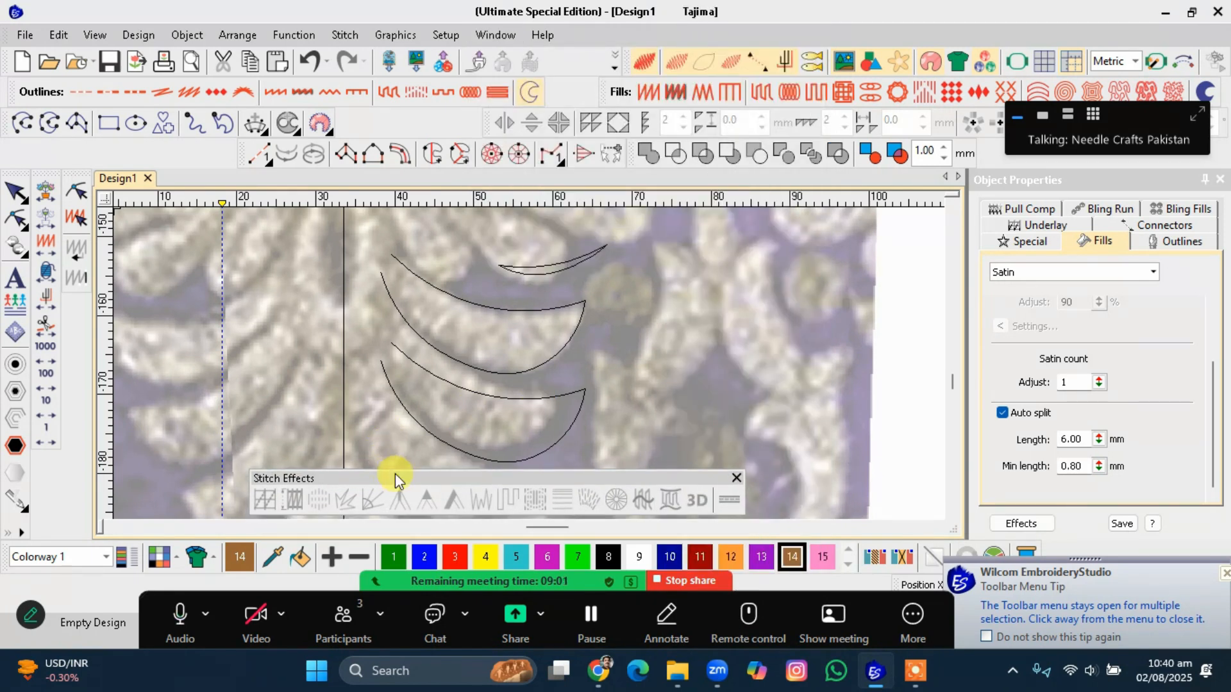
Switch auto underlay off for the satin stitch settings.
click(652, 94)
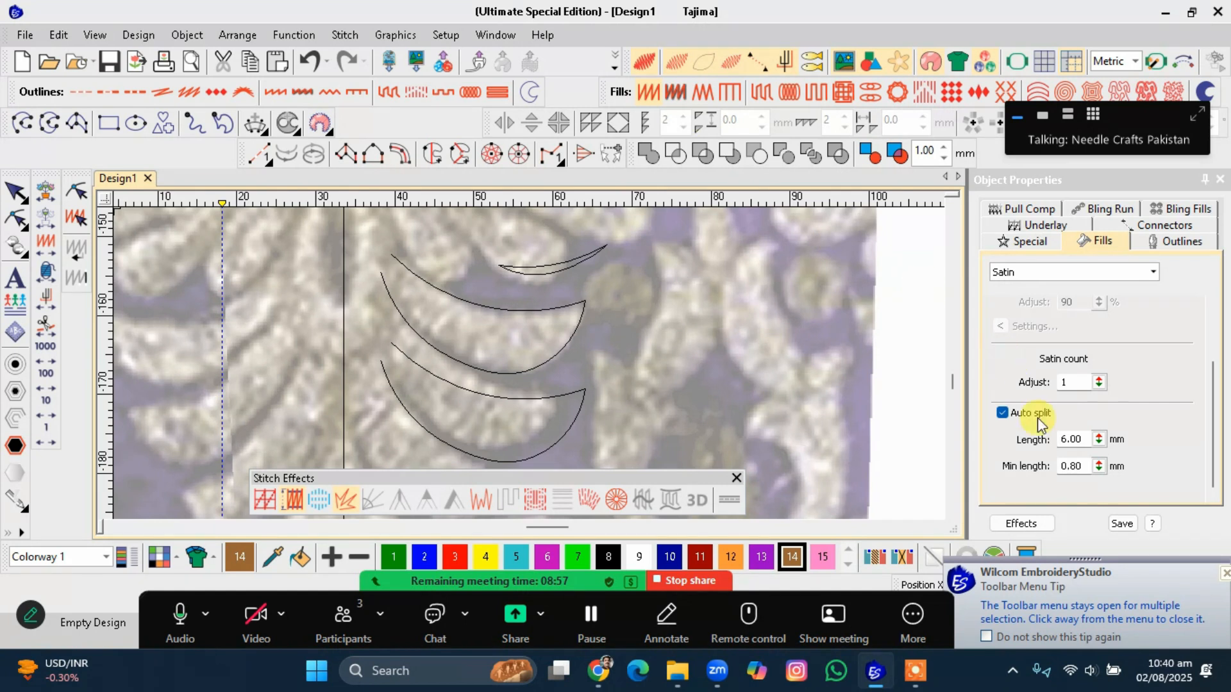
click(264, 501)
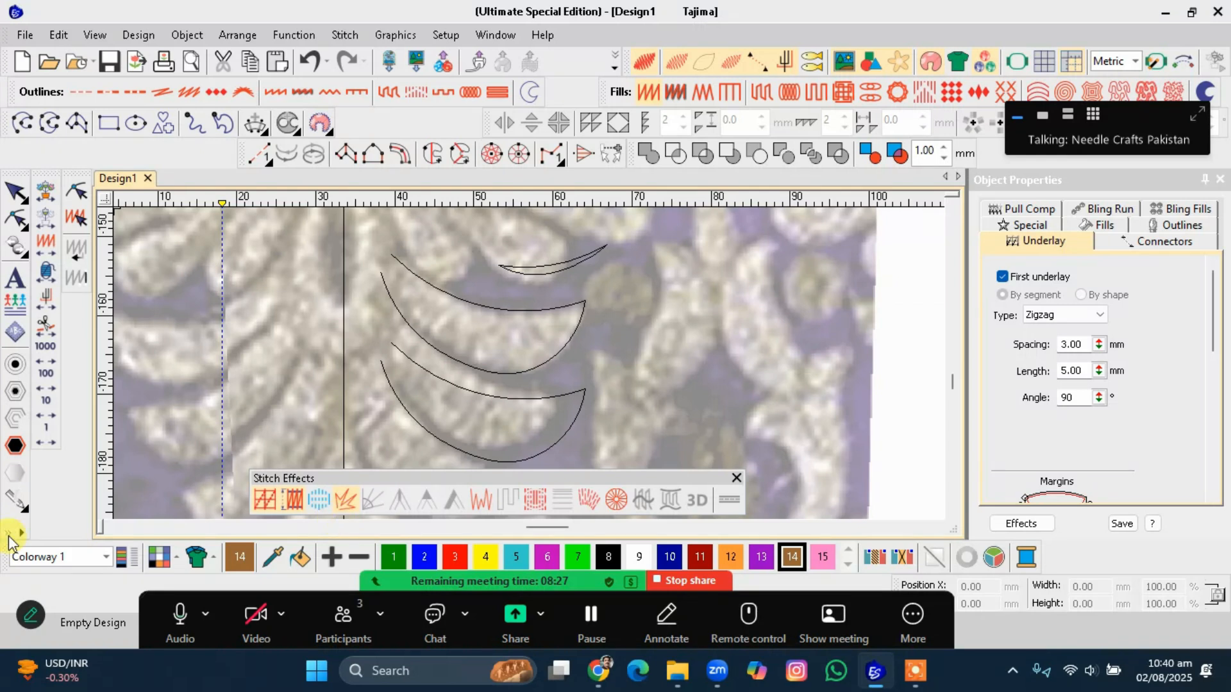
click(260, 505)
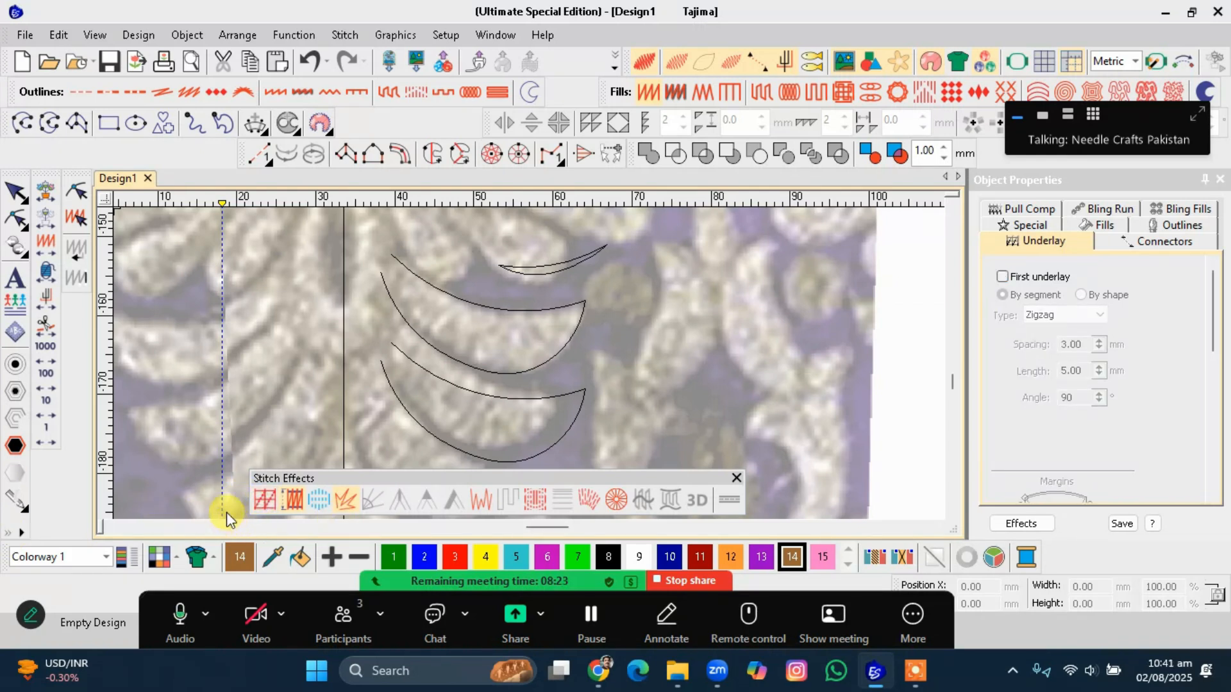
Turn on pull compensation, deselect everything and close the Stitch Effects toolbar.
click(292, 506)
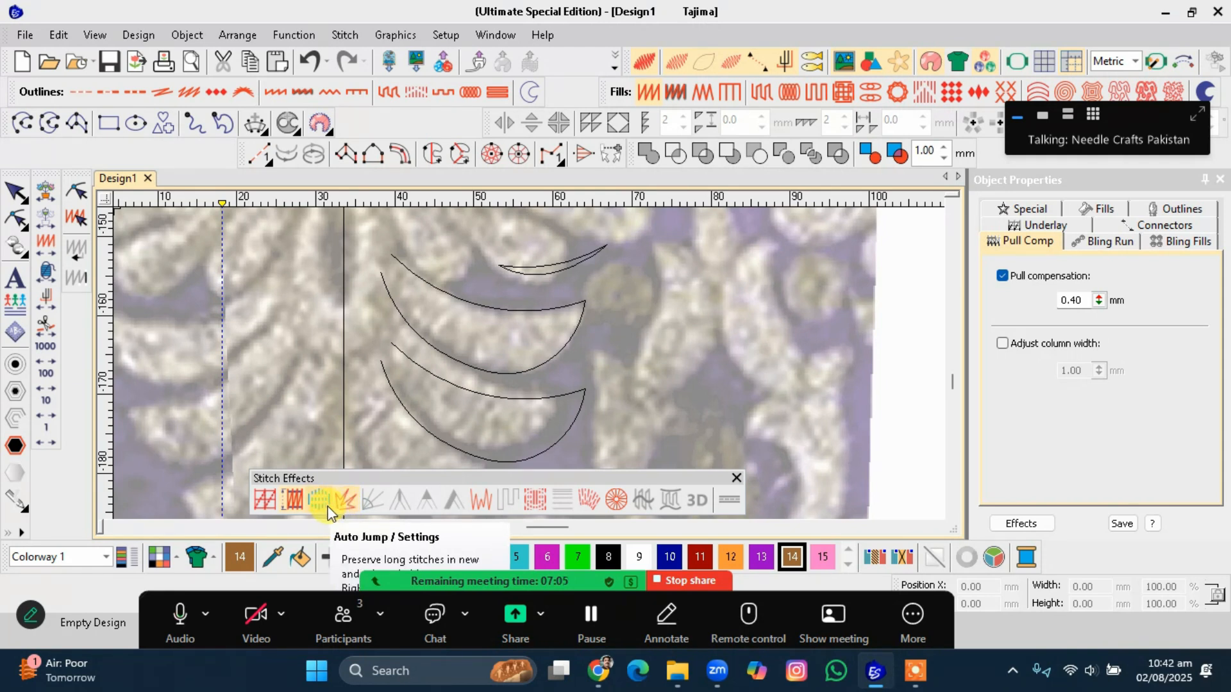
click(599, 336)
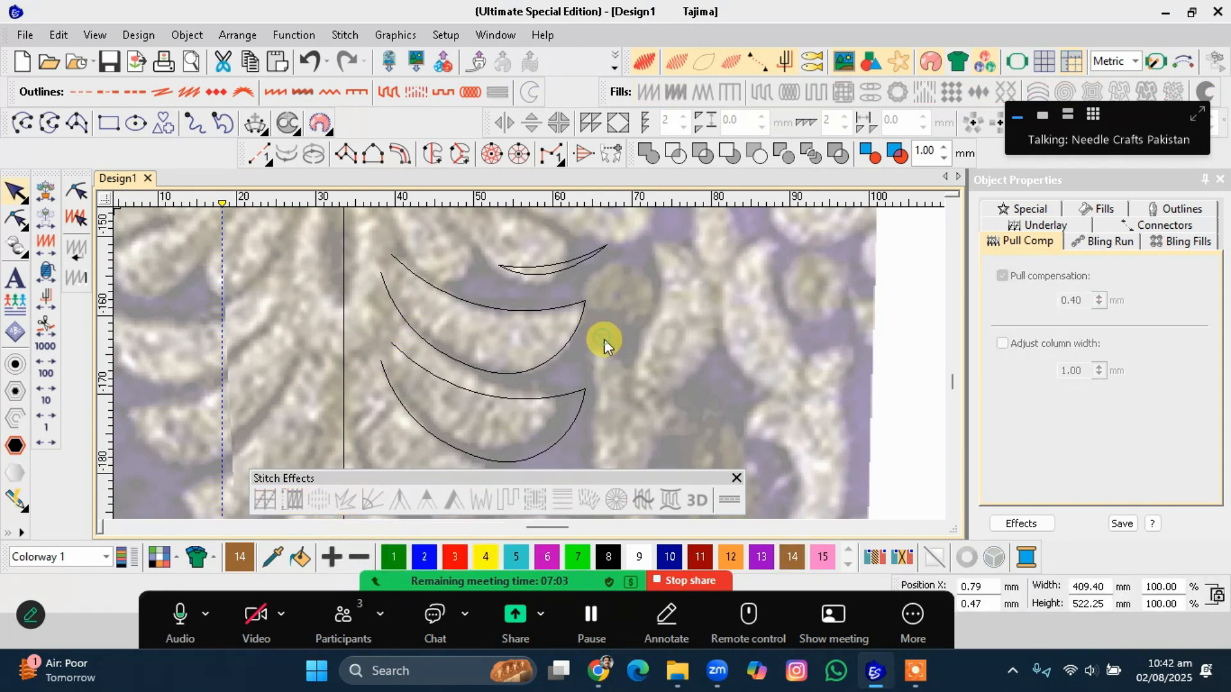
click(736, 478)
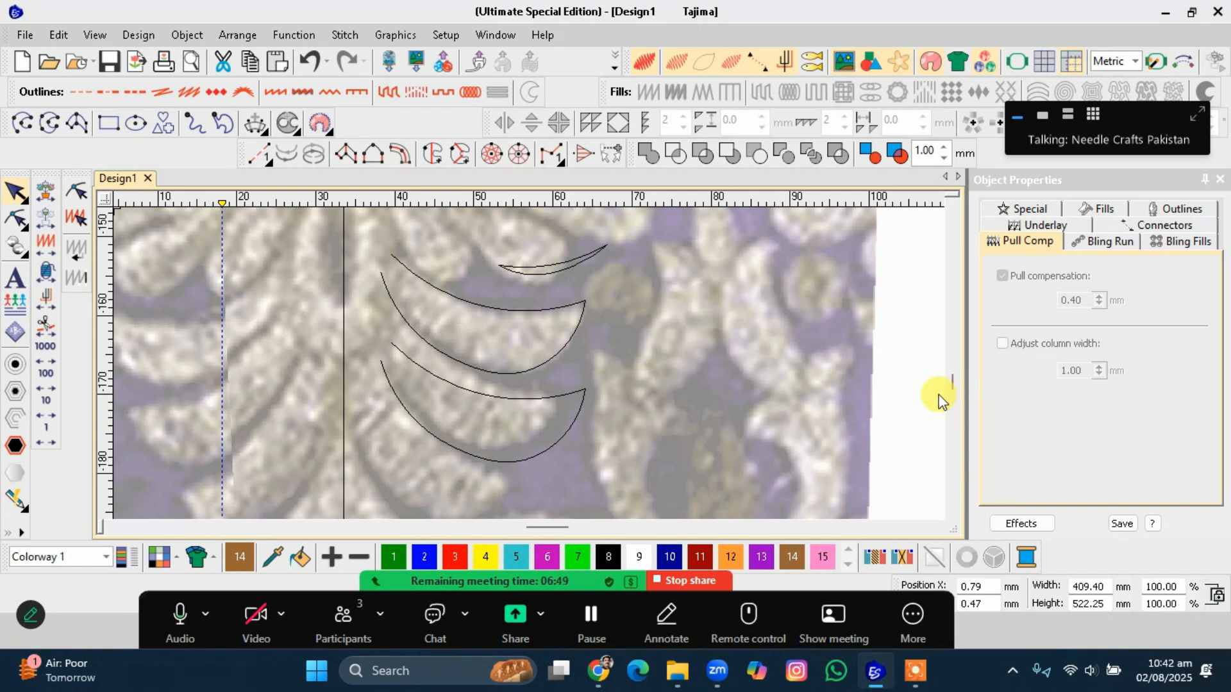
Inspect the lower crescent outline's object type in the Special properties.
click(561, 402)
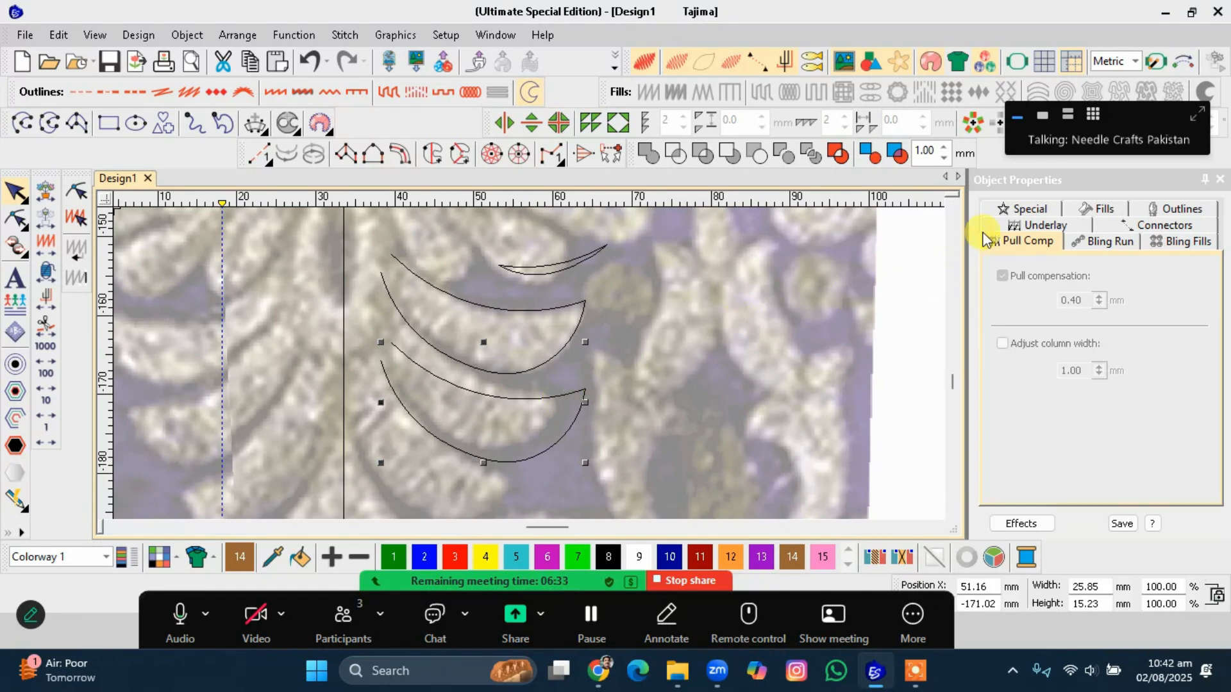
click(1013, 220)
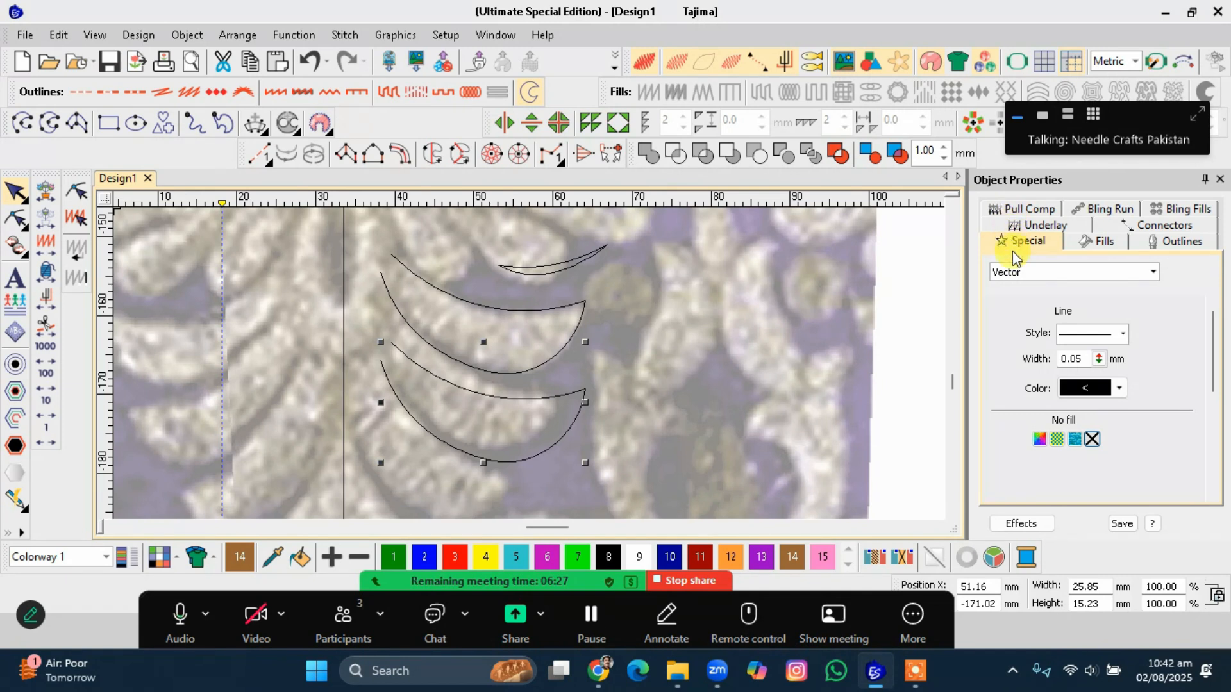
click(1015, 273)
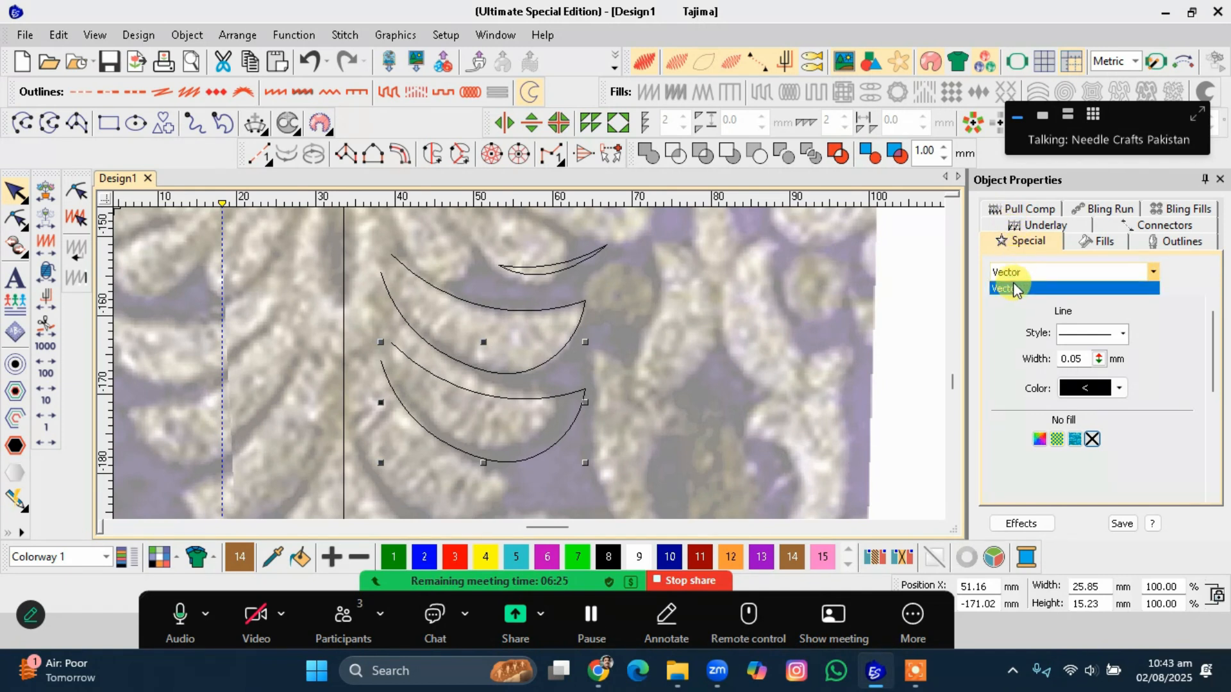
click(544, 312)
click(1014, 274)
click(558, 297)
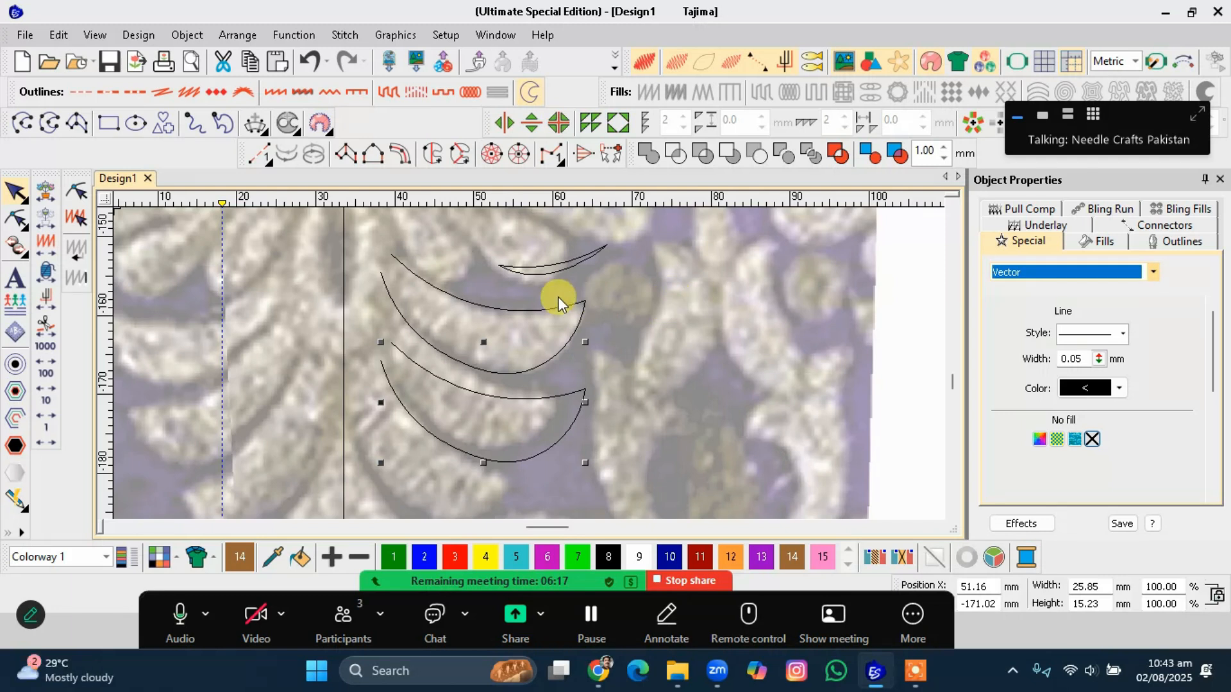
Convert the upper crescent outline into a Complex Turning object.
click(526, 305)
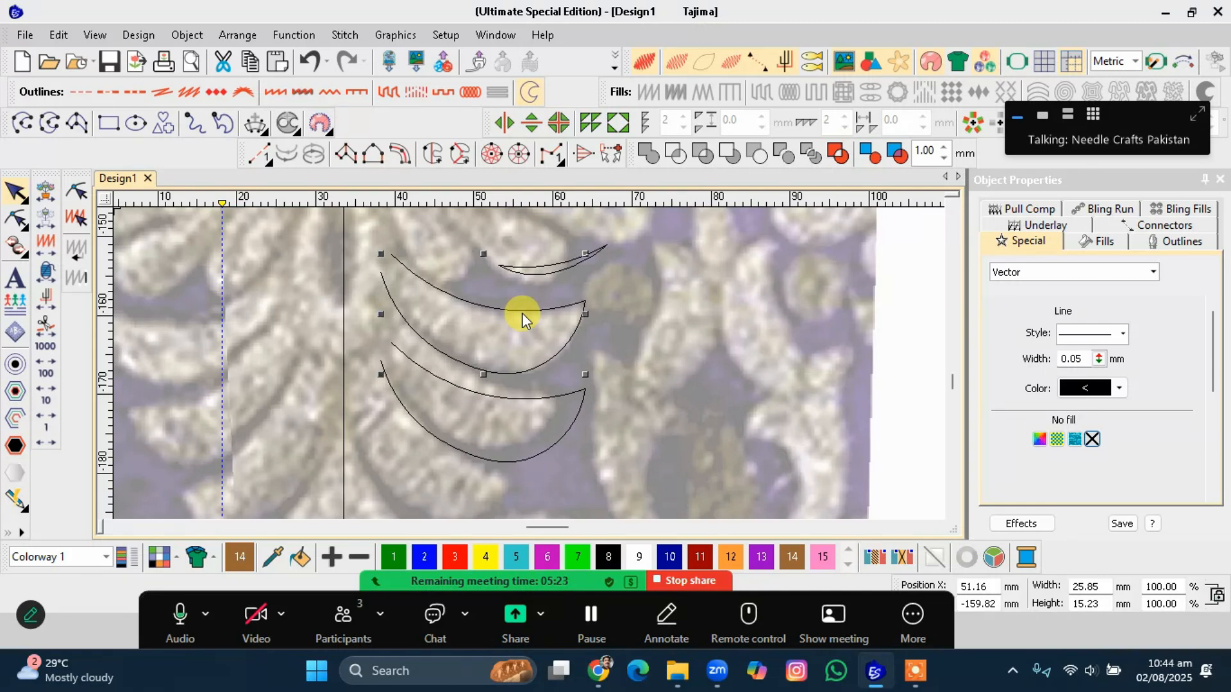
scroll(455, 367, up, 1)
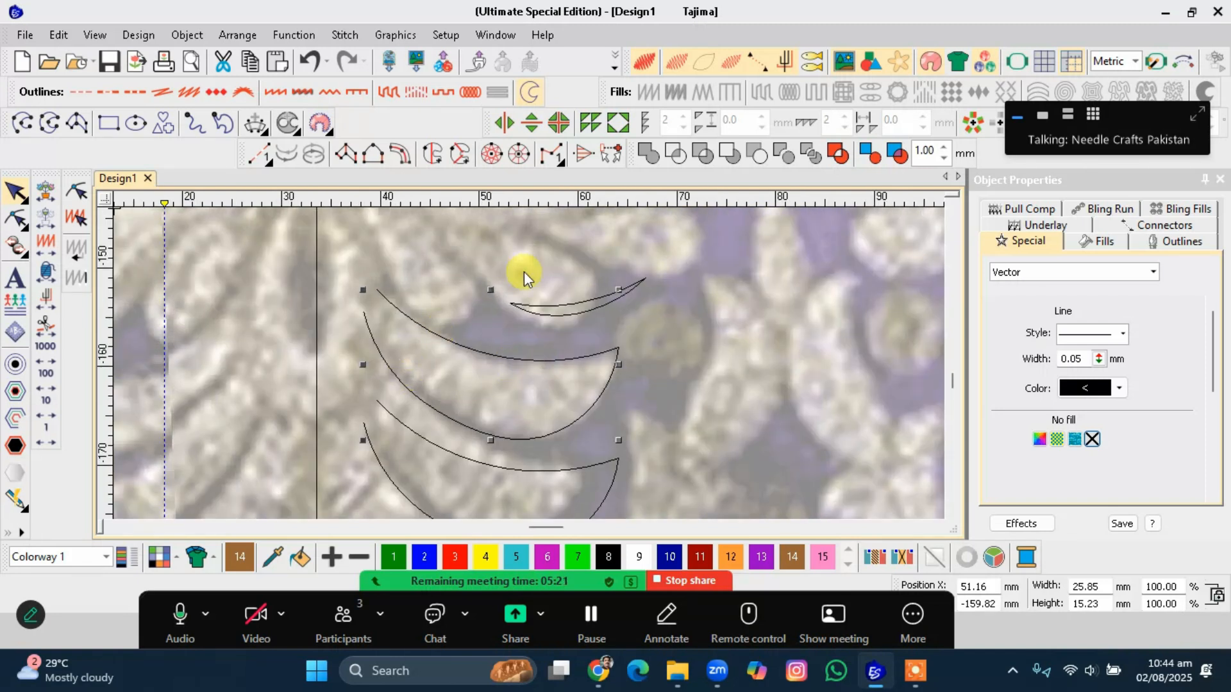
click(462, 154)
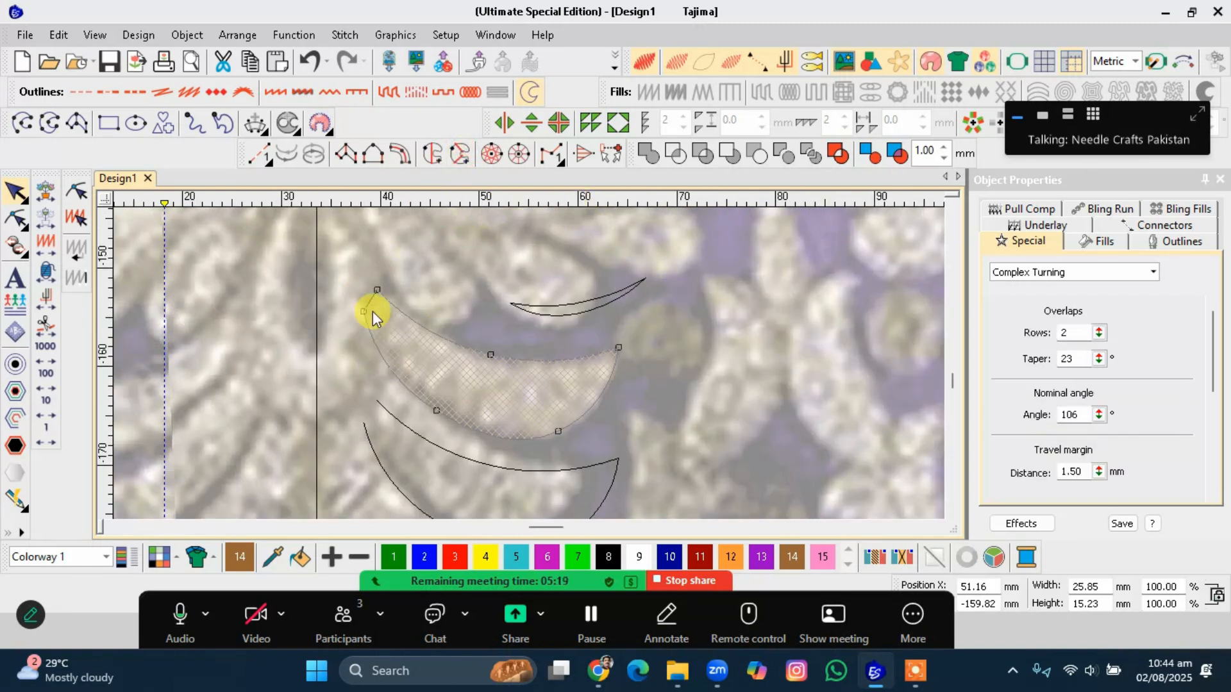
Draw stitch angle lines across the crescent's ends and middle to generate its turning stitches.
click(377, 299)
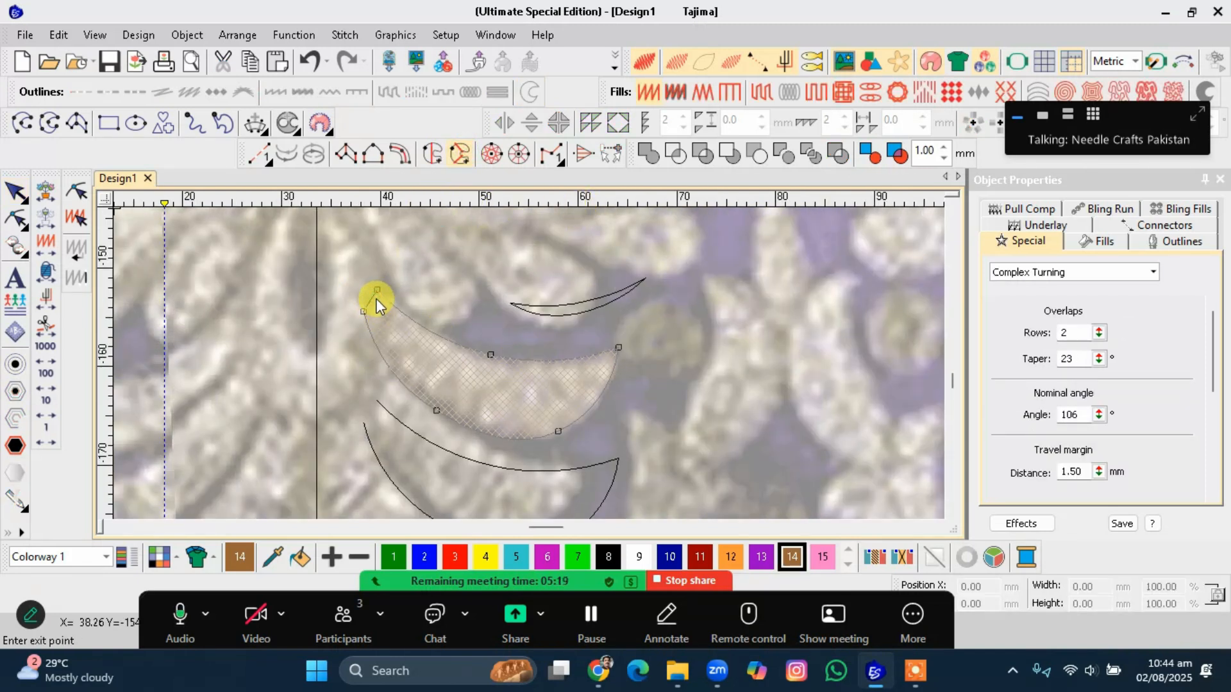
click(357, 338)
click(411, 304)
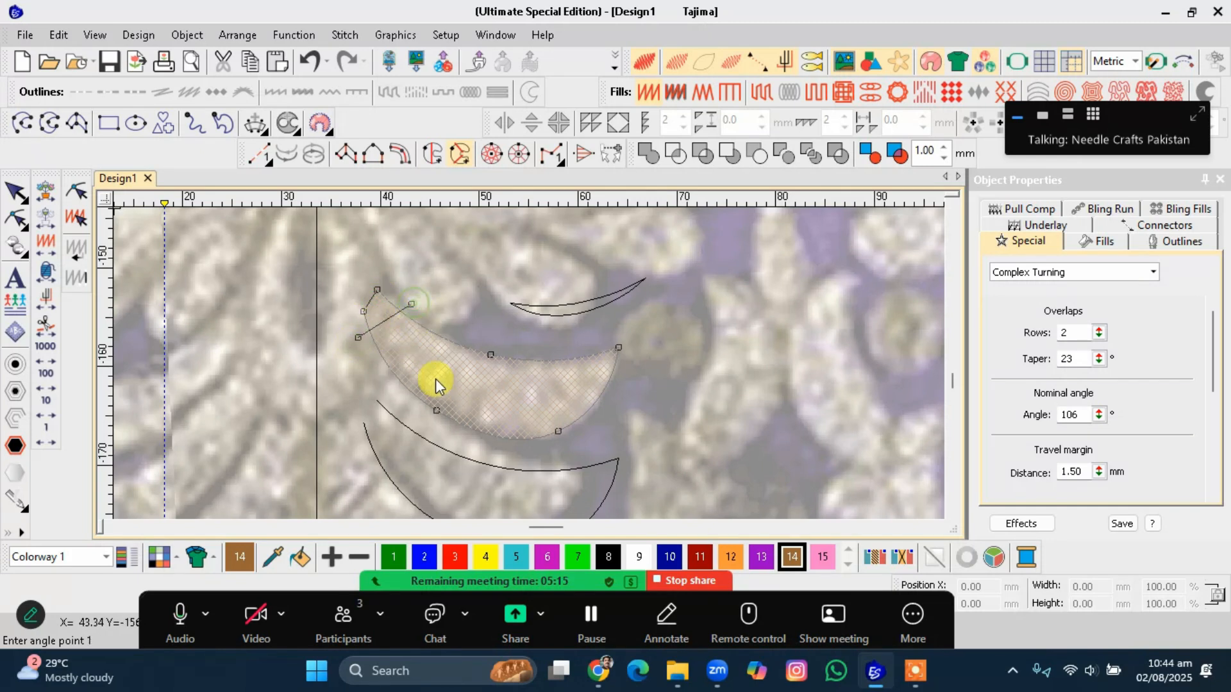
click(478, 444)
click(489, 342)
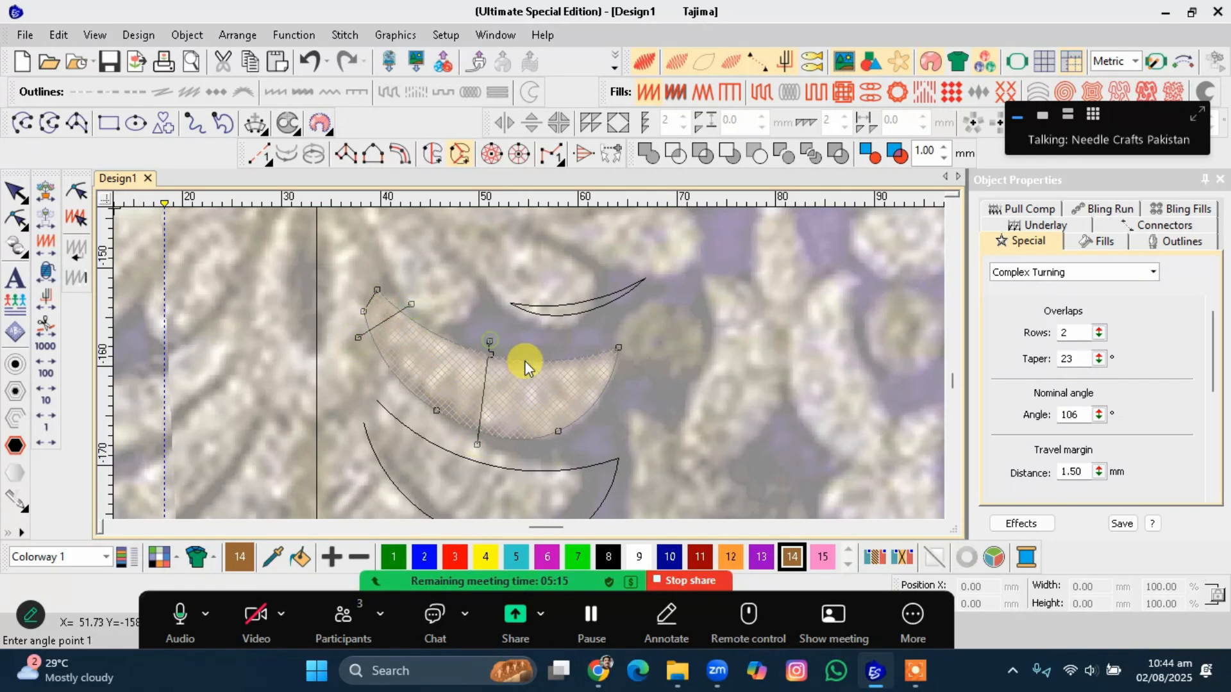
click(626, 383)
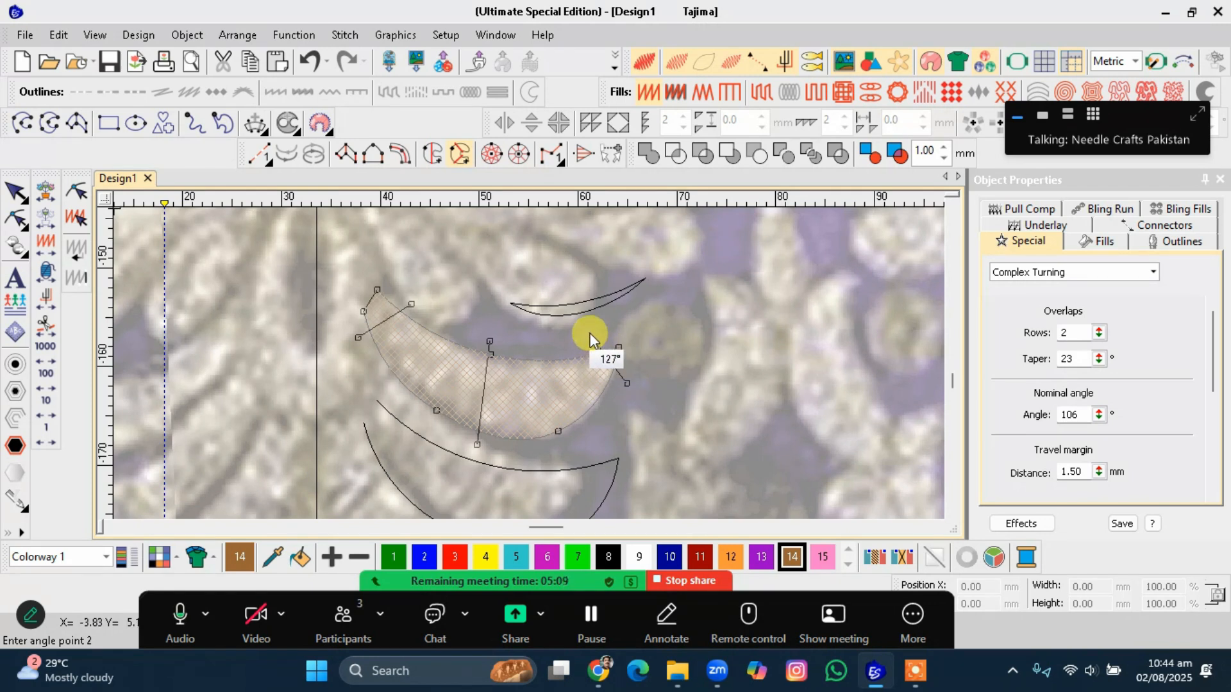
click(591, 337)
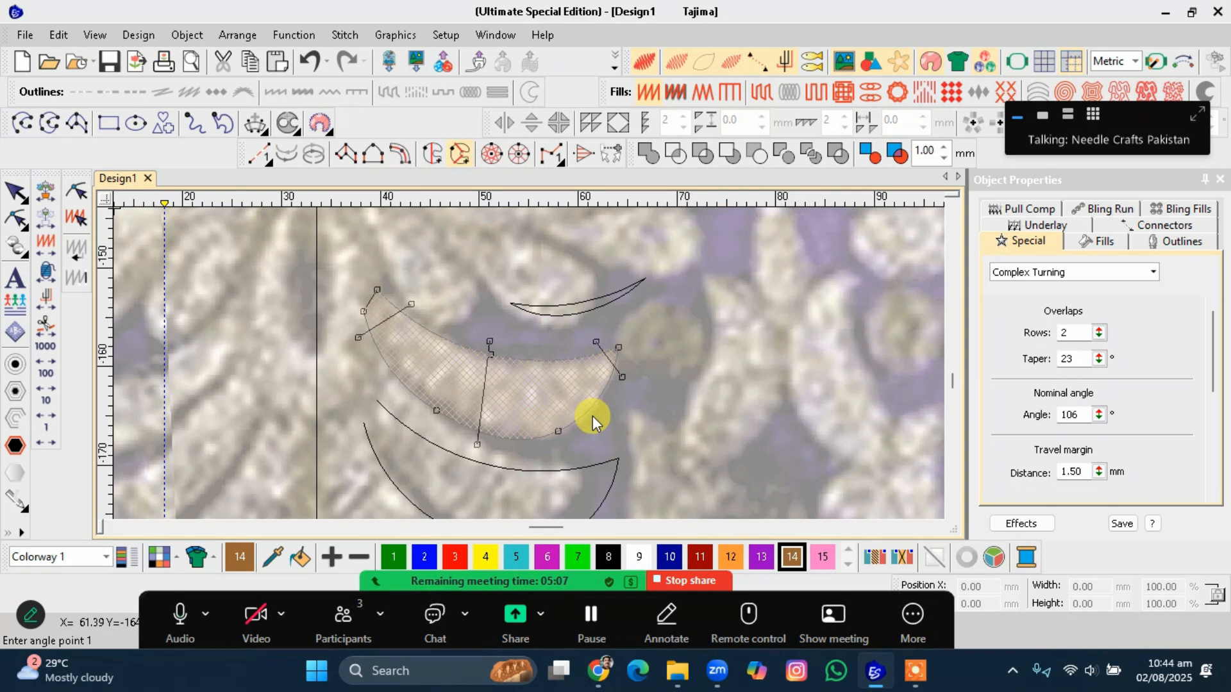
key(Return)
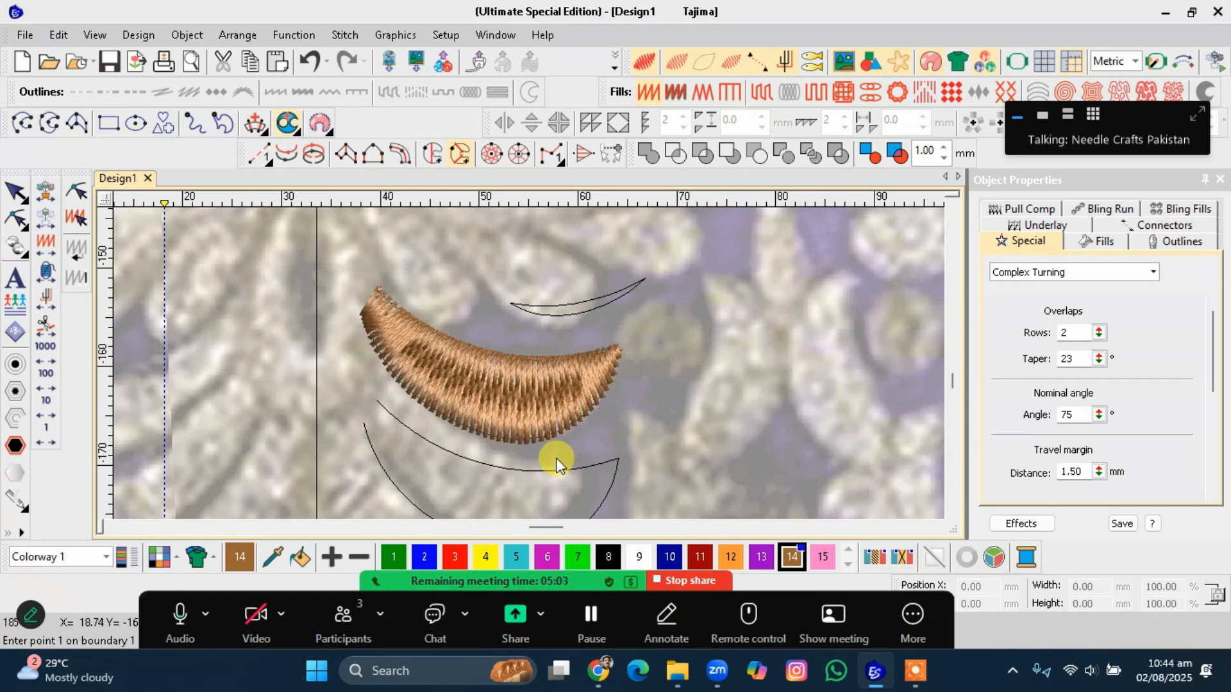
key(Escape)
click(545, 472)
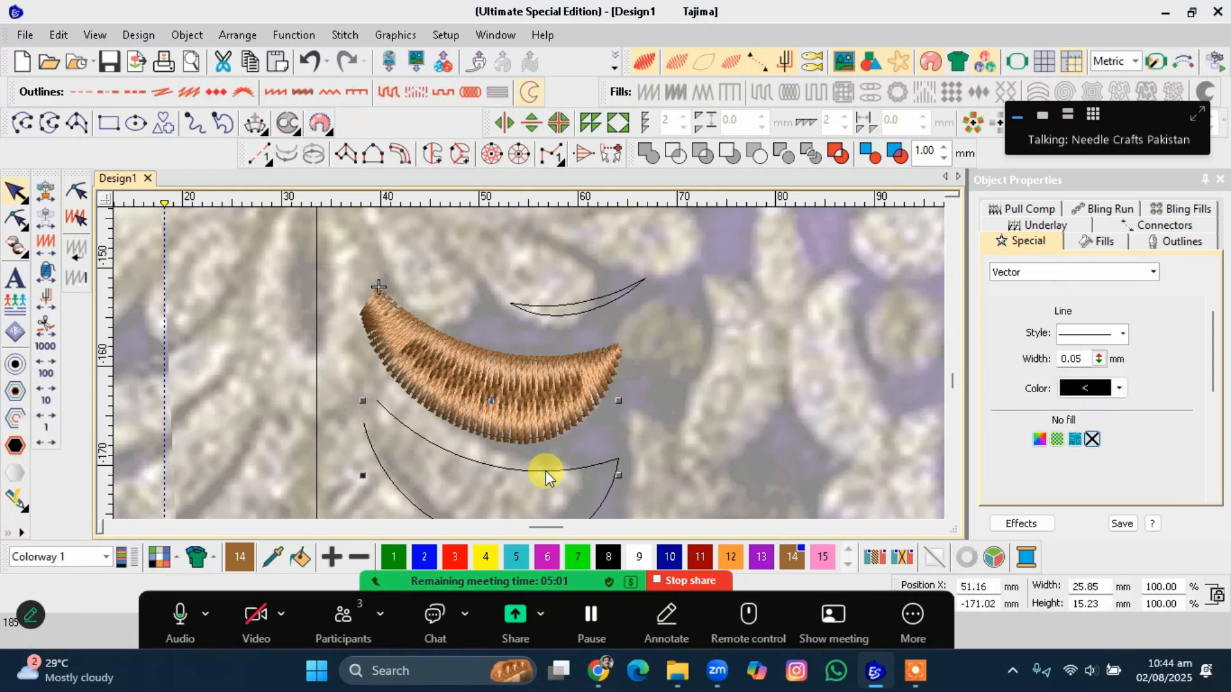
Copy the stitched crescent down onto the lower crescent outline.
scroll(545, 472, down, 1)
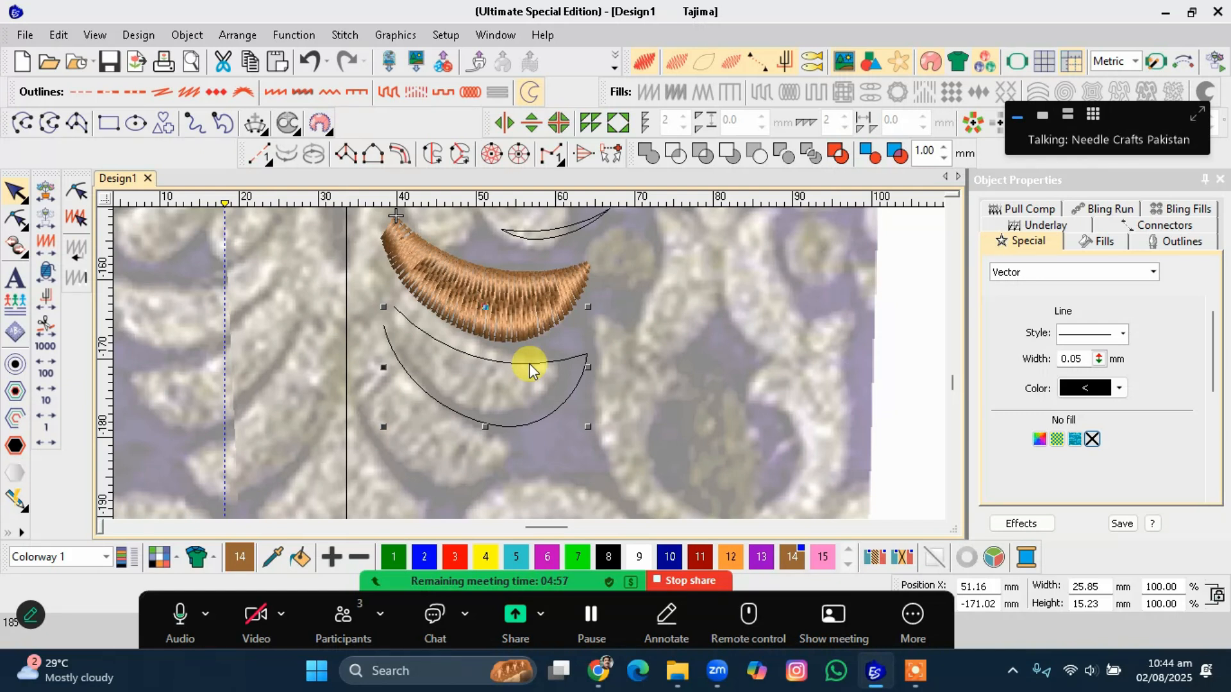
scroll(529, 358, up, 2)
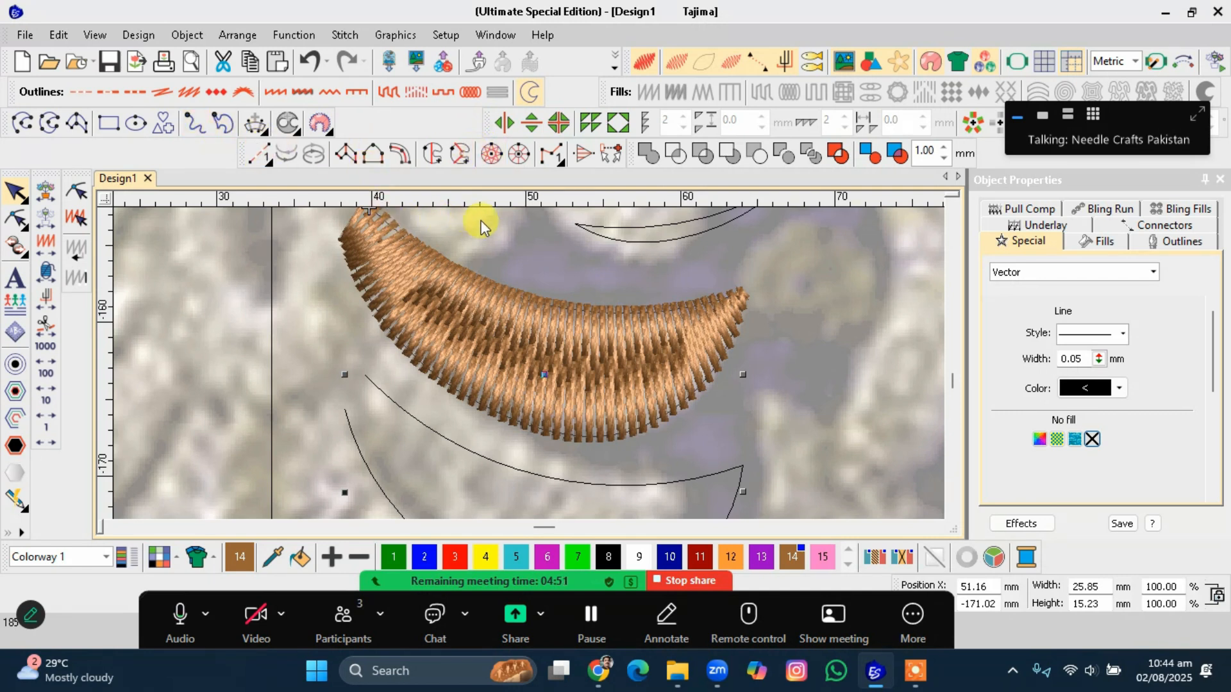
click(618, 257)
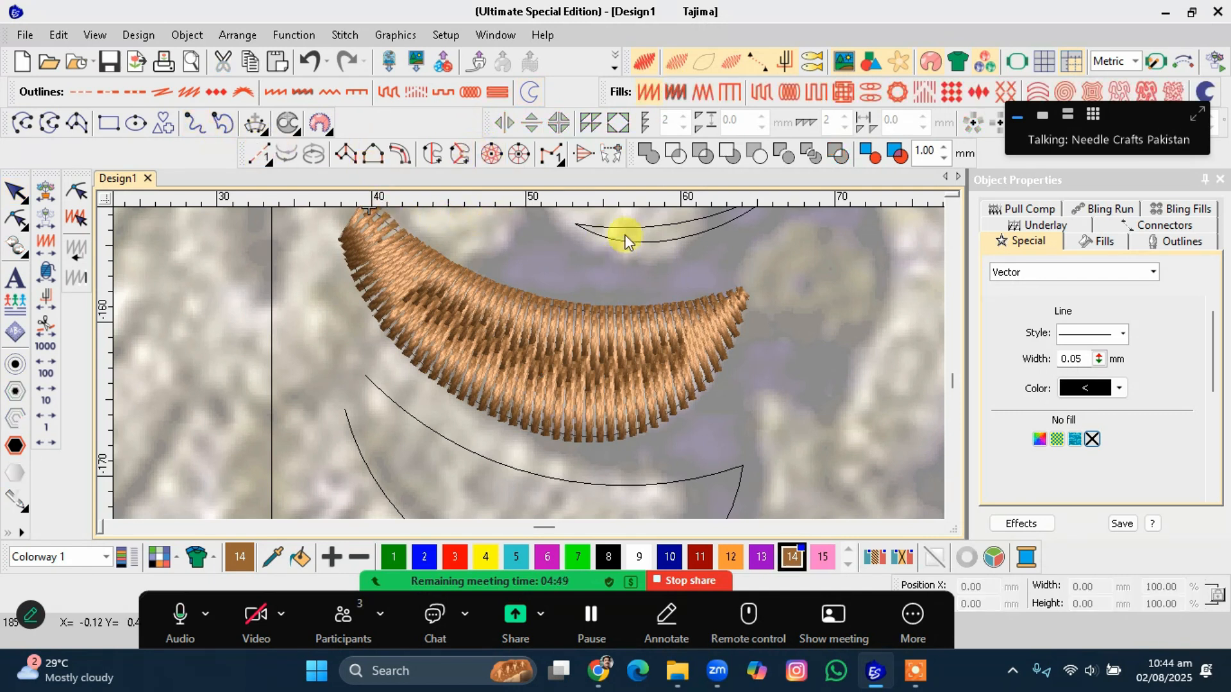
click(648, 98)
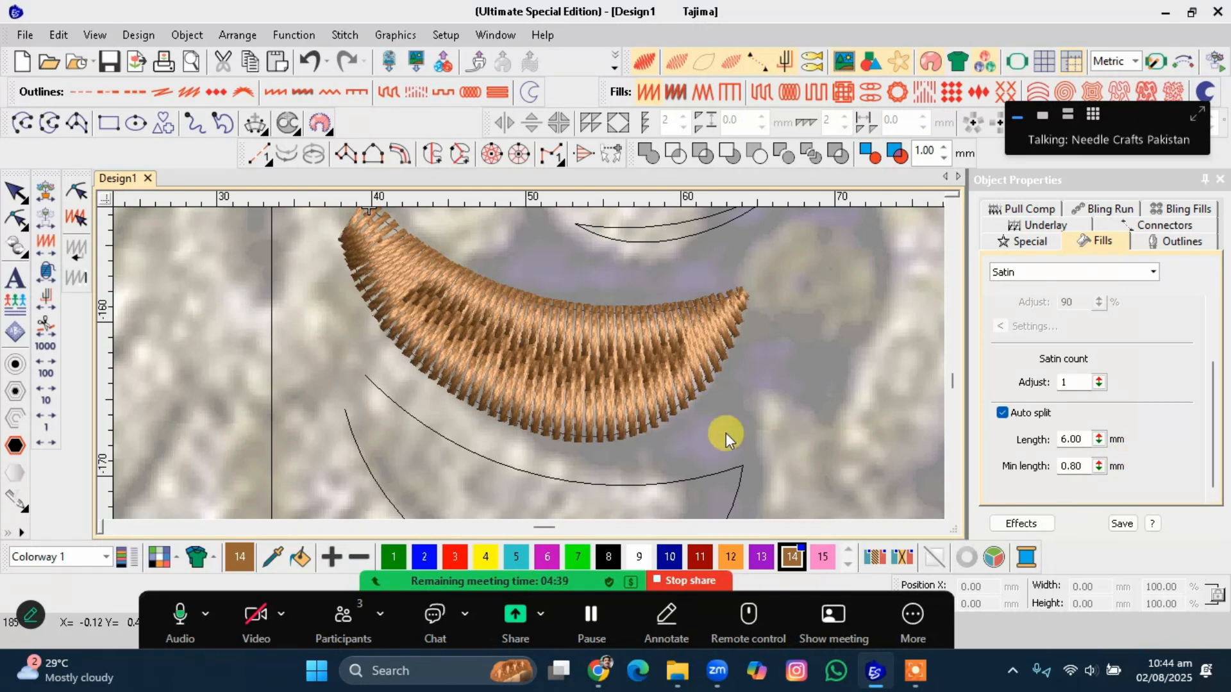
scroll(577, 384, down, 1)
click(509, 348)
drag(509, 351, 490, 435)
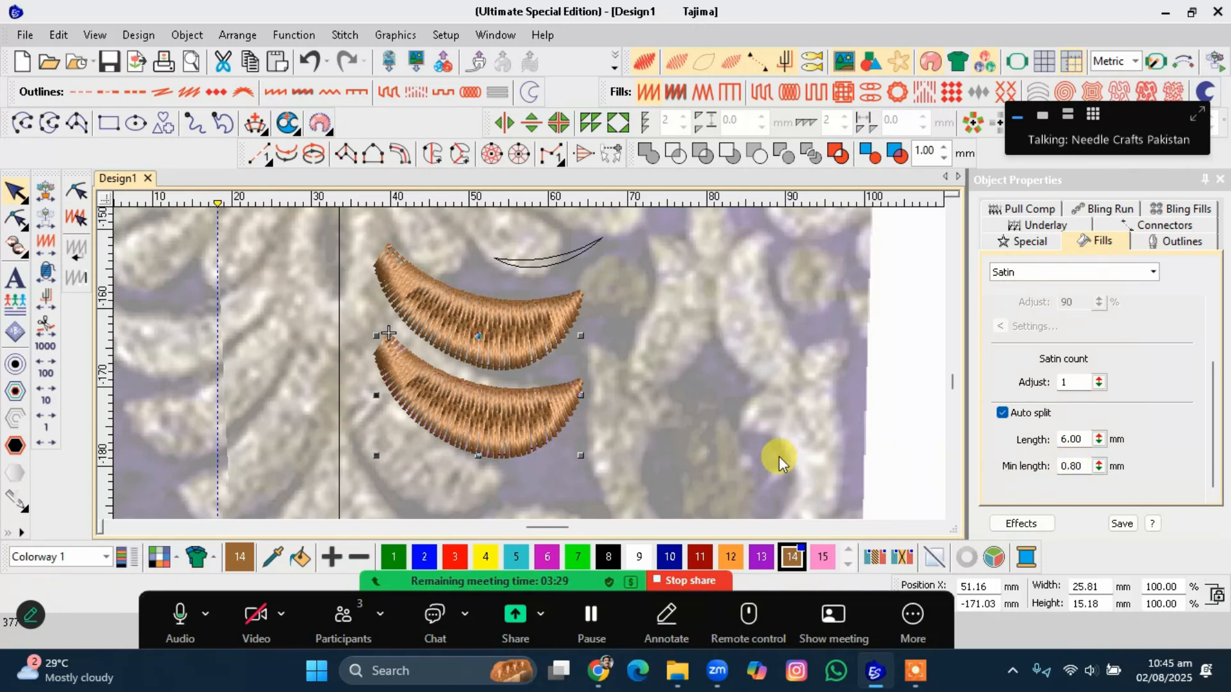
Set the lower crescent's satin auto-split length to 9 mm.
click(548, 433)
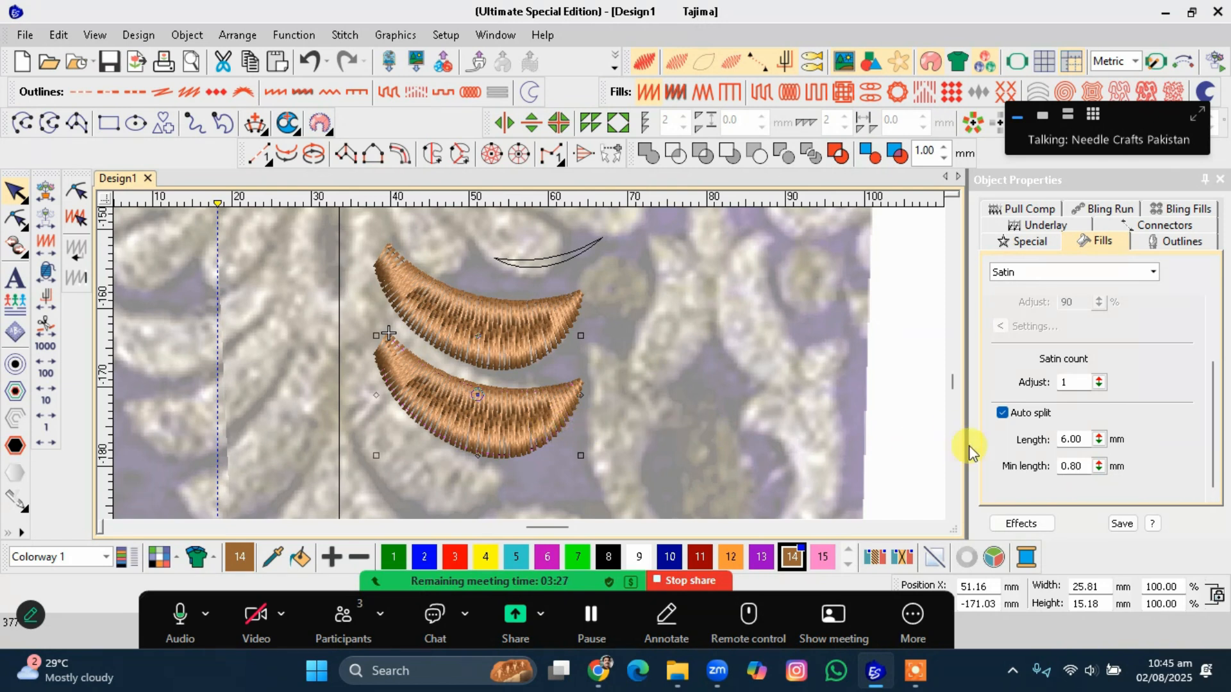
double_click(1085, 439)
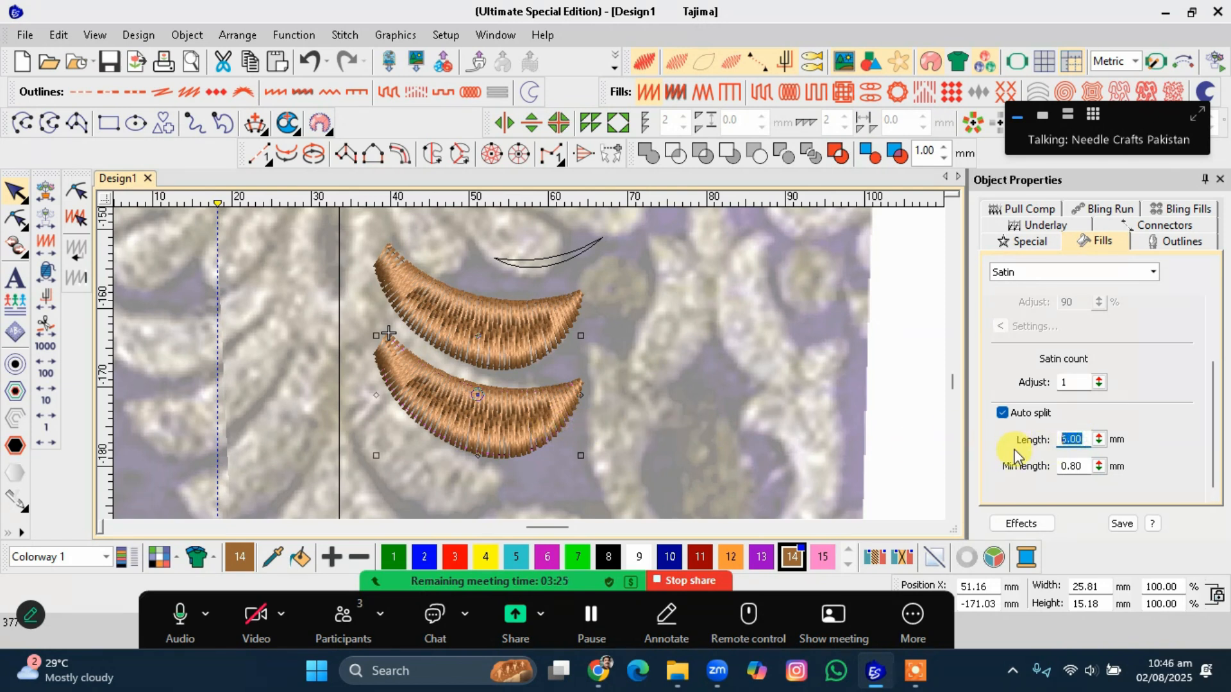
text(9)
key(Return)
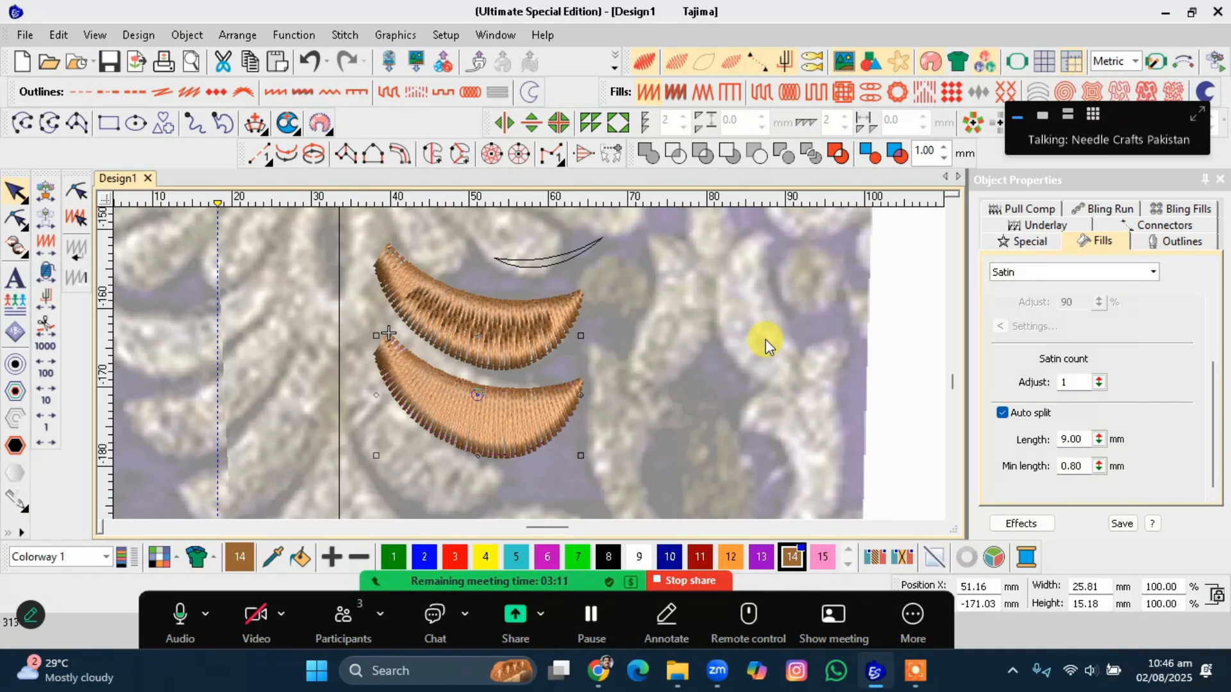
Select the upper crescent and switch off the realistic stitch view to examine its stitch lines.
scroll(765, 340, down, 2)
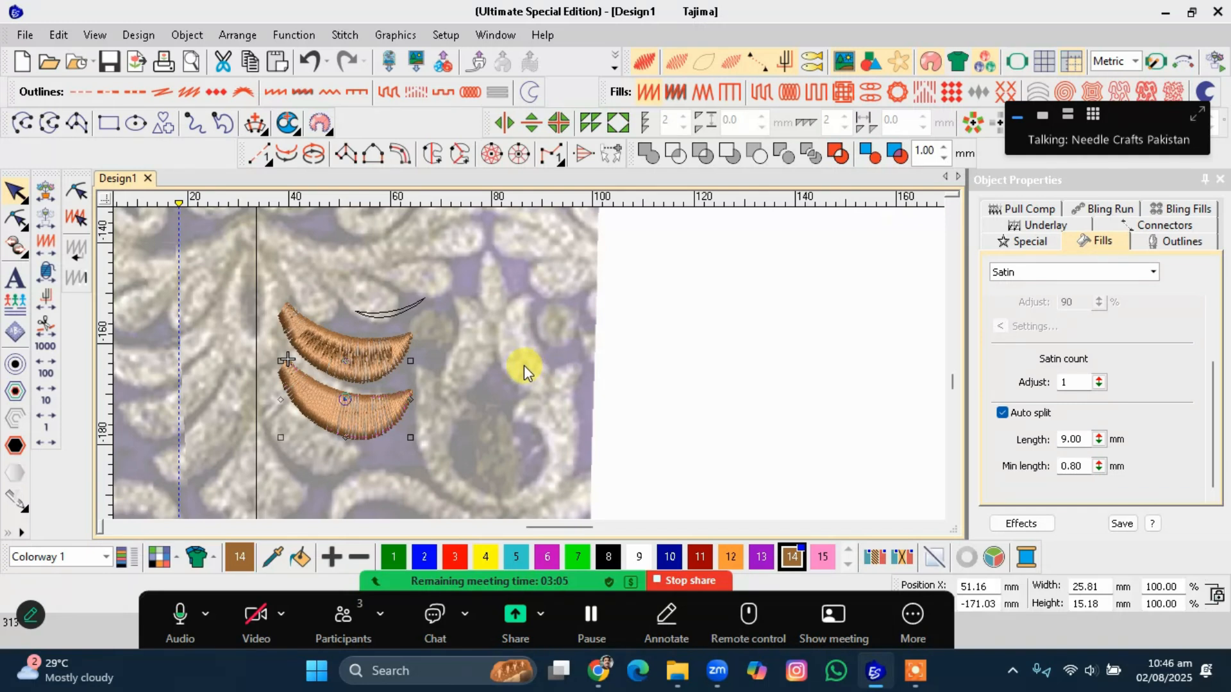
scroll(525, 365, down, 2)
scroll(529, 363, up, 2)
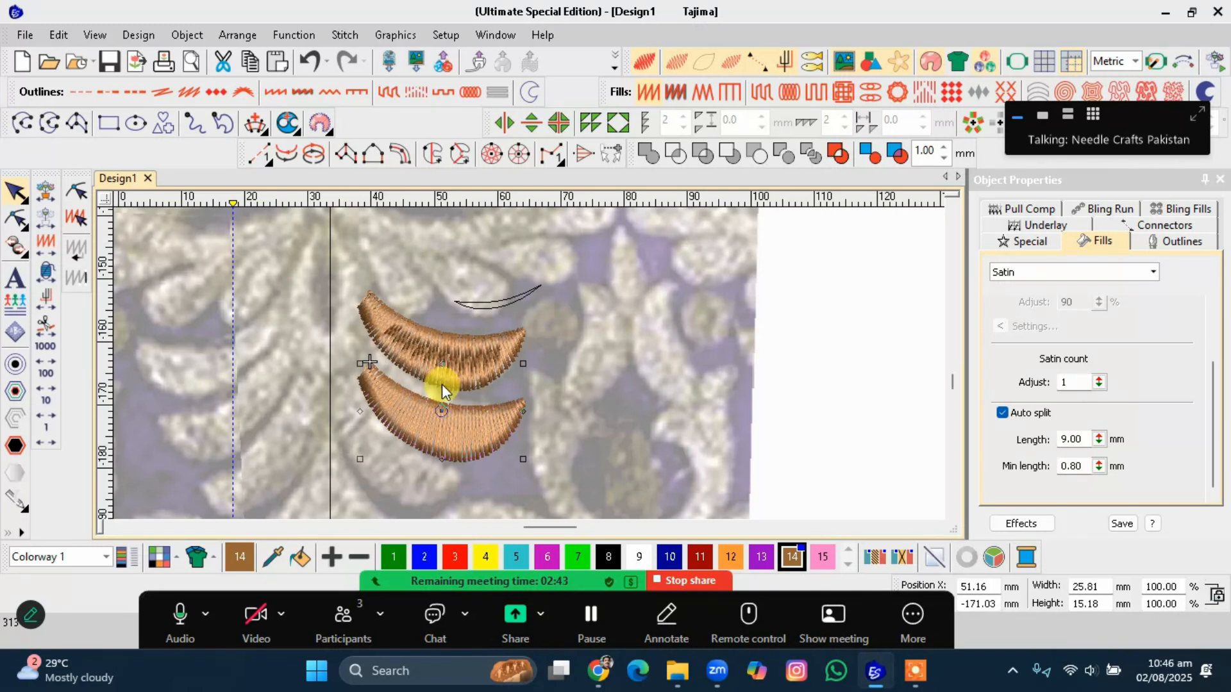
click(450, 367)
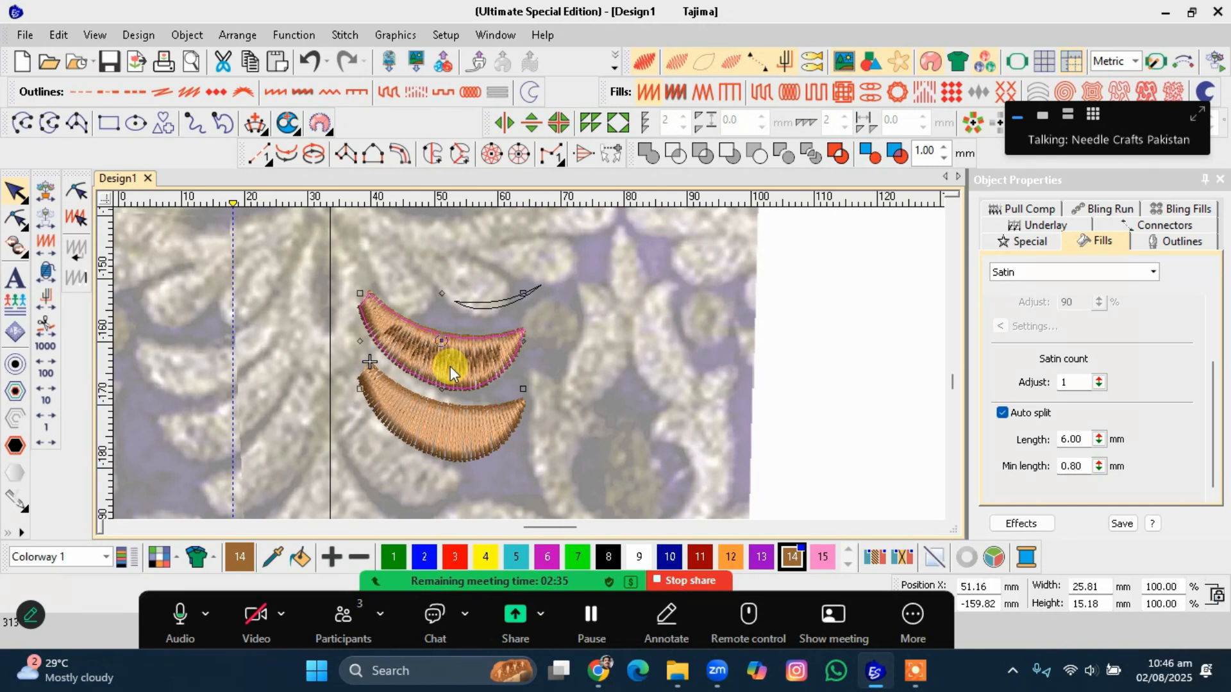
key(t)
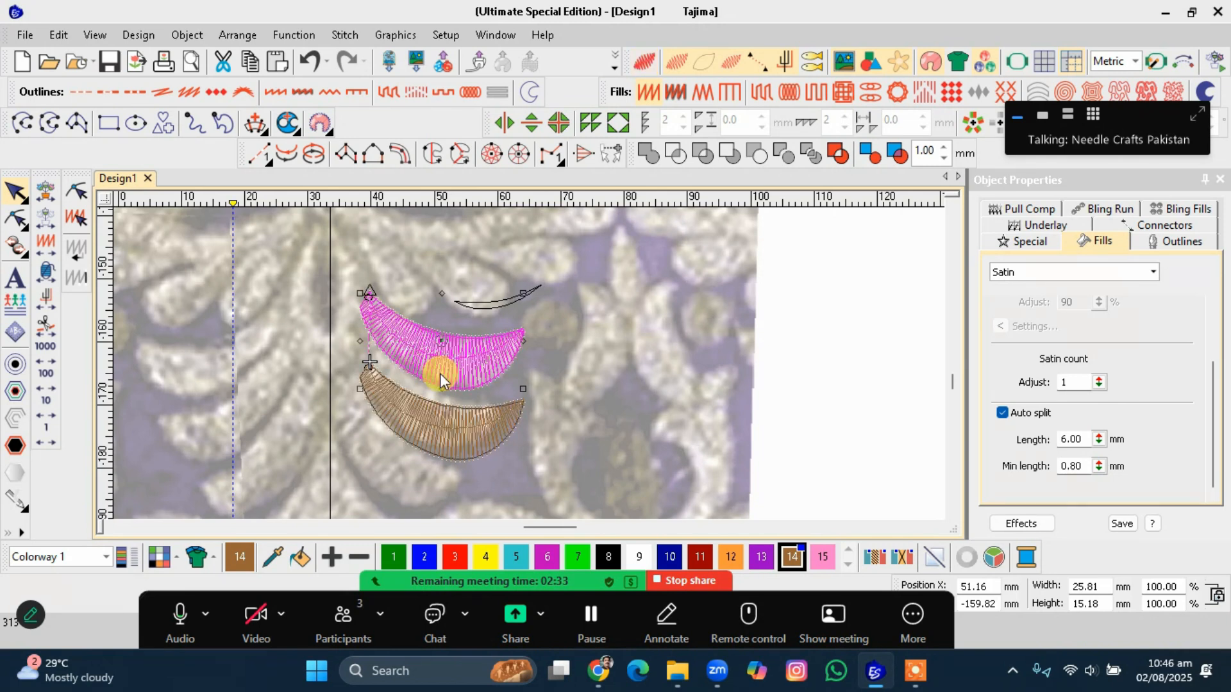
scroll(429, 424, up, 2)
scroll(529, 364, up, 1)
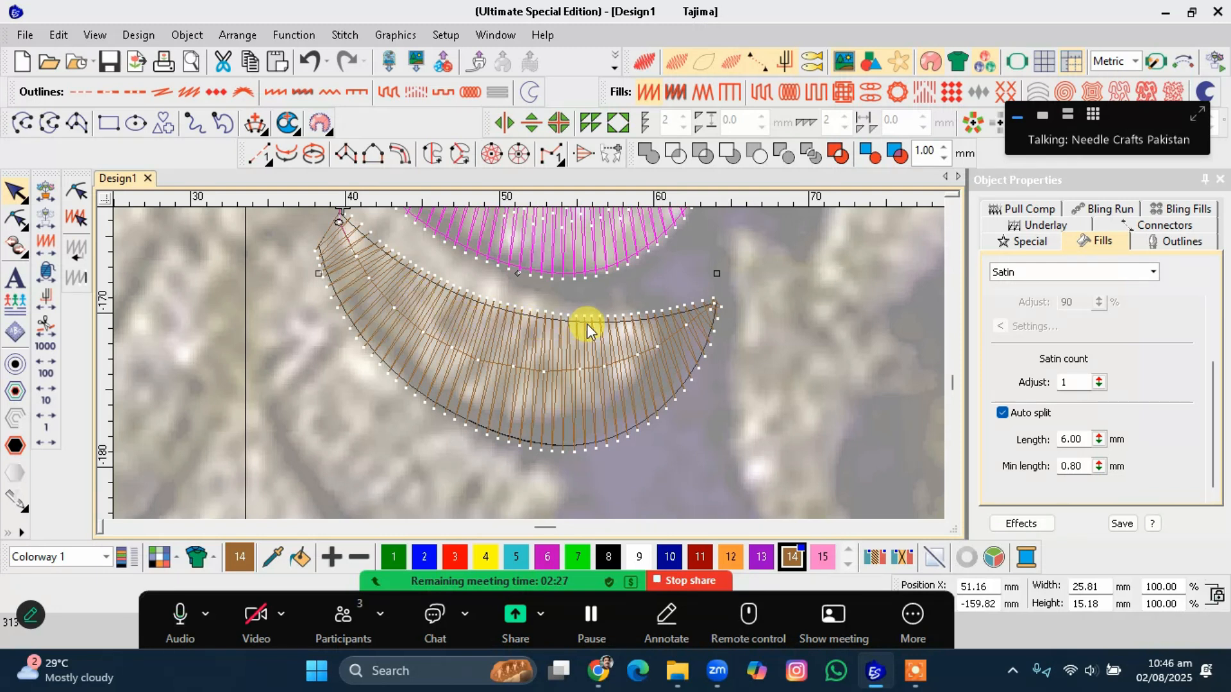
scroll(587, 324, down, 1)
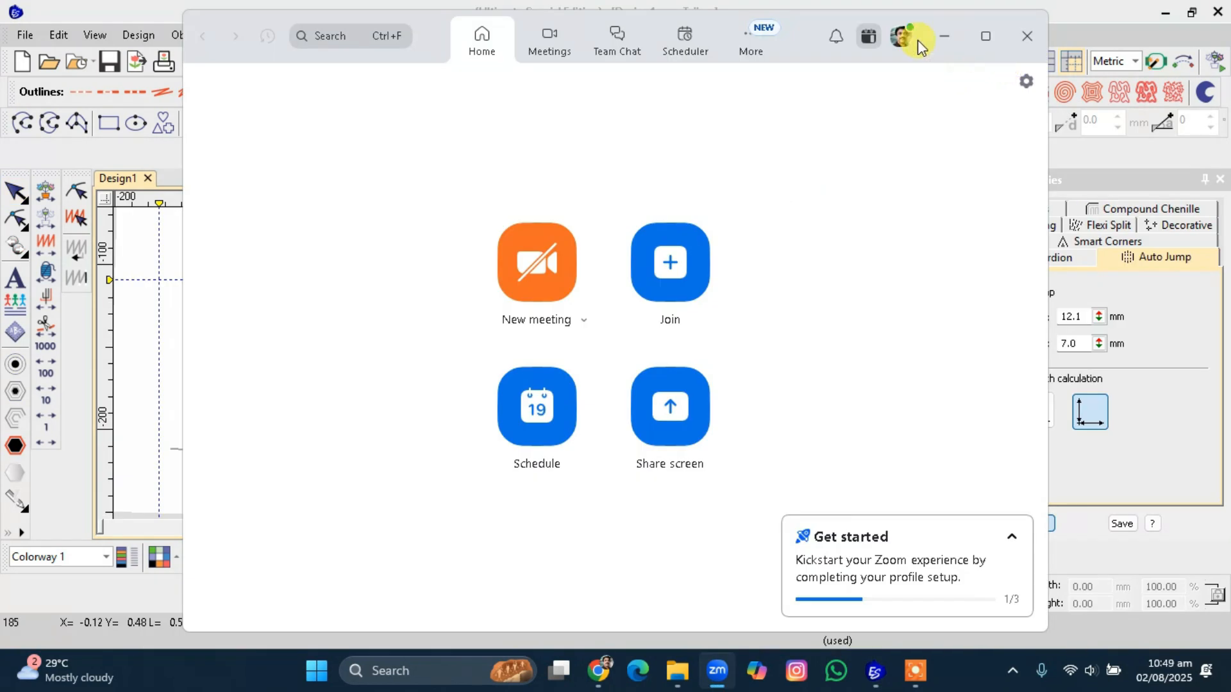
Open the Travel run page of the Special properties with no object selected.
click(937, 36)
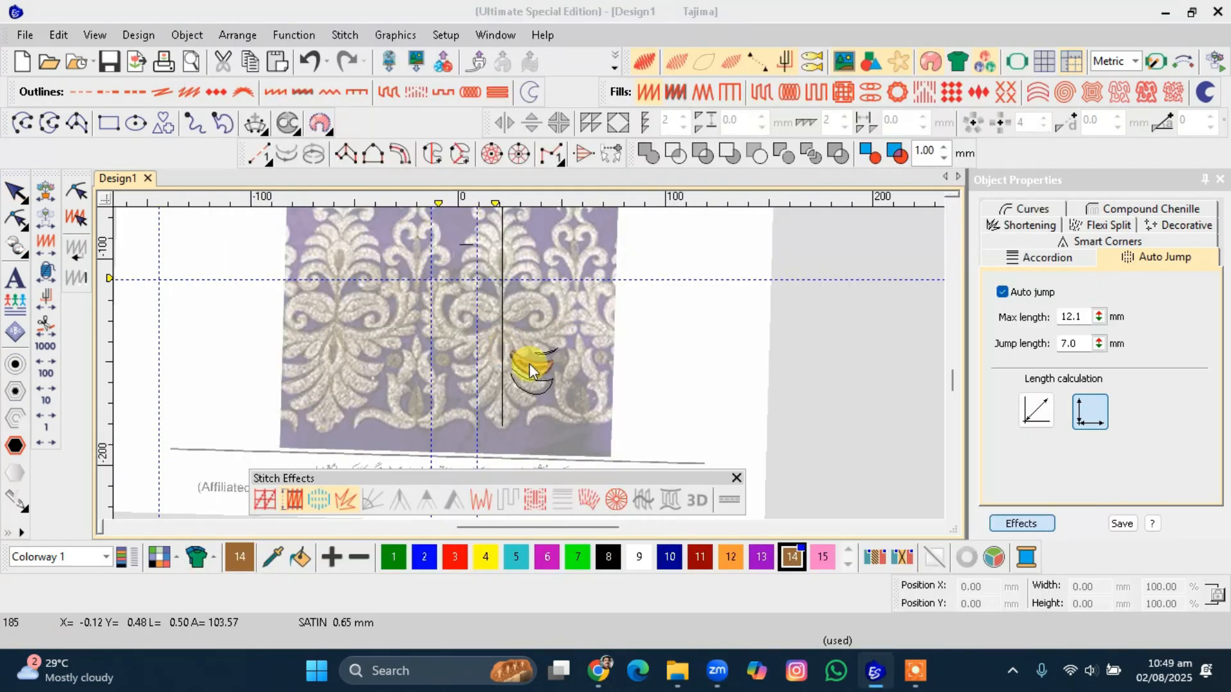
scroll(535, 370, up, 1)
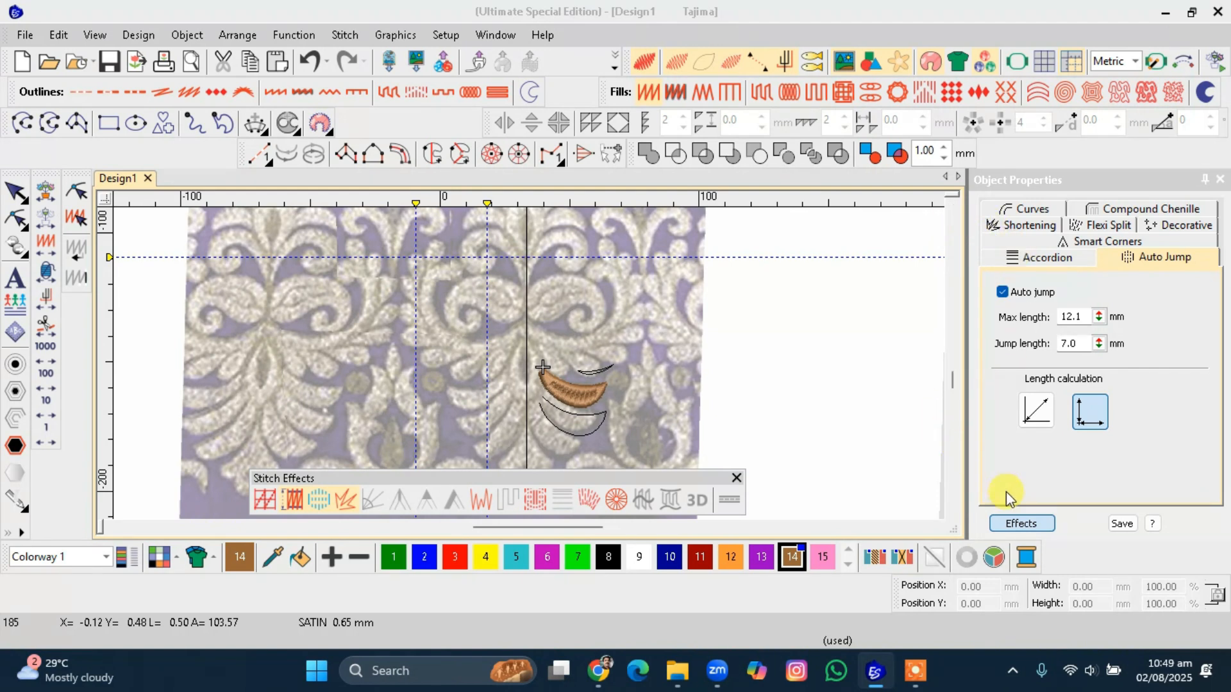
click(1013, 523)
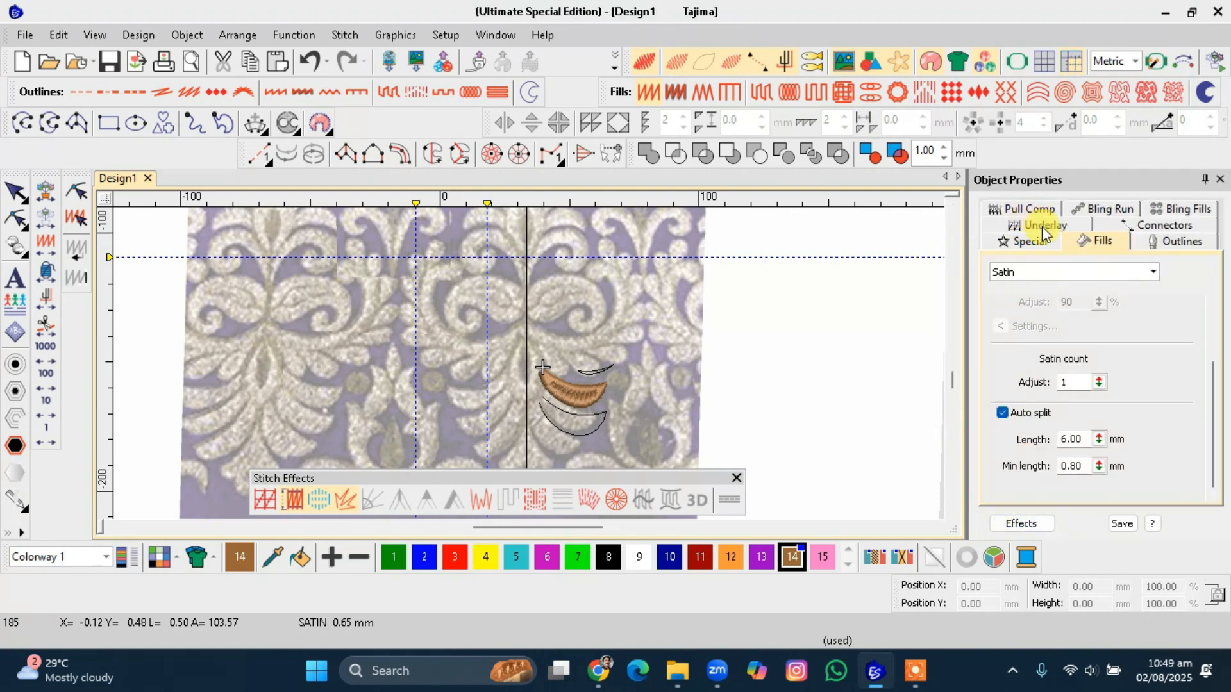
click(1033, 241)
click(1033, 273)
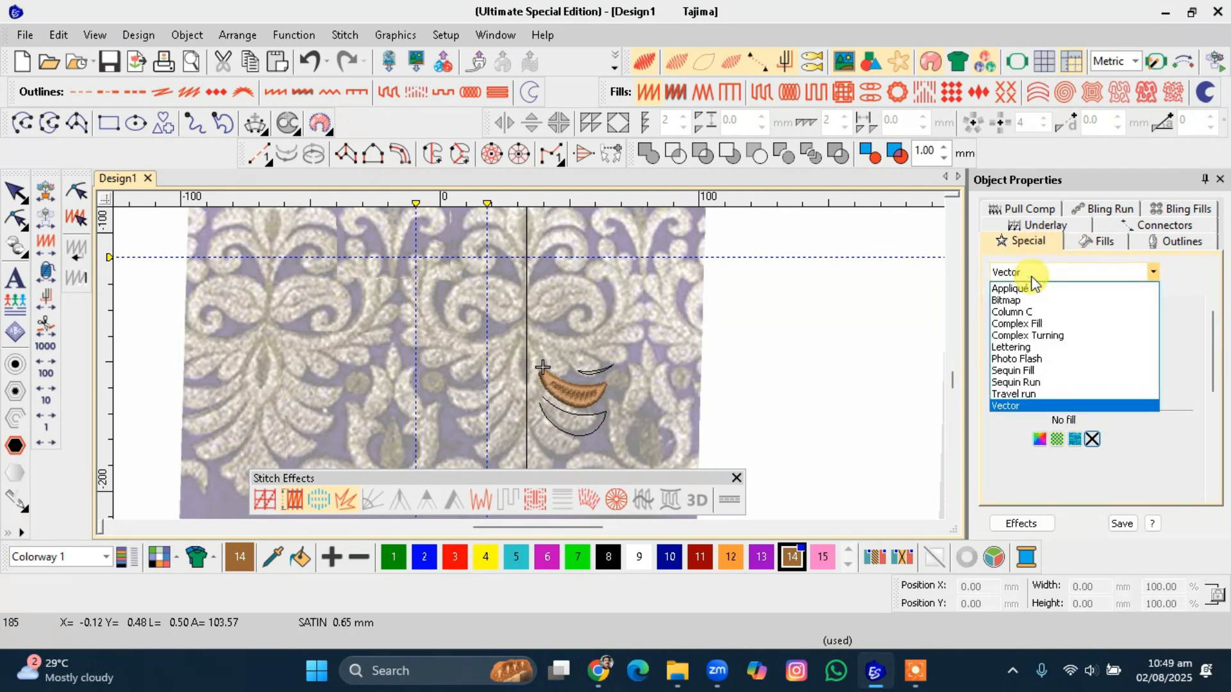
click(707, 332)
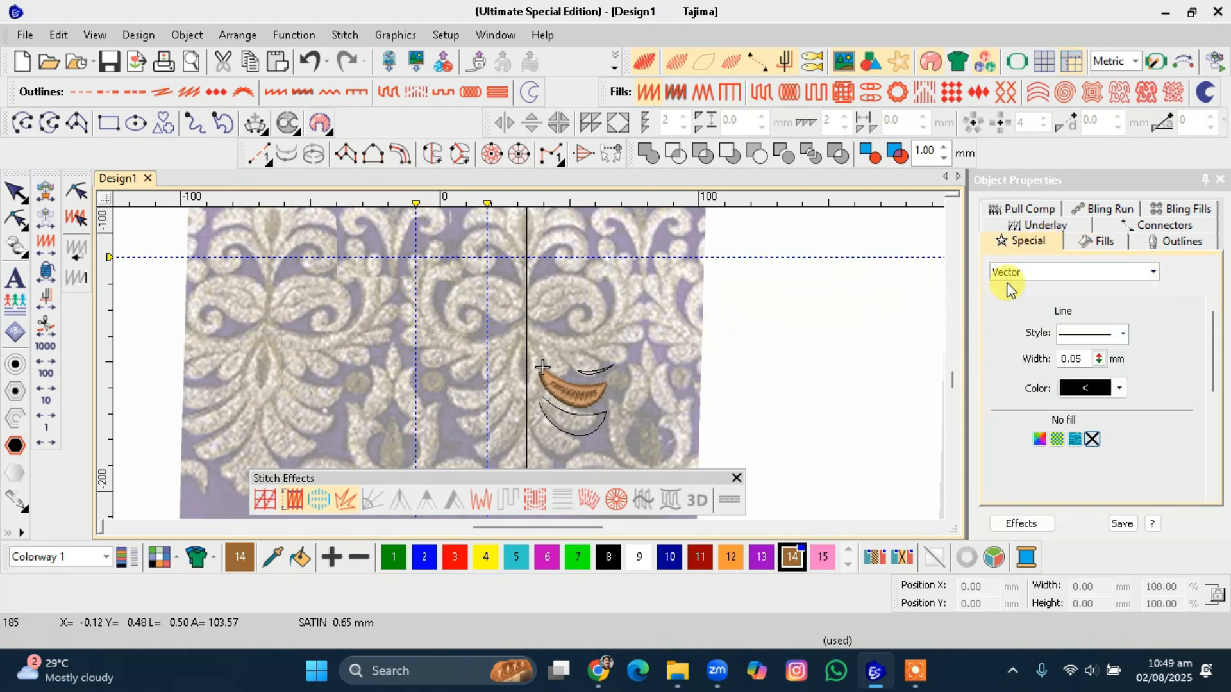
click(1036, 272)
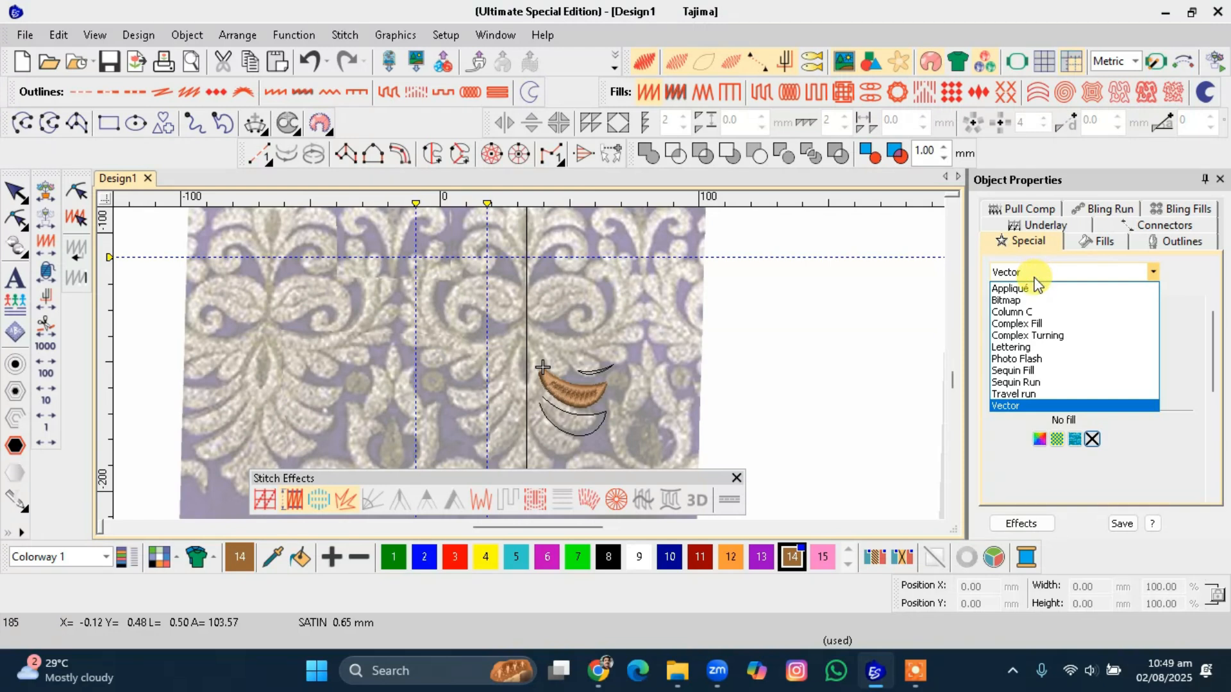
click(1020, 394)
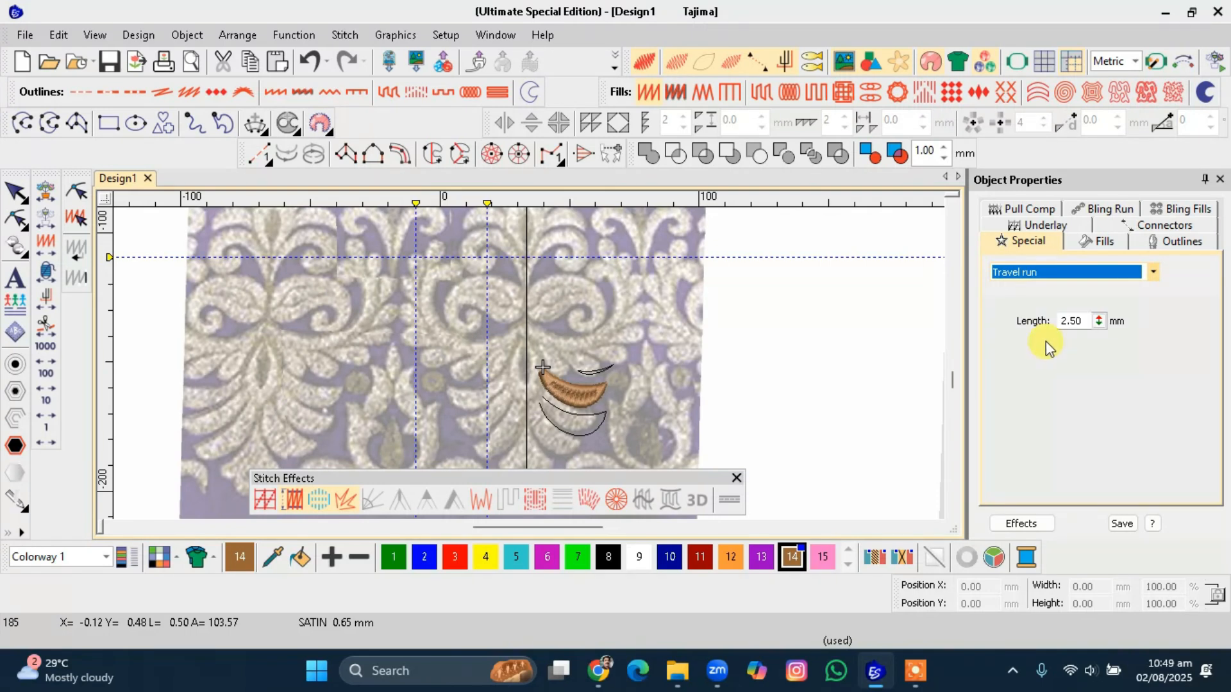
Examine the upper crescent's stitch angle lines and reshape points with the Reshape tool.
scroll(529, 365, up, 3)
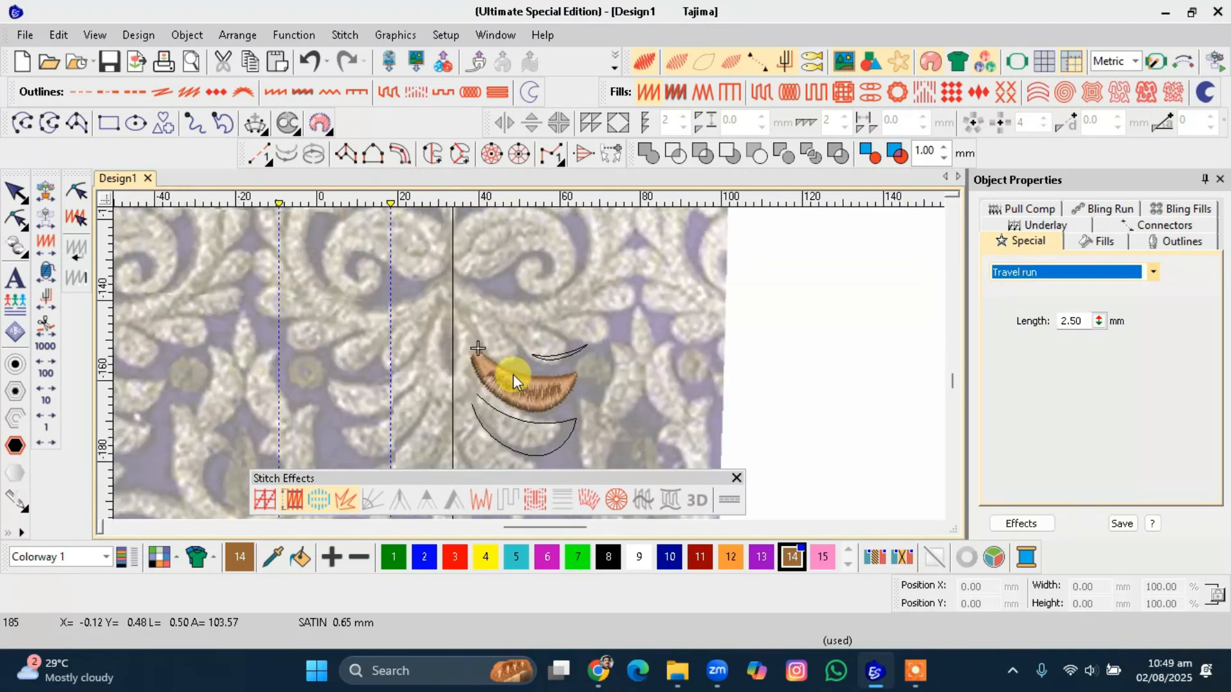
scroll(528, 364, up, 1)
key(t)
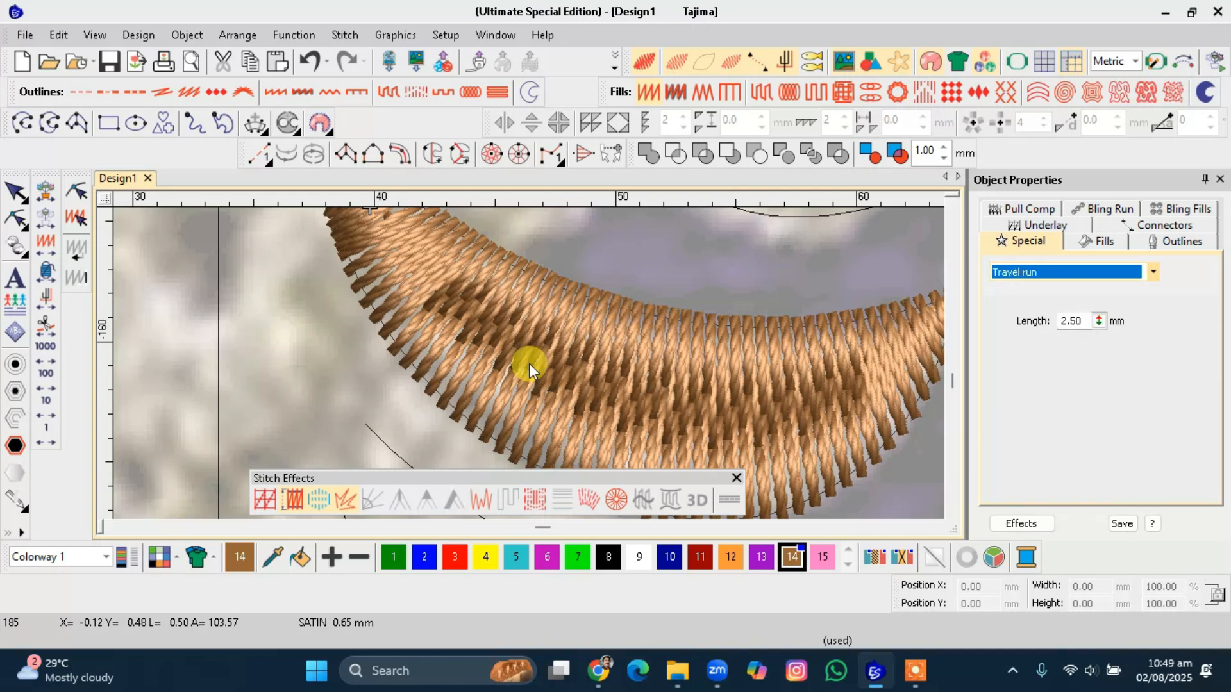
click(555, 363)
key(t)
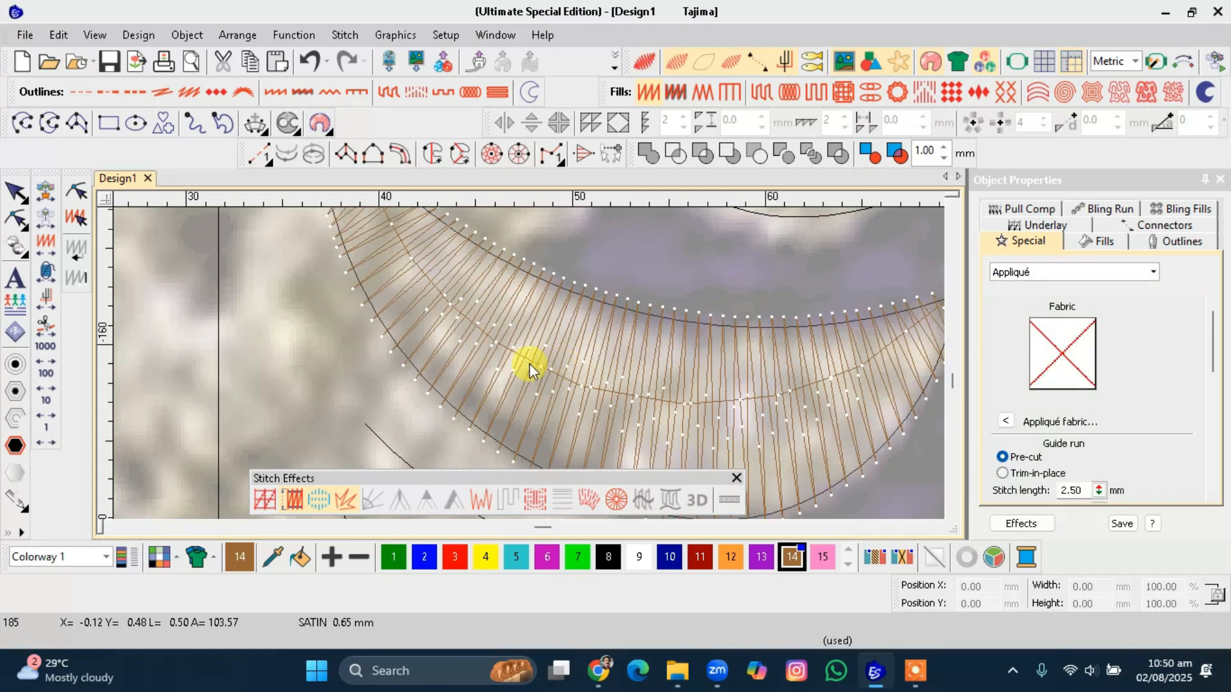
scroll(521, 367, down, 2)
scroll(529, 363, up, 3)
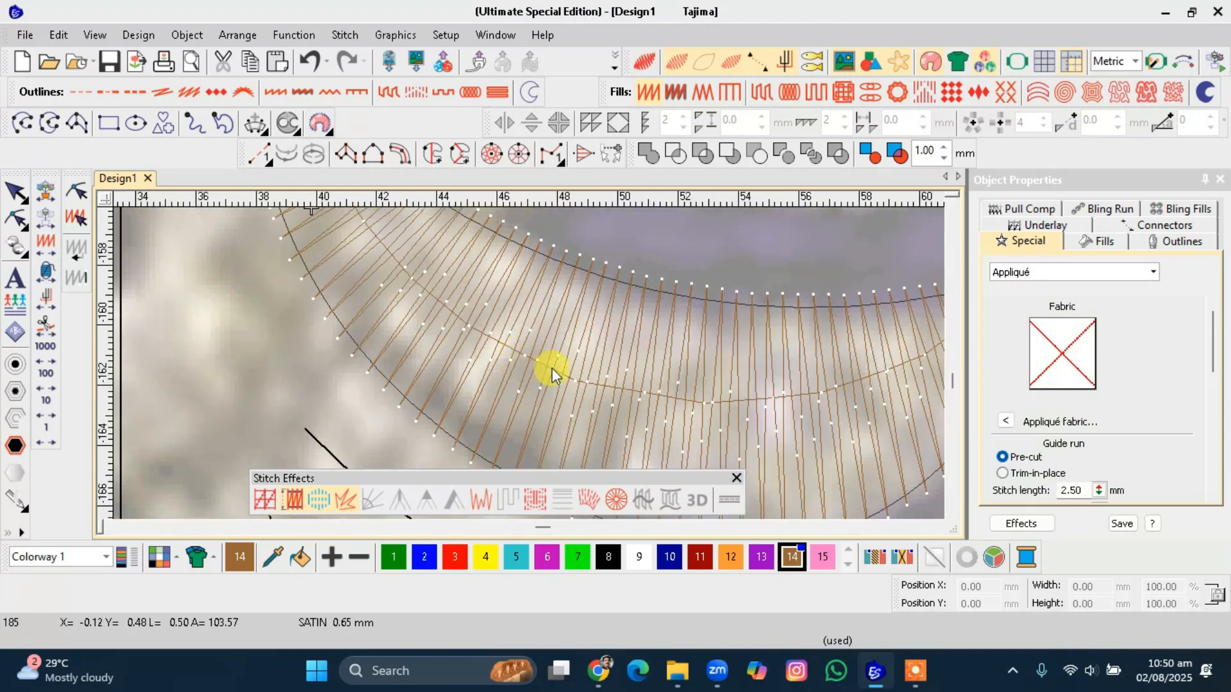
scroll(528, 363, down, 2)
click(523, 364)
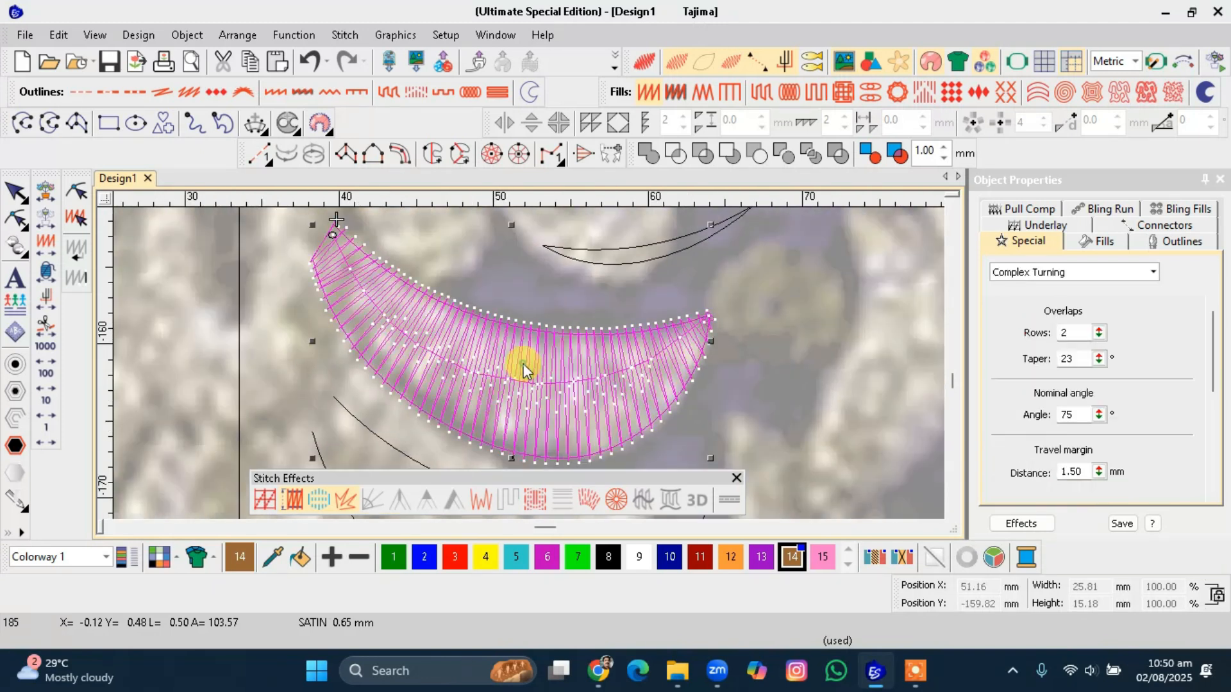
key(h)
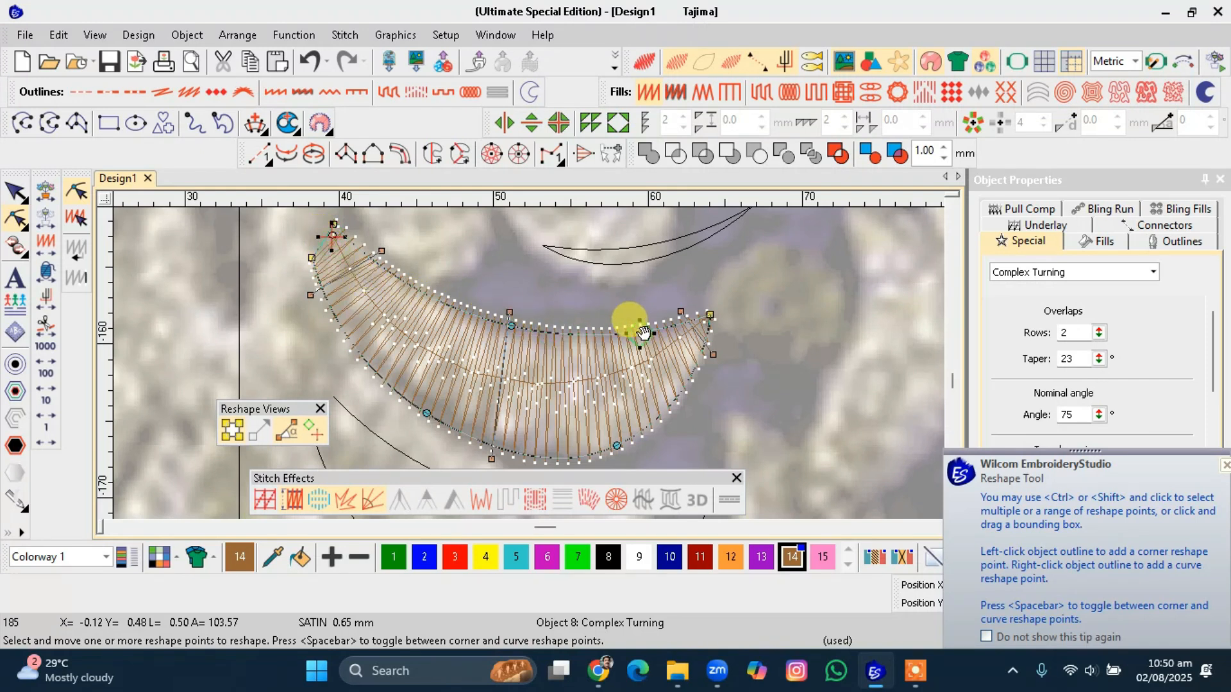
mouse_move(714, 315)
mouse_down()
mouse_move(467, 358)
mouse_move(421, 407)
mouse_move(438, 413)
mouse_up()
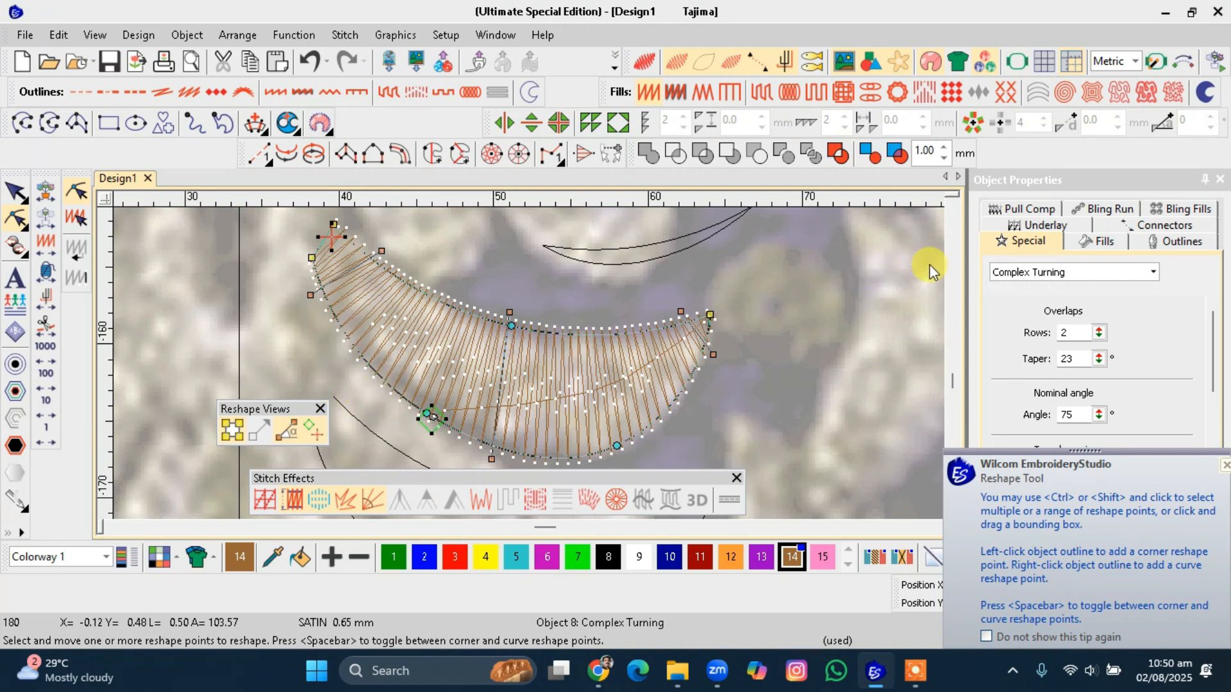
key(Escape)
Set the default Travel run length to 6 mm with no object selected.
click(1026, 271)
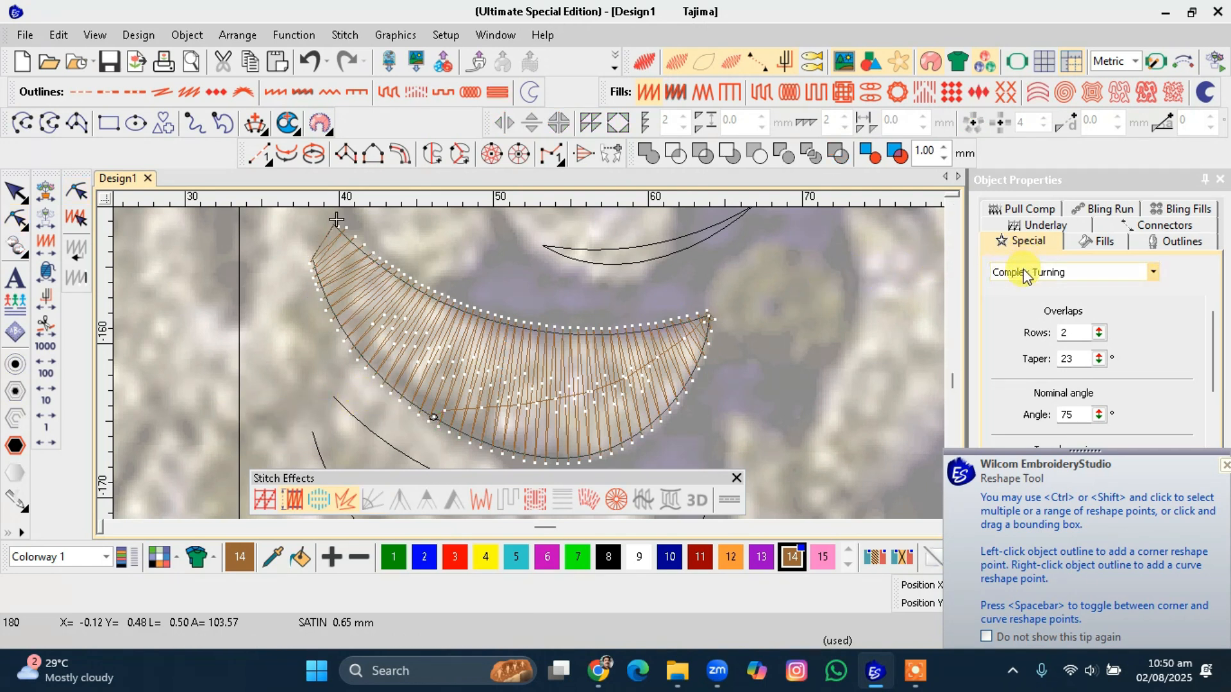
click(1028, 394)
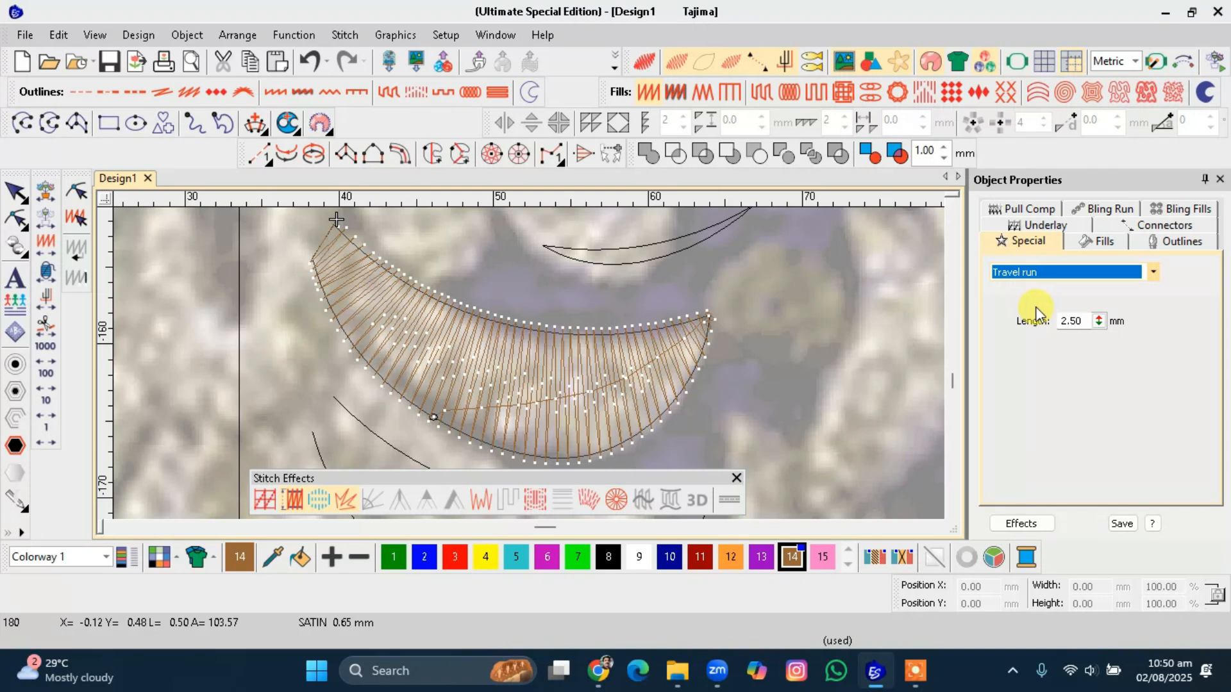
click(1077, 321)
text(6)
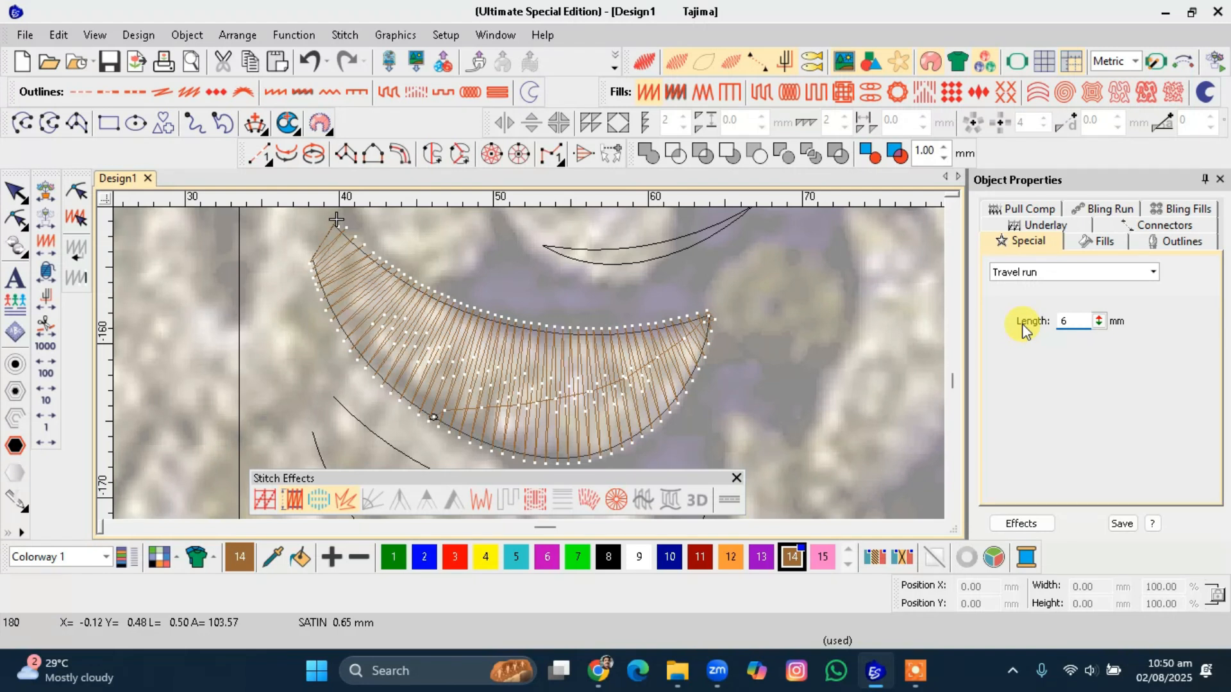
key(Return)
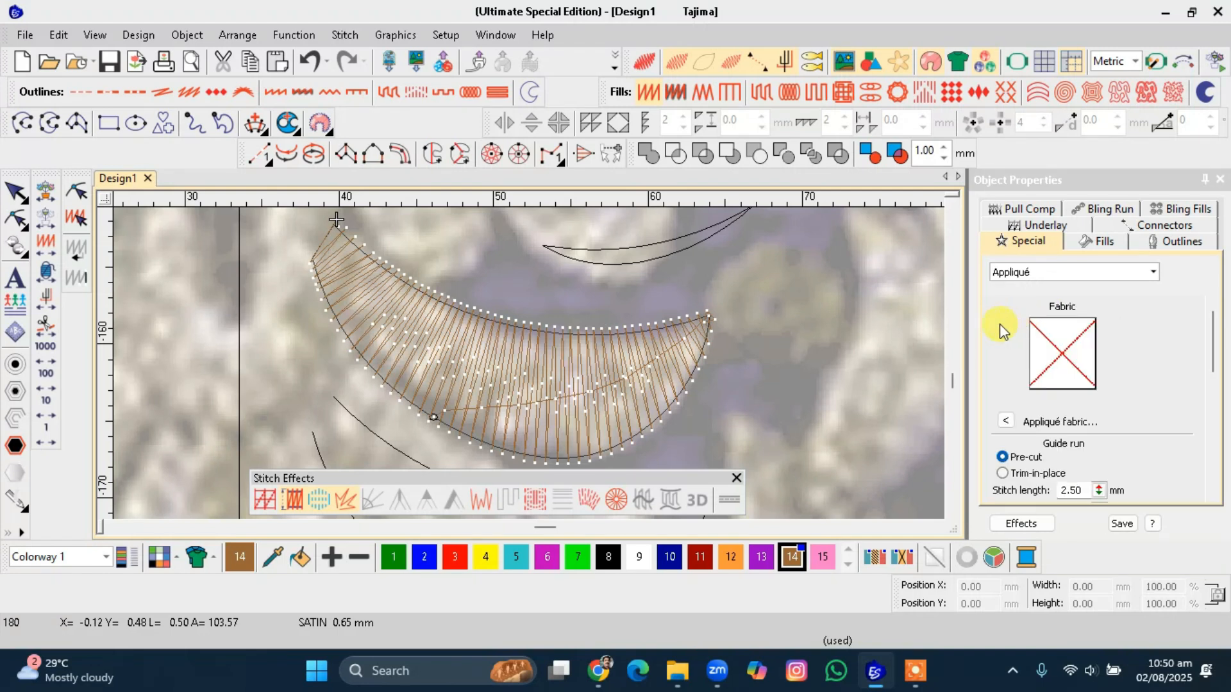
Select the upper crescent and set its Complex Turning travel run length to 6 mm.
click(633, 345)
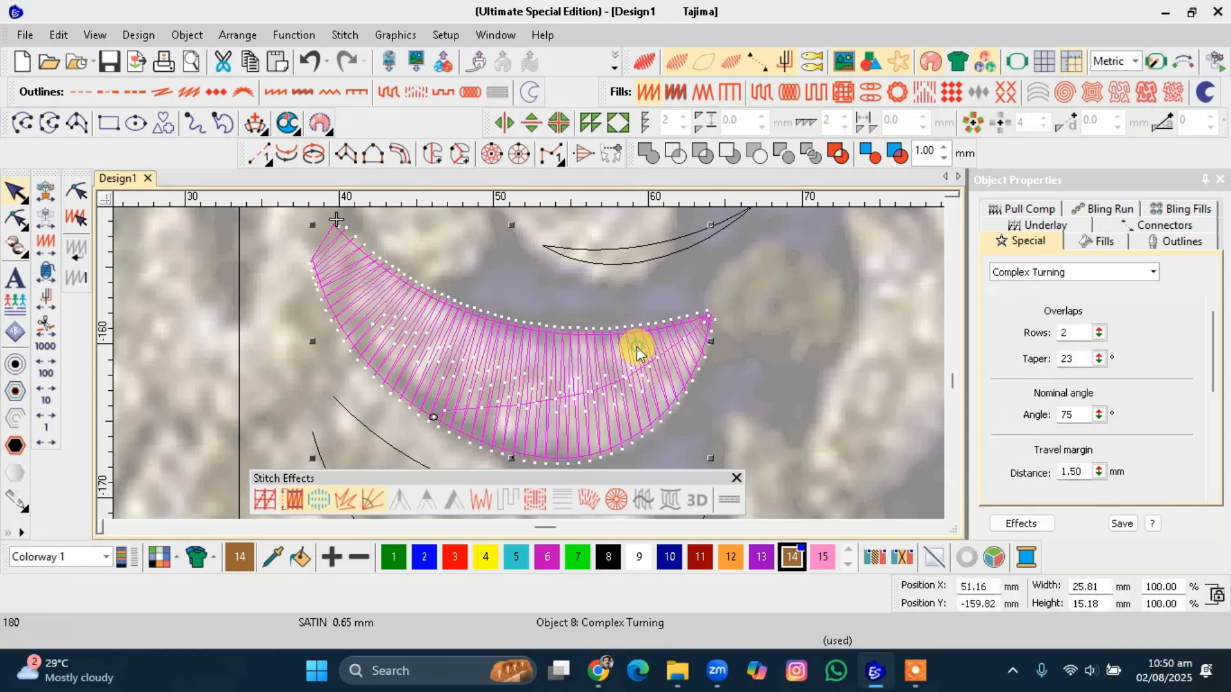
click(1032, 270)
click(1032, 290)
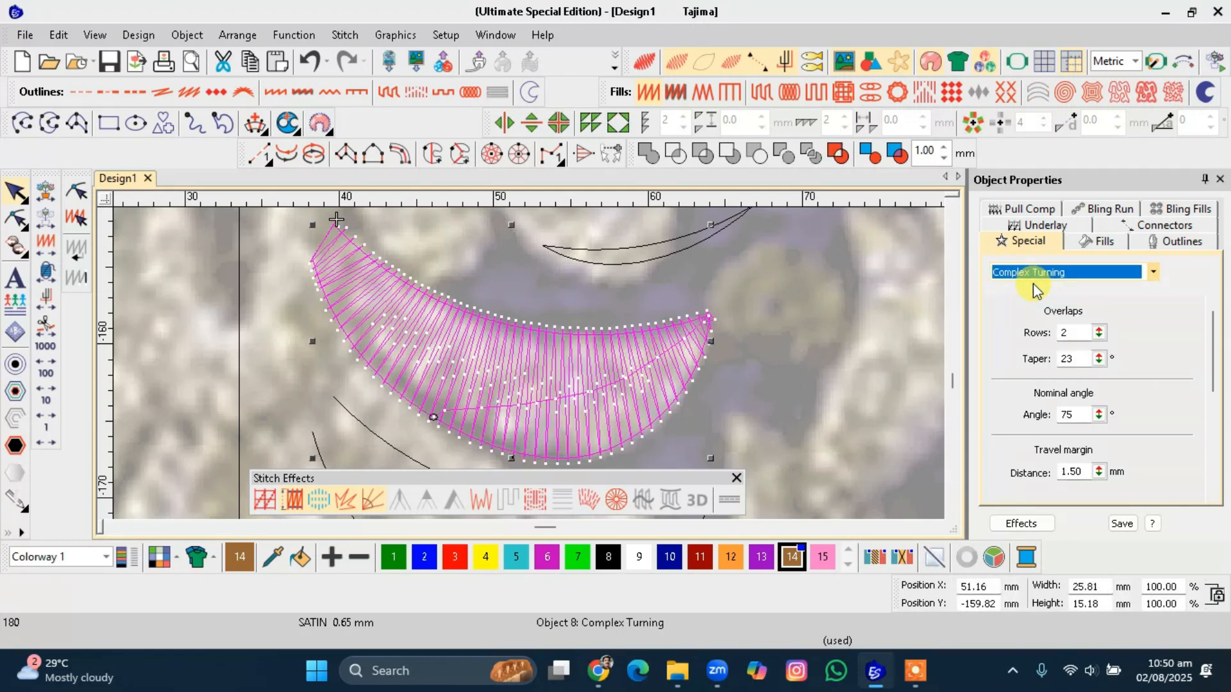
click(1141, 277)
click(1064, 301)
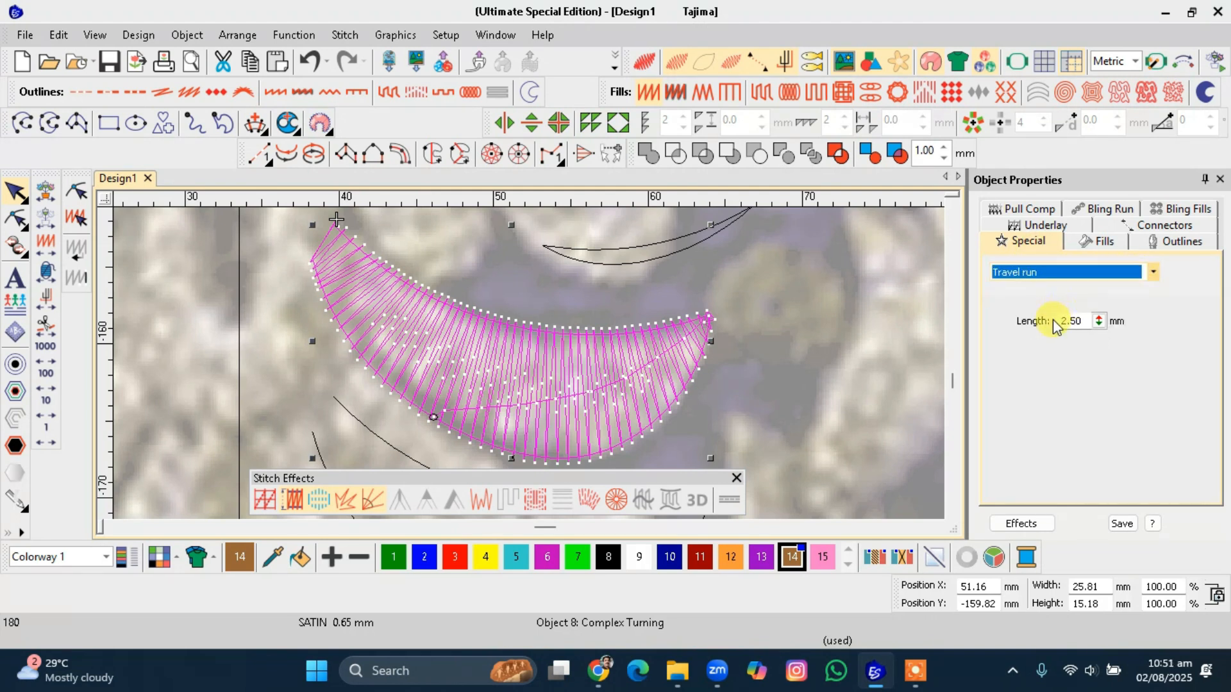
double_click(1082, 326)
text(6)
click(1021, 414)
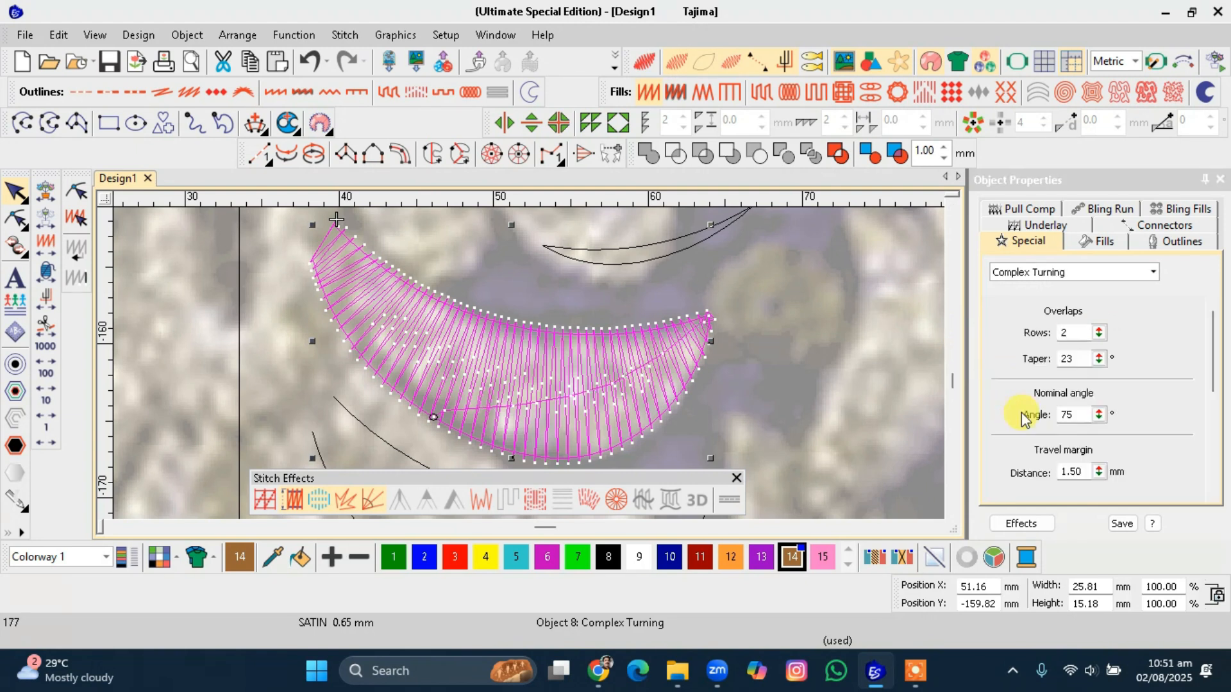
Set the upper crescent's Complex Turning travel run length to 2 mm.
scroll(529, 363, up, 2)
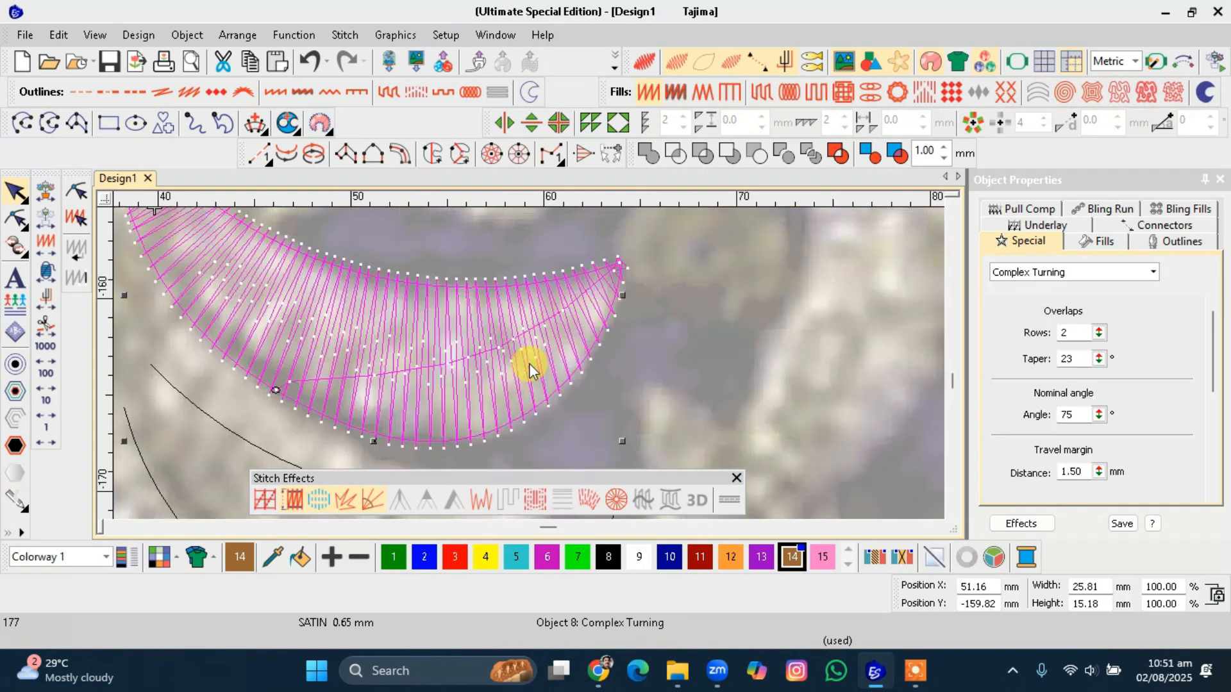
scroll(529, 363, up, 1)
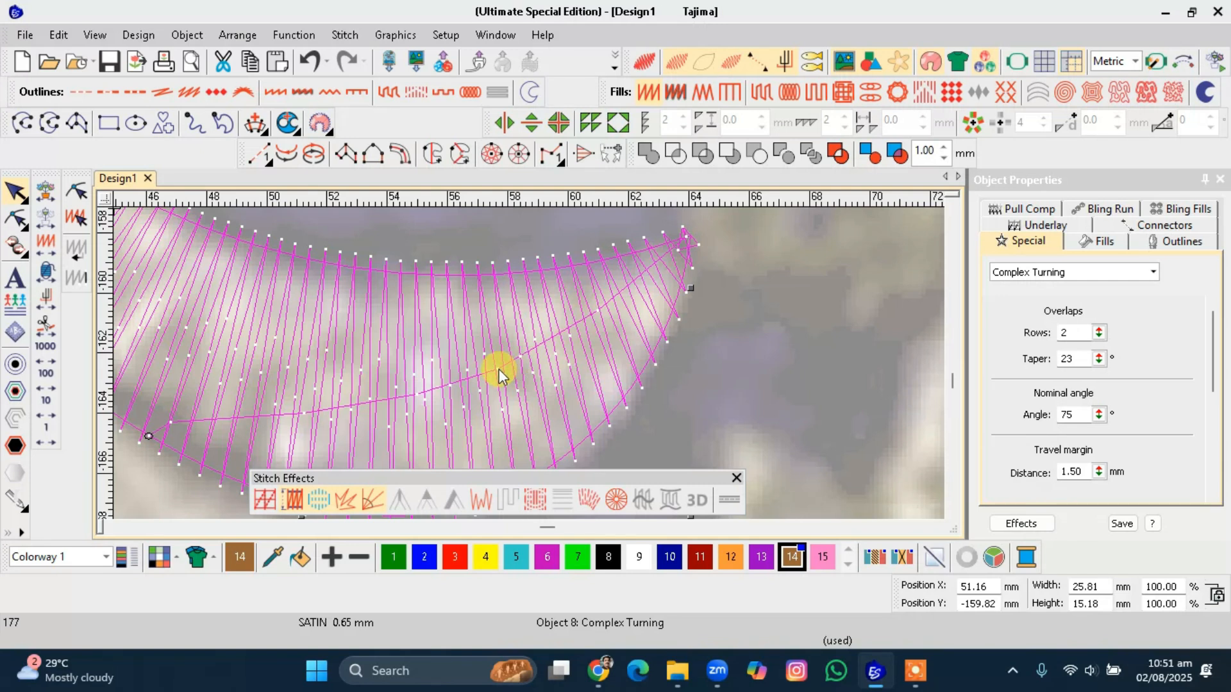
scroll(529, 363, up, 1)
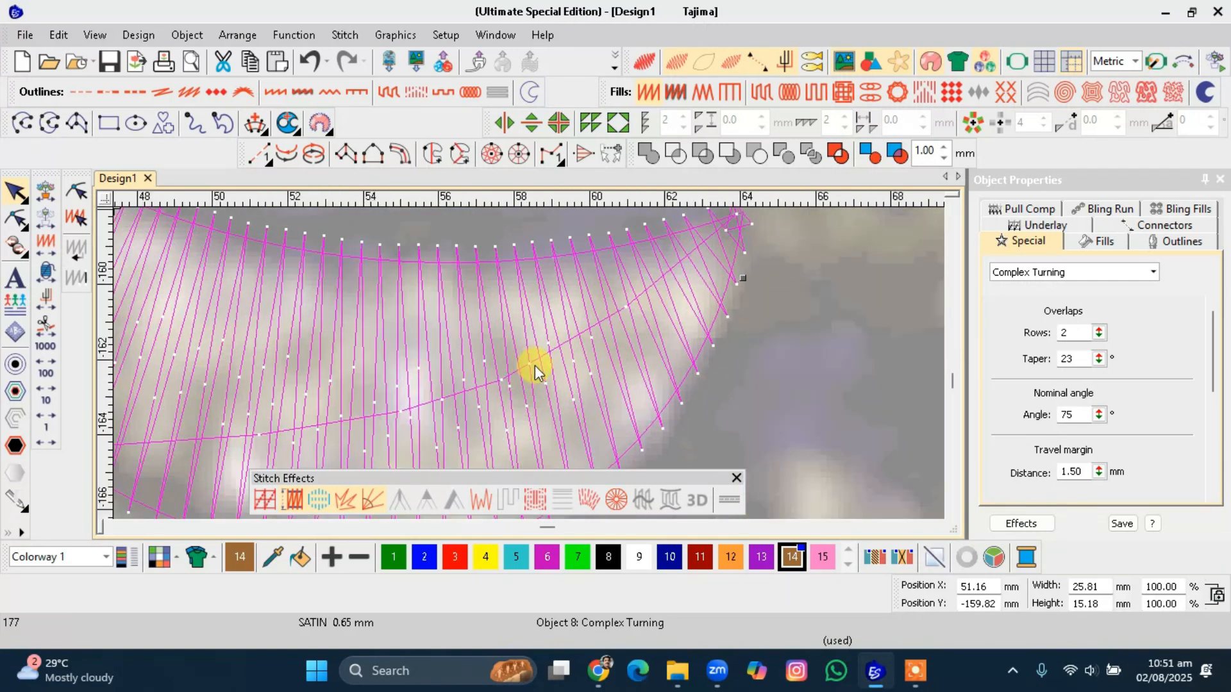
click(625, 312)
click(1022, 271)
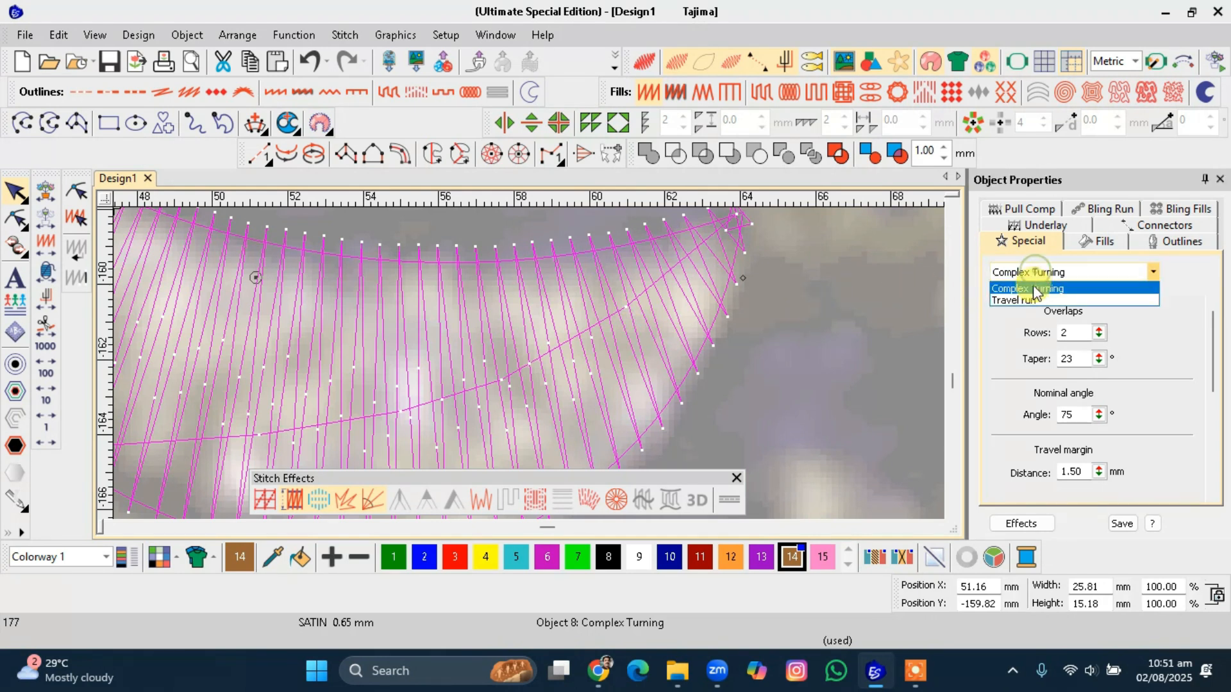
click(1026, 298)
key(Tab)
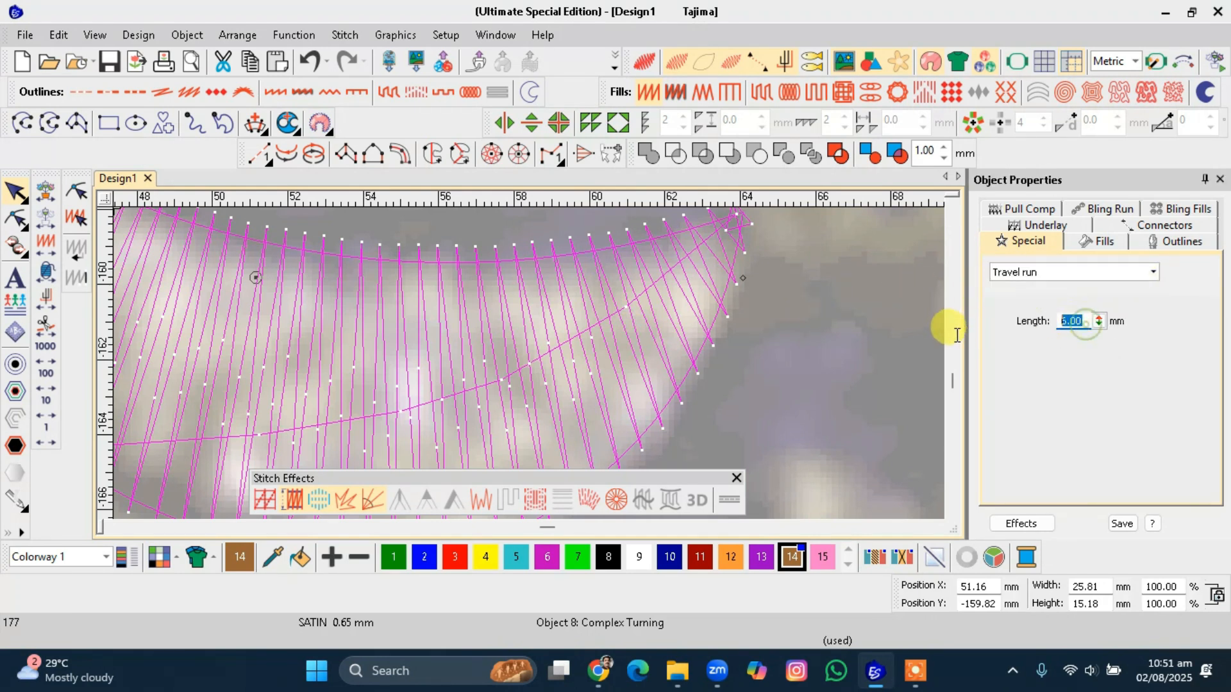
text(2)
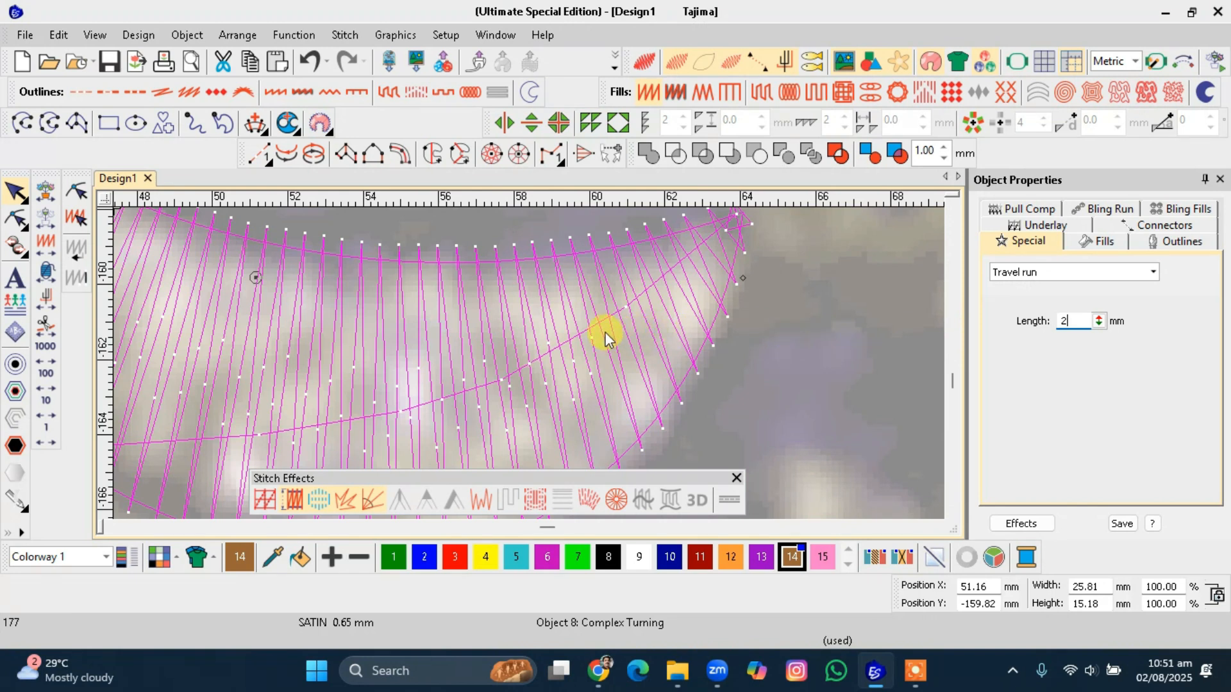
key(Return)
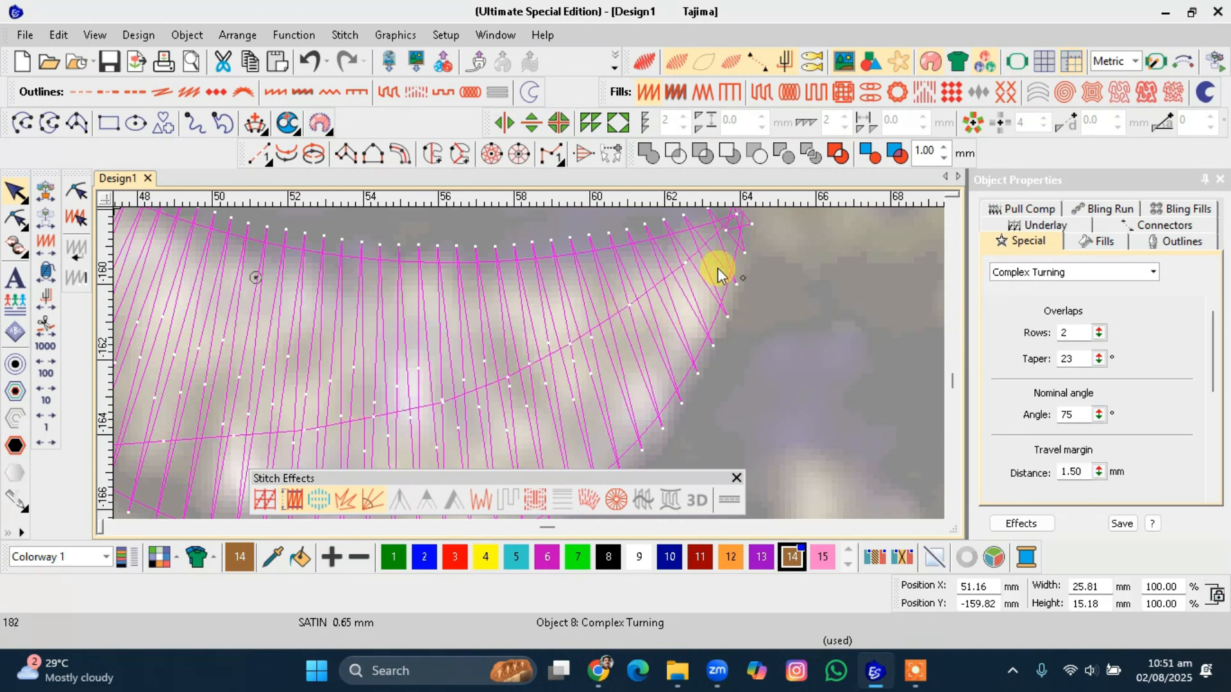
Set the upper crescent's Complex Turning travel run length back to 6 mm.
click(996, 277)
click(1003, 290)
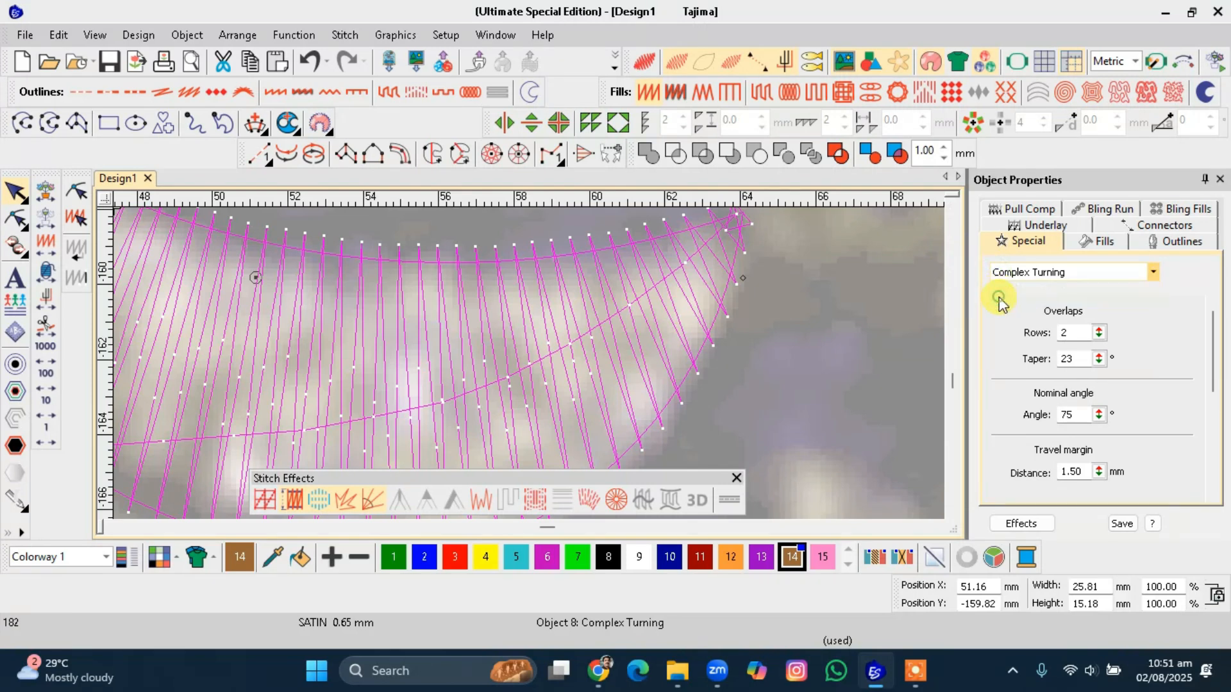
double_click(1091, 322)
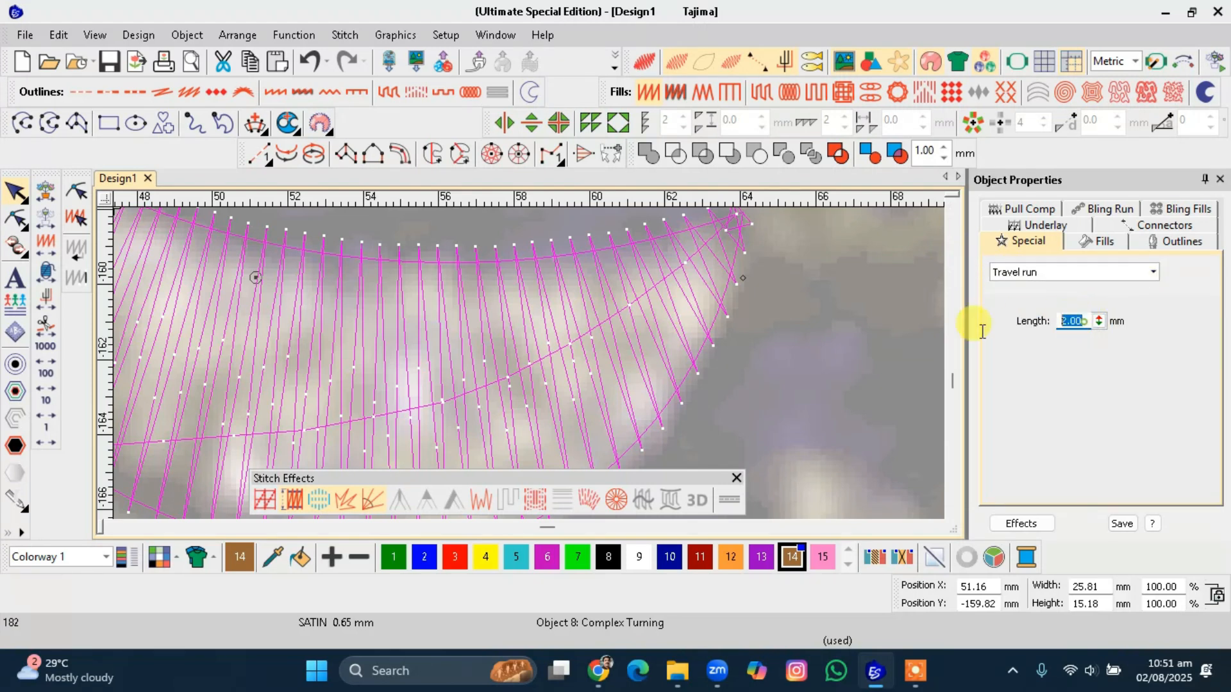
text(6)
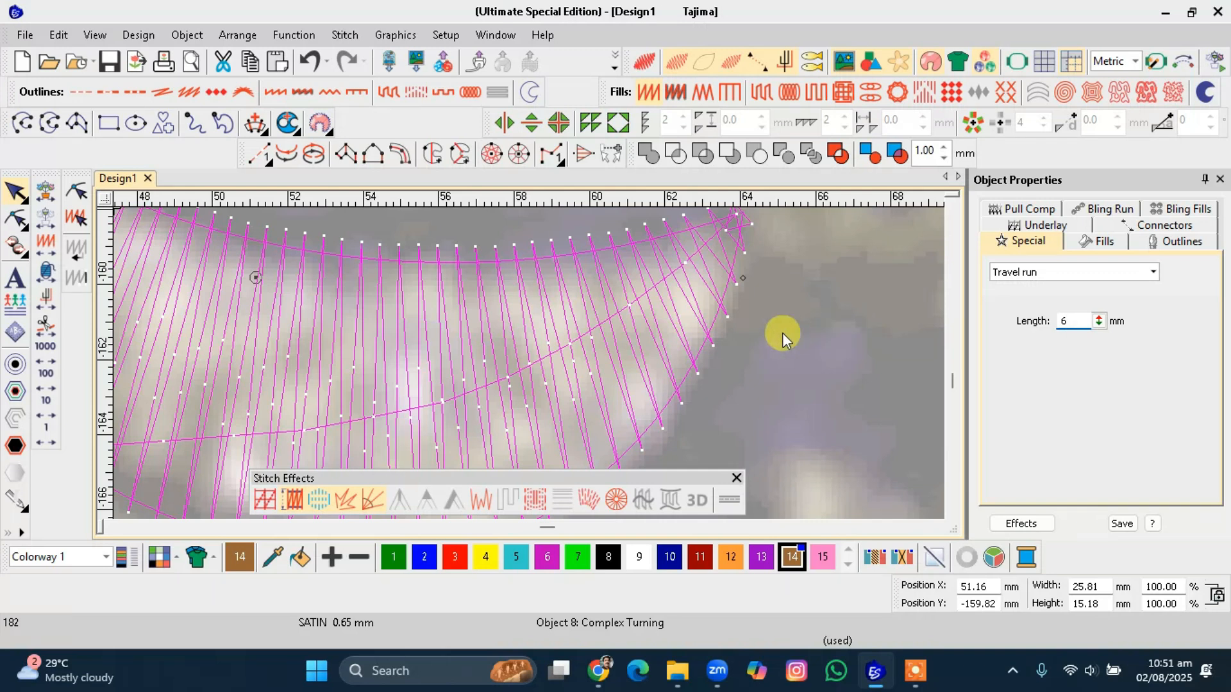
key(Return)
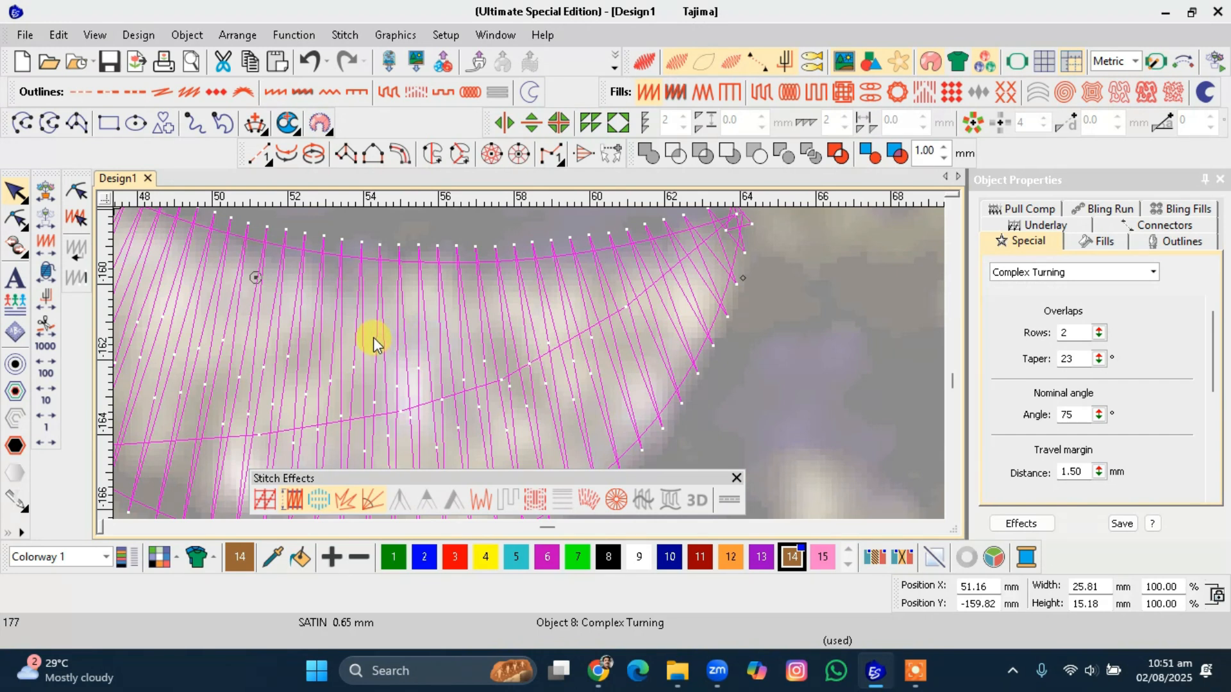
Remove both horizontal guidelines from the design area.
scroll(529, 363, down, 5)
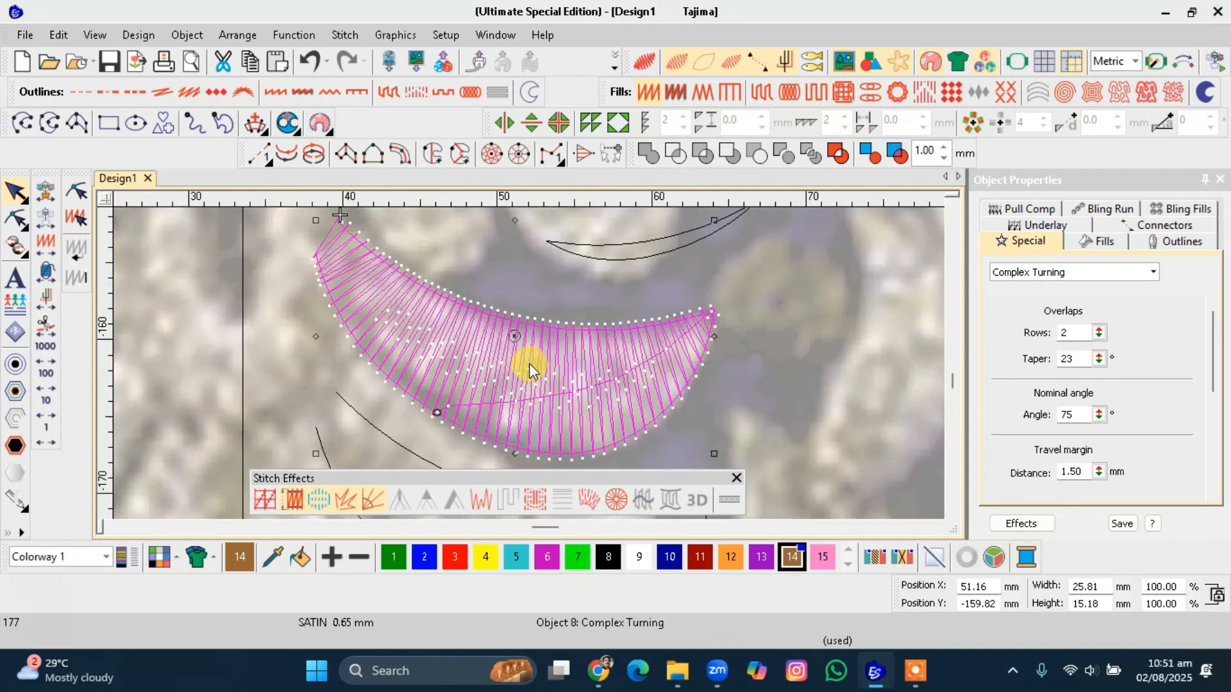
scroll(529, 363, down, 2)
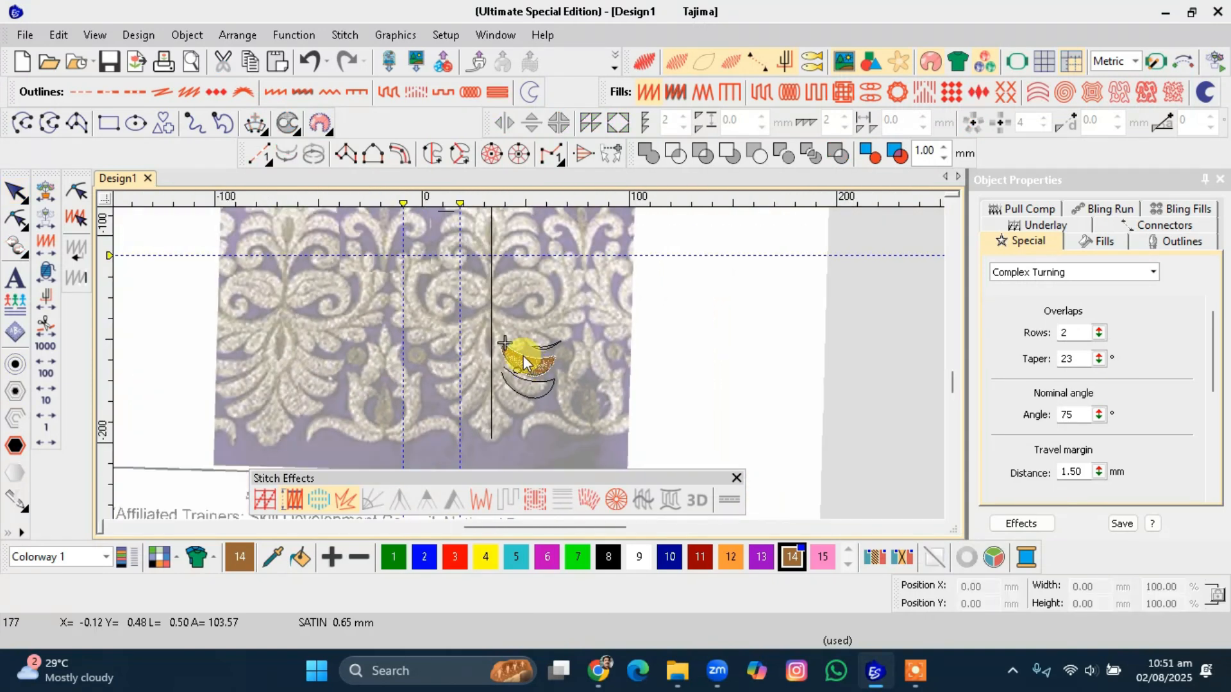
scroll(523, 356, down, 2)
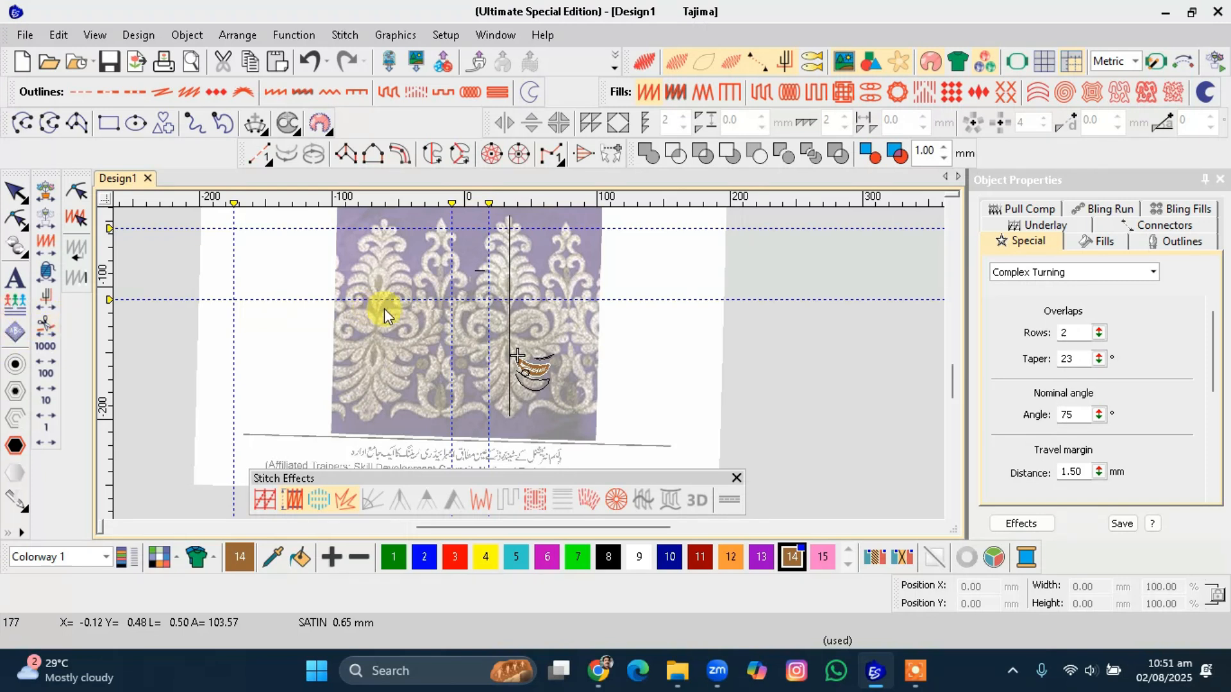
click(508, 306)
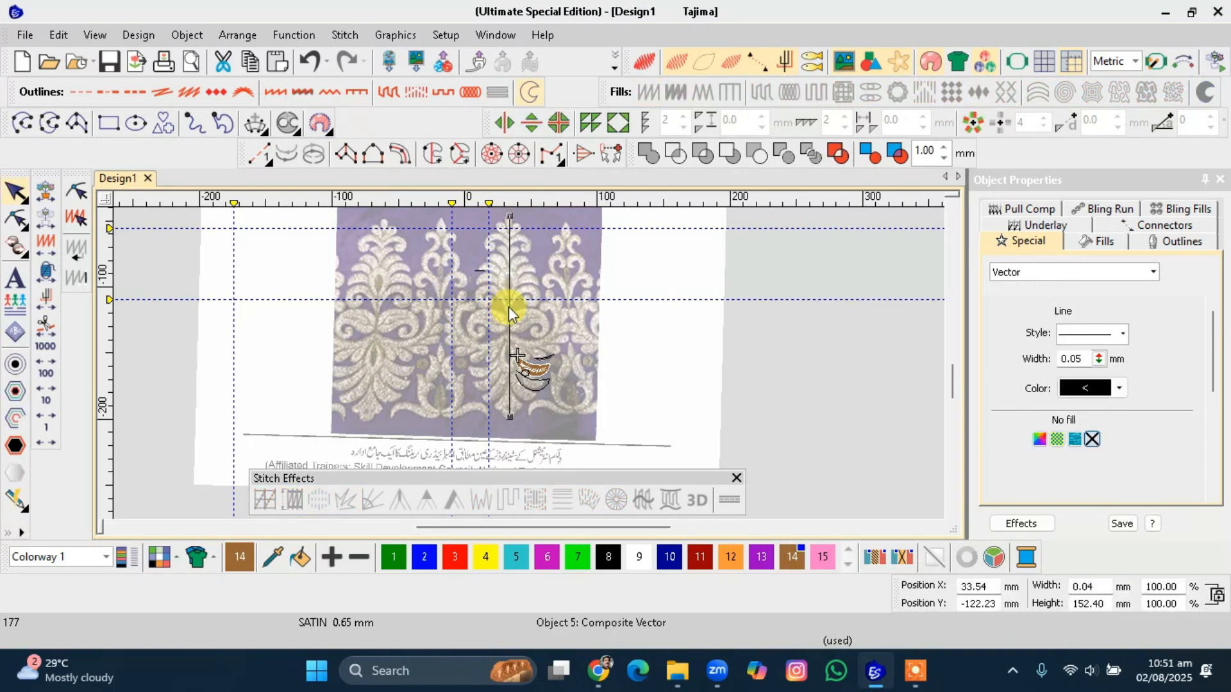
scroll(509, 307, down, 1)
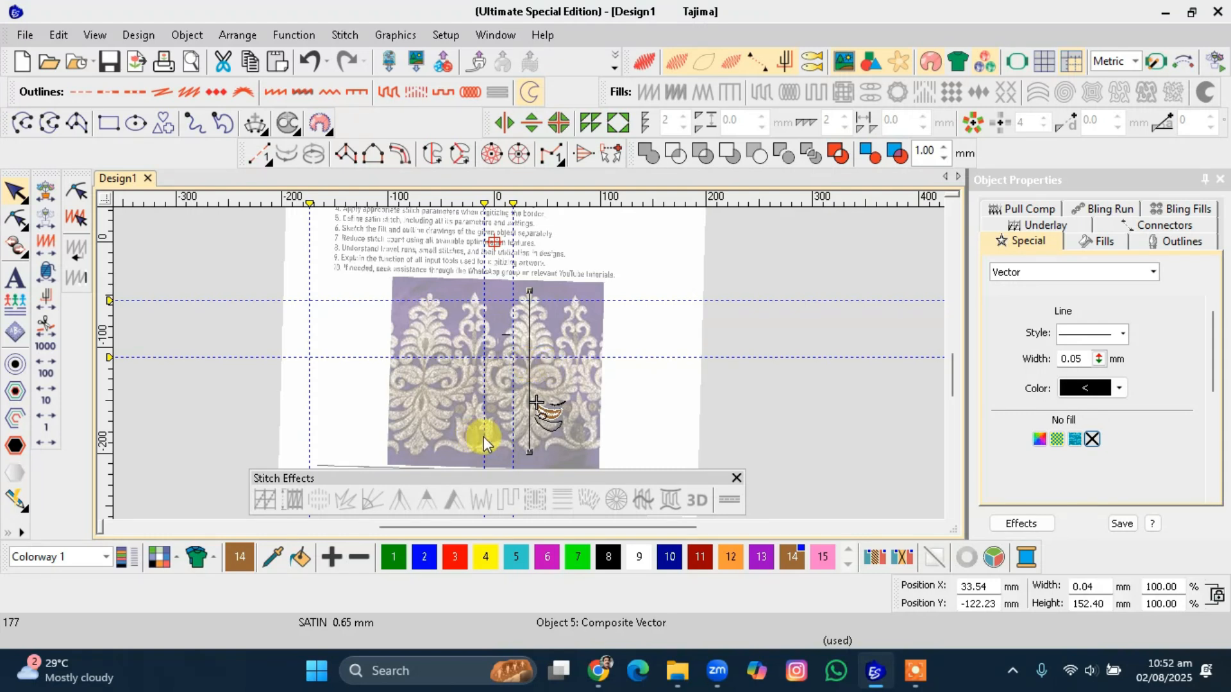
drag(110, 359, 115, 193)
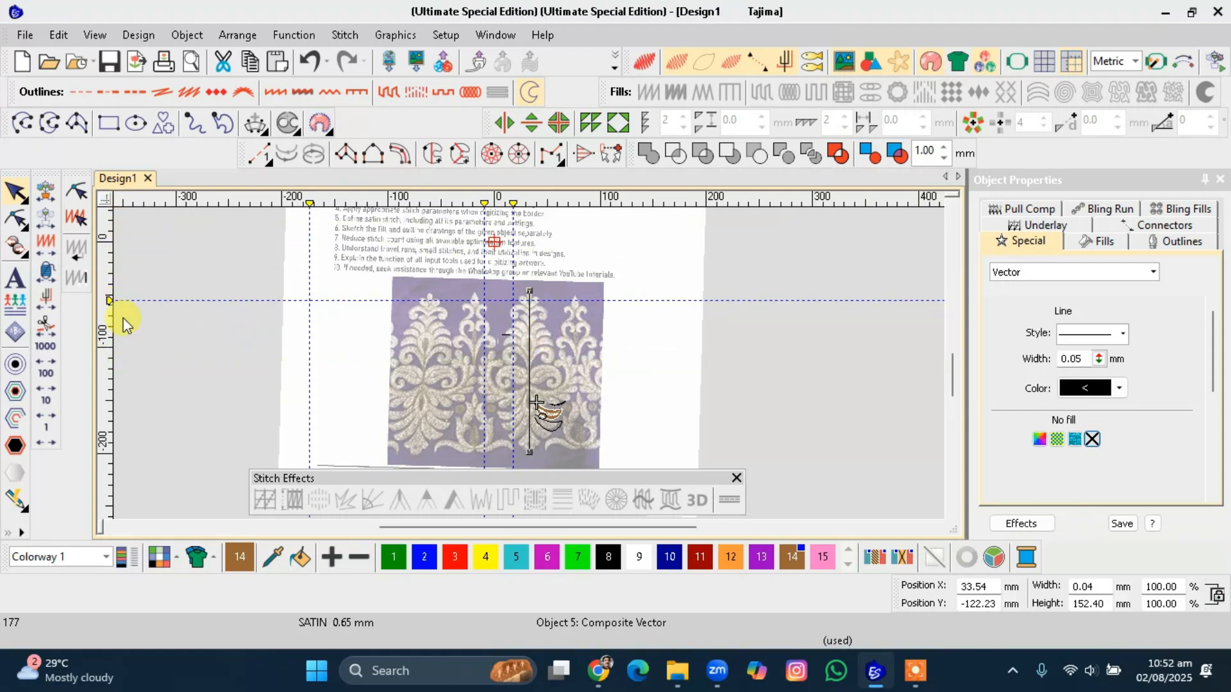
drag(109, 300, 129, 187)
Extend the top end of the vertical centre line slightly upward.
scroll(525, 363, up, 3)
scroll(526, 363, up, 2)
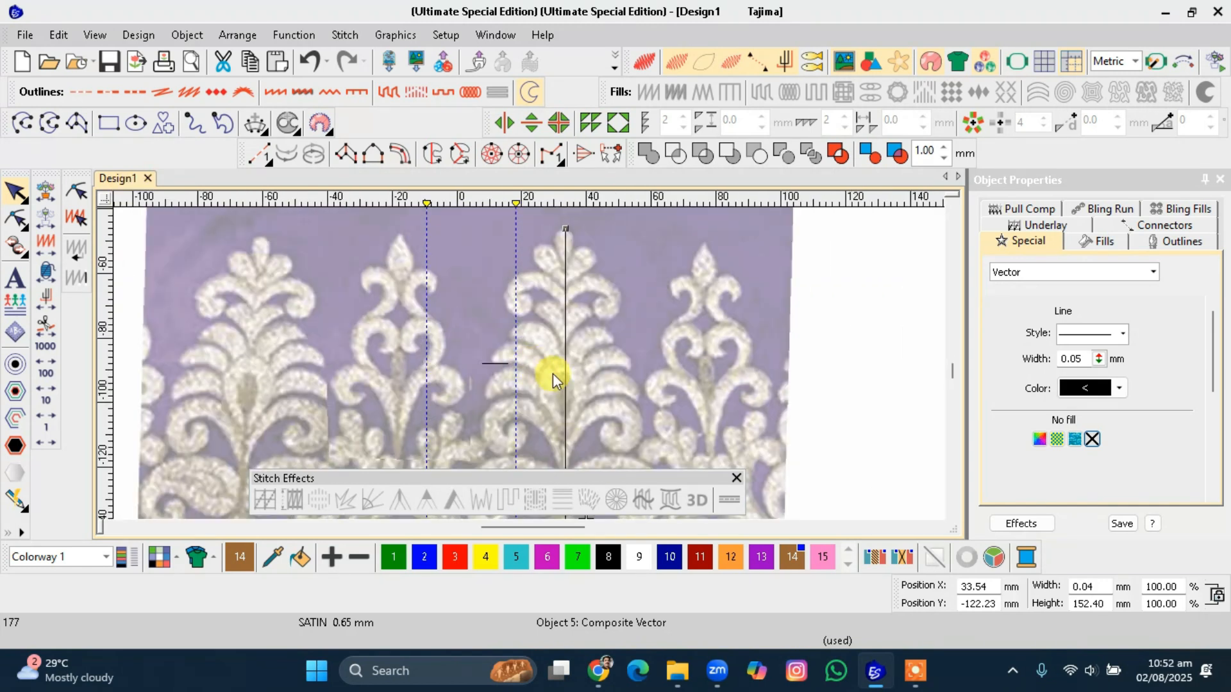
drag(564, 226, 547, 276)
scroll(531, 362, down, 2)
scroll(530, 364, up, 2)
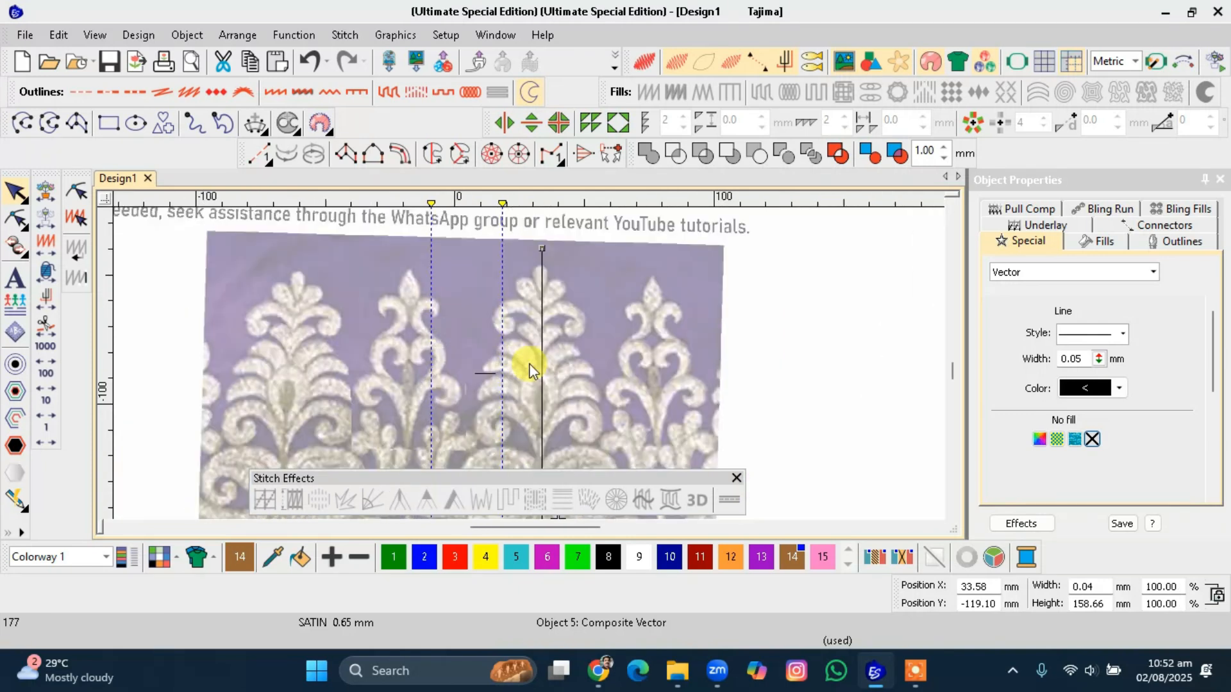
scroll(530, 363, down, 2)
scroll(530, 363, up, 1)
scroll(529, 367, up, 1)
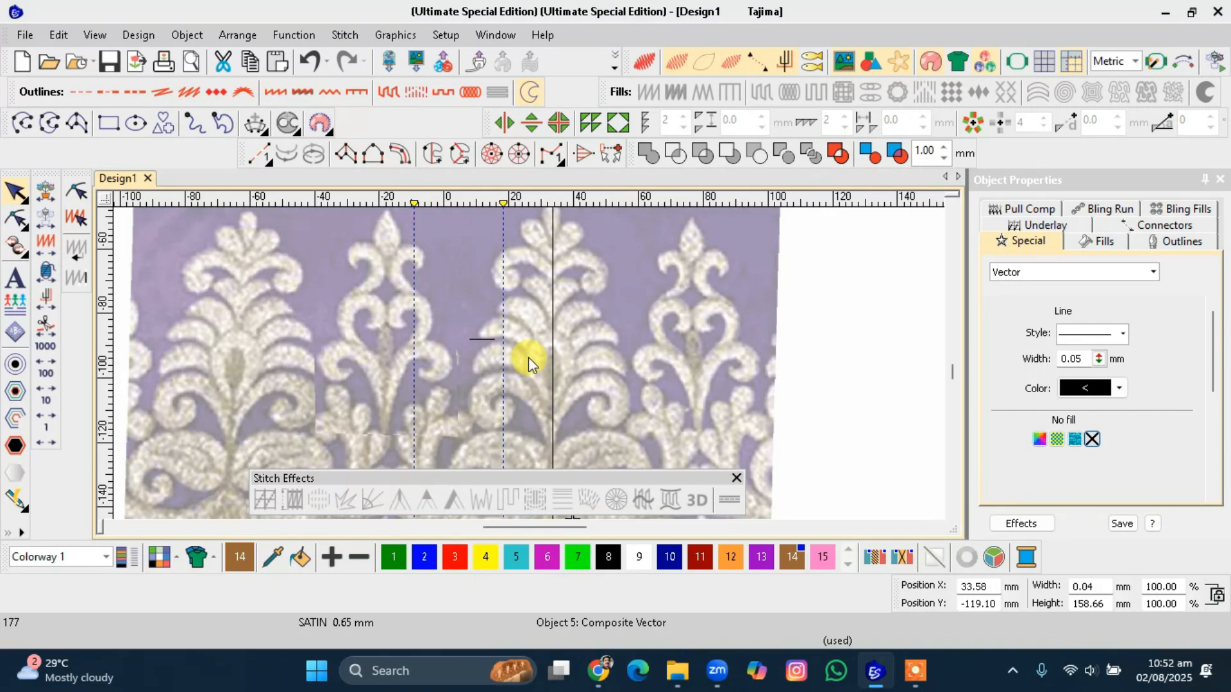
scroll(546, 349, up, 1)
Digitize an open run curve along the outer edge of the leaf right of the centre line.
click(22, 121)
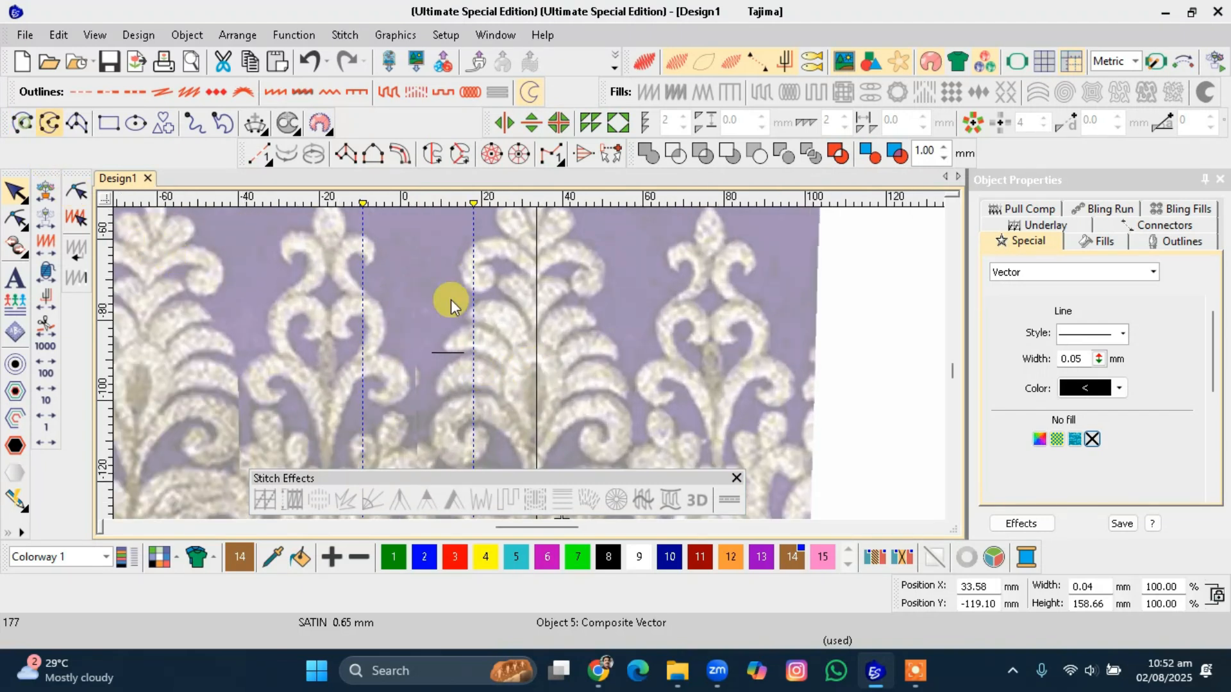
click(568, 286)
click(615, 345)
click(632, 426)
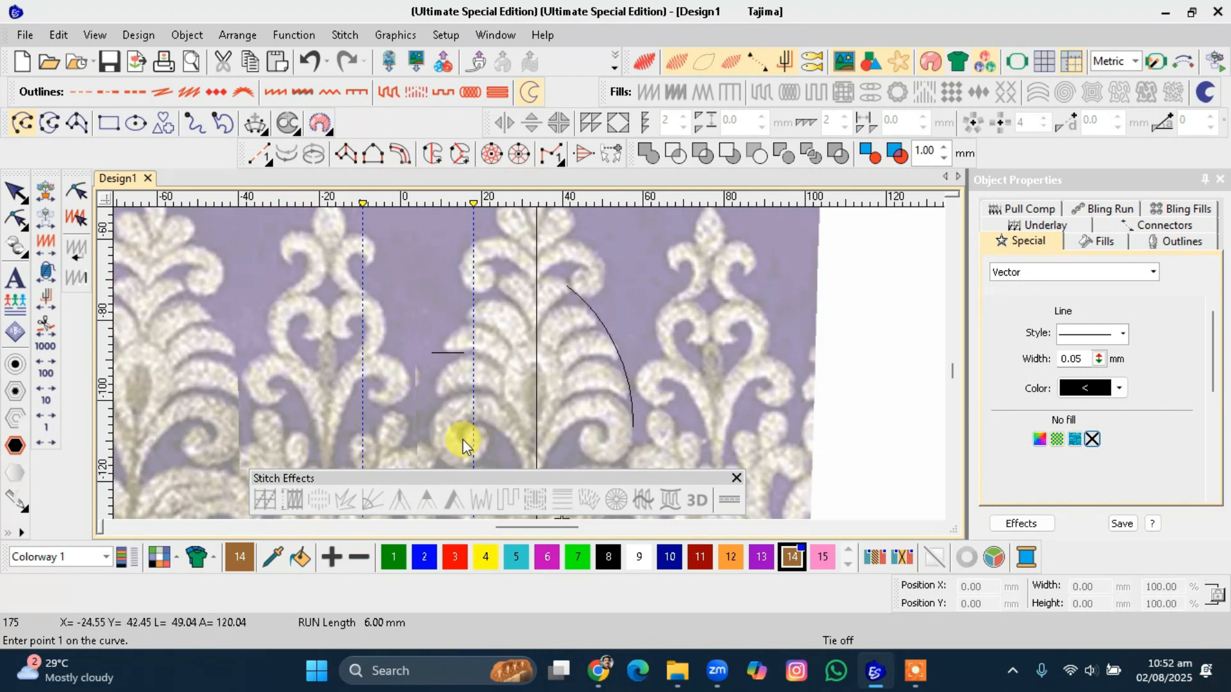
Digitize a run curve from the centre line around the curled leaf scroll, spiralling inward and back down to the centre line.
scroll(529, 363, up, 3)
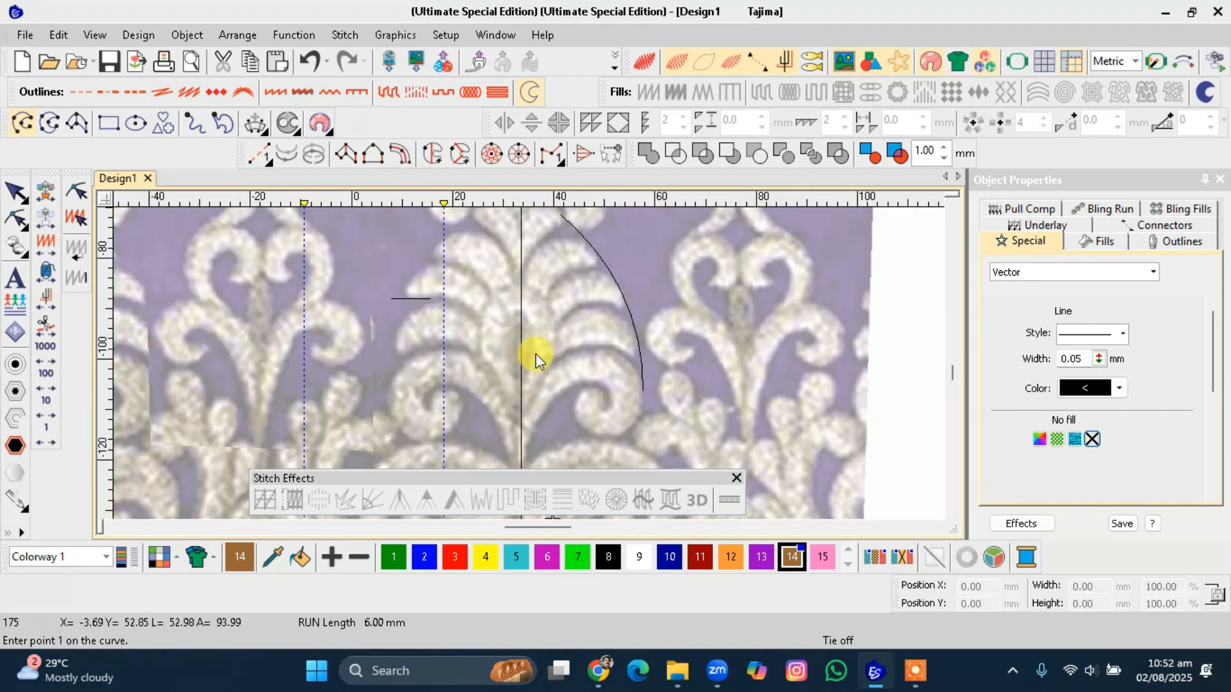
scroll(536, 352, up, 1)
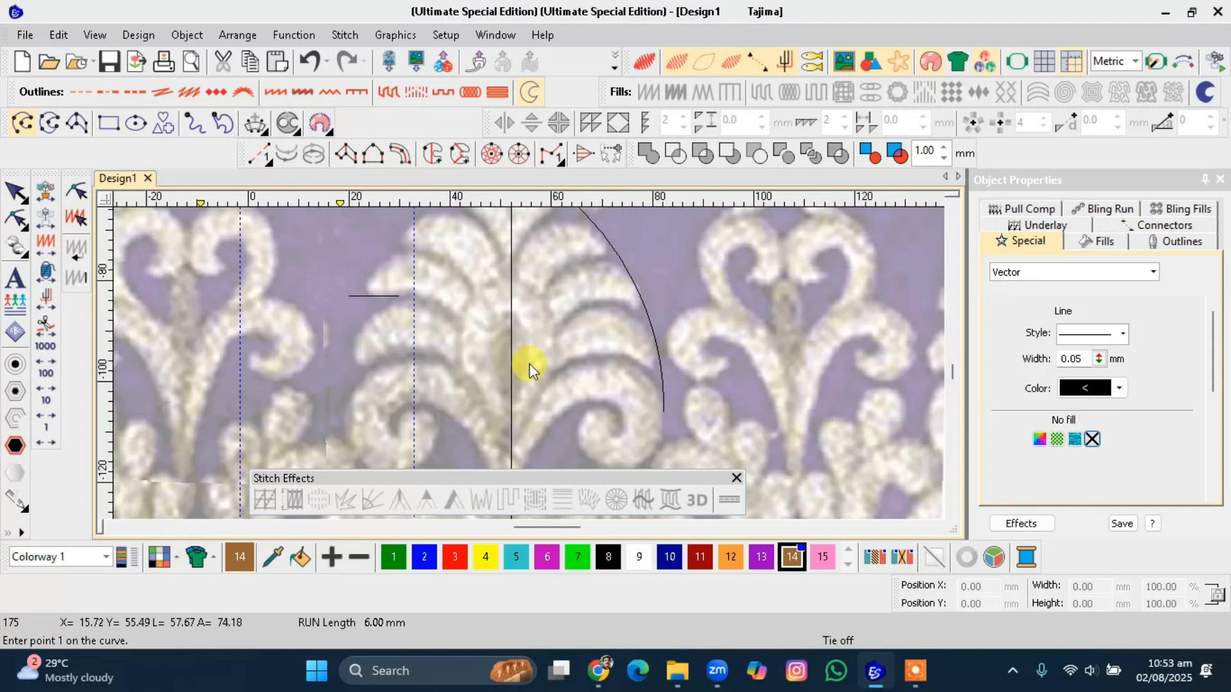
scroll(529, 363, down, 2)
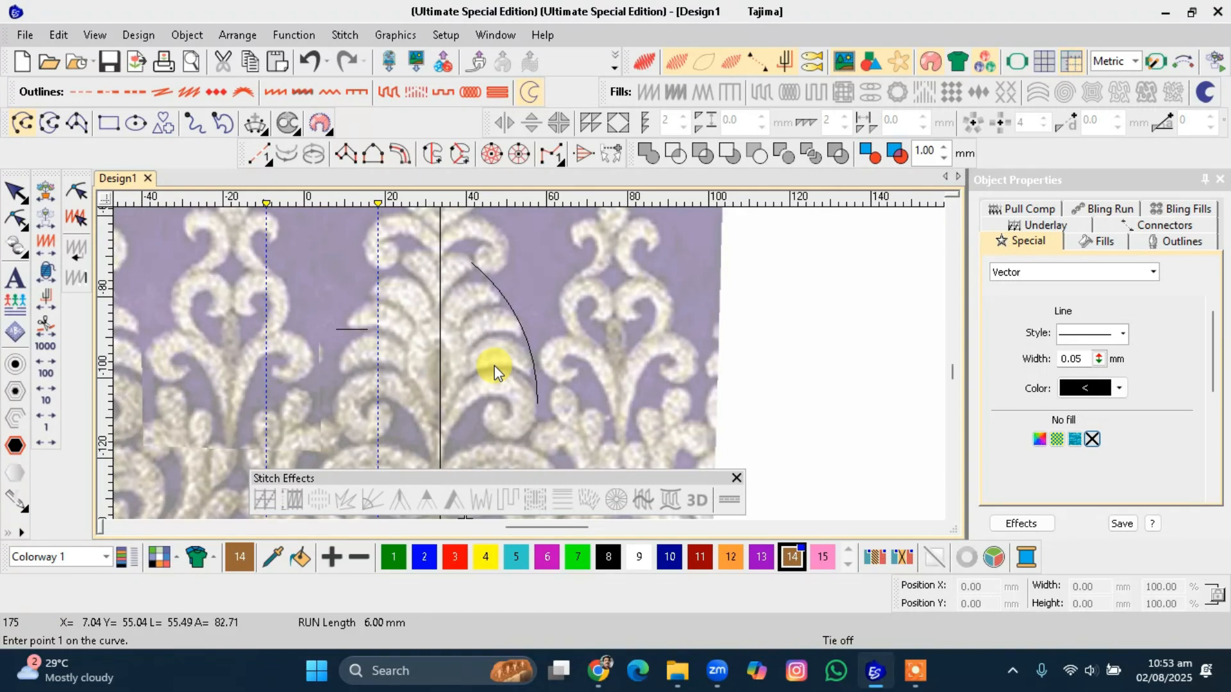
scroll(486, 340, up, 2)
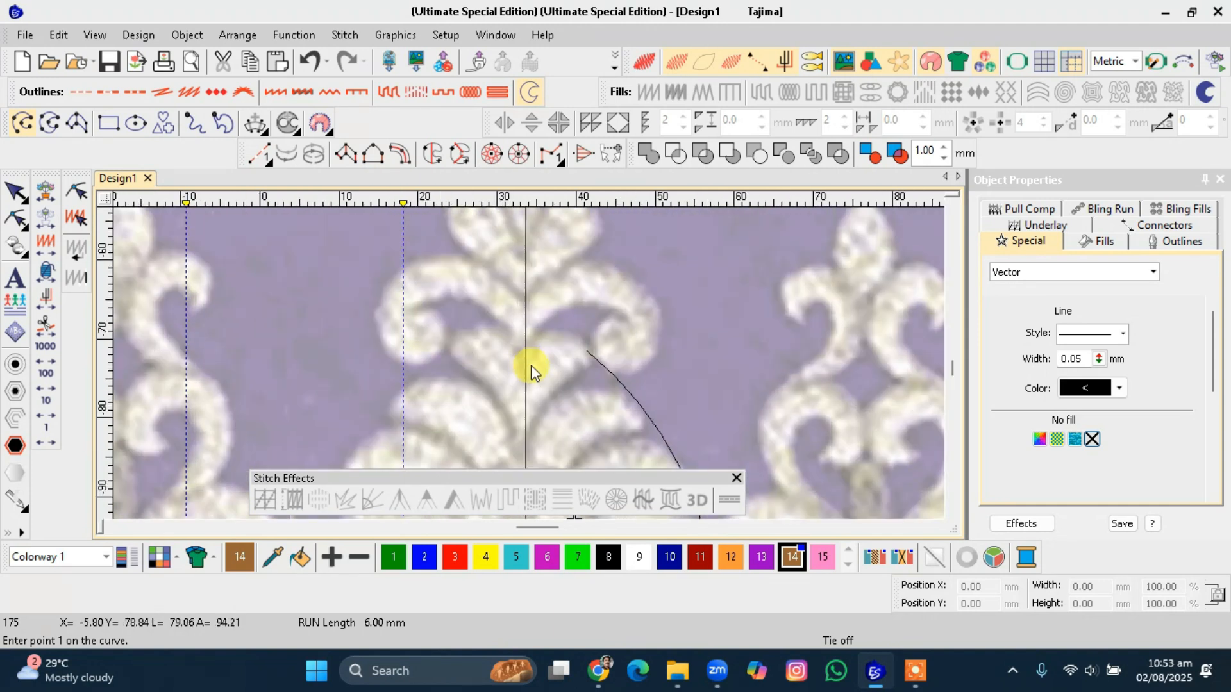
scroll(530, 370, up, 1)
scroll(530, 372, down, 3)
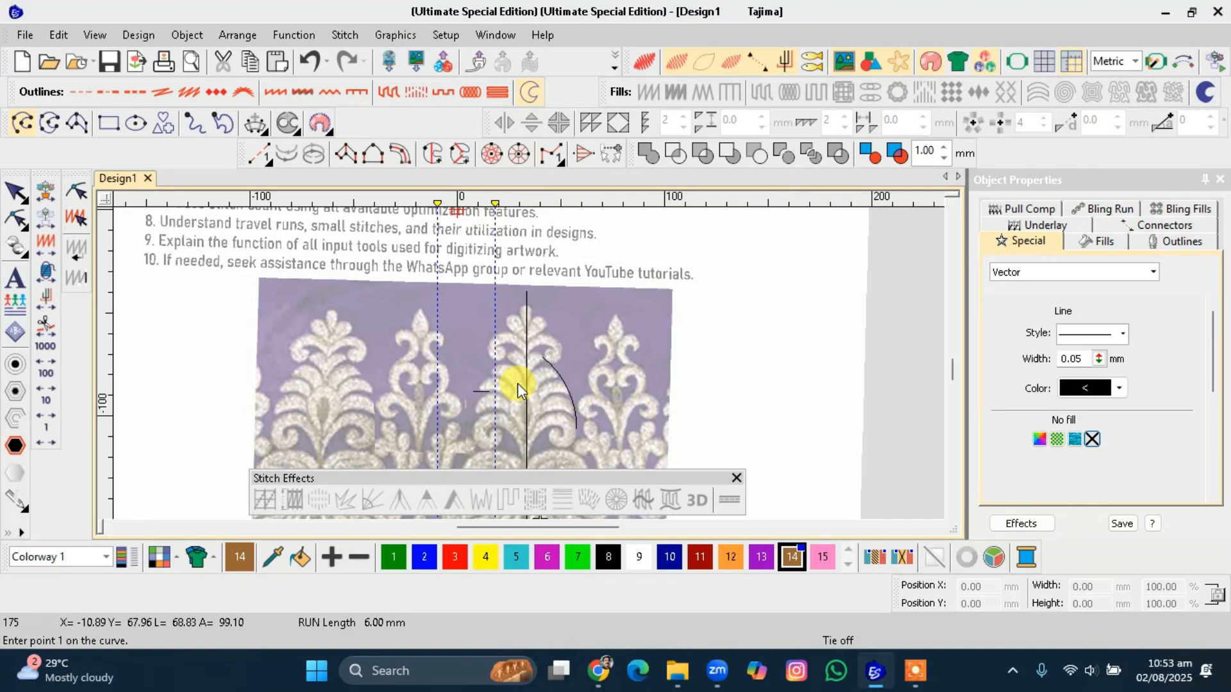
scroll(517, 384, up, 4)
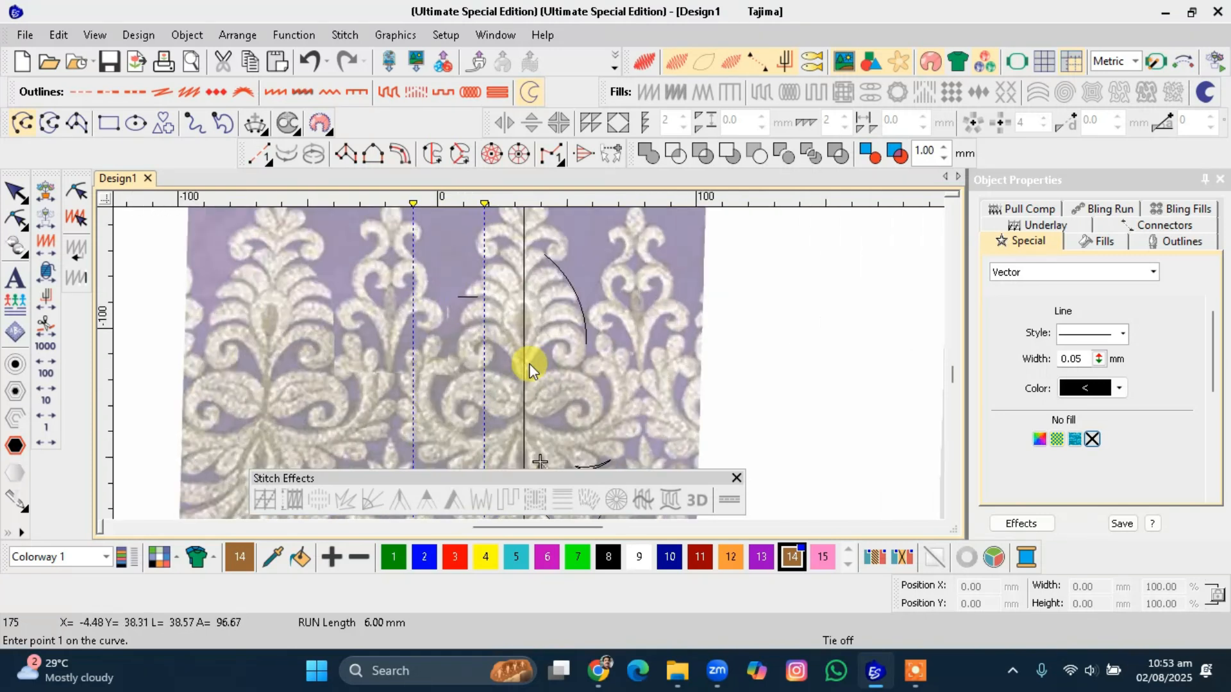
scroll(529, 364, up, 1)
scroll(529, 359, down, 3)
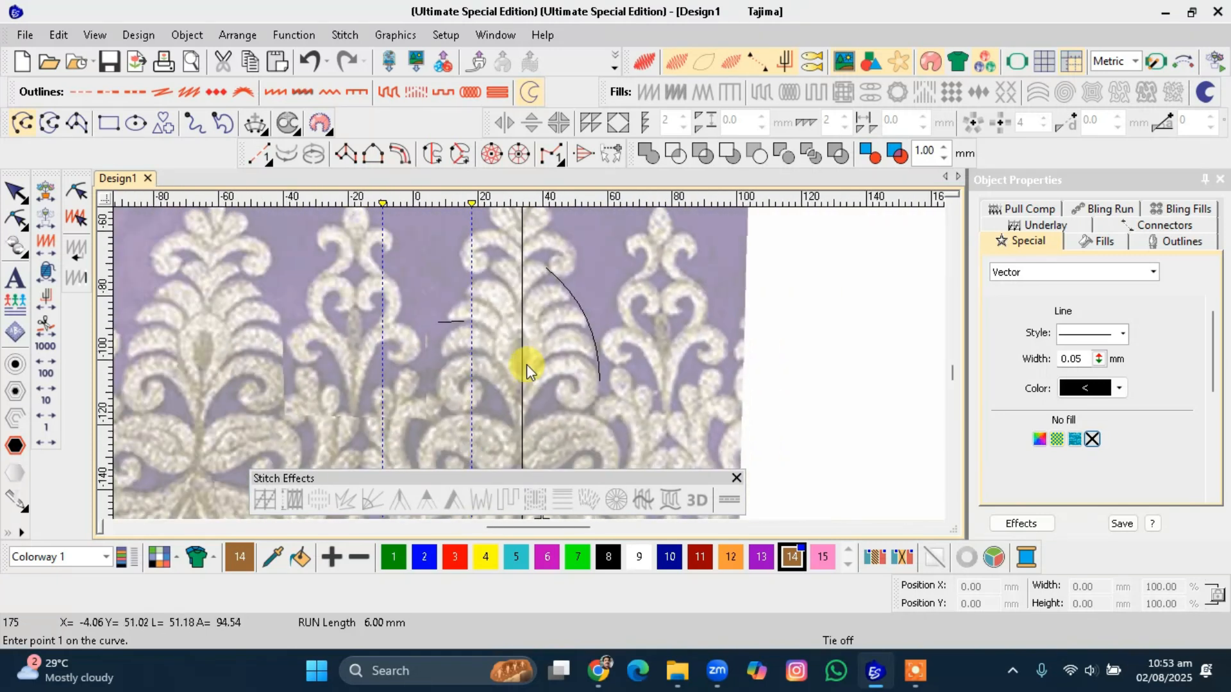
scroll(526, 364, up, 2)
scroll(529, 364, up, 1)
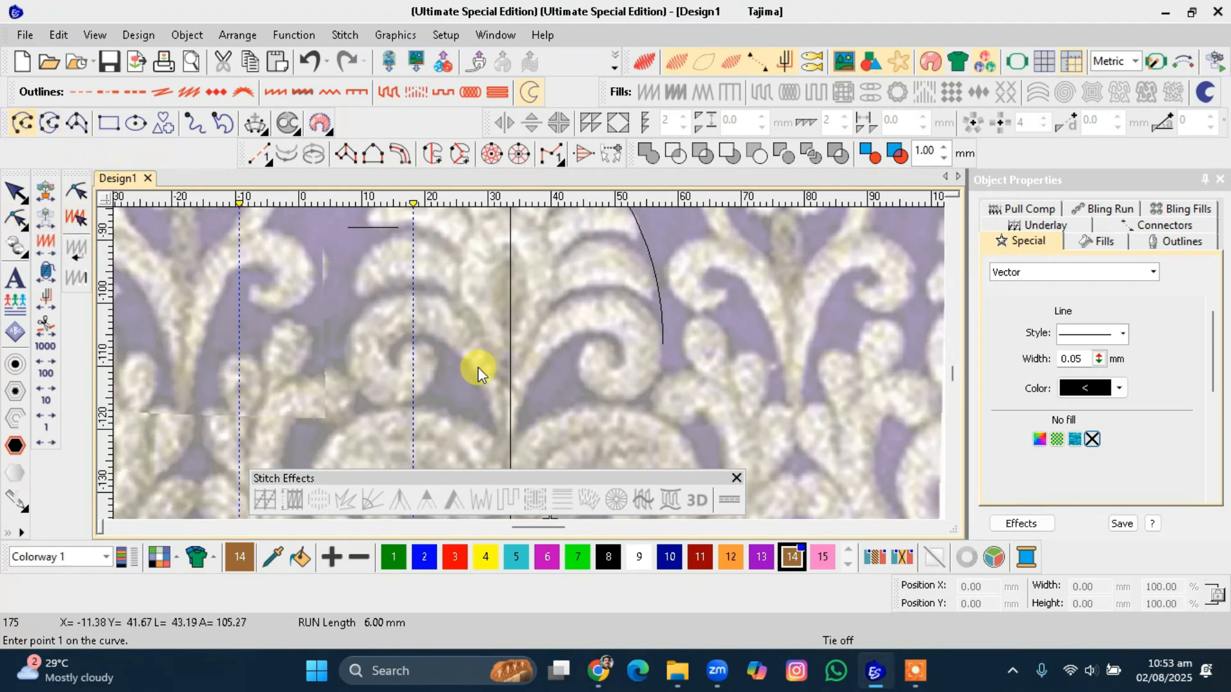
click(509, 393)
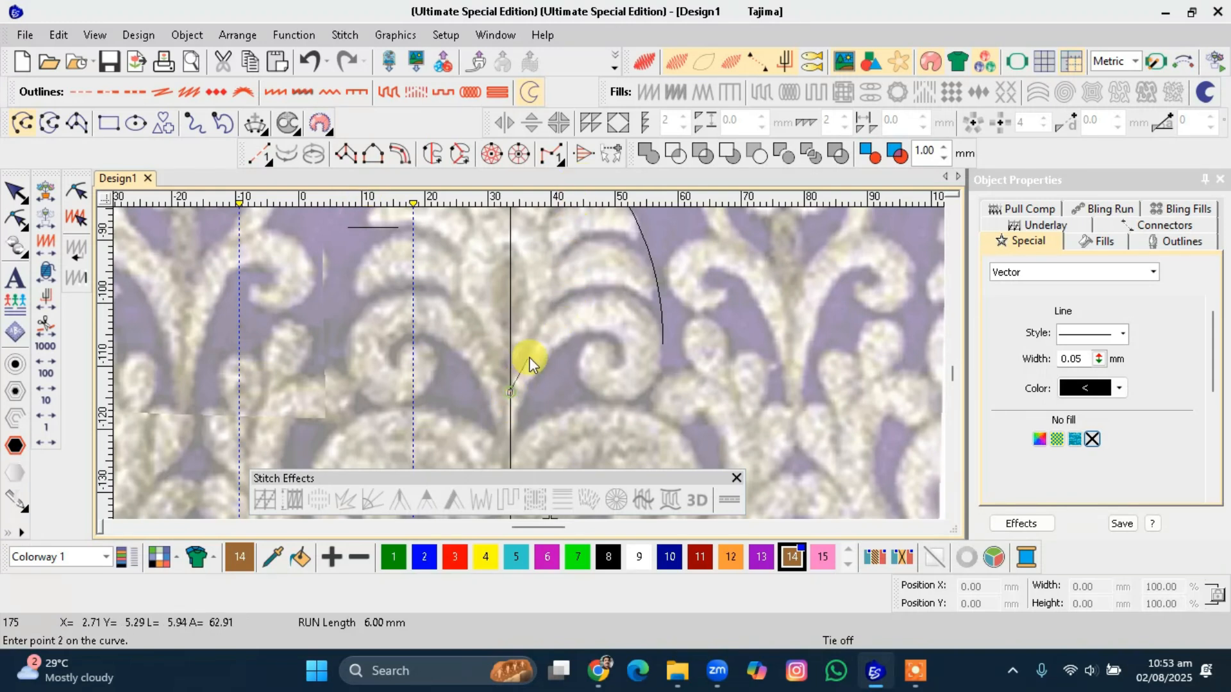
click(563, 306)
click(645, 311)
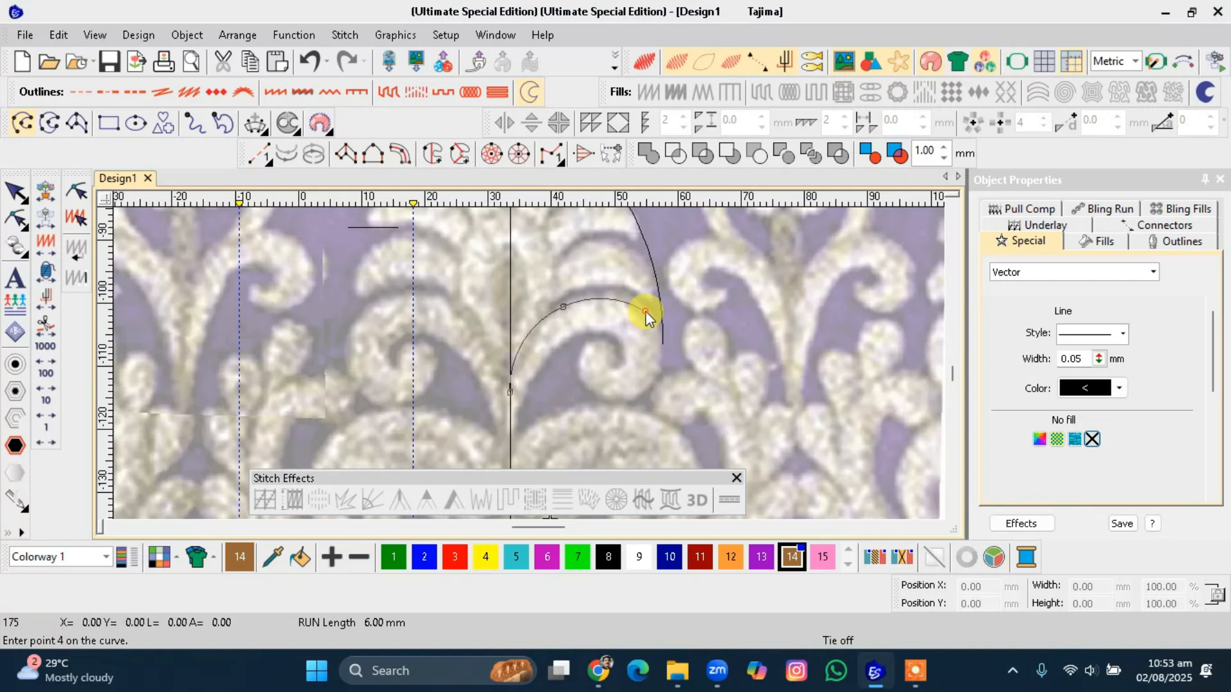
click(660, 339)
click(654, 380)
click(614, 399)
click(583, 376)
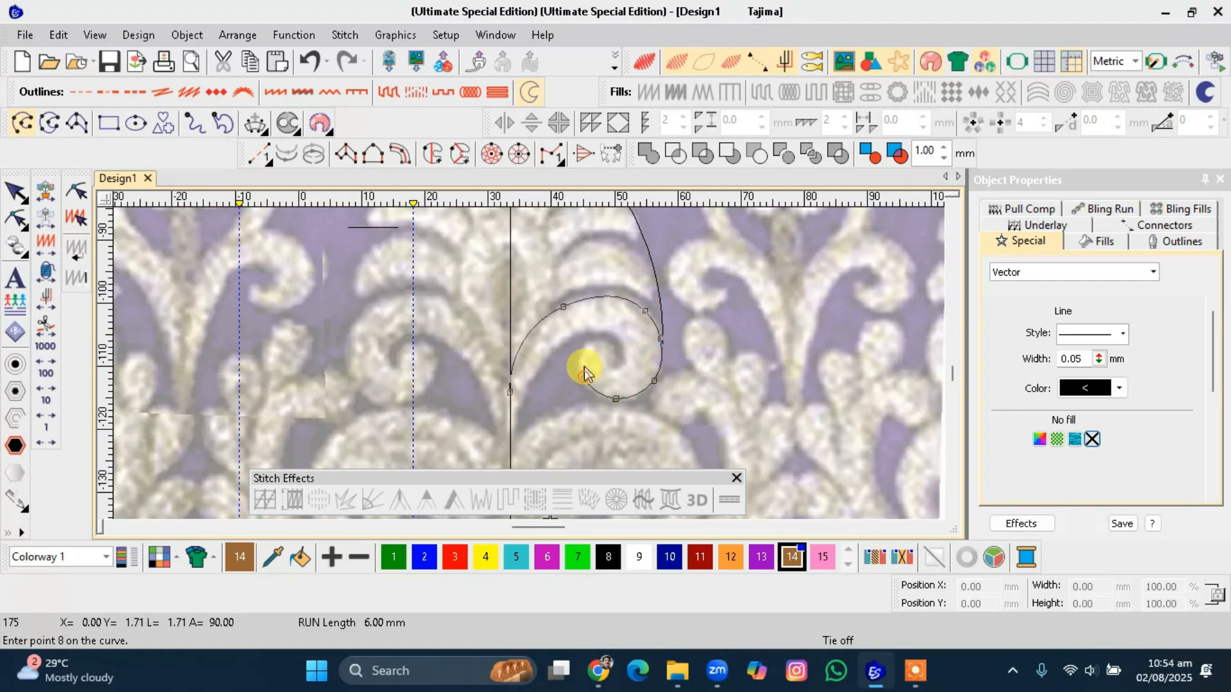
click(589, 344)
click(614, 350)
click(621, 363)
click(619, 340)
click(581, 334)
click(548, 355)
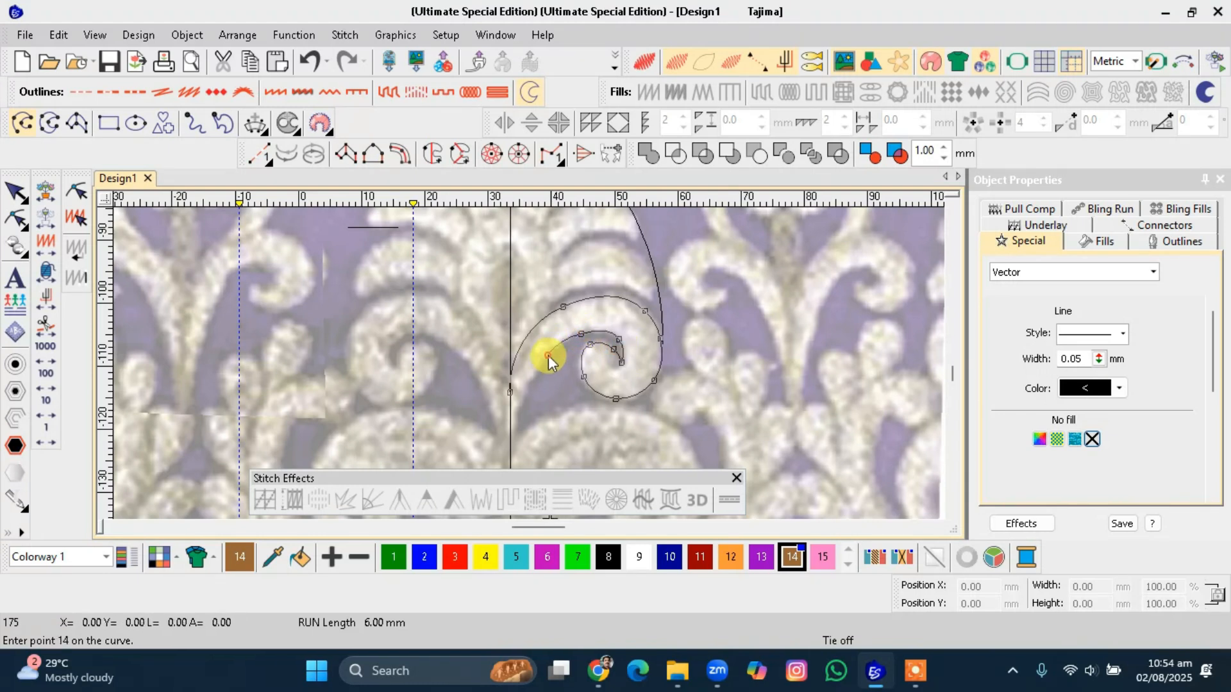
click(510, 438)
key(Return)
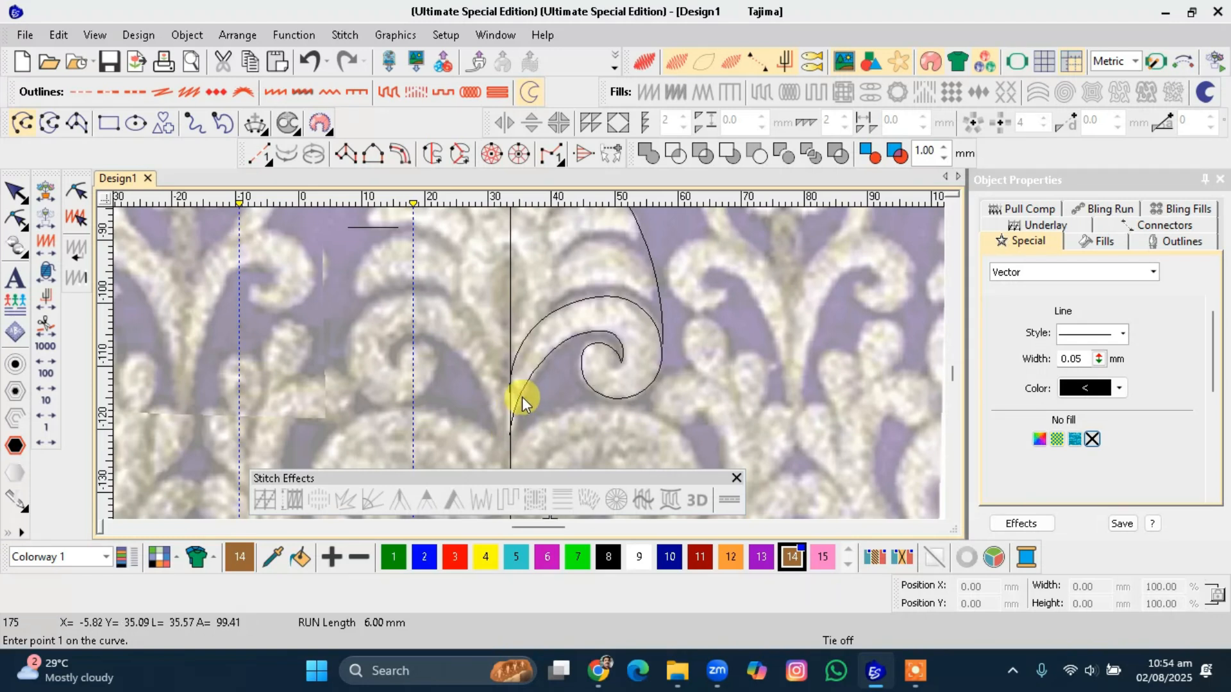
Reshape the spiral scroll curve by moving its reshape points so it follows the curled leaf edge.
key(Escape)
scroll(529, 364, up, 2)
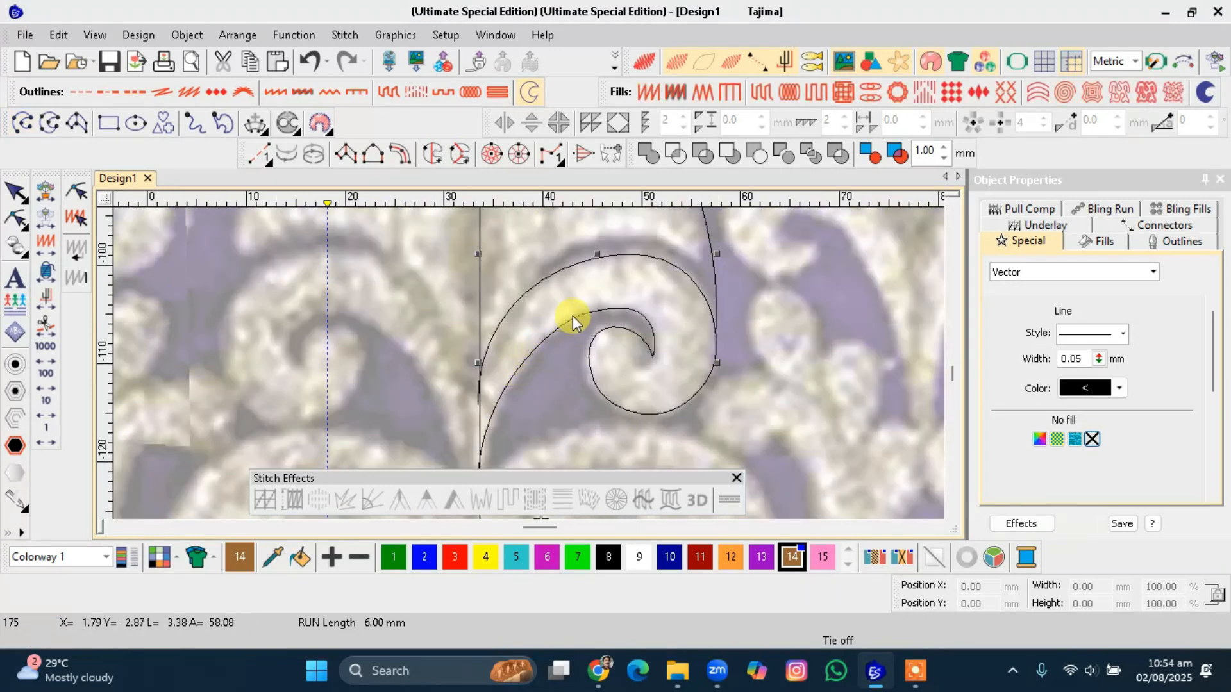
key(h)
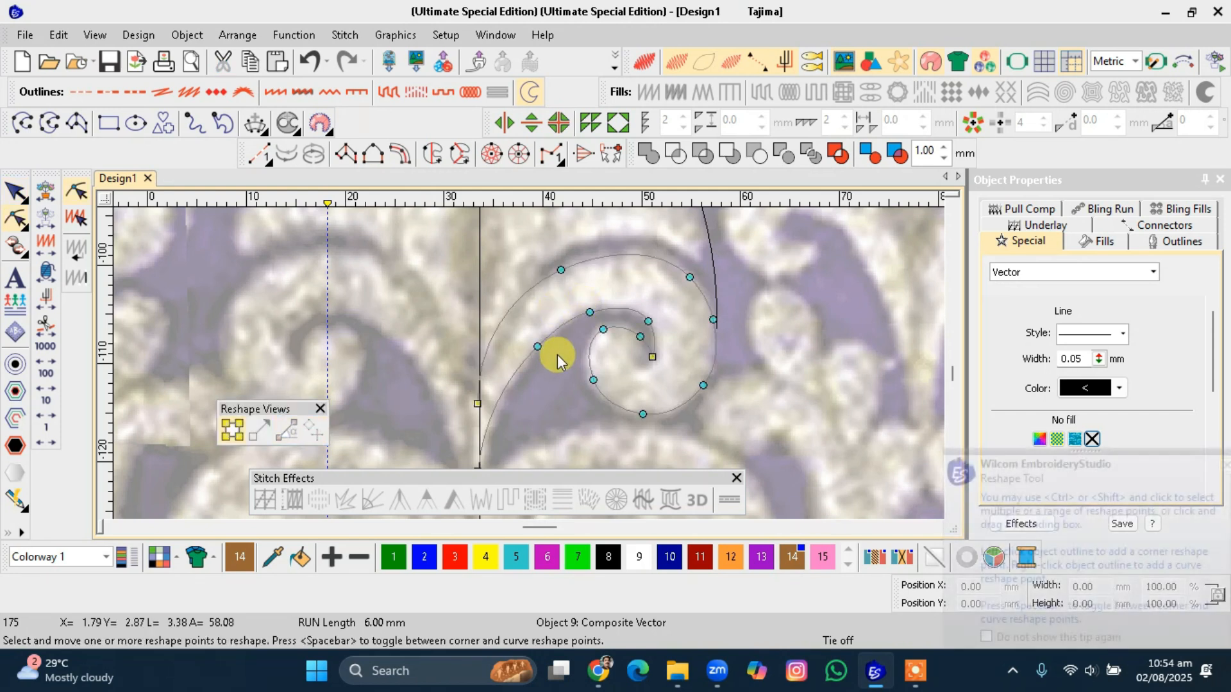
drag(538, 346, 537, 357)
click(649, 320)
drag(593, 380, 637, 419)
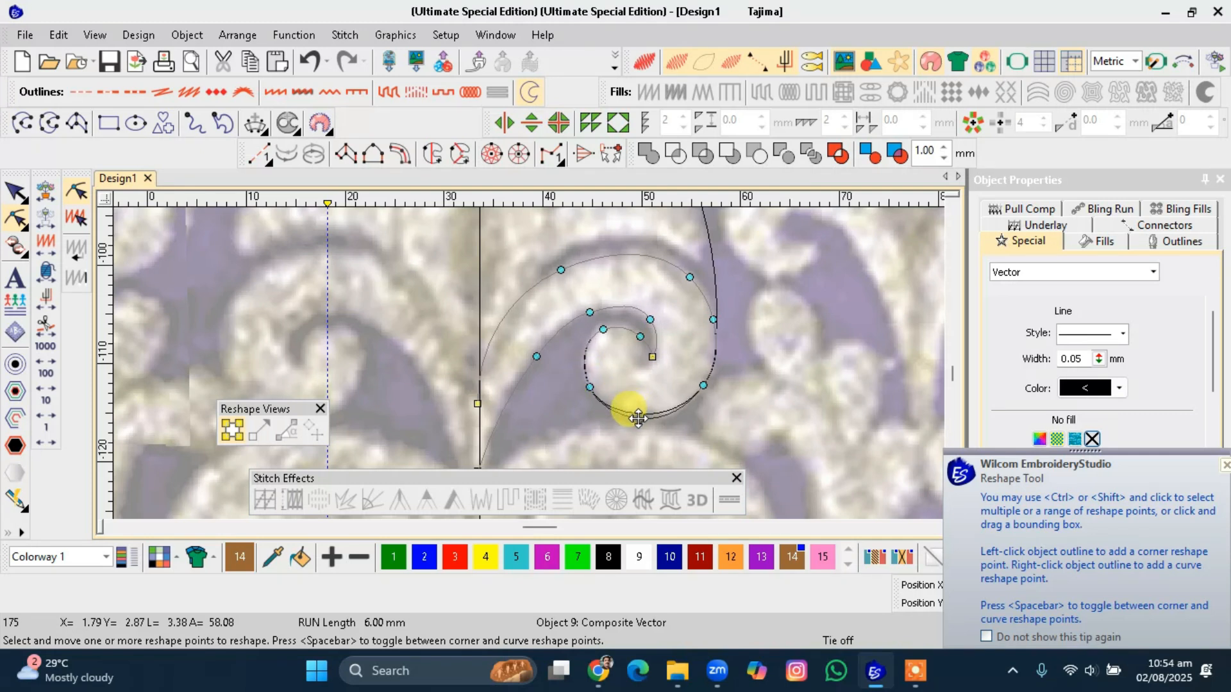
drag(652, 355, 595, 337)
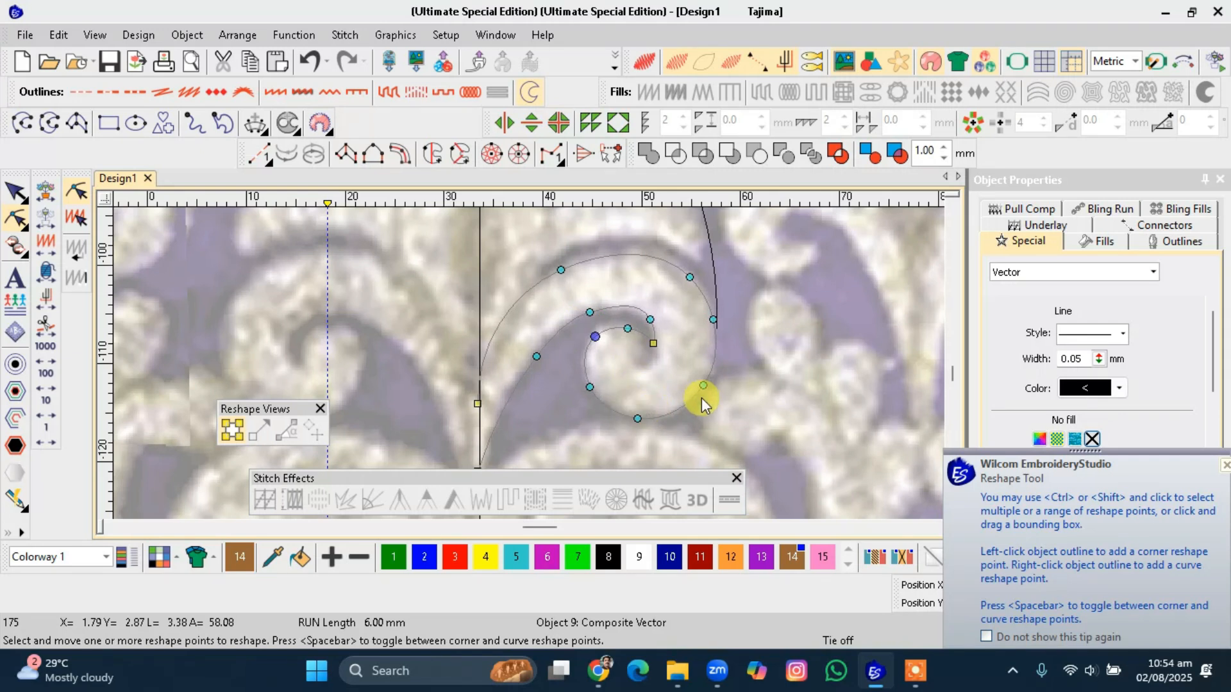
drag(653, 344, 652, 350)
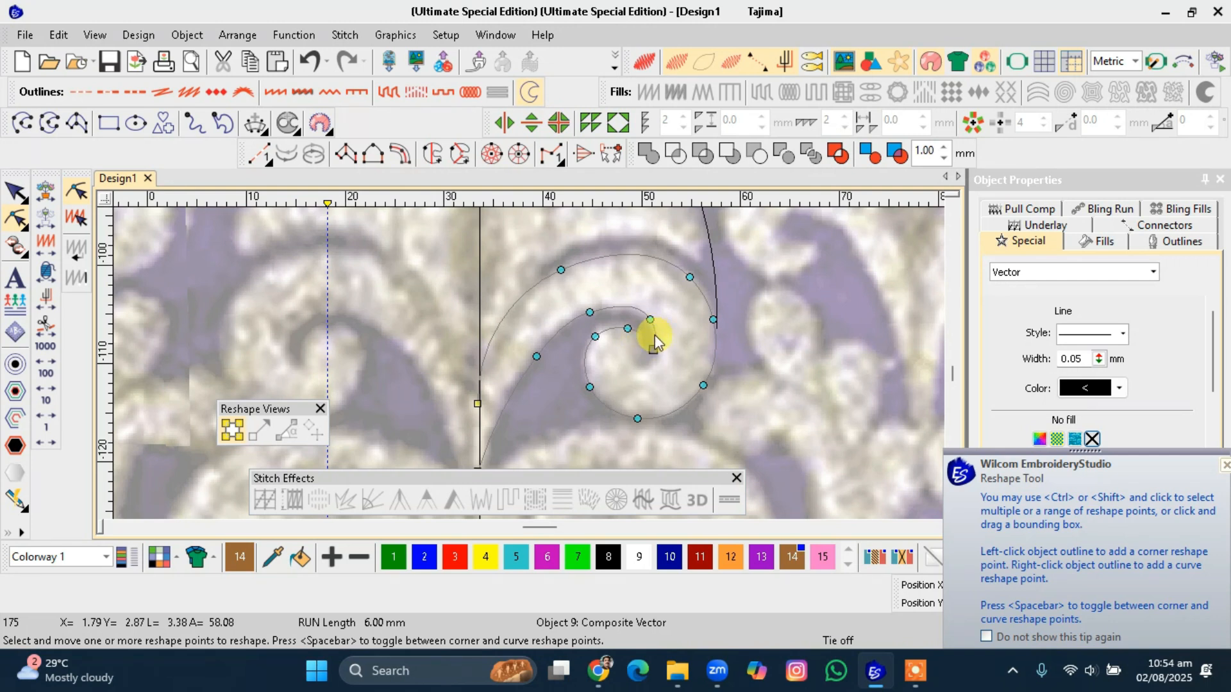
click(633, 309)
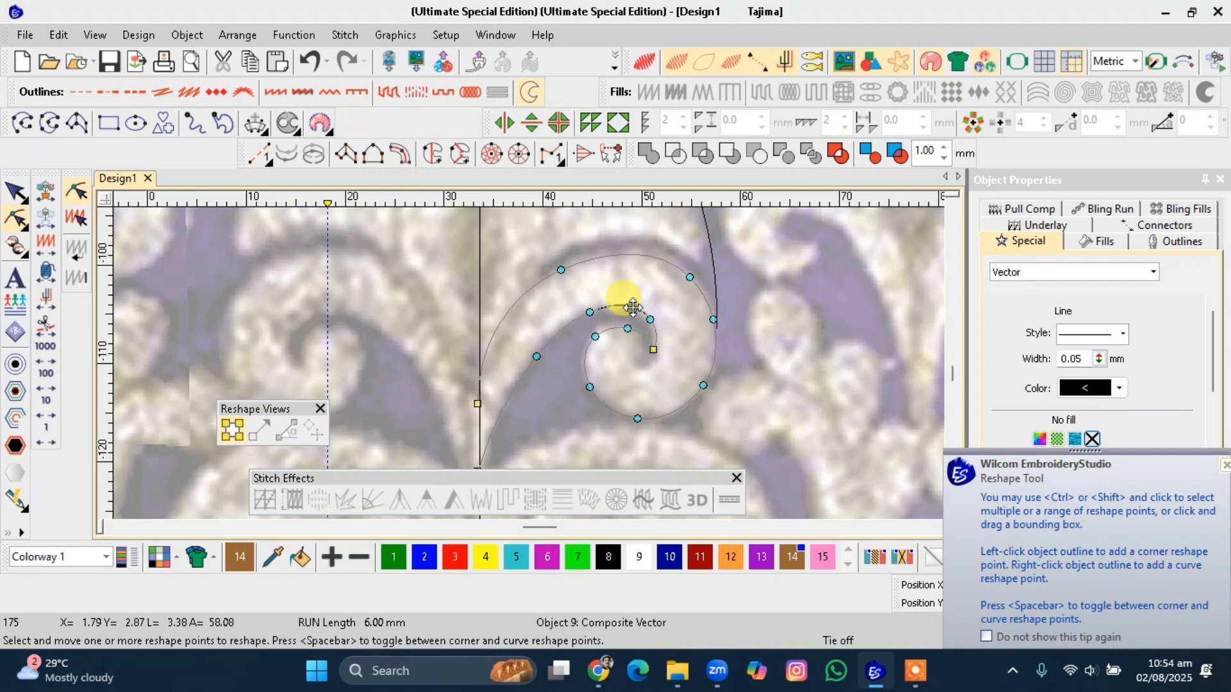
drag(652, 321, 651, 323)
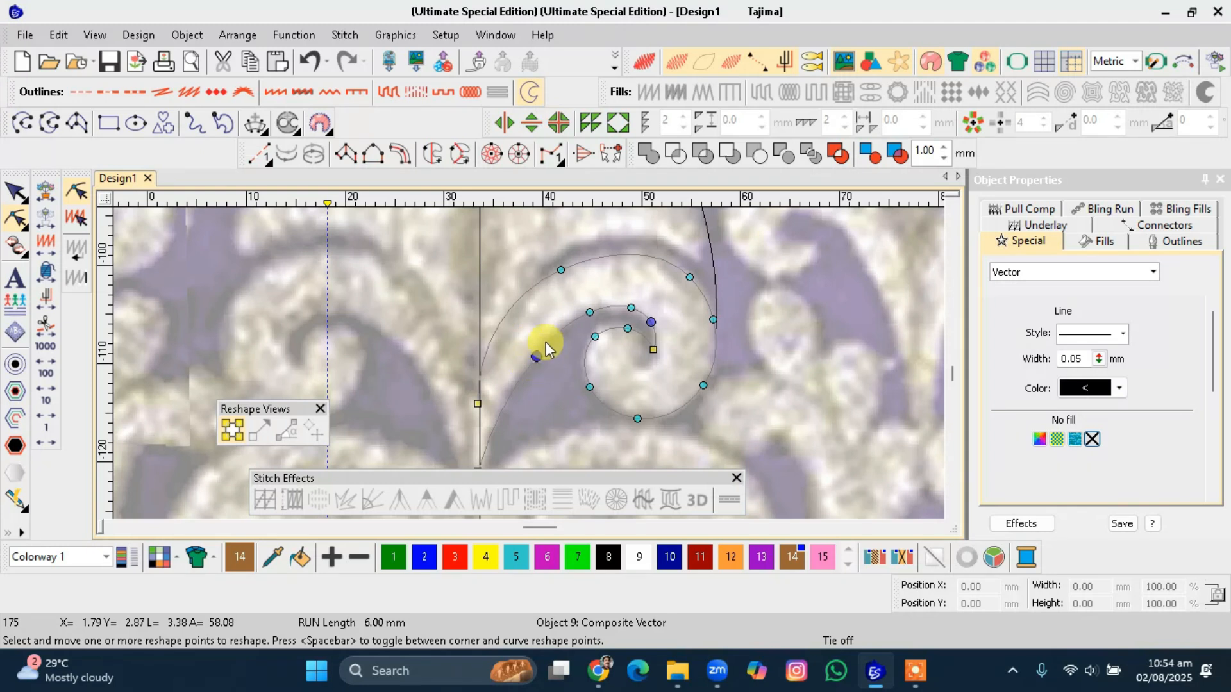
drag(688, 281, 687, 272)
drag(562, 269, 570, 264)
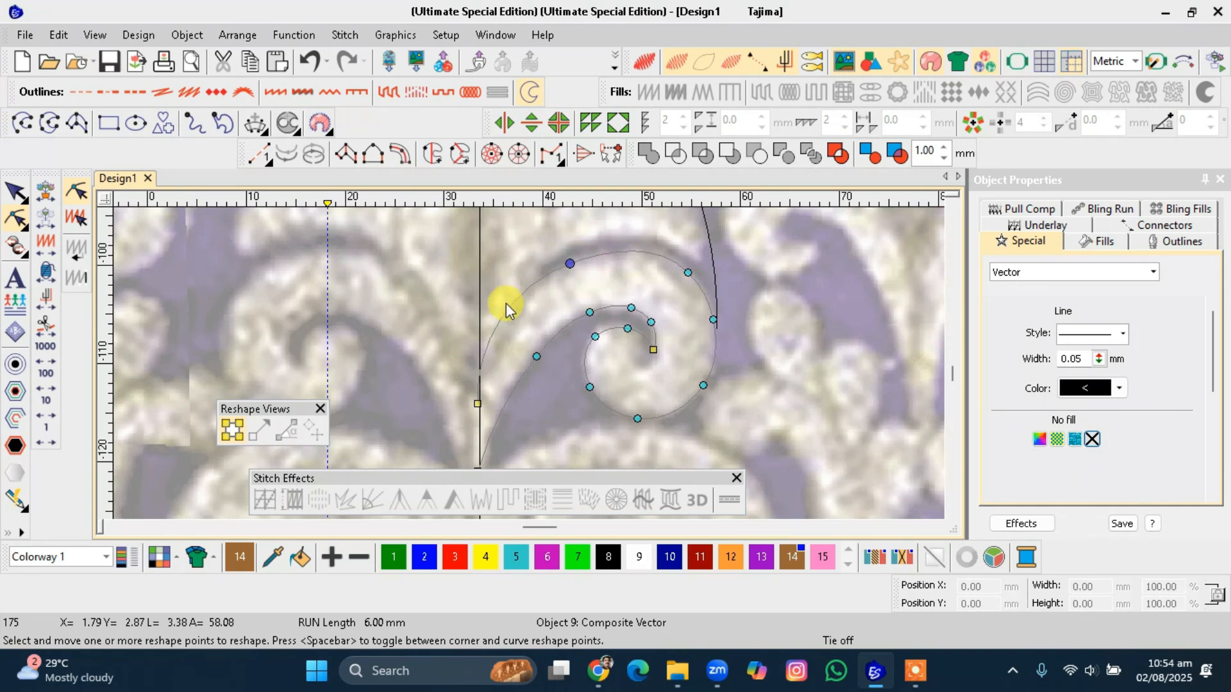
drag(496, 306, 503, 323)
key(Escape)
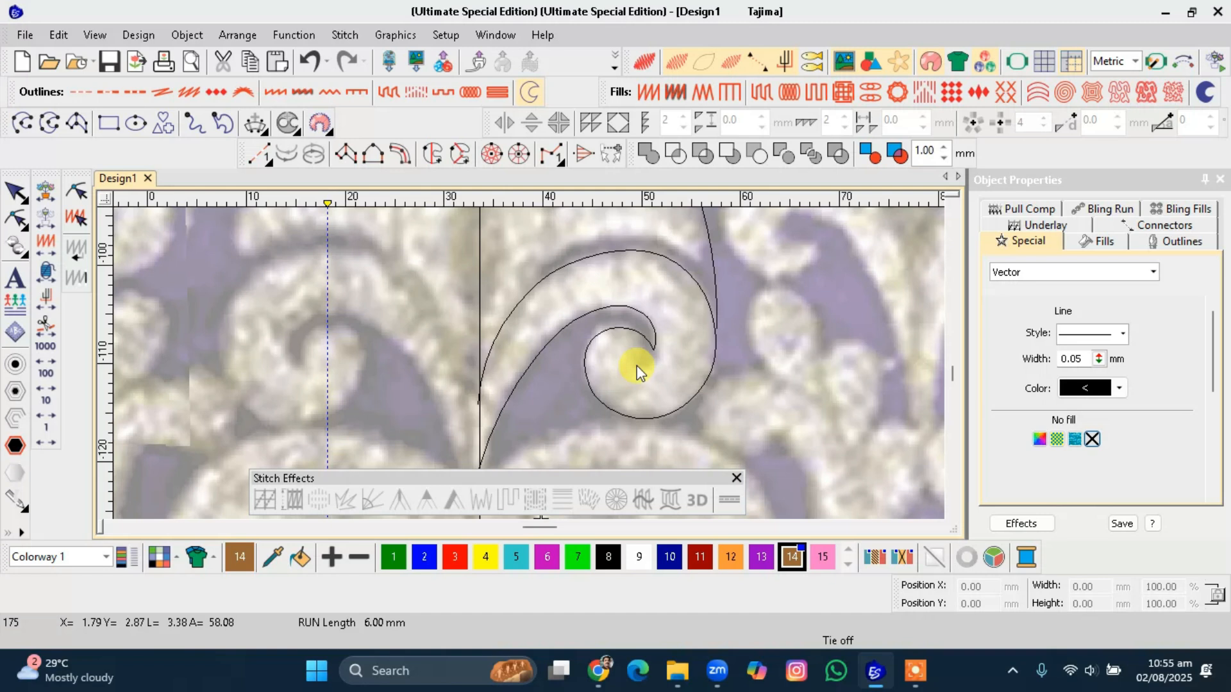
Adjust the reshape points at the inner tip of the spiral curve.
click(656, 339)
key(h)
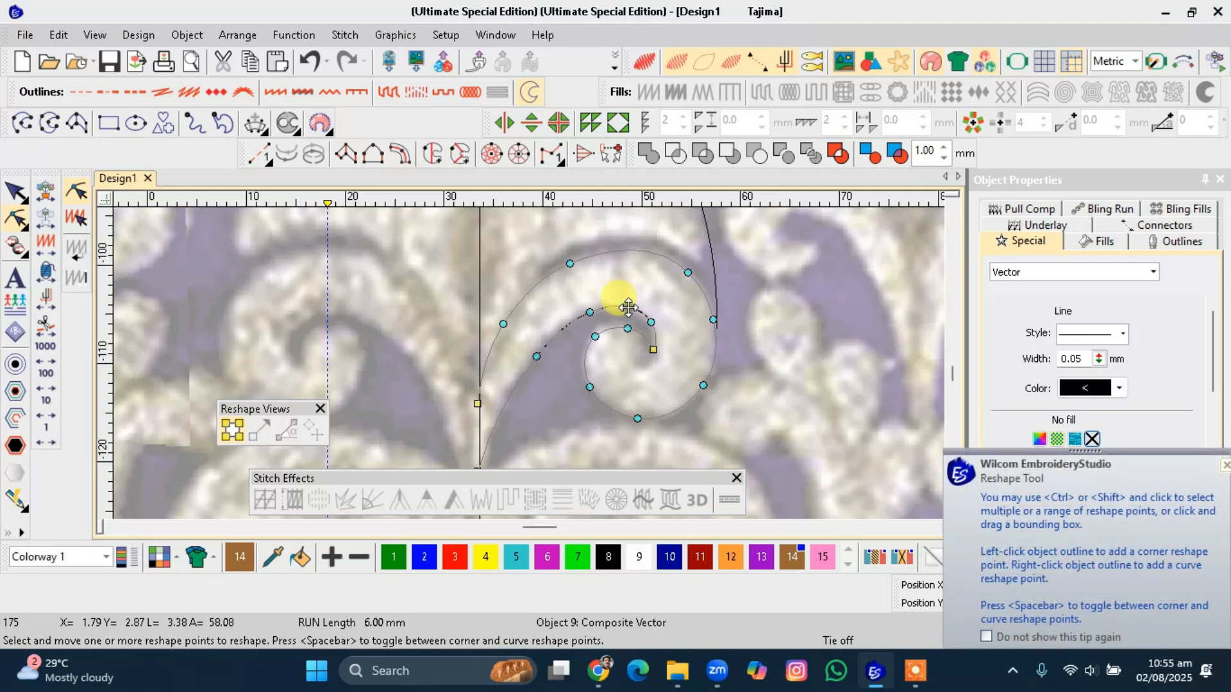
click(624, 309)
click(649, 320)
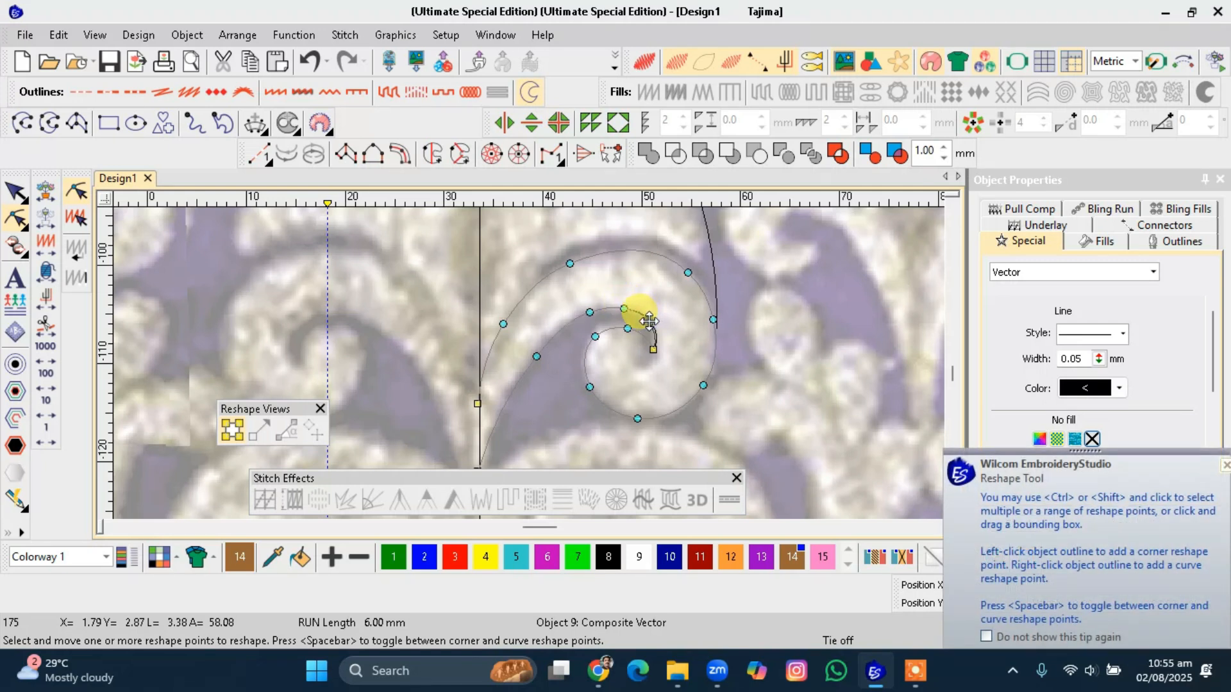
click(653, 348)
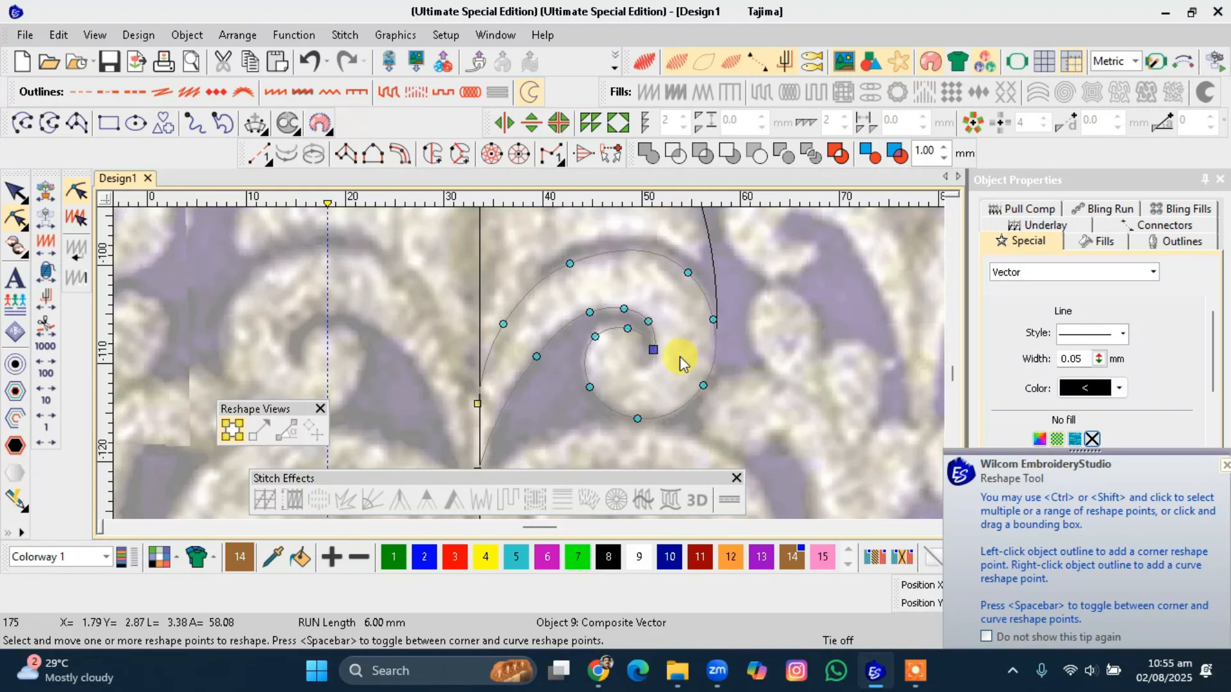
key(Escape)
Digitize a run curve from the centre line down along the inner leaf lobe to the spiral's outer edge.
scroll(640, 319, down, 2)
scroll(529, 364, up, 1)
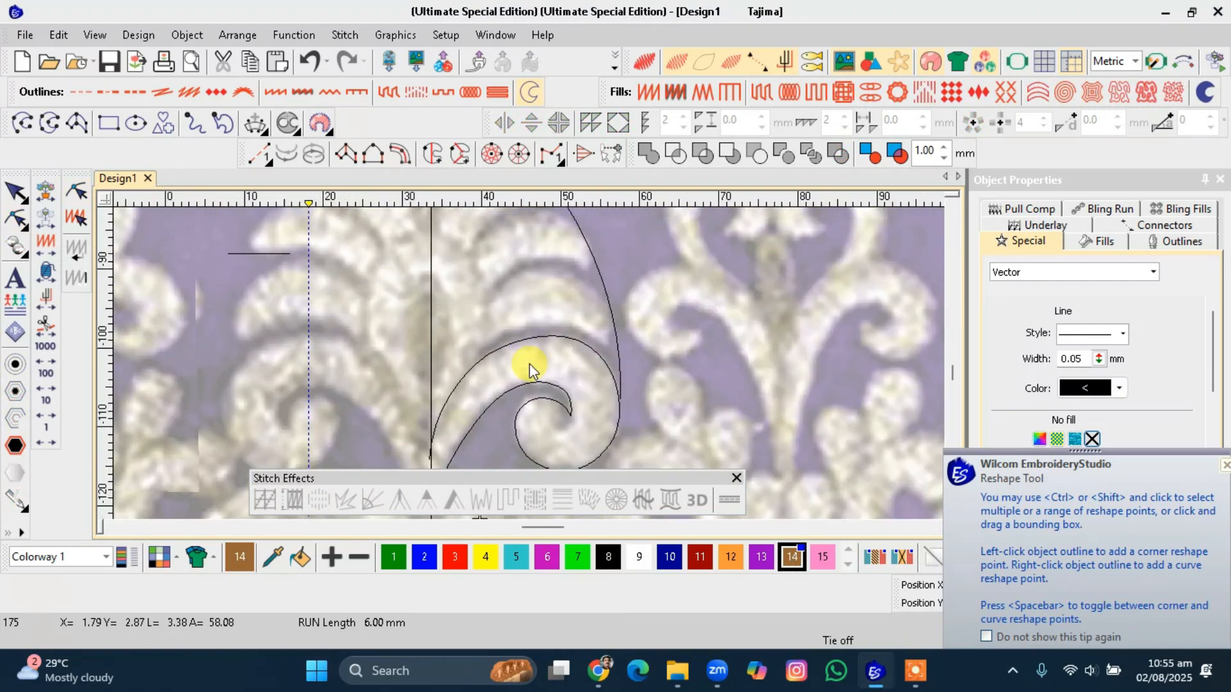
scroll(529, 368, down, 1)
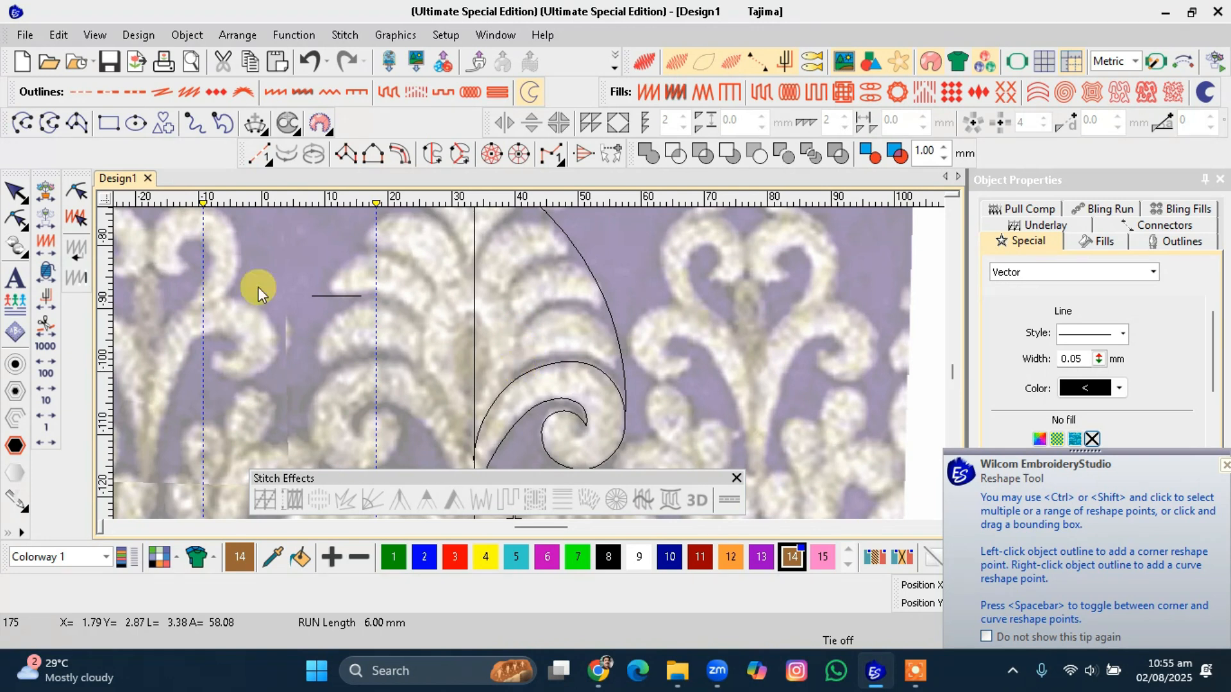
click(22, 122)
click(472, 272)
click(514, 312)
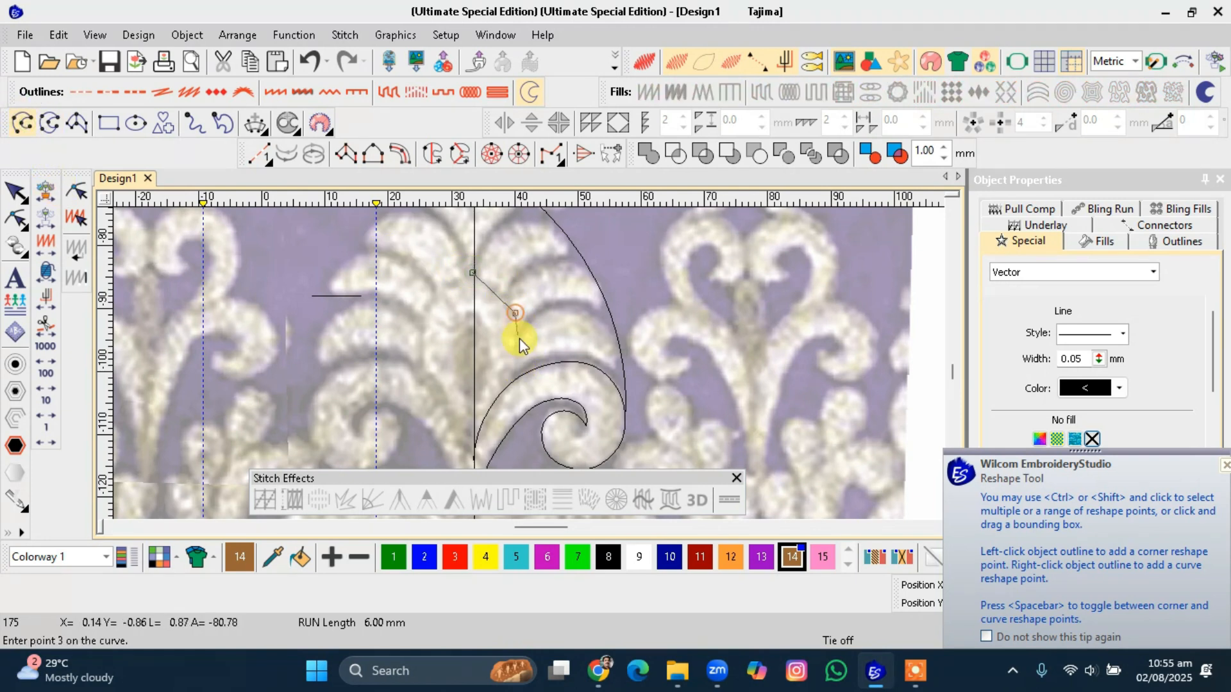
click(523, 378)
key(Return)
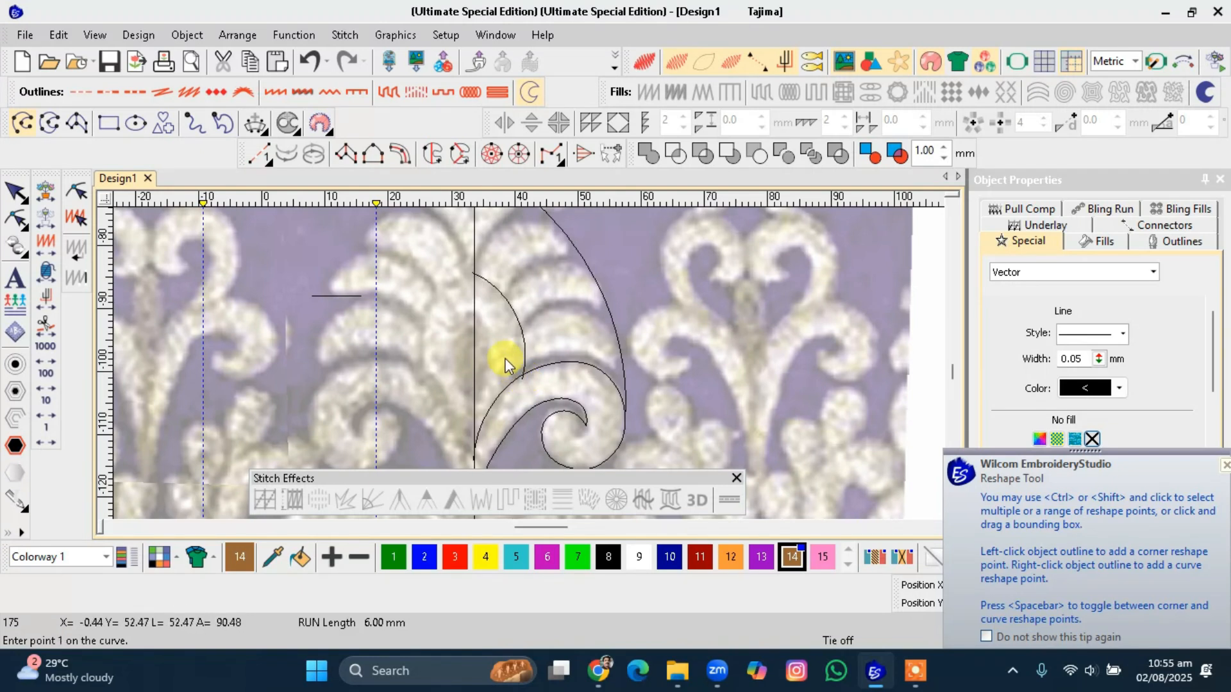
Digitize a second short run curve from the centre line to the spiral edge below it.
click(472, 325)
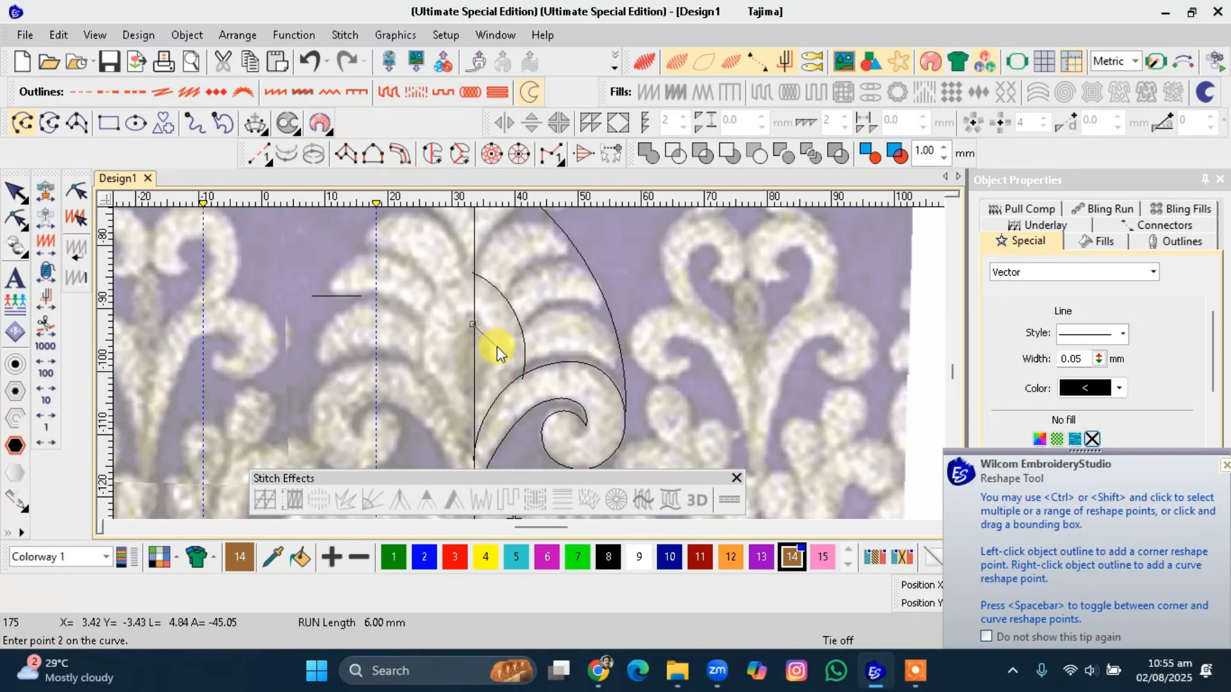
click(511, 383)
key(Return)
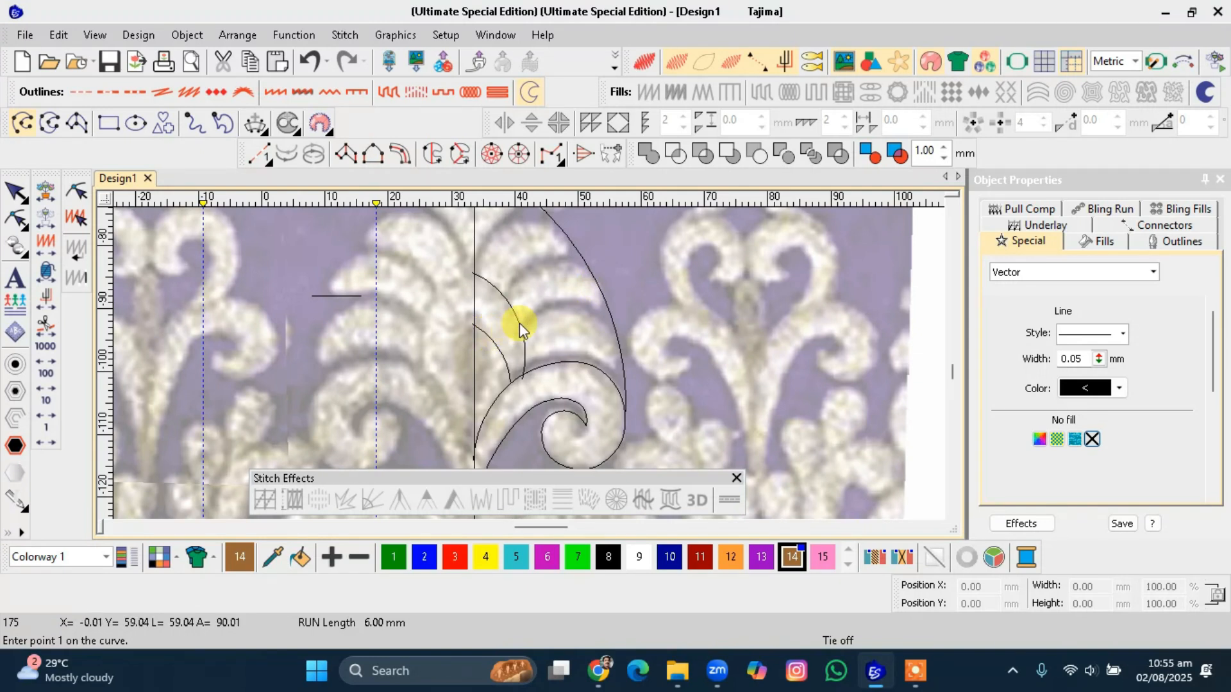
scroll(520, 322, down, 2)
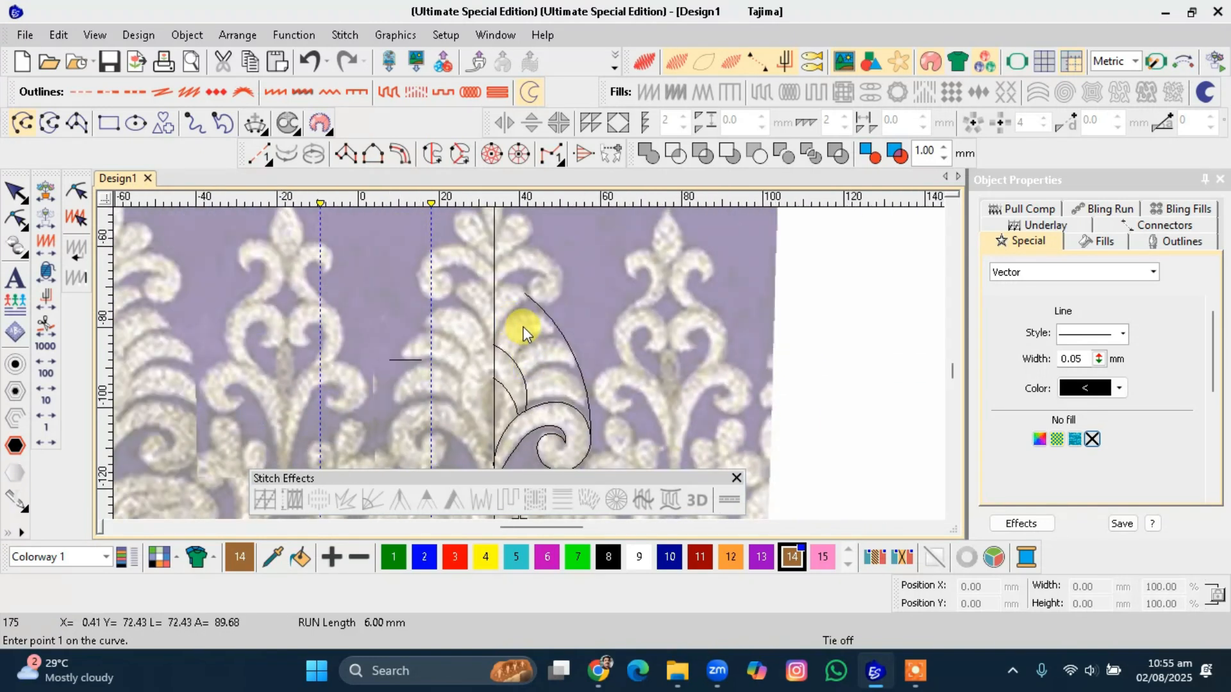
scroll(529, 363, up, 1)
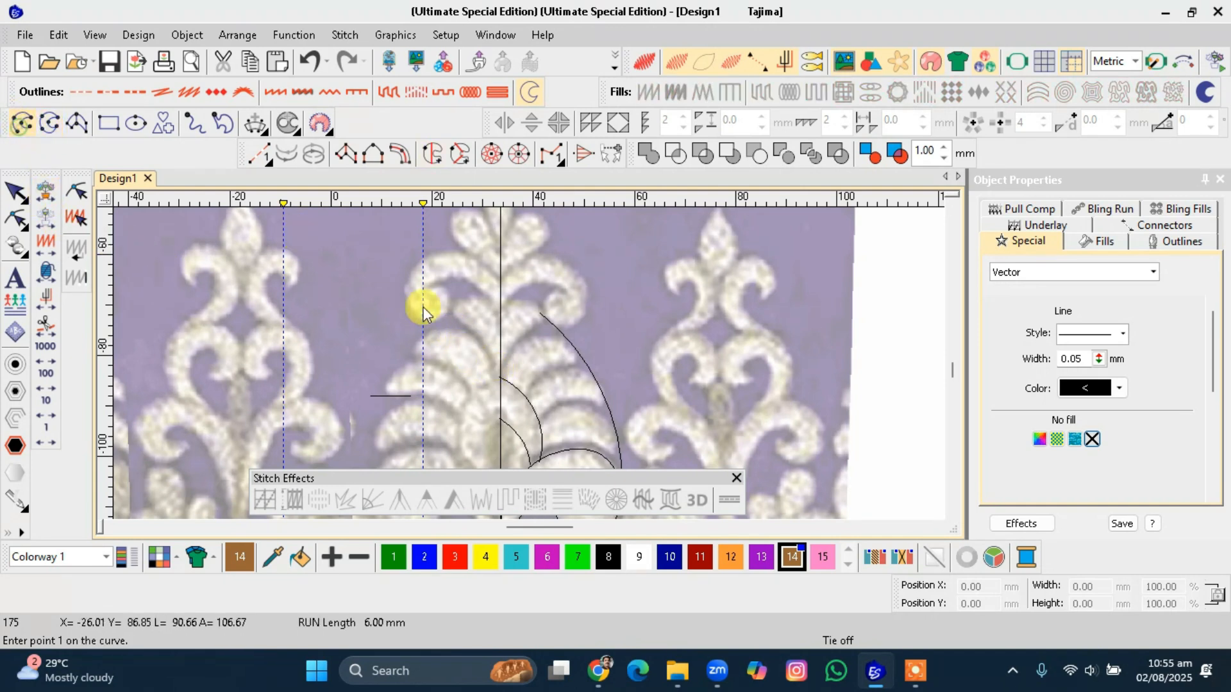
scroll(529, 368, up, 1)
scroll(528, 368, up, 1)
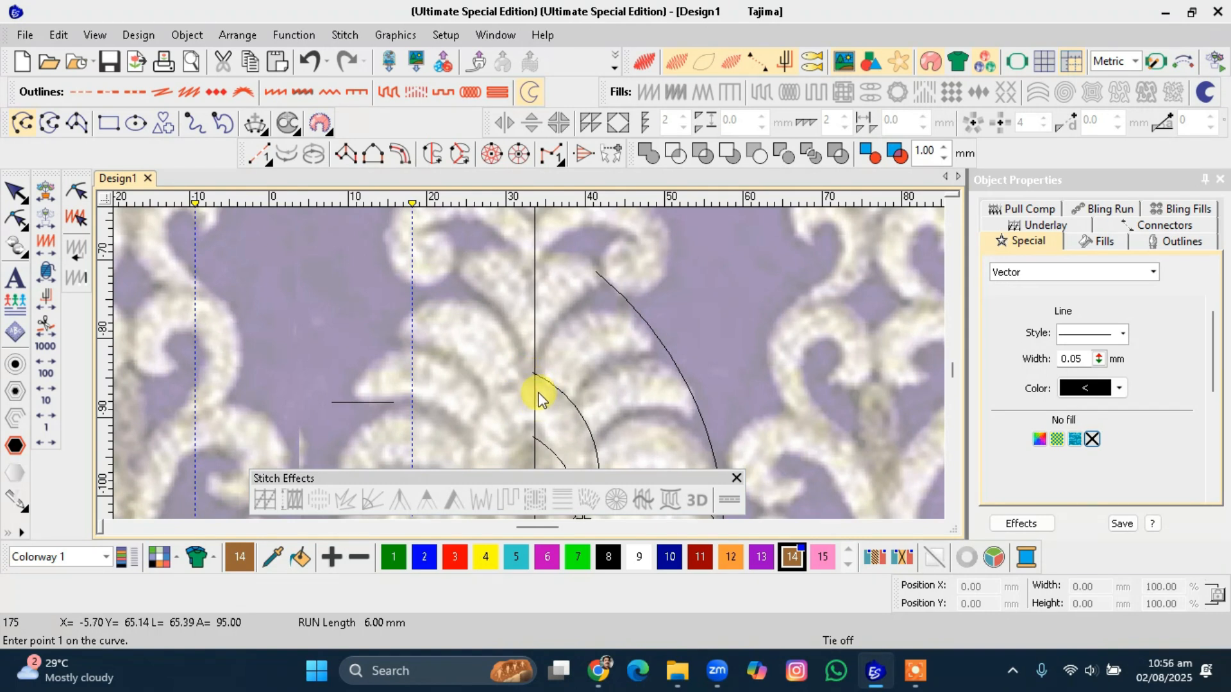
click(535, 385)
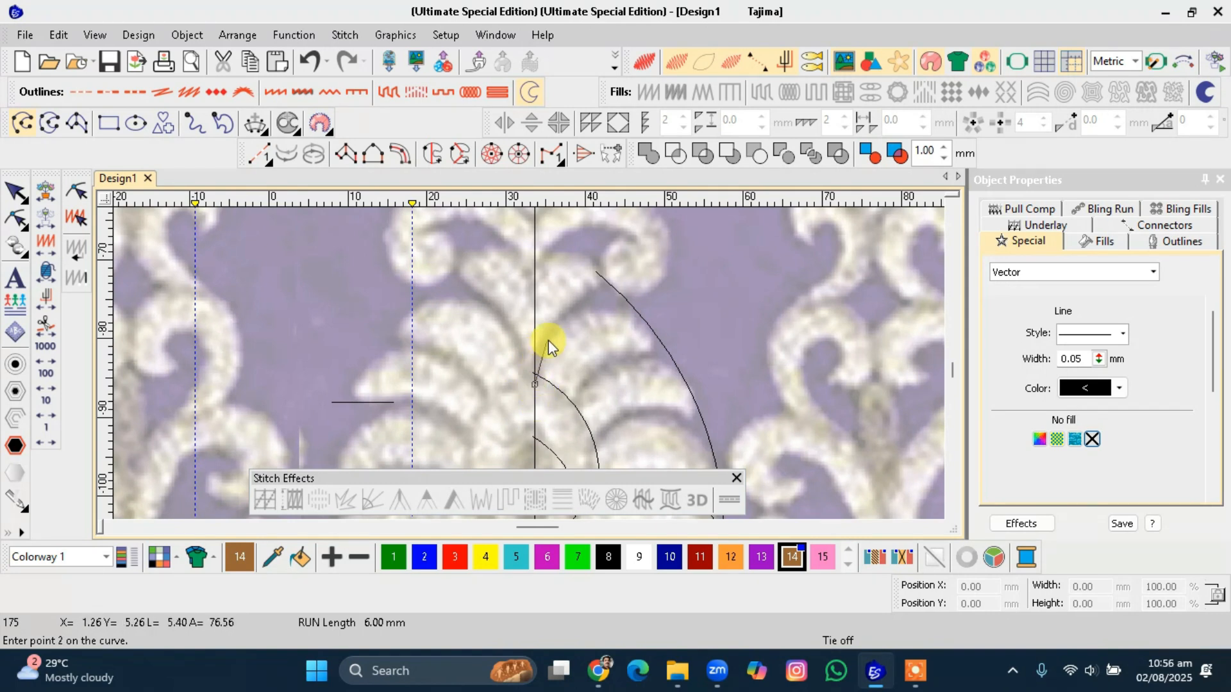
click(565, 320)
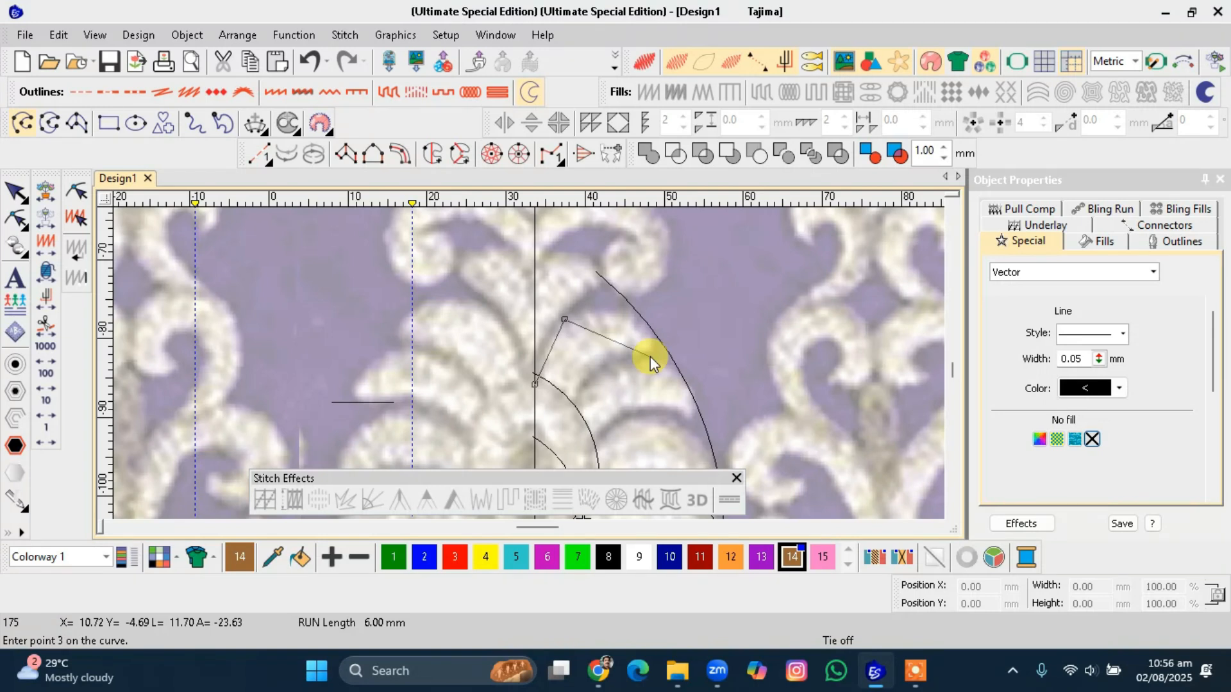
key(Escape)
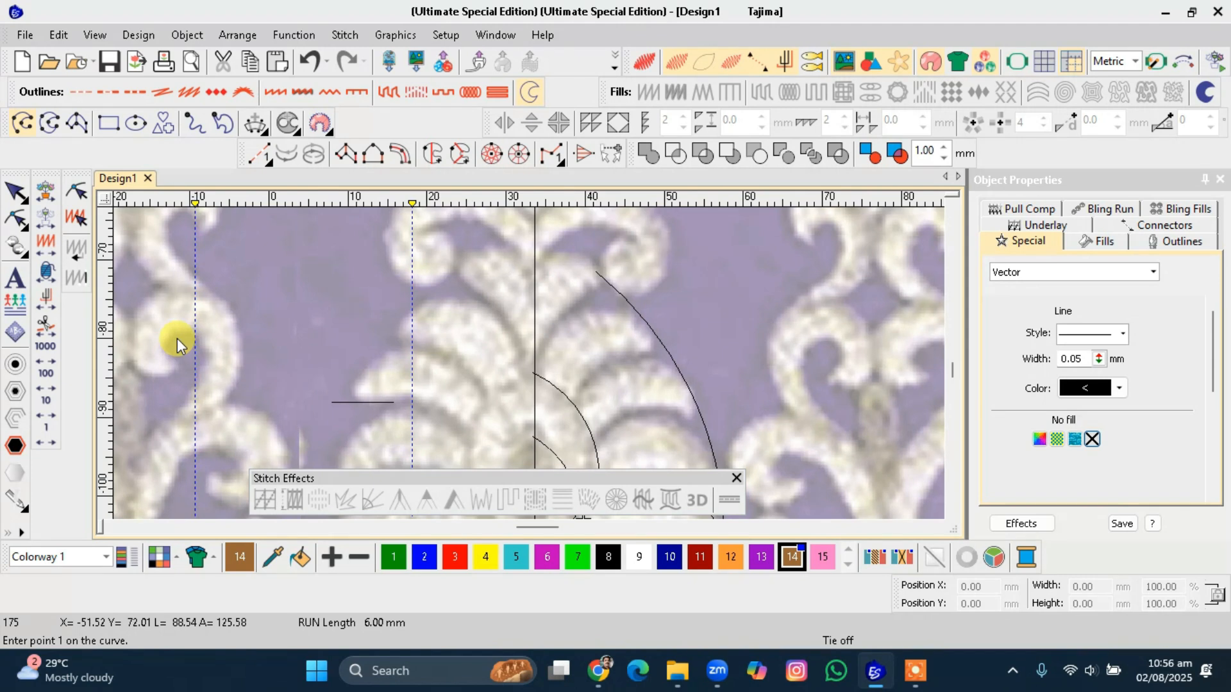
Digitize a satin shape across the upper leaf lobe, then undo it.
key(space)
click(560, 417)
click(528, 389)
click(594, 371)
click(568, 326)
click(664, 348)
key(Return)
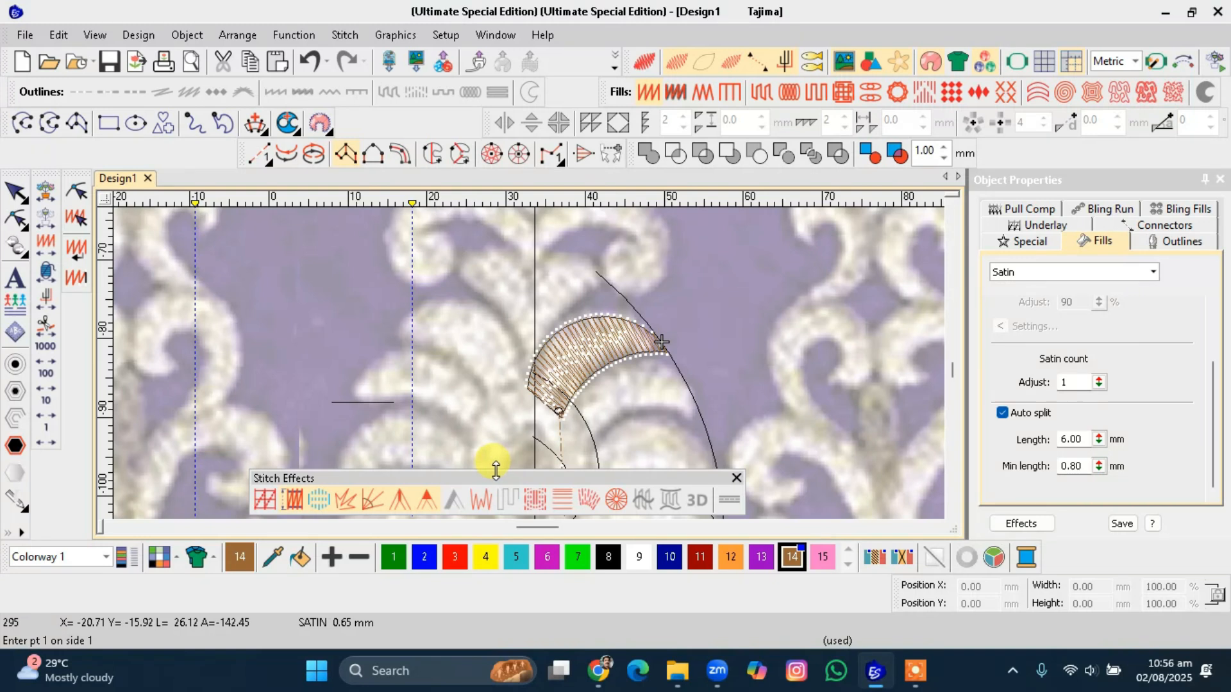
key(ctrl+z)
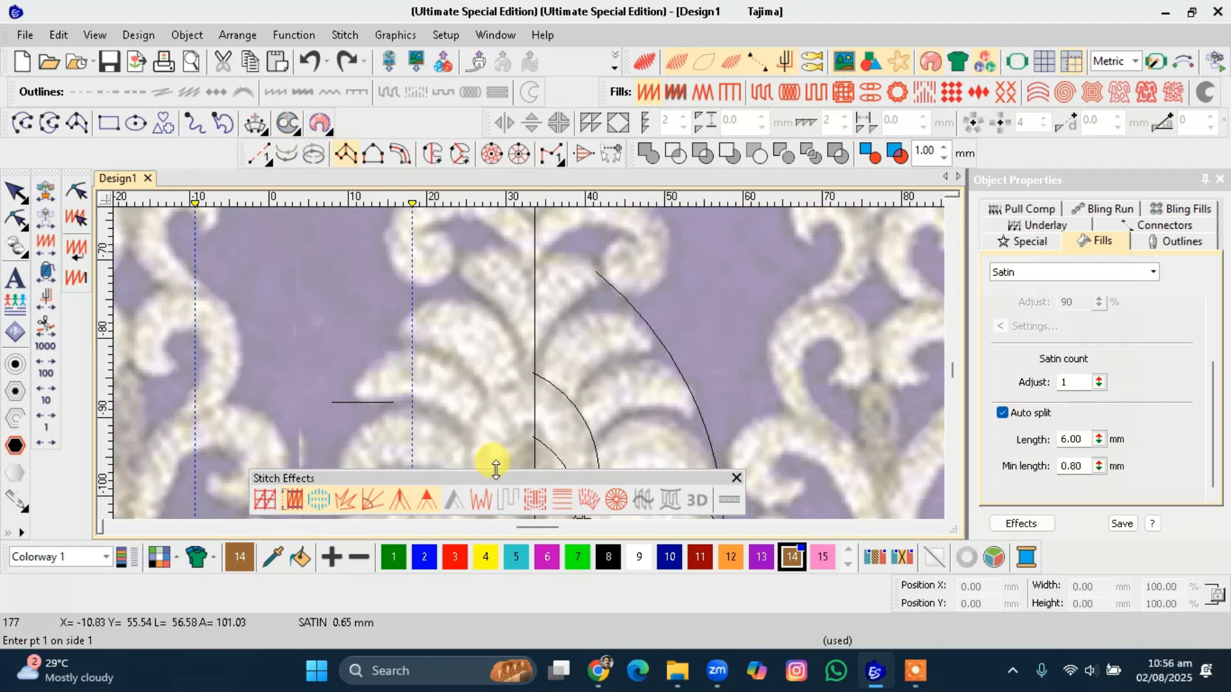
Digitize a run curve from the centre line over the upper leaf lobe to the outer edge and back down.
click(23, 122)
click(534, 376)
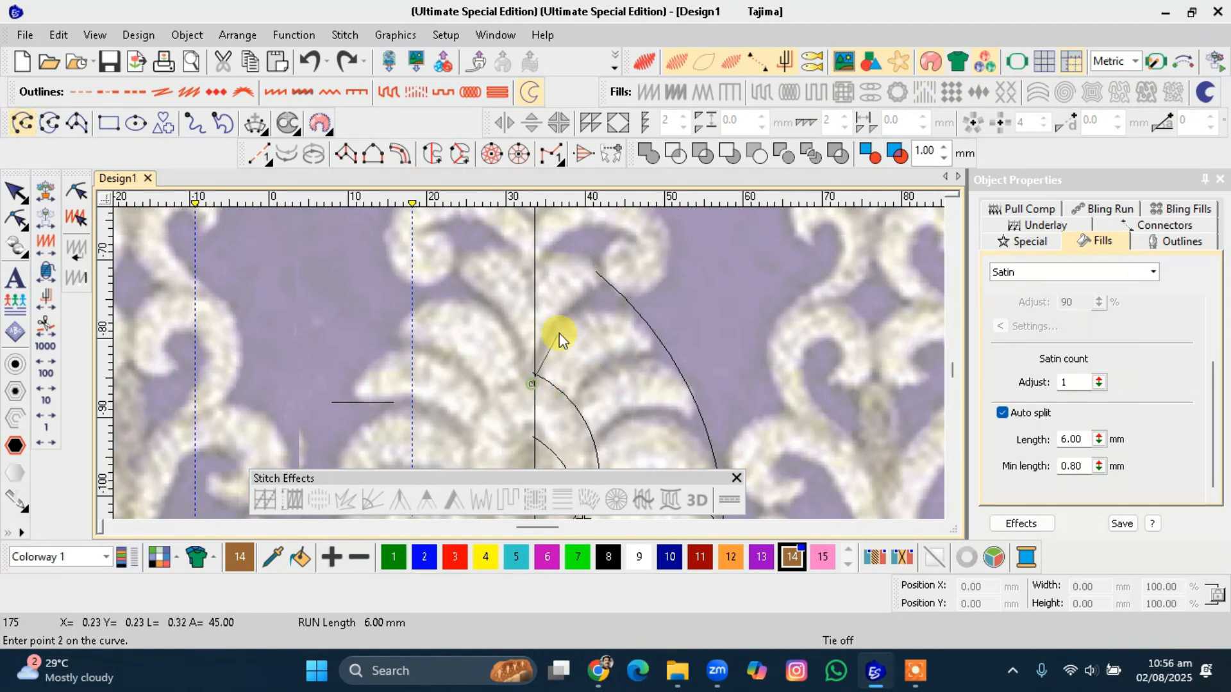
click(565, 322)
click(659, 341)
click(601, 366)
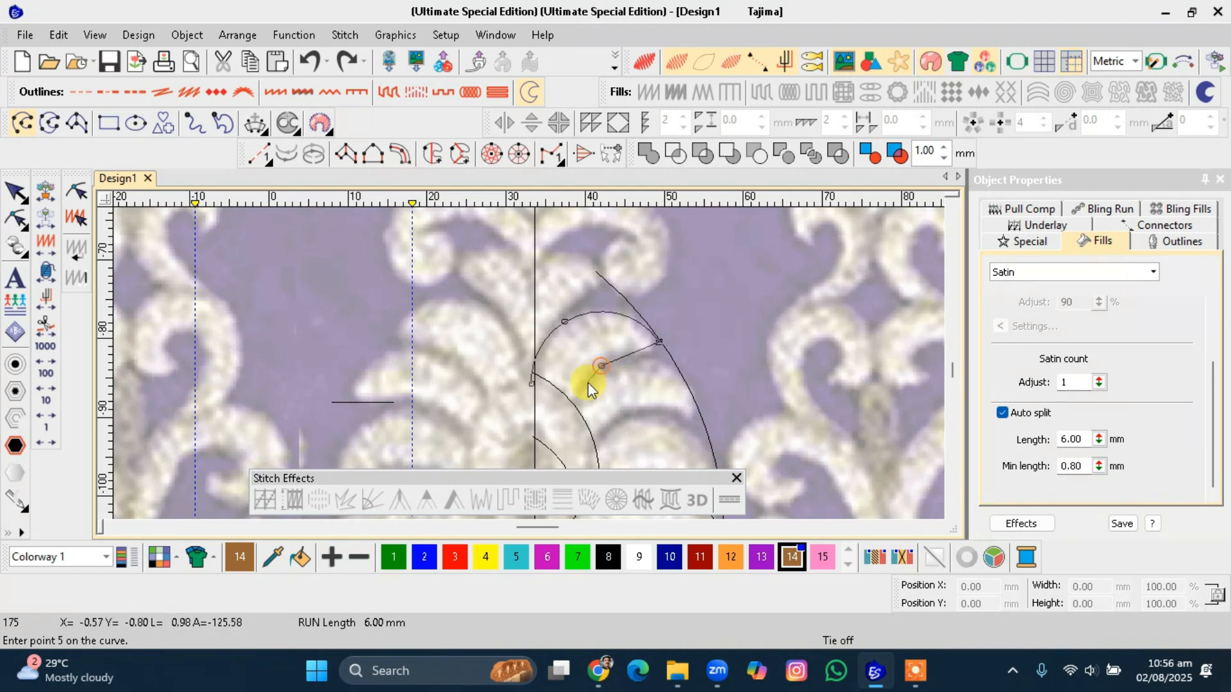
click(567, 424)
key(Return)
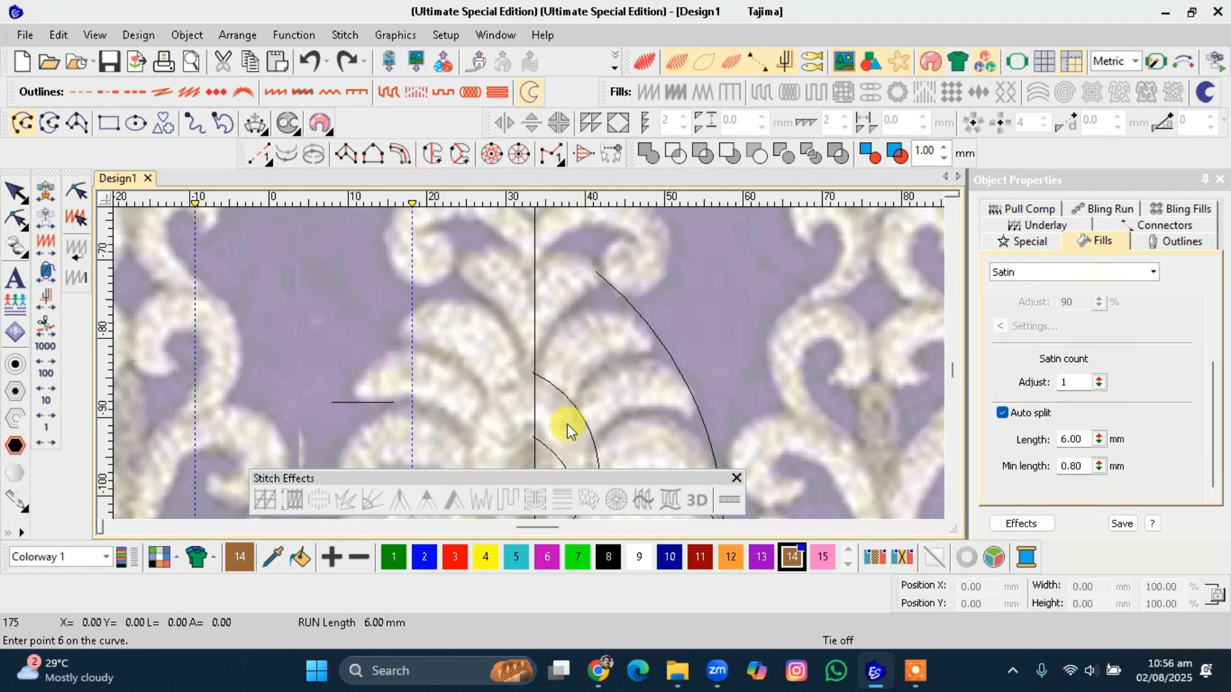
Digitize a run curve outlining the next leaf lobe below, from the inner curve to the outer edge and back.
click(566, 419)
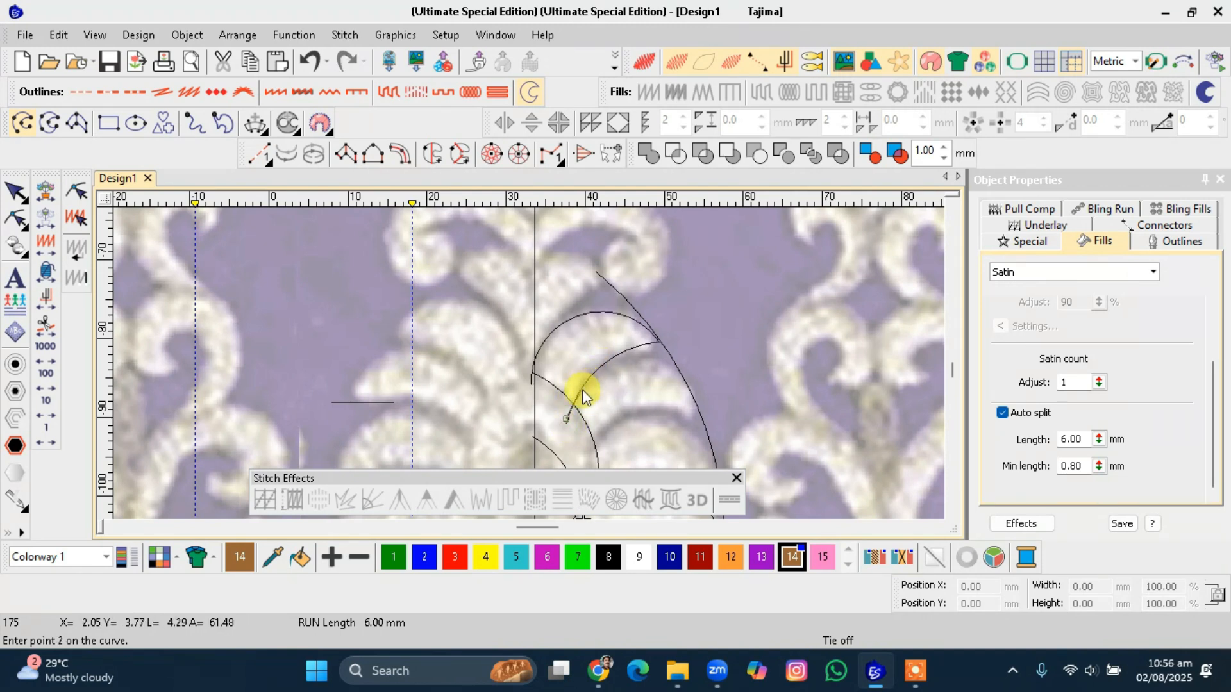
click(631, 360)
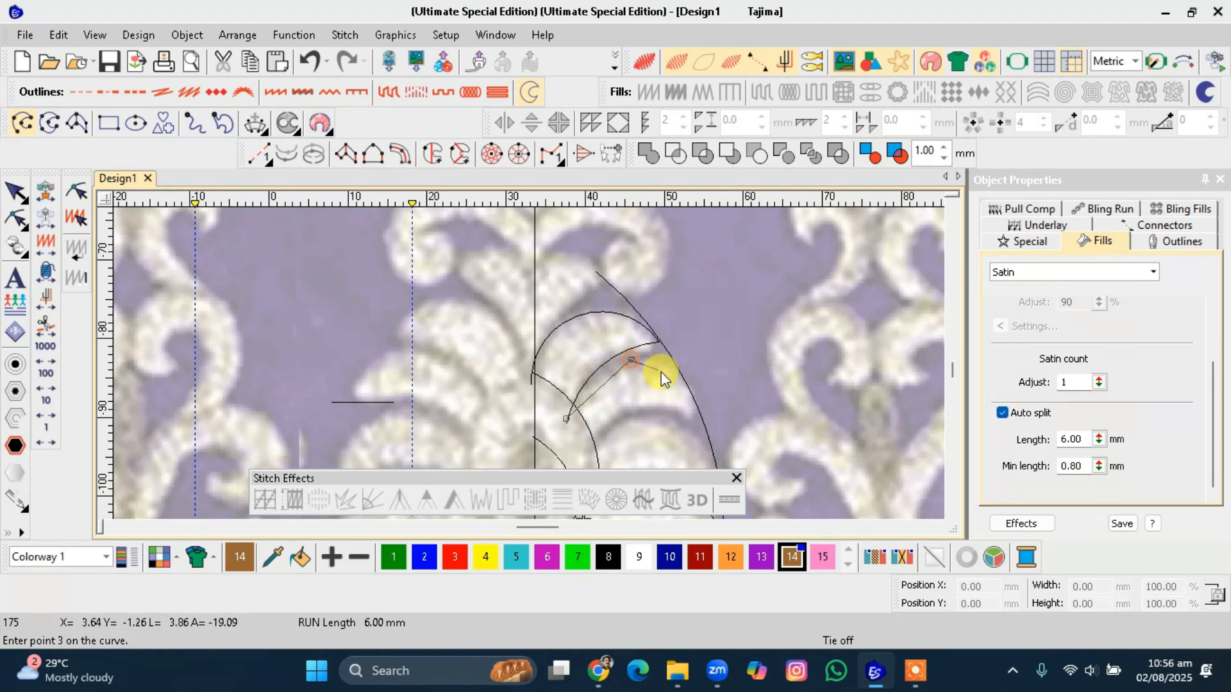
click(695, 407)
click(626, 417)
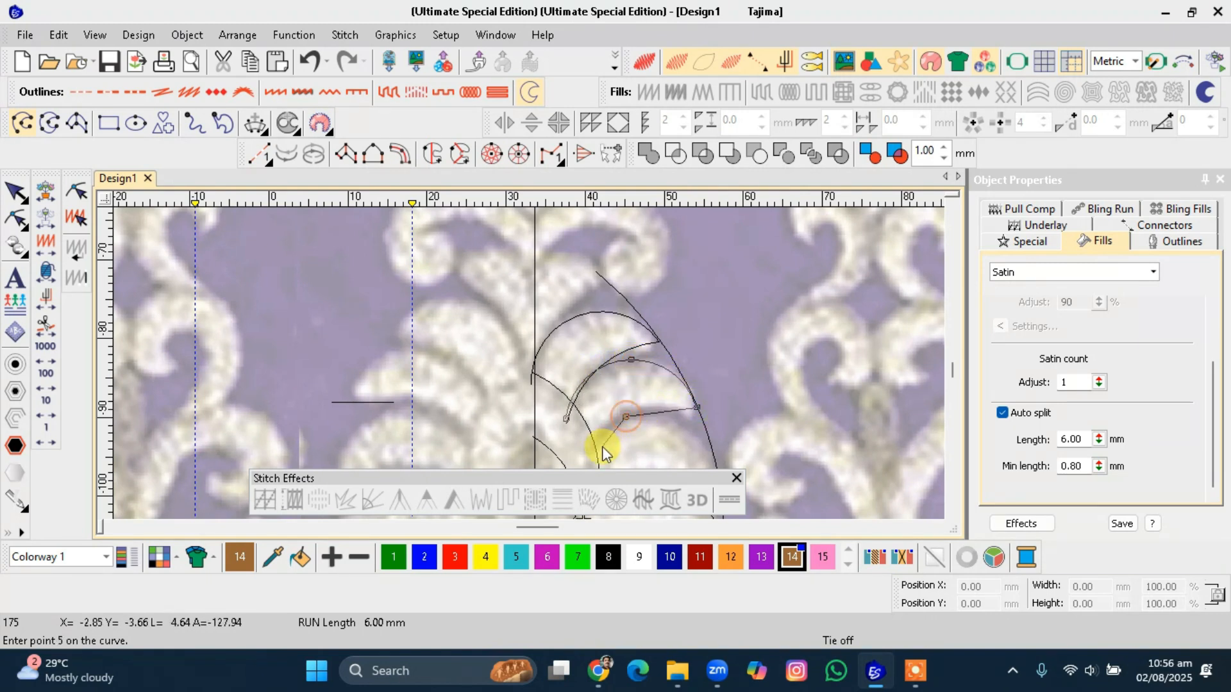
click(595, 455)
key(Return)
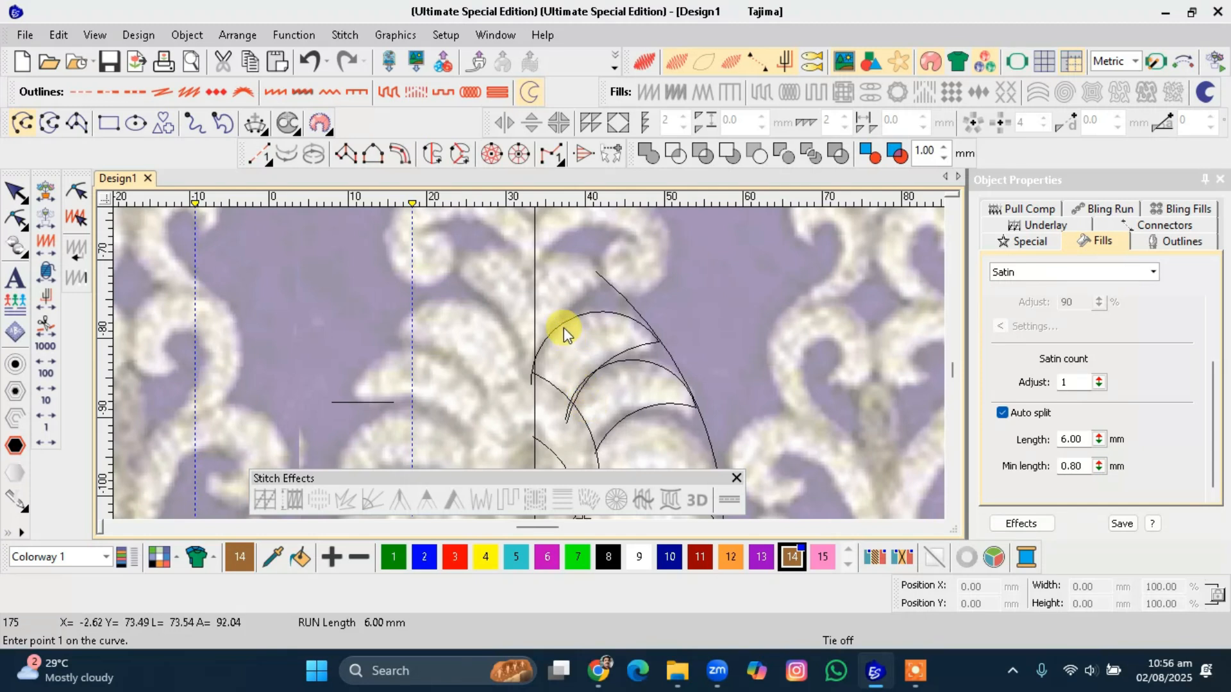
Digitize a run curve outlining the lower leaf lobe between the centre line and the outer edge.
scroll(609, 401, down, 1)
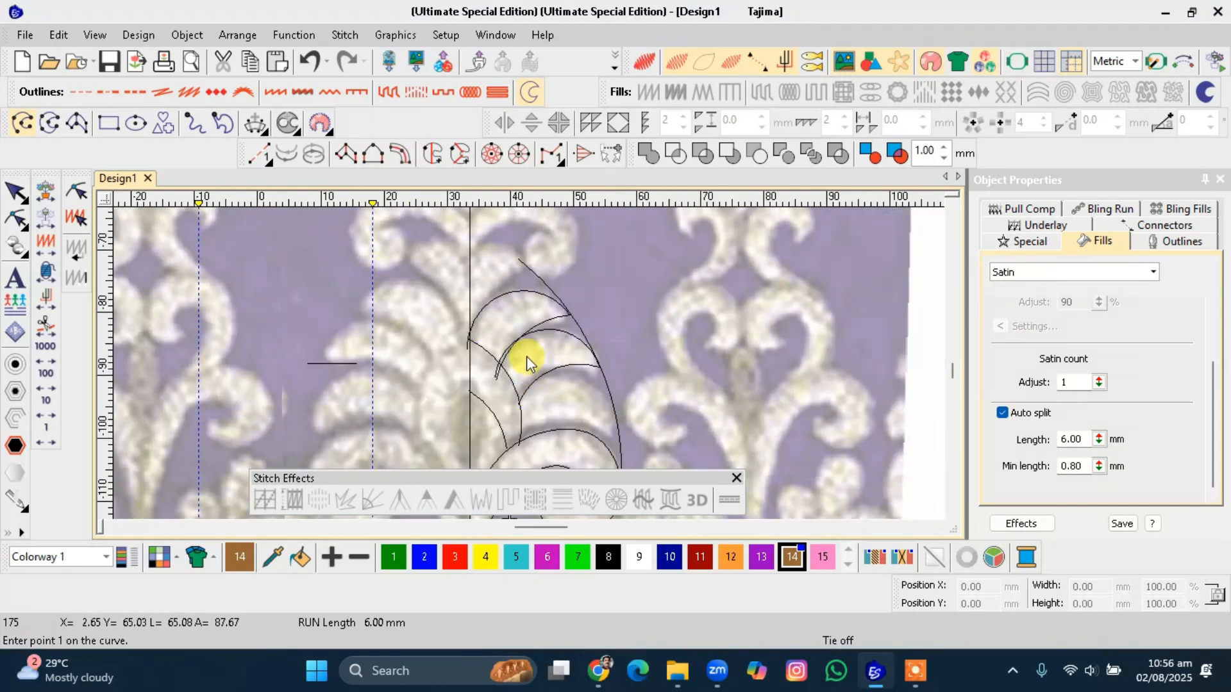
click(513, 404)
click(618, 439)
click(558, 424)
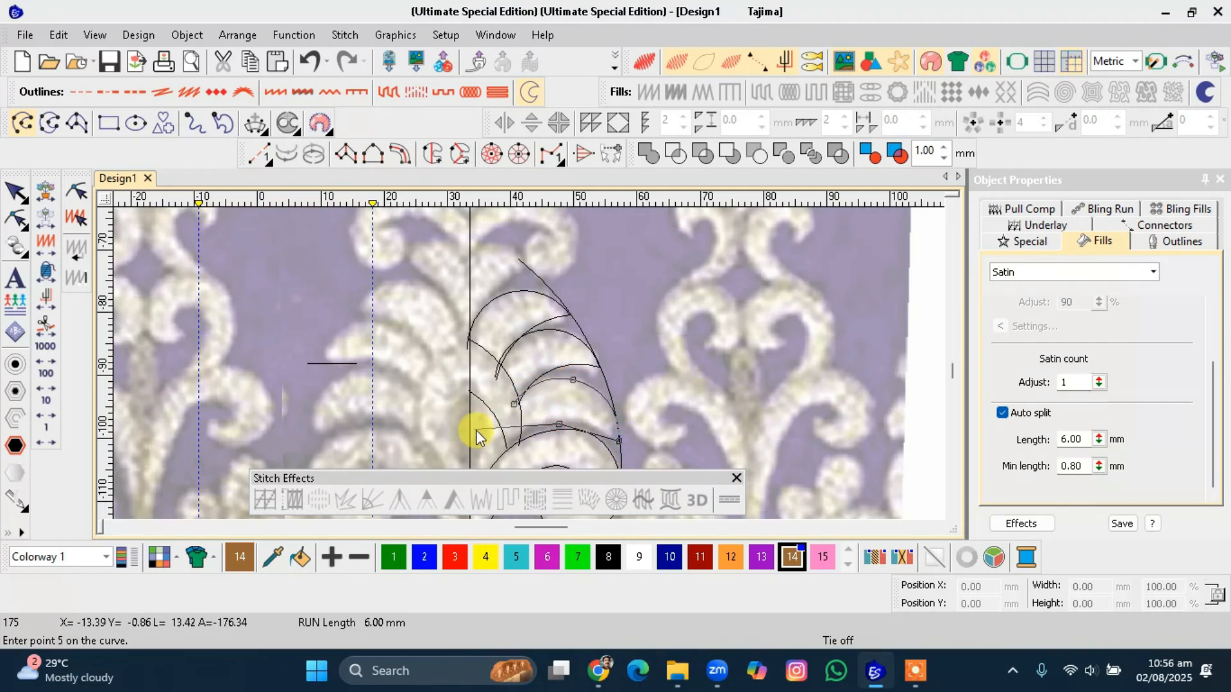
click(521, 435)
key(Return)
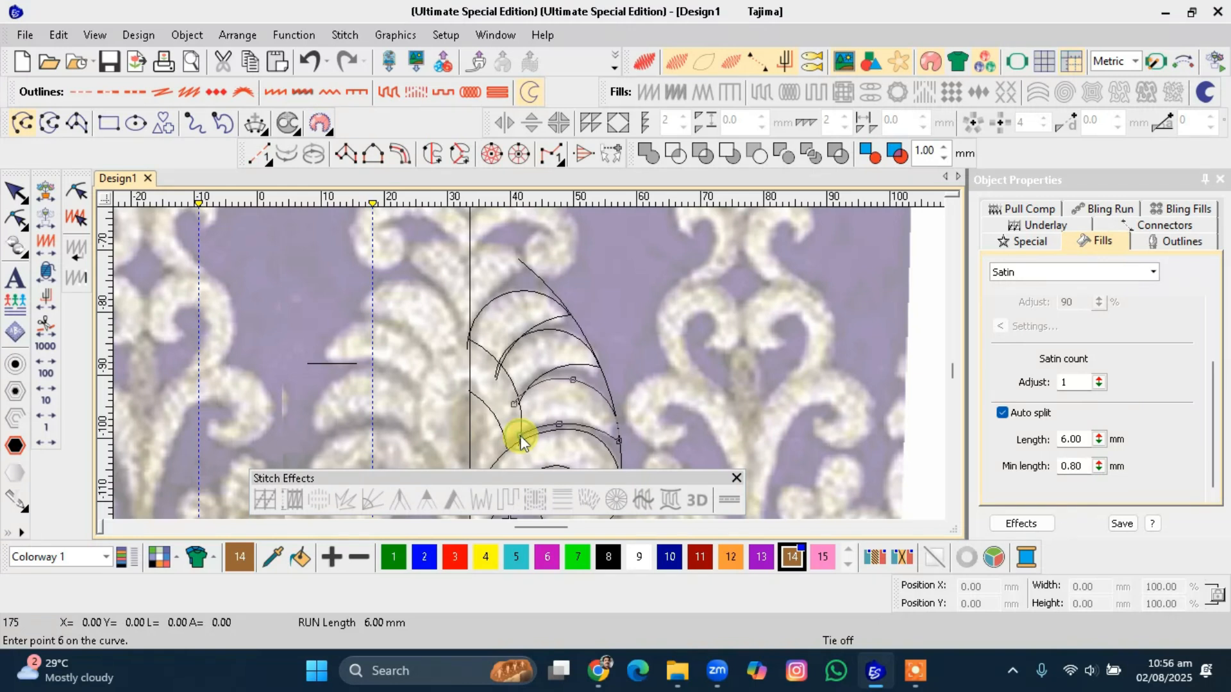
Reshape the upper leaf curve by dragging its top end point up to the tip of the top leaf lobe.
key(Escape)
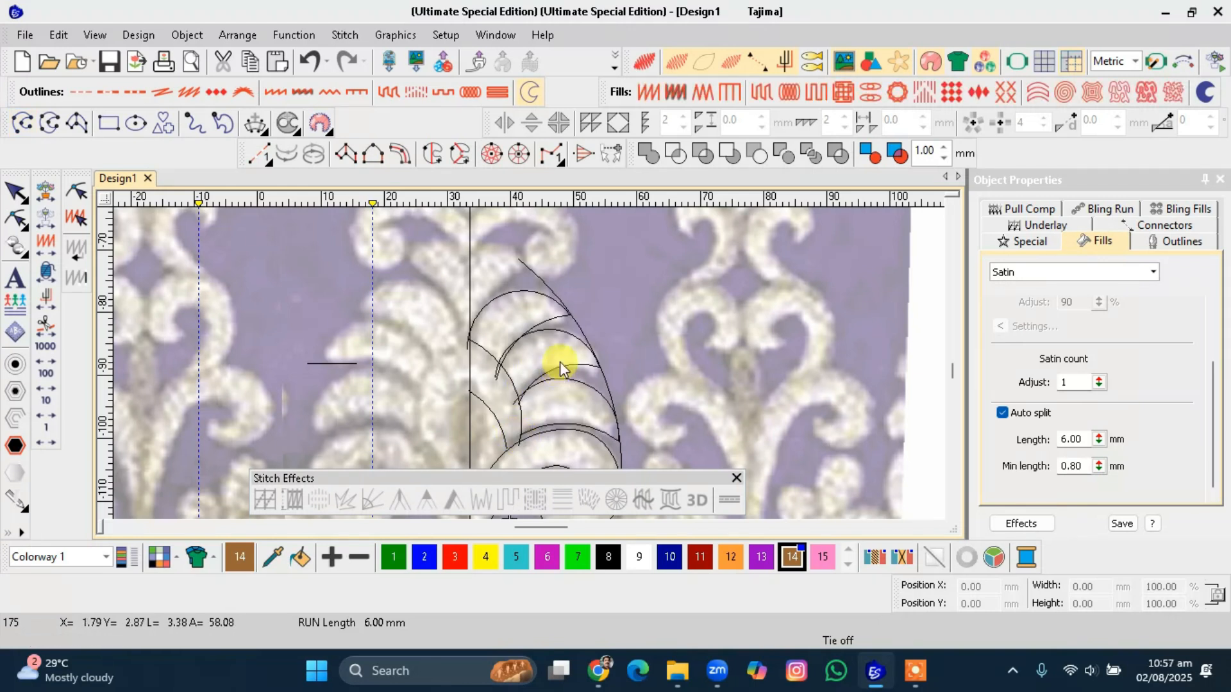
click(560, 366)
key(h)
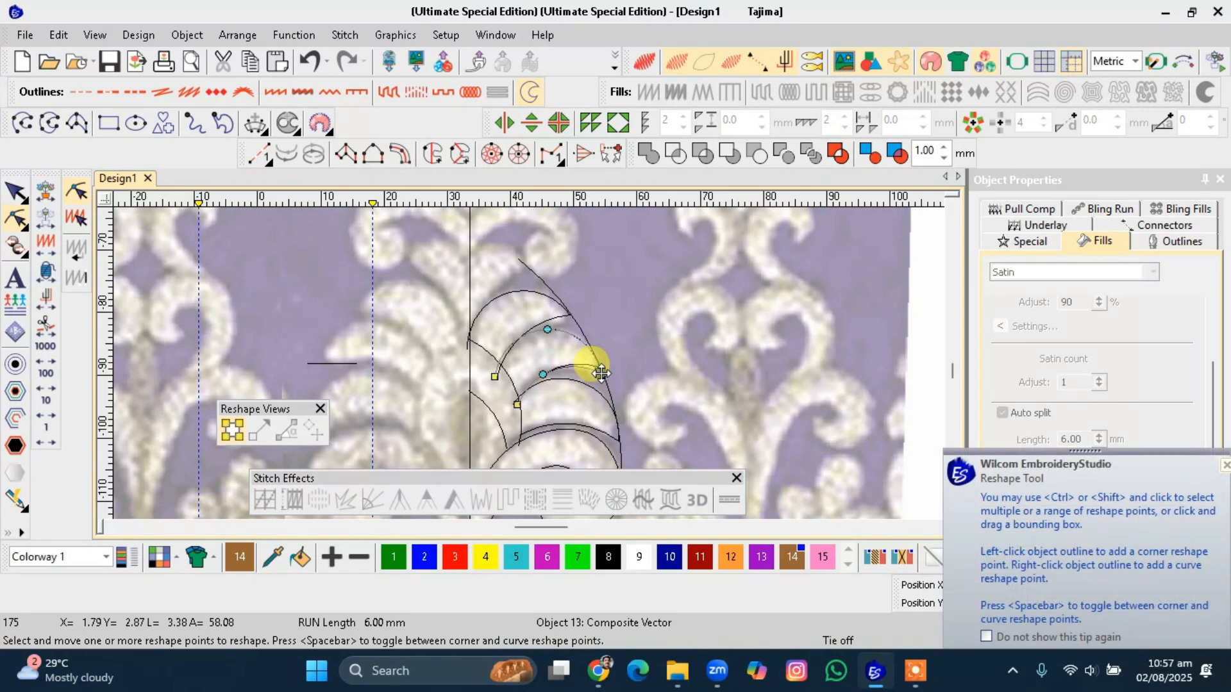
click(544, 377)
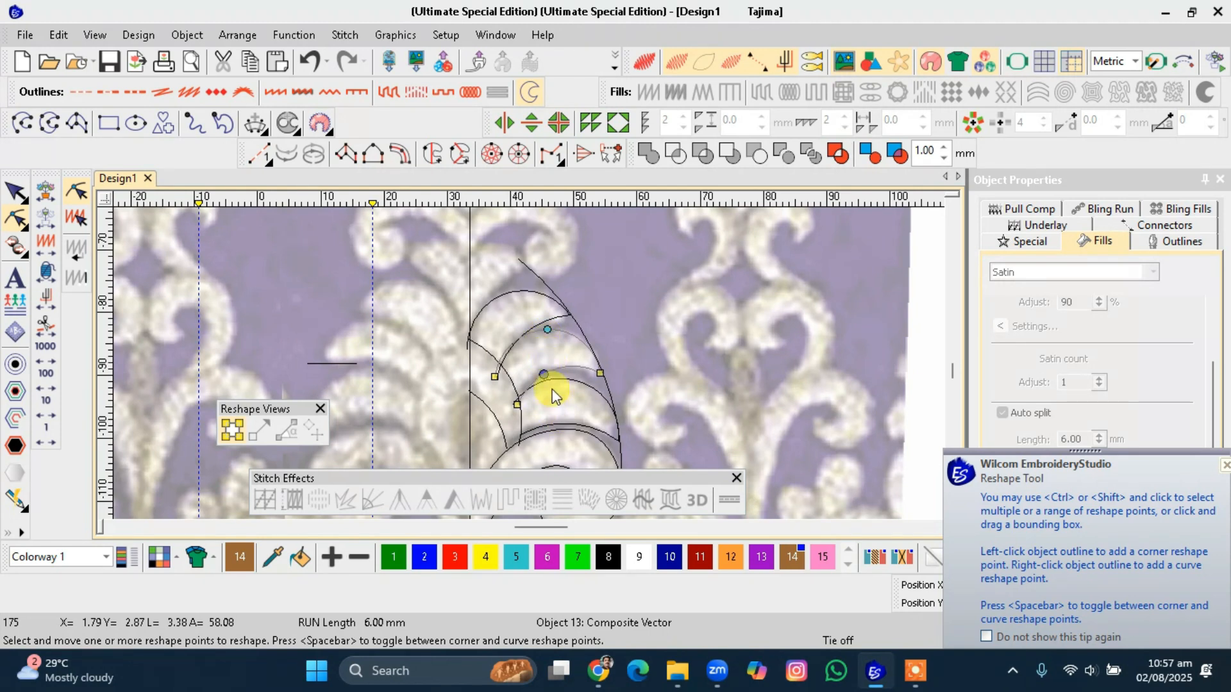
key(Escape)
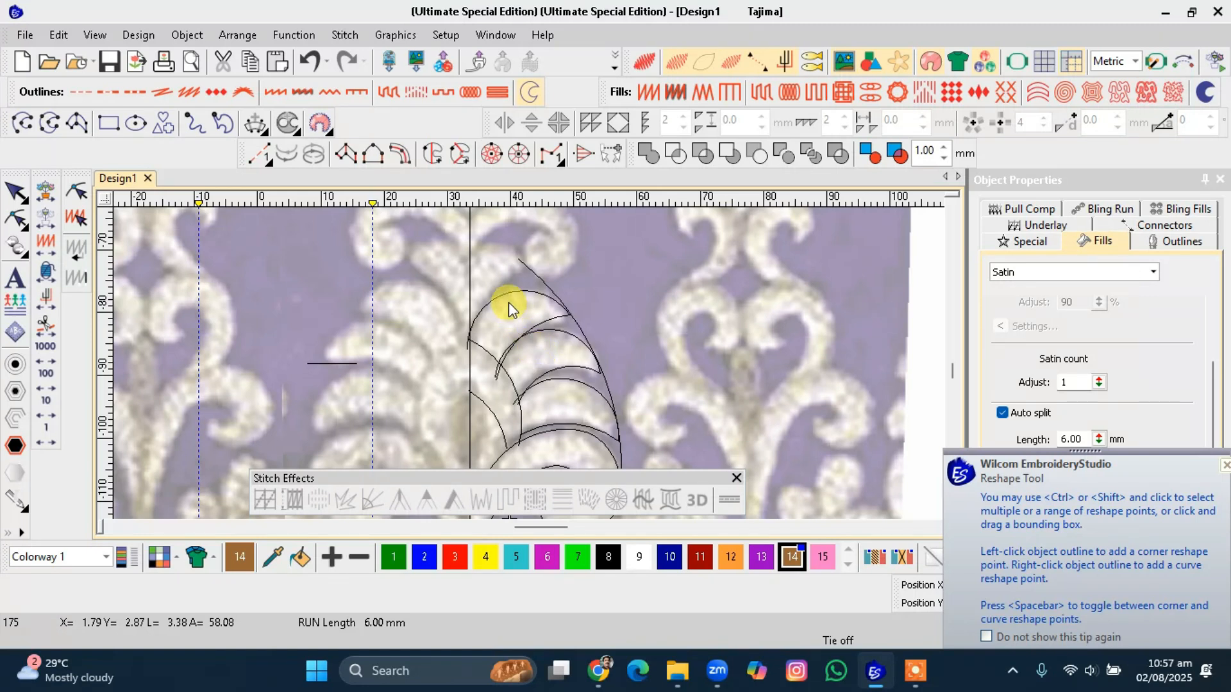
scroll(487, 276, up, 1)
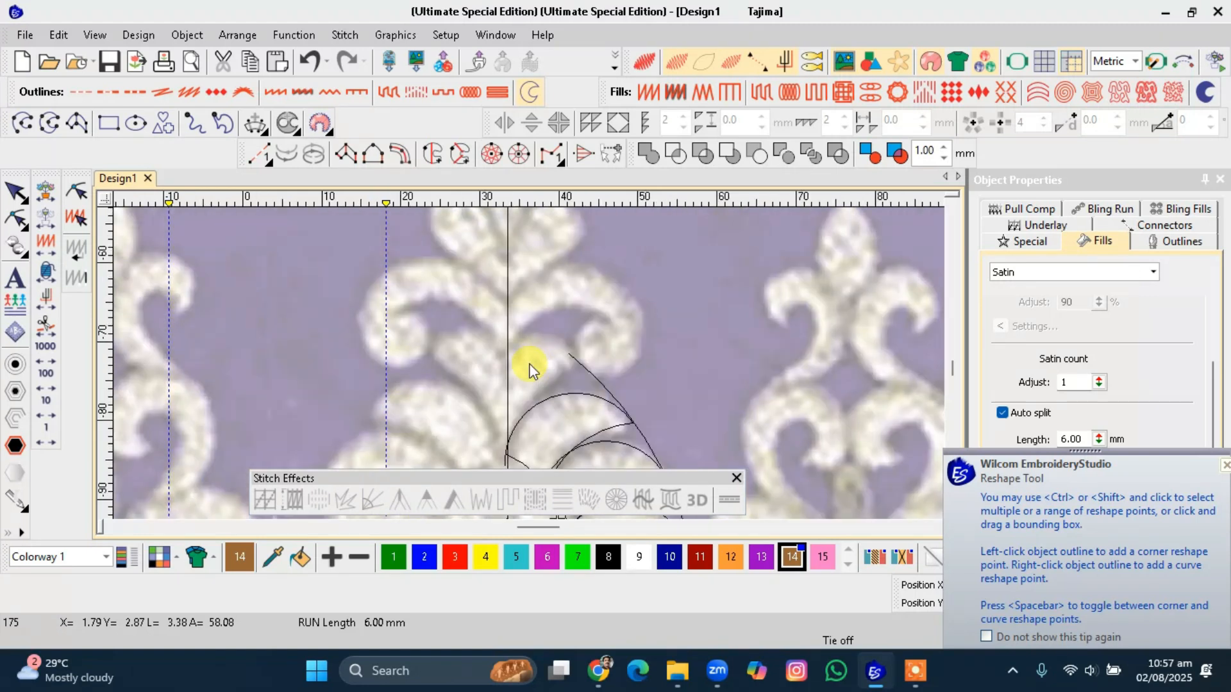
click(570, 372)
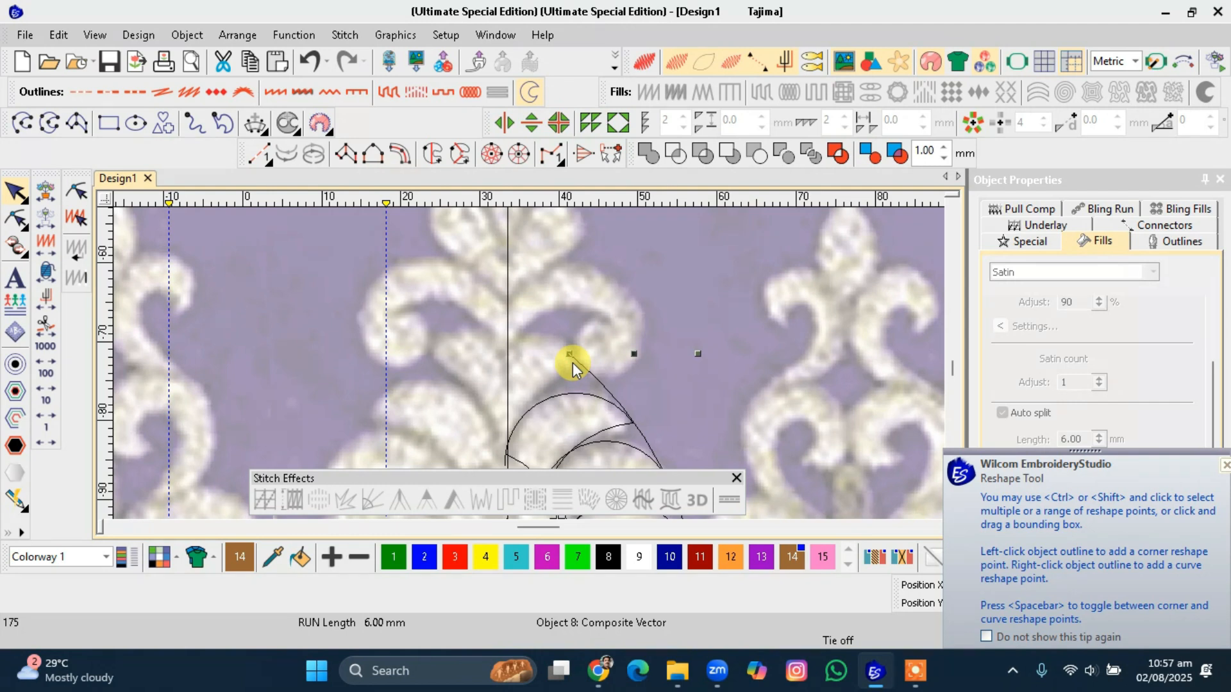
key(h)
drag(569, 354, 524, 317)
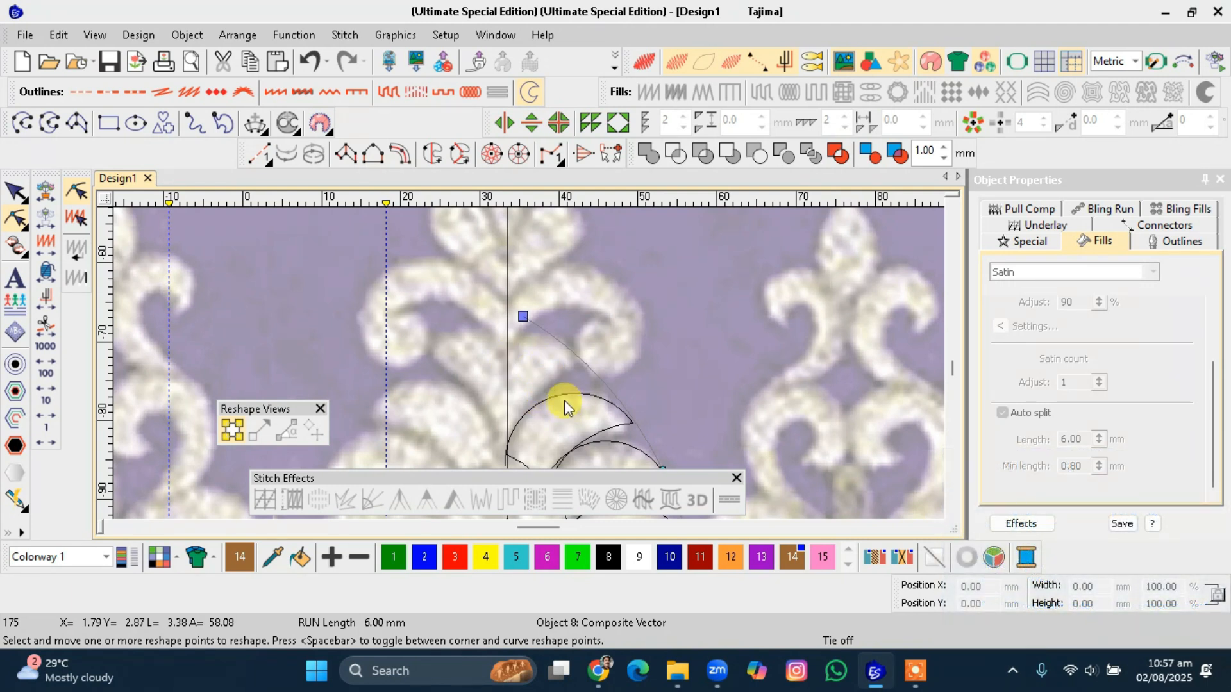
Digitize a run curve around the top leaf lobe, from the centre line curling over and back down.
click(22, 123)
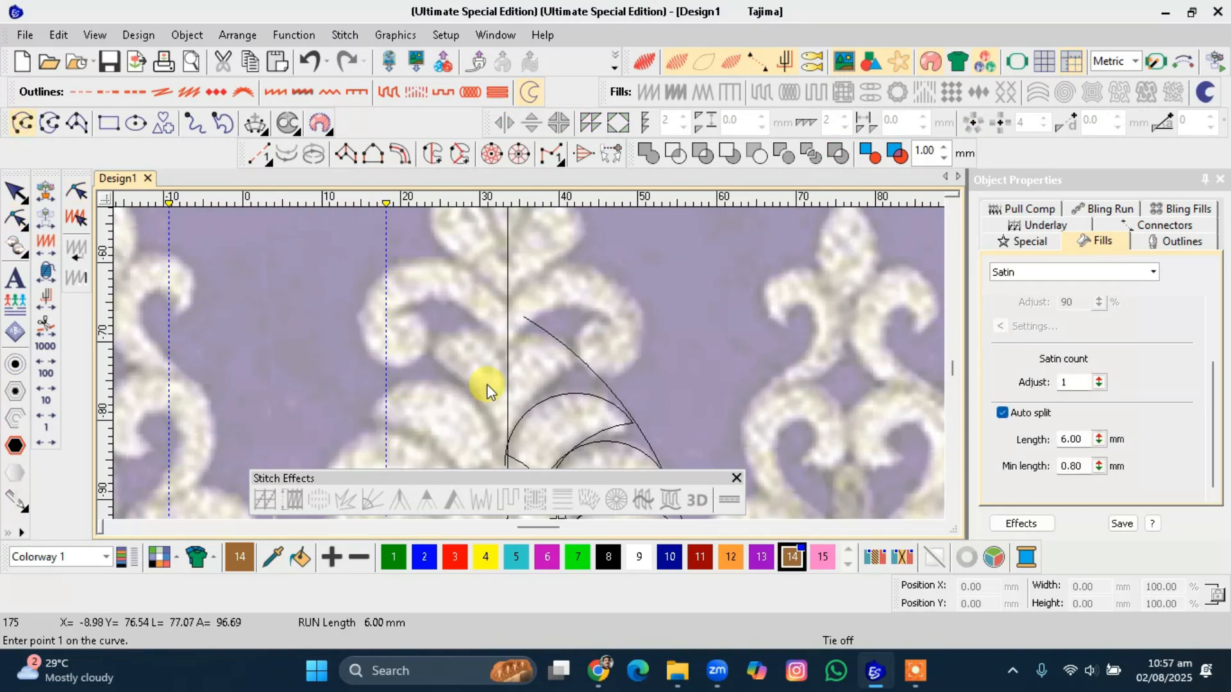
click(507, 373)
click(538, 348)
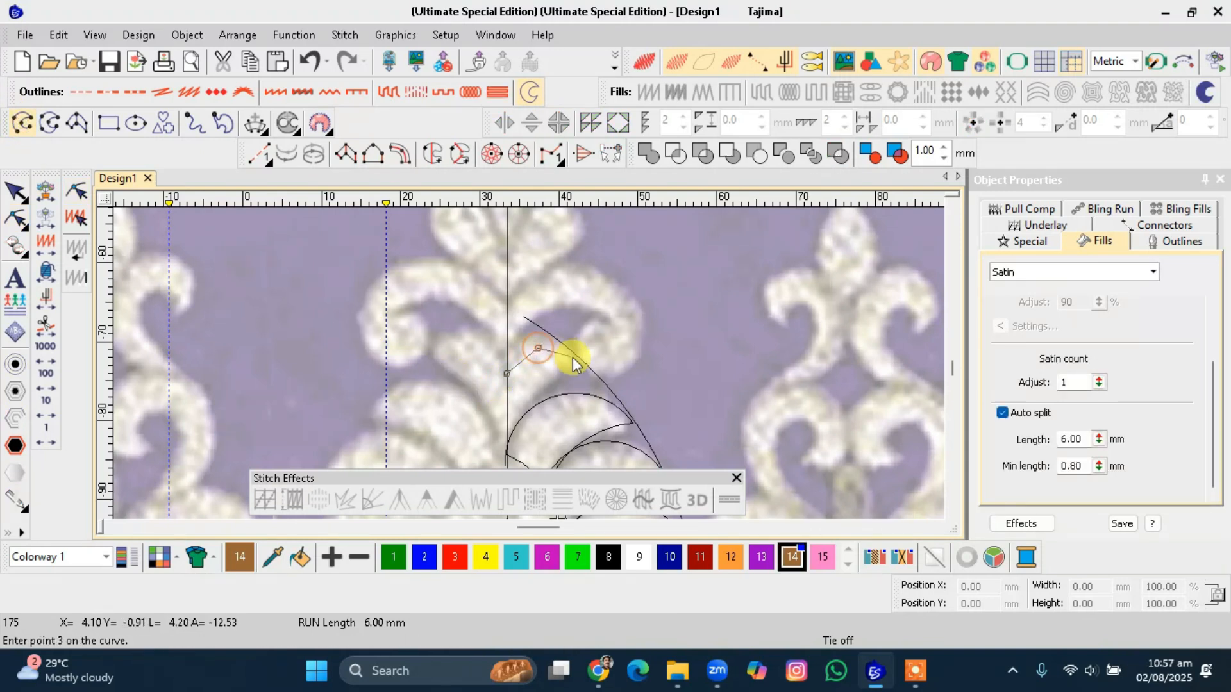
click(584, 361)
click(540, 388)
click(512, 439)
key(Return)
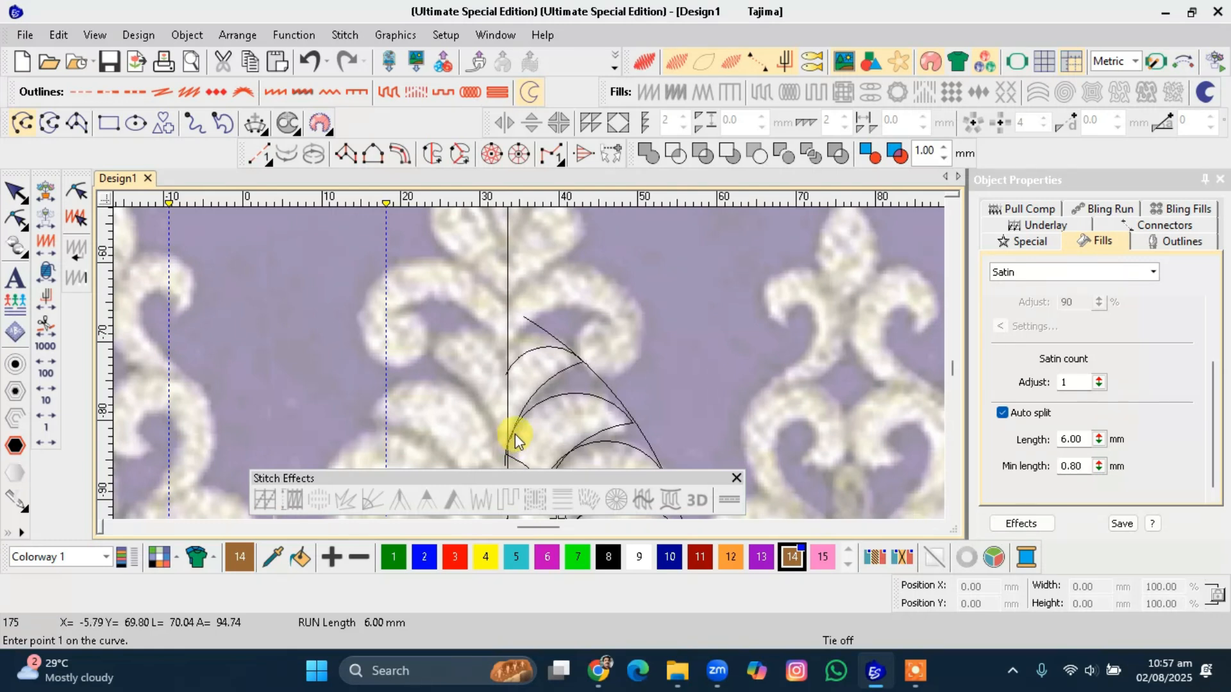
Try moving the upper reshape point of the new top-lobe curve, then move it back.
scroll(533, 430, down, 2)
key(Escape)
scroll(545, 362, up, 1)
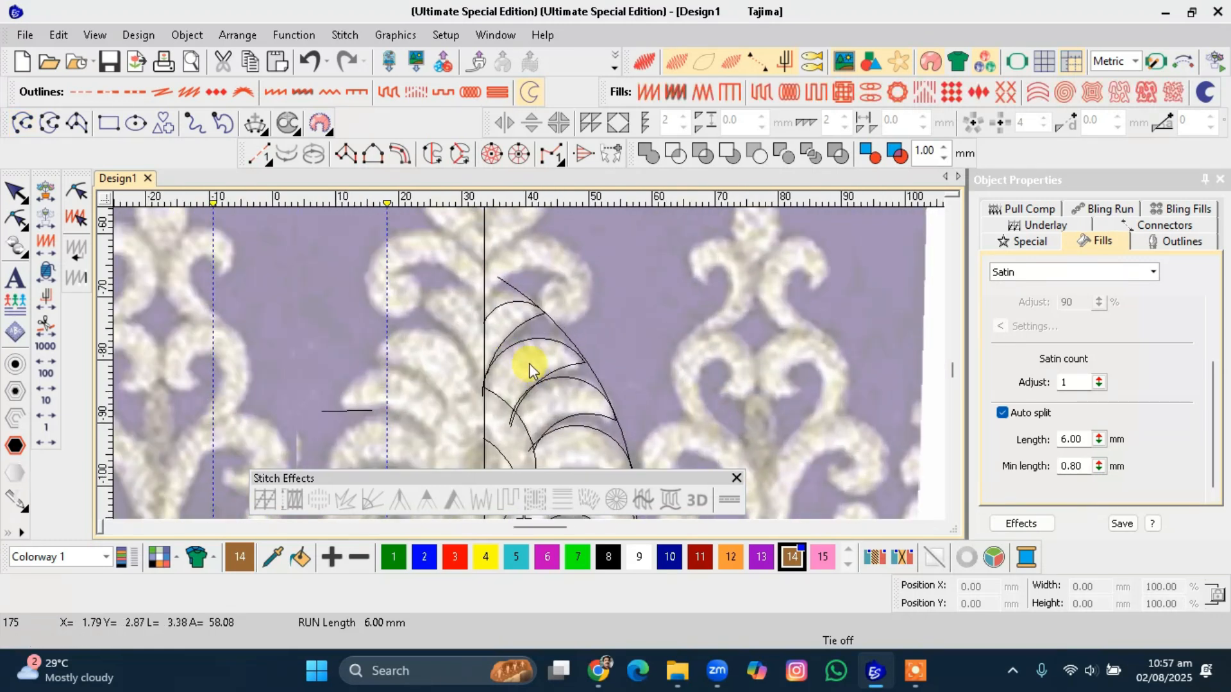
click(523, 314)
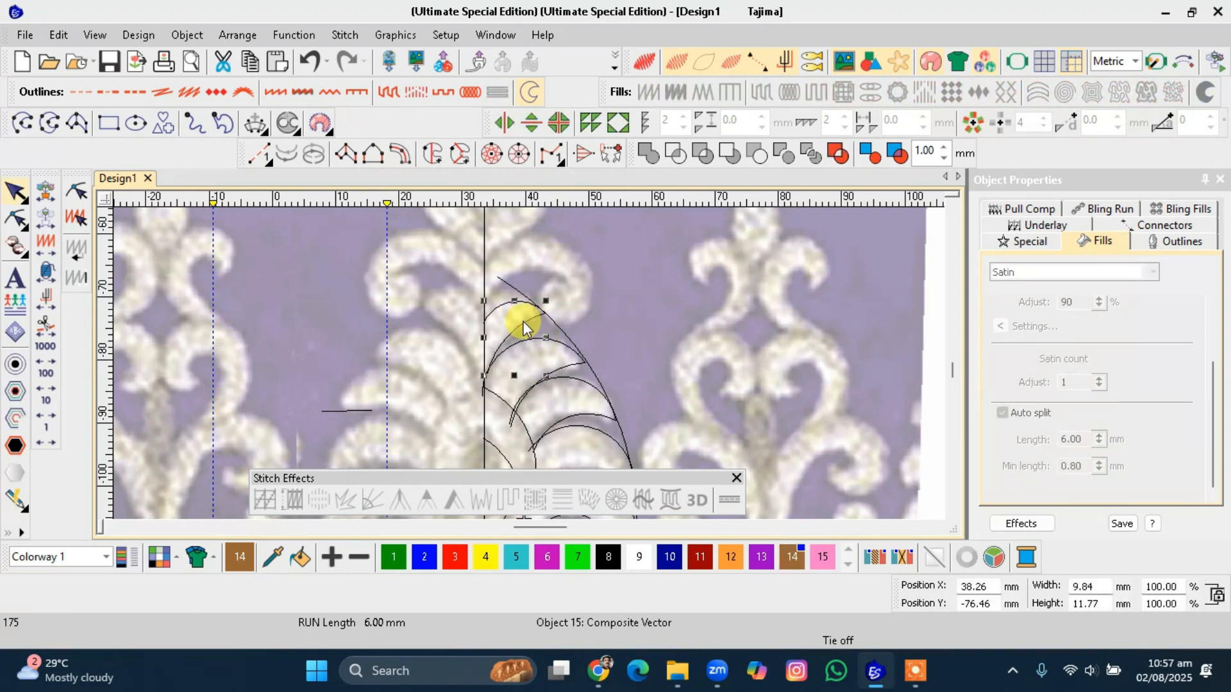
key(h)
click(552, 323)
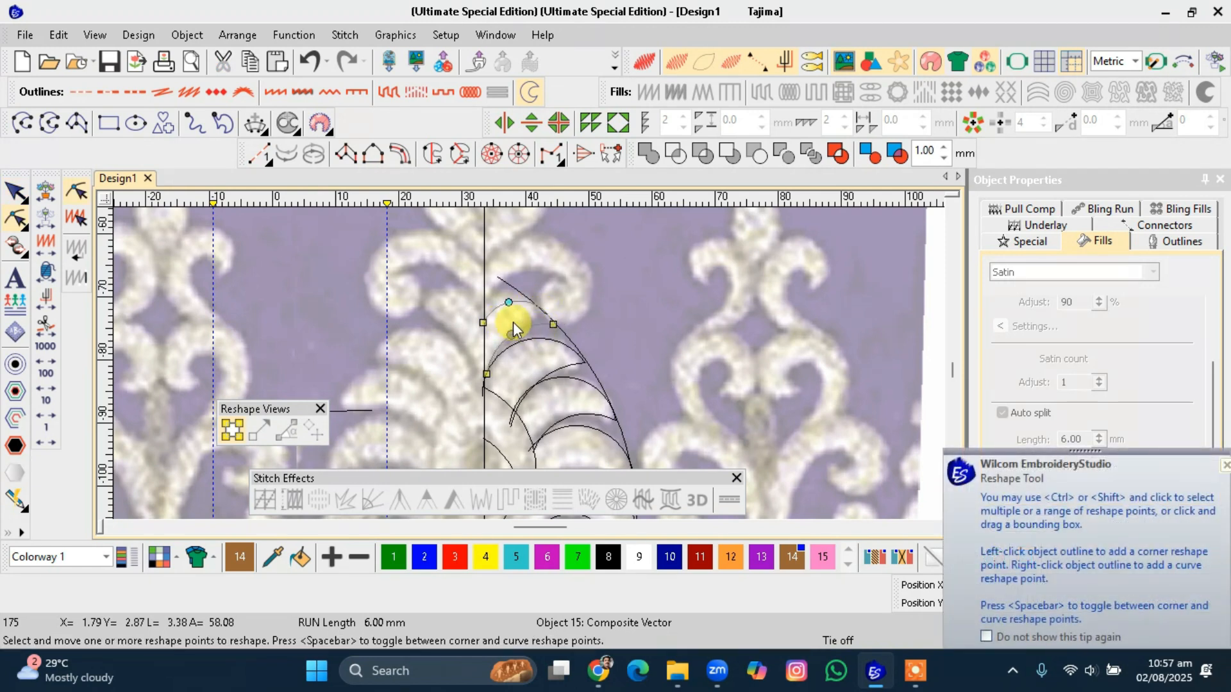
drag(509, 302, 503, 297)
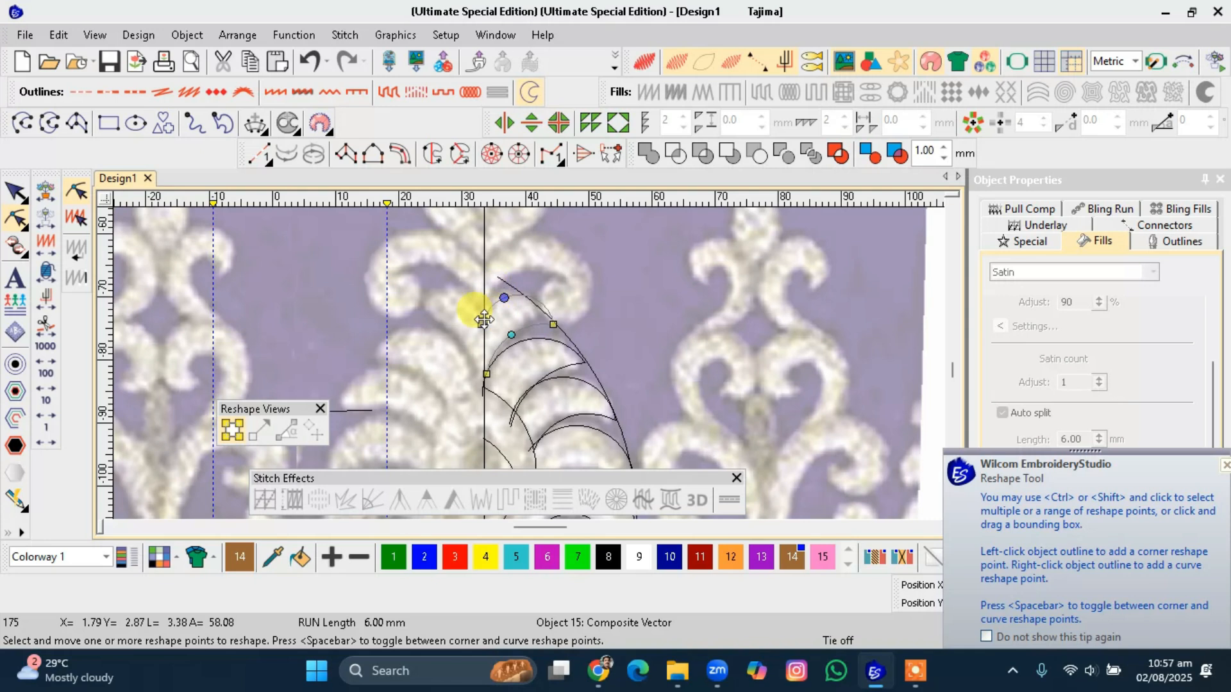
click(484, 314)
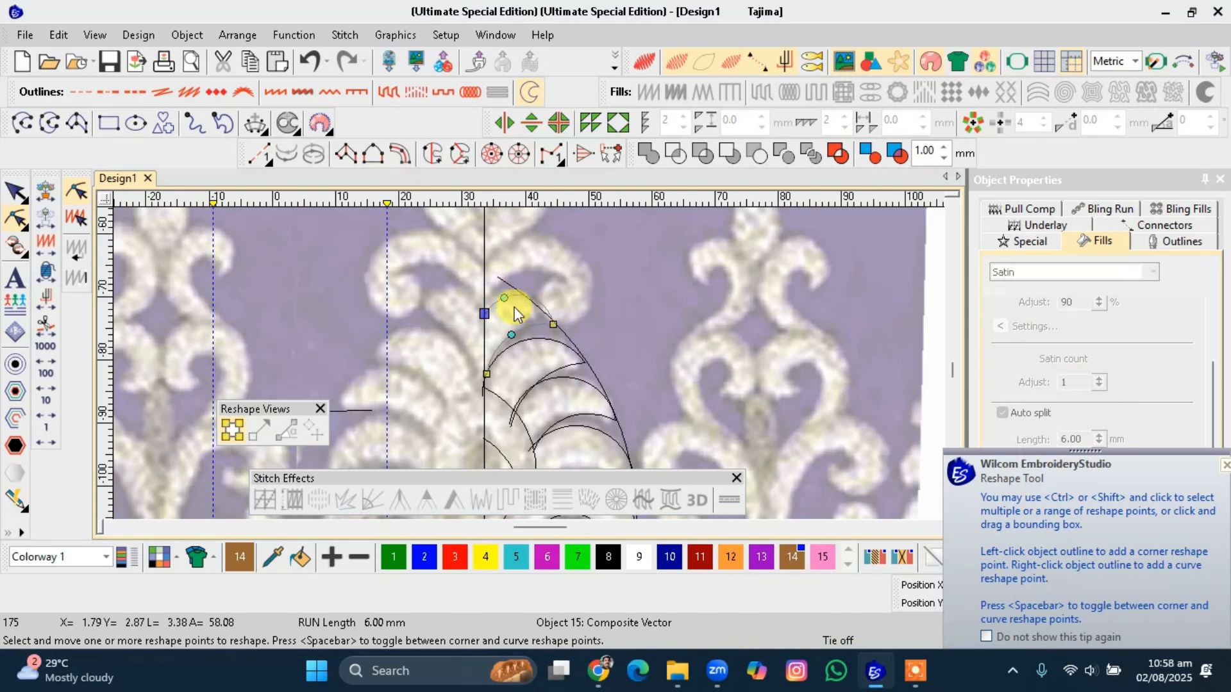
drag(504, 297, 507, 302)
key(Escape)
Add a curve reshape point on the top-lobe curve's lower arc and nudge its outer end point.
click(519, 331)
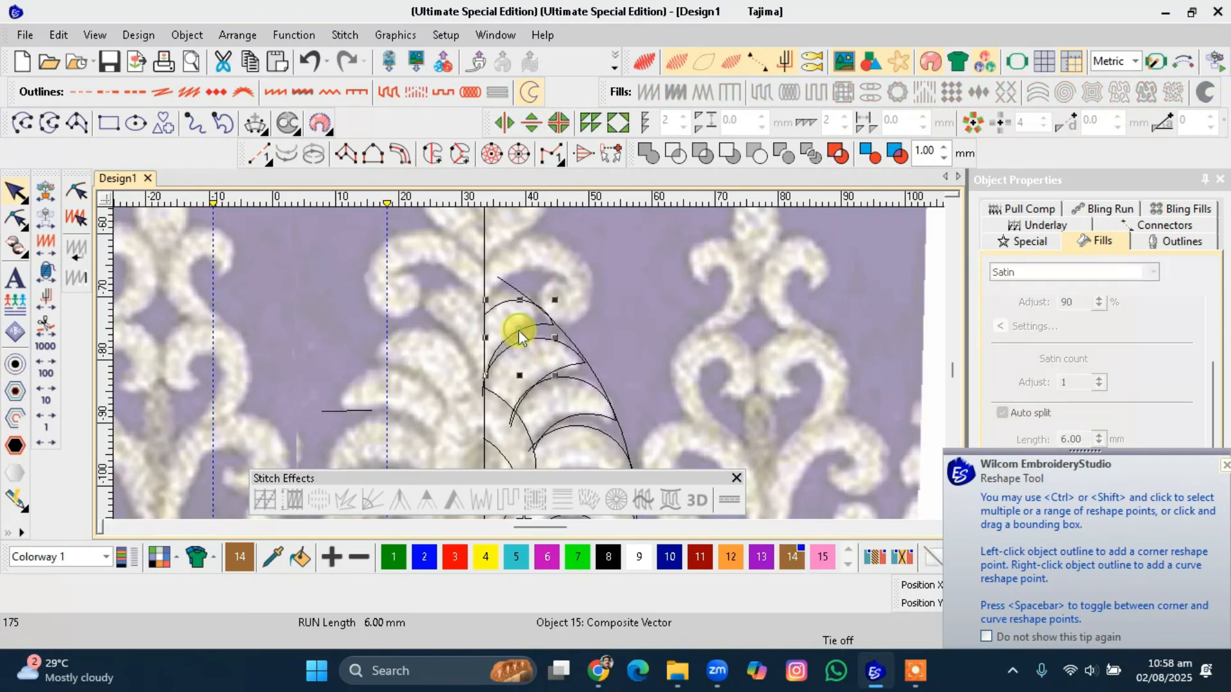
key(h)
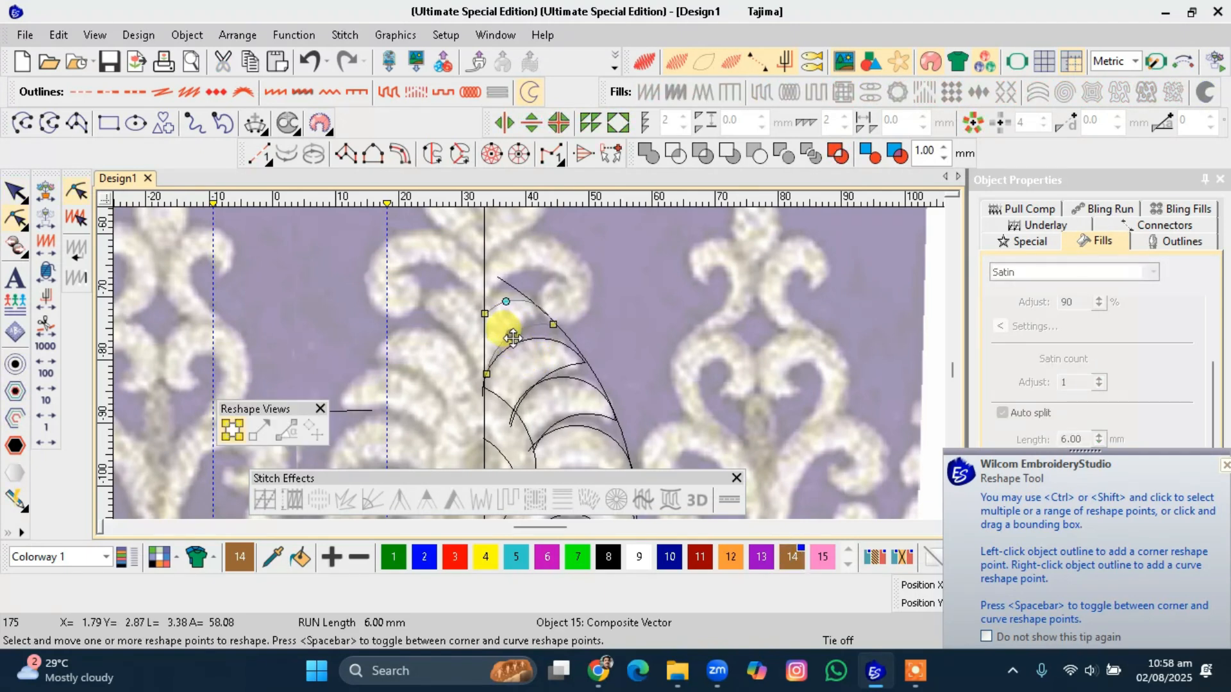
right_click(510, 340)
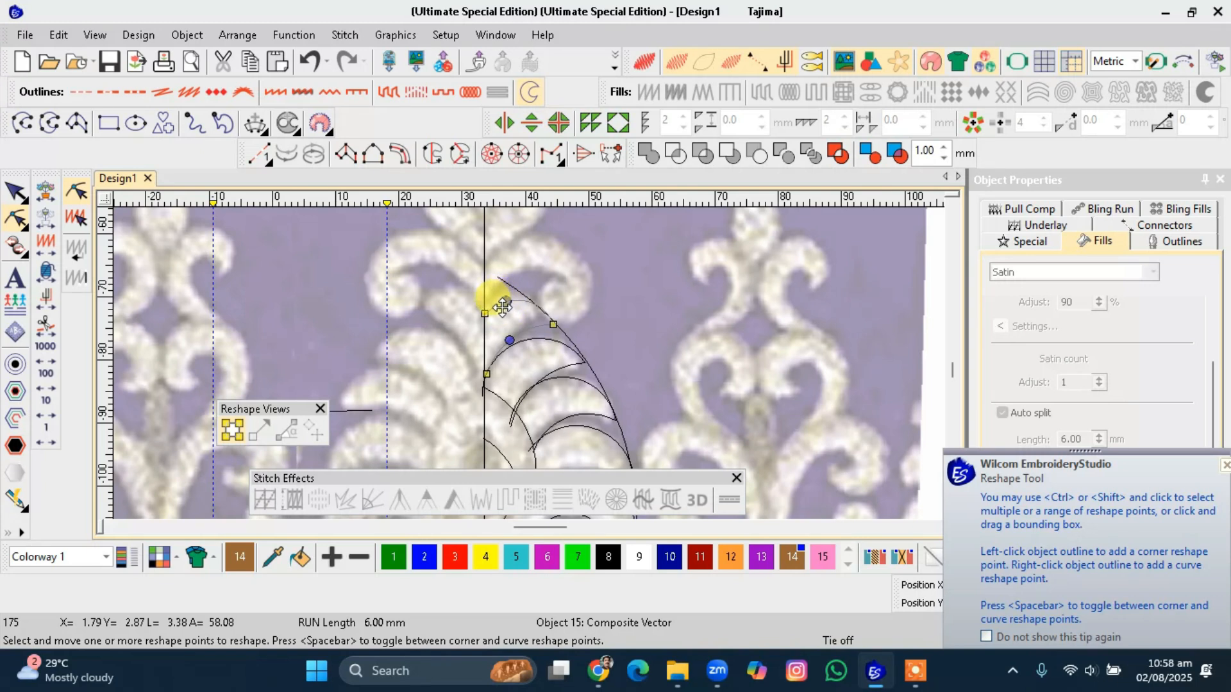
mouse_move(556, 325)
mouse_down()
mouse_move(506, 297)
mouse_move(550, 324)
mouse_up()
key(Escape)
scroll(566, 365, down, 1)
scroll(528, 363, down, 1)
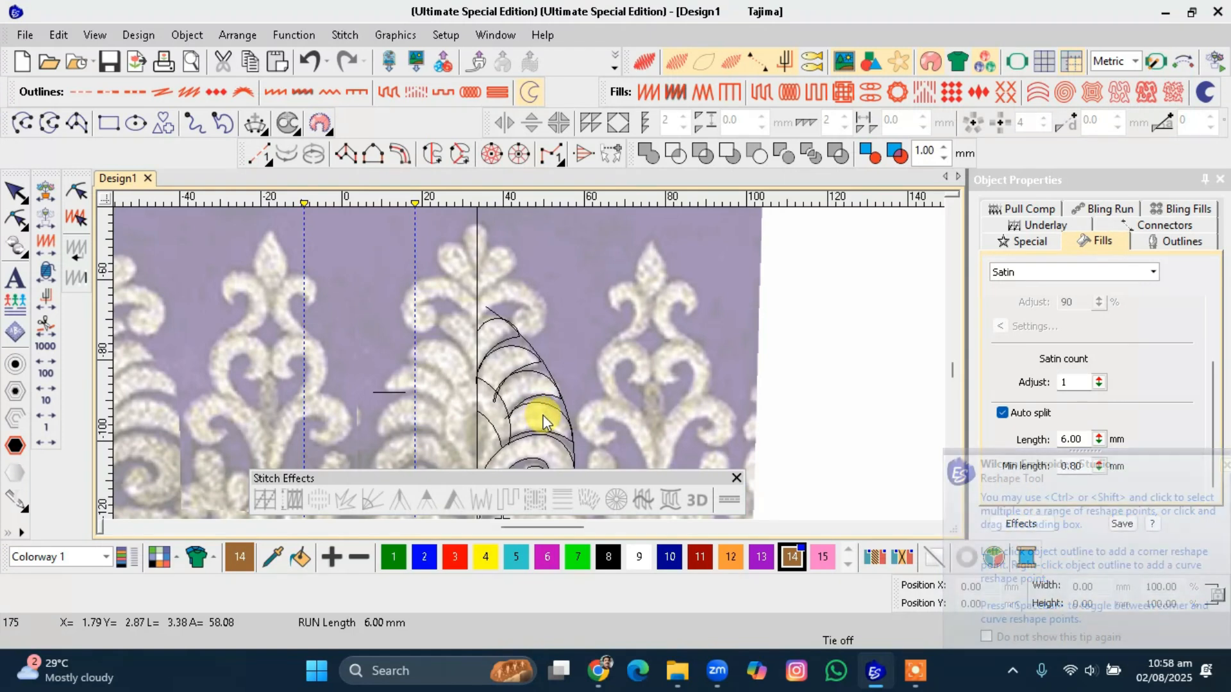
scroll(541, 416, down, 2)
scroll(517, 398, up, 2)
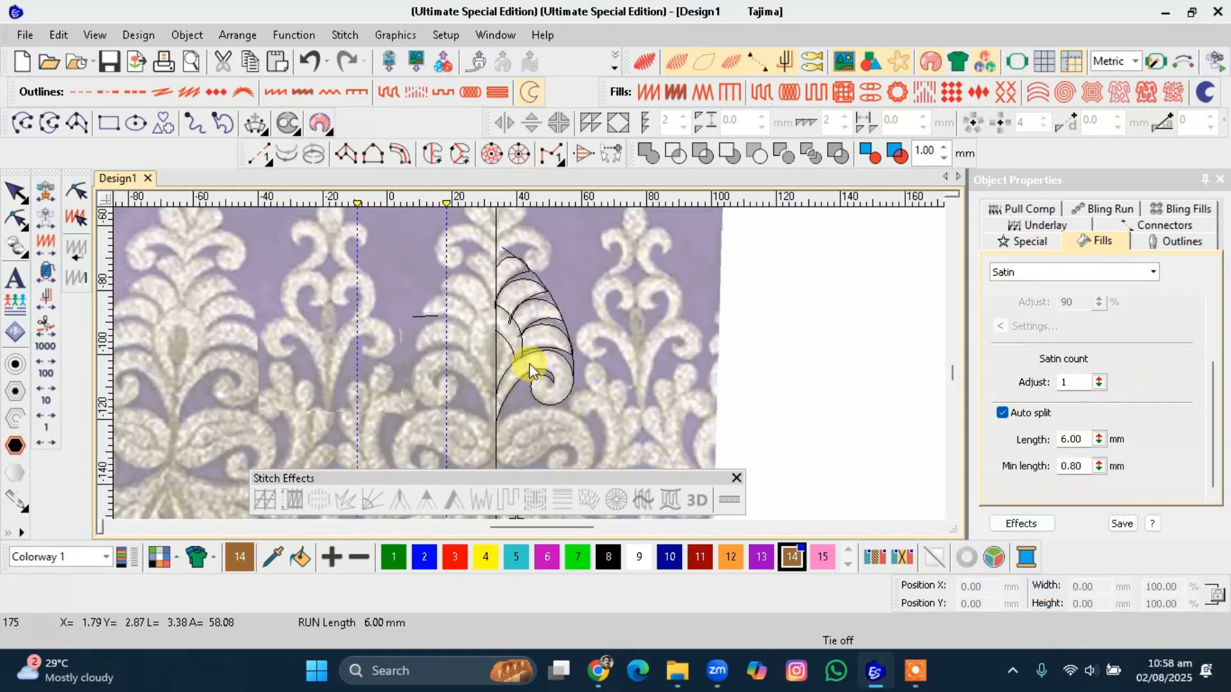
scroll(519, 324, up, 3)
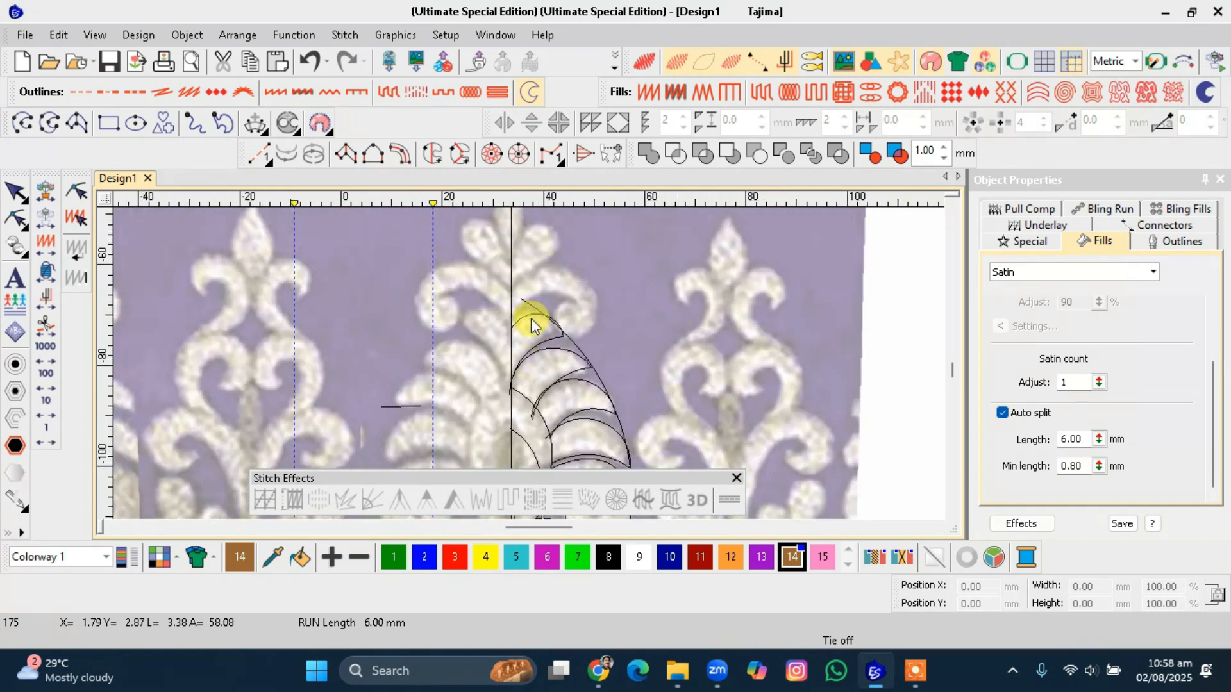
click(23, 122)
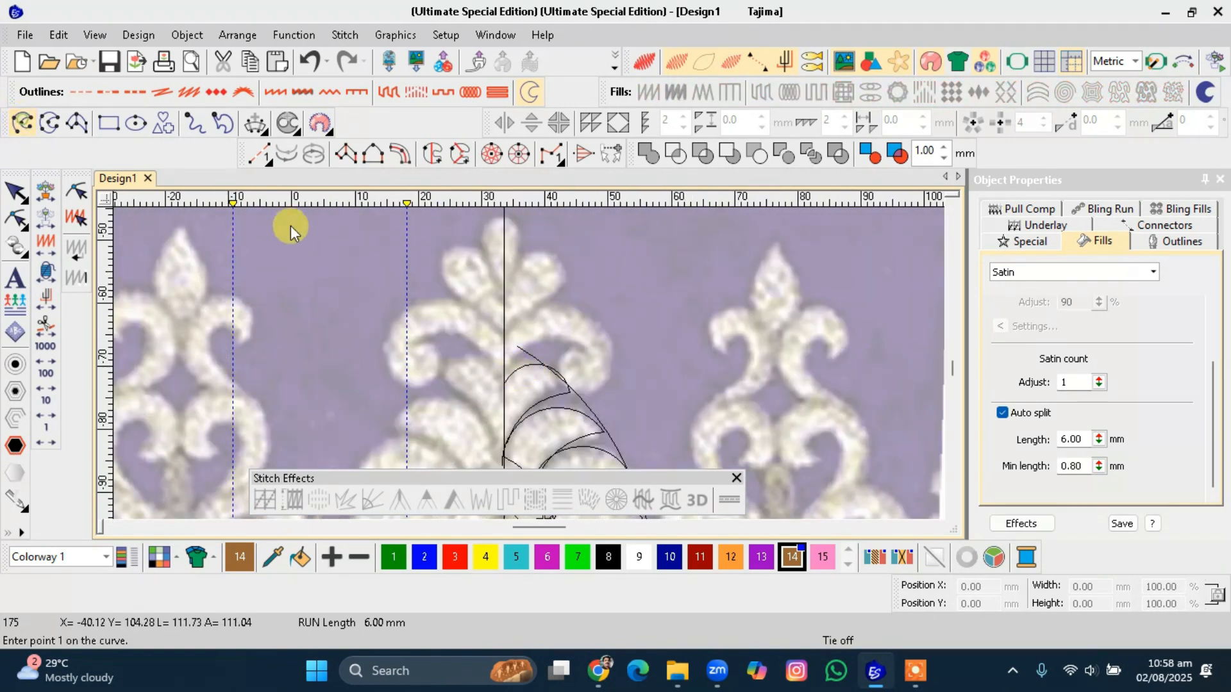
scroll(530, 369, down, 1)
scroll(531, 369, down, 1)
scroll(591, 458, down, 3)
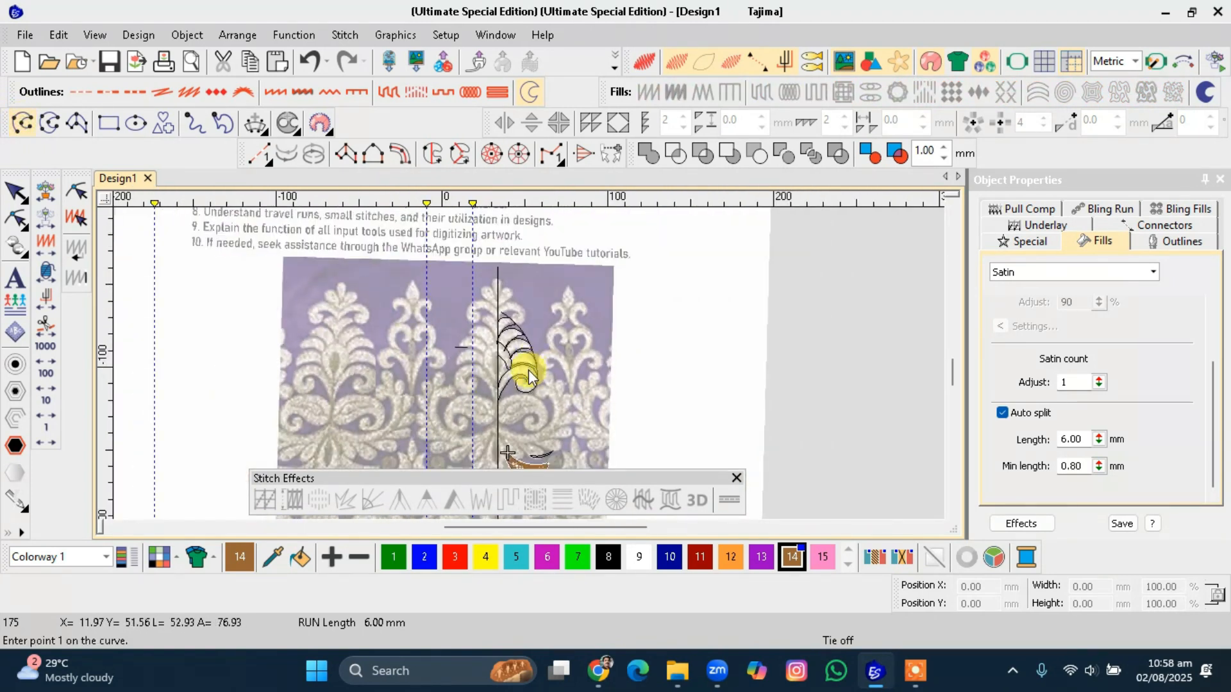
key(Escape)
Move the spiral curve from the leaf's base up into the top lobe's curl.
click(527, 386)
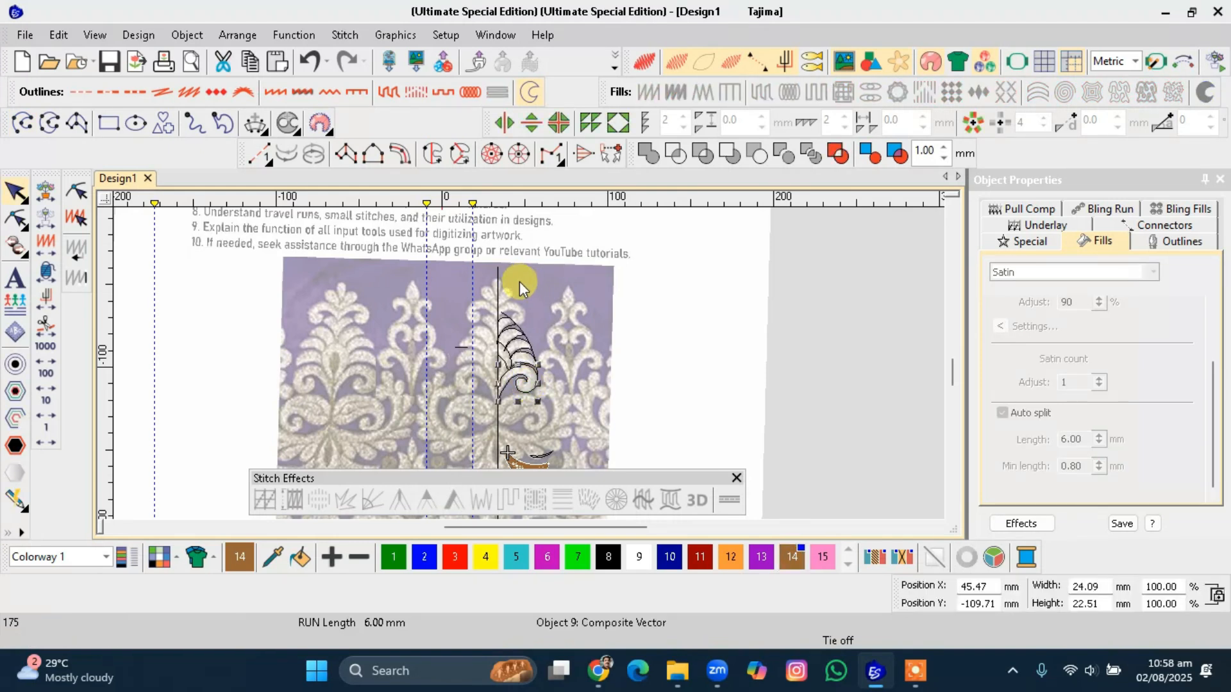
scroll(513, 313, down, 1)
drag(529, 408, 521, 354)
scroll(531, 365, up, 1)
scroll(529, 370, up, 1)
Shift the spiral curve slightly right to sit inside the top lobe's curl.
drag(577, 415, 559, 385)
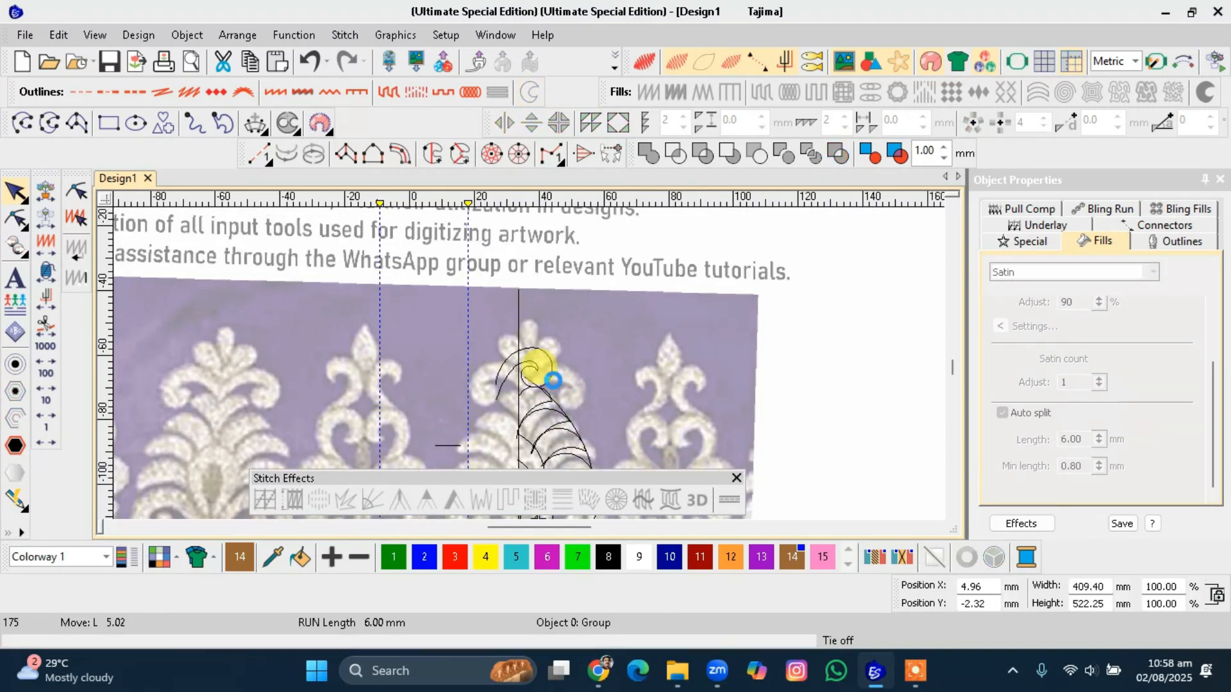
key(ctrl+z)
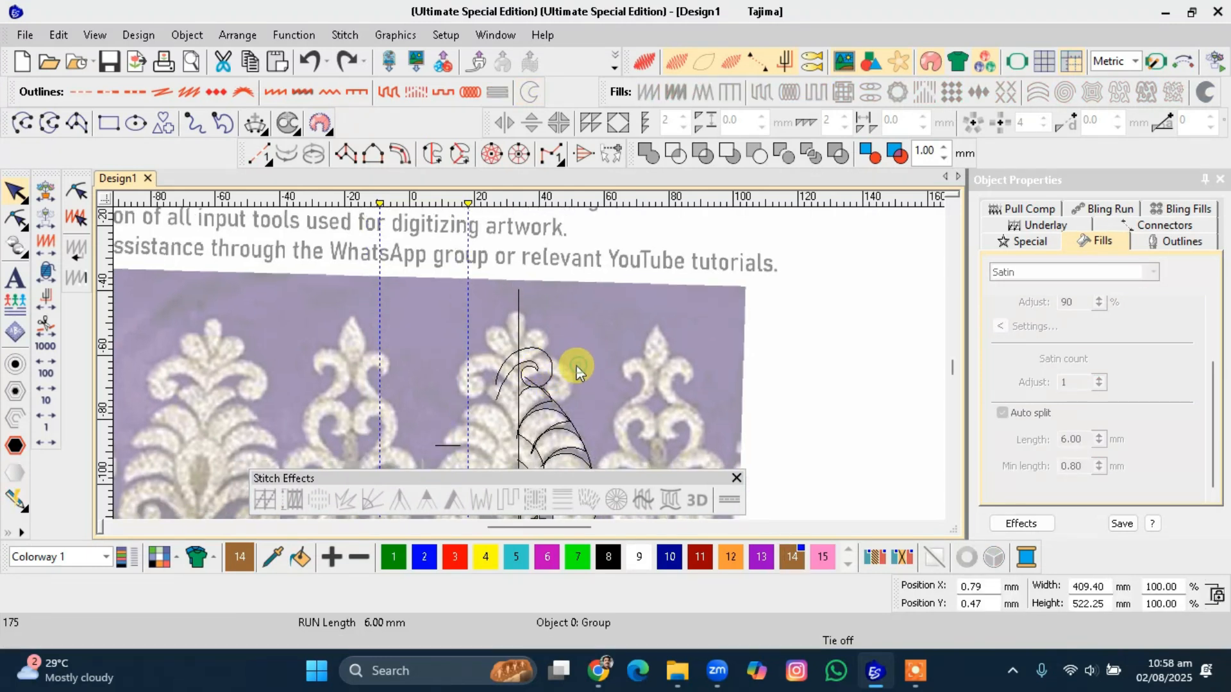
drag(545, 368, 572, 370)
click(564, 380)
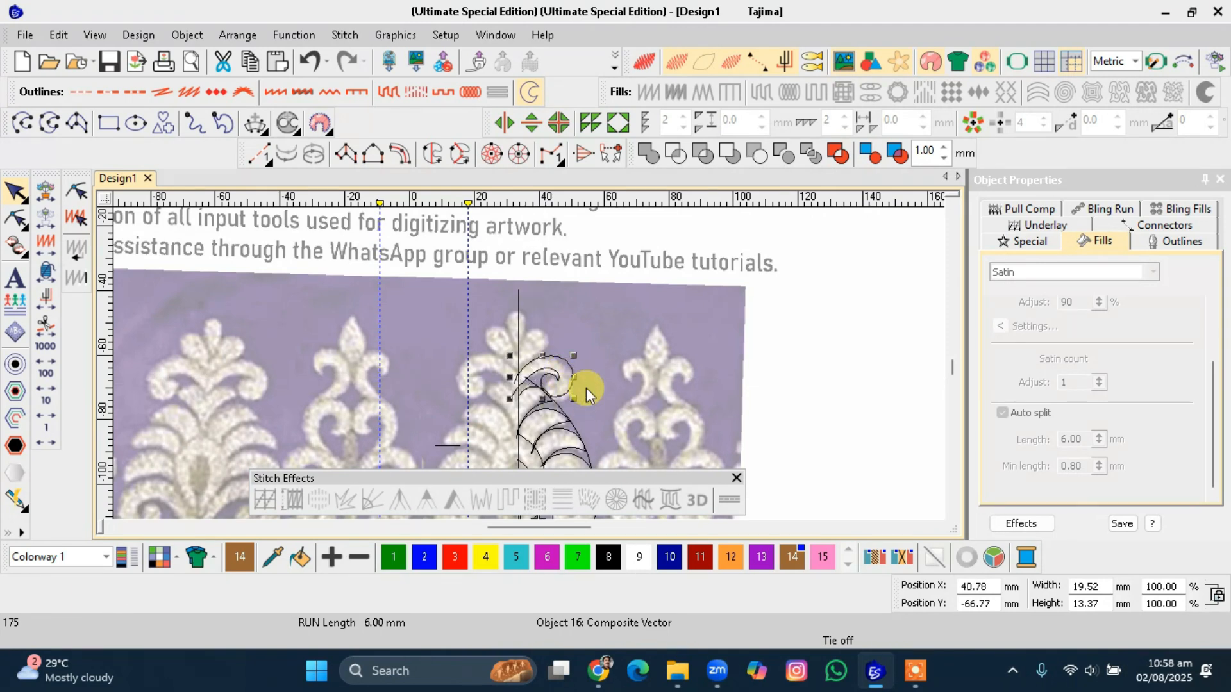
click(586, 387)
Reshape the spiral curve by dragging one of its inner reshape points down toward the lobe's curl.
scroll(529, 363, up, 2)
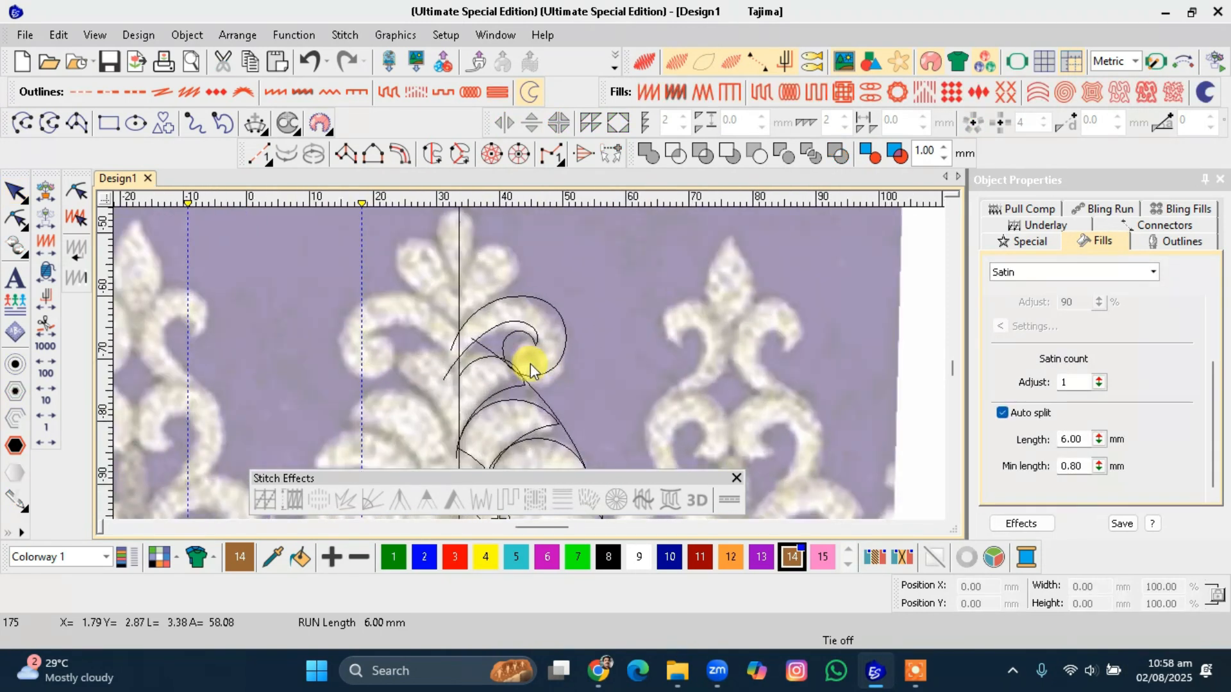
click(535, 348)
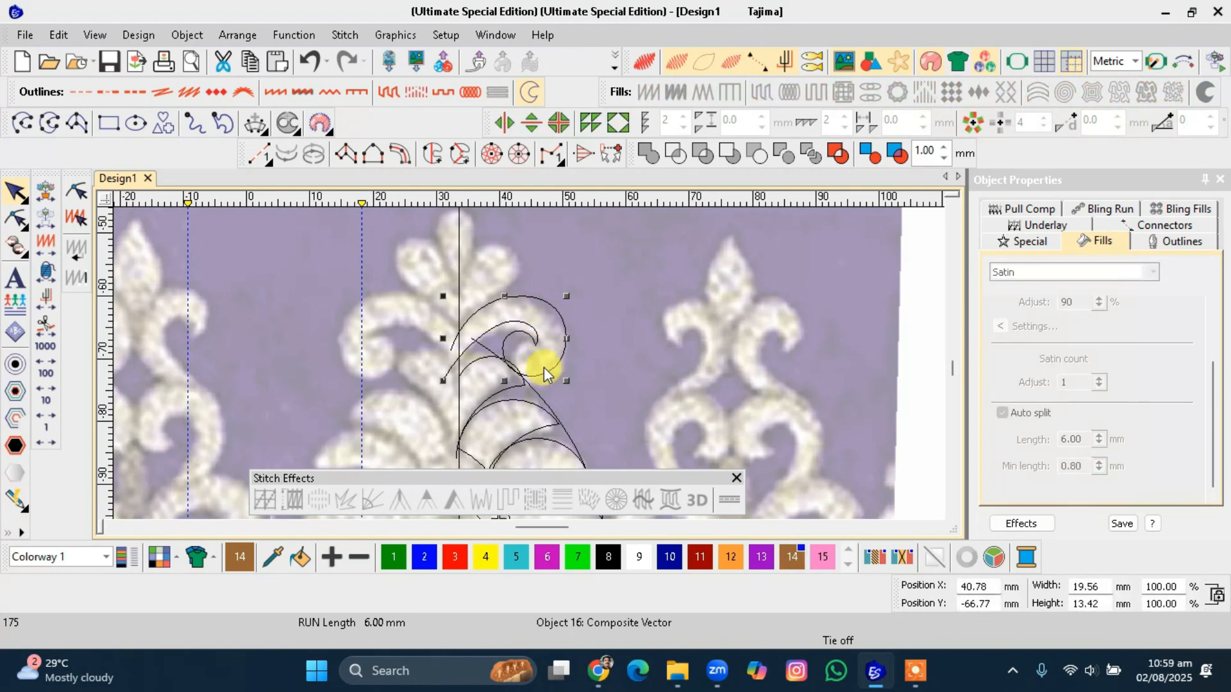
key(h)
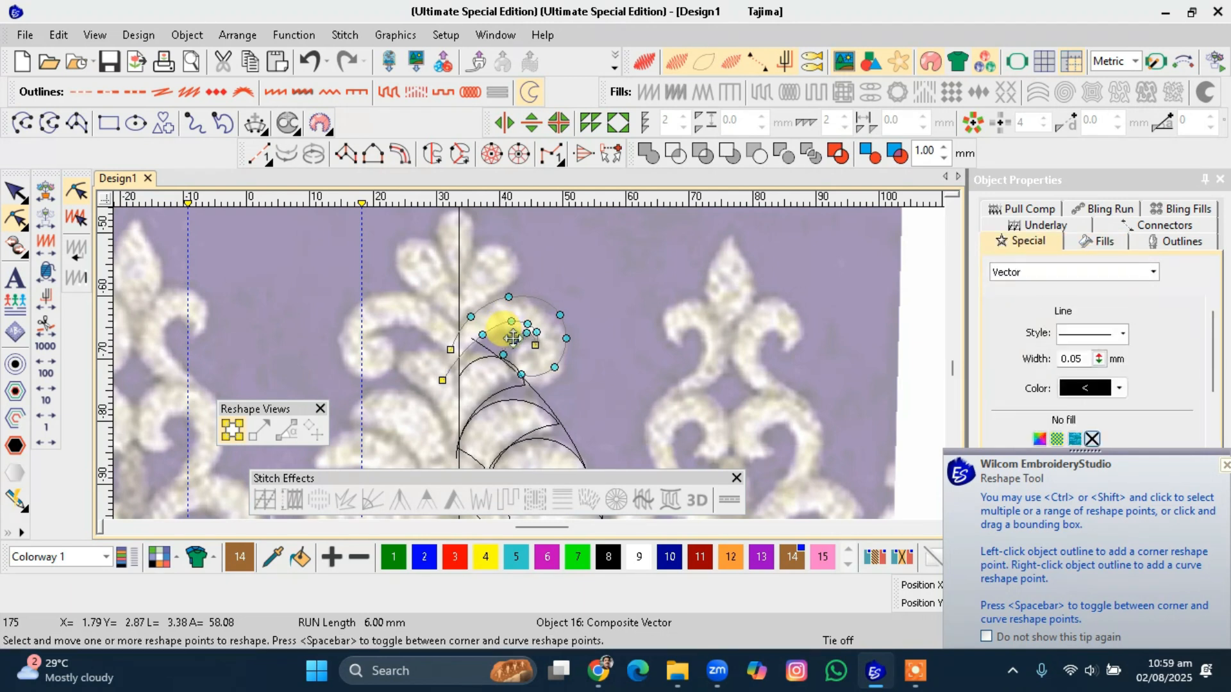
key(Escape)
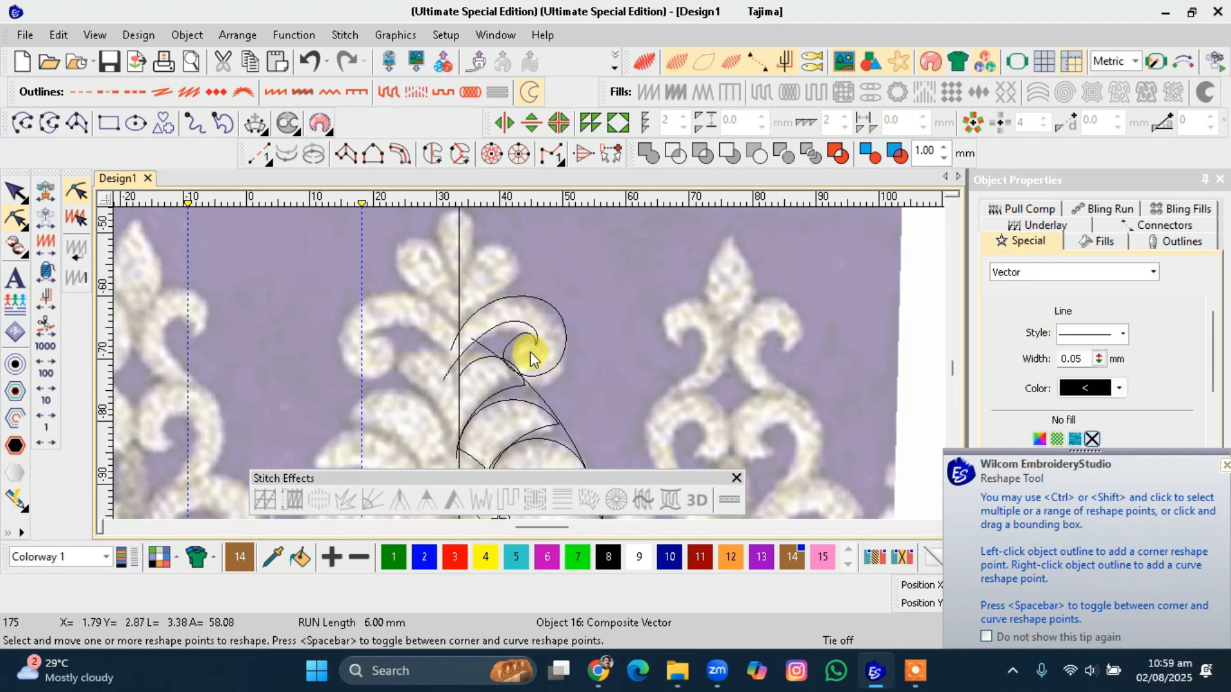
click(517, 347)
scroll(523, 353, up, 2)
click(521, 347)
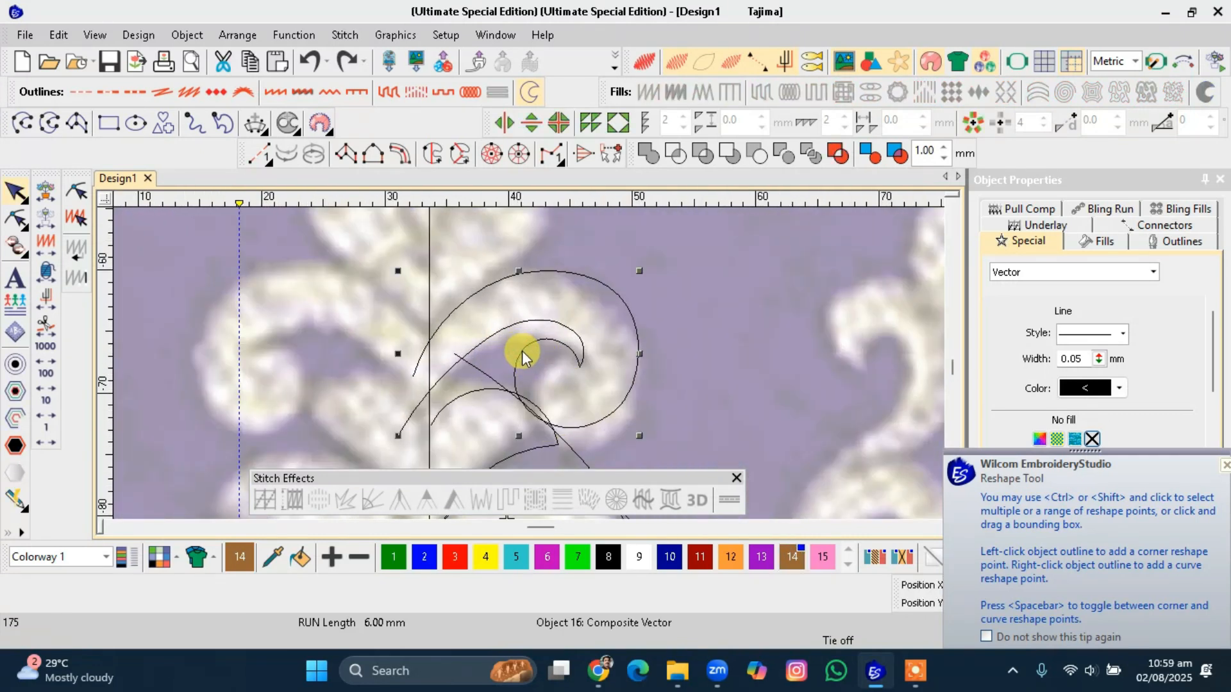
key(h)
click(543, 344)
drag(535, 358, 520, 387)
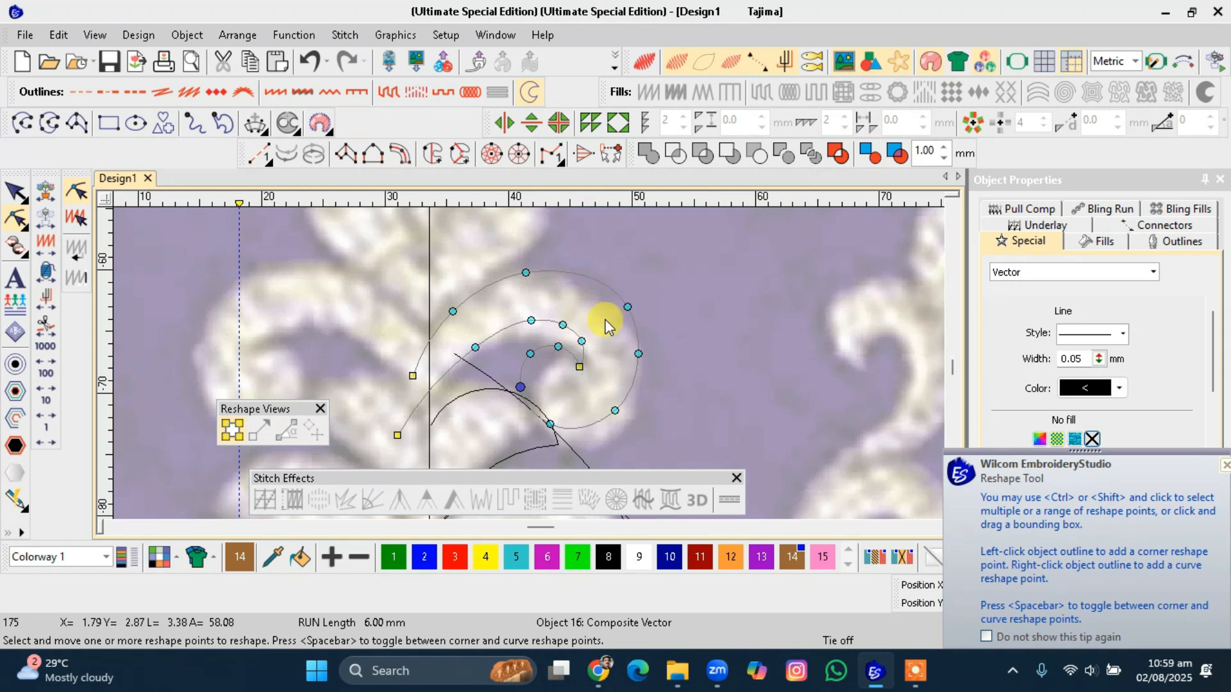
key(Escape)
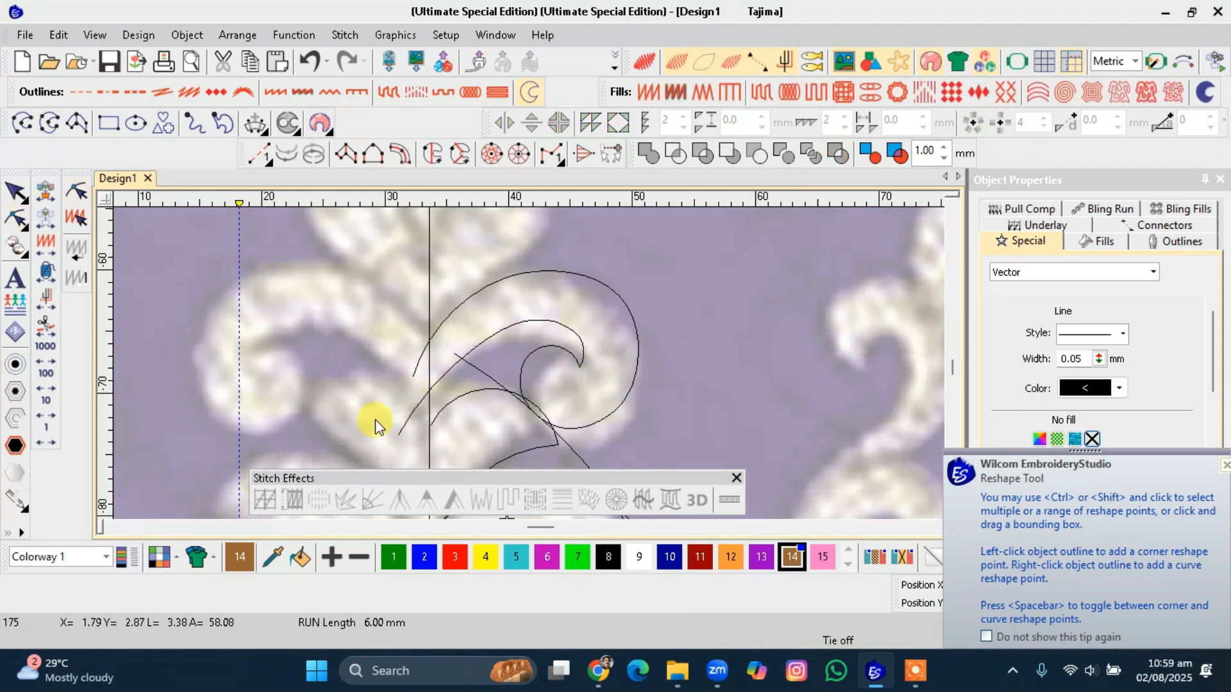
click(412, 412)
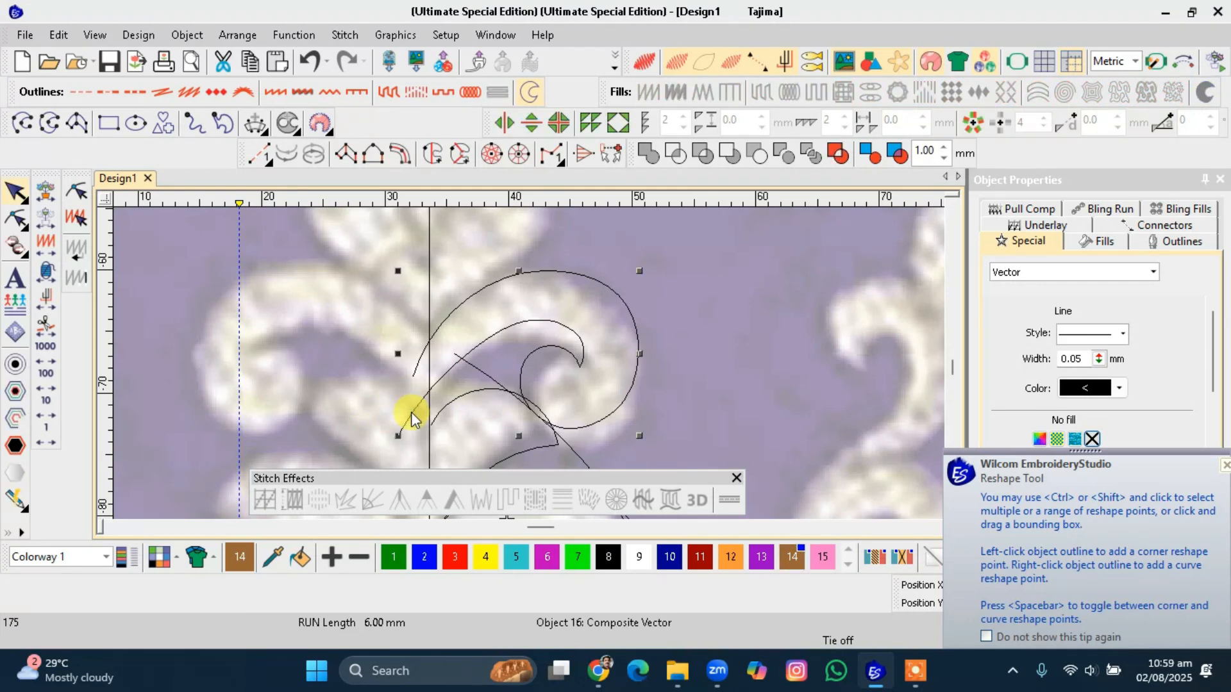
Delete a reshape point from the left arc of the top-lobe curve.
key(h)
click(428, 392)
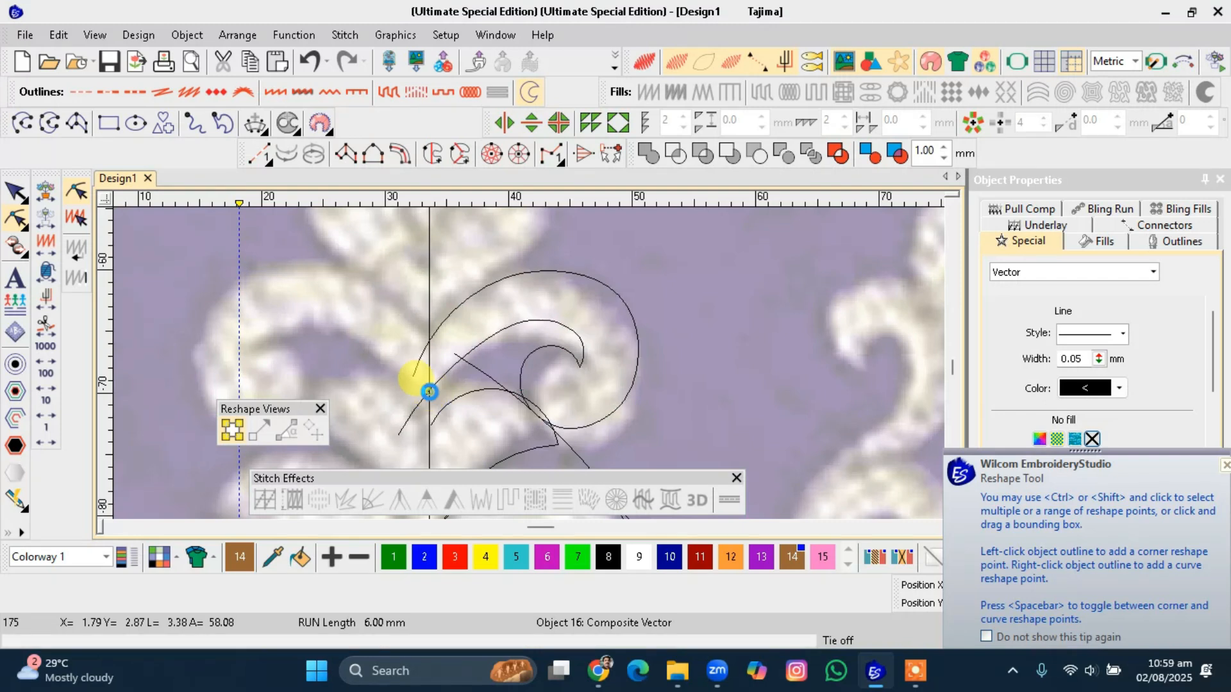
click(428, 342)
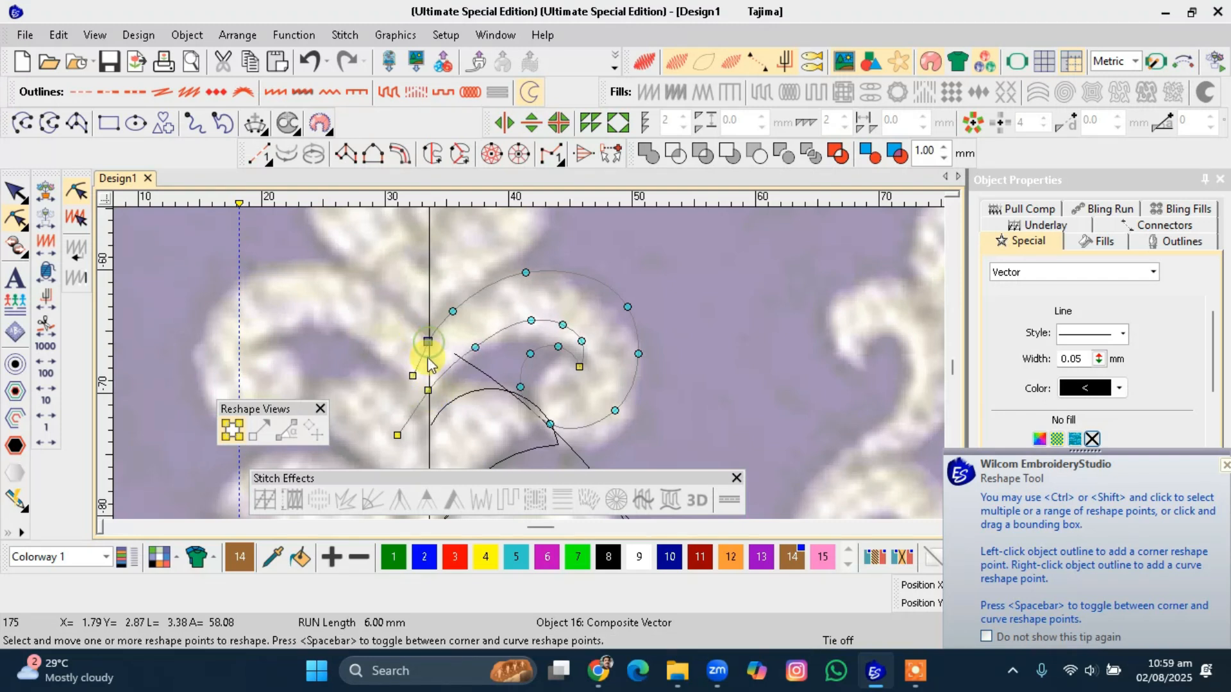
click(413, 376)
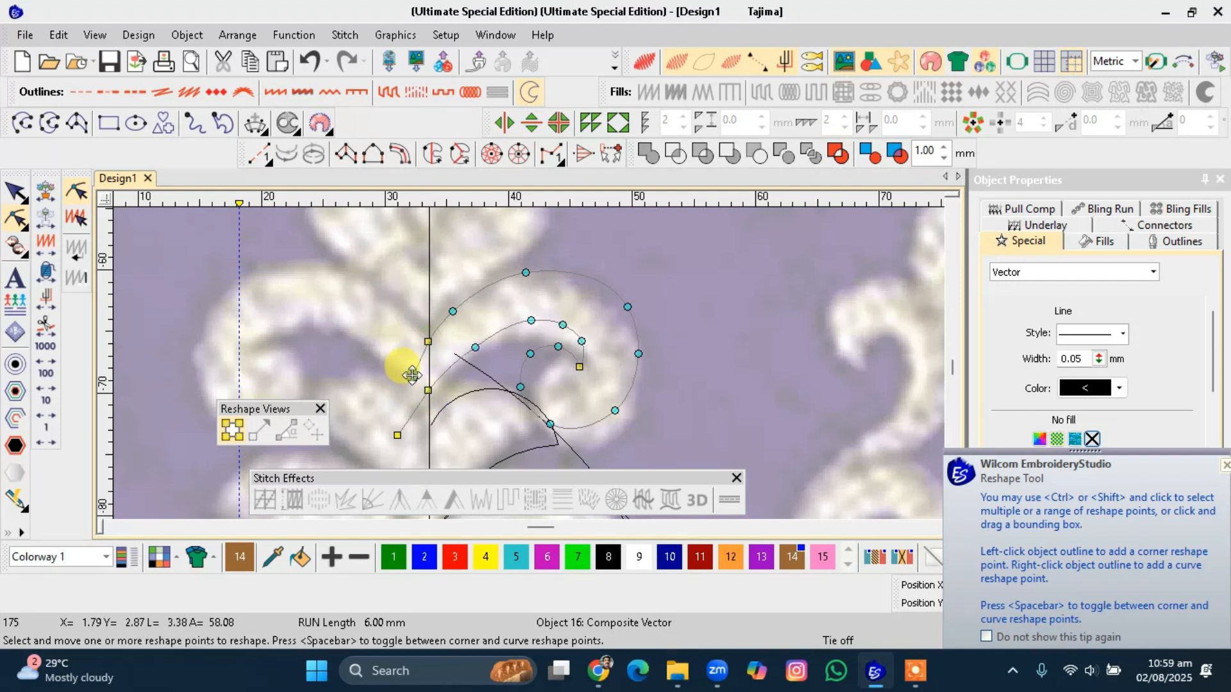
key(Delete)
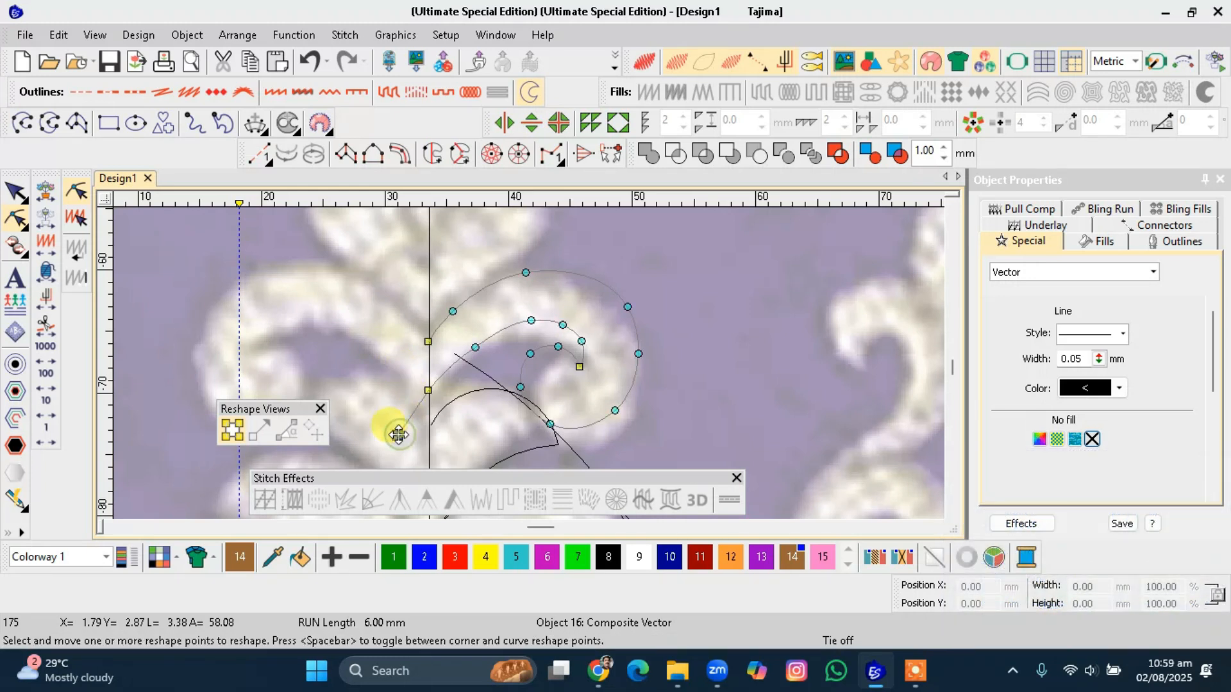
click(397, 439)
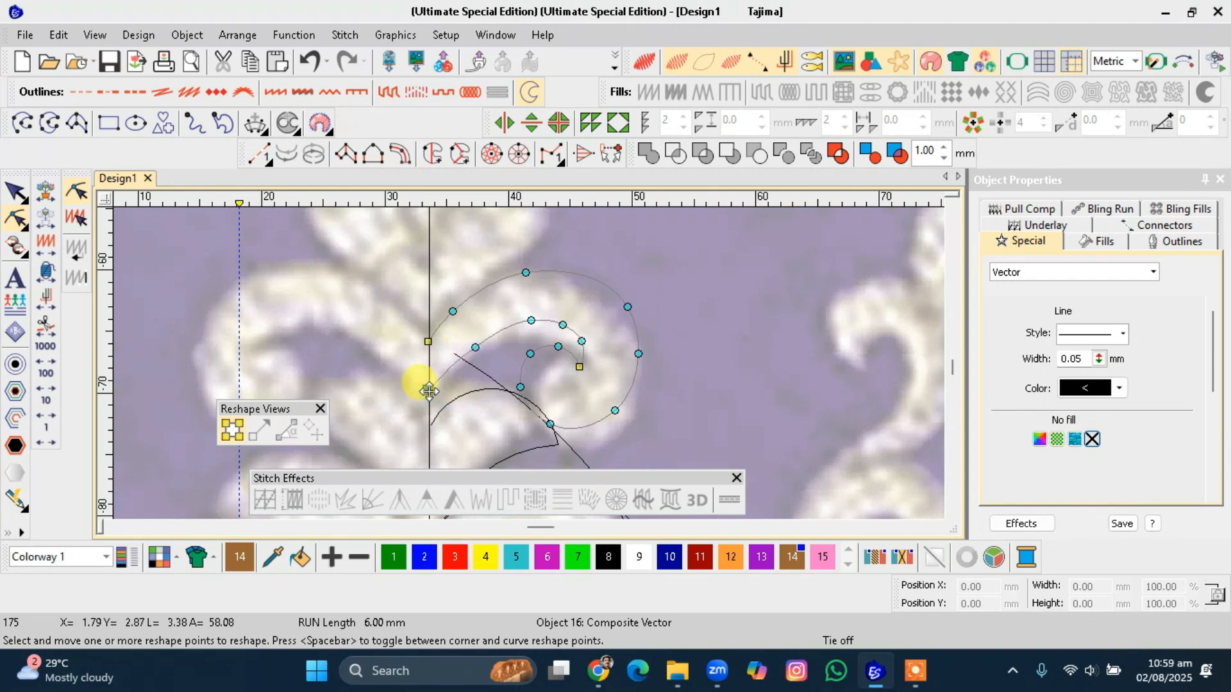
key(Delete)
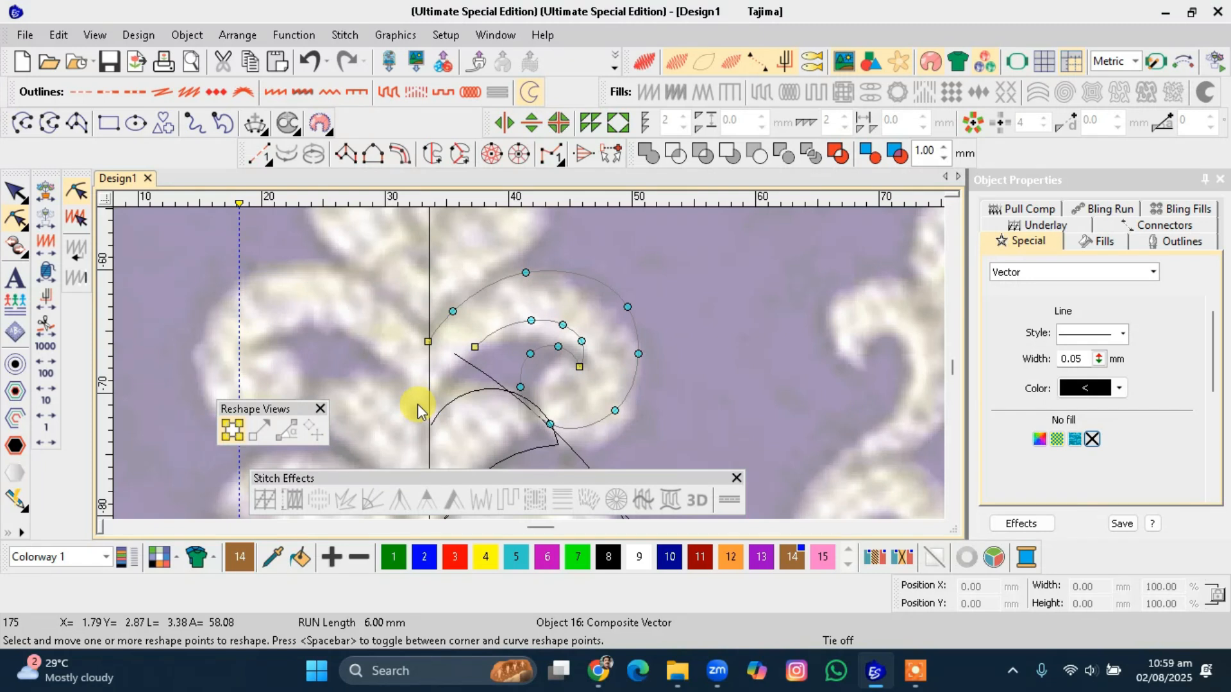
key(ctrl+z)
Move the curve's two left reshape points down along the centre line.
drag(428, 391, 429, 425)
drag(428, 342, 429, 353)
key(Escape)
Scale the top-lobe curve down to about 90% and rotate it slightly.
scroll(426, 393, down, 1)
scroll(529, 370, down, 1)
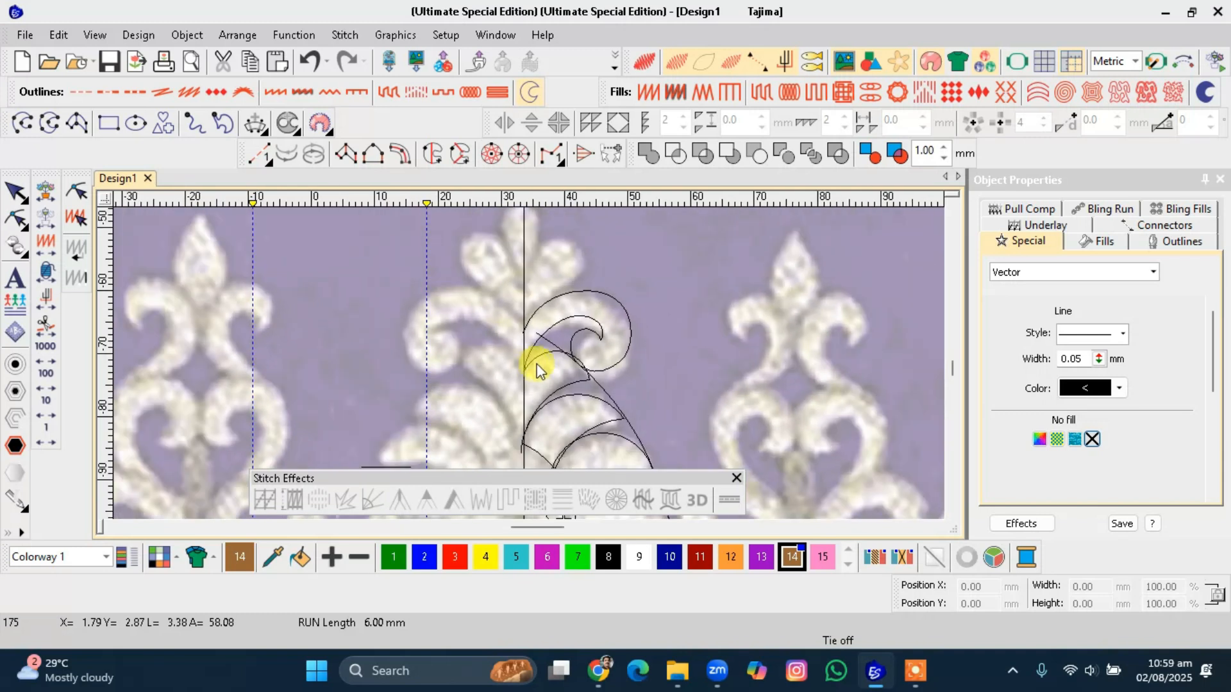
click(622, 313)
drag(630, 292, 619, 300)
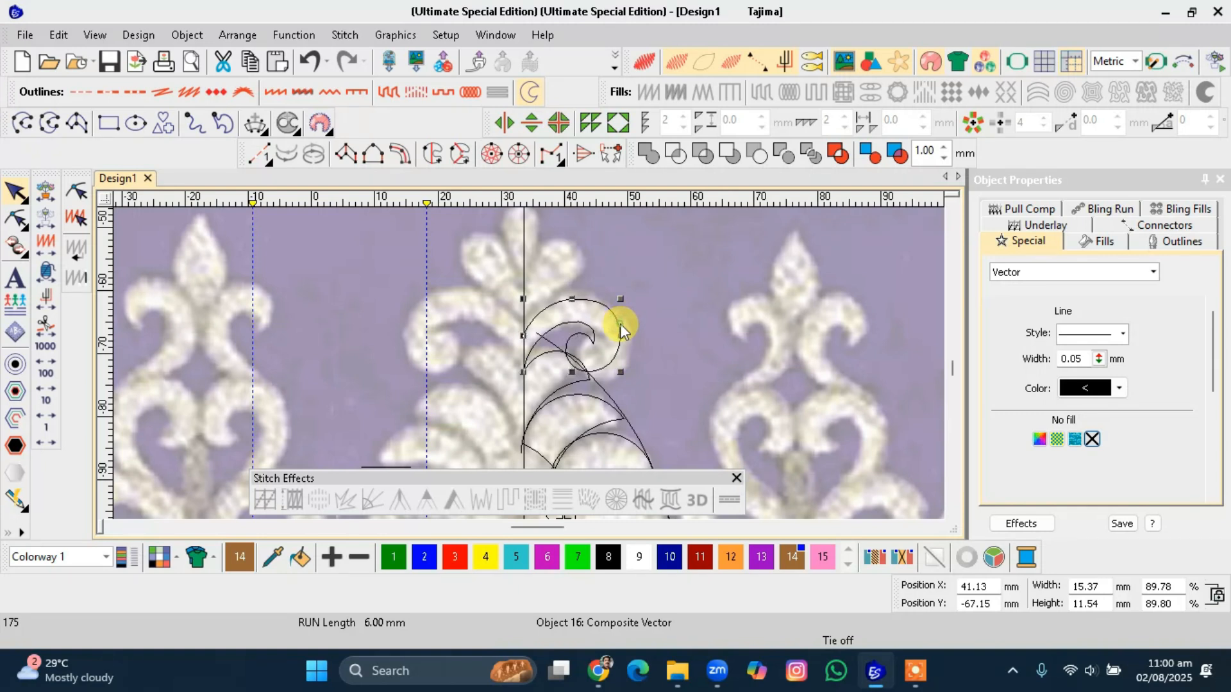
click(613, 364)
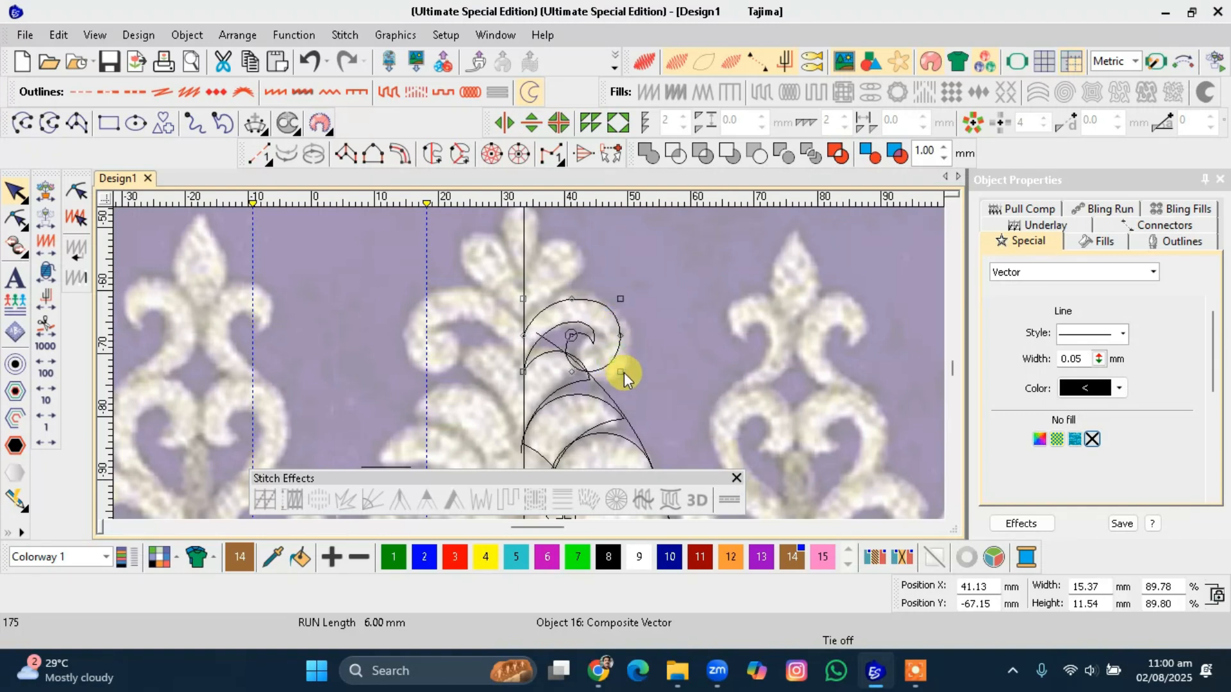
drag(623, 371, 614, 354)
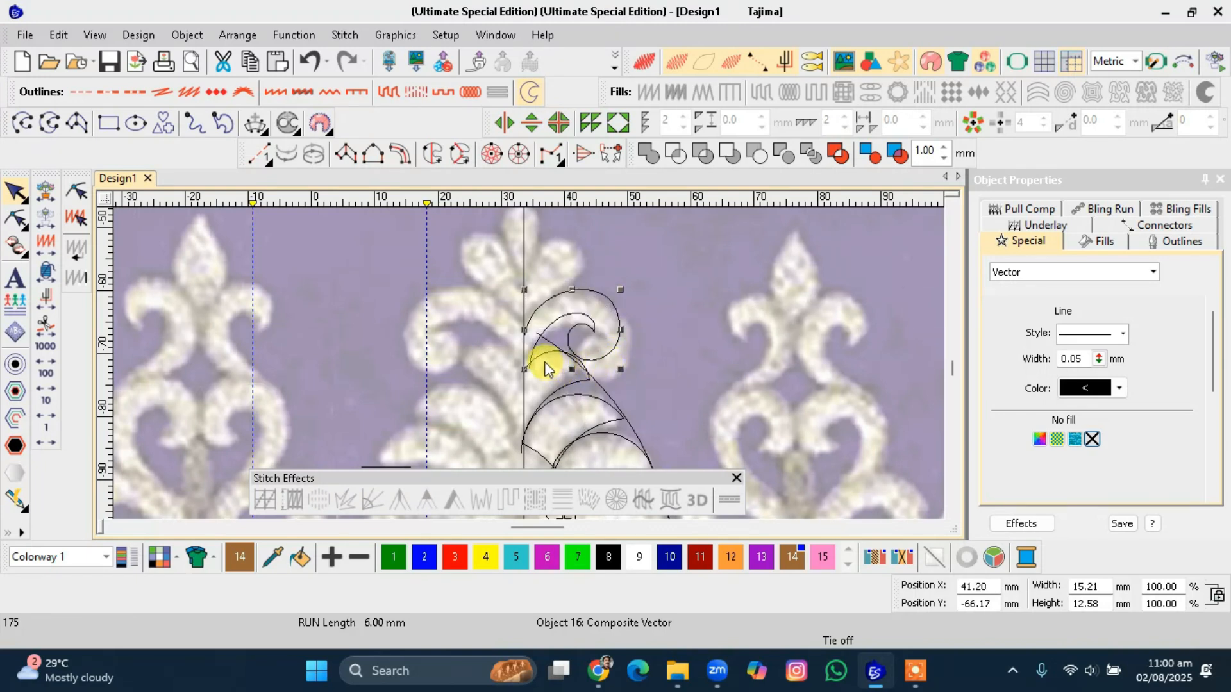
Move the top-lobe curve's left end point up along the centre line.
scroll(544, 369, up, 2)
key(h)
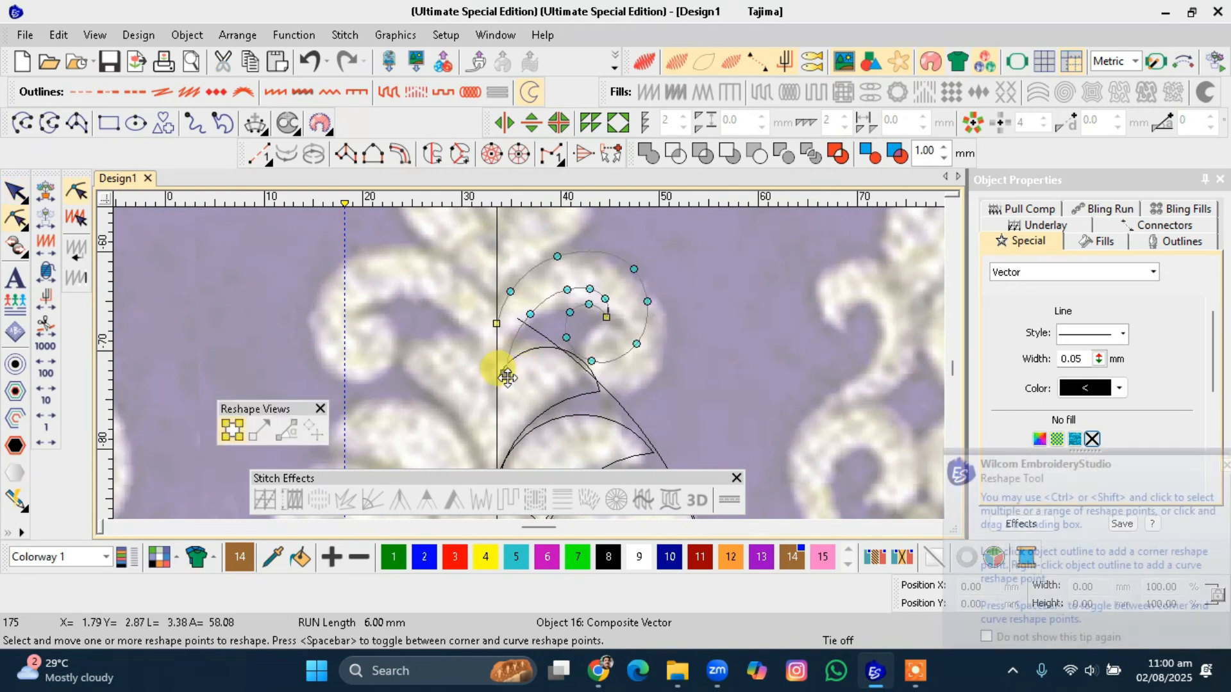
click(497, 380)
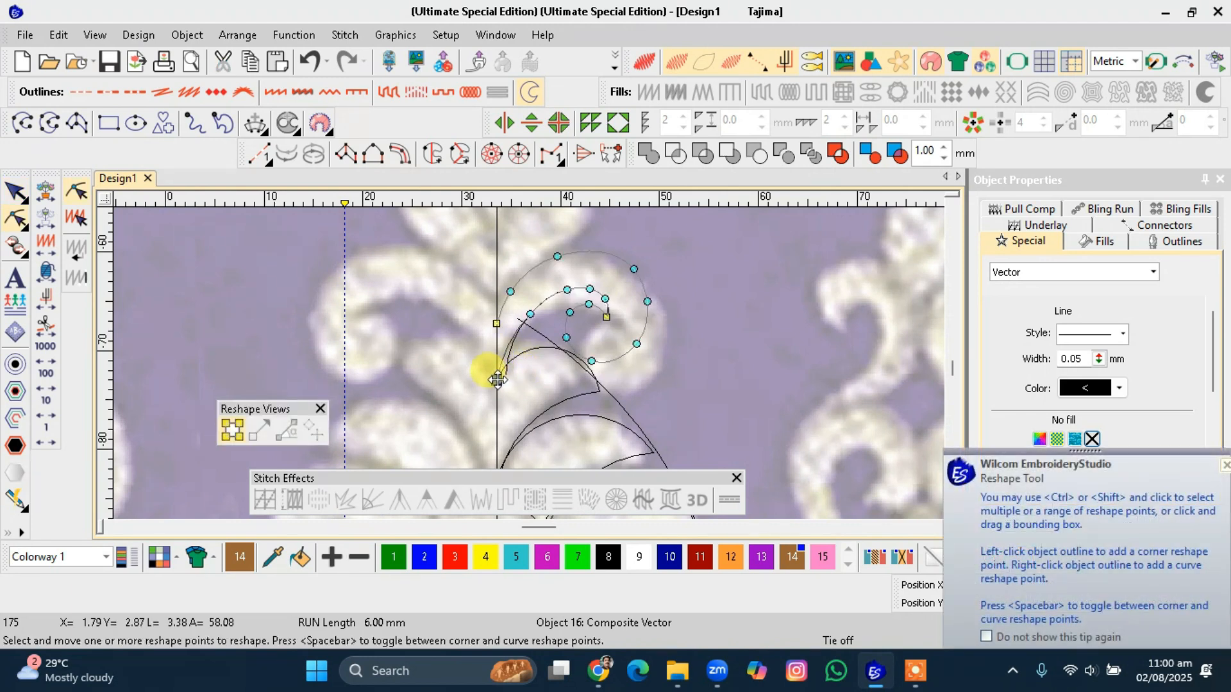
click(498, 309)
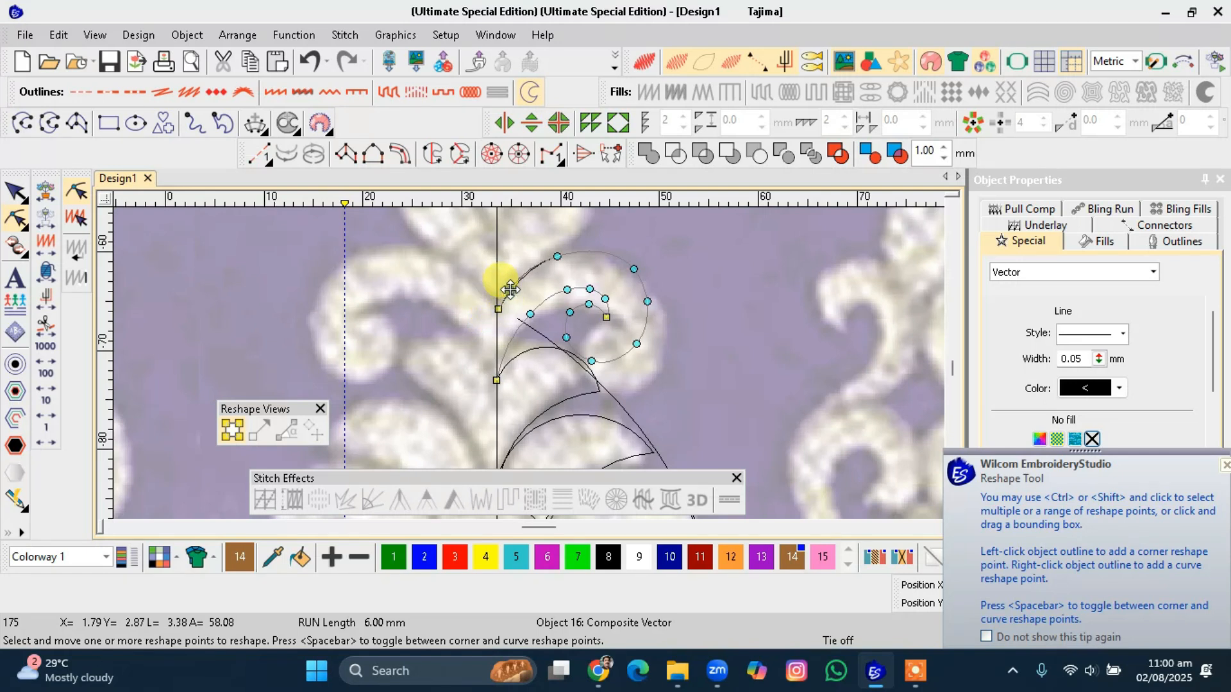
key(Escape)
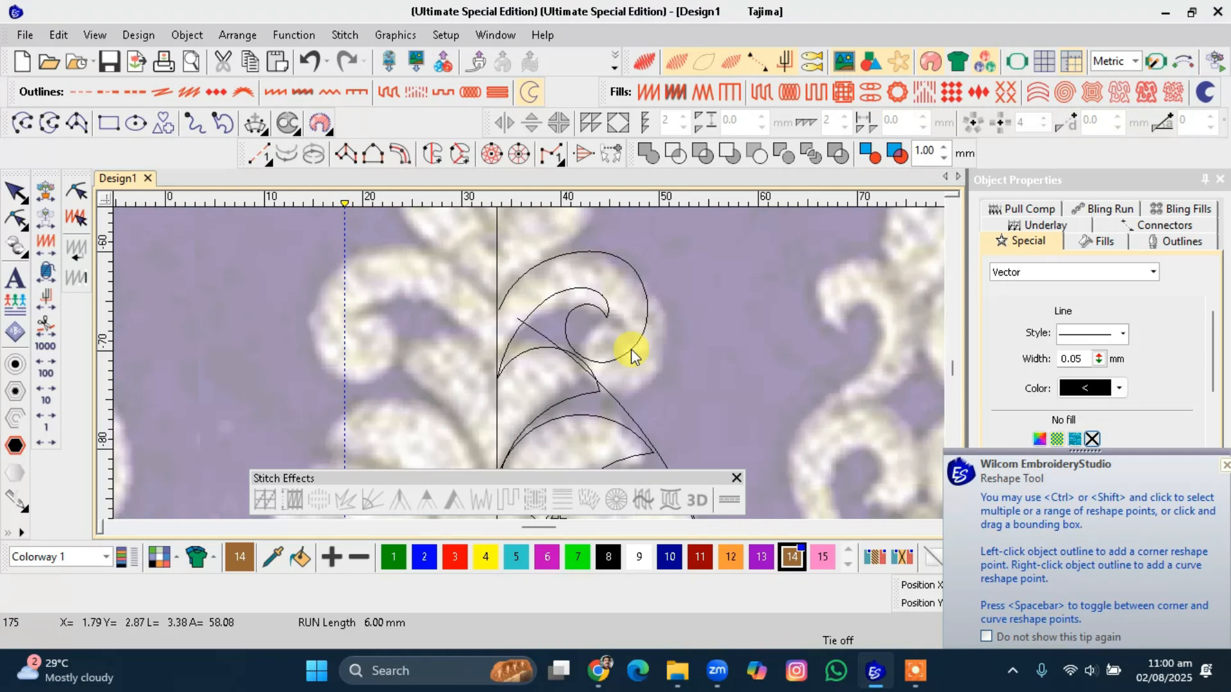
Enlarge the top-lobe curve to about 122% and rotate it slightly, with the backdrop artwork hidden.
scroll(631, 349, down, 3)
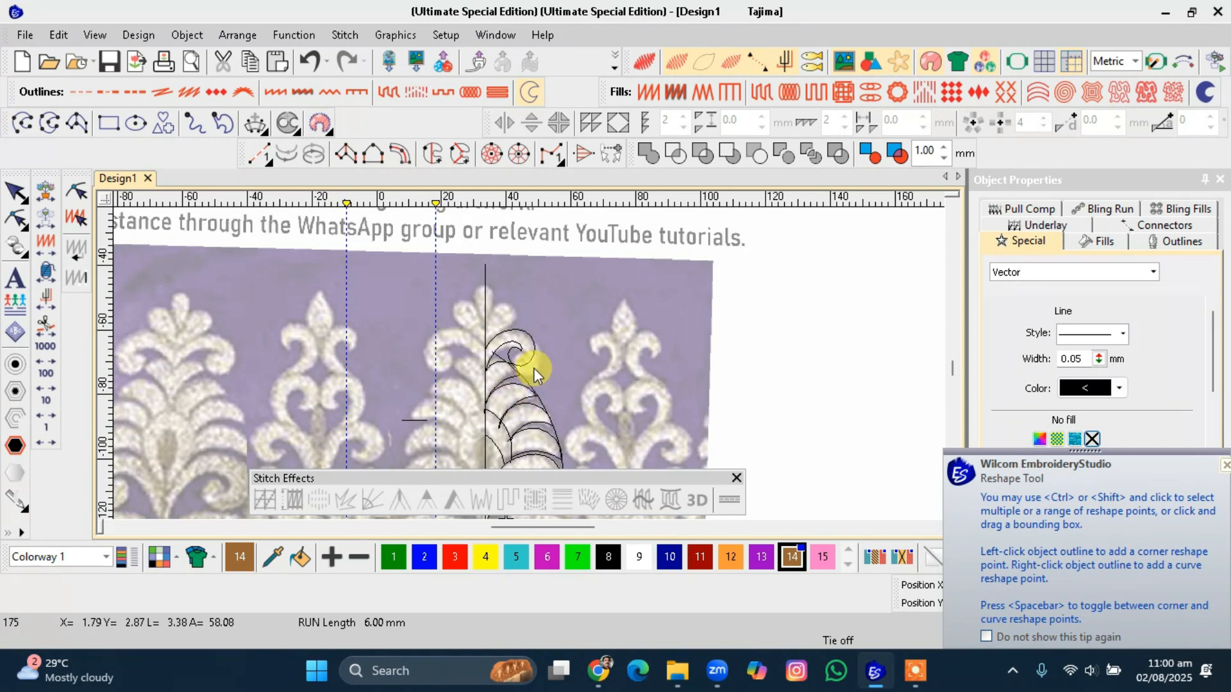
key(d)
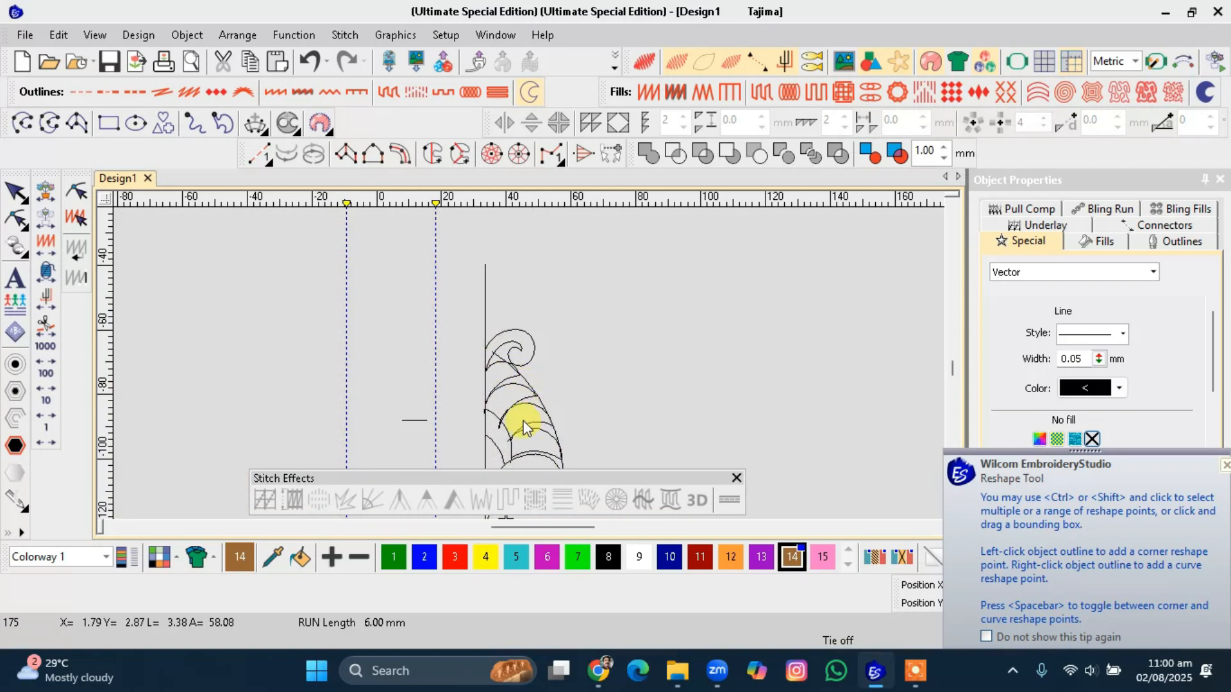
scroll(531, 370, down, 1)
scroll(531, 371, up, 2)
scroll(530, 370, up, 2)
scroll(530, 383, down, 4)
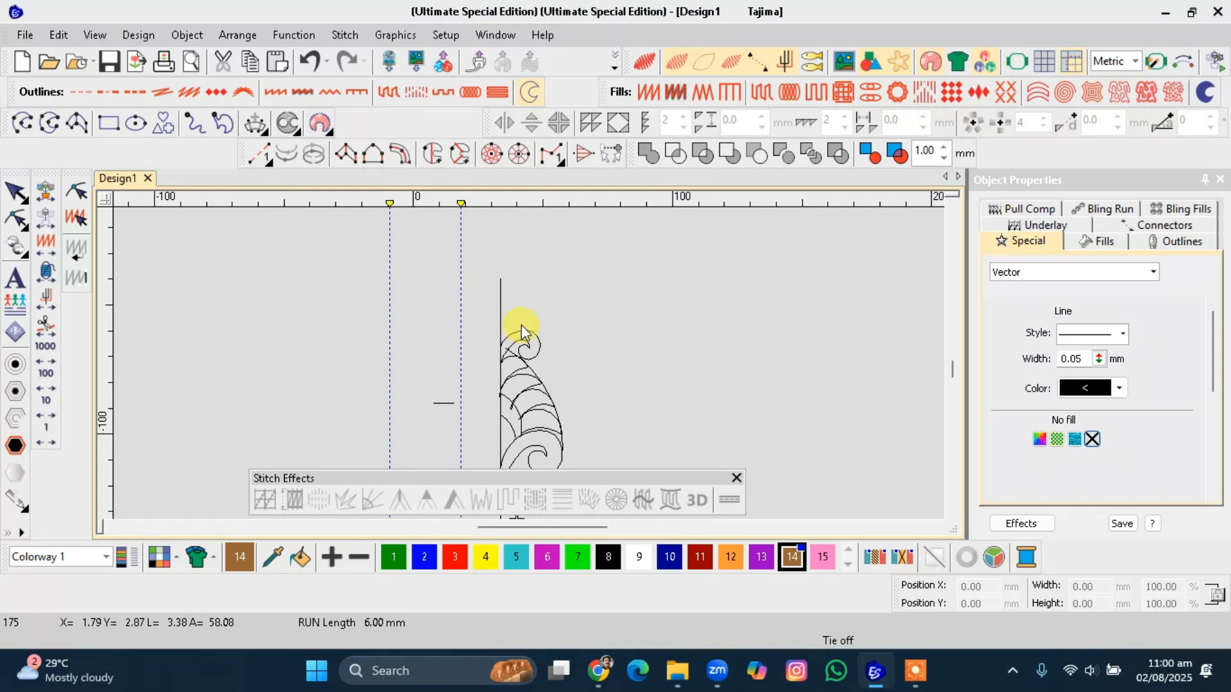
click(525, 324)
drag(542, 328, 546, 312)
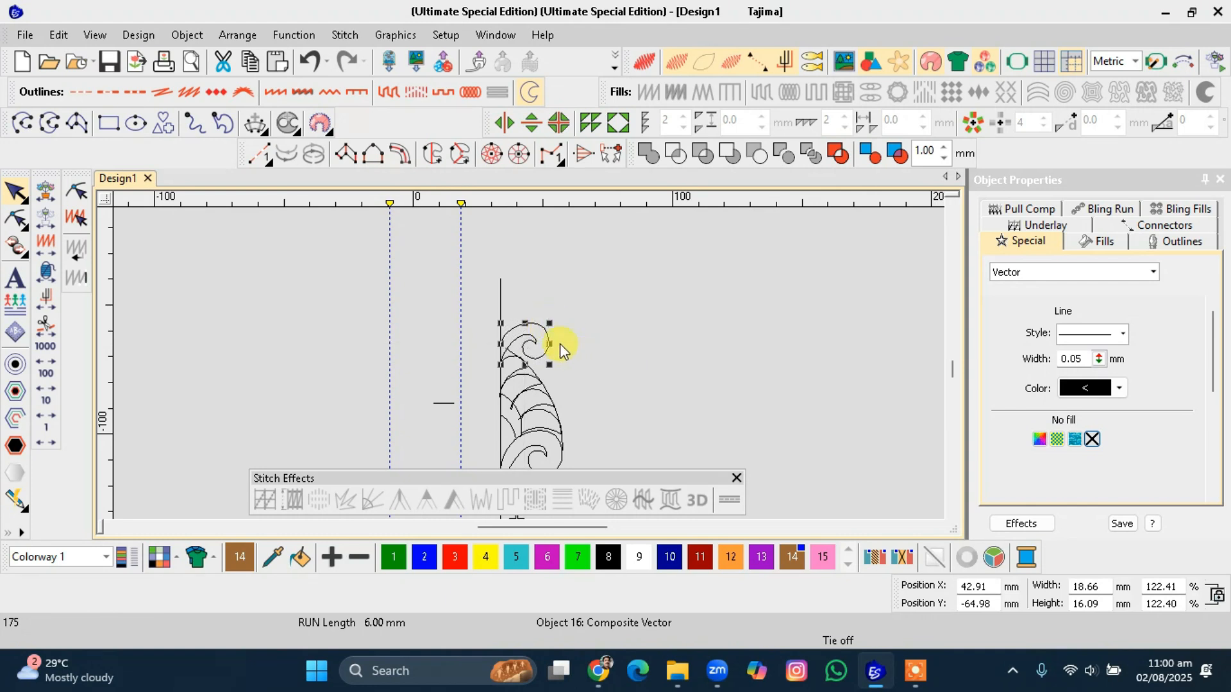
click(545, 336)
drag(548, 365, 535, 352)
click(558, 368)
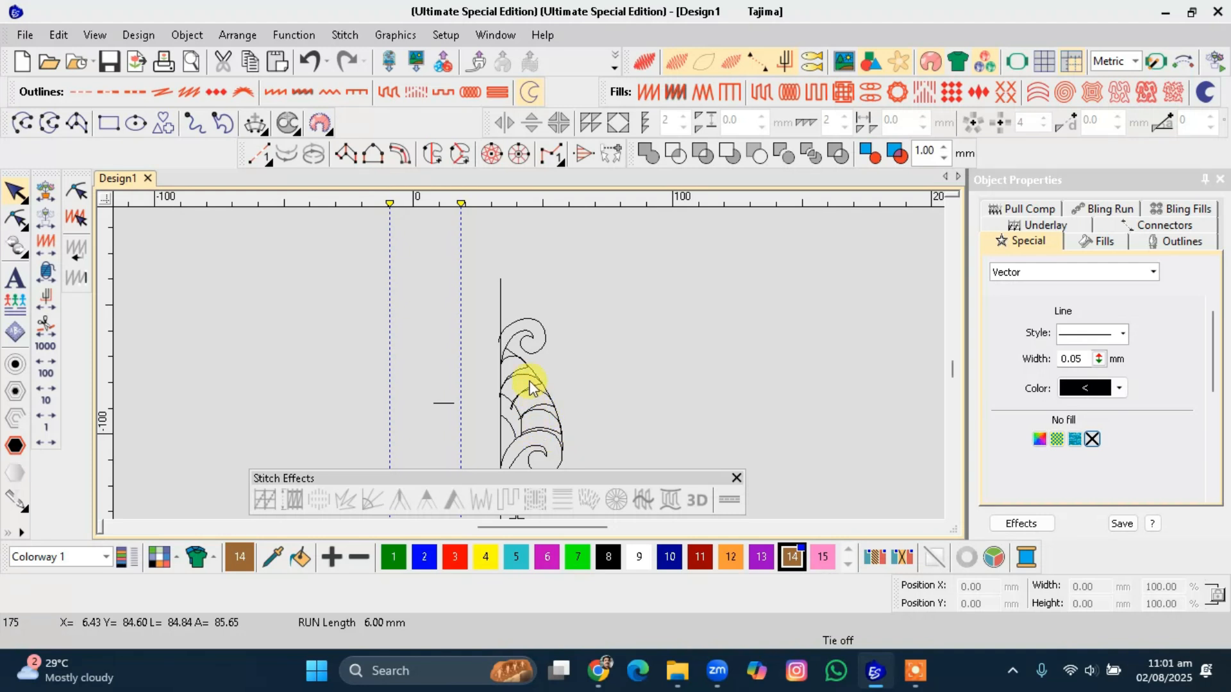
key(d)
Digitize an open leaf-shaped curve from the centre line up over the spiral lobe and back down.
scroll(527, 341, up, 1)
scroll(530, 370, up, 1)
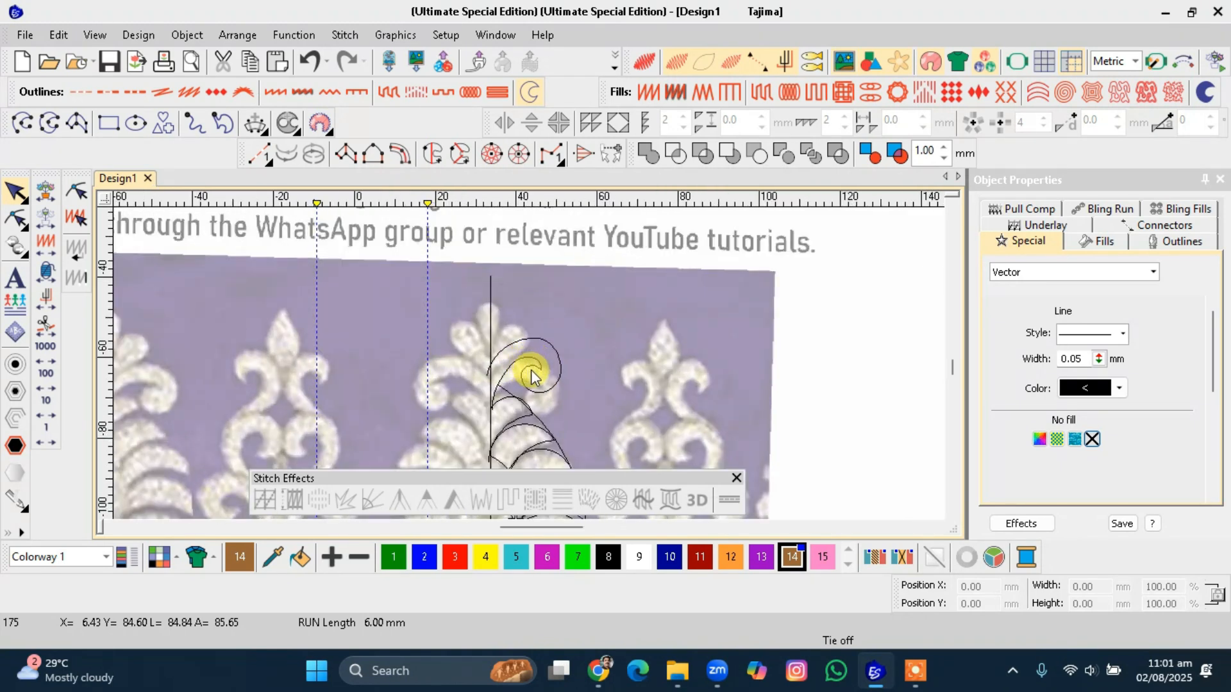
scroll(530, 371, up, 1)
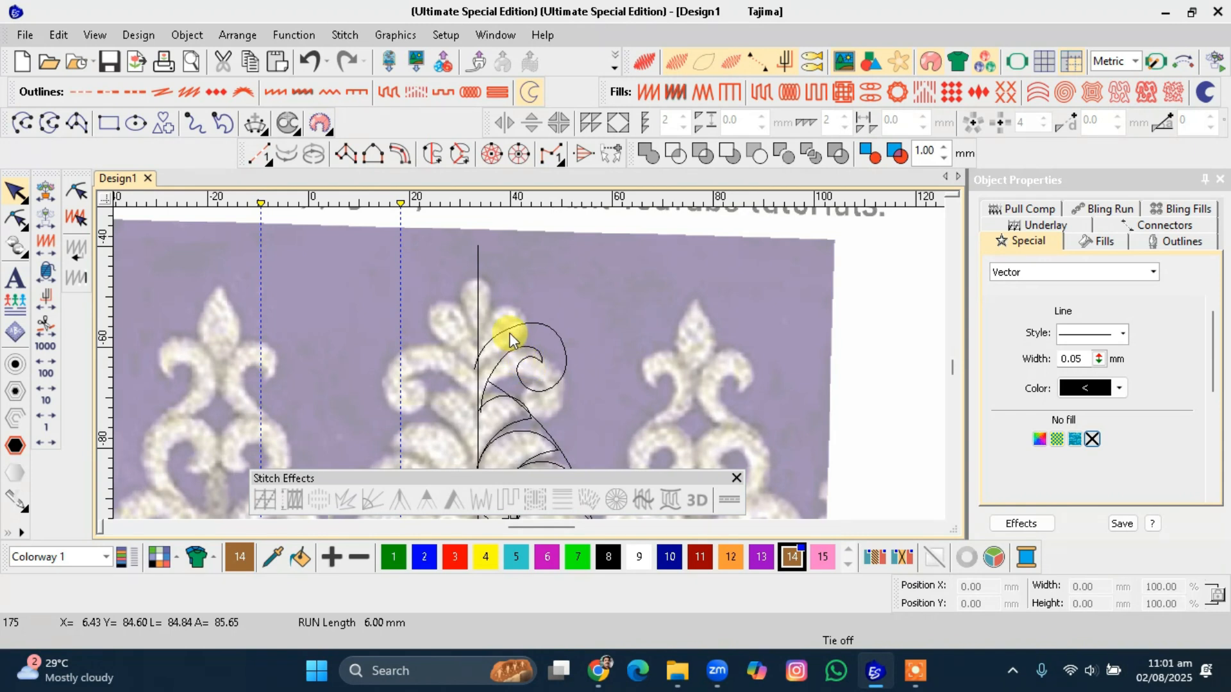
scroll(513, 337, up, 1)
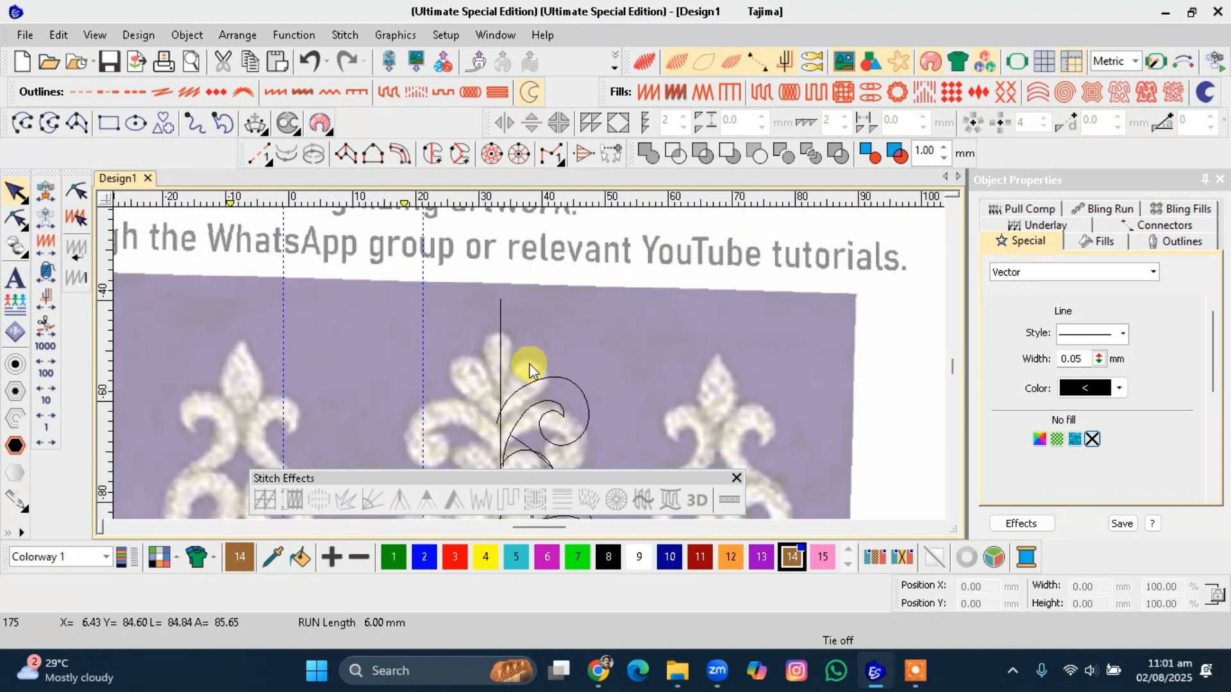
scroll(528, 365, up, 1)
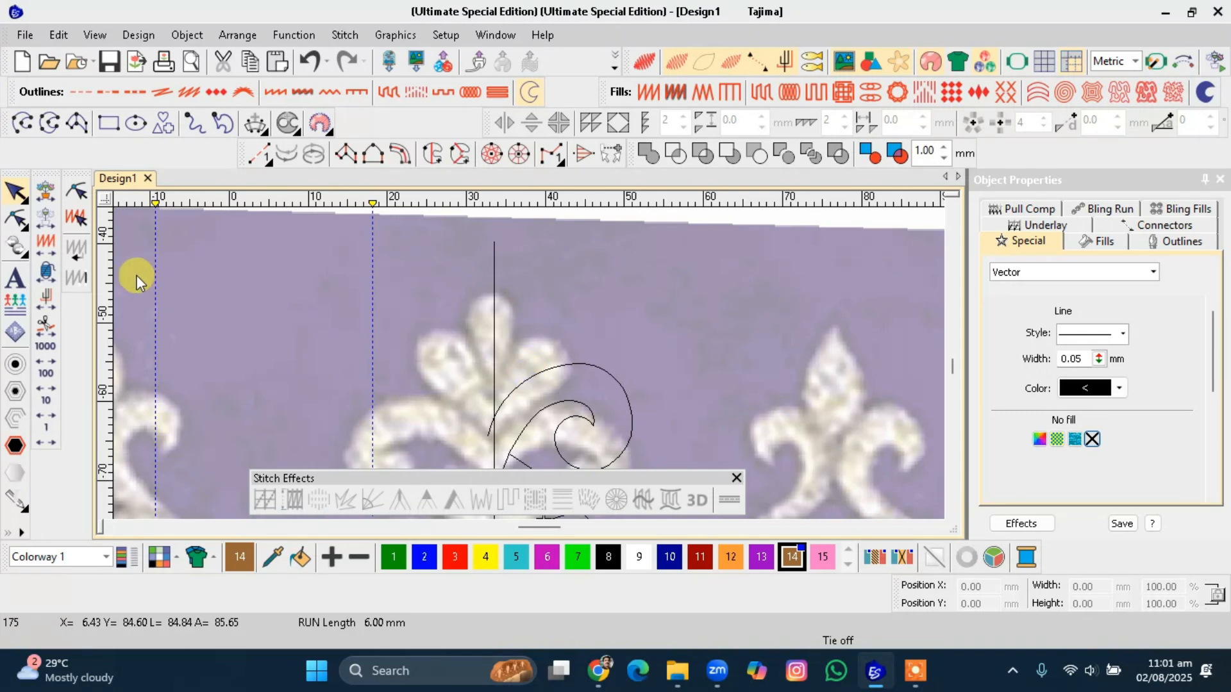
click(23, 123)
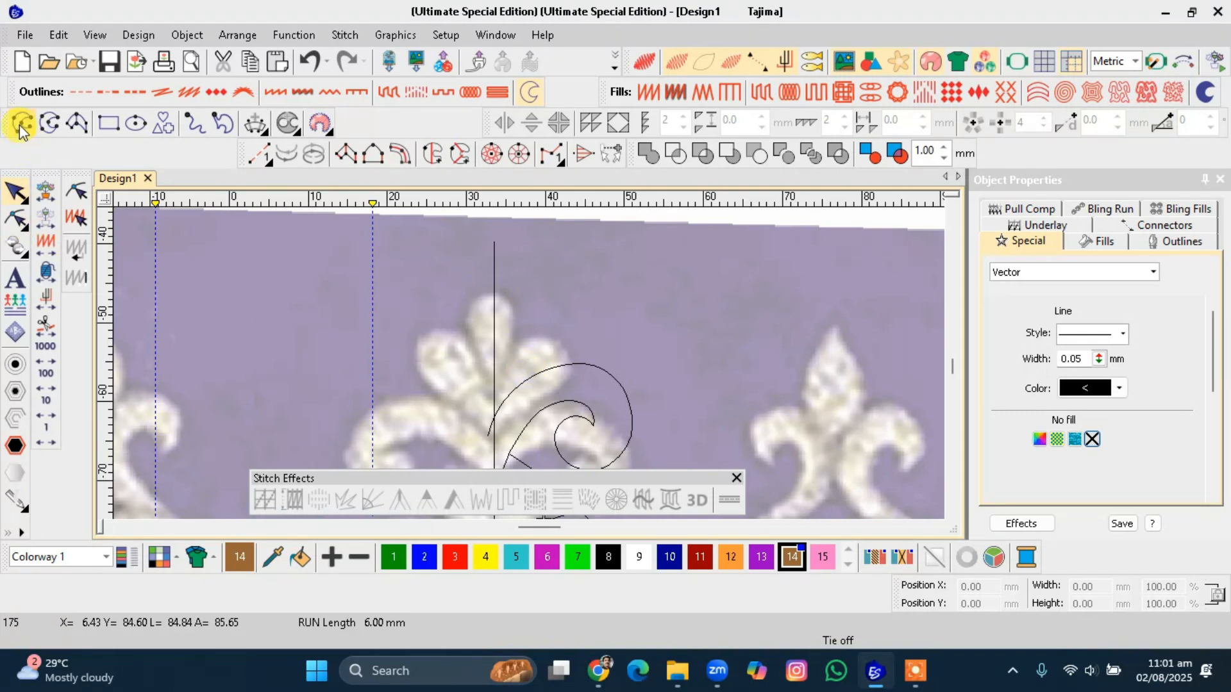
click(493, 411)
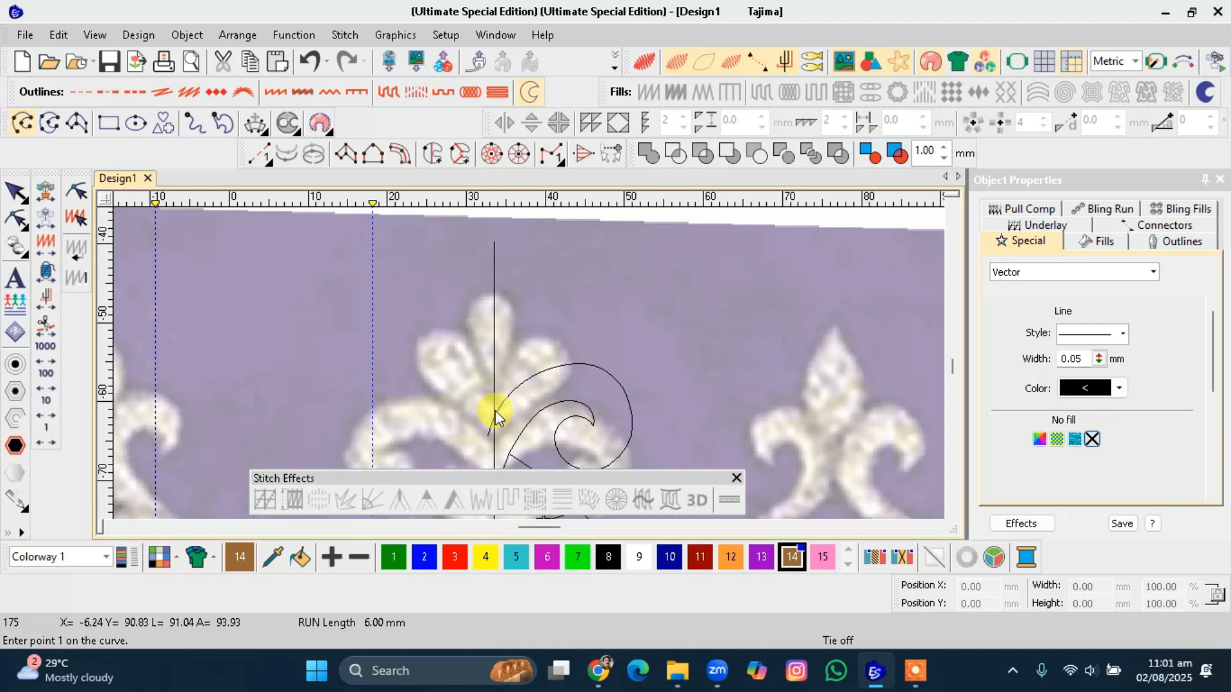
click(509, 358)
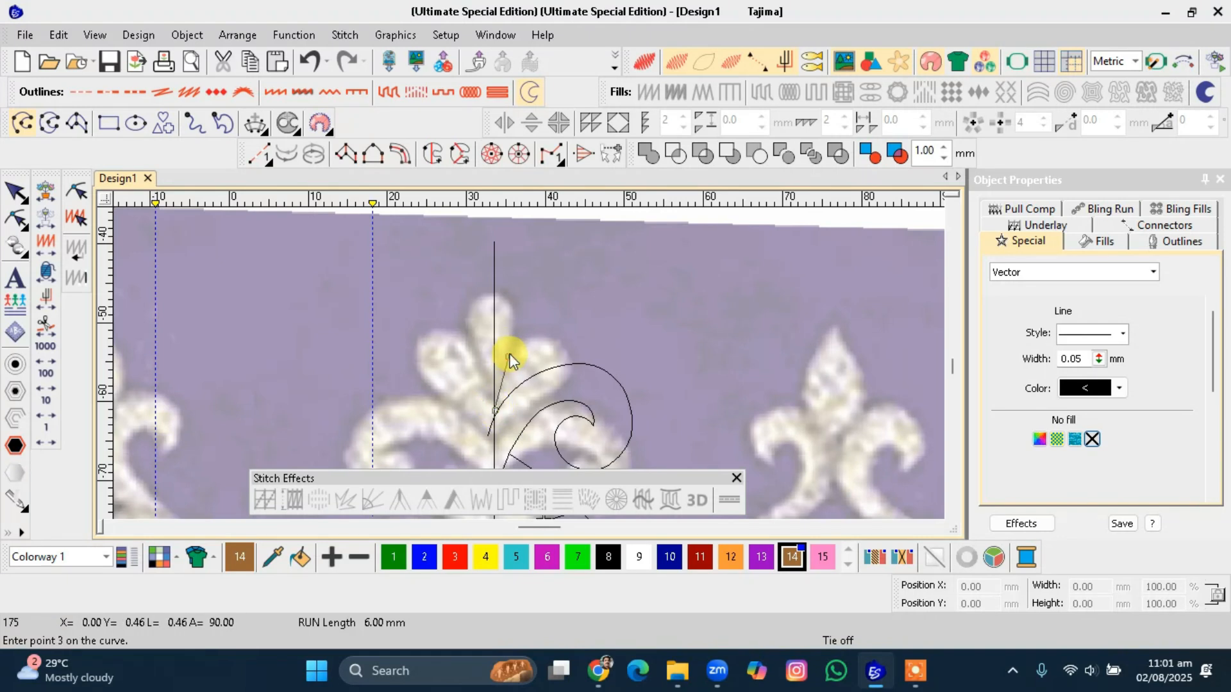
key(BackSpace)
click(524, 346)
click(564, 345)
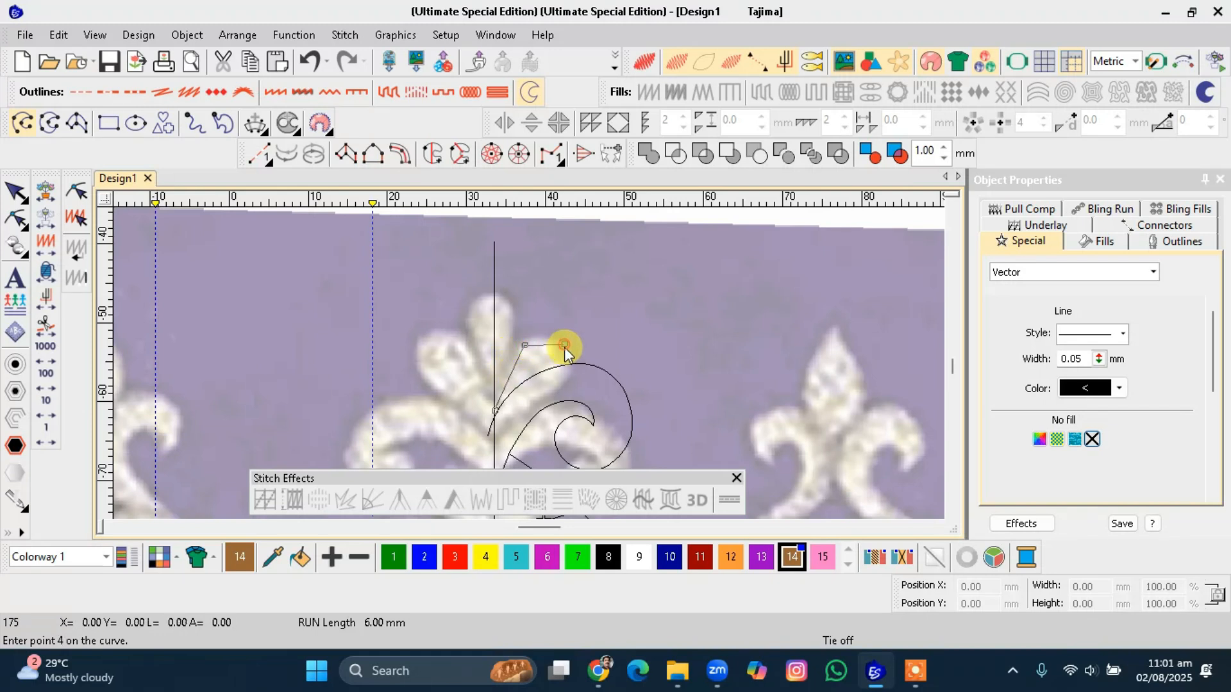
click(568, 380)
click(496, 444)
key(Return)
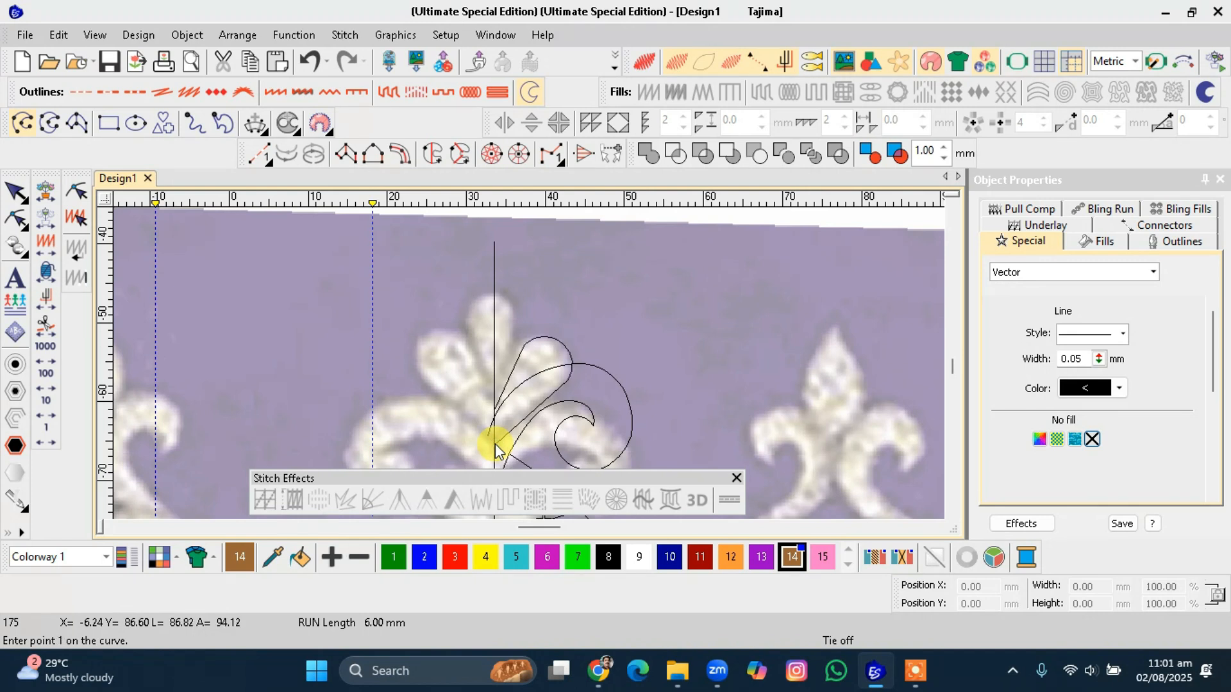
scroll(527, 362, down, 5)
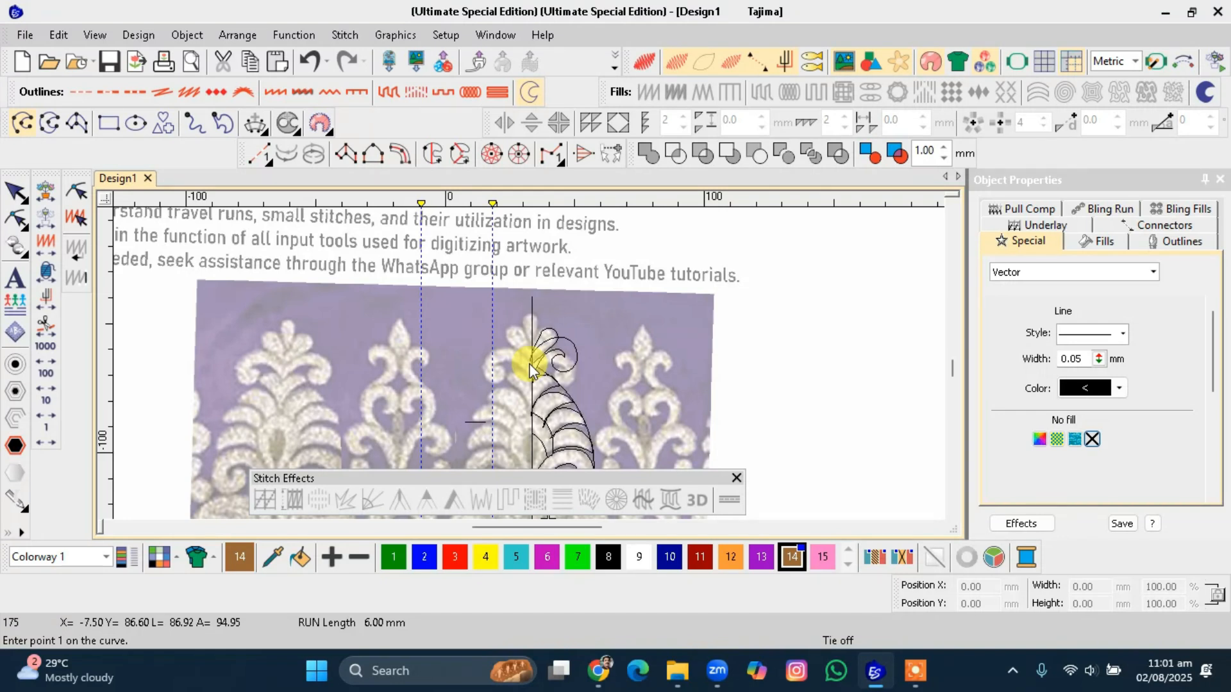
scroll(530, 369, up, 2)
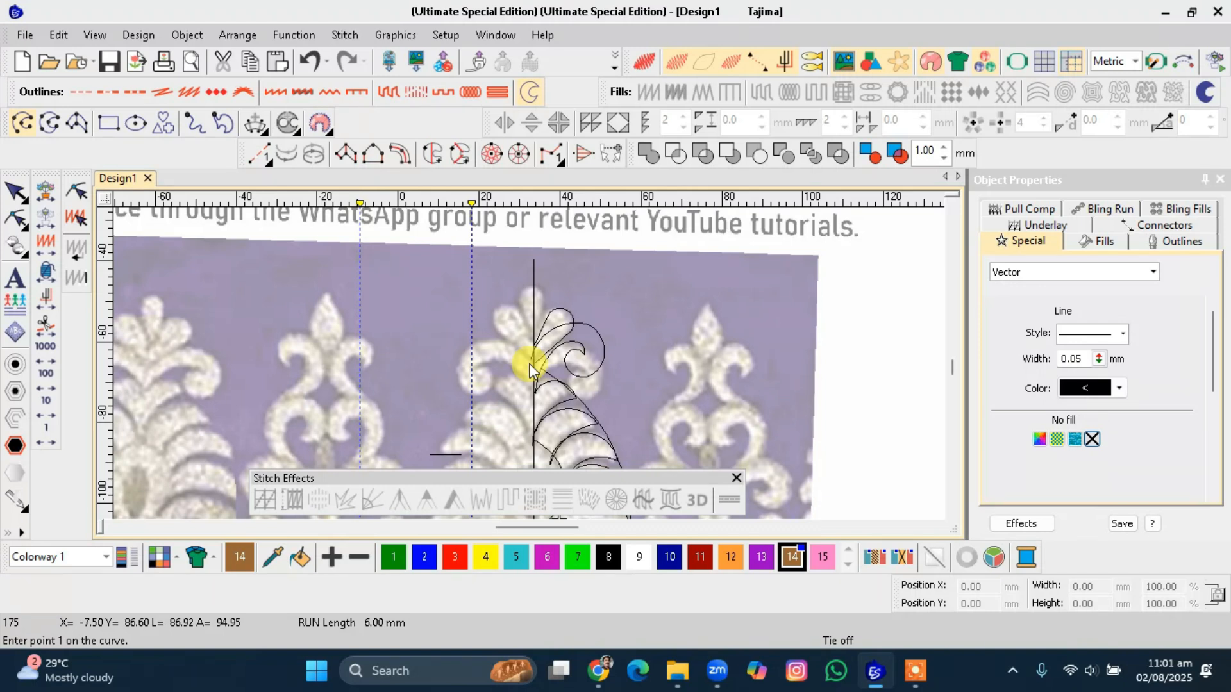
scroll(530, 370, up, 3)
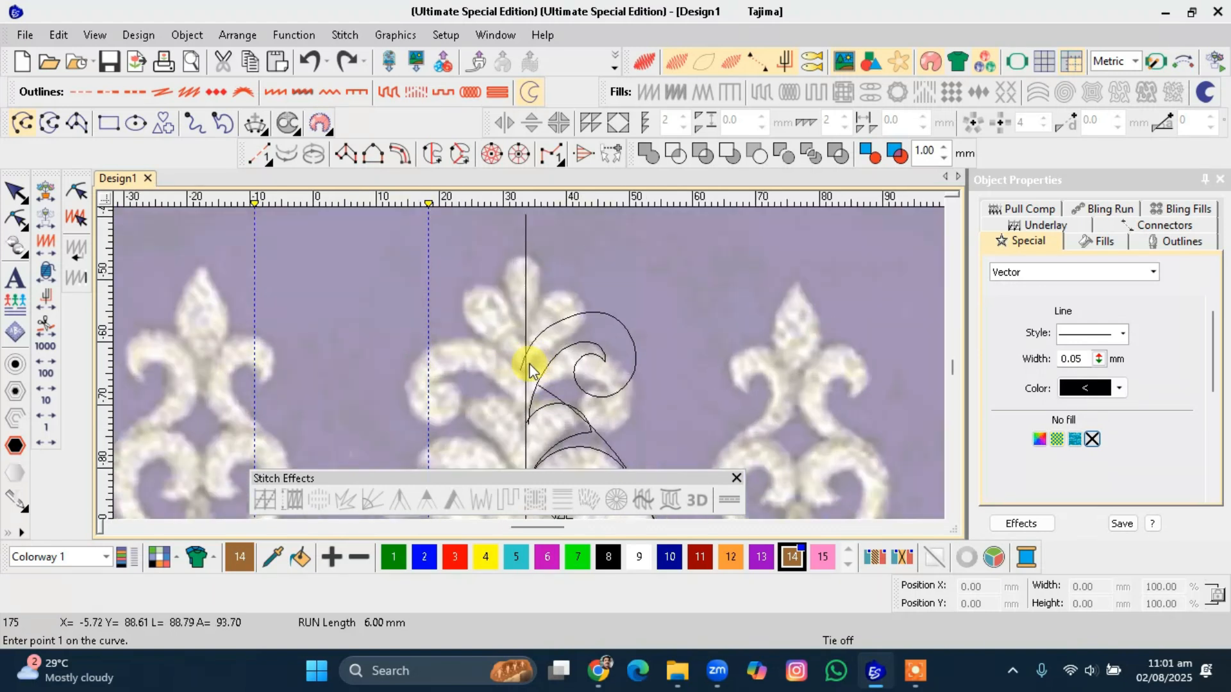
key(Escape)
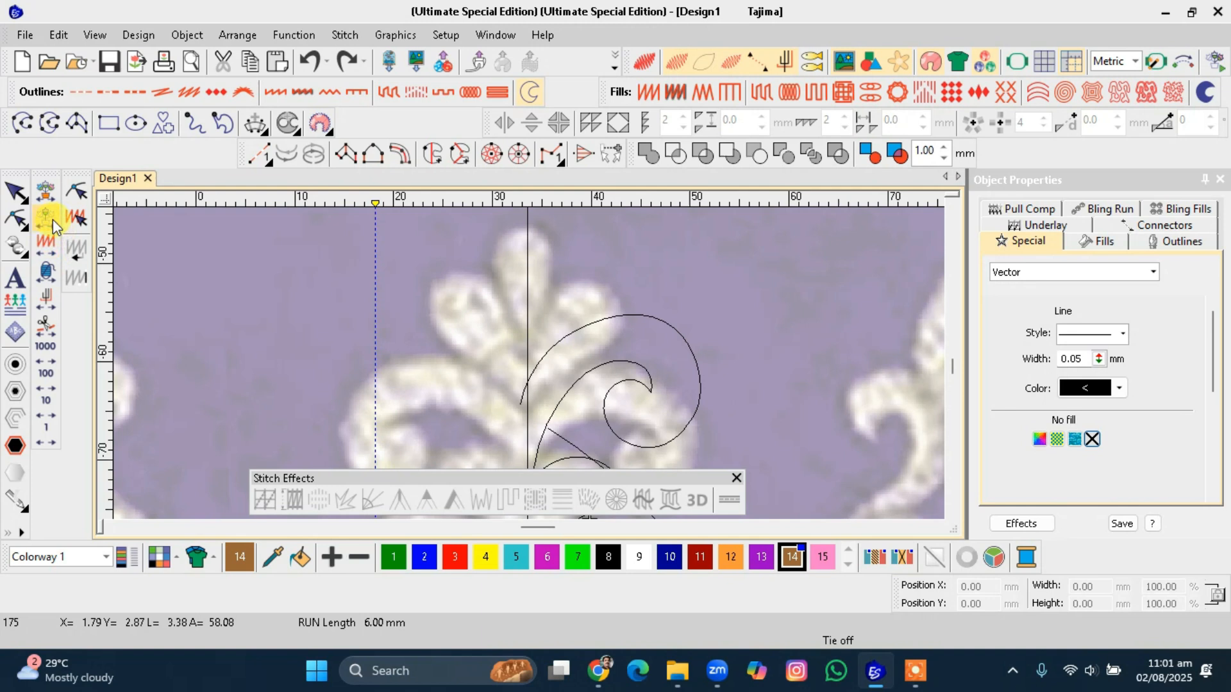
Digitize a larger leaf-shaped open curve above the first, arching from the centre line around the upper petal.
click(29, 126)
click(527, 377)
click(543, 325)
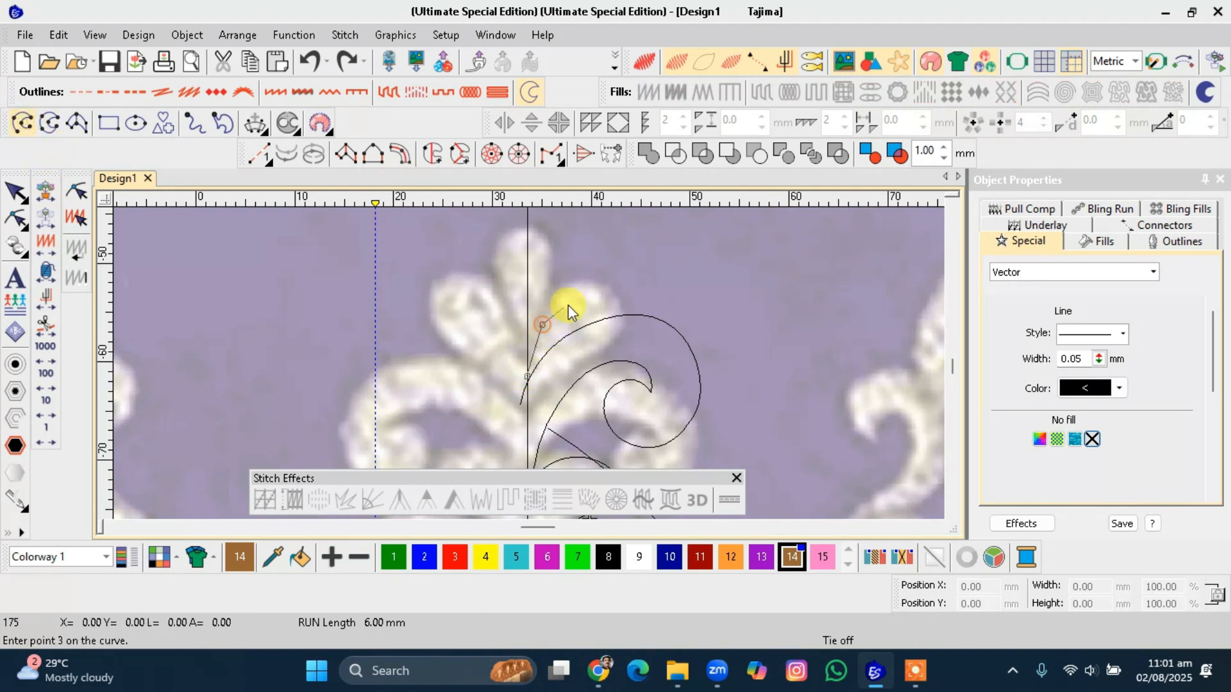
click(579, 283)
click(621, 295)
click(615, 345)
click(565, 389)
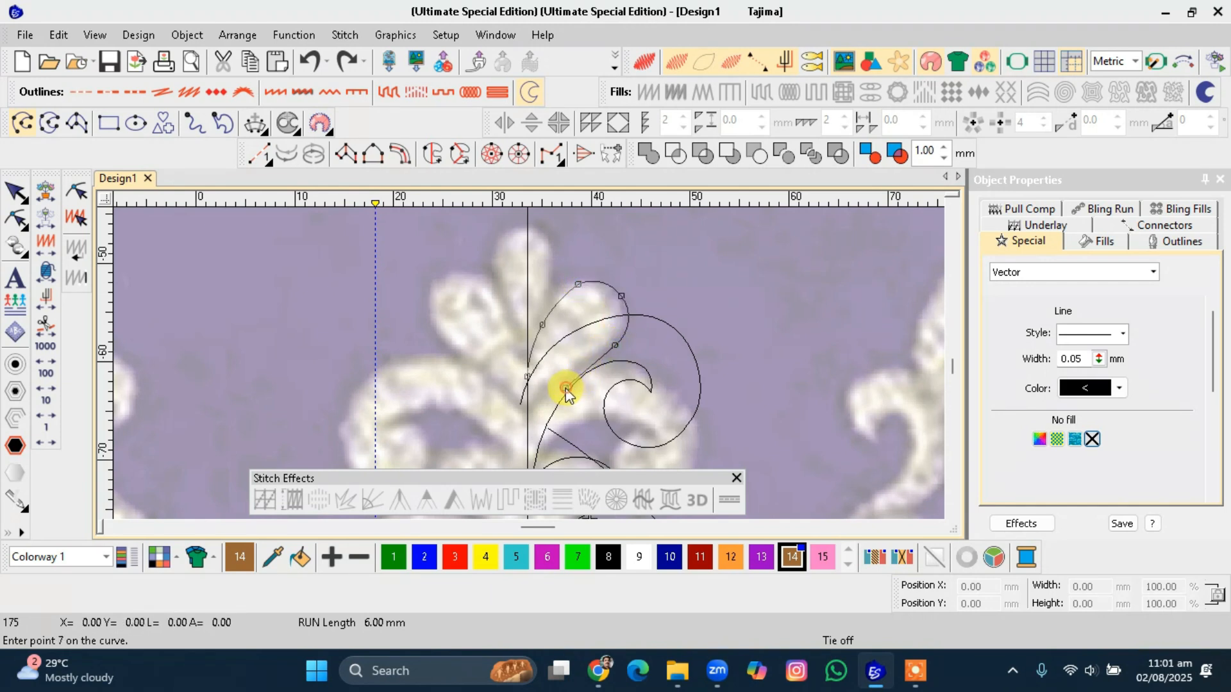
click(532, 447)
key(Return)
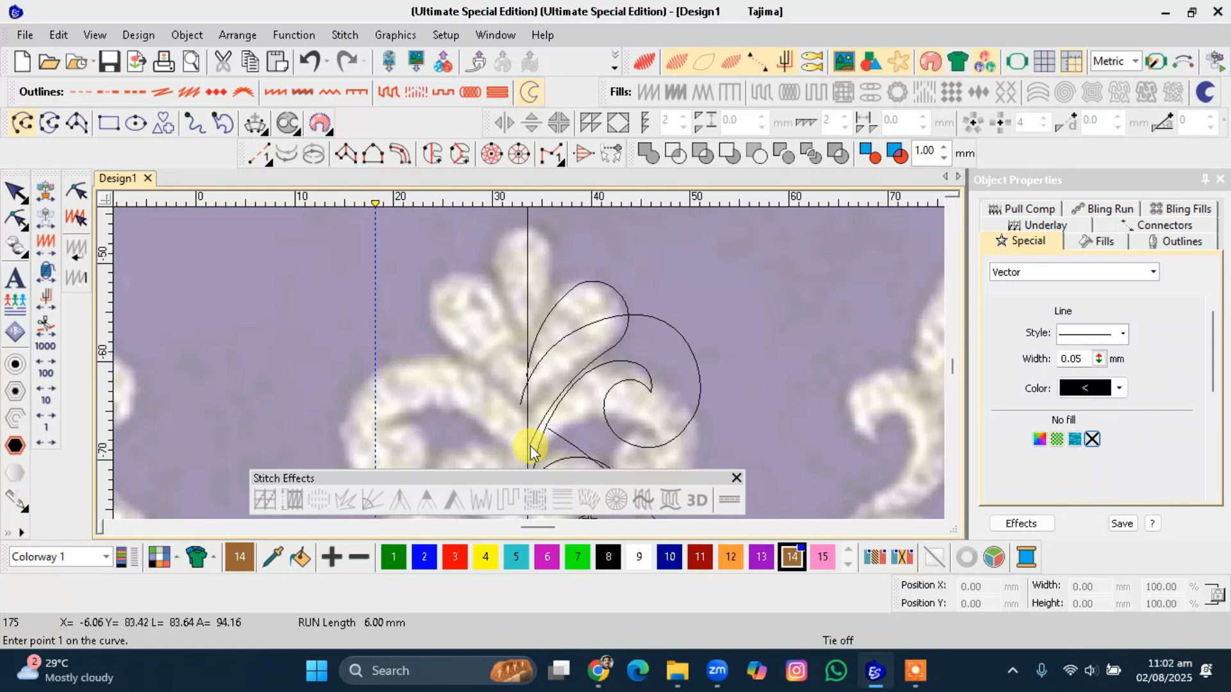
scroll(541, 443, down, 3)
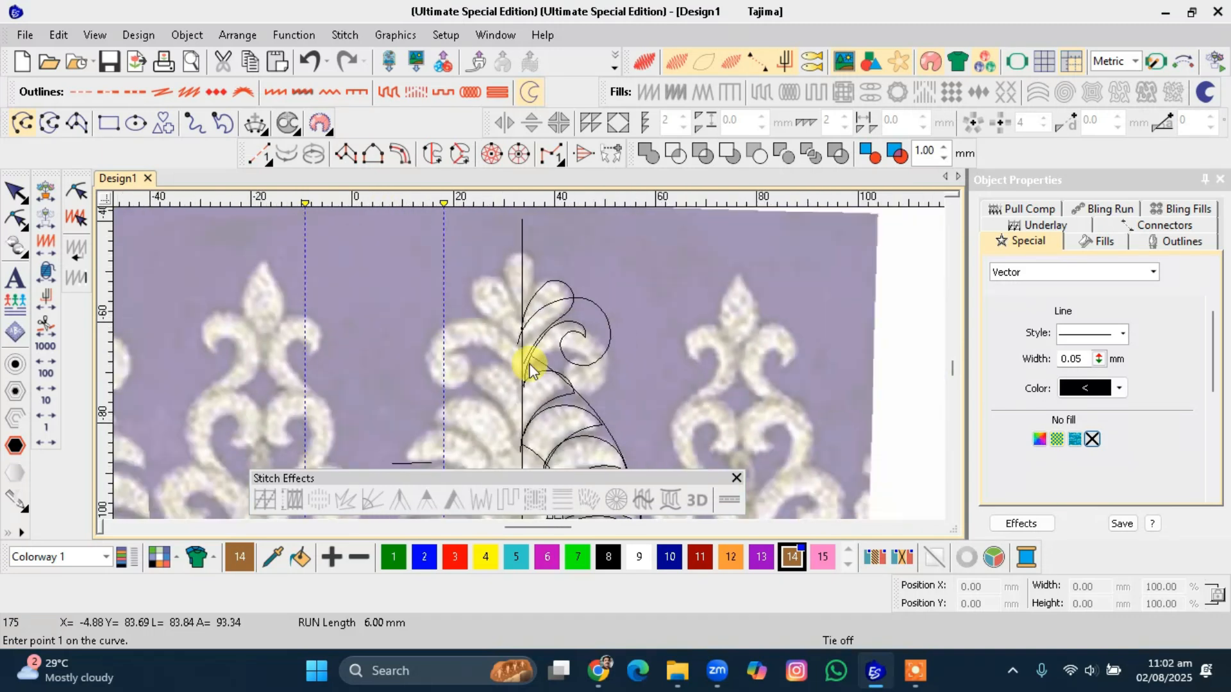
Shrink the larger leaf-shaped curve to about 85% and nudge it slightly upward.
scroll(522, 357, up, 2)
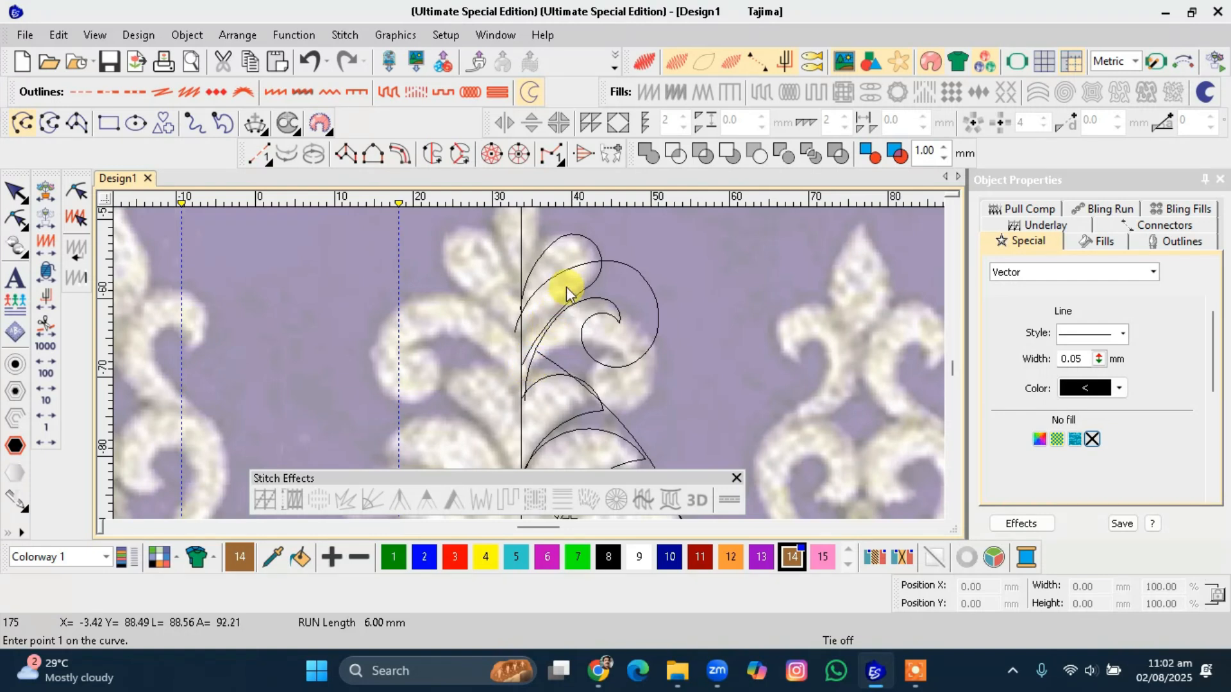
click(595, 245)
key(Escape)
key(Escape)
click(590, 261)
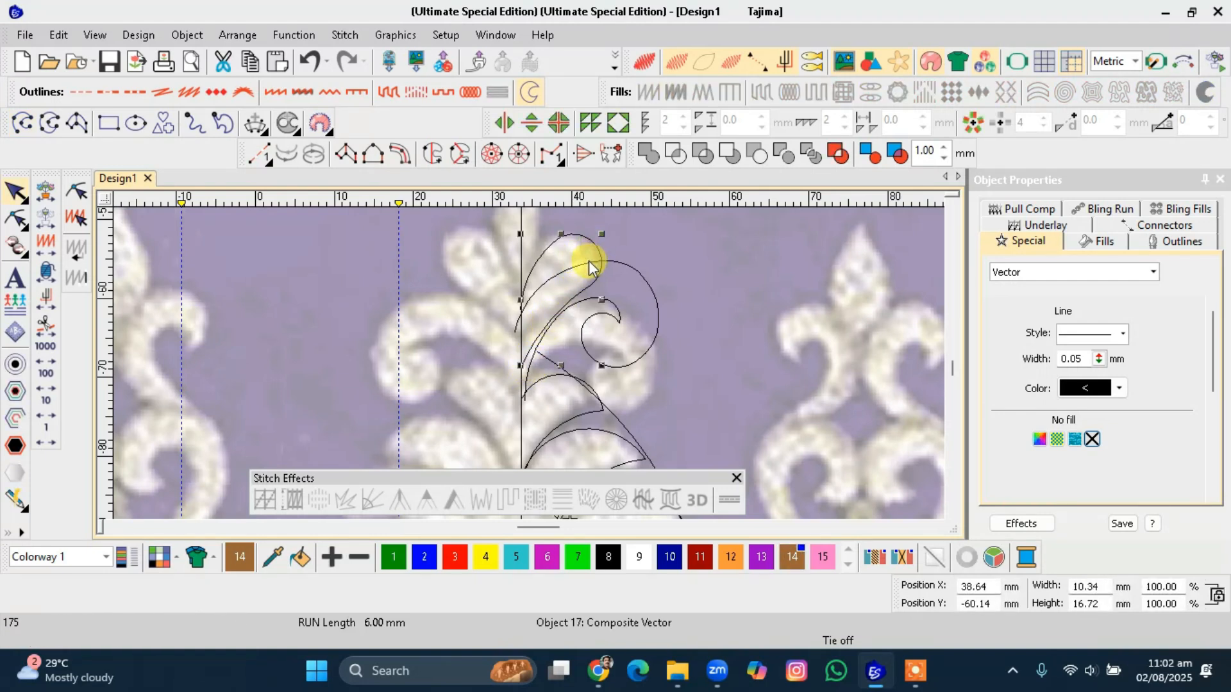
drag(591, 251, 551, 309)
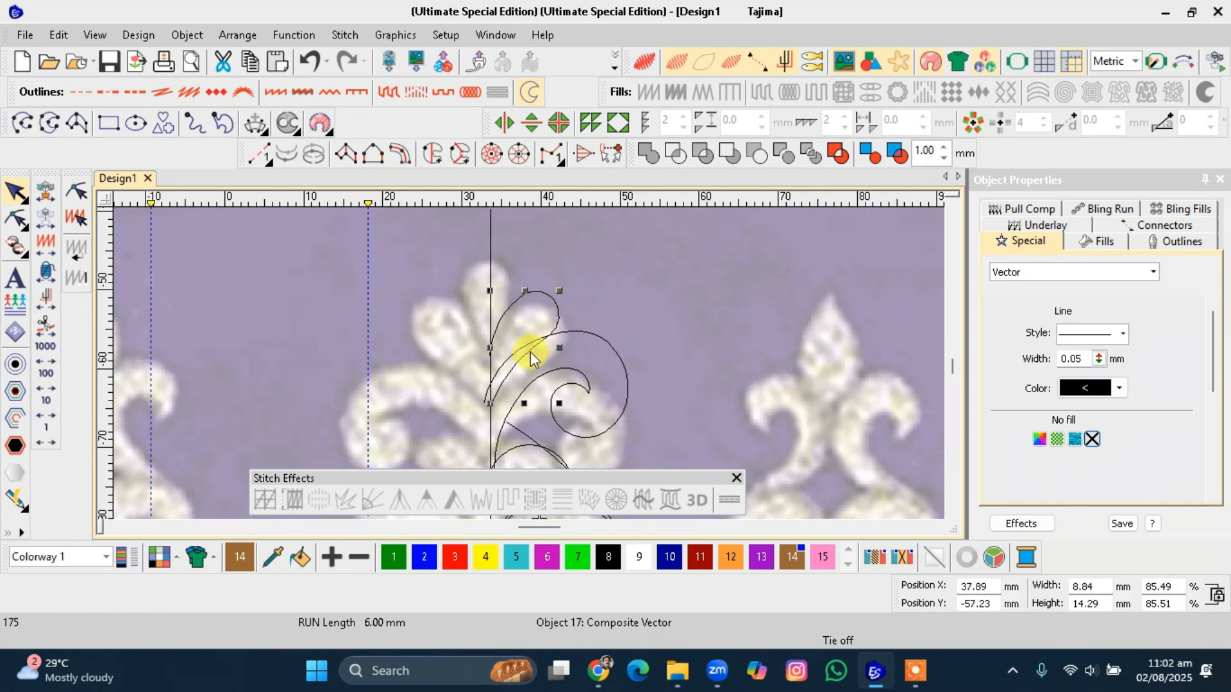
drag(546, 290, 545, 282)
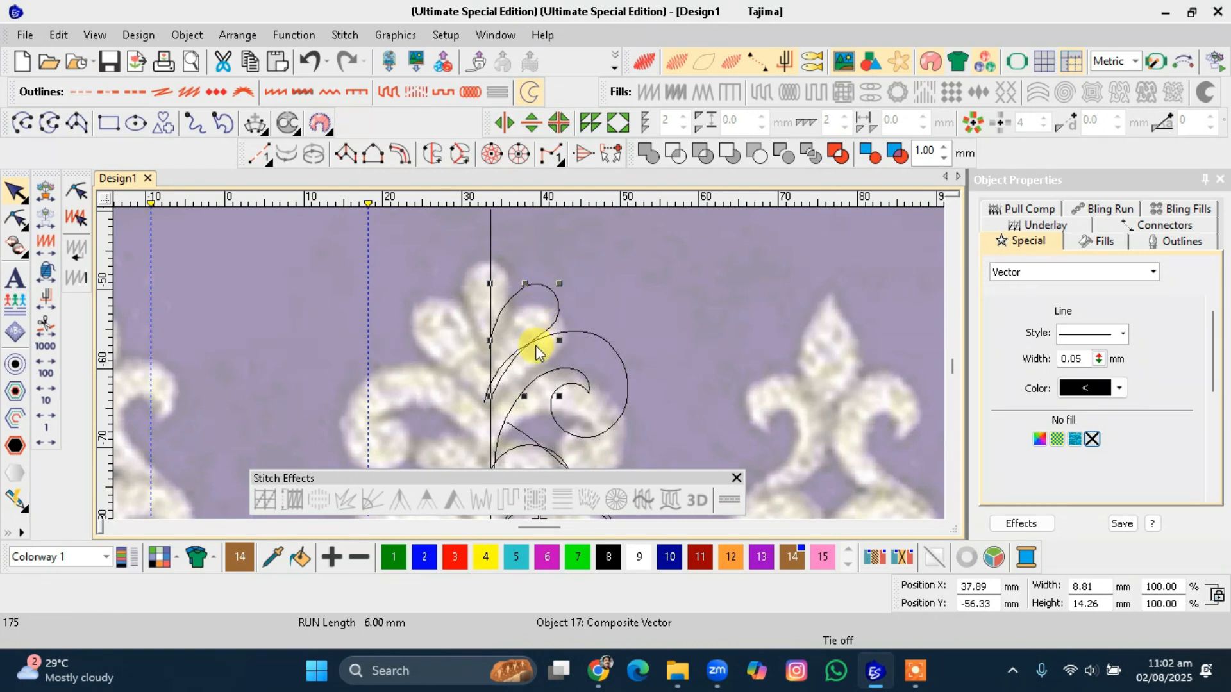
Reshape the larger leaf curve by moving one of its points slightly up.
key(h)
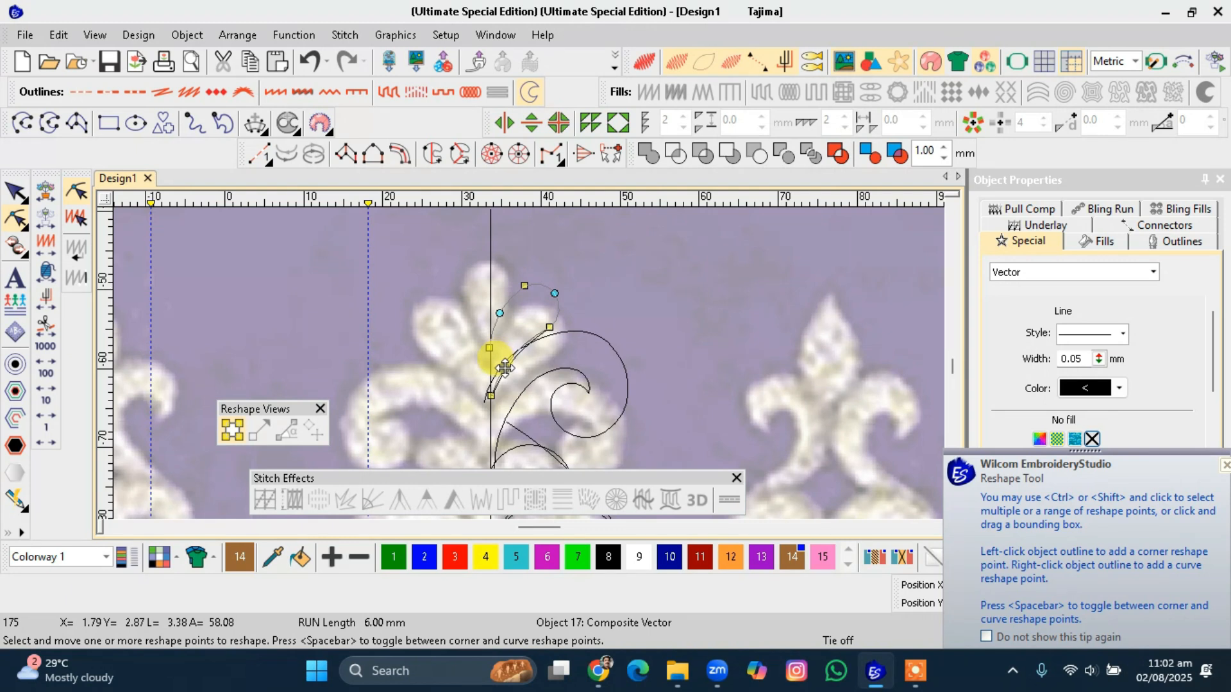
mouse_move(504, 368)
mouse_down()
mouse_move(490, 393)
mouse_move(505, 361)
mouse_up()
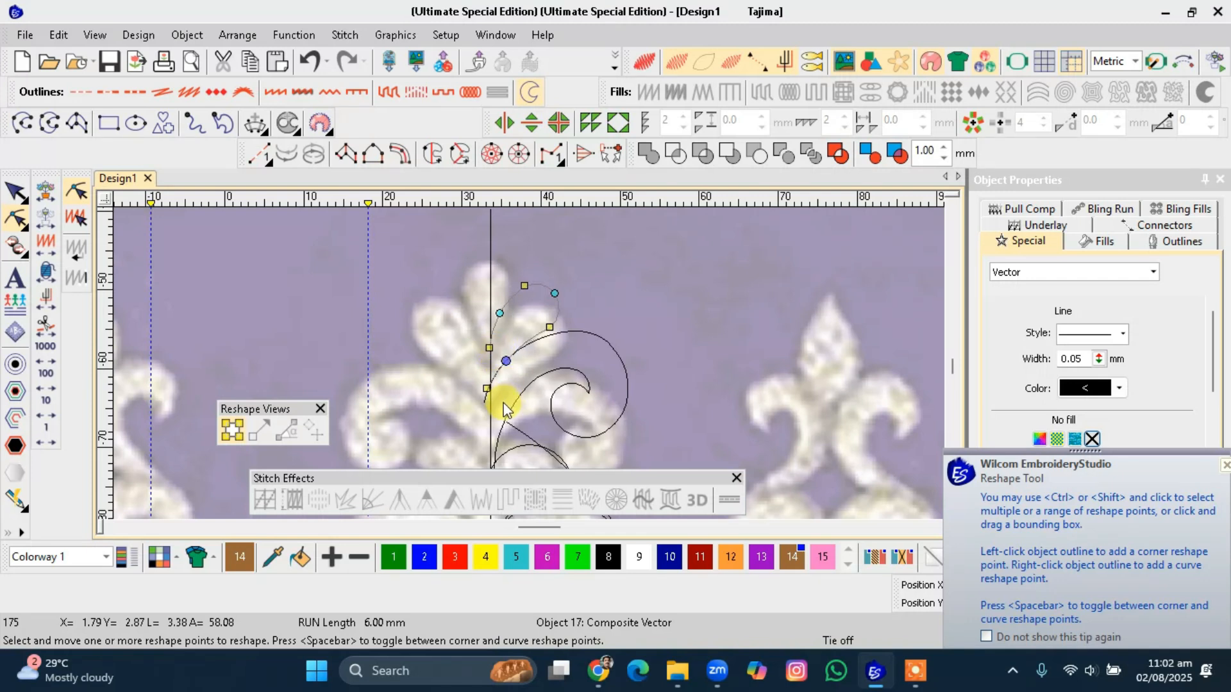
key(Escape)
Digitize an open curve from the centre line around the right side of the top petal.
scroll(530, 351, down, 1)
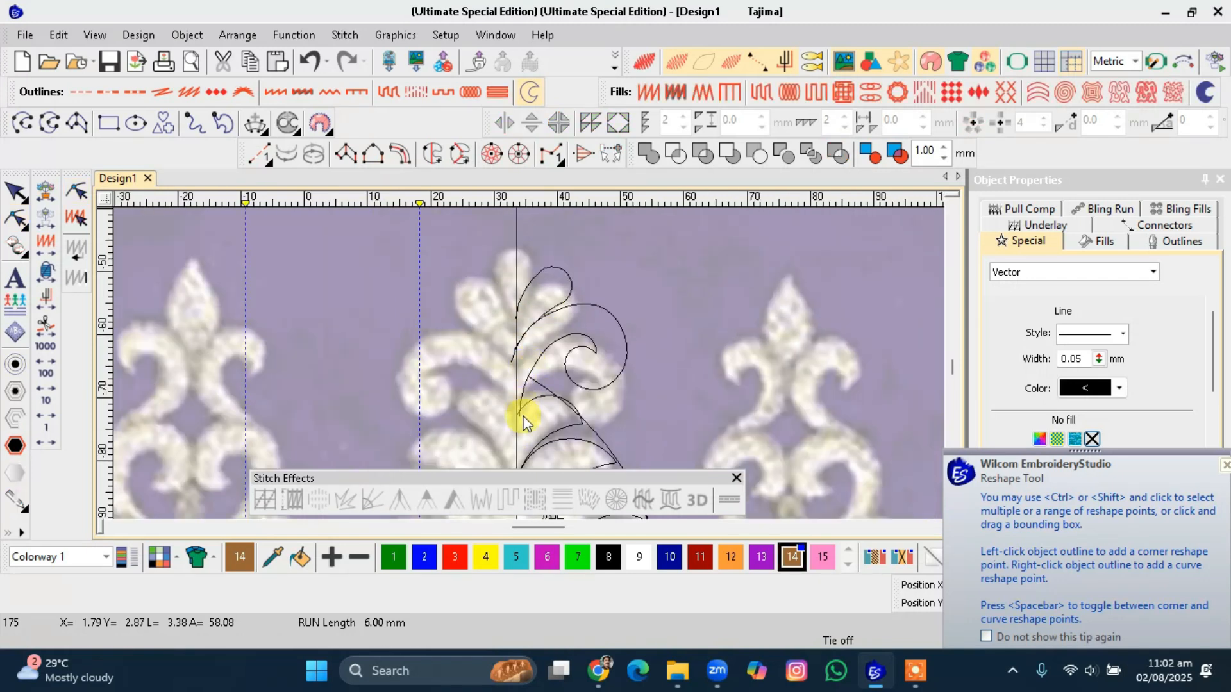
scroll(528, 359, down, 2)
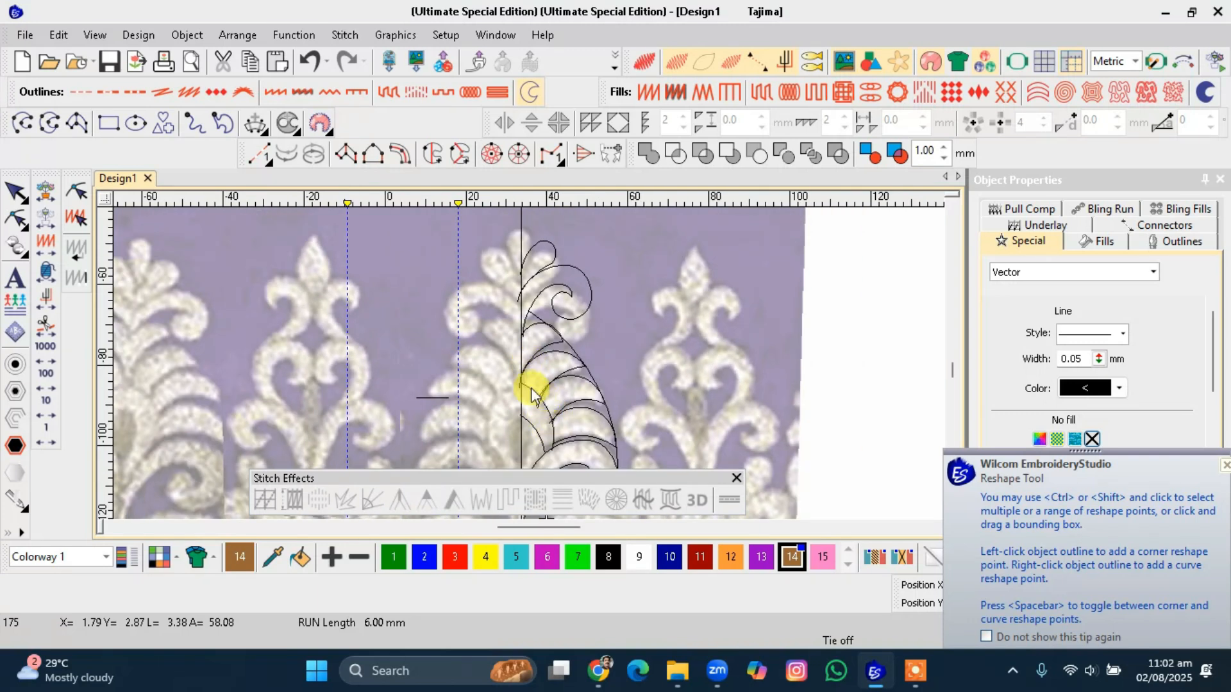
scroll(529, 371, up, 1)
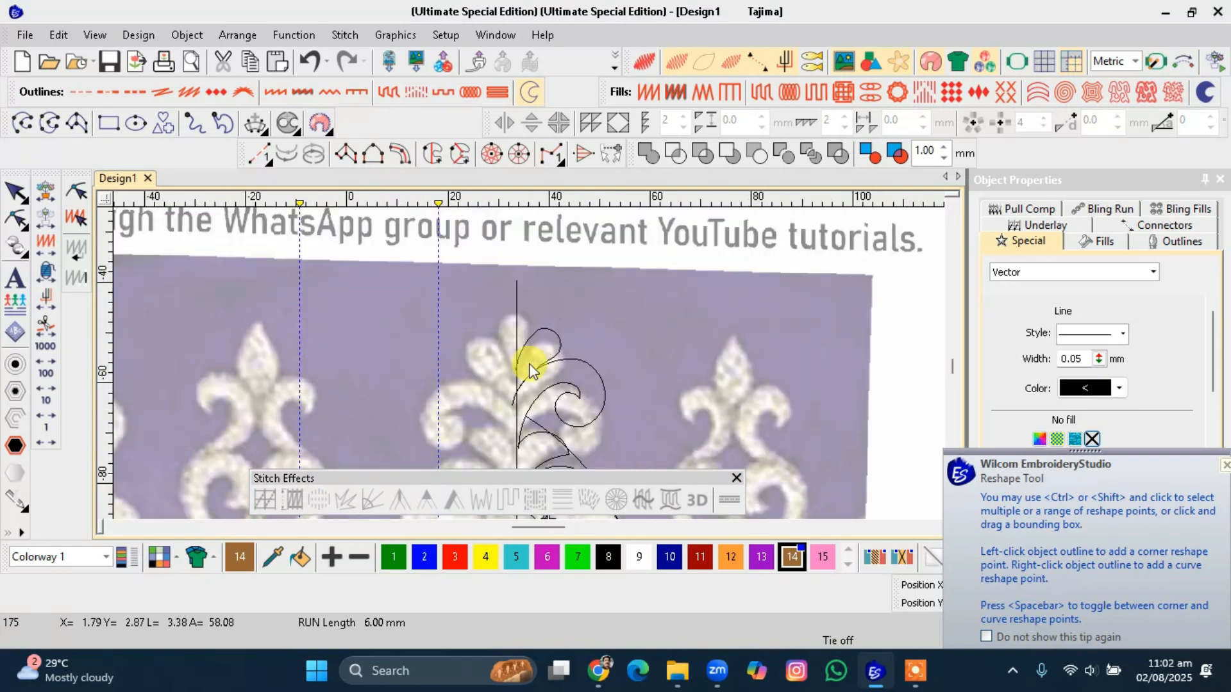
scroll(530, 371, up, 1)
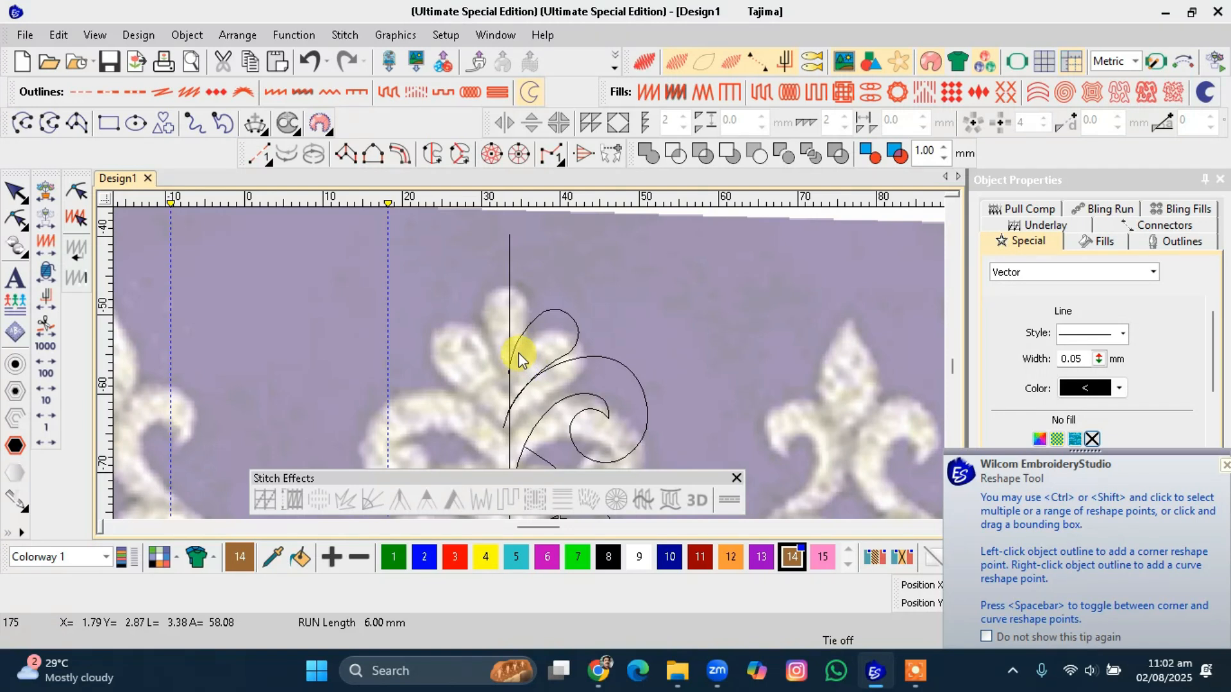
scroll(518, 359, up, 1)
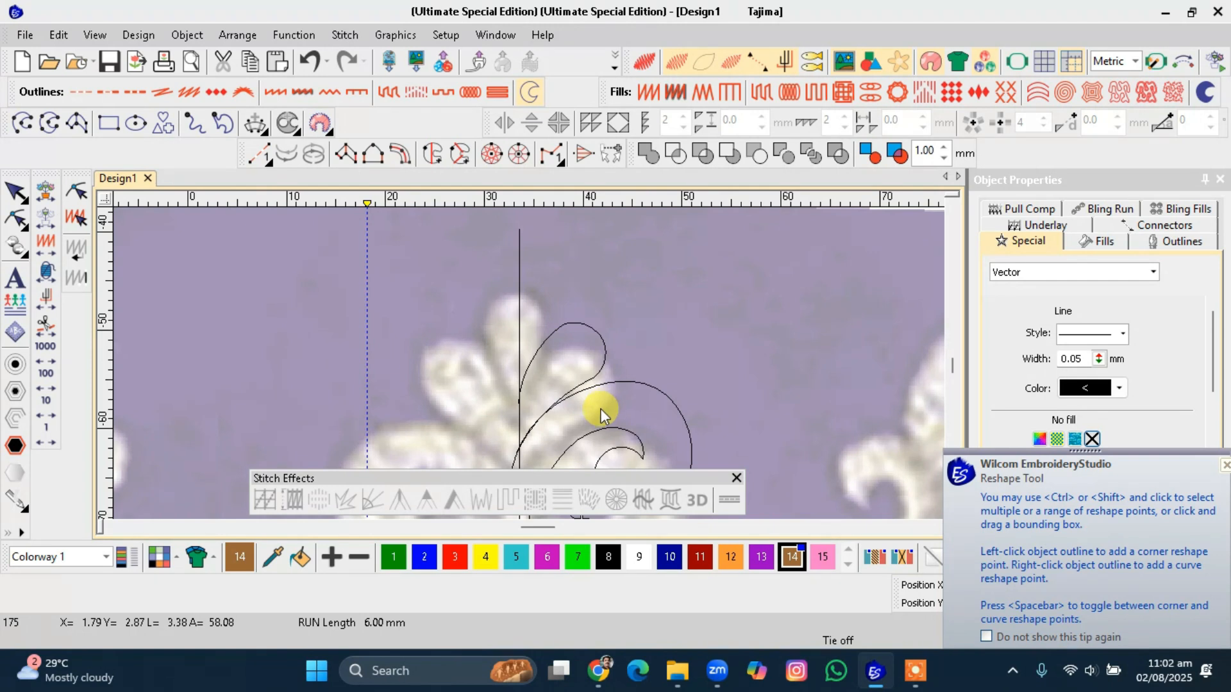
scroll(529, 364, down, 4)
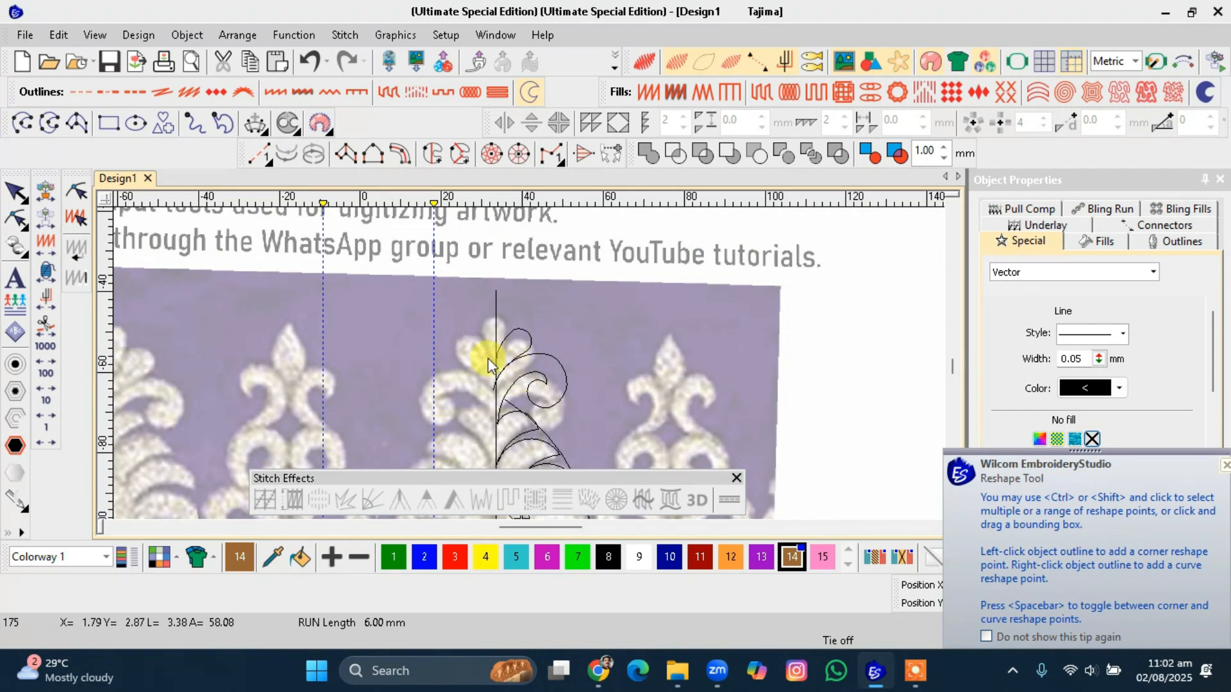
scroll(528, 372, up, 4)
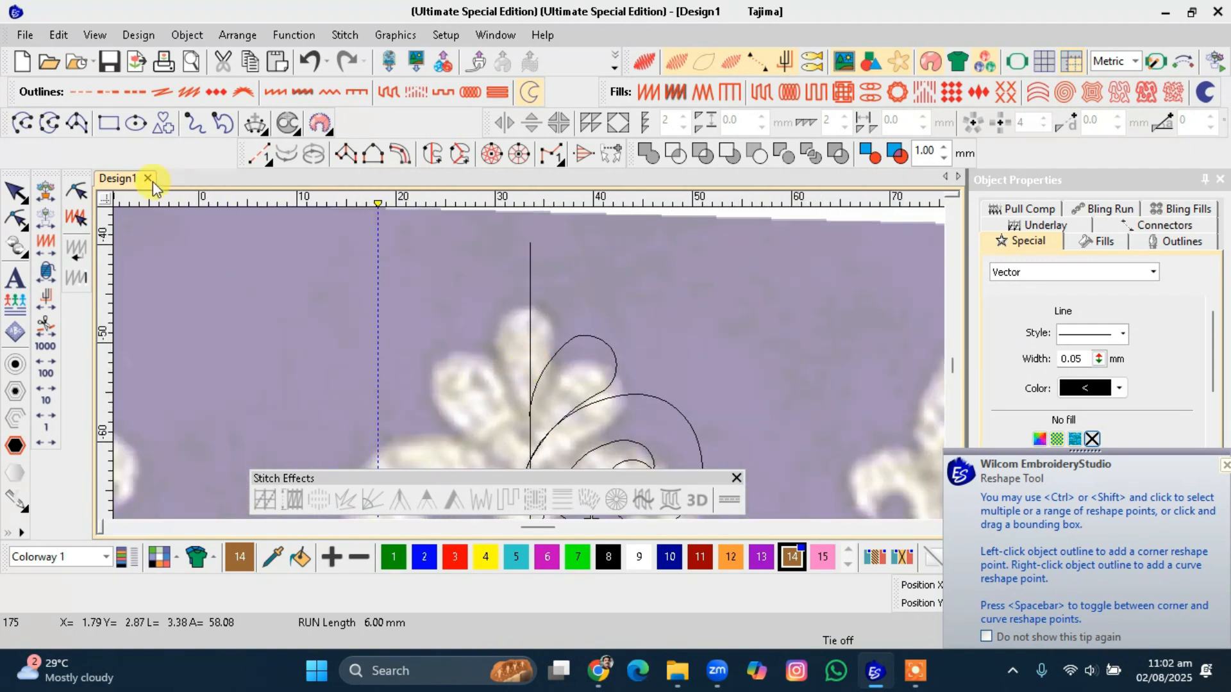
click(22, 122)
click(530, 305)
click(550, 315)
click(558, 338)
click(554, 366)
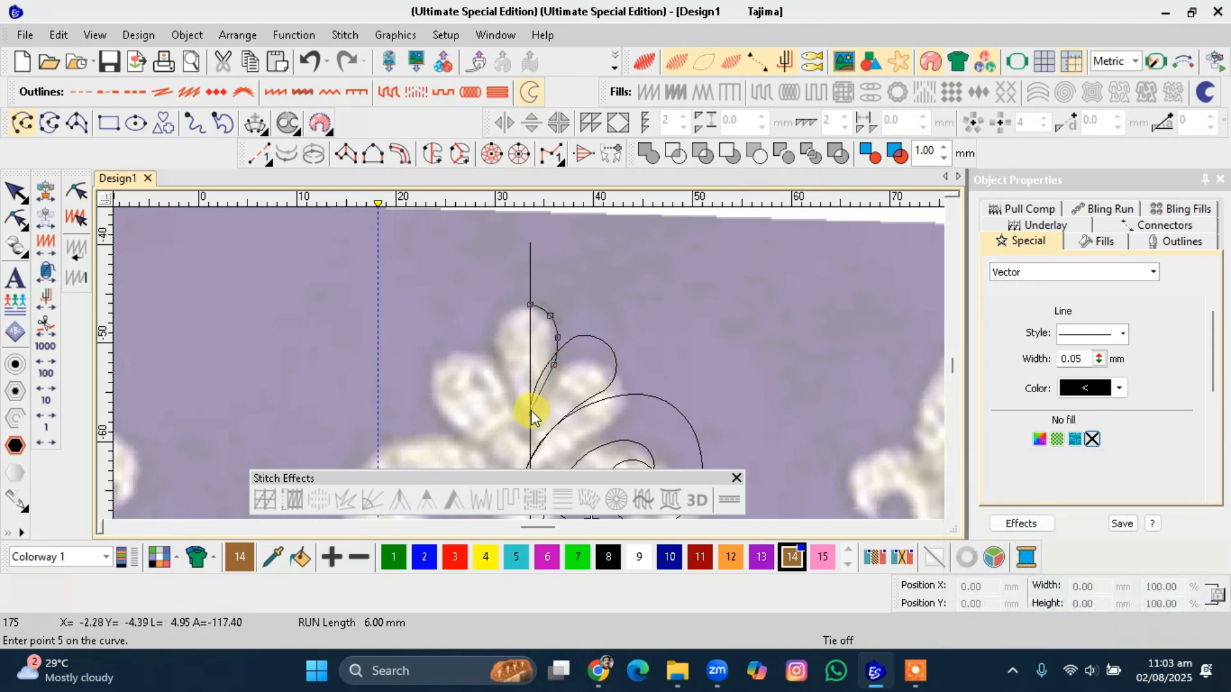
click(530, 432)
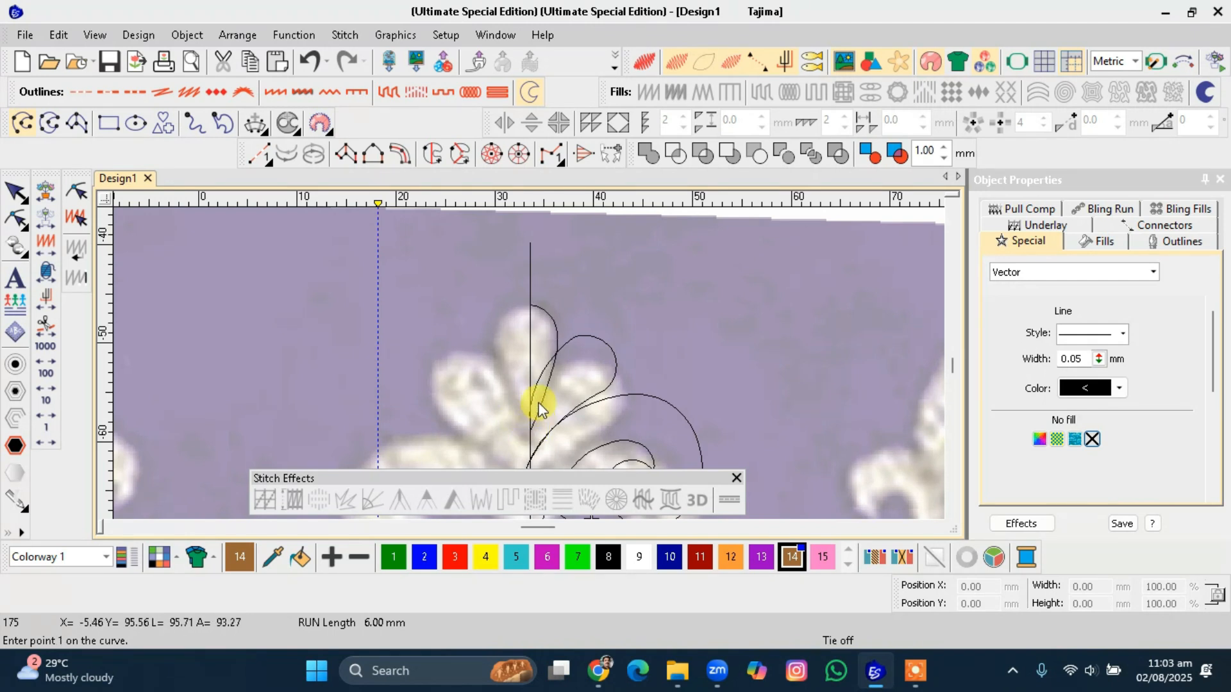
key(Return)
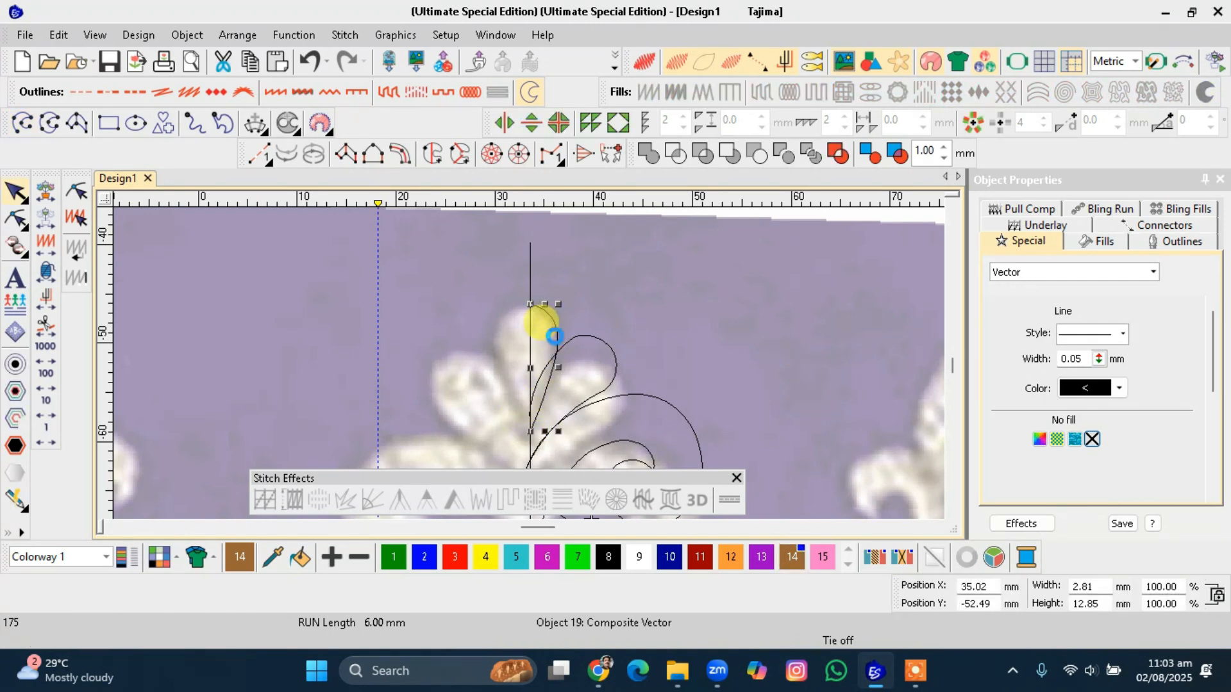
Mirror the top-petal curve across the centre line to form a teardrop shape.
key(9)
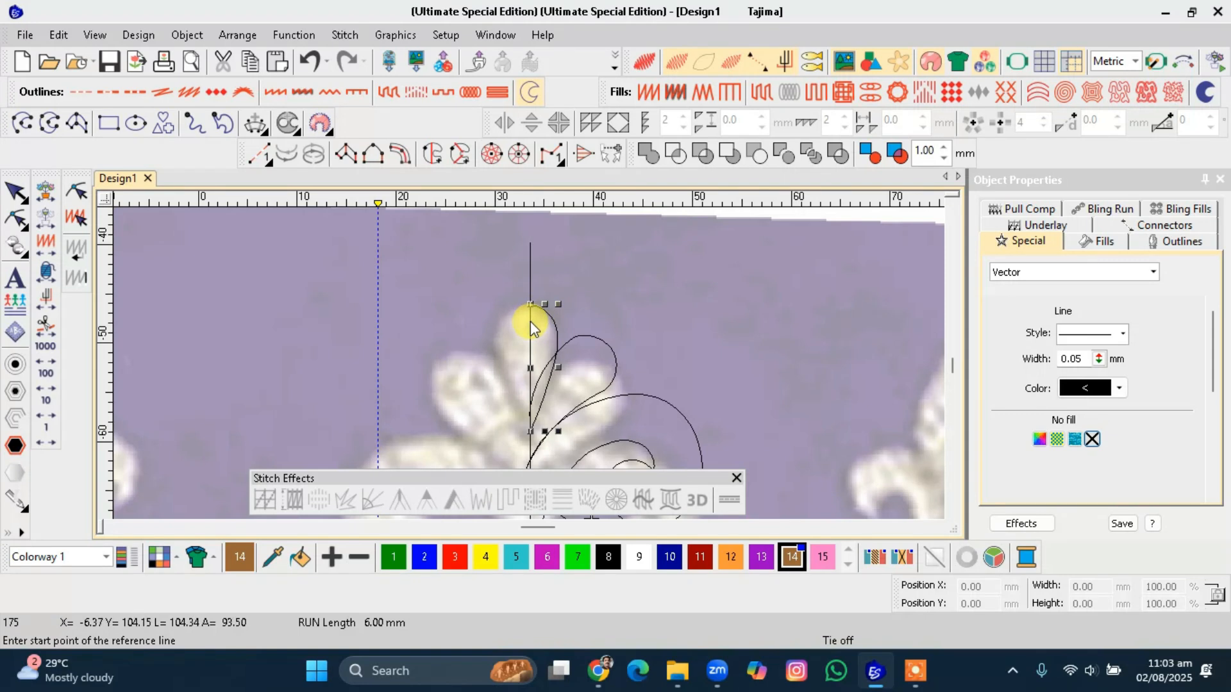
click(530, 325)
click(529, 385)
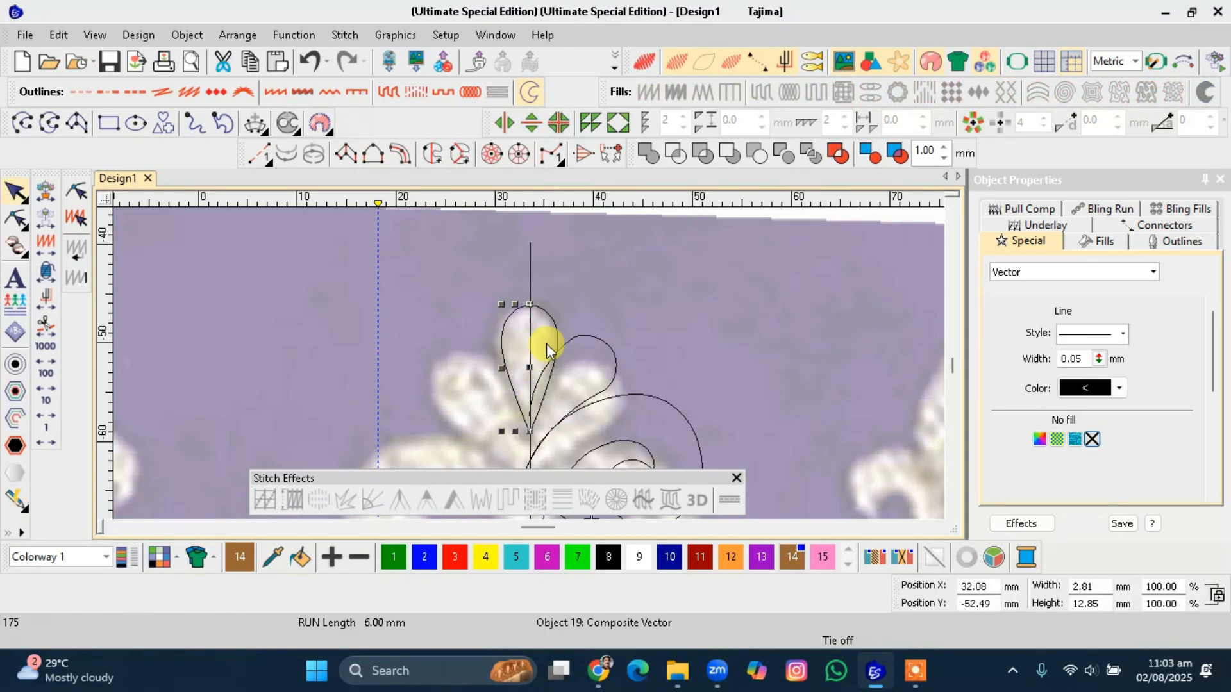
Group the two teardrop halves and move the teardrop up along the centre line.
ctrl+click(553, 331)
key(ctrl+g)
drag(556, 329, 555, 297)
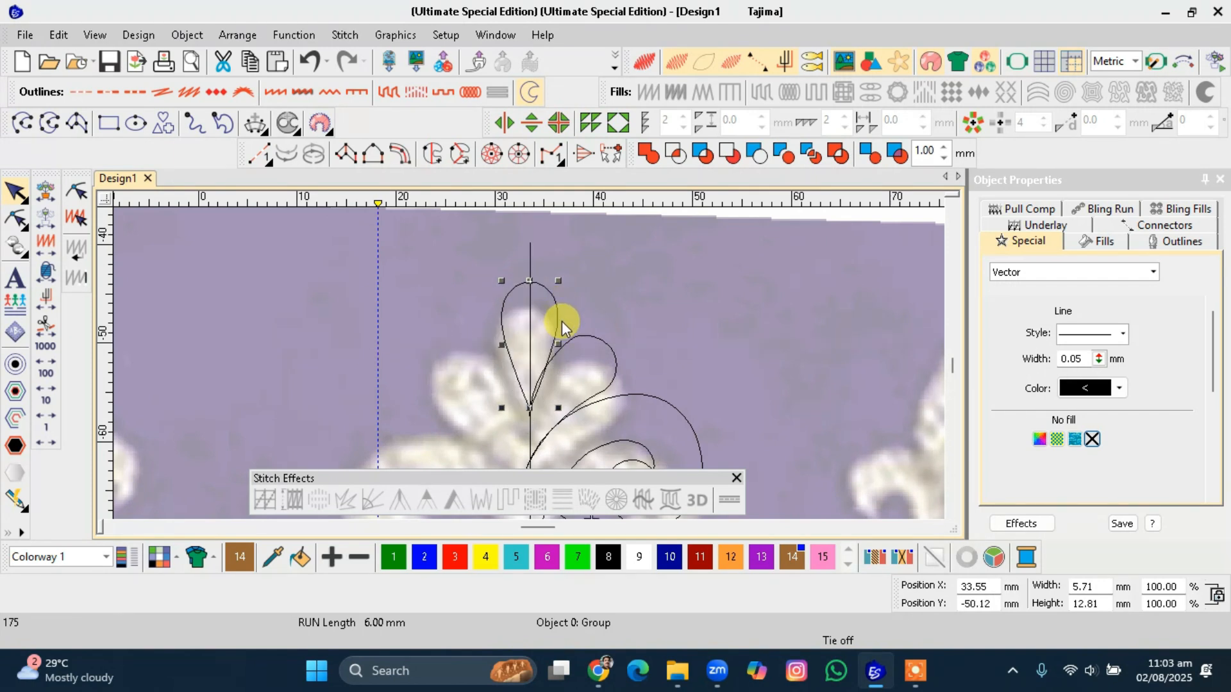
drag(559, 320, 527, 299)
key(ctrl+z)
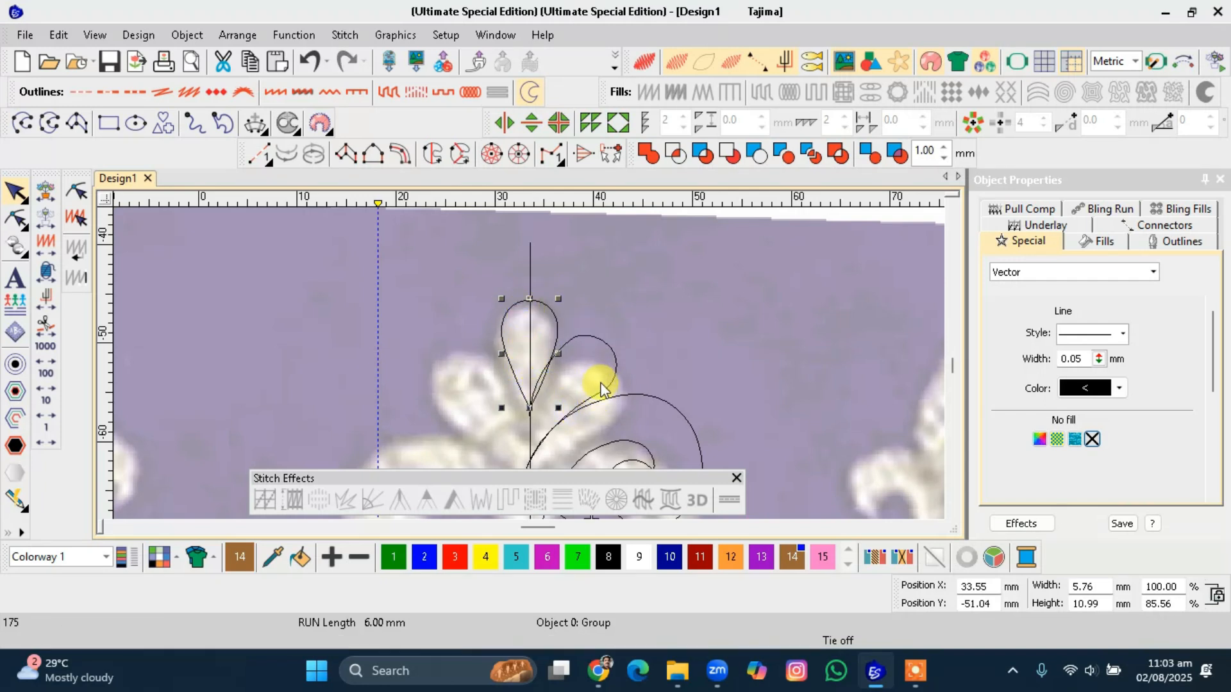
key(ctrl+z)
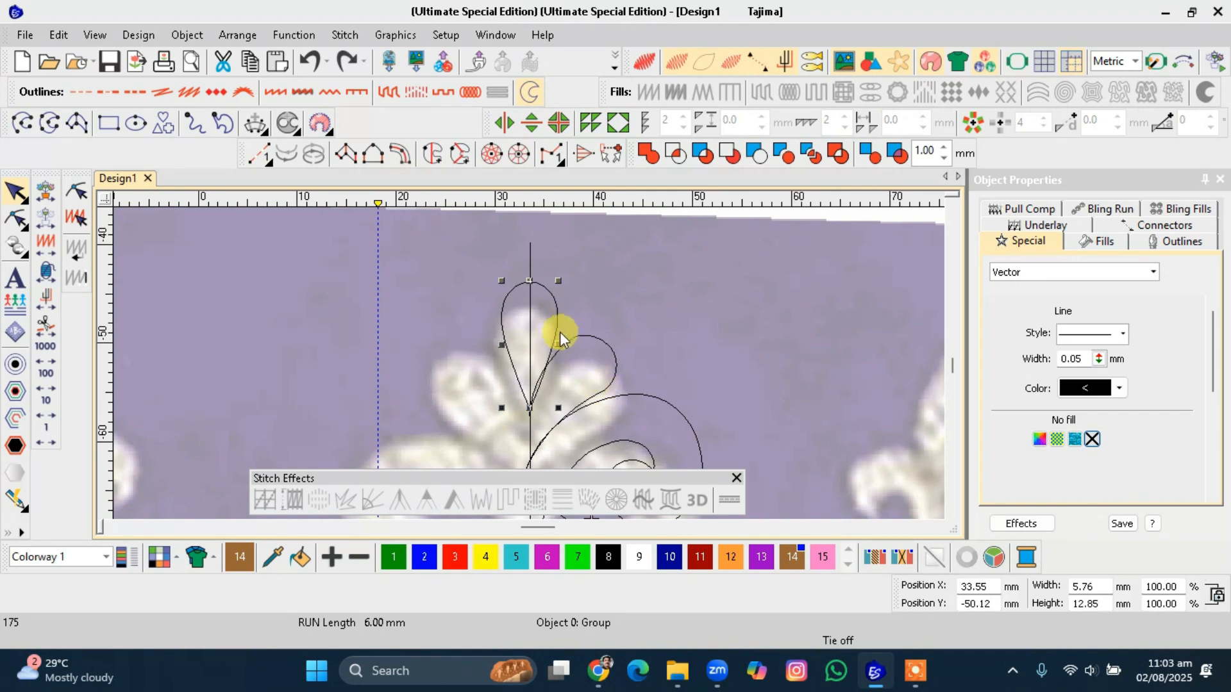
Reduce the teardrop's height to about 93% and move it aside to the right of the motif.
mouse_move(530, 280)
mouse_down()
mouse_move(519, 268)
mouse_move(529, 290)
mouse_up()
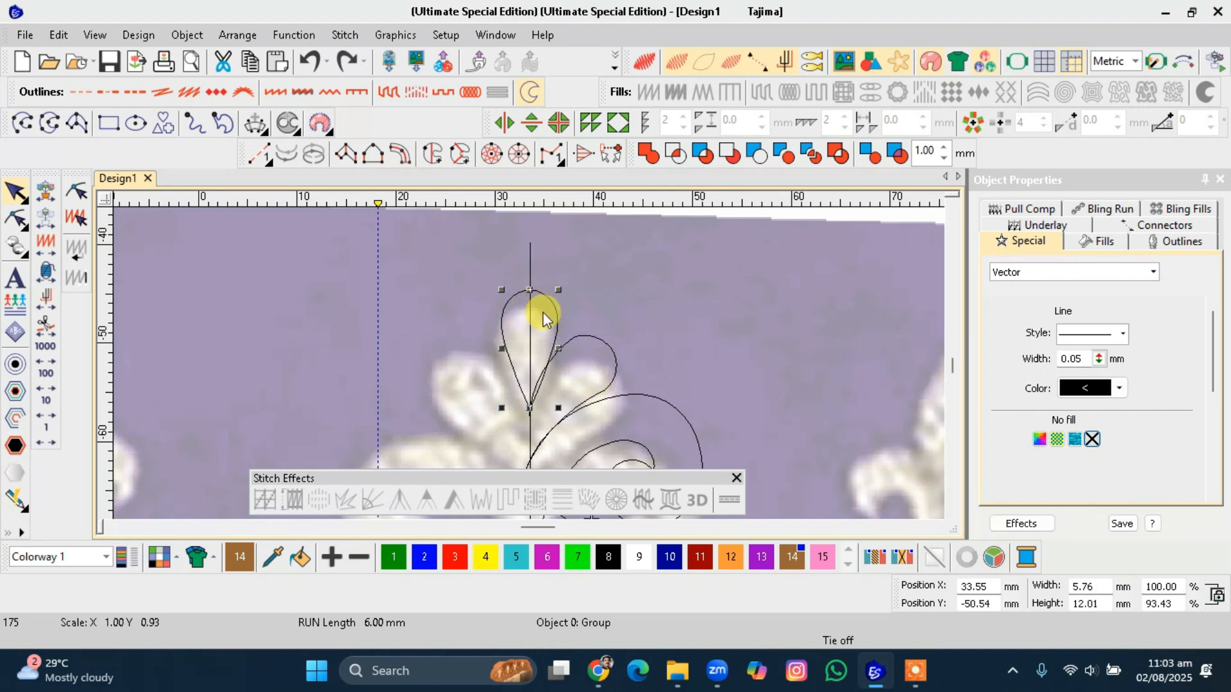
scroll(529, 364, down, 3)
scroll(532, 366, up, 2)
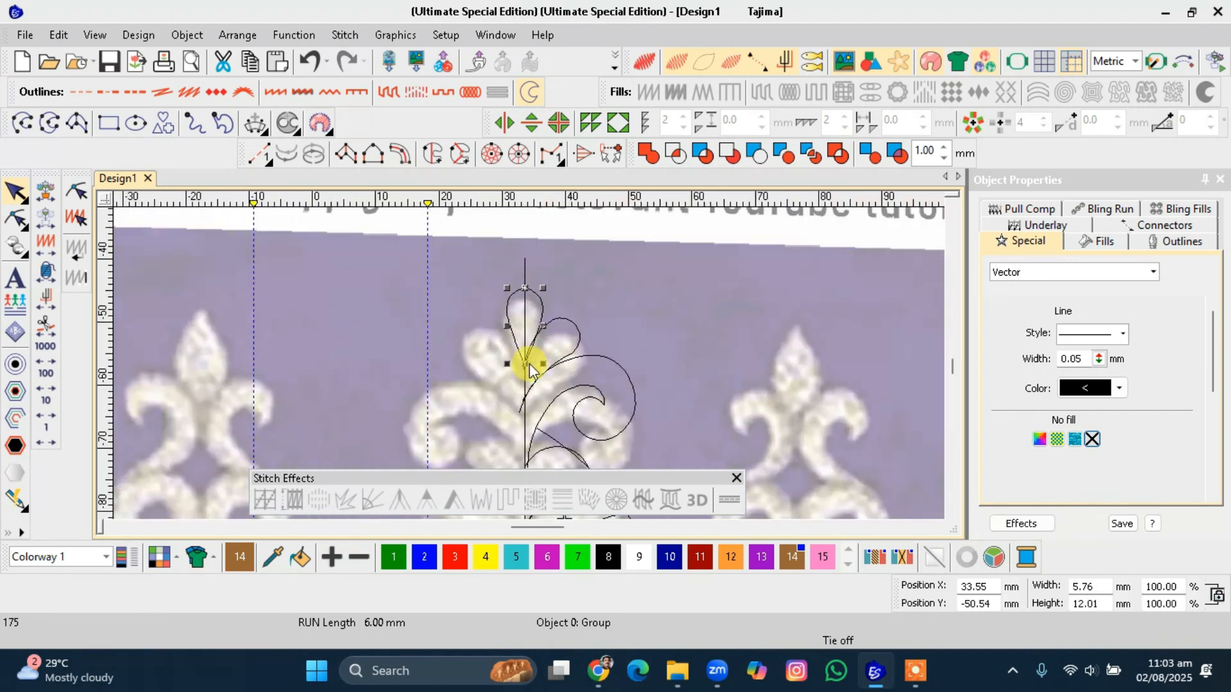
drag(541, 306, 674, 303)
Digitize a new open curve from the centre line down along the top petal's right edge.
scroll(530, 369, up, 1)
scroll(530, 368, up, 1)
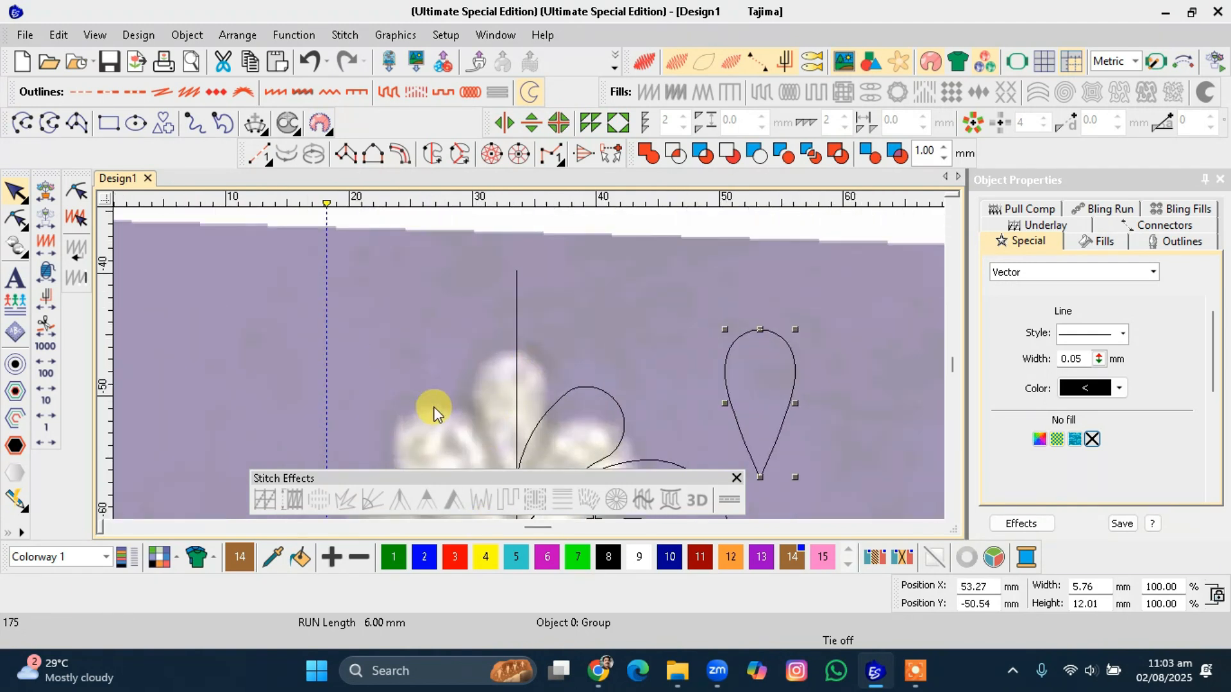
click(22, 122)
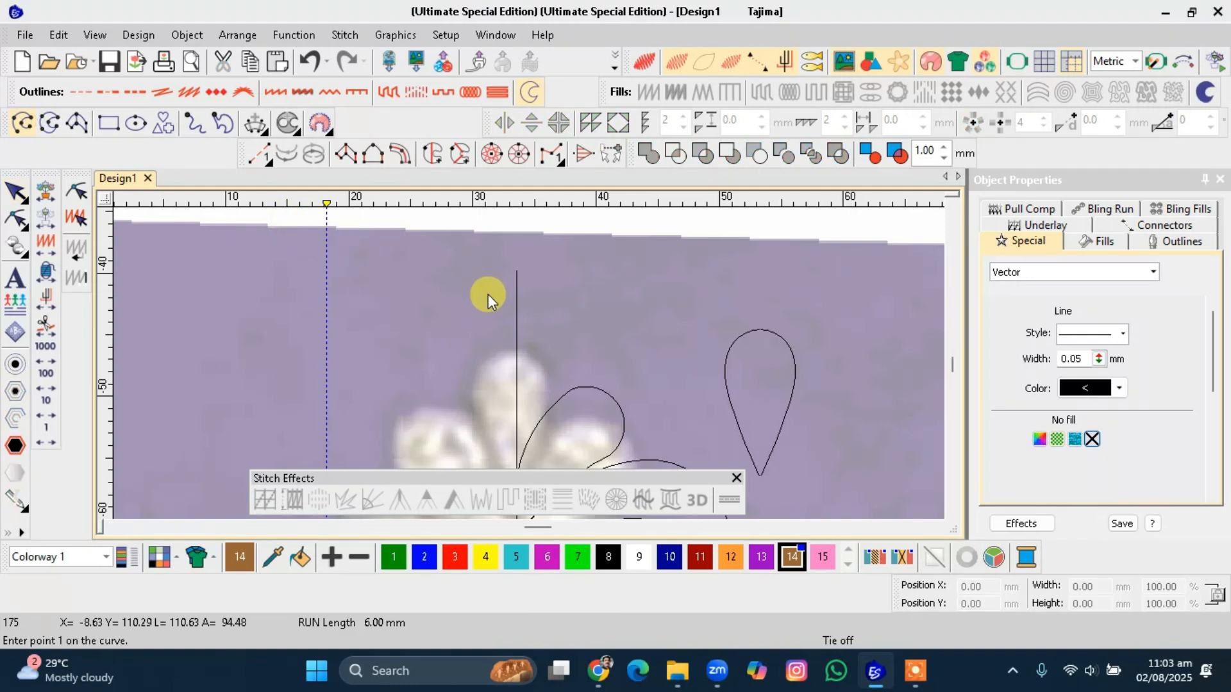
click(516, 299)
click(531, 334)
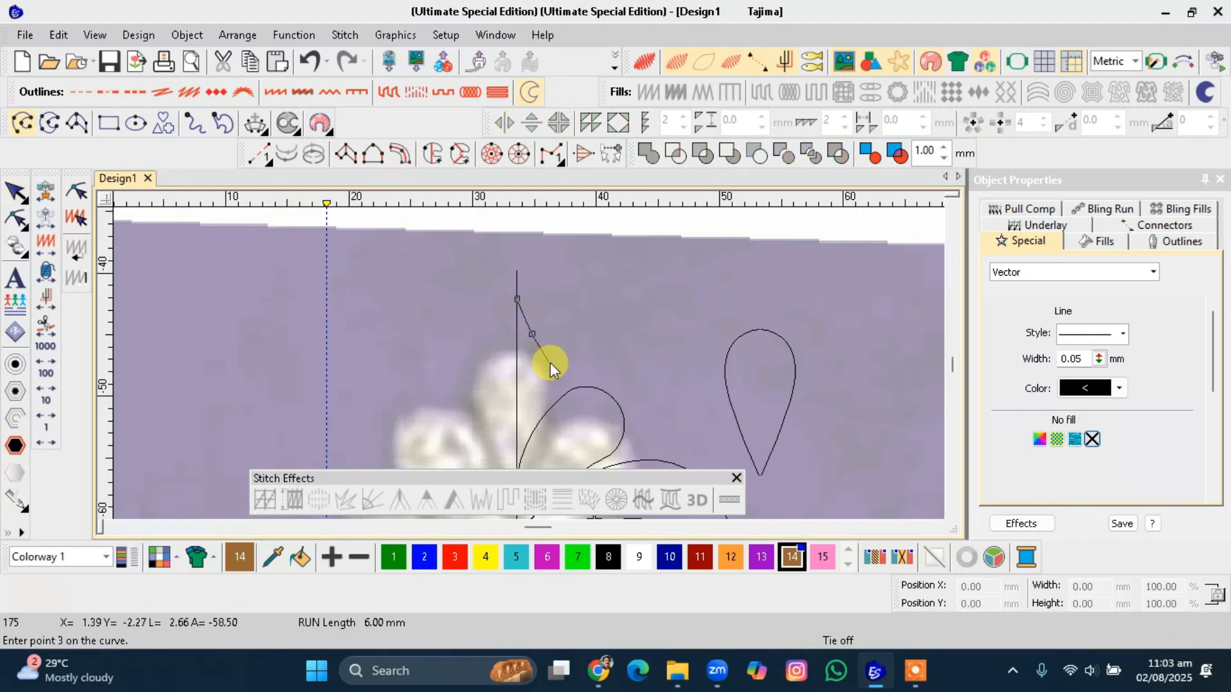
click(550, 370)
click(542, 423)
key(Return)
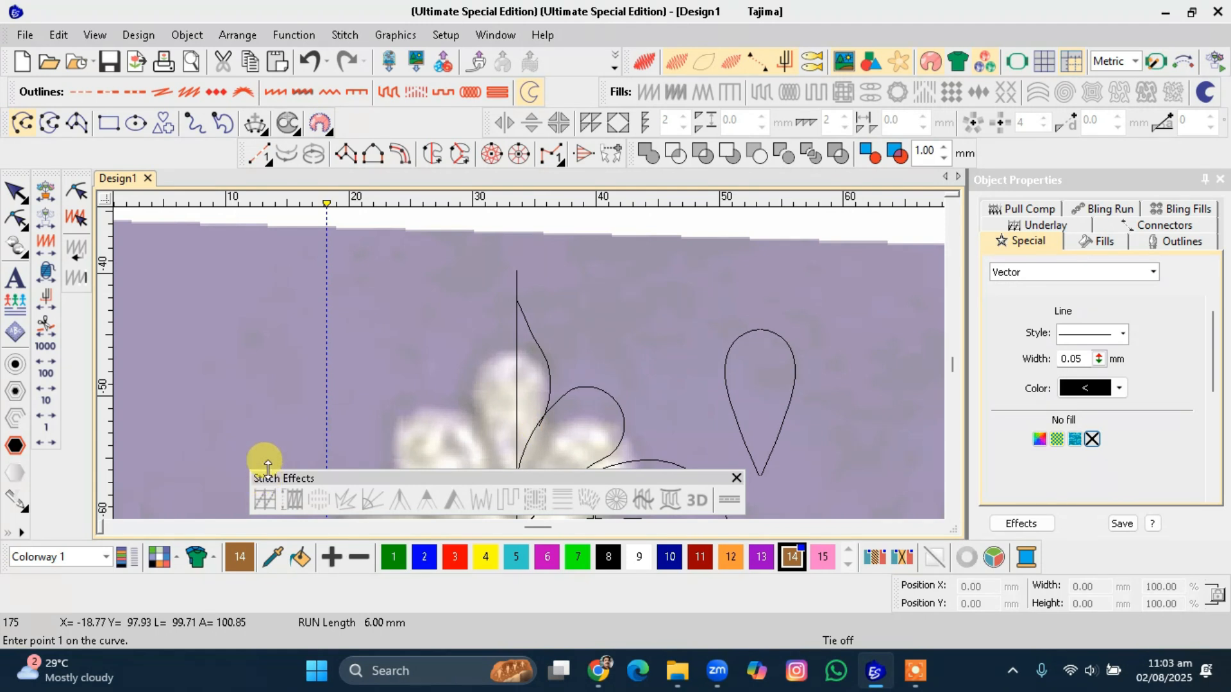
key(Escape)
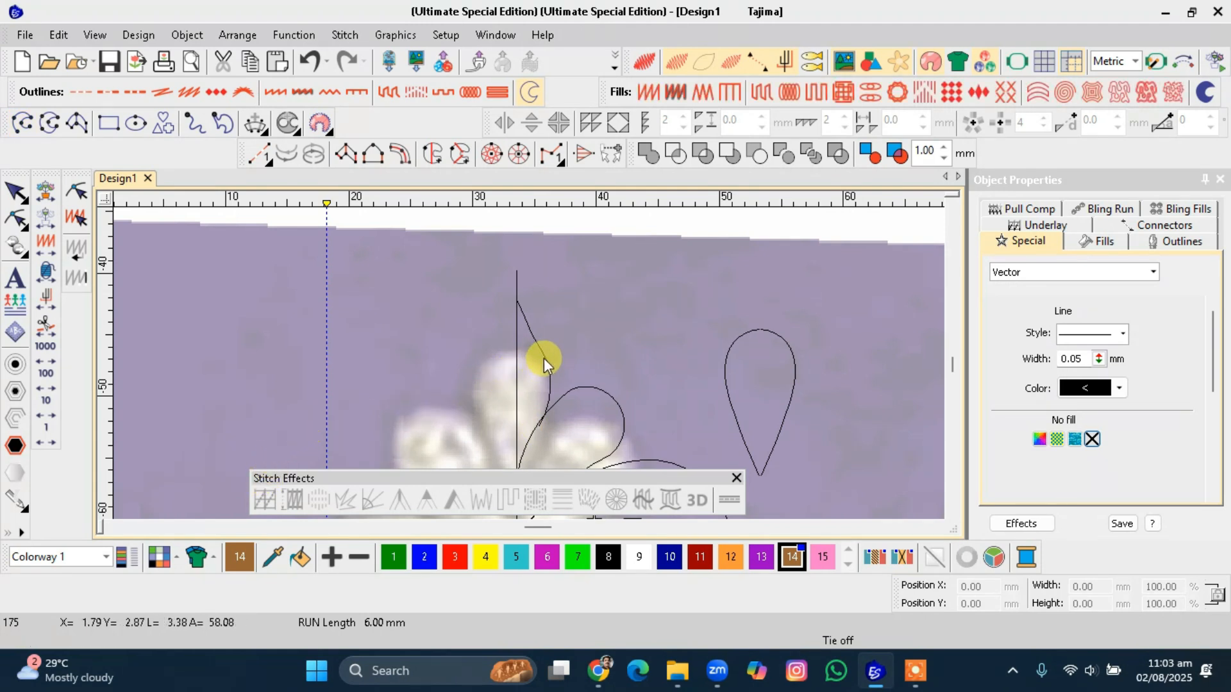
Reshape the new curve by moving one of its control points slightly down.
click(544, 357)
key(h)
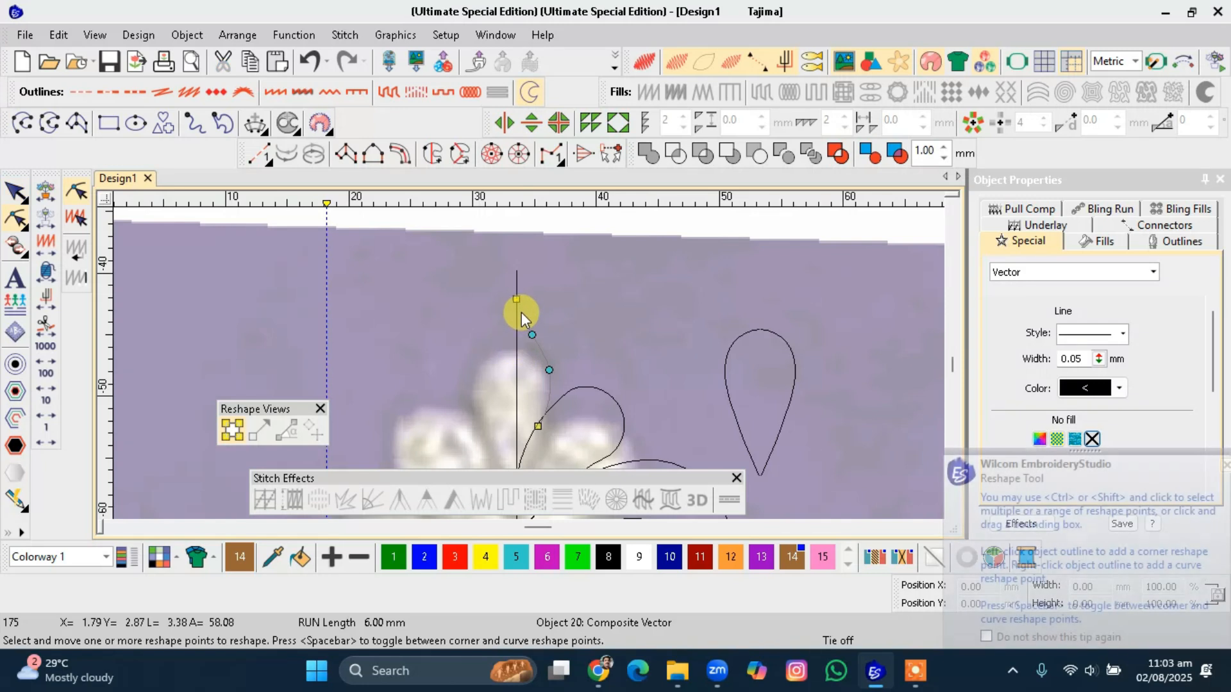
click(518, 310)
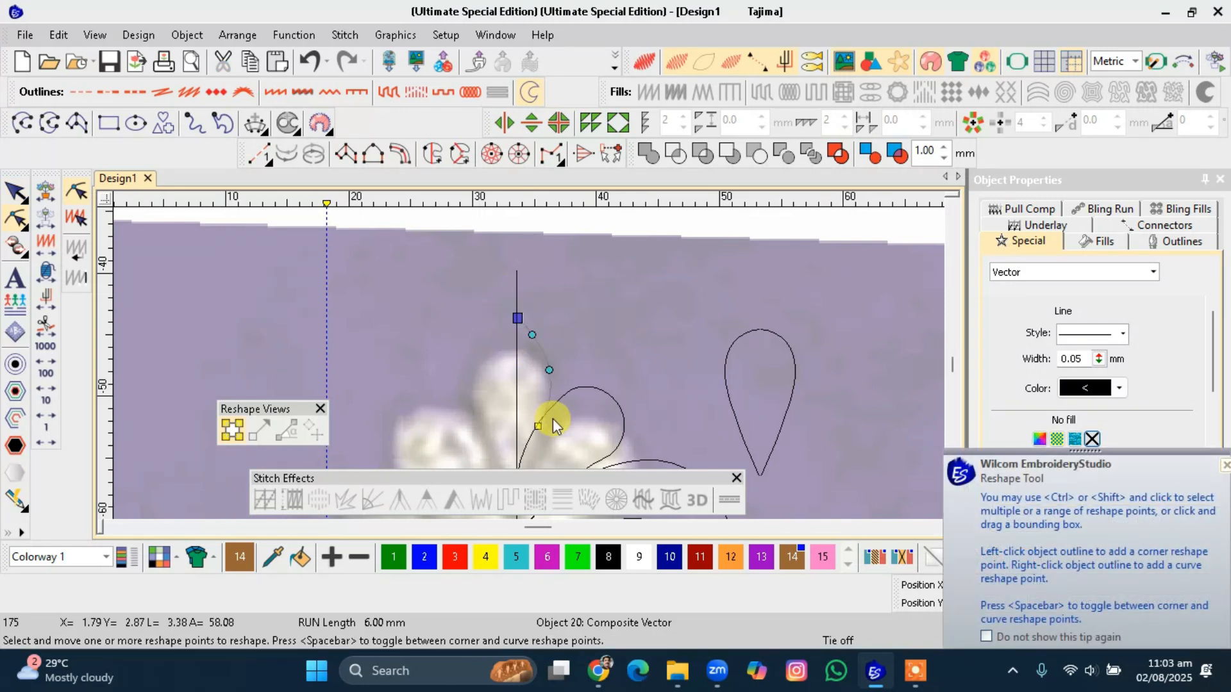
drag(531, 338, 532, 345)
key(Escape)
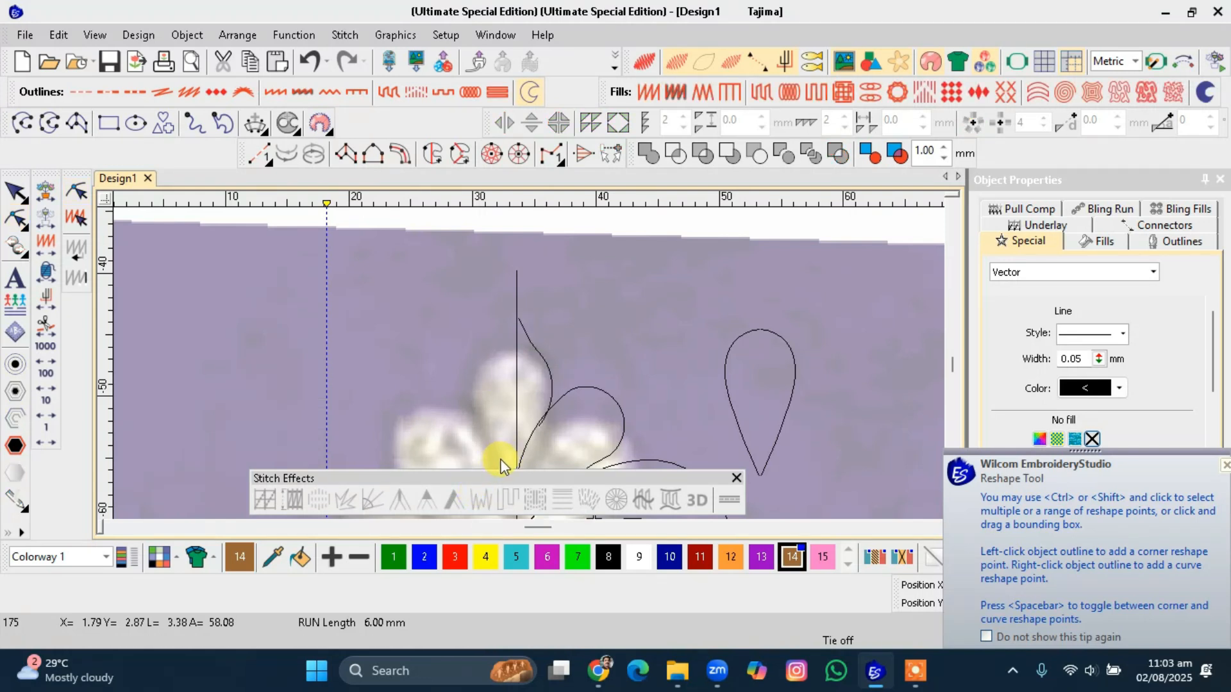
Mirror the new curve about the centre line to close a second teardrop petal and select it.
click(553, 378)
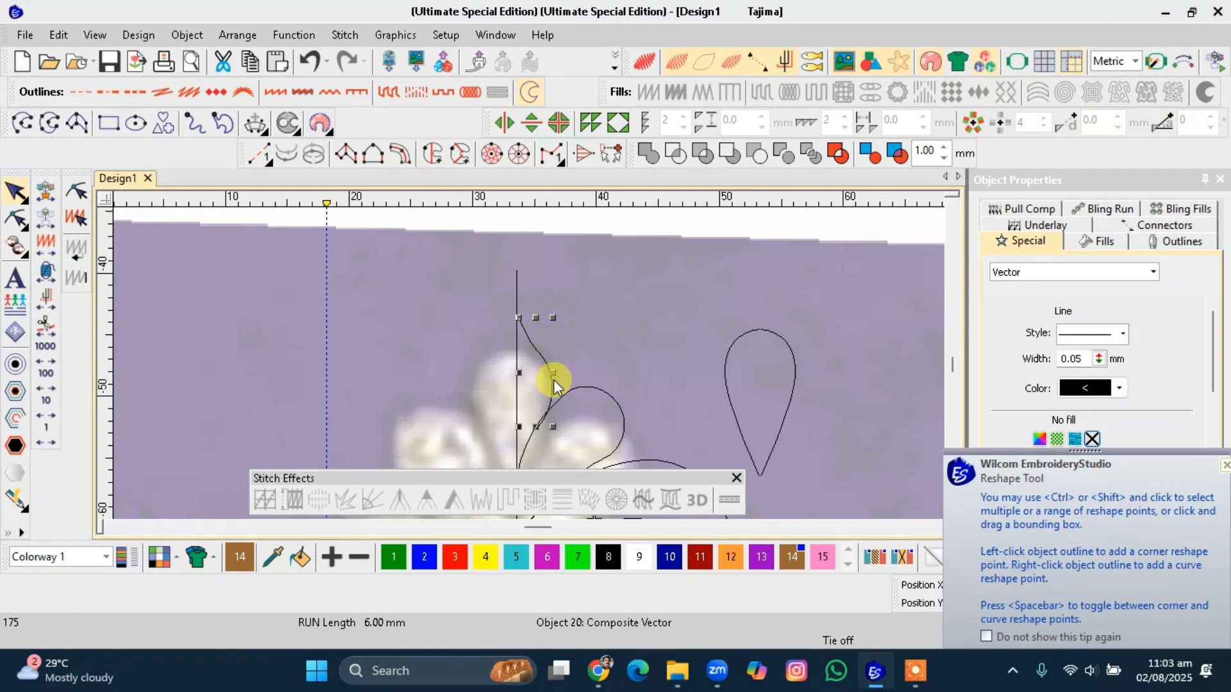
click(553, 383)
key(9)
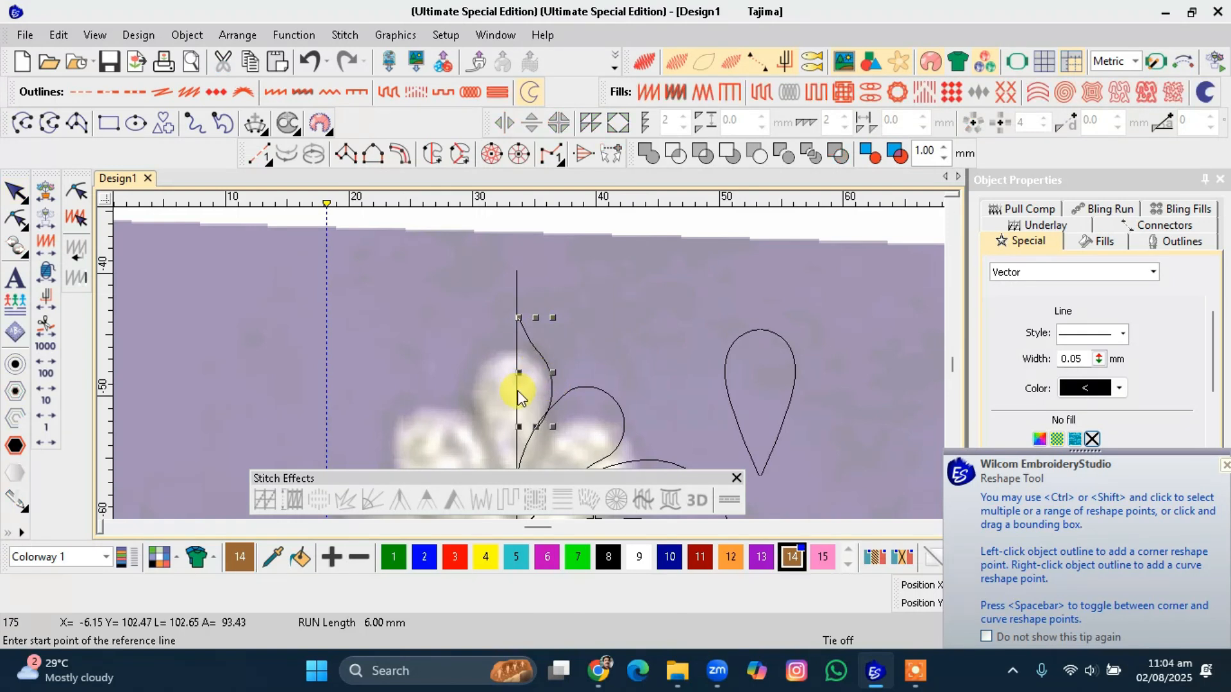
click(516, 393)
click(517, 447)
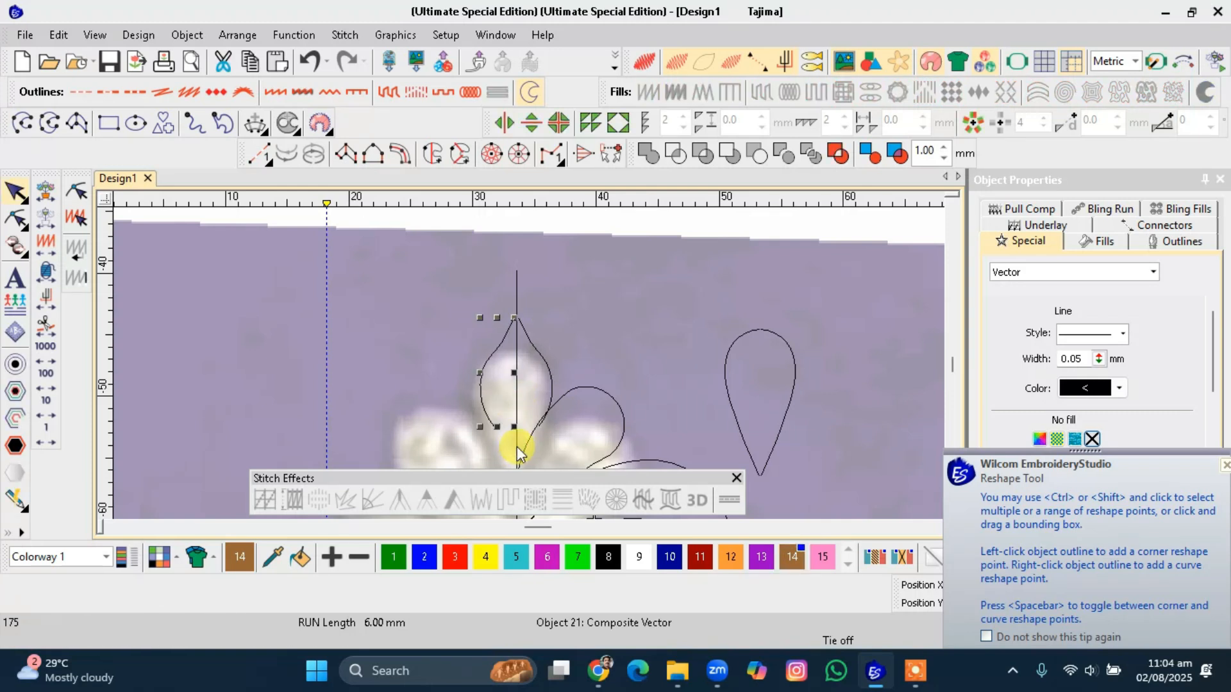
key(Escape)
scroll(517, 447, down, 1)
click(498, 308)
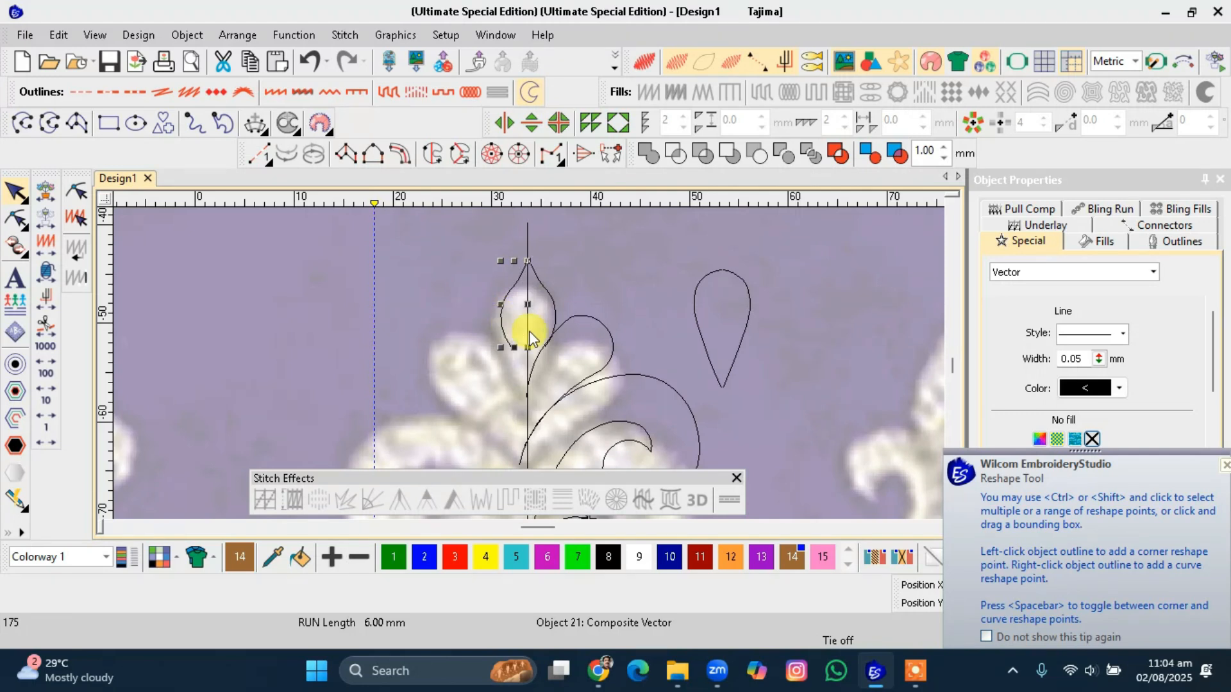
Move the spare teardrop slightly upward beside the motif.
scroll(532, 403, down, 2)
scroll(532, 404, down, 1)
click(607, 322)
drag(606, 321, 598, 286)
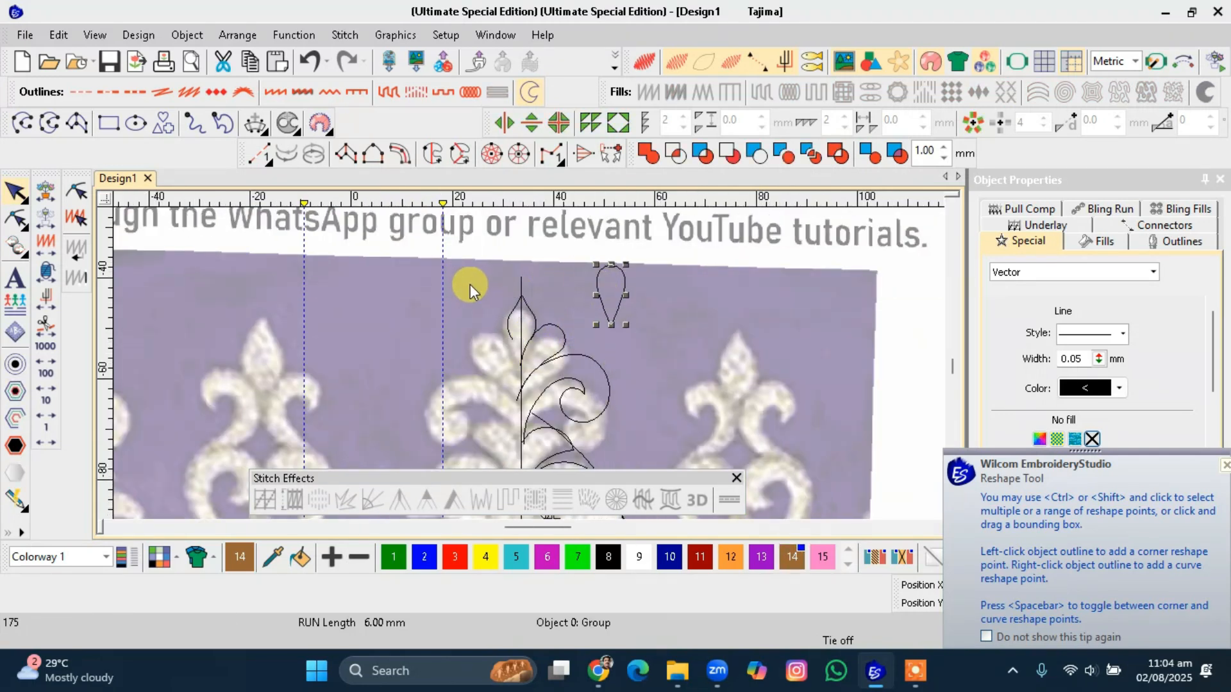
scroll(471, 284, up, 1)
scroll(566, 397, up, 2)
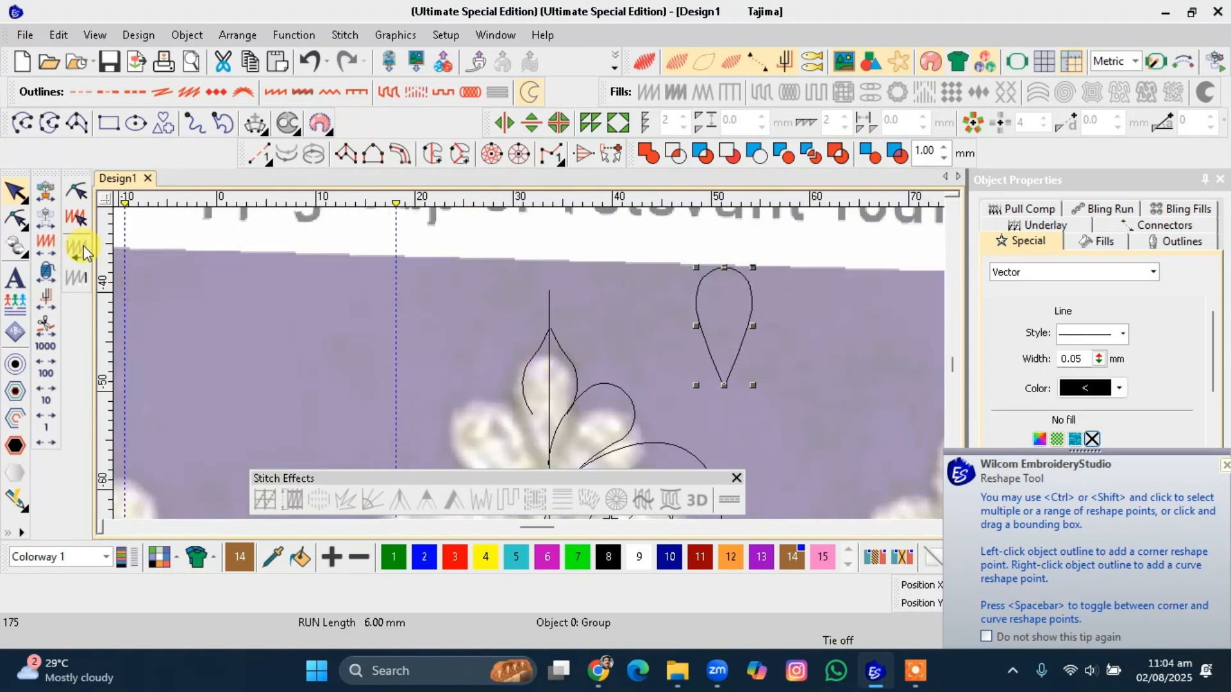
Draw a small circle about 2.9 mm across at the top of the centre line, then cut it away.
click(135, 123)
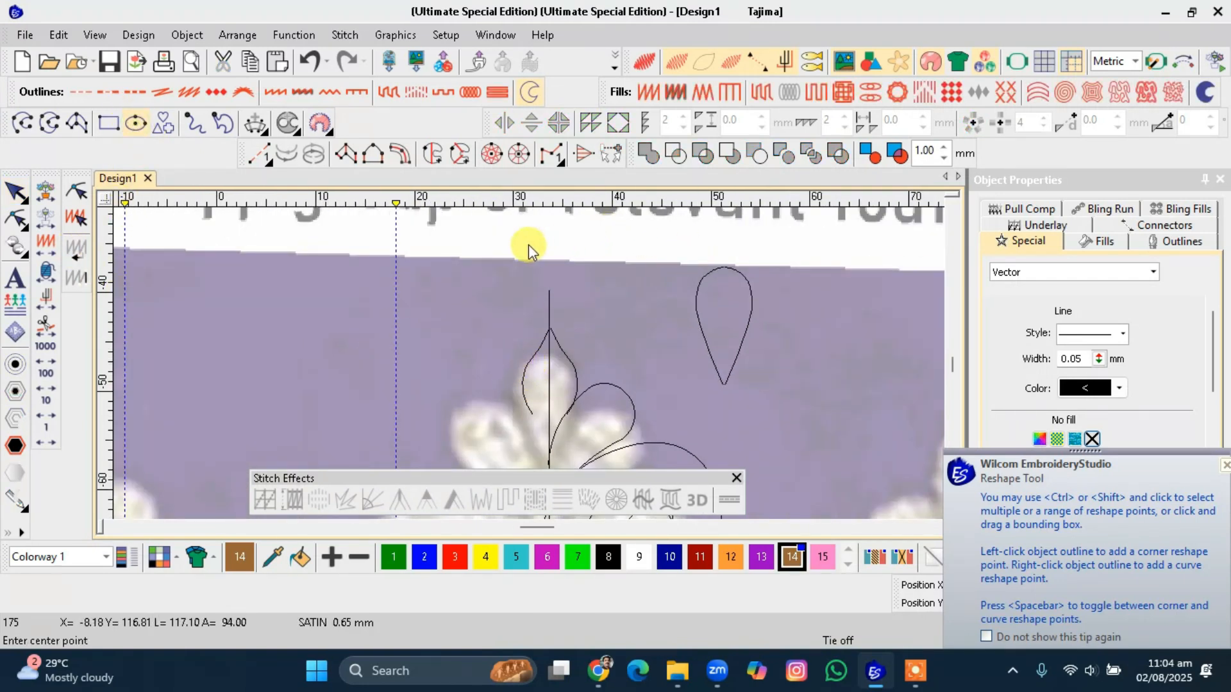
click(513, 331)
click(521, 345)
key(Return)
key(Escape)
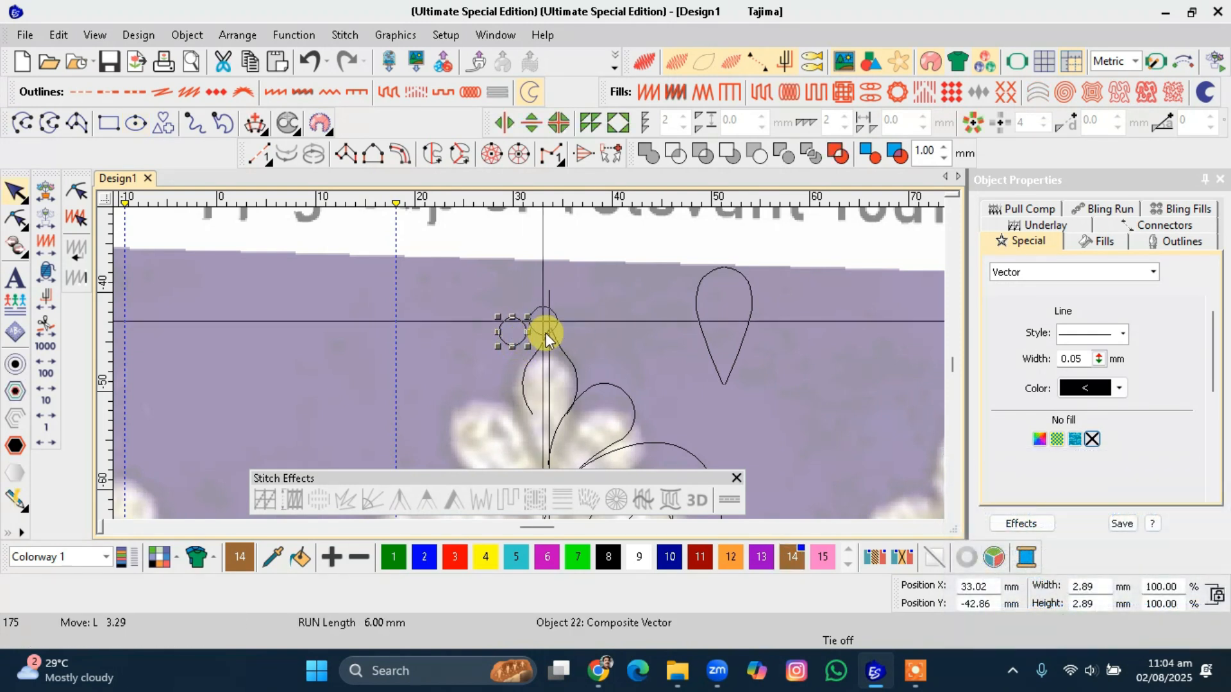
drag(553, 331, 553, 329)
click(600, 346)
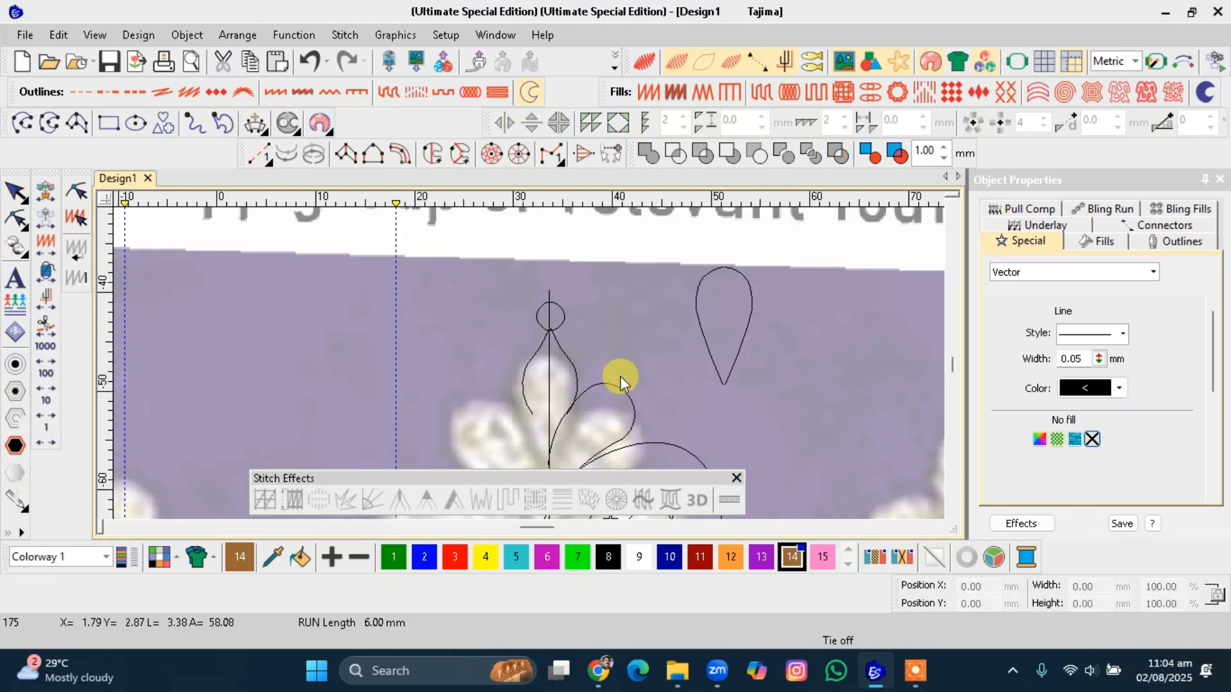
click(559, 325)
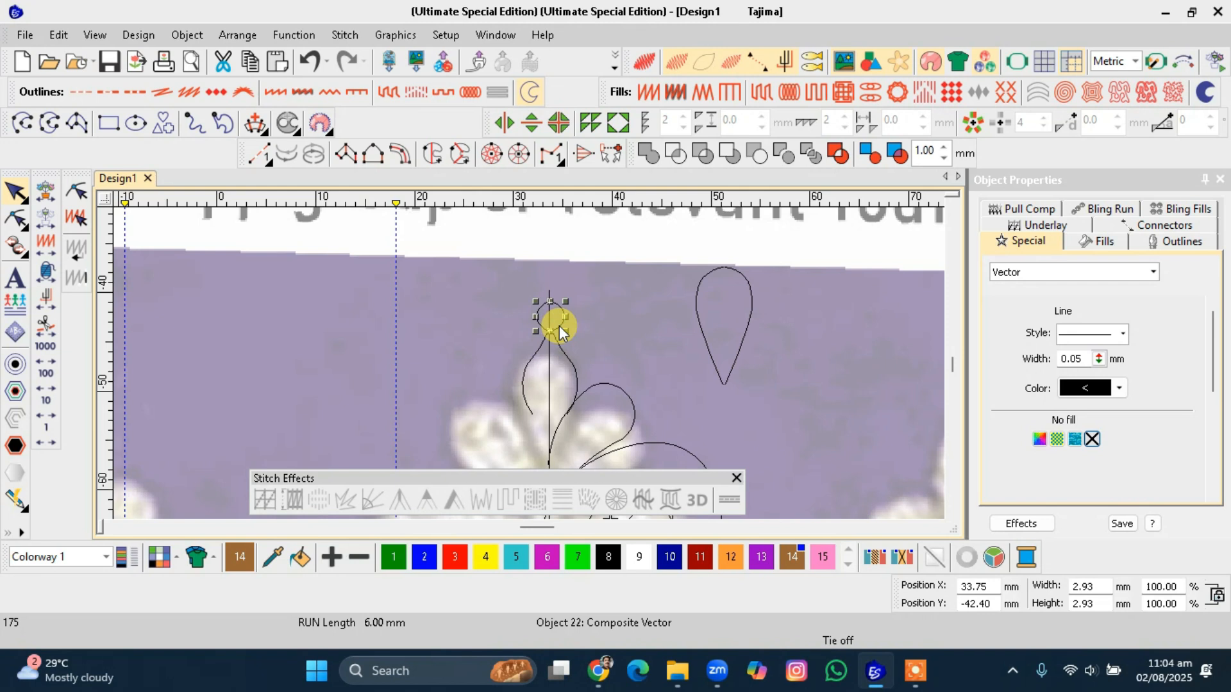
key(ctrl+x)
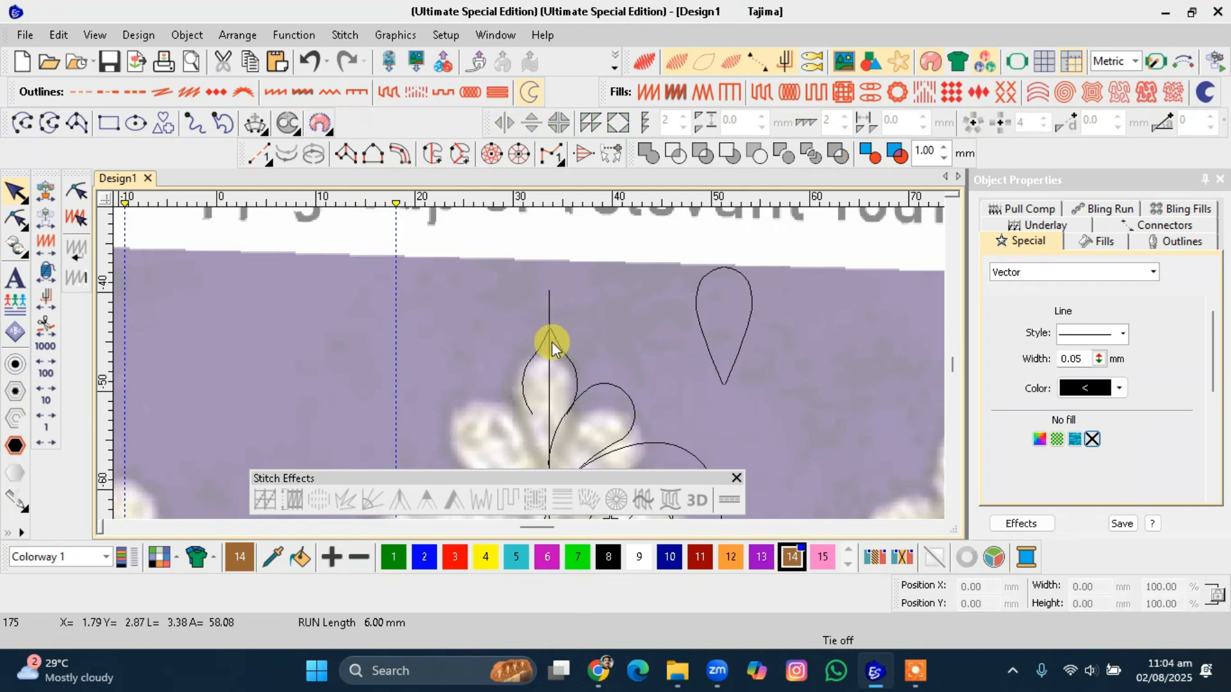
Move the spare teardrop further up, clear of the motif.
scroll(531, 367, down, 5)
drag(559, 327, 513, 293)
scroll(530, 378, up, 1)
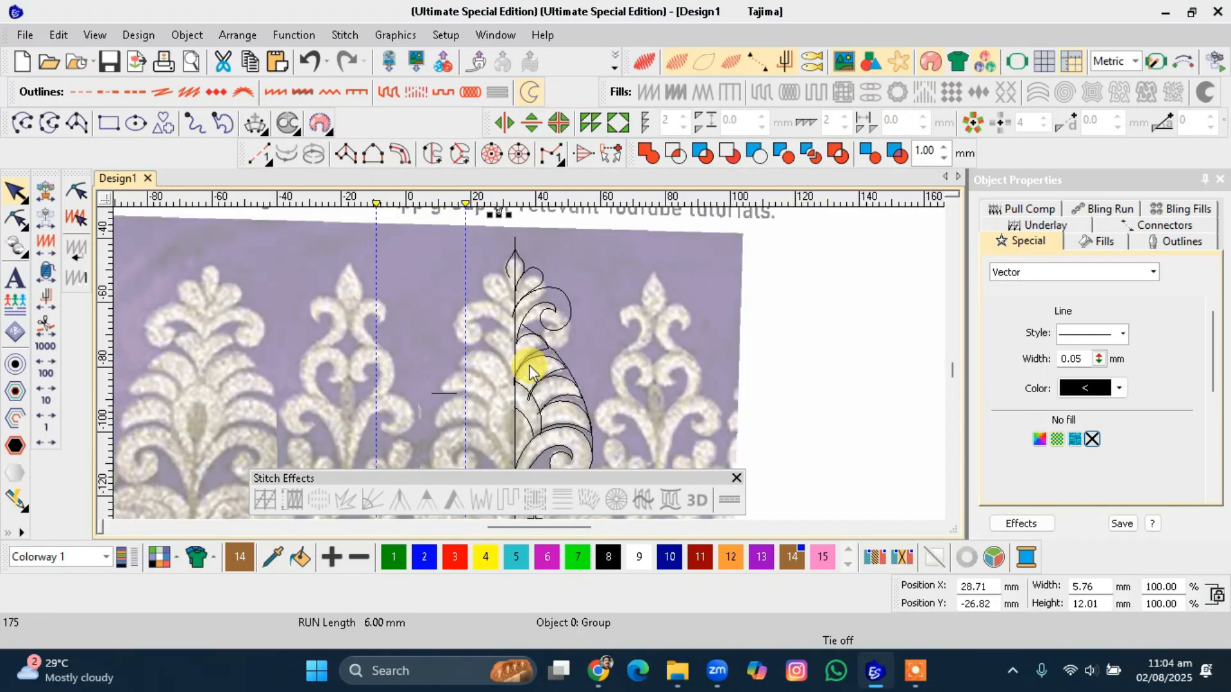
scroll(529, 375, down, 1)
scroll(530, 366, up, 1)
scroll(529, 359, down, 1)
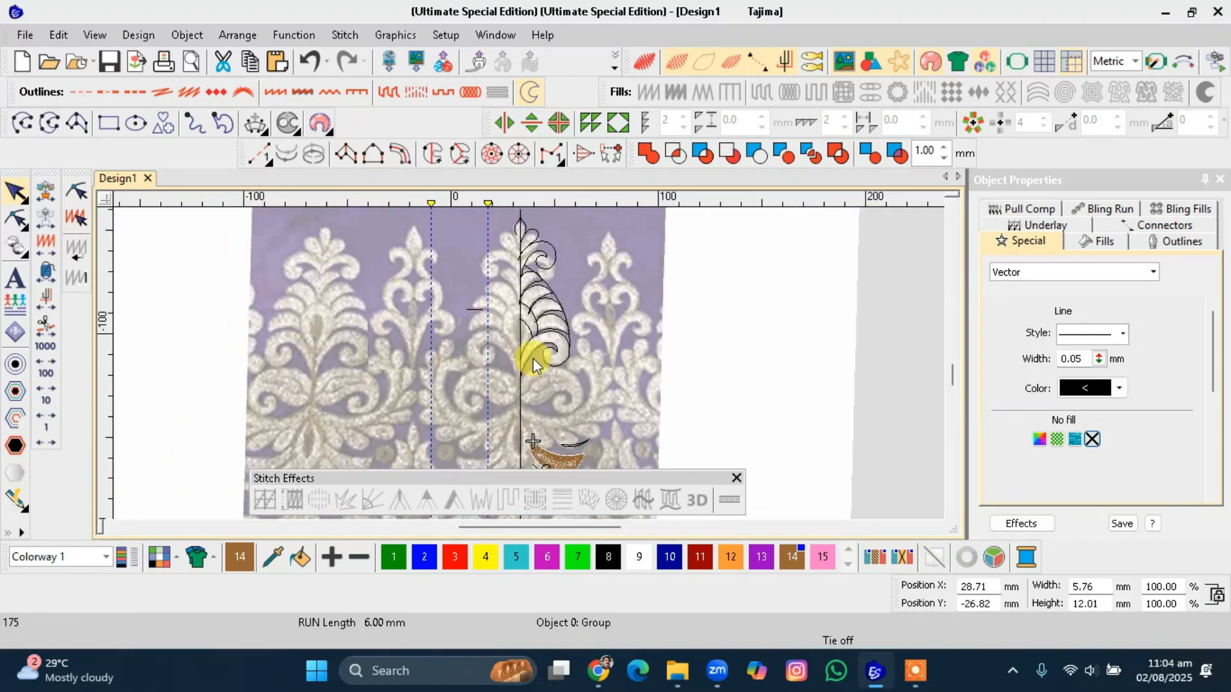
Select all shapes on the right half of the motif and mirror a copy about the vertical centre line.
click(595, 220)
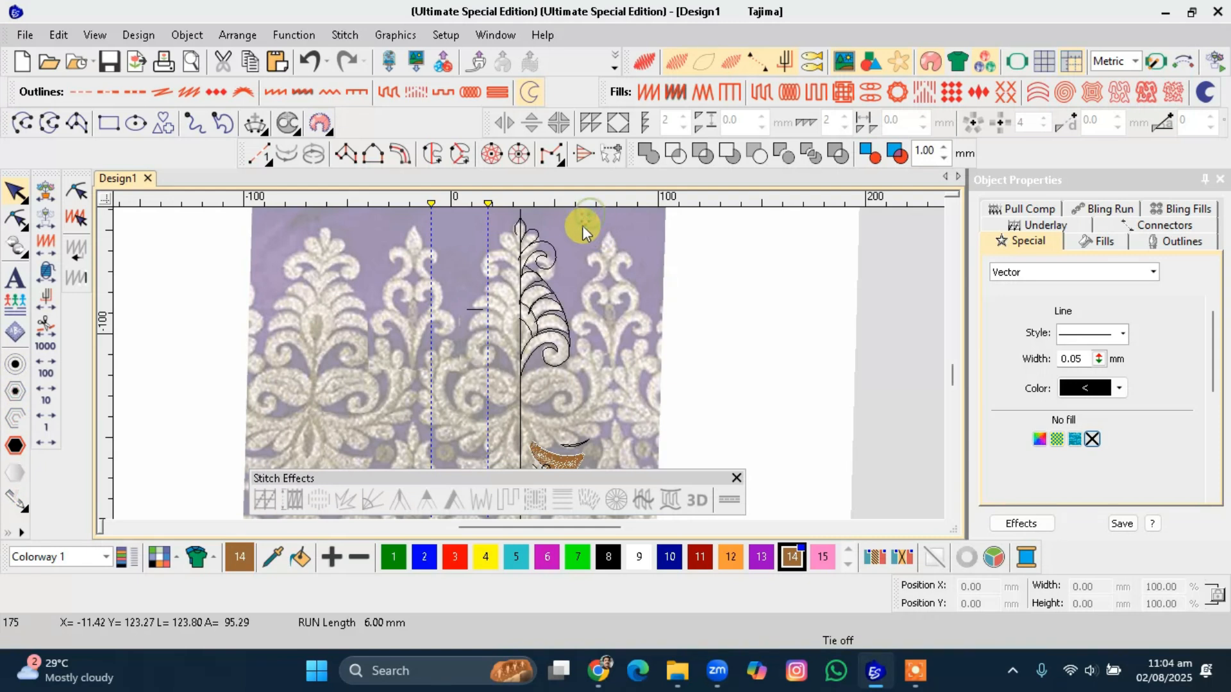
drag(579, 226, 512, 386)
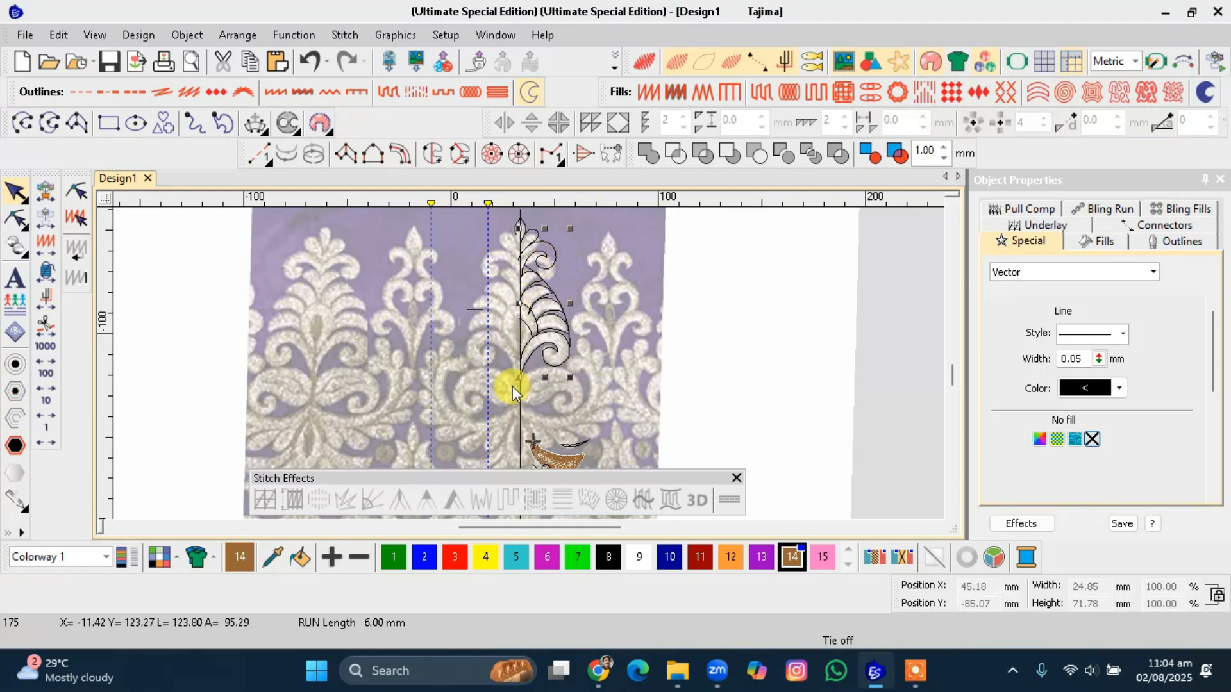
key(9)
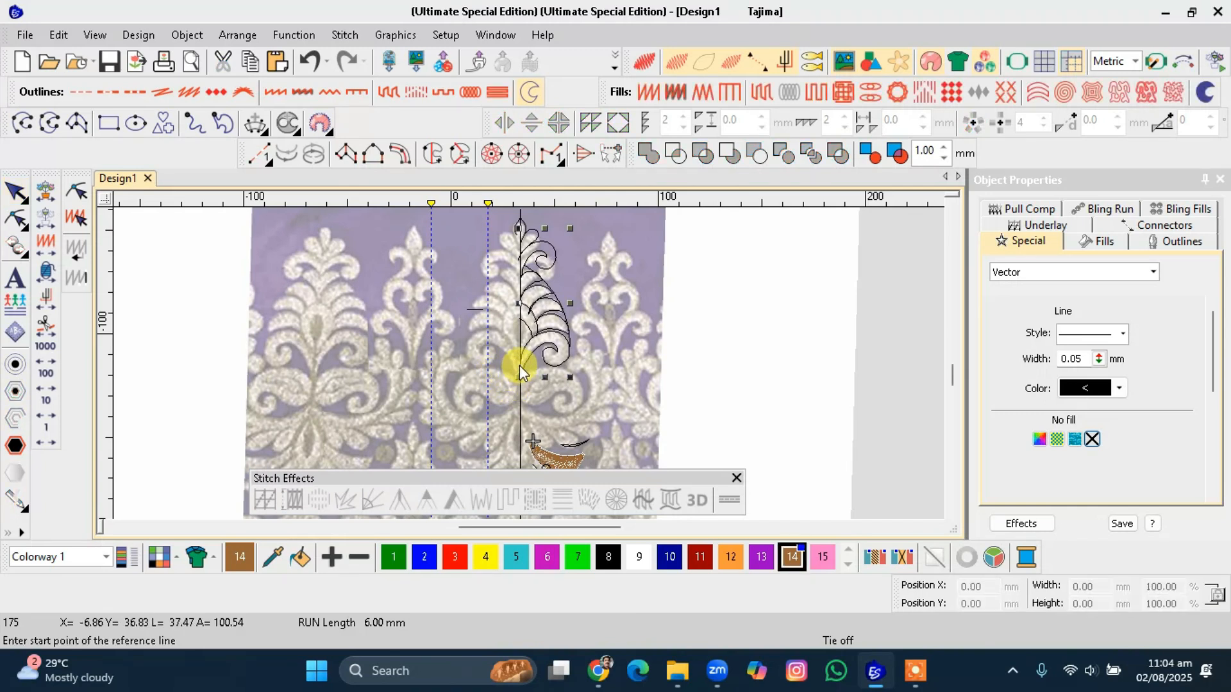
click(519, 364)
click(520, 386)
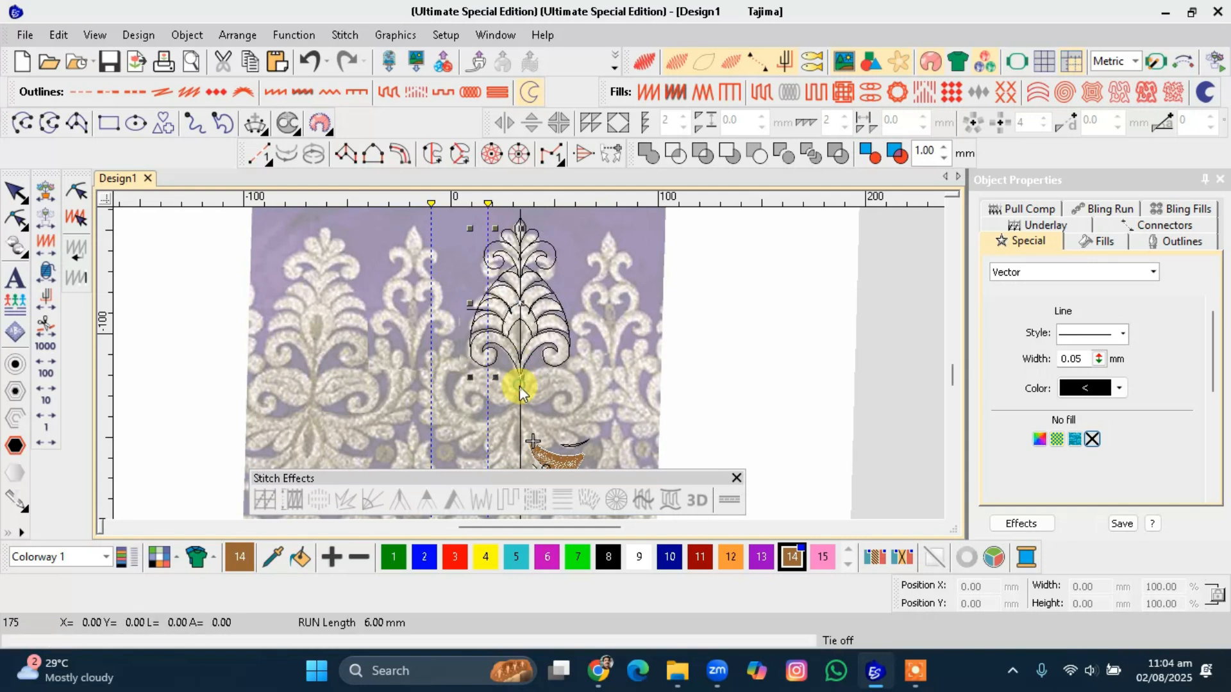
Hide the background artwork to view the digitized outlines on their own.
scroll(516, 382, up, 1)
scroll(529, 364, up, 1)
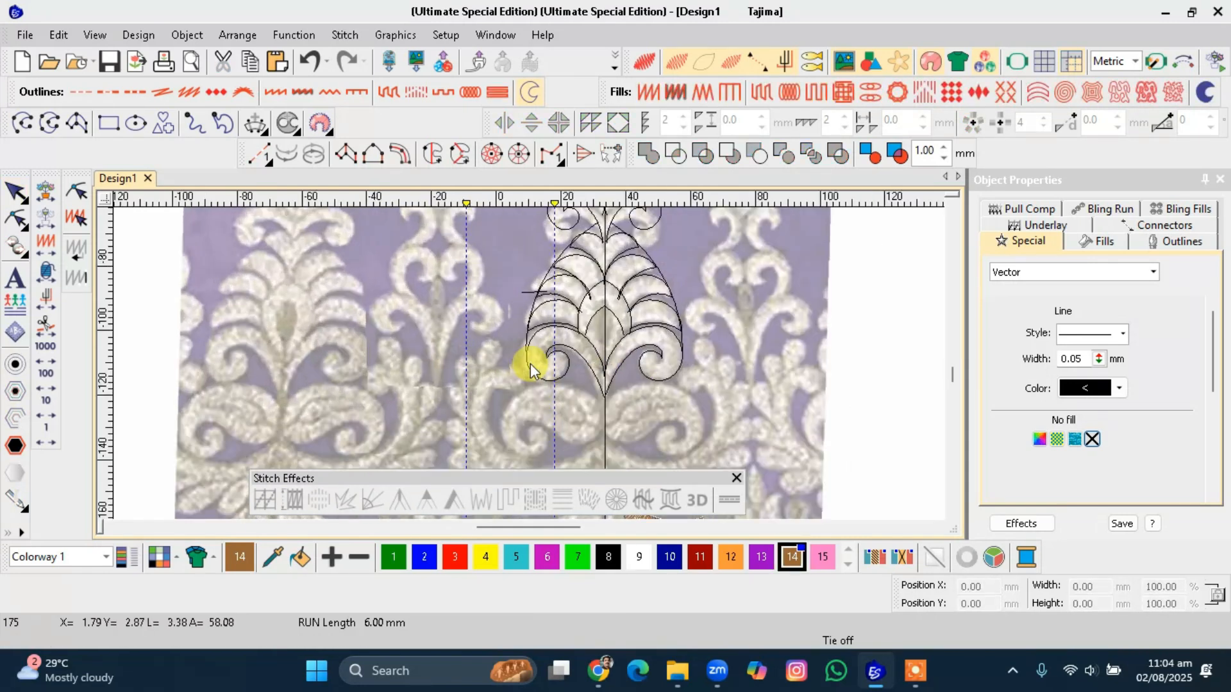
scroll(529, 363, up, 1)
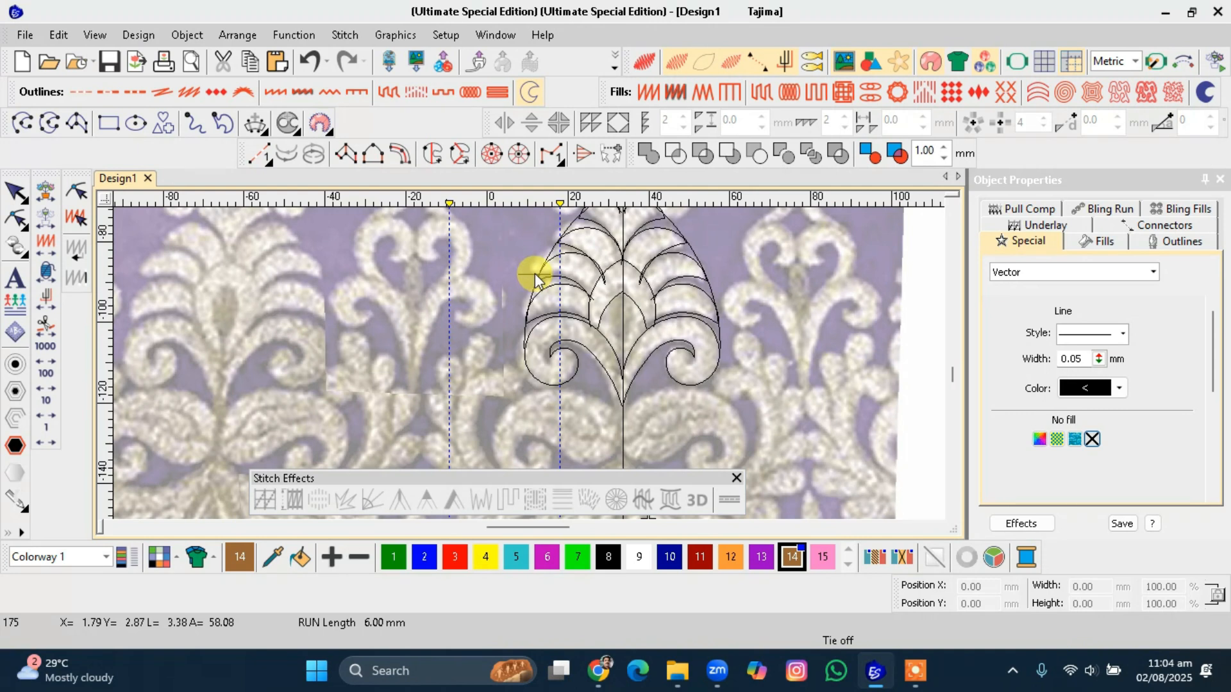
key(d)
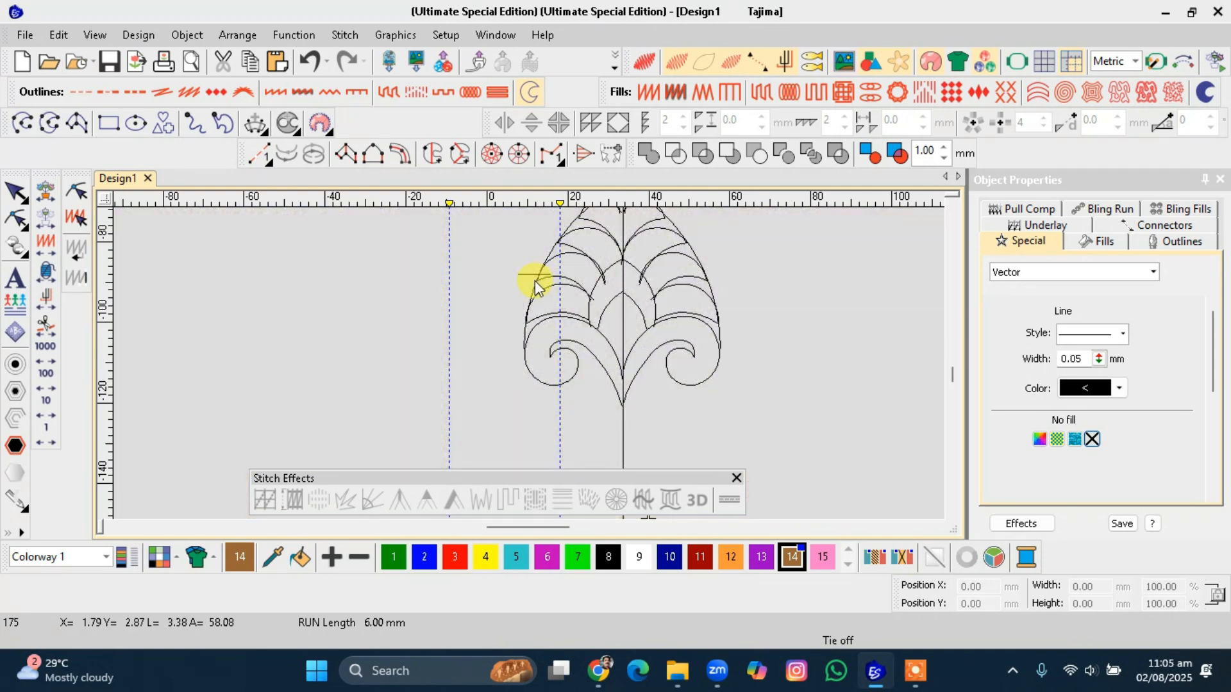
scroll(541, 280, down, 3)
scroll(530, 363, up, 2)
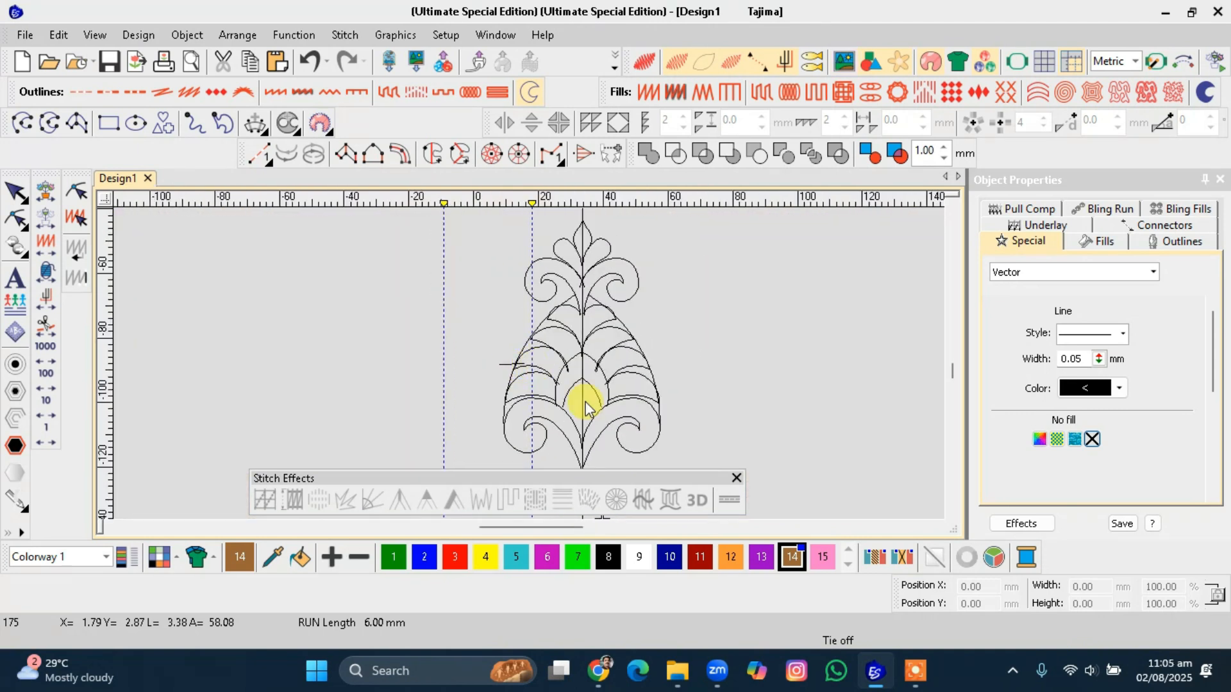
Select the lower right scroll shape and convert it to a Complex Turning fill, setting its entry point.
click(768, 332)
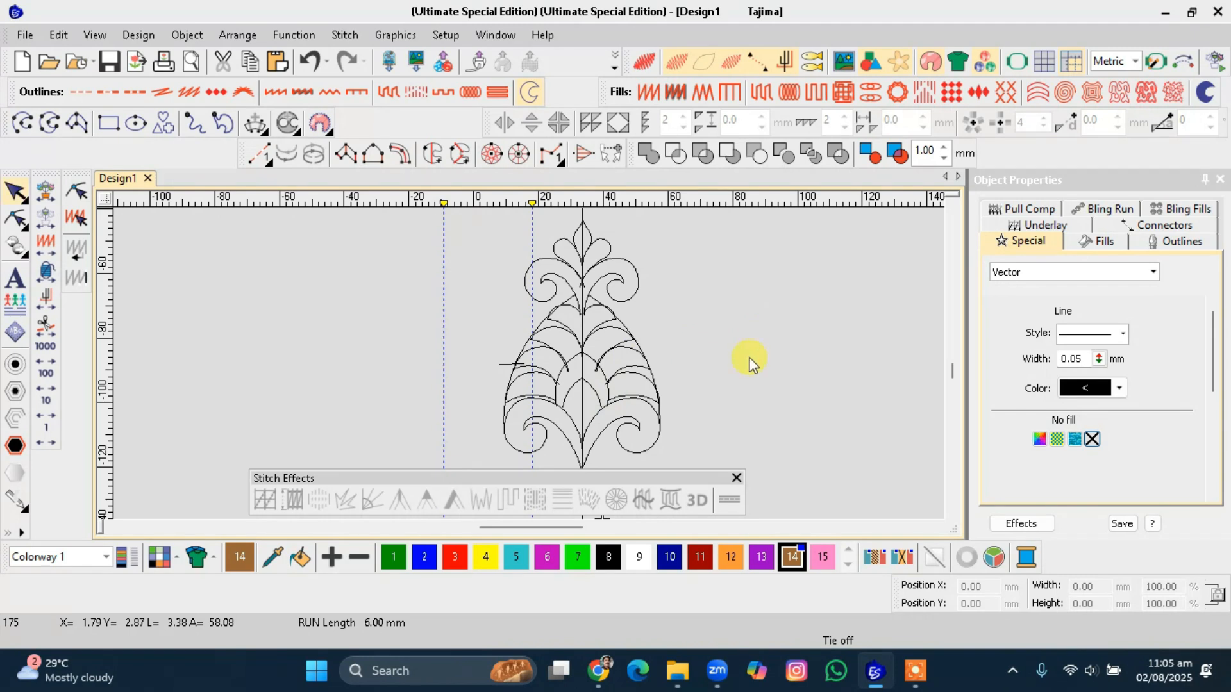
scroll(529, 367, up, 2)
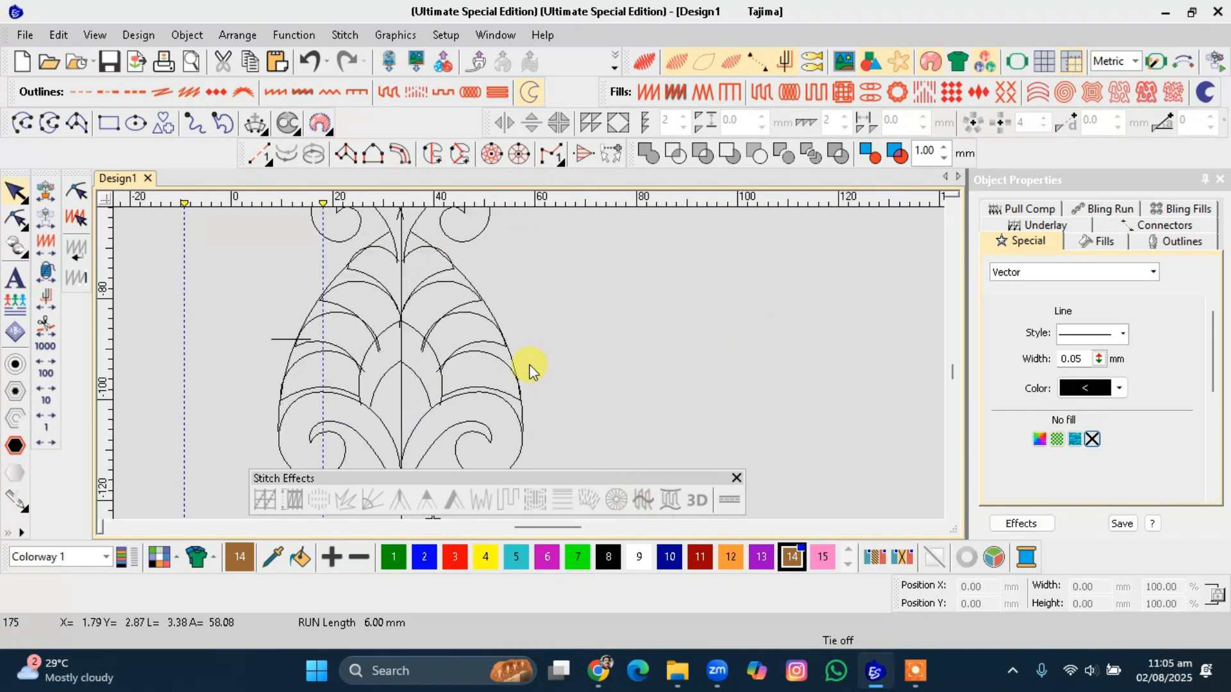
click(506, 407)
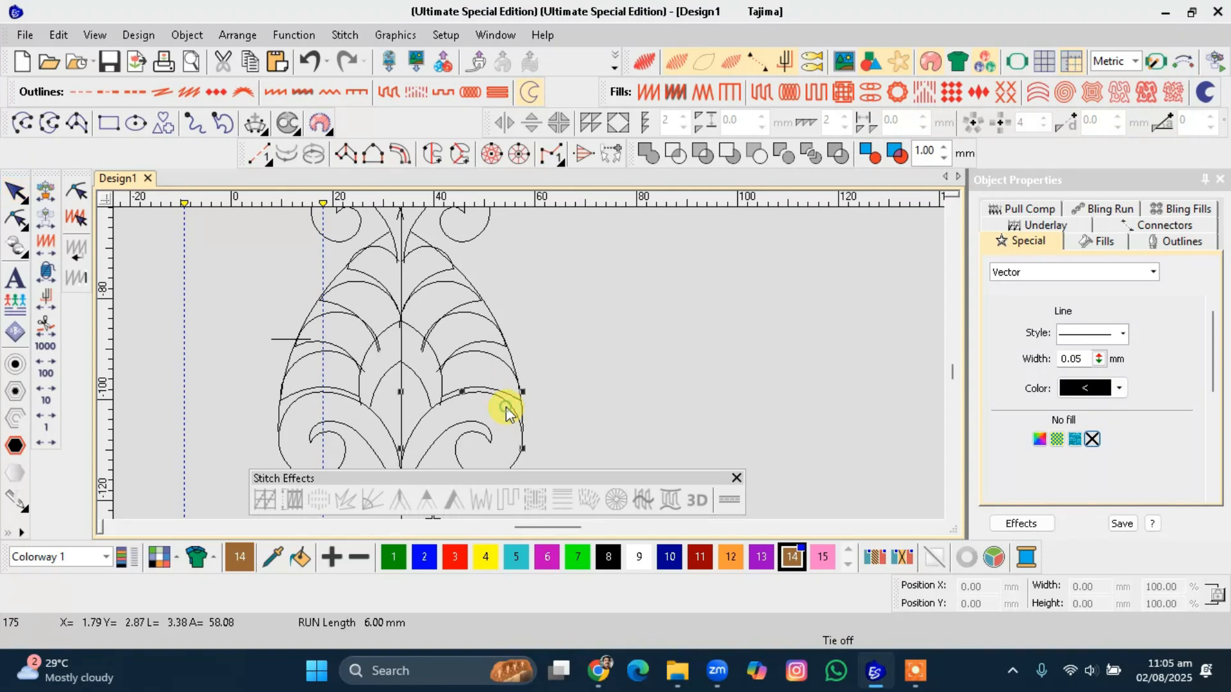
scroll(506, 405, down, 1)
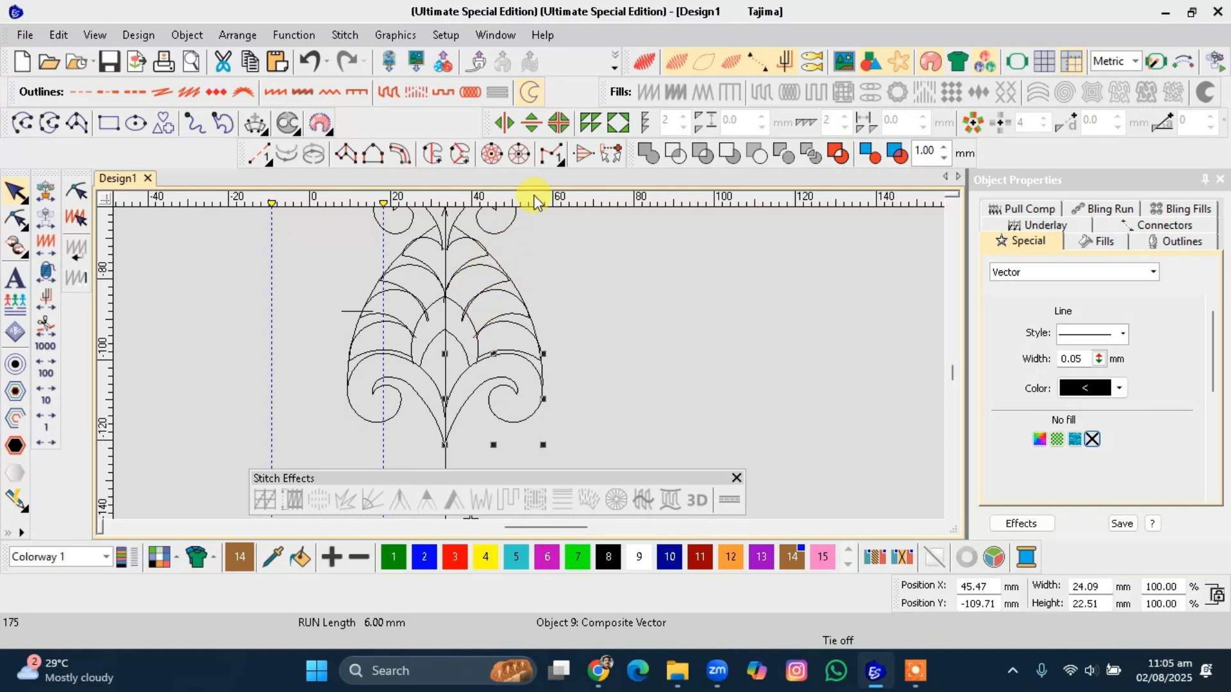
click(468, 163)
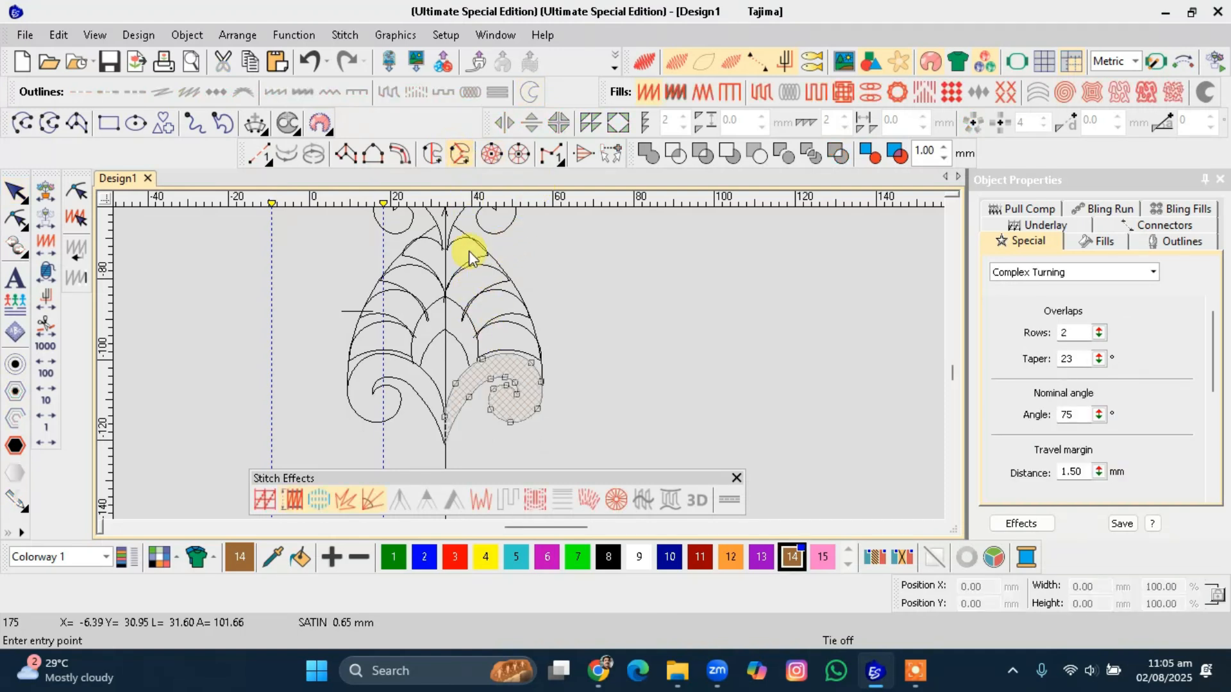
click(449, 388)
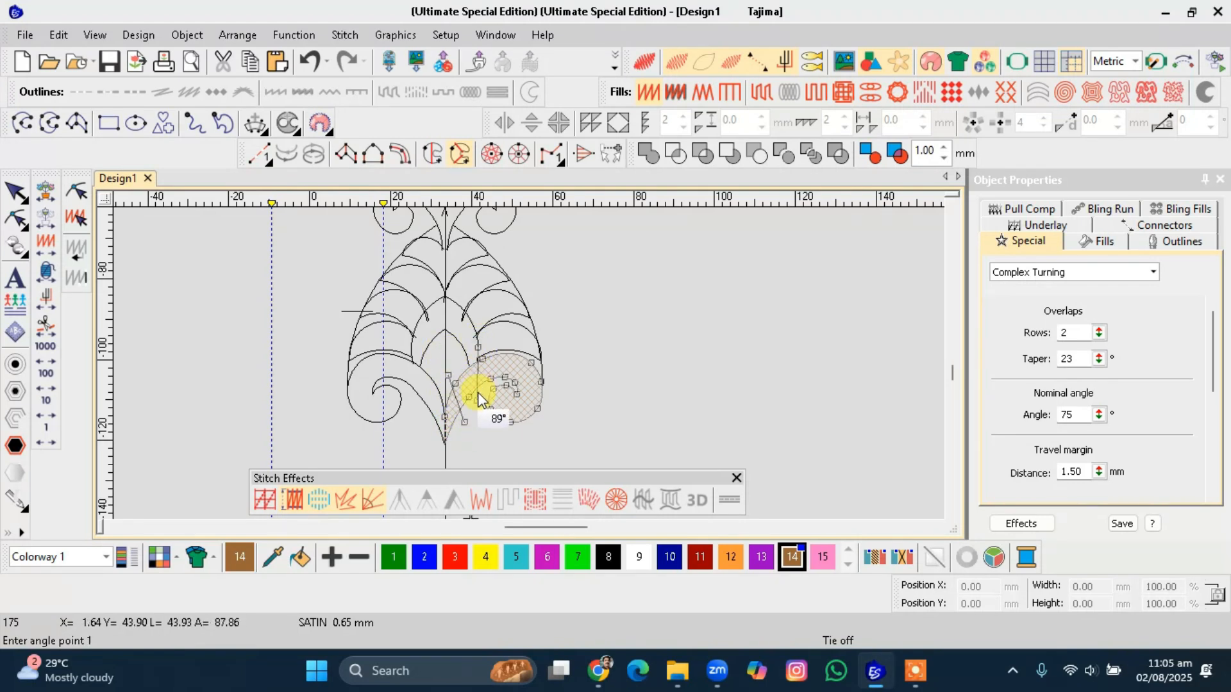
Place stitch angle lines across the curl of the scroll shape.
scroll(480, 367, up, 3)
click(543, 377)
click(584, 298)
click(568, 390)
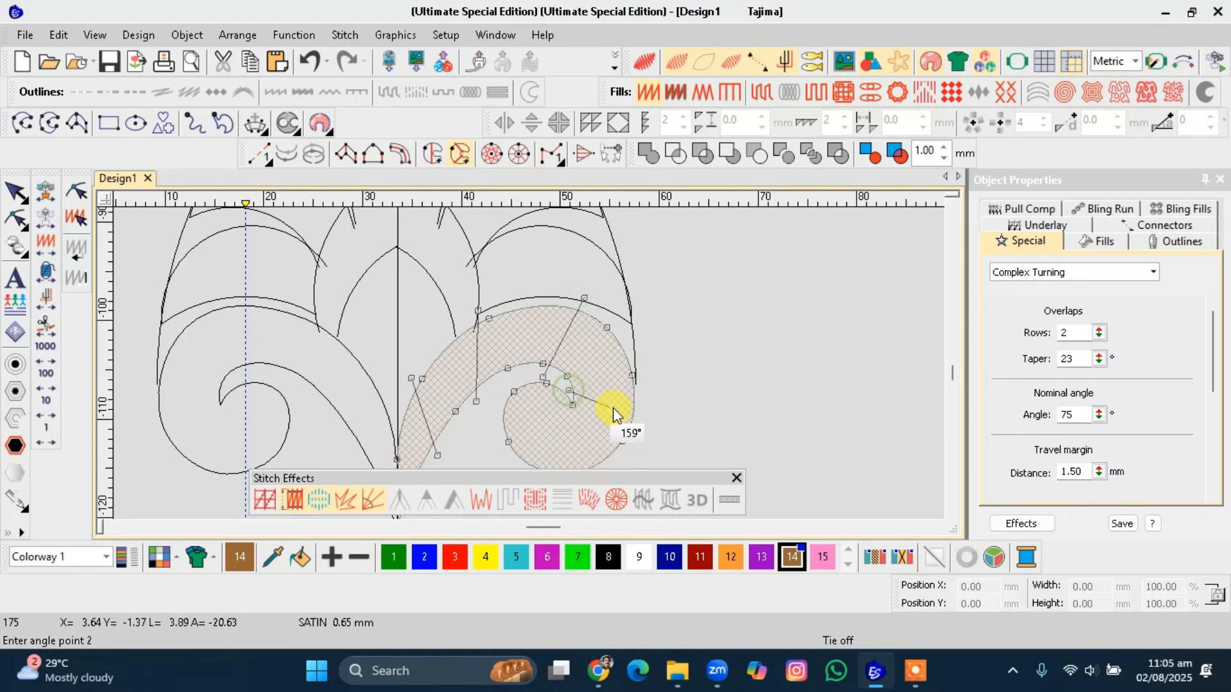
click(643, 426)
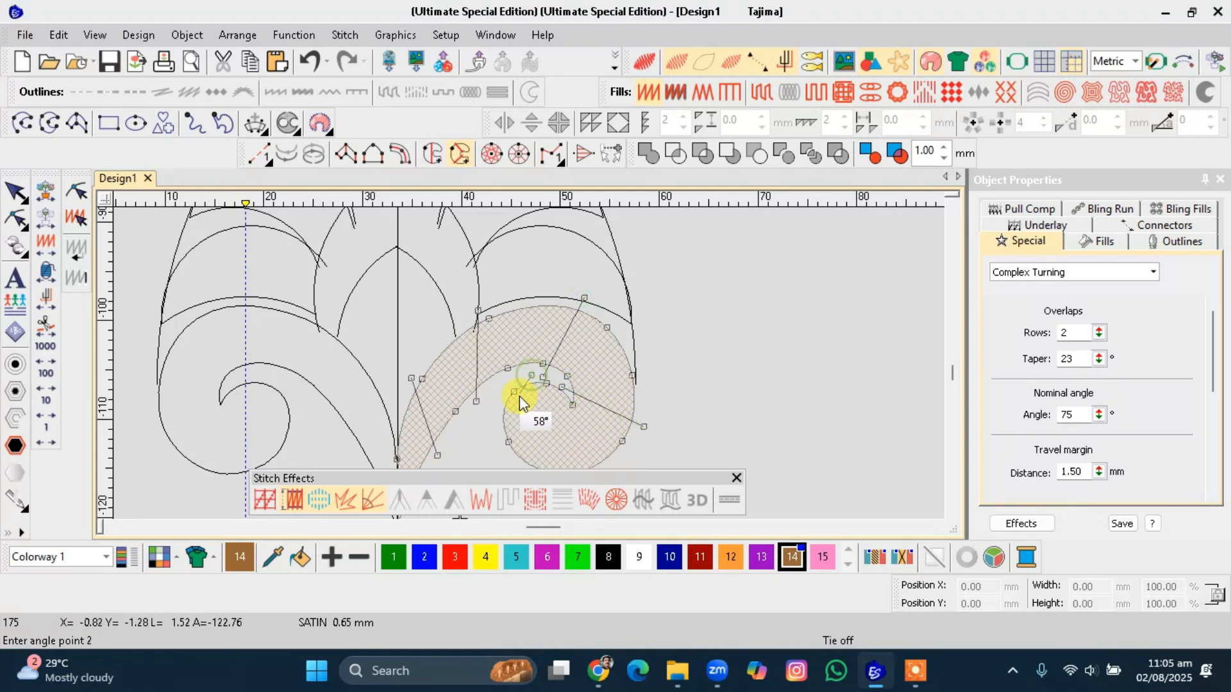
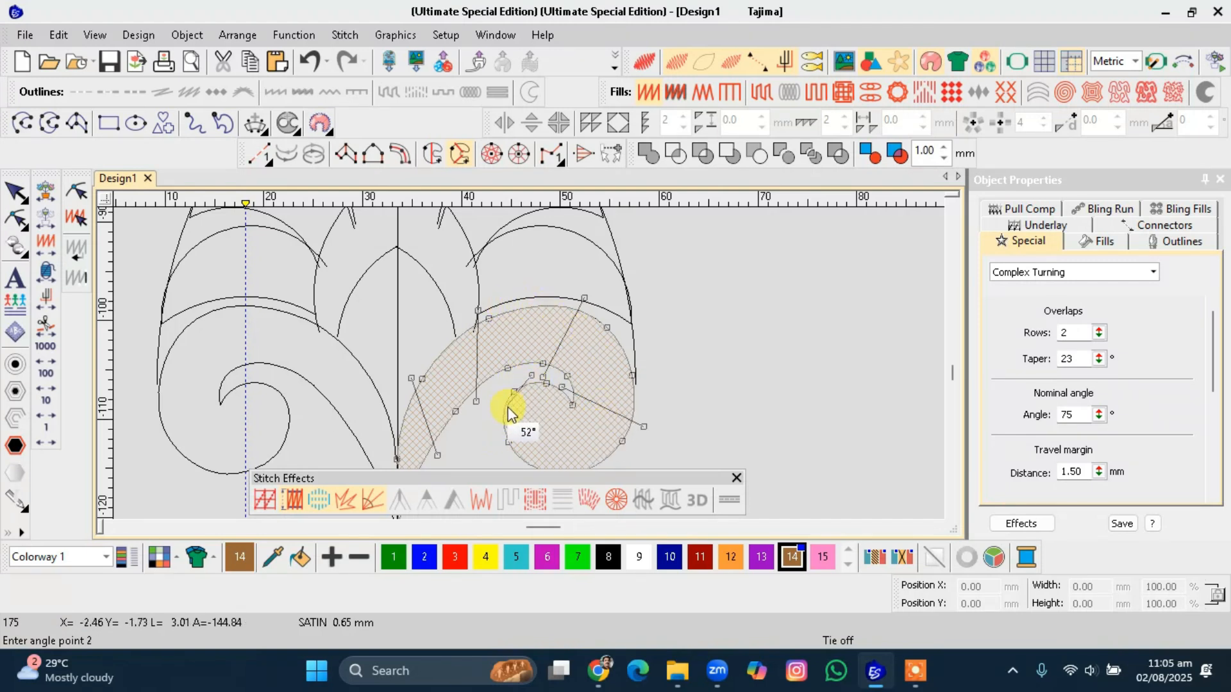
Finish the scroll's angle lines and preview its generated turning stitches in TrueView.
click(487, 451)
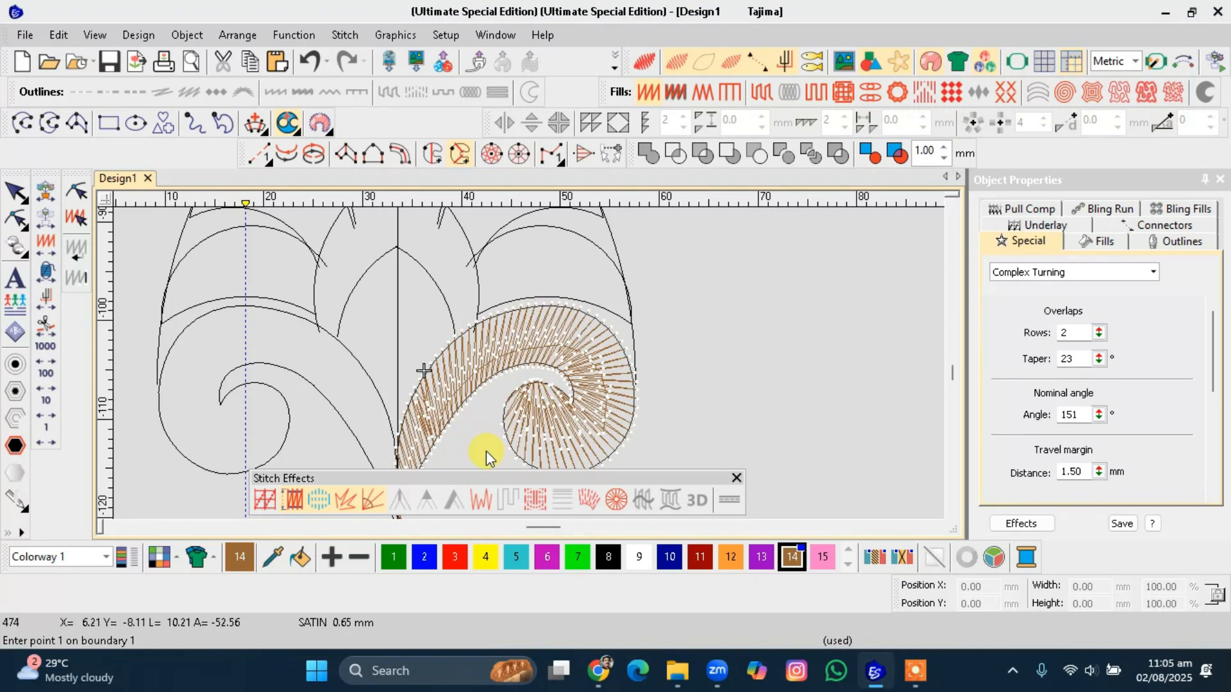
key(t)
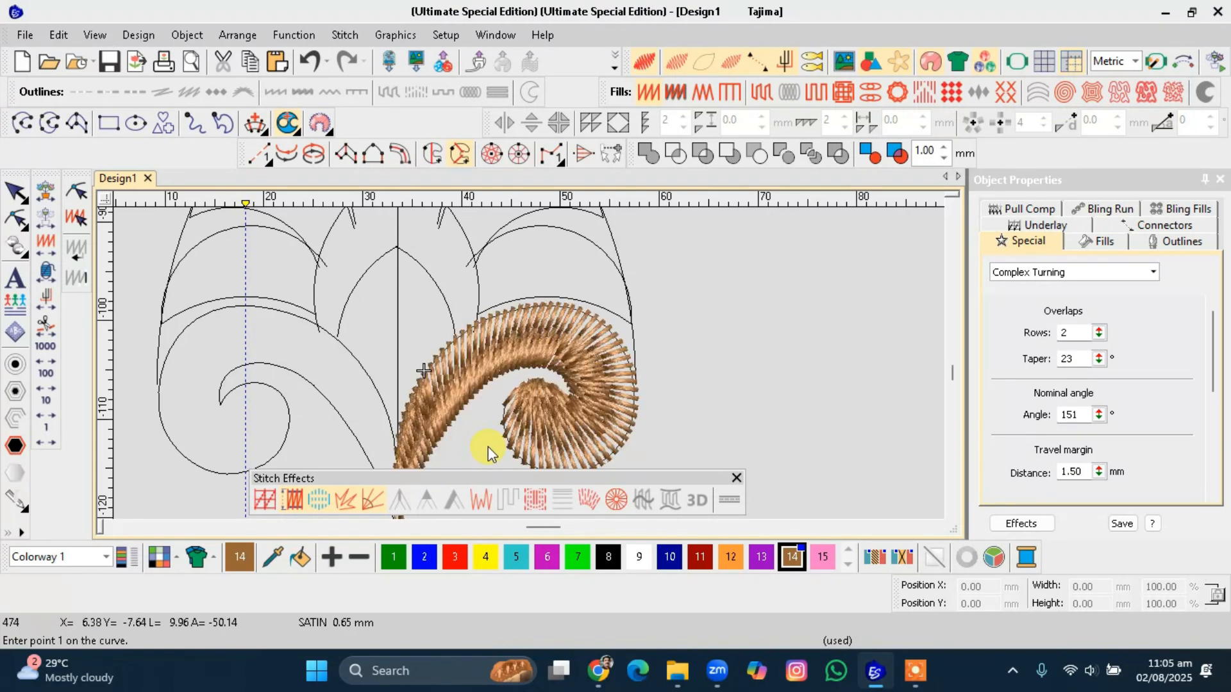
key(Escape)
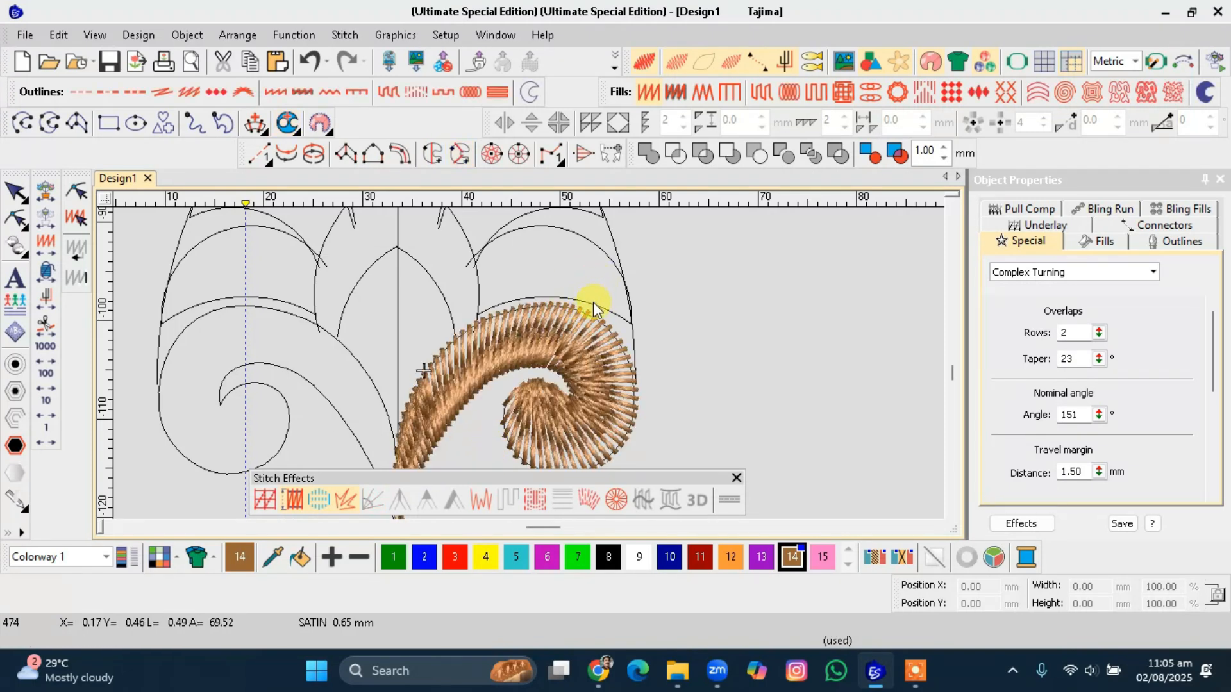
Convert the arched petal above the lower right scroll to Complex Turning with an entry point and angle line.
click(594, 302)
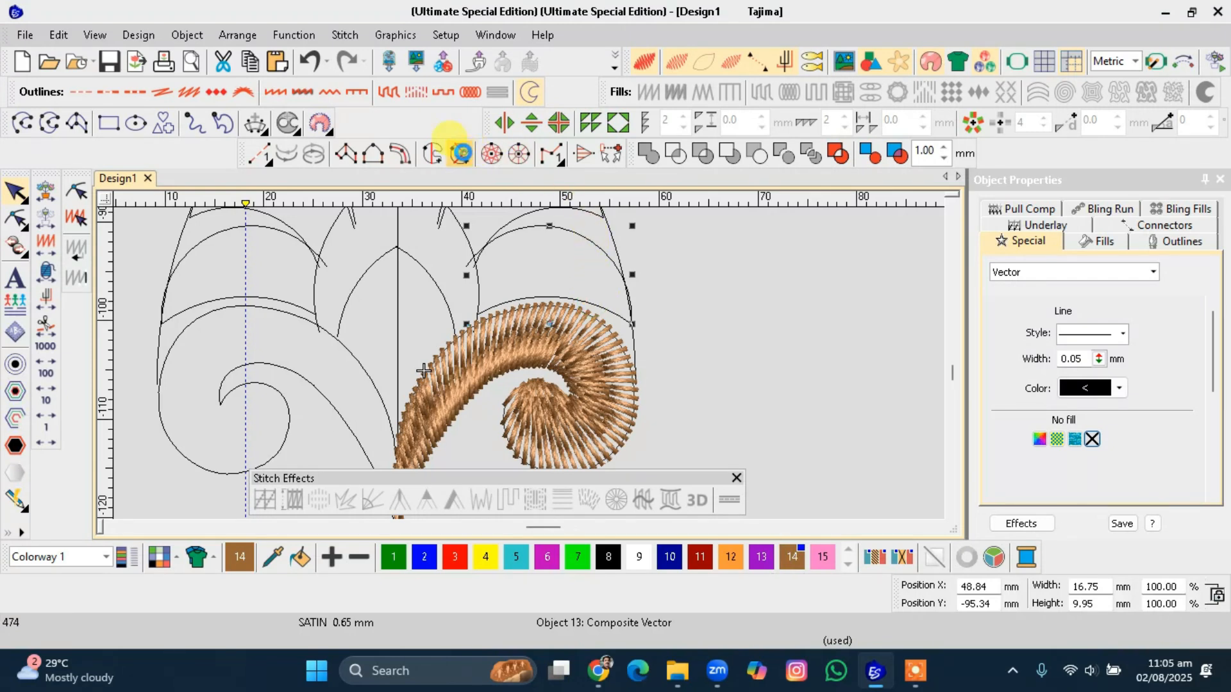
click(461, 153)
click(474, 306)
click(509, 296)
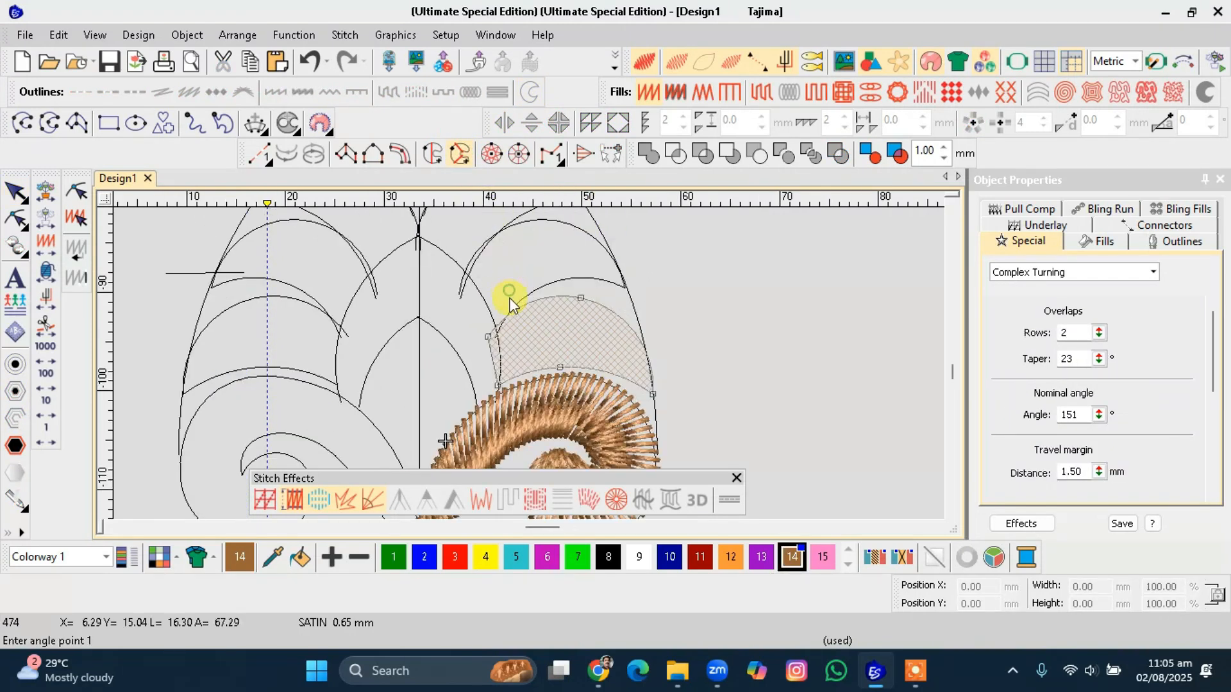
click(513, 299)
click(588, 384)
click(637, 309)
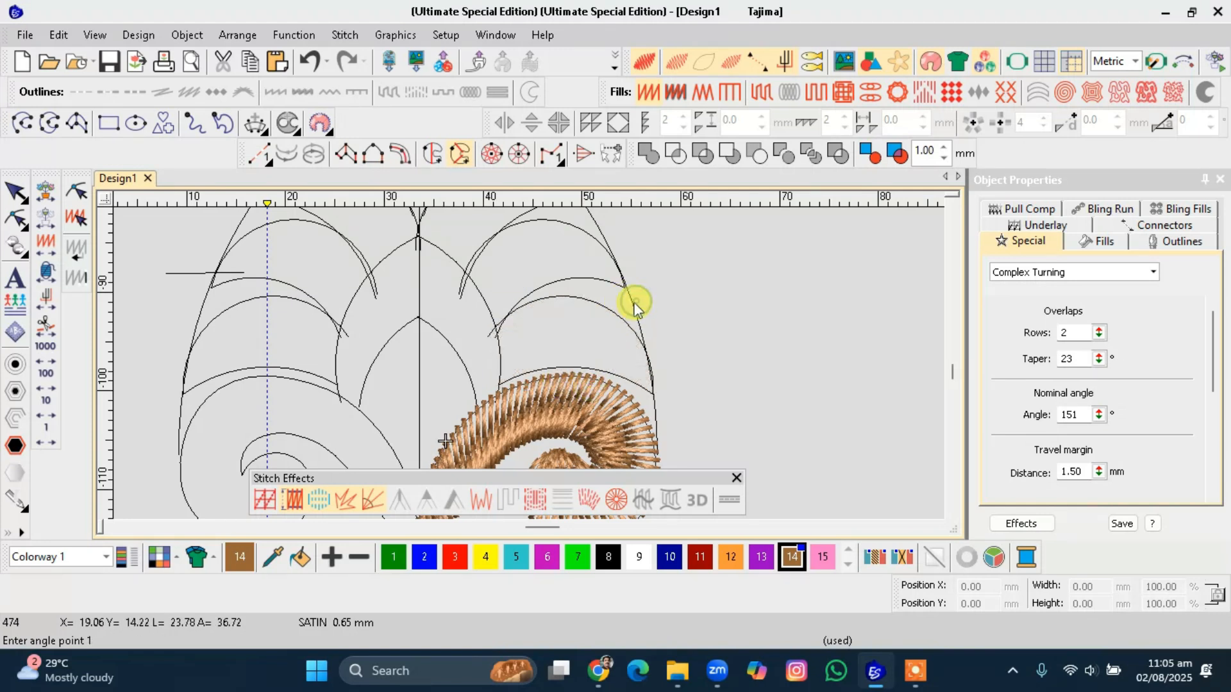
click(583, 278)
Convert the next arched petal up to Complex Turning, setting its entry point and angle lines.
click(460, 154)
click(460, 289)
click(462, 290)
click(463, 247)
click(521, 320)
click(582, 219)
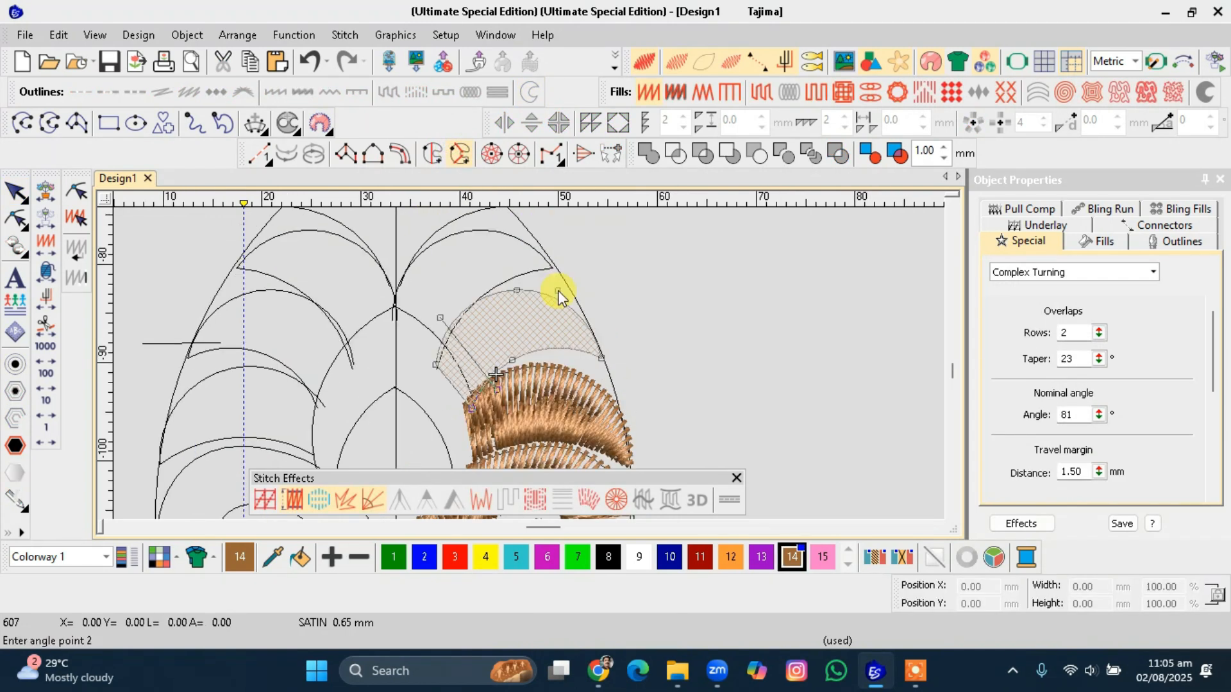
click(540, 407)
key(Return)
key(Escape)
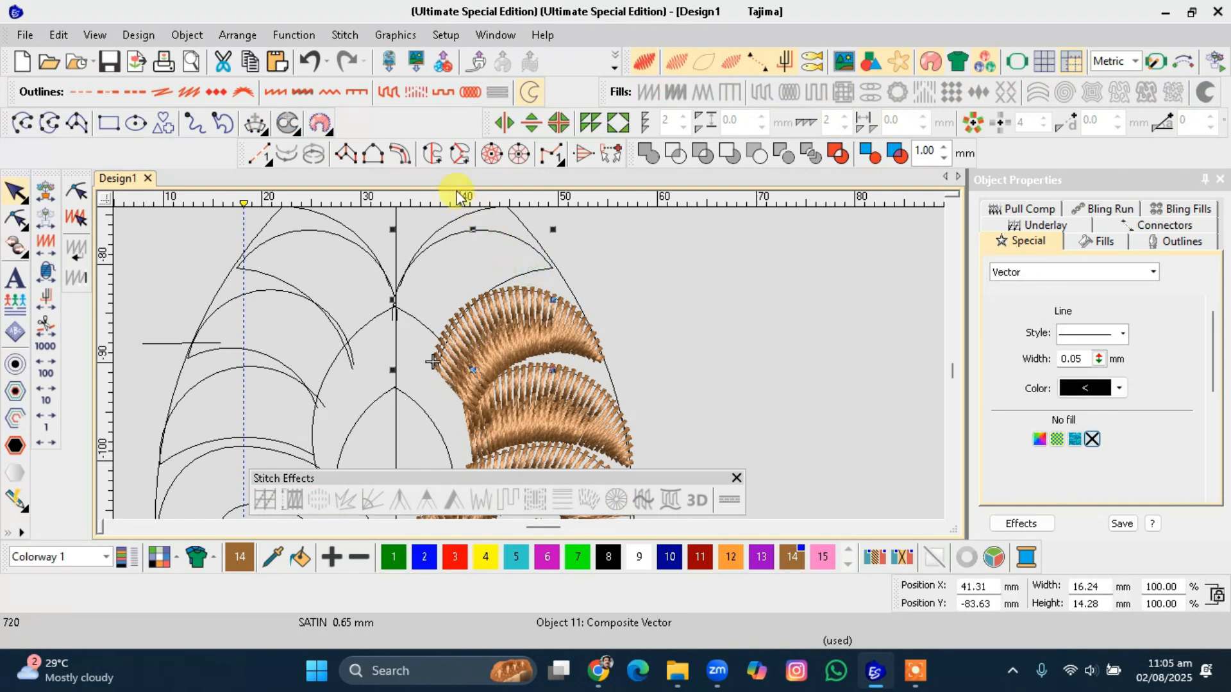
Digitize the petal beside the centre line as Complex Turning with its entry point and angle line.
click(453, 152)
click(430, 286)
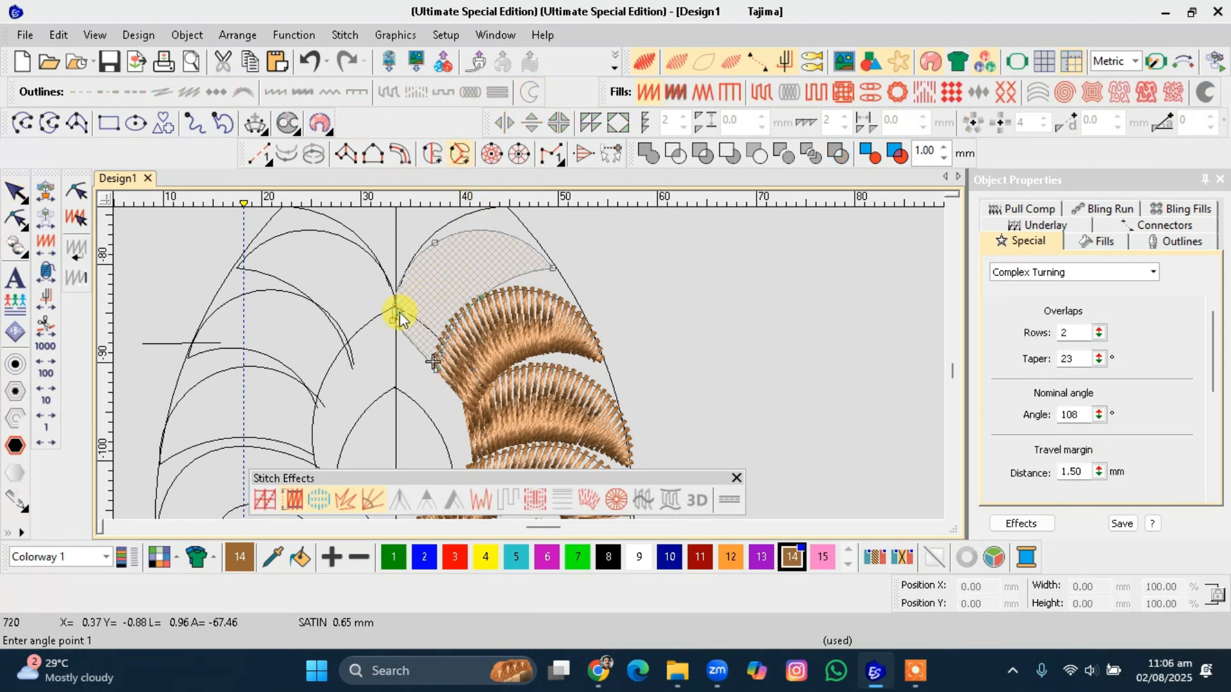
click(477, 366)
click(506, 218)
click(531, 376)
key(Return)
key(Escape)
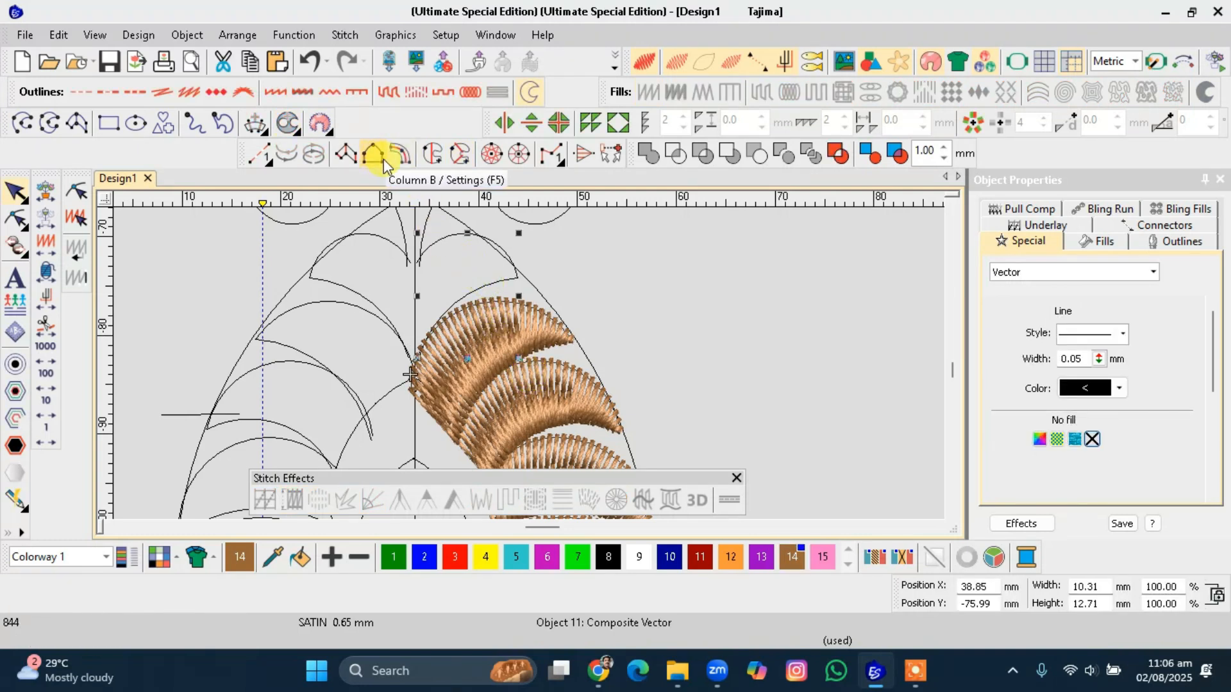
Convert the topmost petal next to the centre line to Complex Turning with an angle line.
click(452, 157)
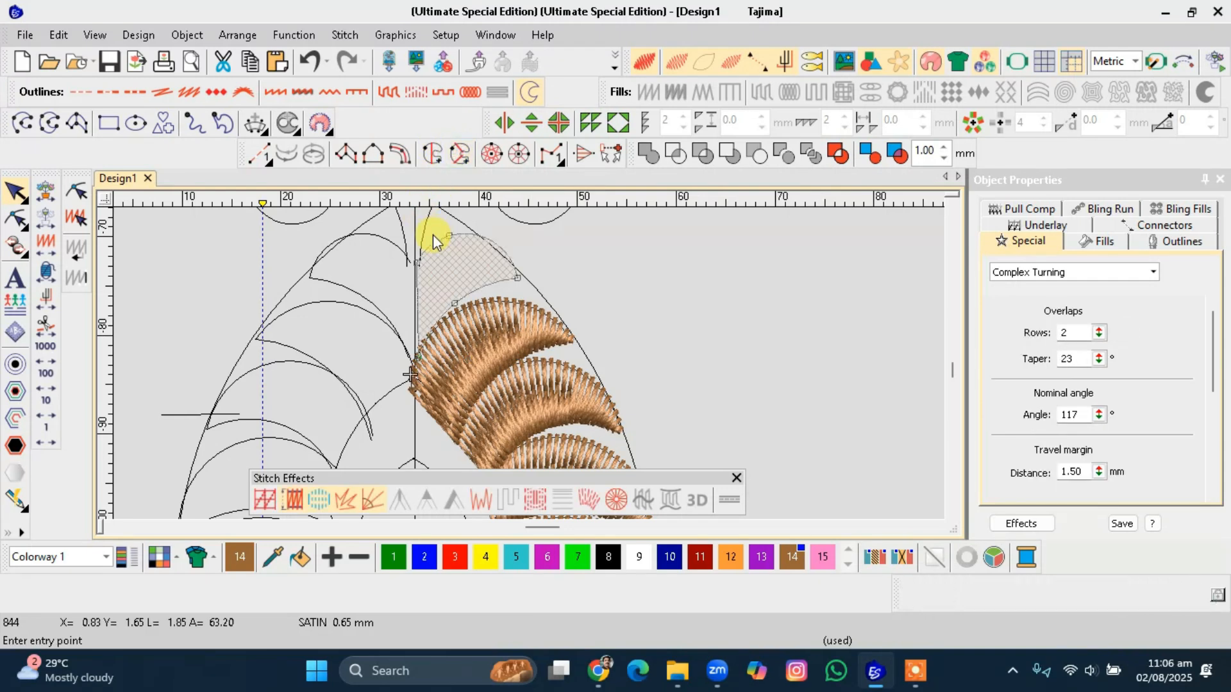
click(431, 237)
click(431, 241)
click(429, 232)
click(436, 336)
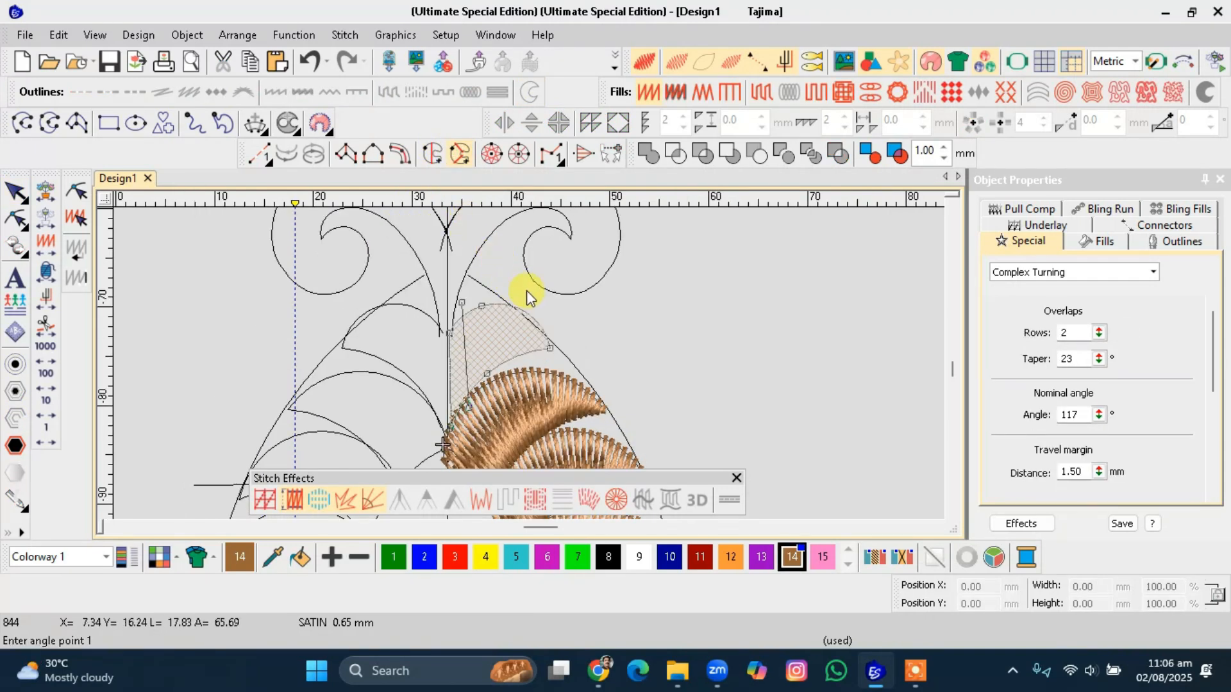
click(499, 379)
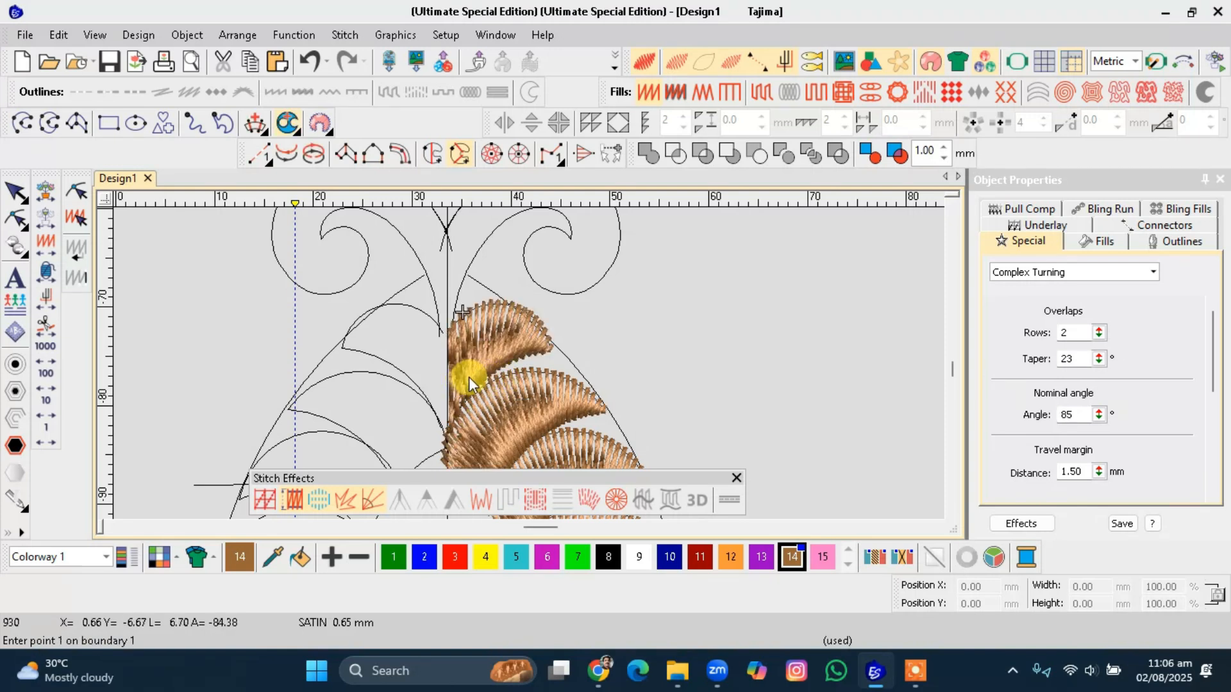
scroll(528, 363, down, 1)
scroll(528, 364, down, 1)
scroll(529, 363, up, 2)
key(Escape)
Convert the upper right curl shape to Complex Turning, placing angle lines around its spiral.
click(565, 347)
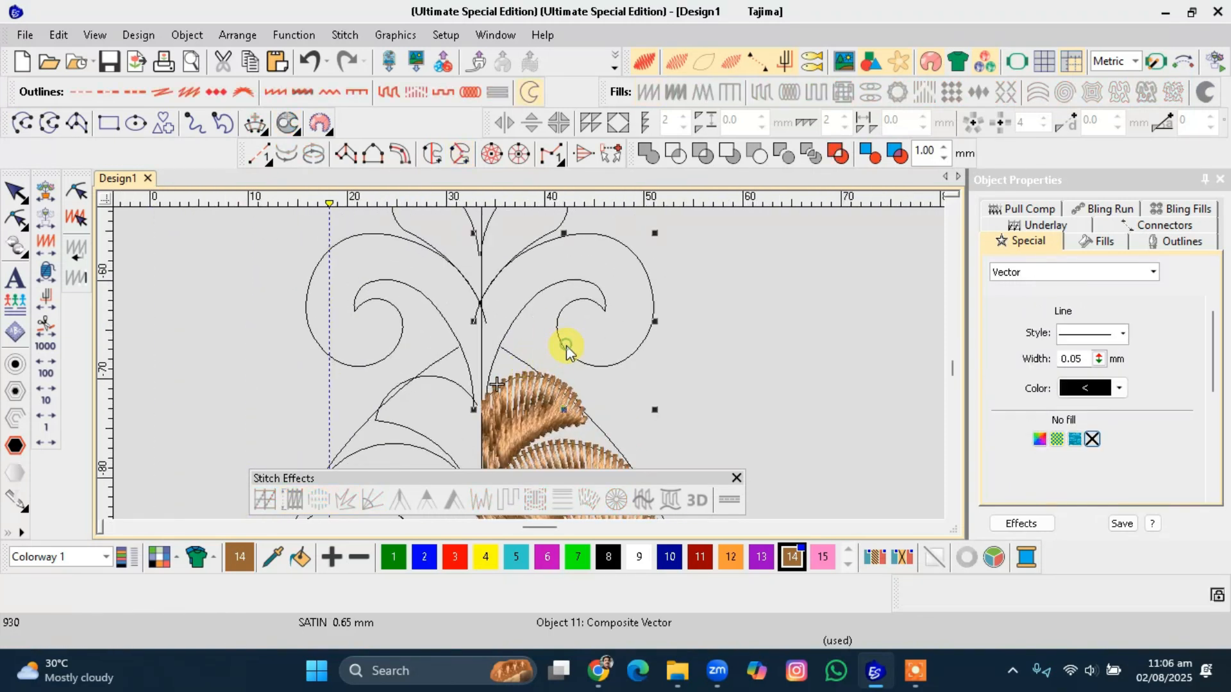
click(455, 153)
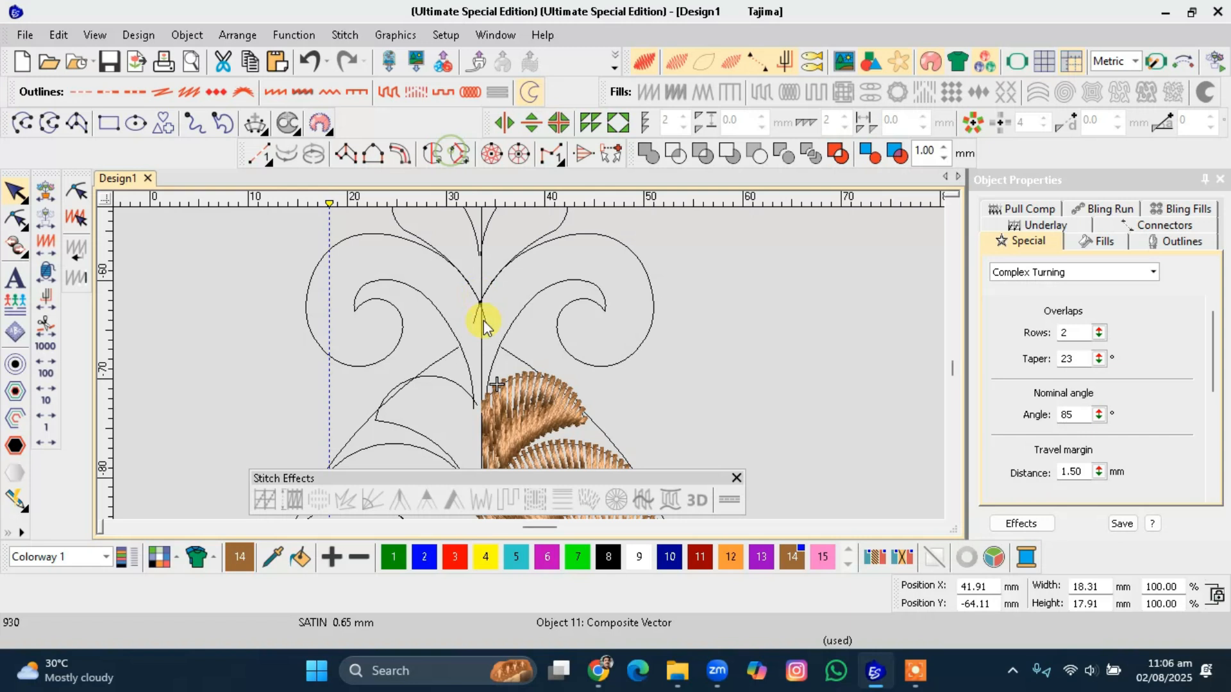
click(493, 385)
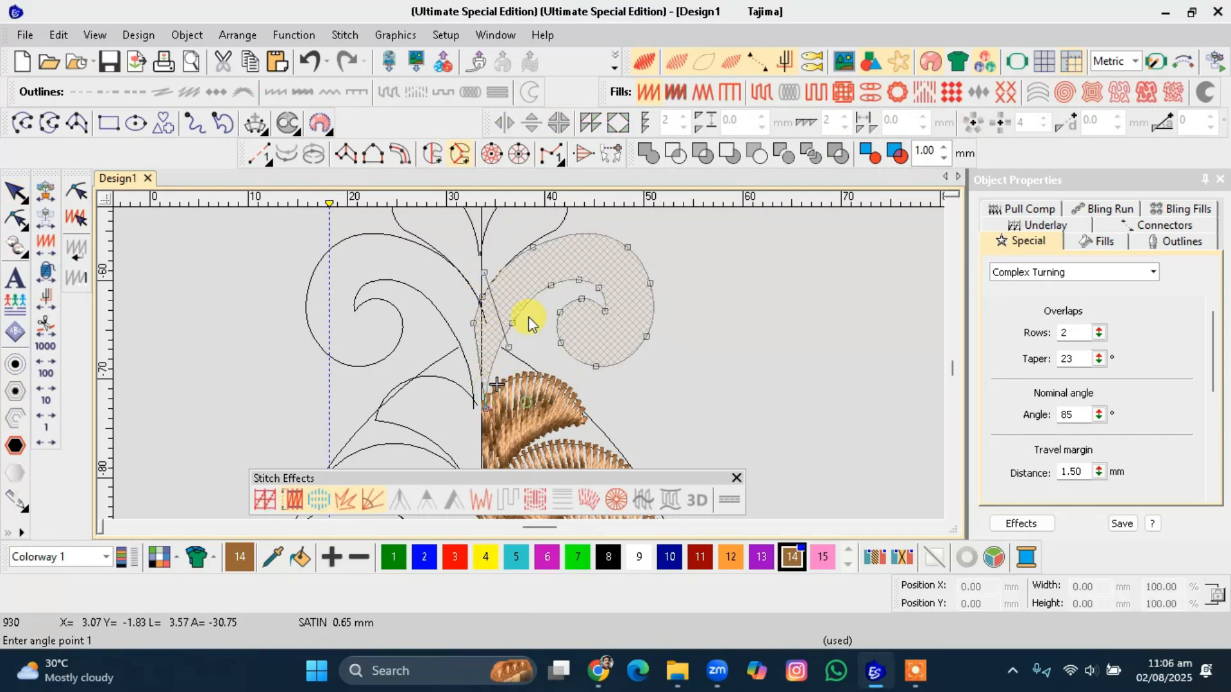
click(567, 223)
click(558, 343)
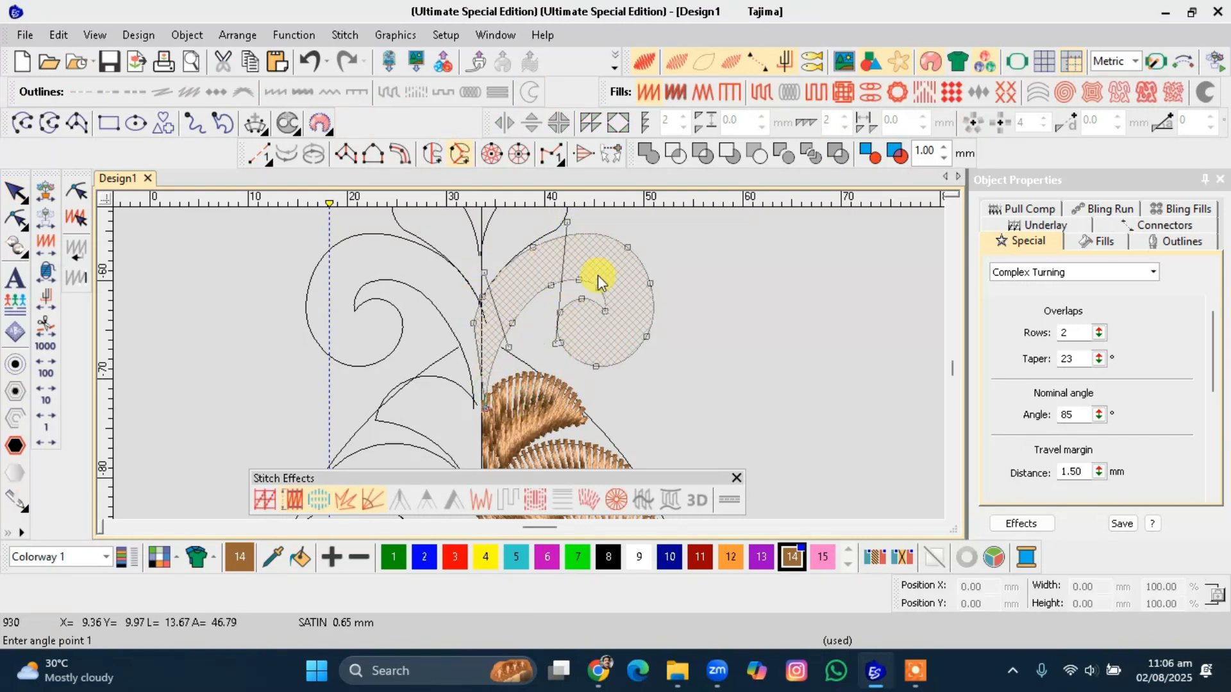
click(644, 241)
click(666, 319)
click(592, 296)
click(570, 363)
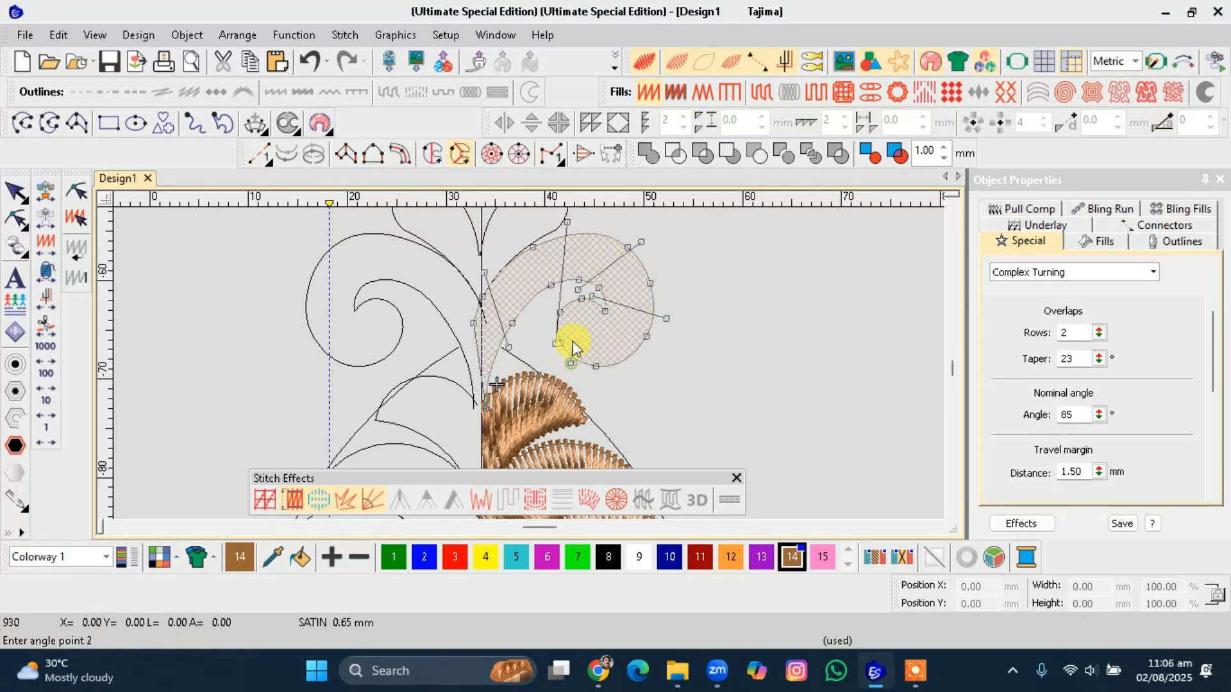
click(575, 293)
key(Return)
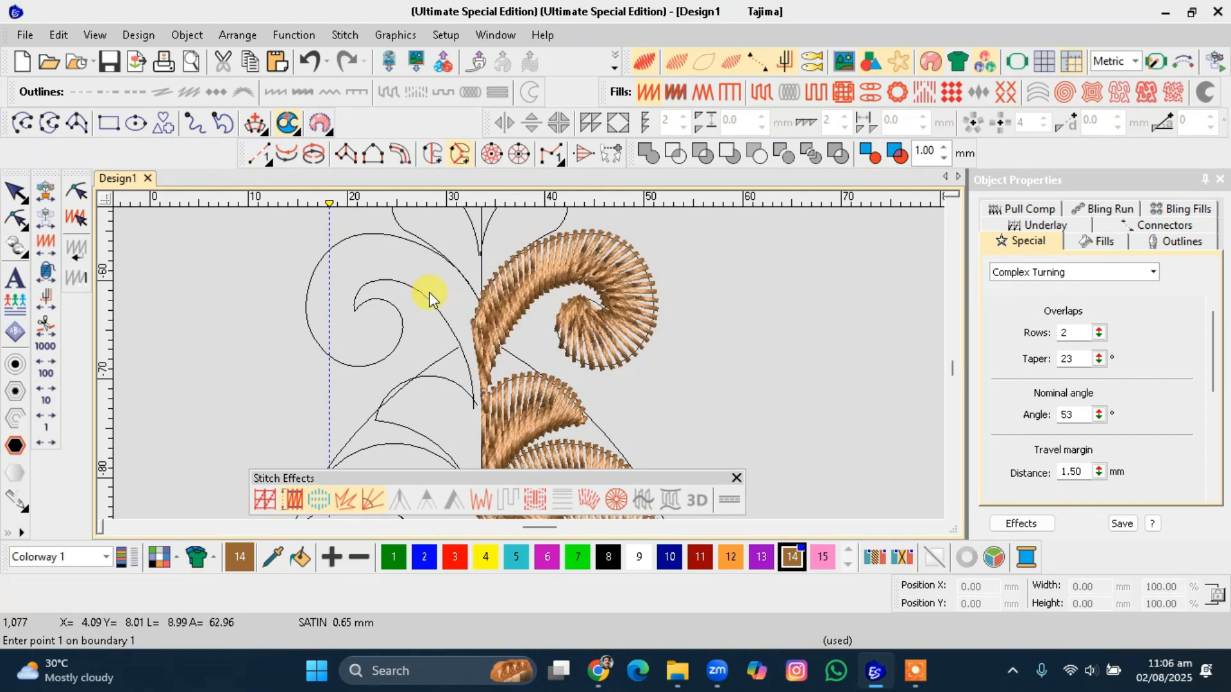
Convert the small petal below the top leaf to Complex Turning with its entry point and angle line.
scroll(432, 297, down, 1)
scroll(536, 334, up, 1)
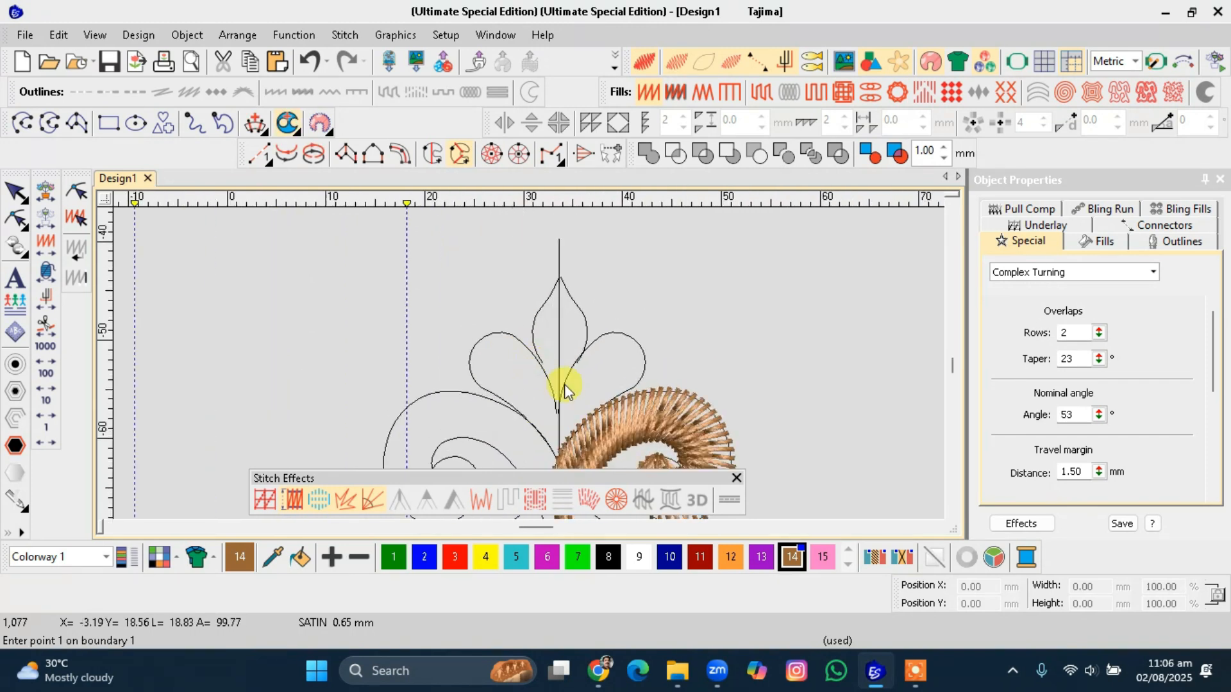
key(Escape)
click(644, 356)
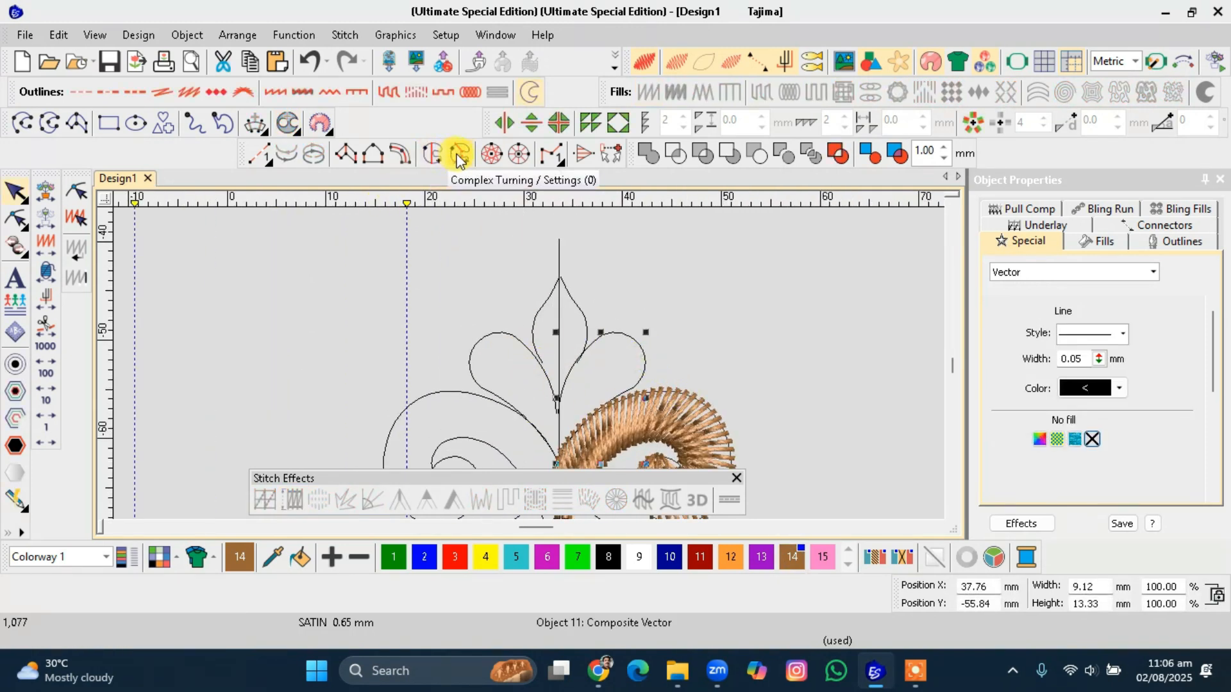
click(459, 156)
click(581, 448)
click(547, 417)
click(617, 411)
click(582, 336)
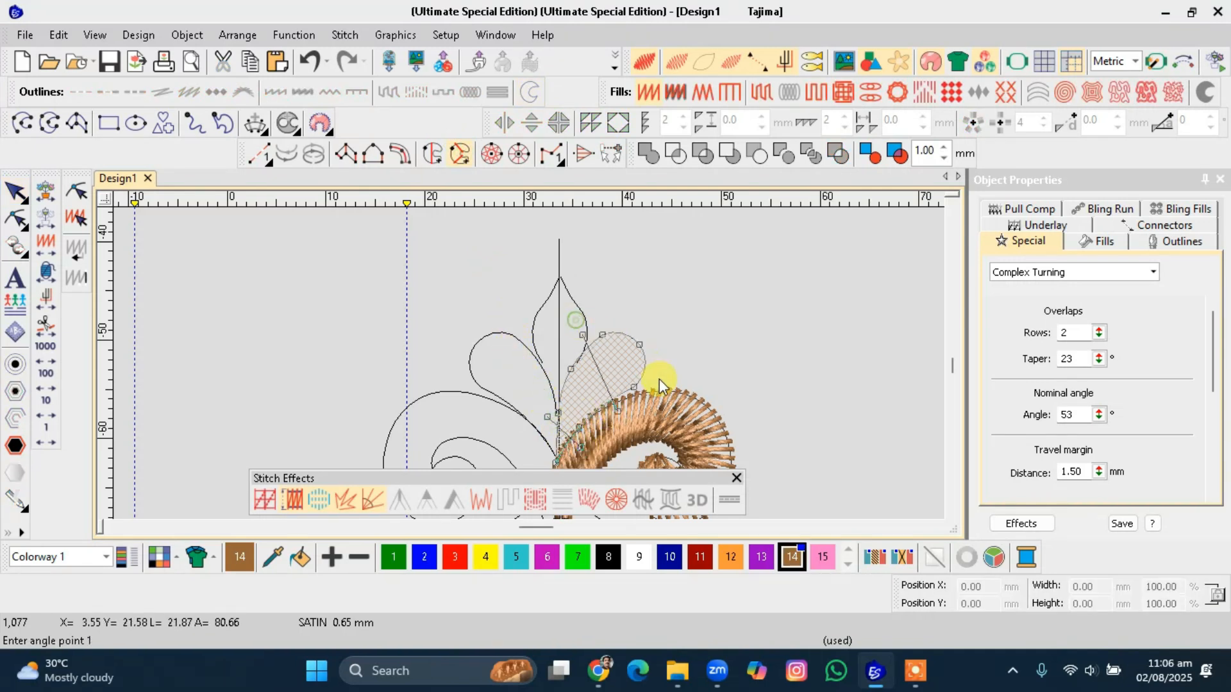
click(660, 379)
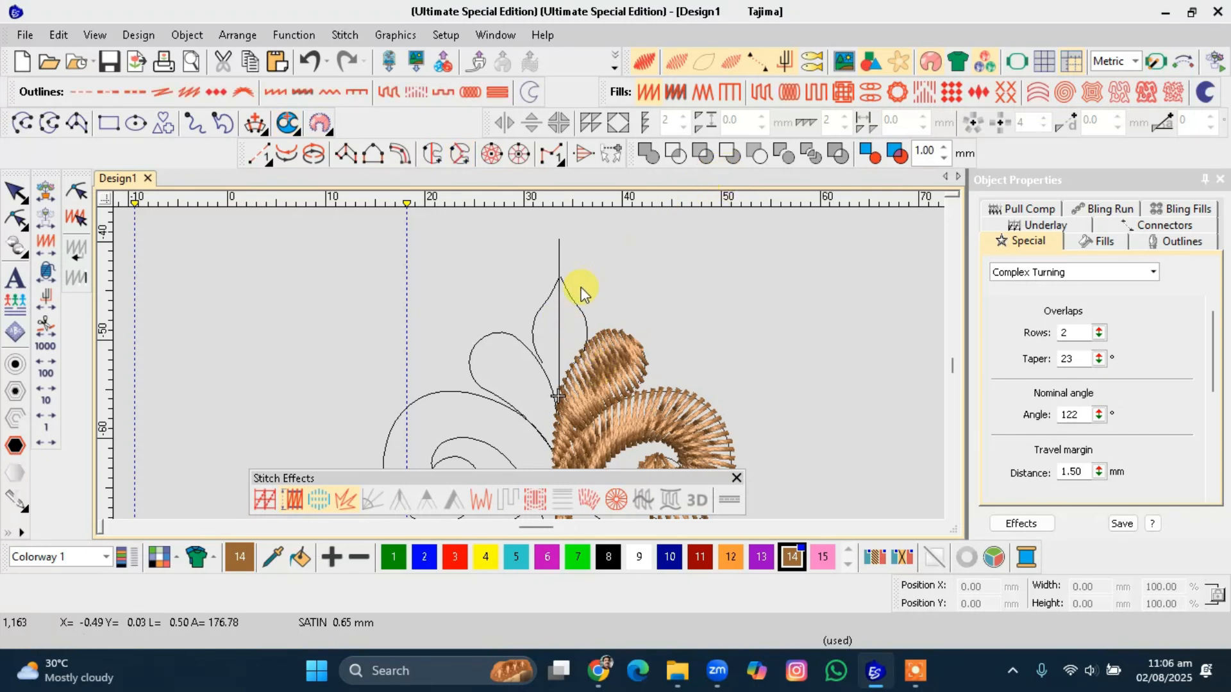
Convert the top centre leaf to a Complex Fill.
click(564, 296)
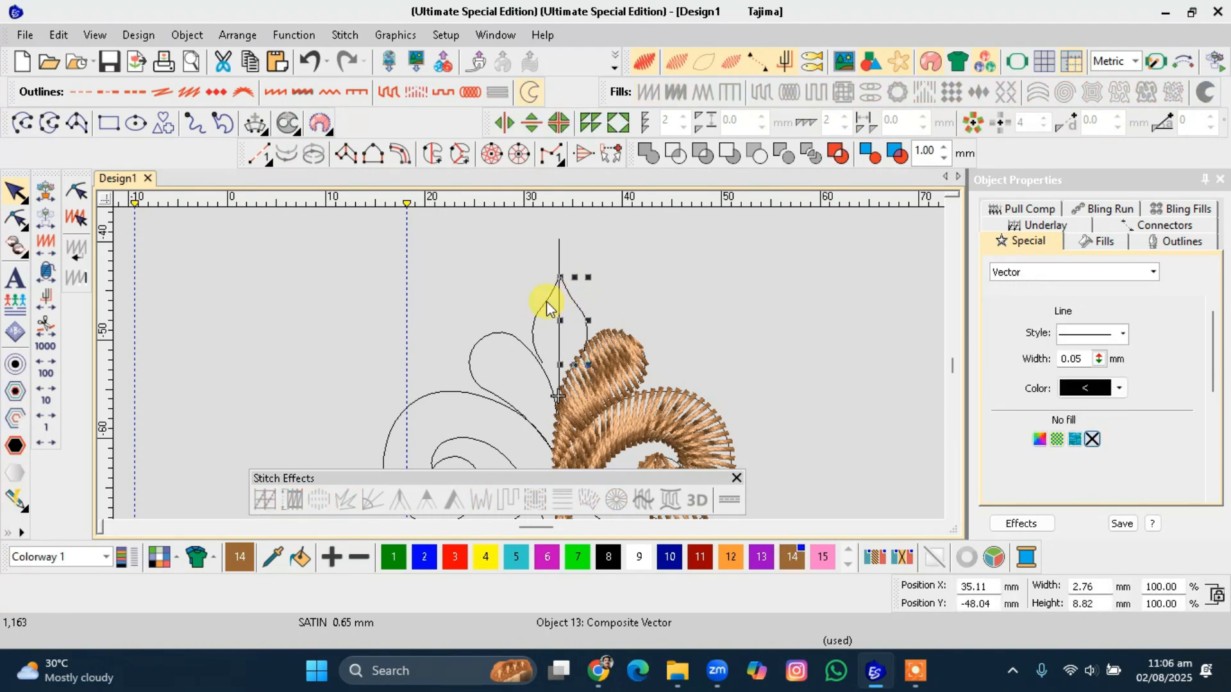
click(505, 247)
scroll(547, 316, up, 1)
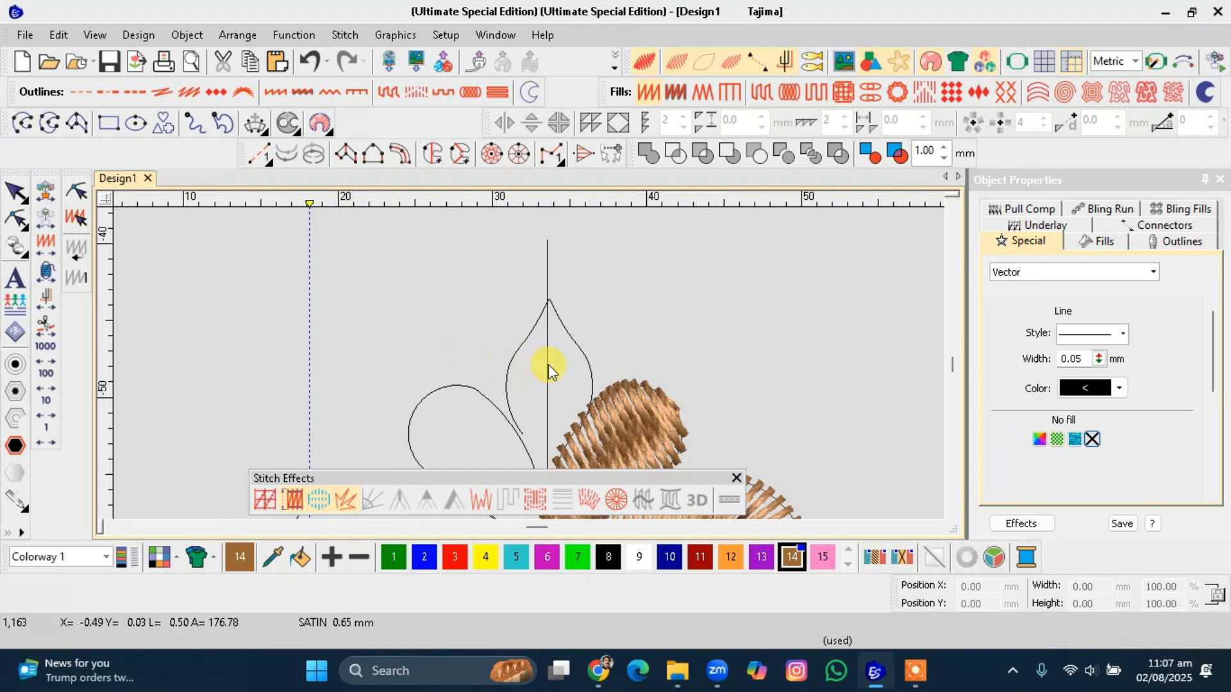
click(574, 354)
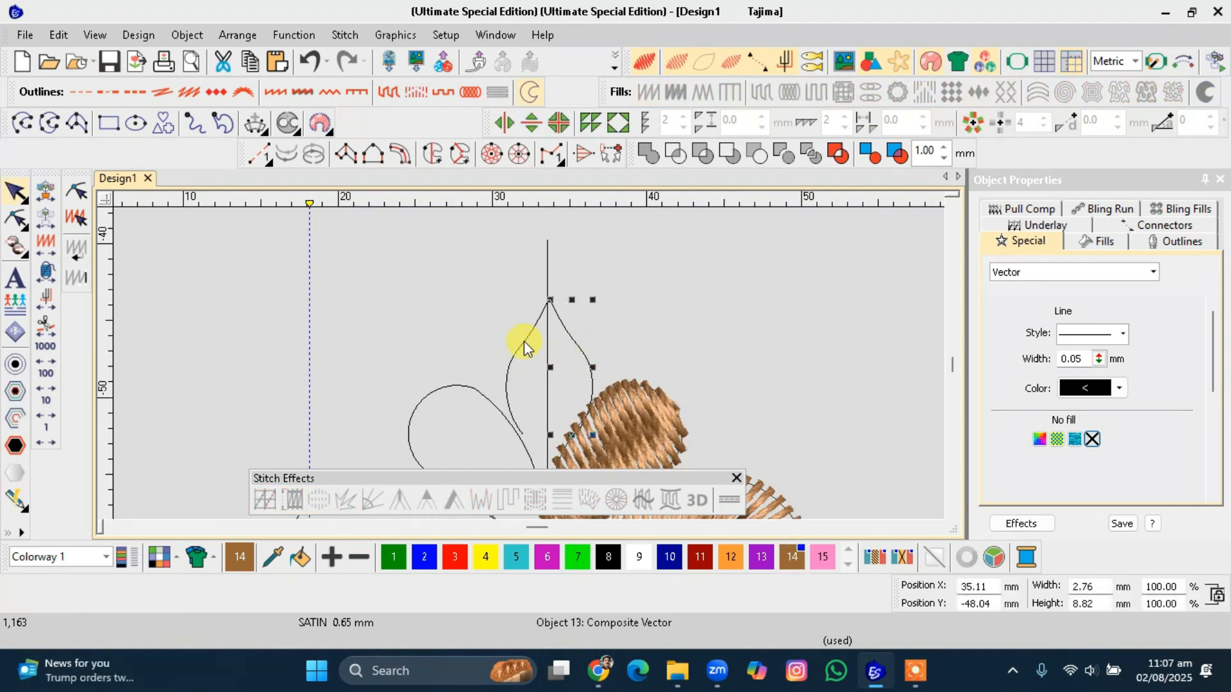
ctrl+click(524, 341)
click(645, 154)
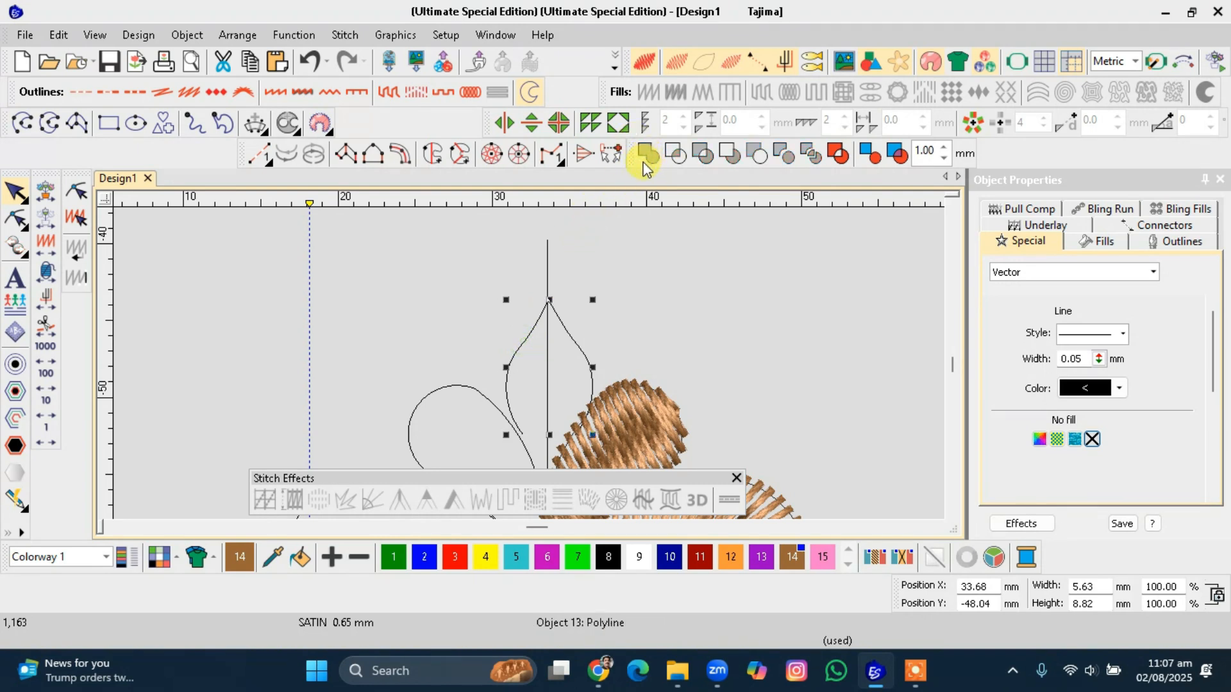
click(461, 160)
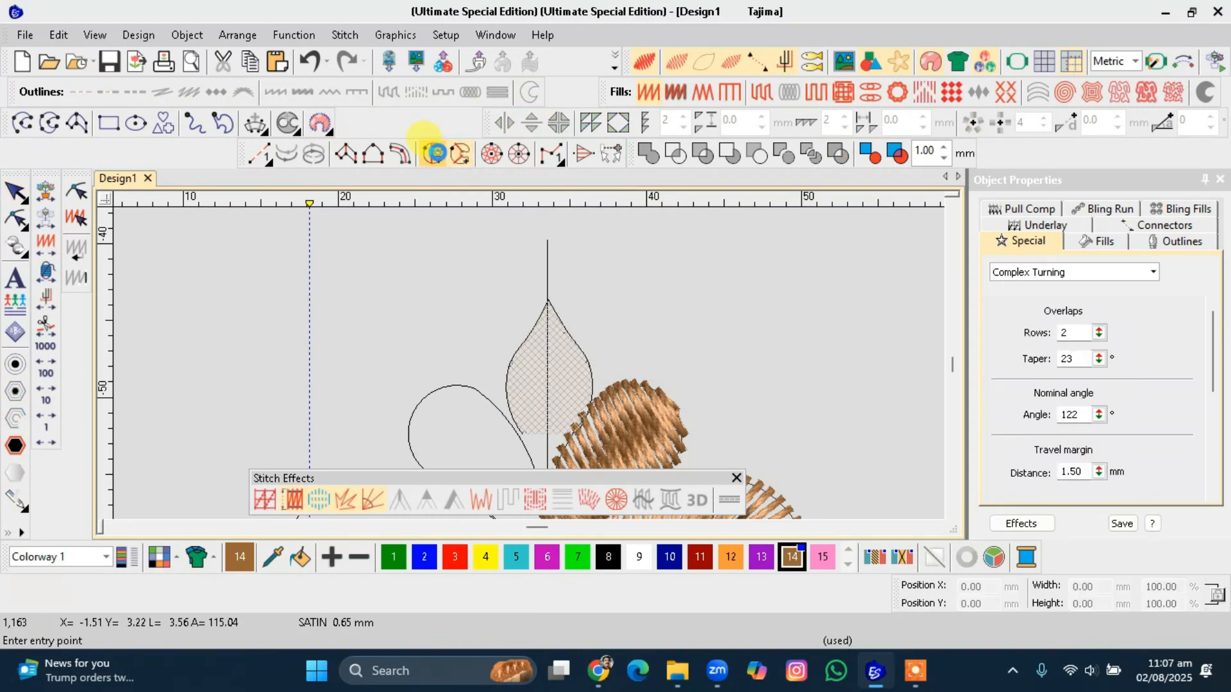
click(433, 155)
click(513, 342)
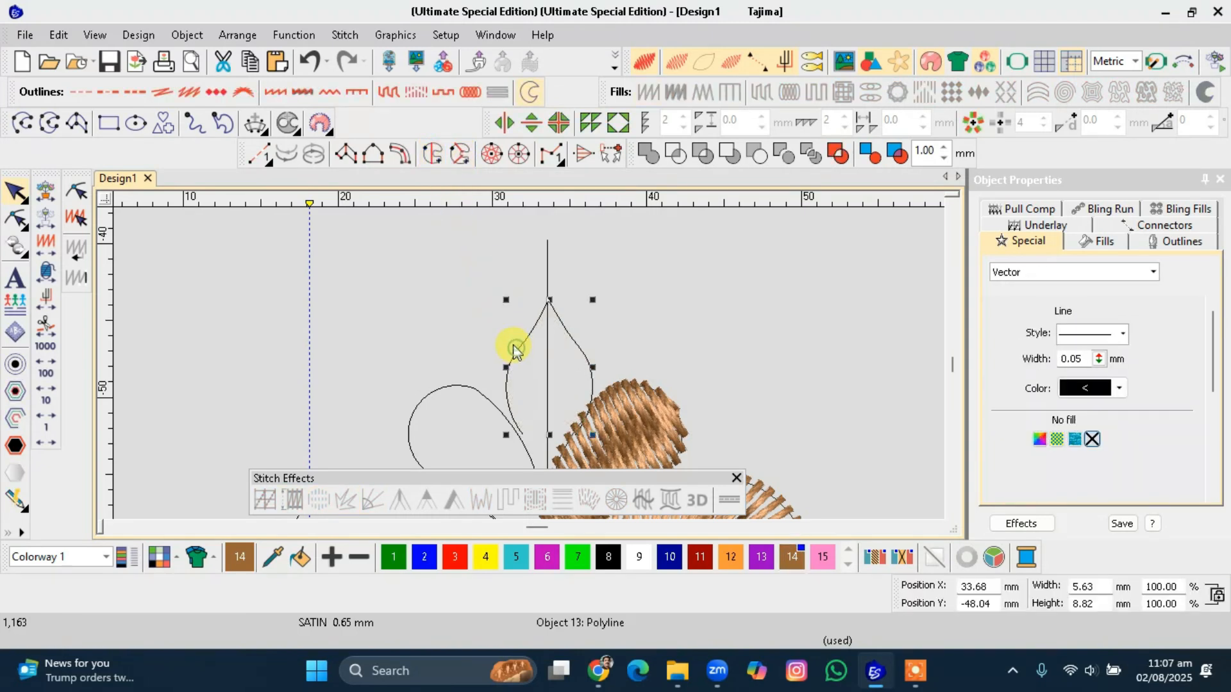
click(435, 156)
click(473, 341)
click(677, 337)
click(571, 372)
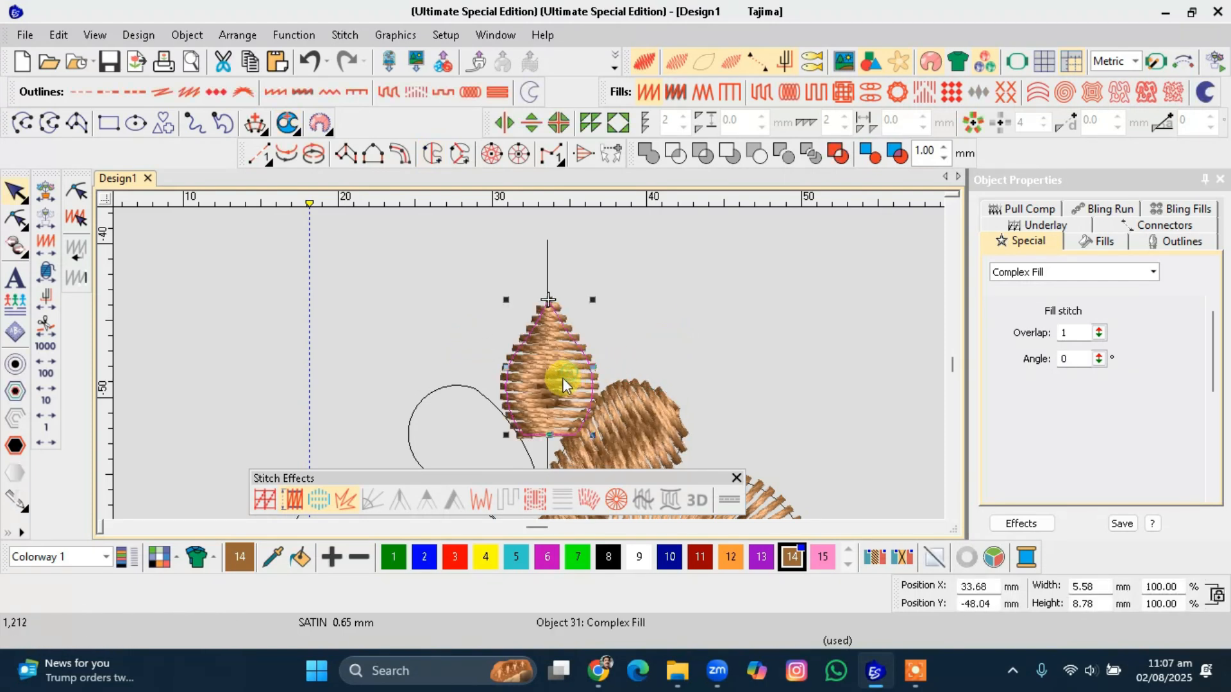
Undo the leaf's Complex Fill.
scroll(563, 378, down, 3)
scroll(529, 363, up, 2)
scroll(528, 385, up, 1)
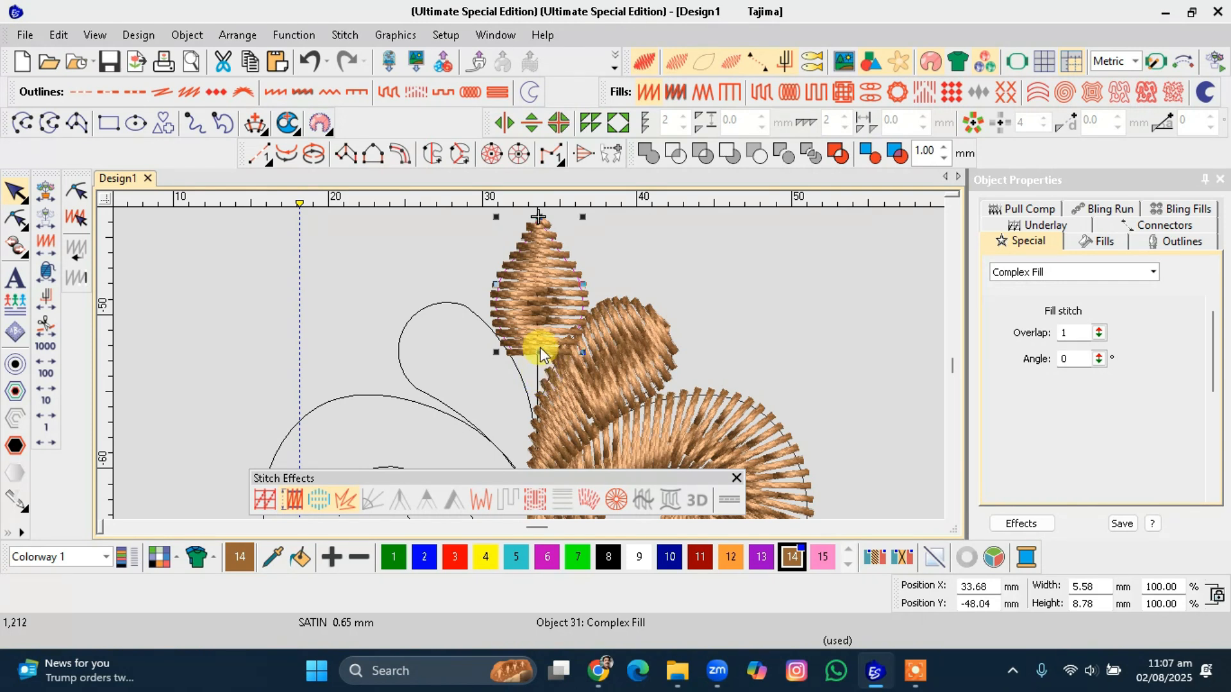
key(ctrl+z)
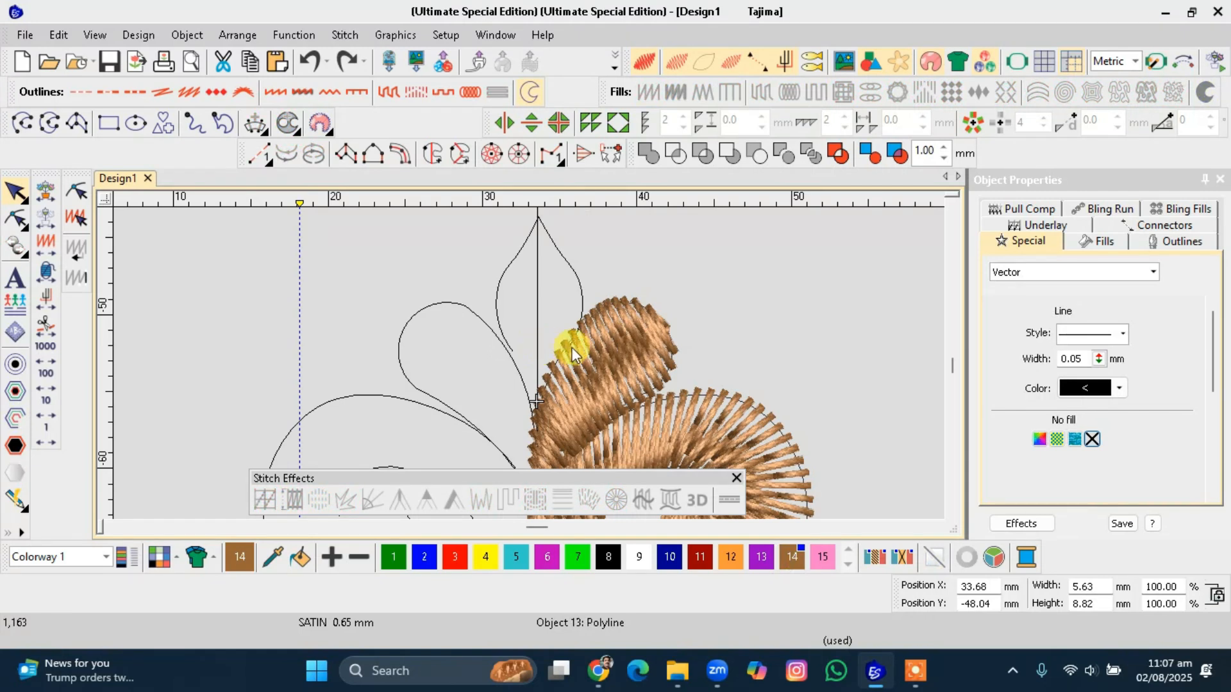
Select the small Complex Turning petal and travel through the stitches object by object.
click(586, 348)
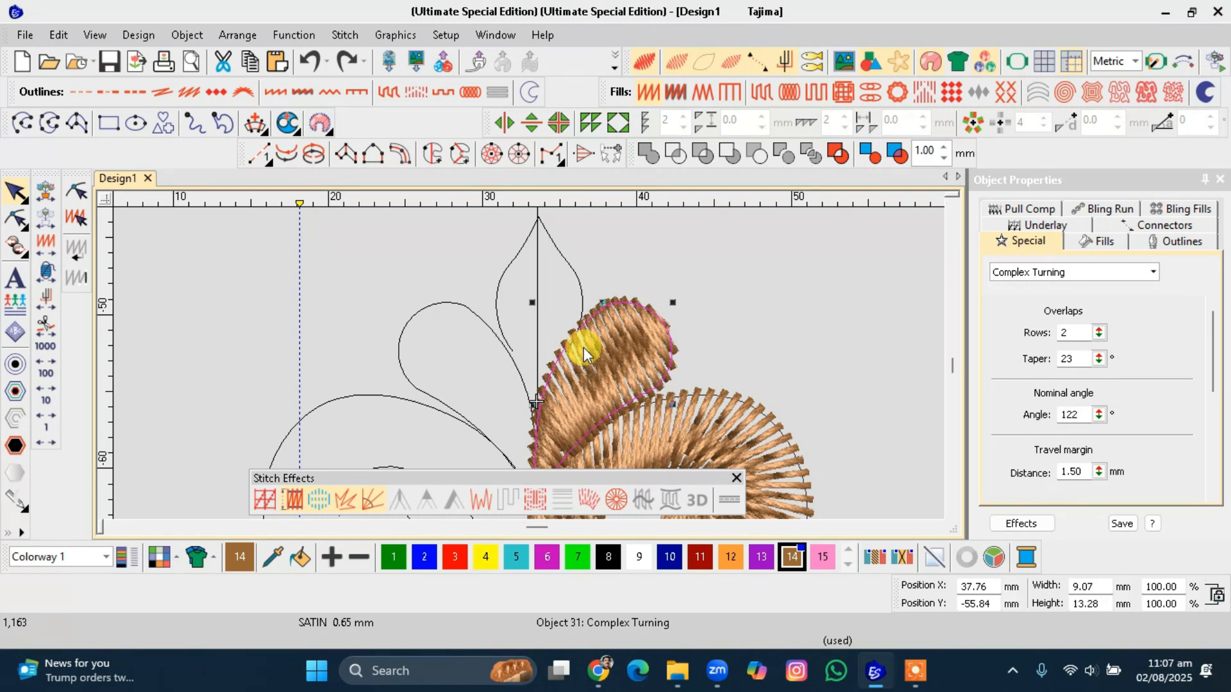
key(Escape)
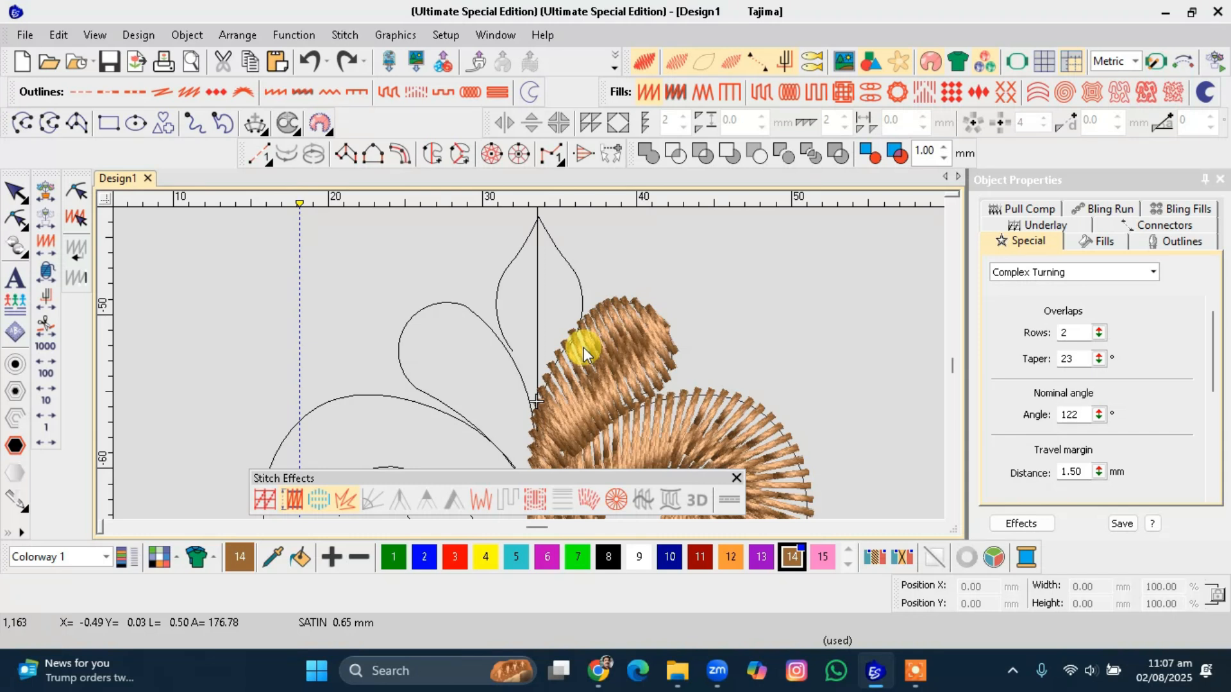
click(57, 223)
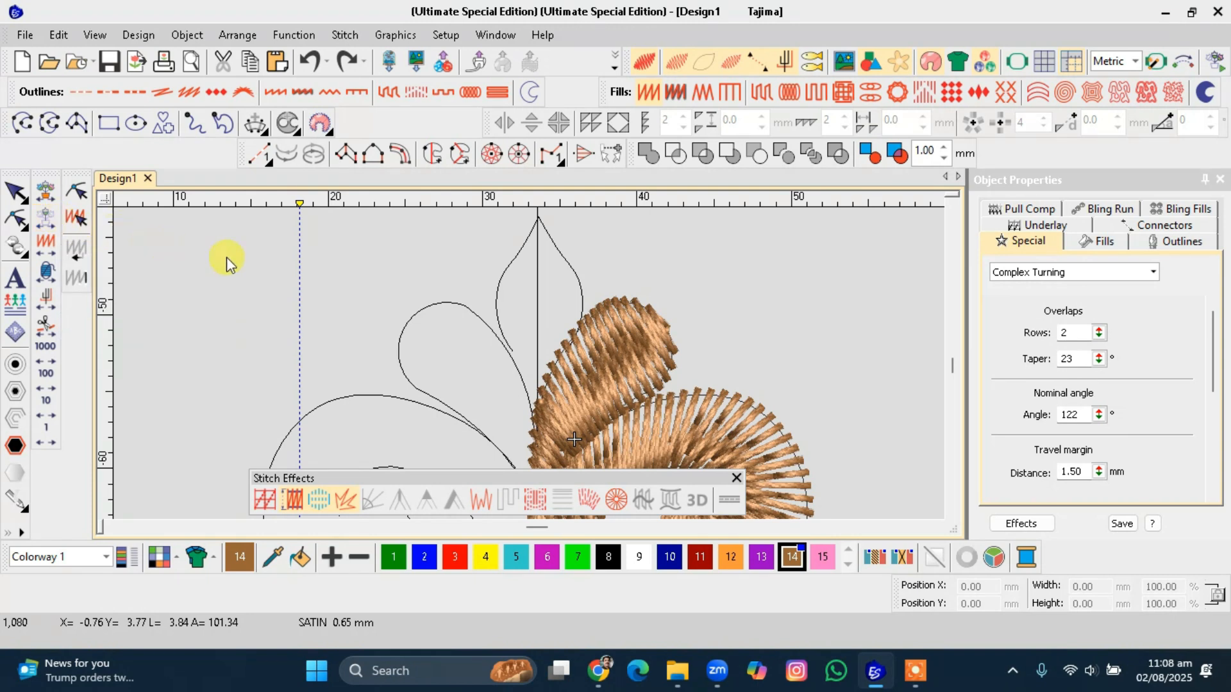
Try to digitize a satin column across the leaf left of the centre line, then undo it.
click(76, 123)
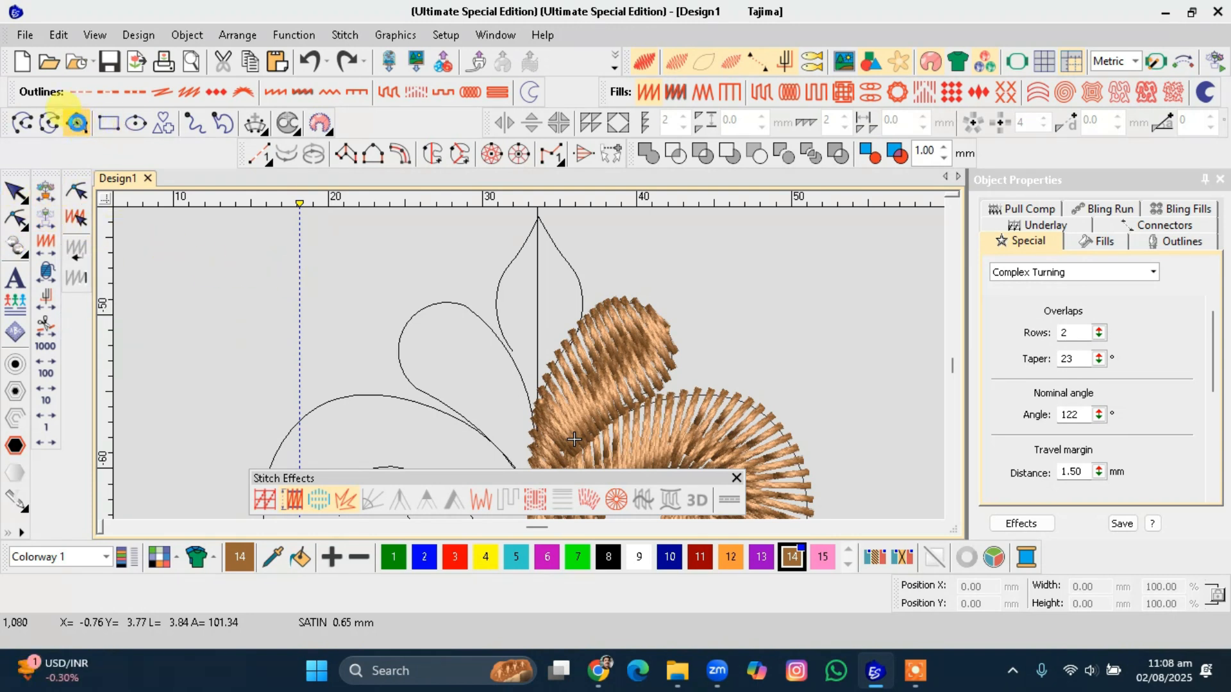
click(535, 356)
click(591, 370)
click(408, 421)
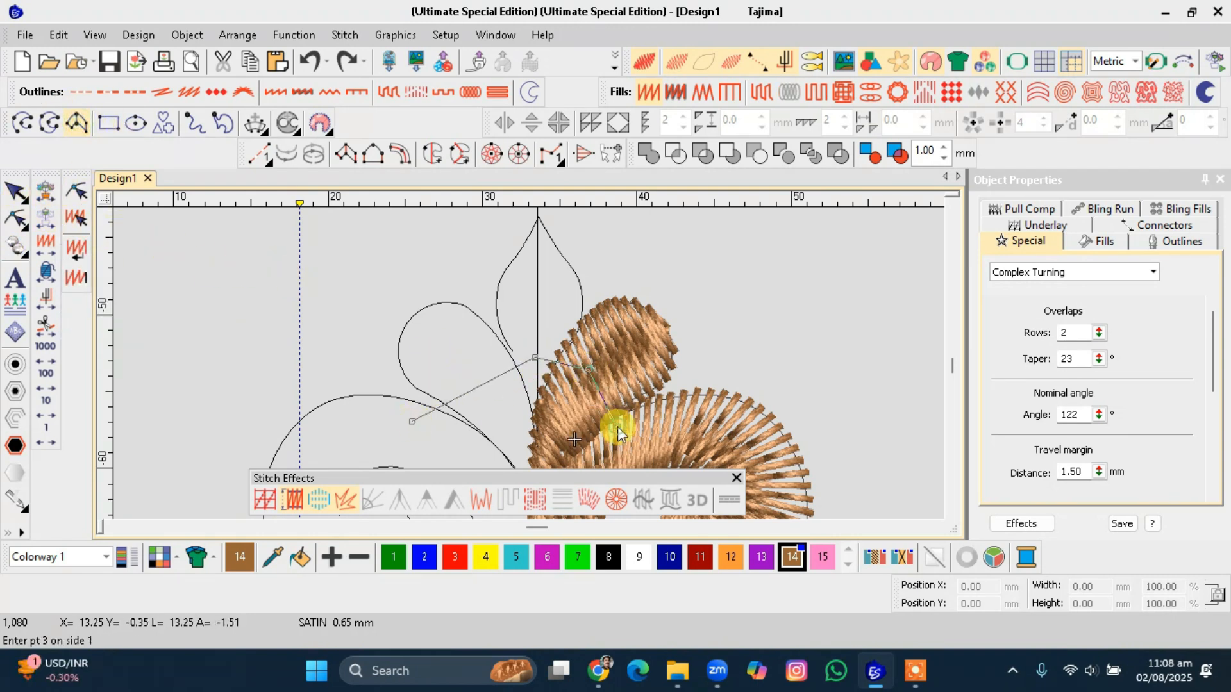
click(610, 427)
key(Return)
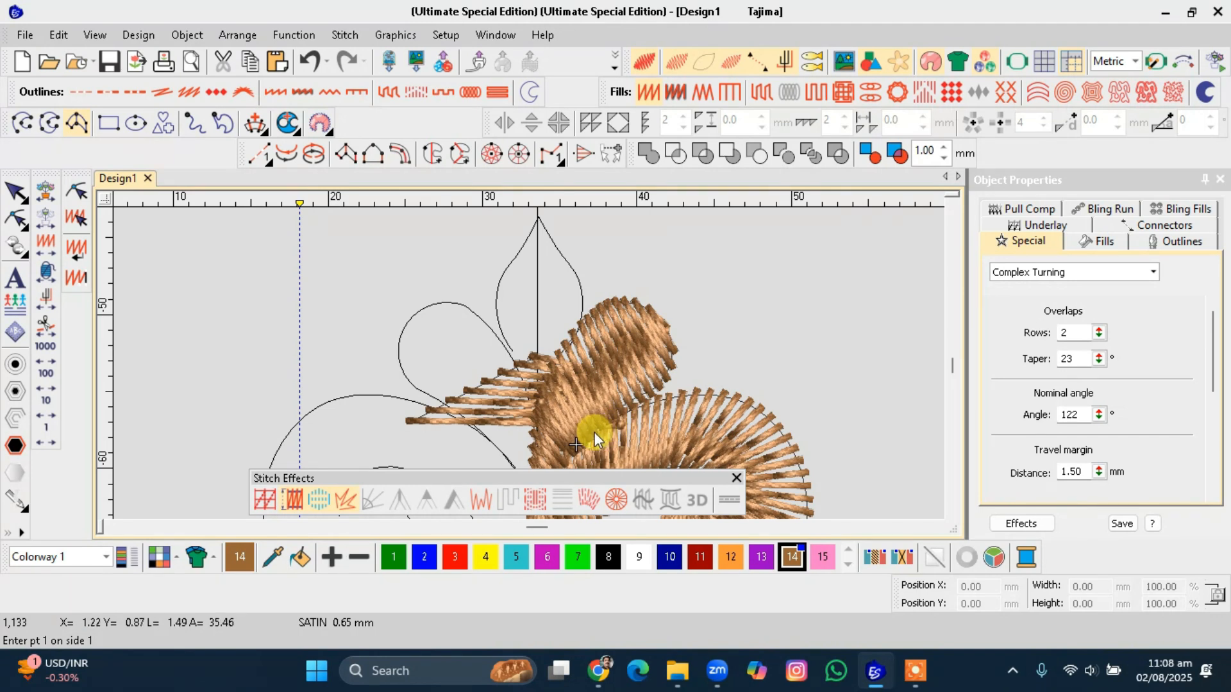
key(ctrl+z)
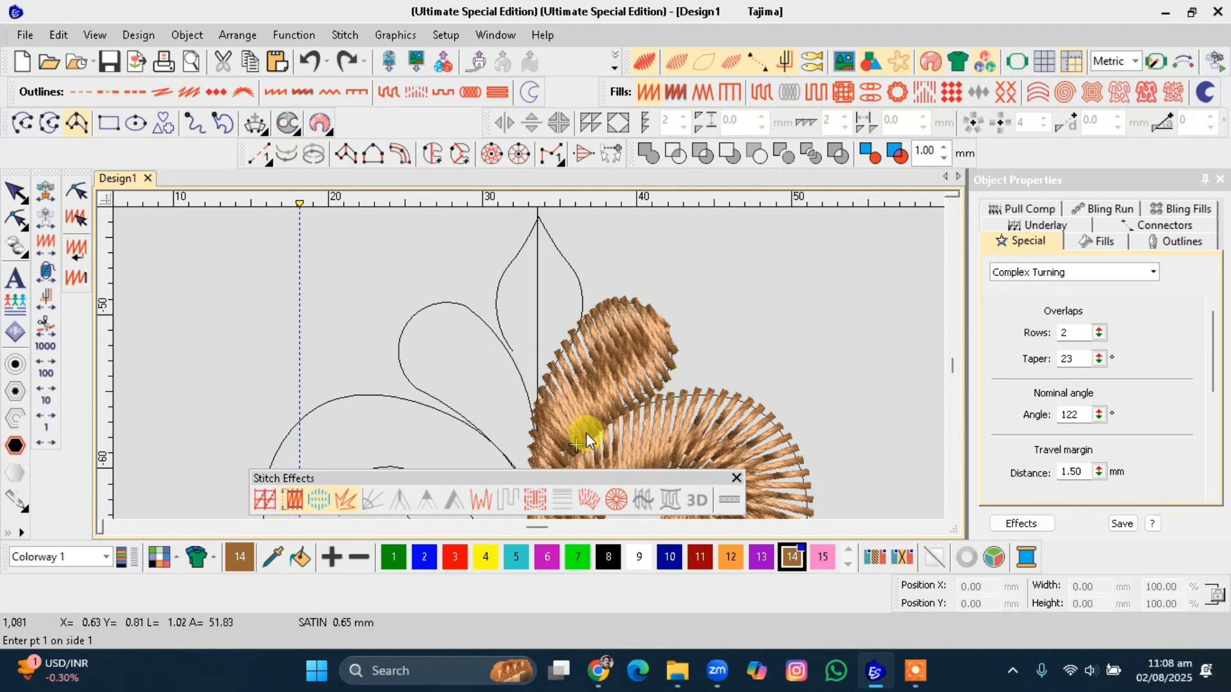
Step through the design objects to review the stitching of the right-hand petal.
key(t)
key(Escape)
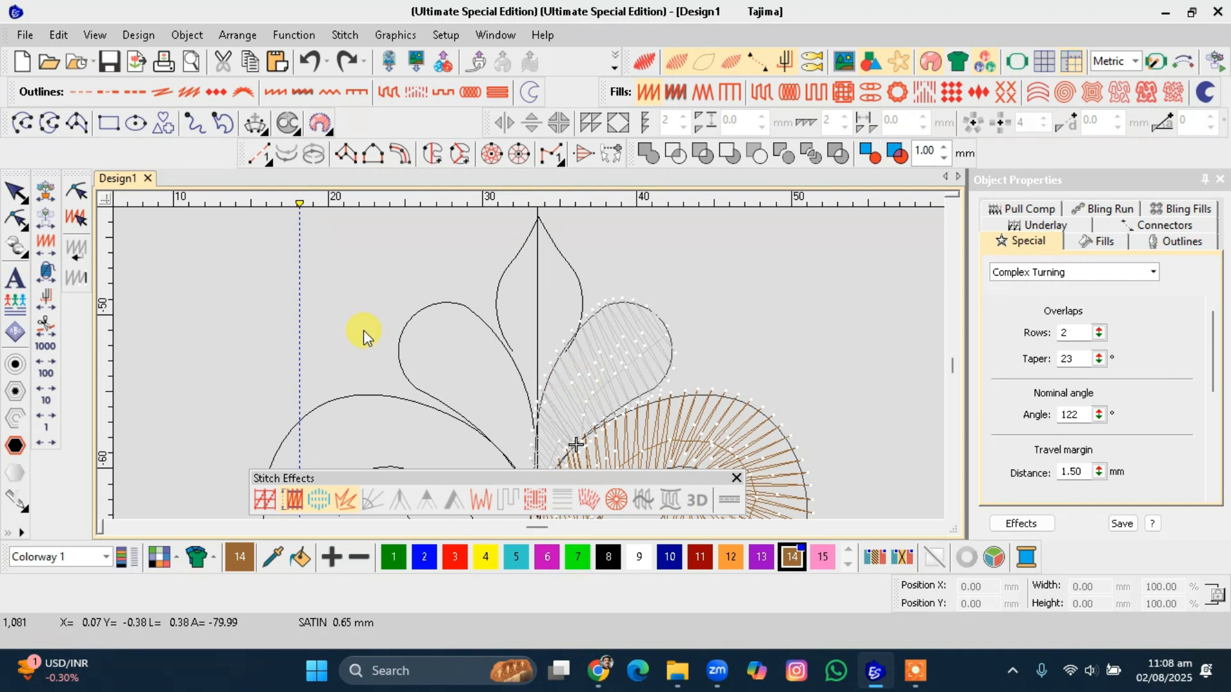
key(End)
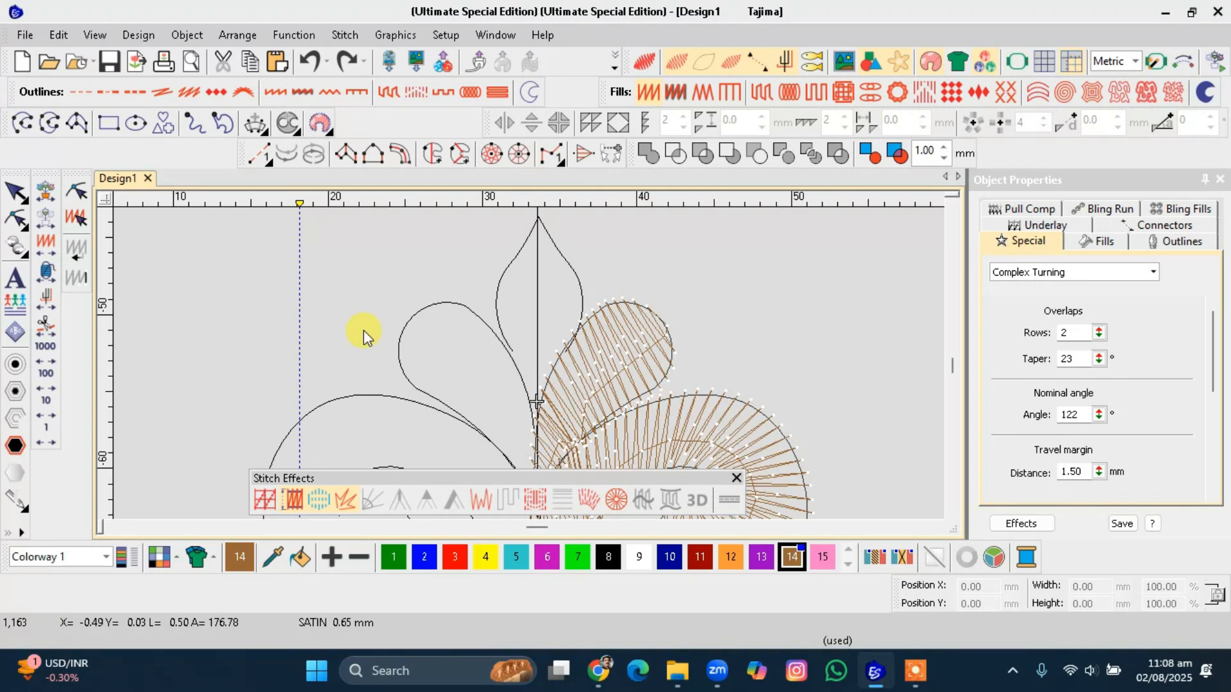
key(shift+Tab)
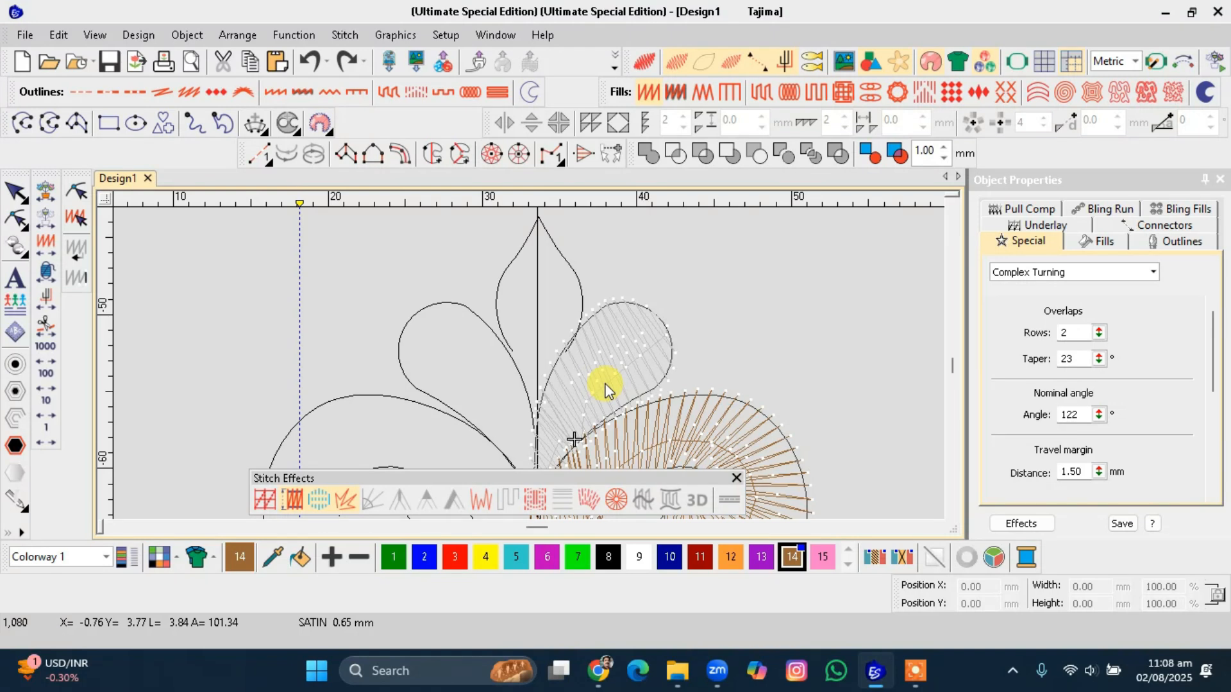
key(Return)
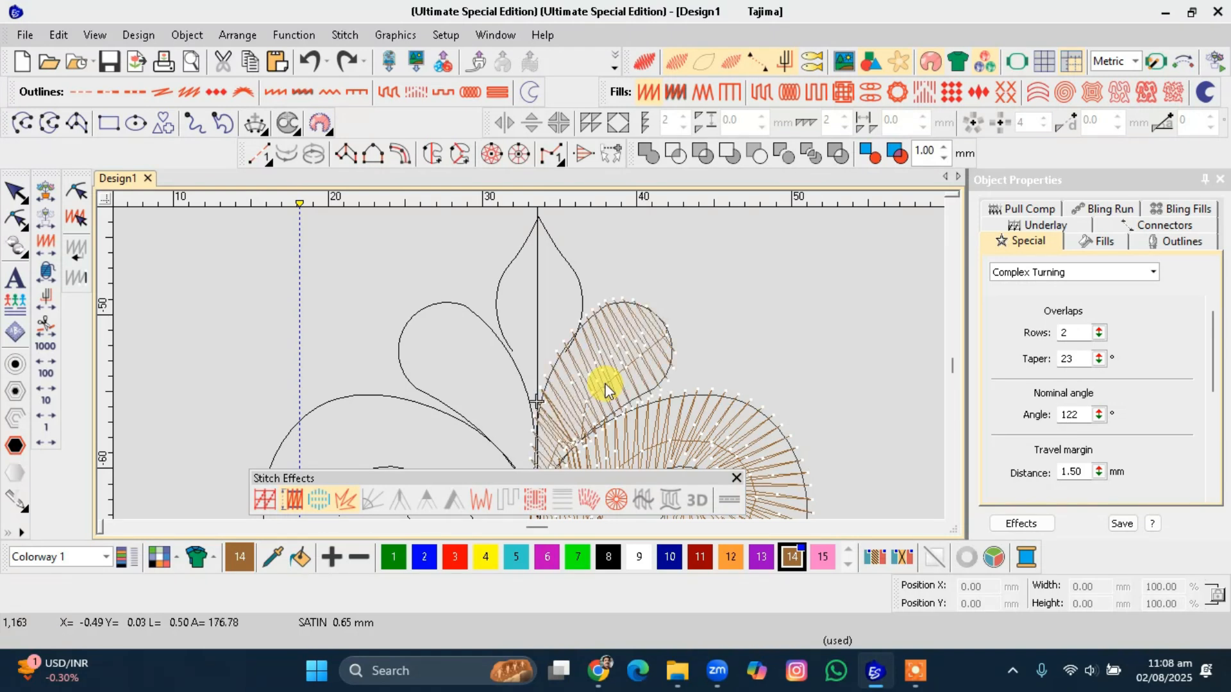
key(shift+Tab)
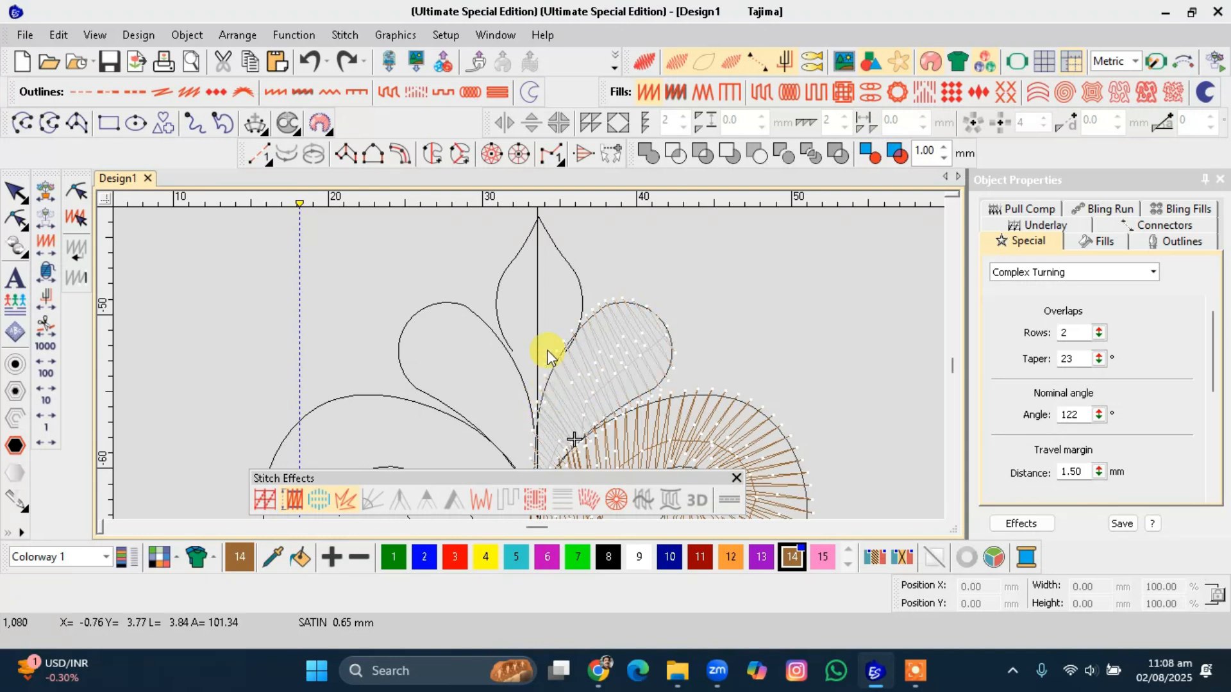
Digitize the top centre leaf as a Satin column, placing paired points down both sides to its base.
scroll(552, 308, down, 1)
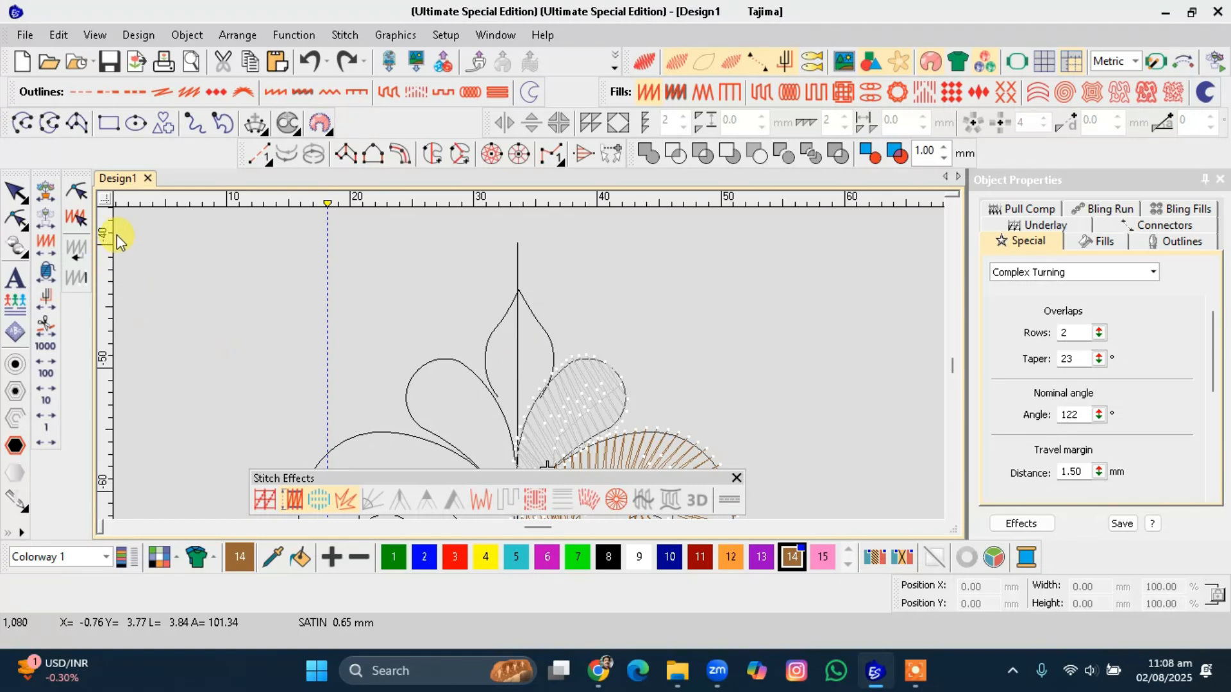
key(i)
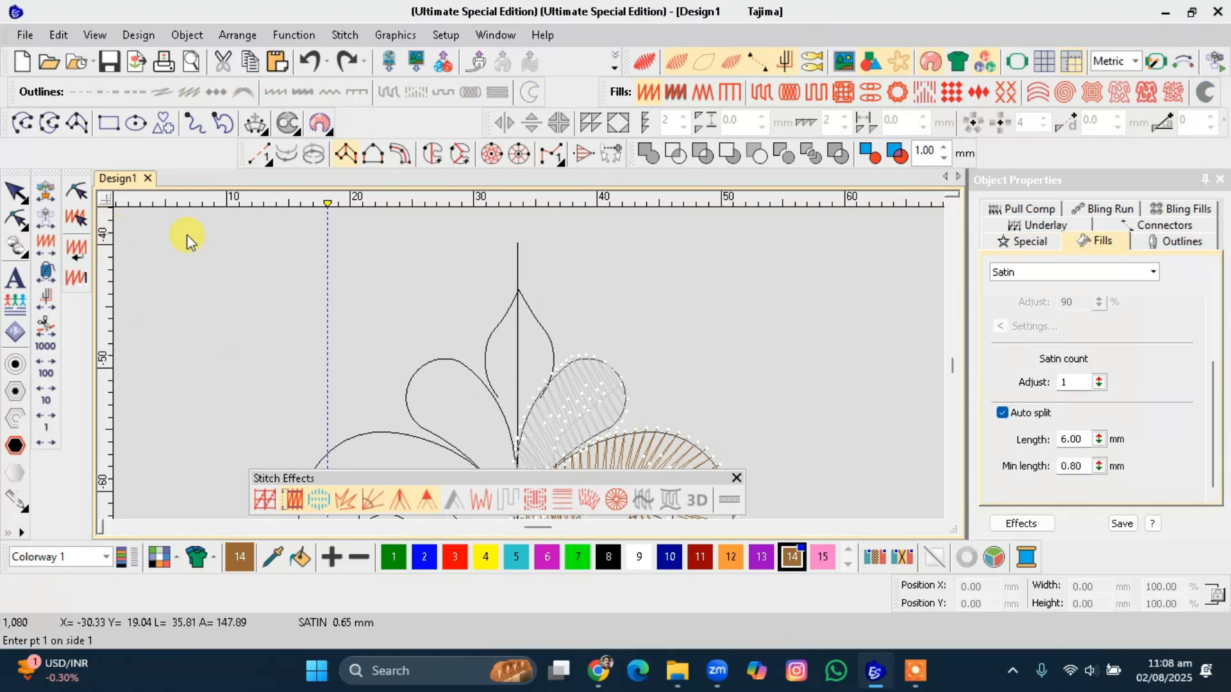
scroll(506, 329, up, 3)
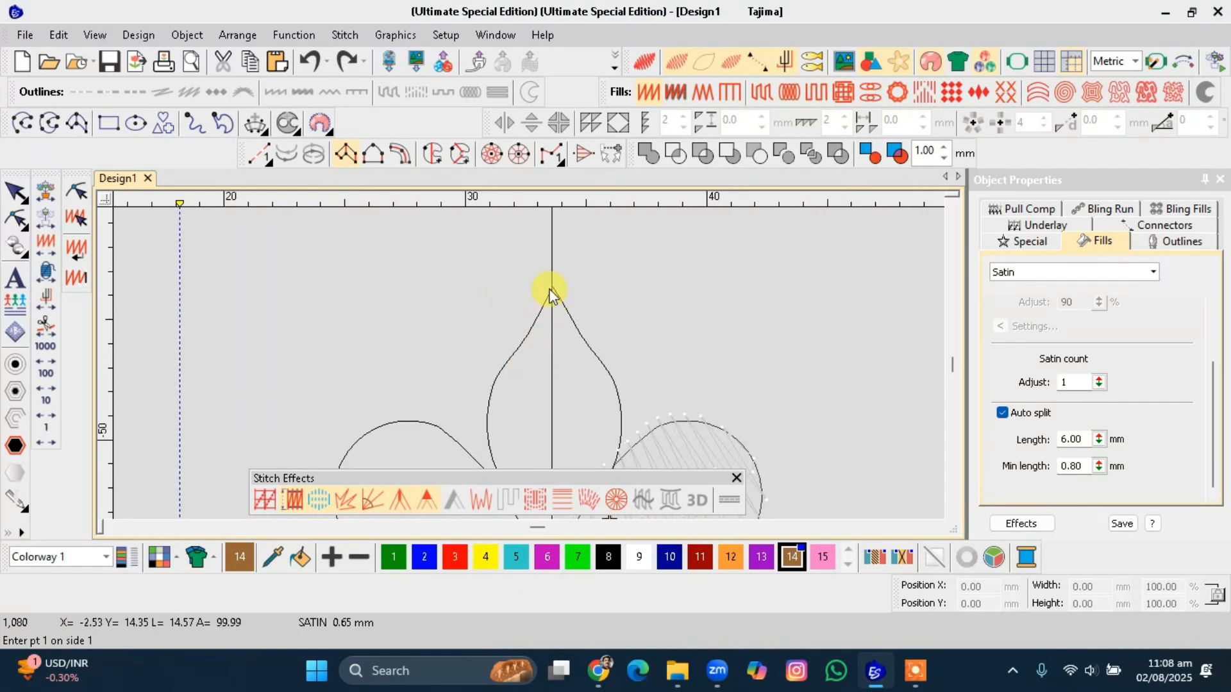
click(551, 287)
click(521, 343)
click(584, 340)
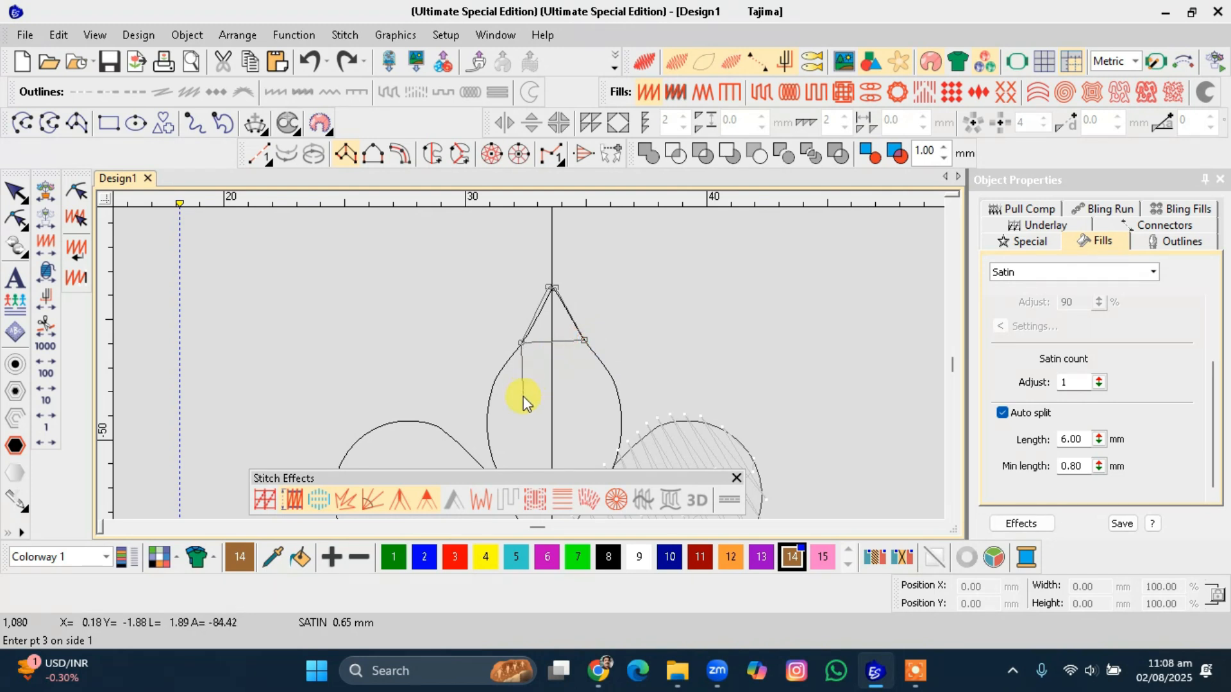
click(622, 416)
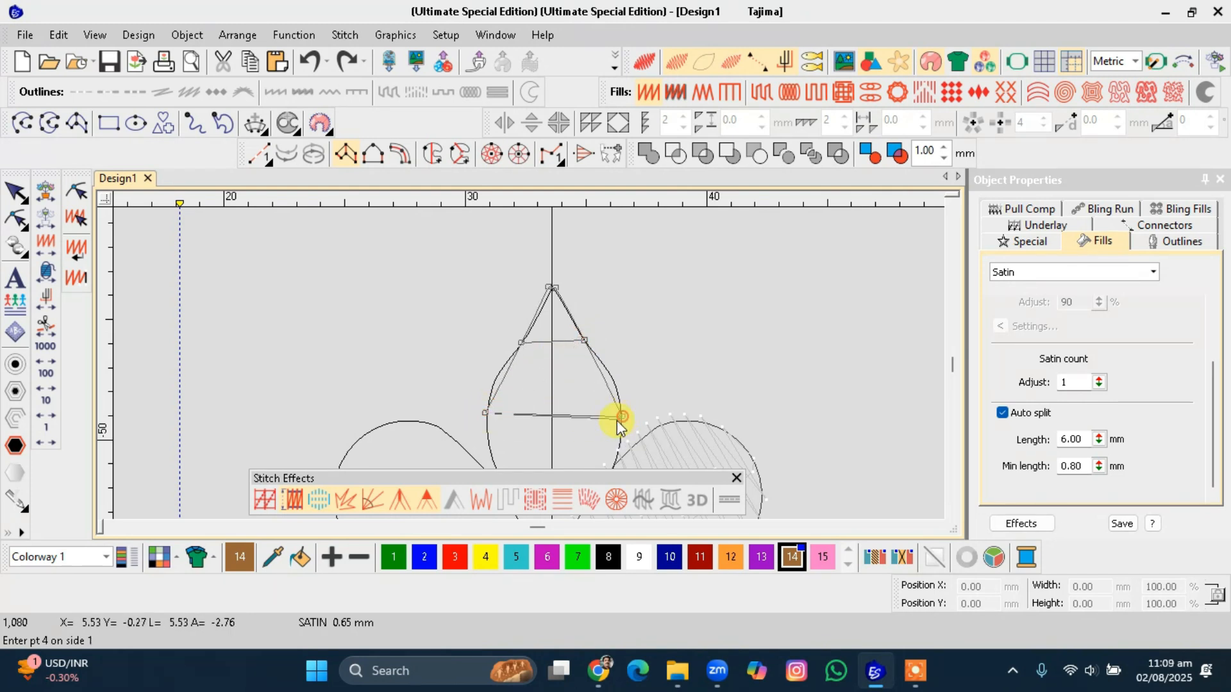
scroll(584, 453, down, 1)
click(461, 386)
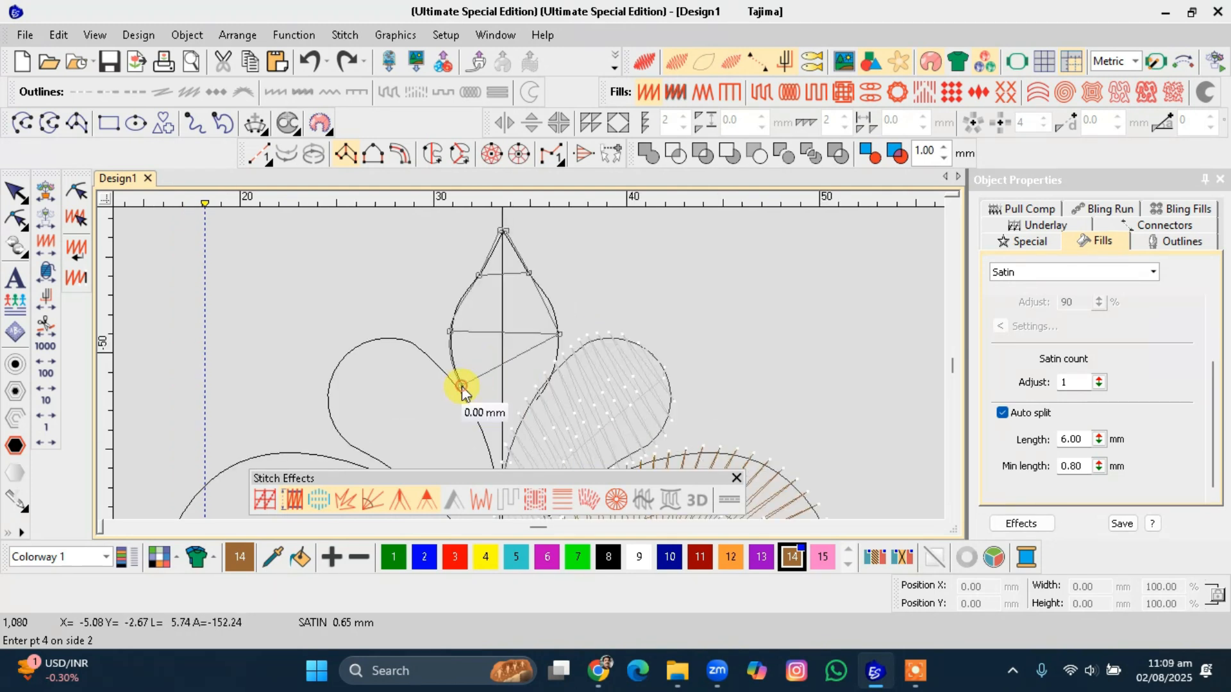
click(544, 389)
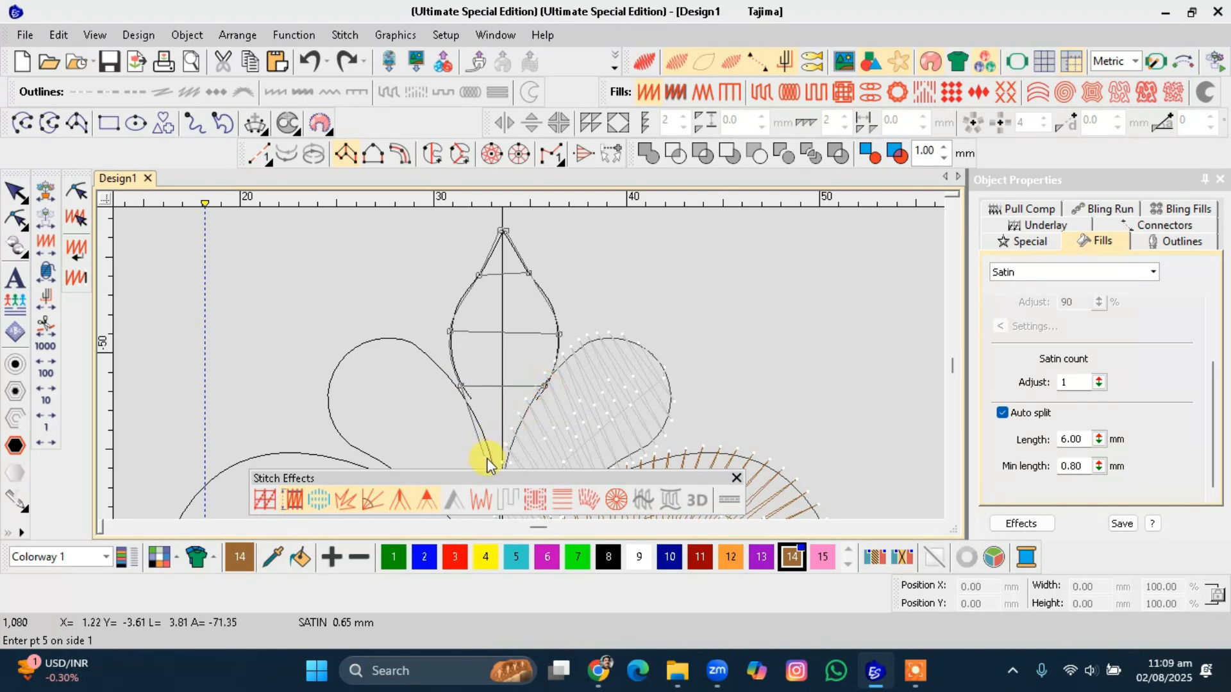
scroll(487, 459, down, 1)
click(522, 391)
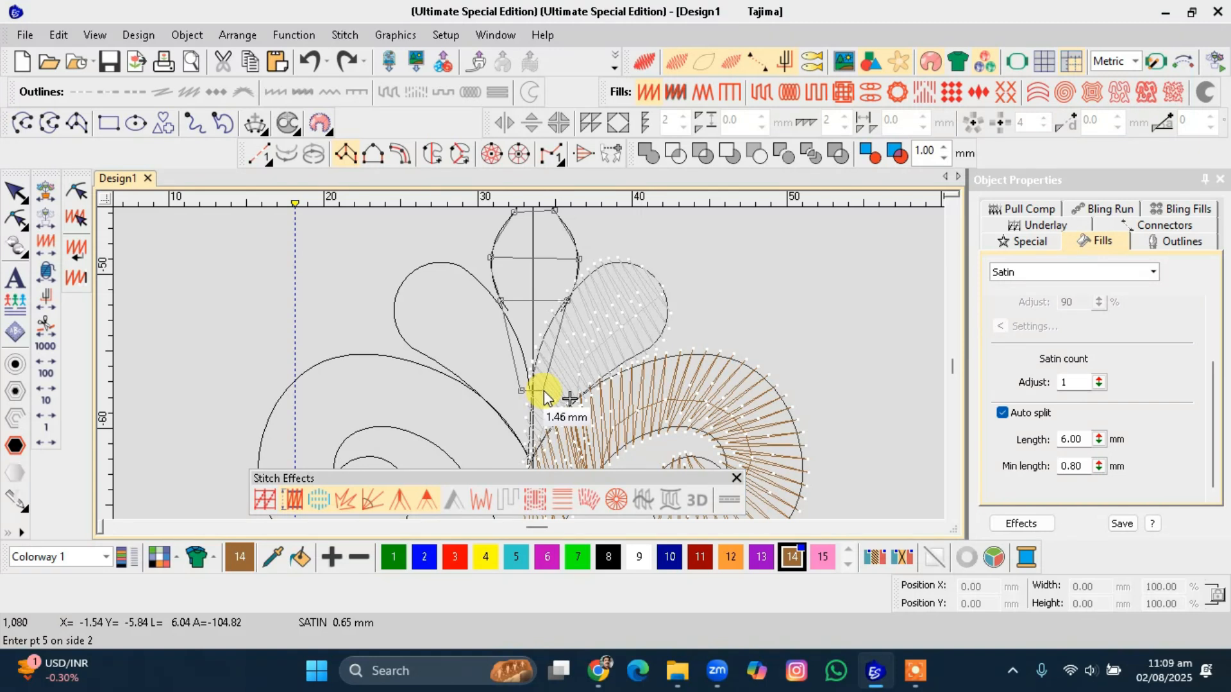
click(540, 391)
key(Return)
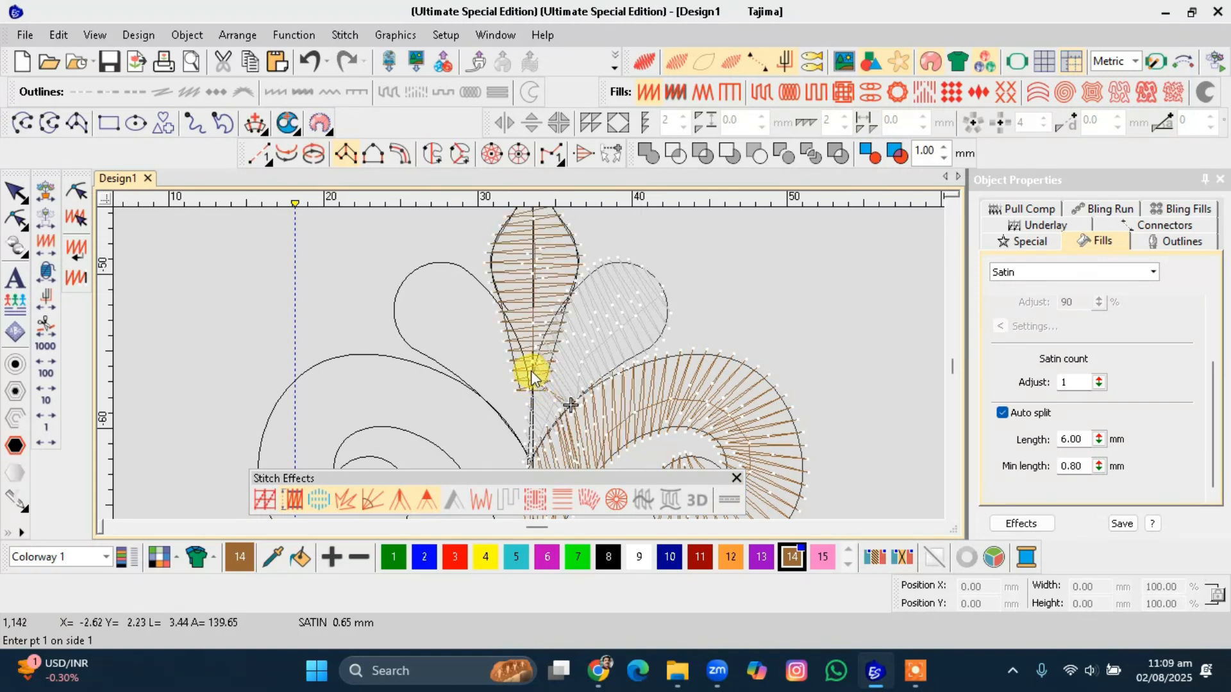
Select the stitched right-half motif objects, duplicate them and mirror the copy about the vertical centre line.
key(t)
scroll(531, 370, down, 3)
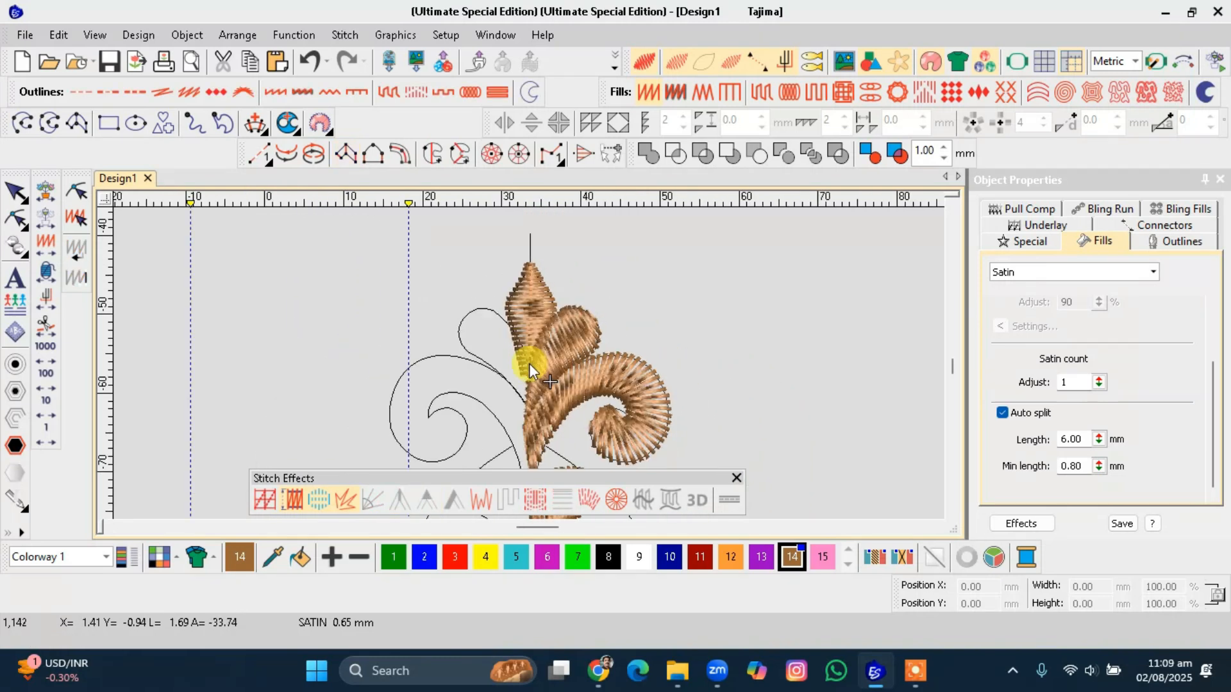
scroll(528, 363, down, 2)
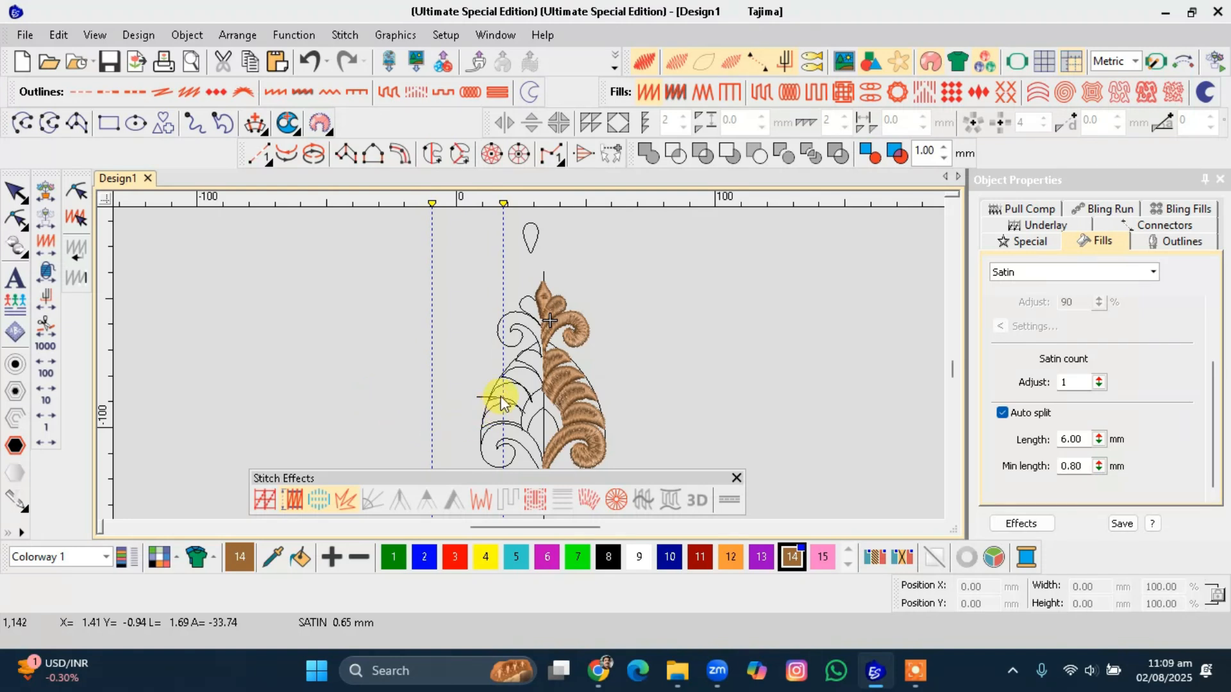
scroll(538, 262, up, 2)
scroll(575, 352, up, 1)
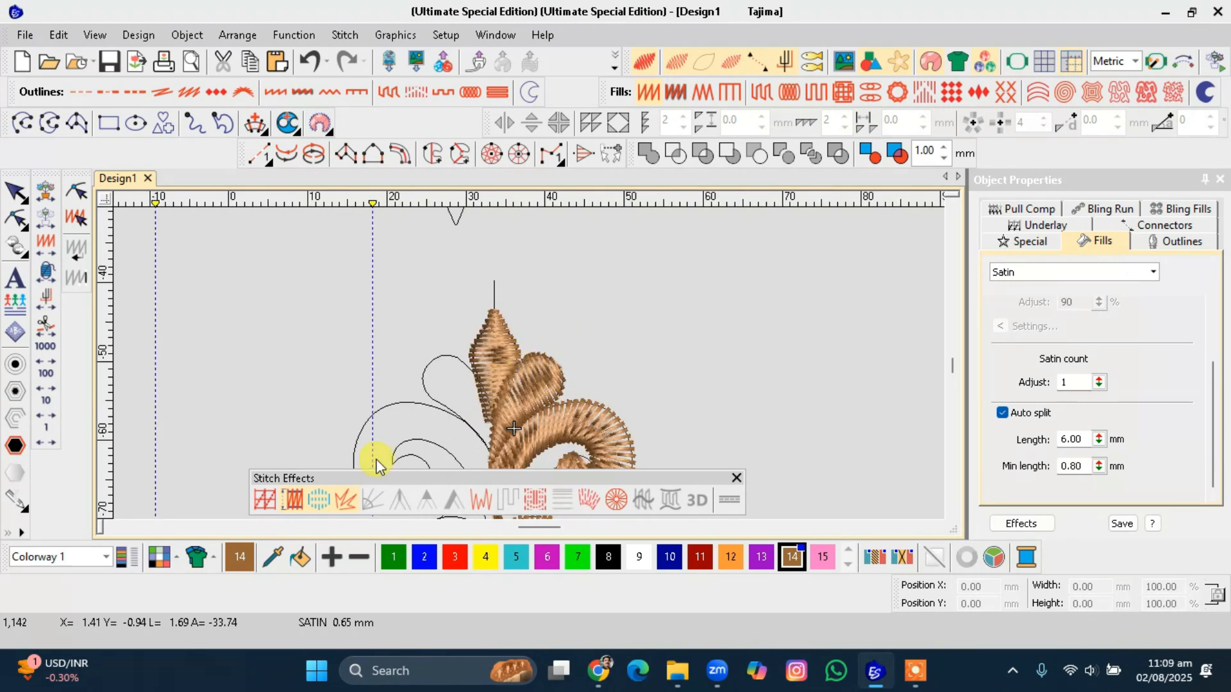
scroll(524, 369, down, 4)
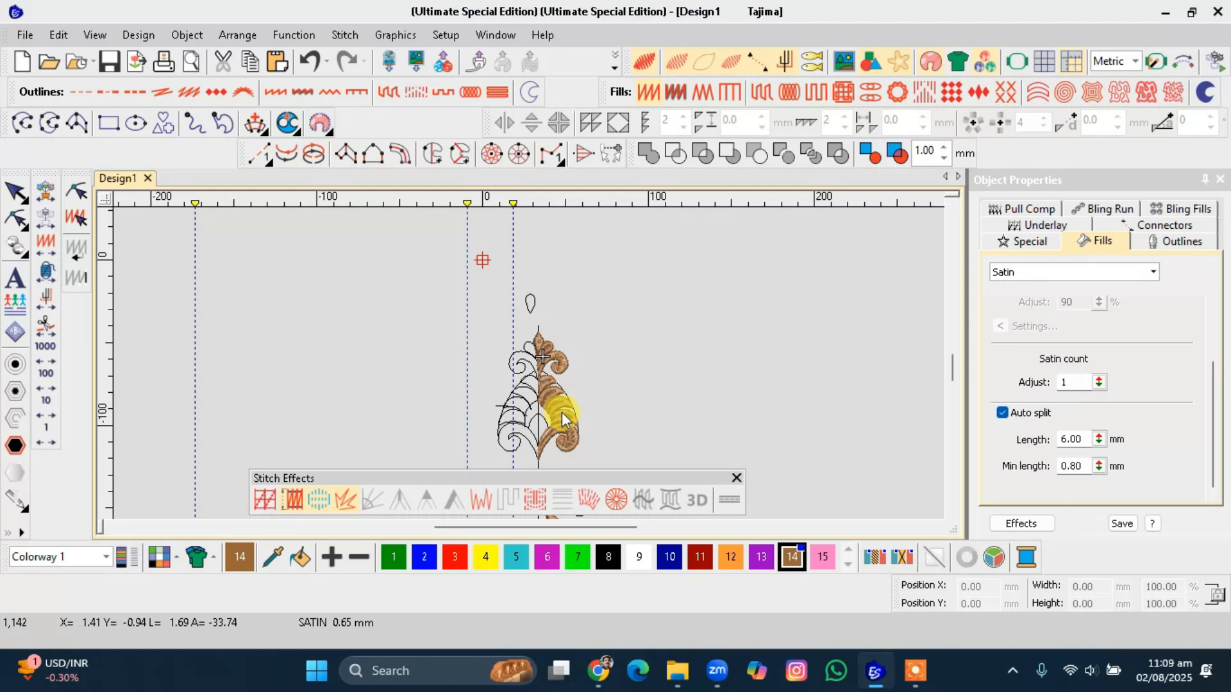
key(t)
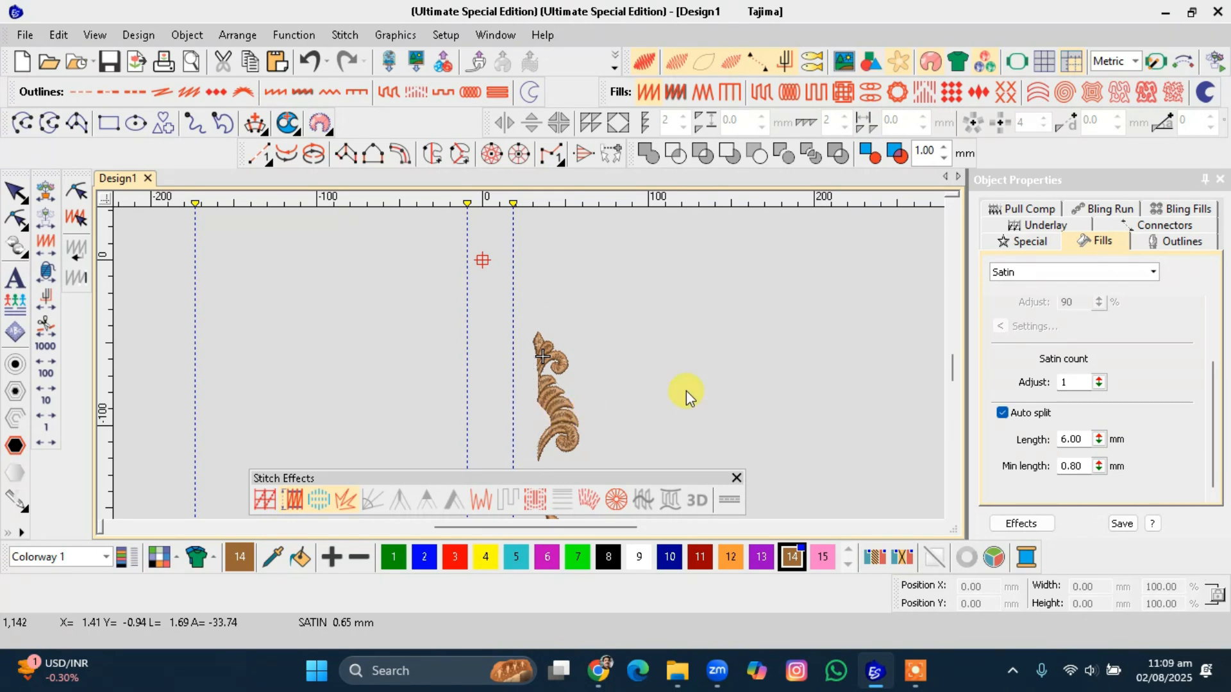
click(663, 333)
drag(662, 332, 531, 462)
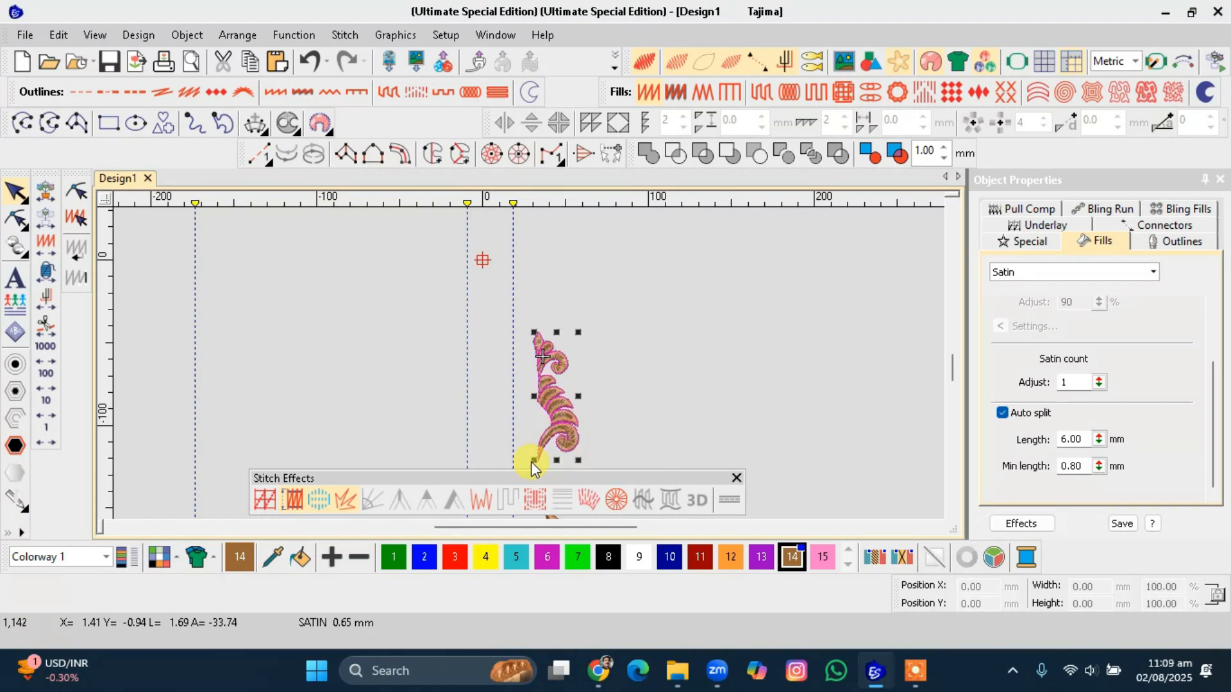
scroll(530, 398, up, 2)
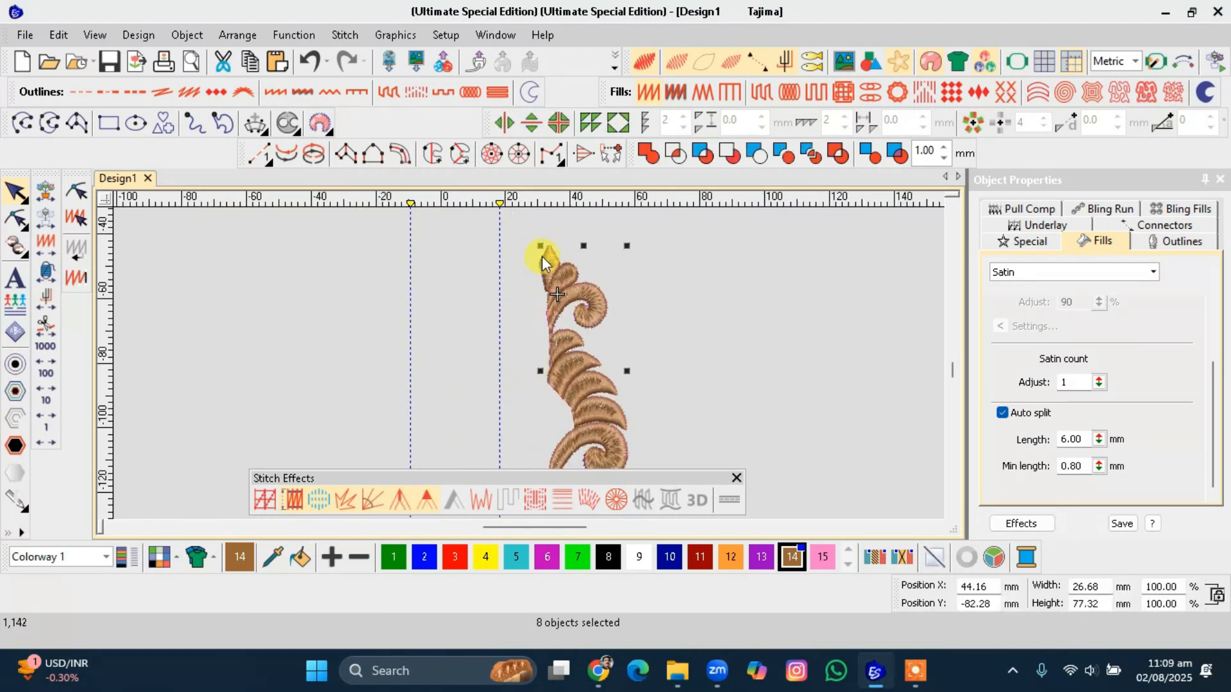
ctrl+click(543, 263)
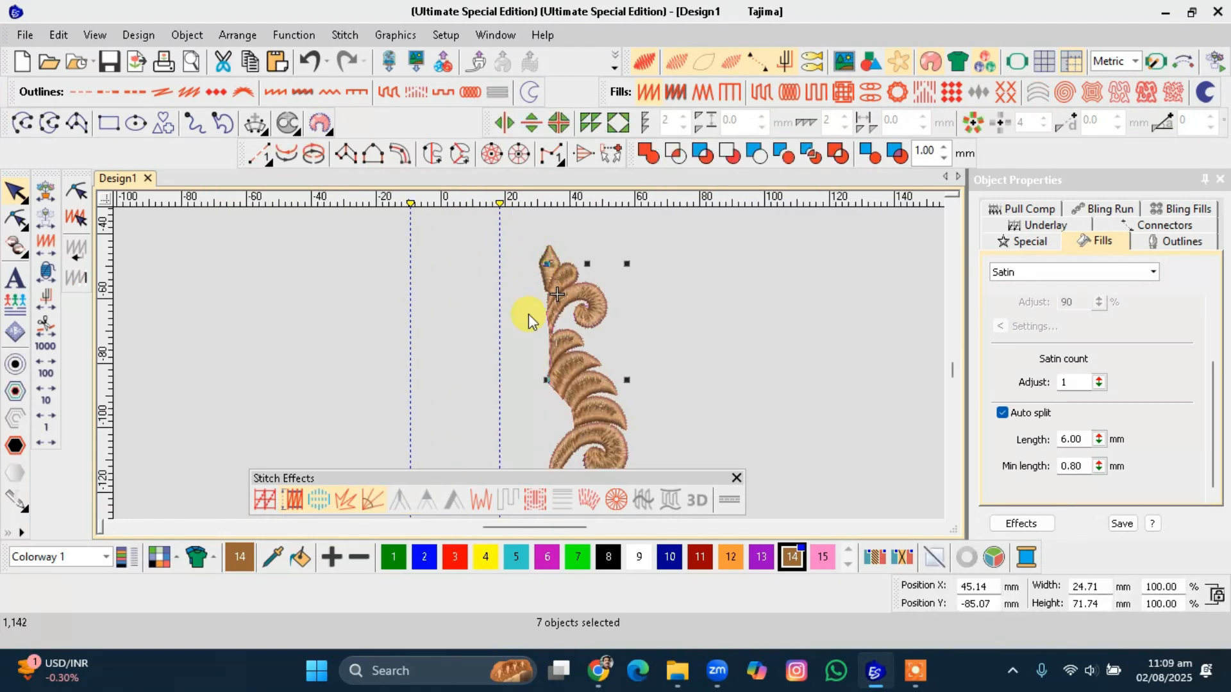
key(ctrl+d)
key(shift+m)
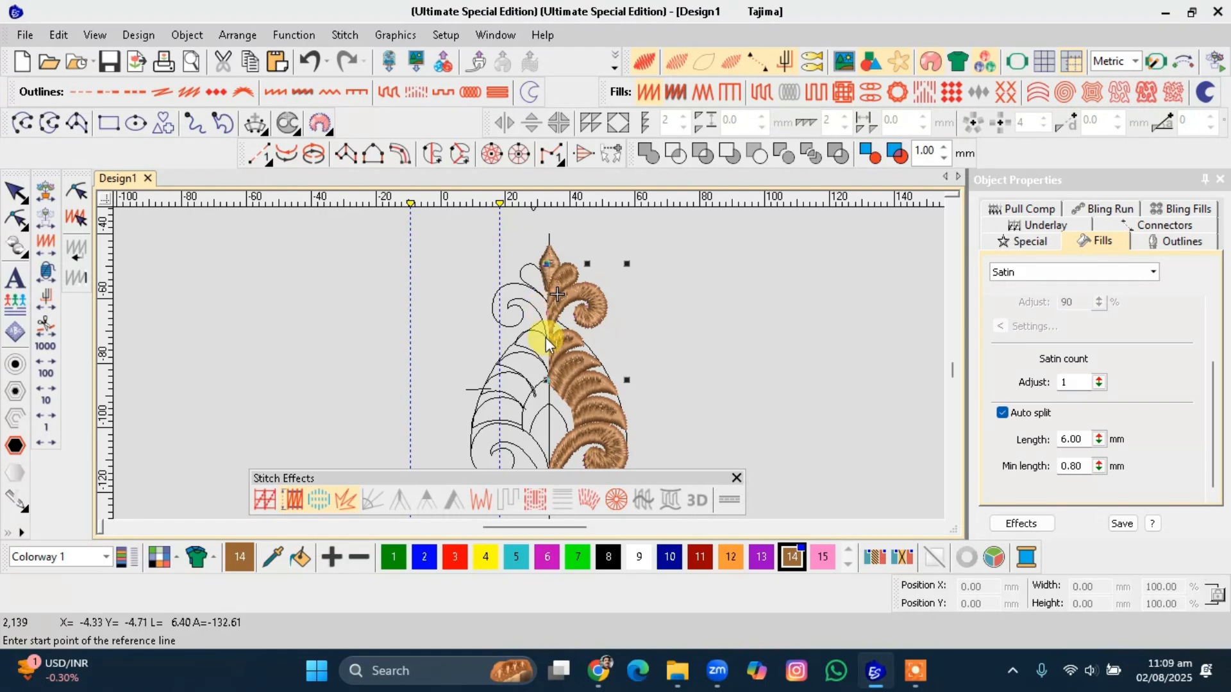
scroll(549, 426, up, 3)
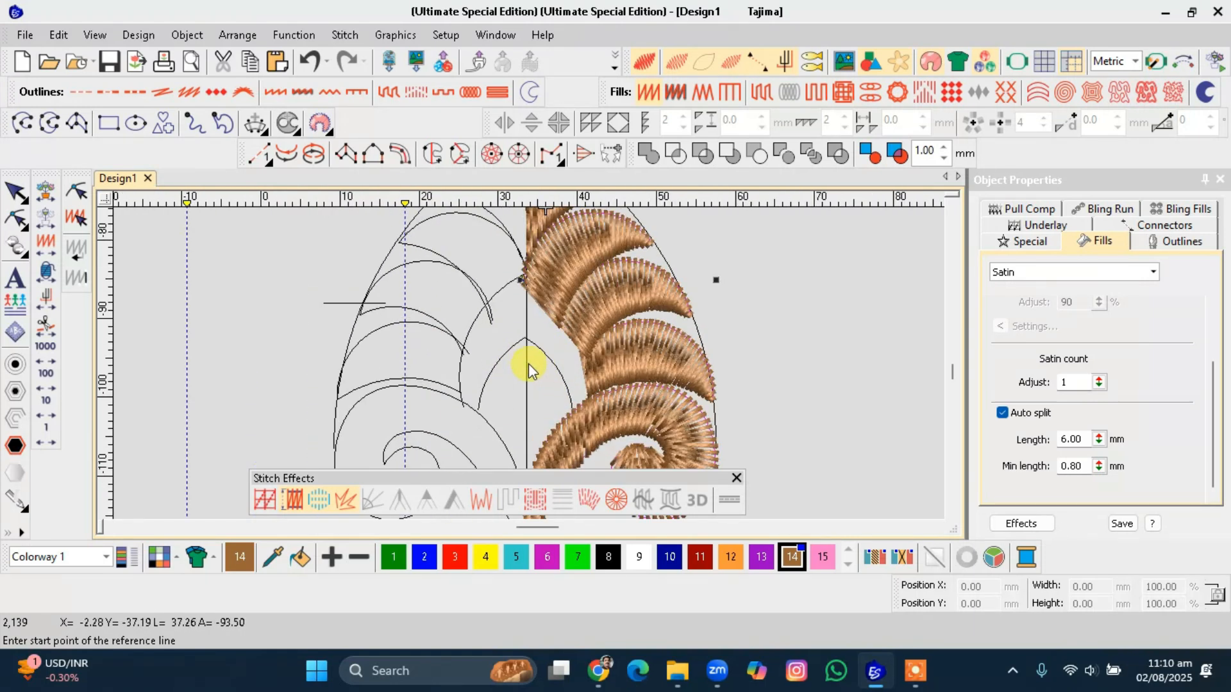
click(525, 365)
click(526, 403)
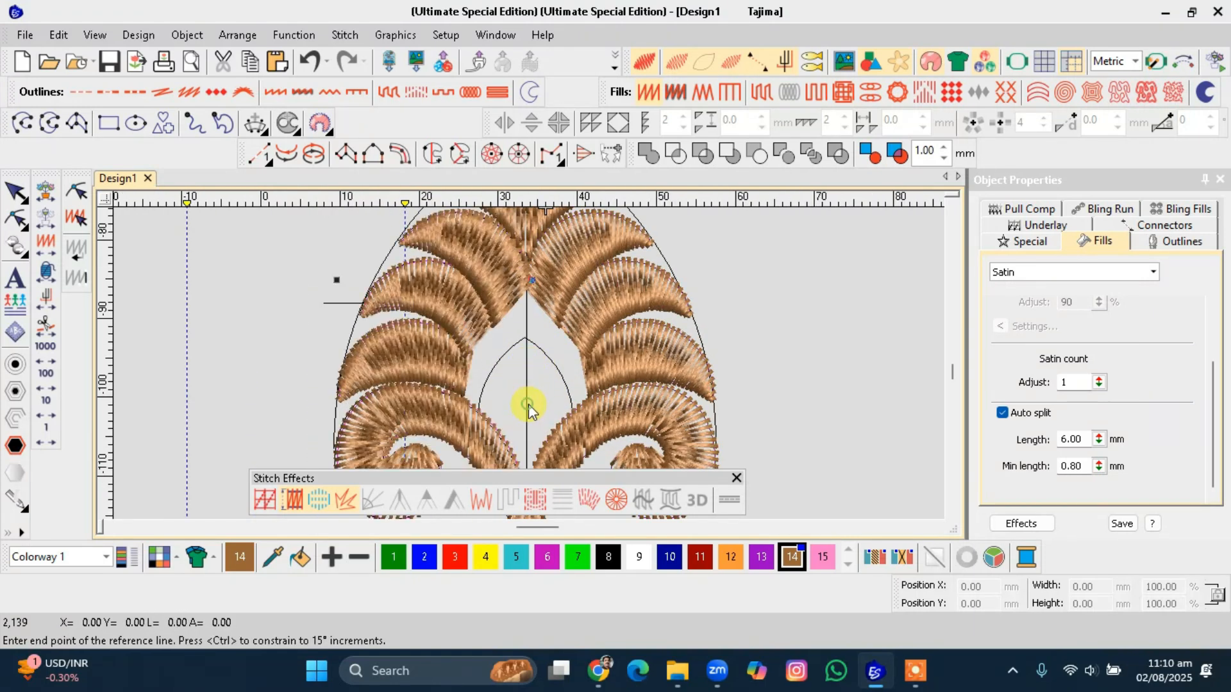
scroll(524, 378, down, 2)
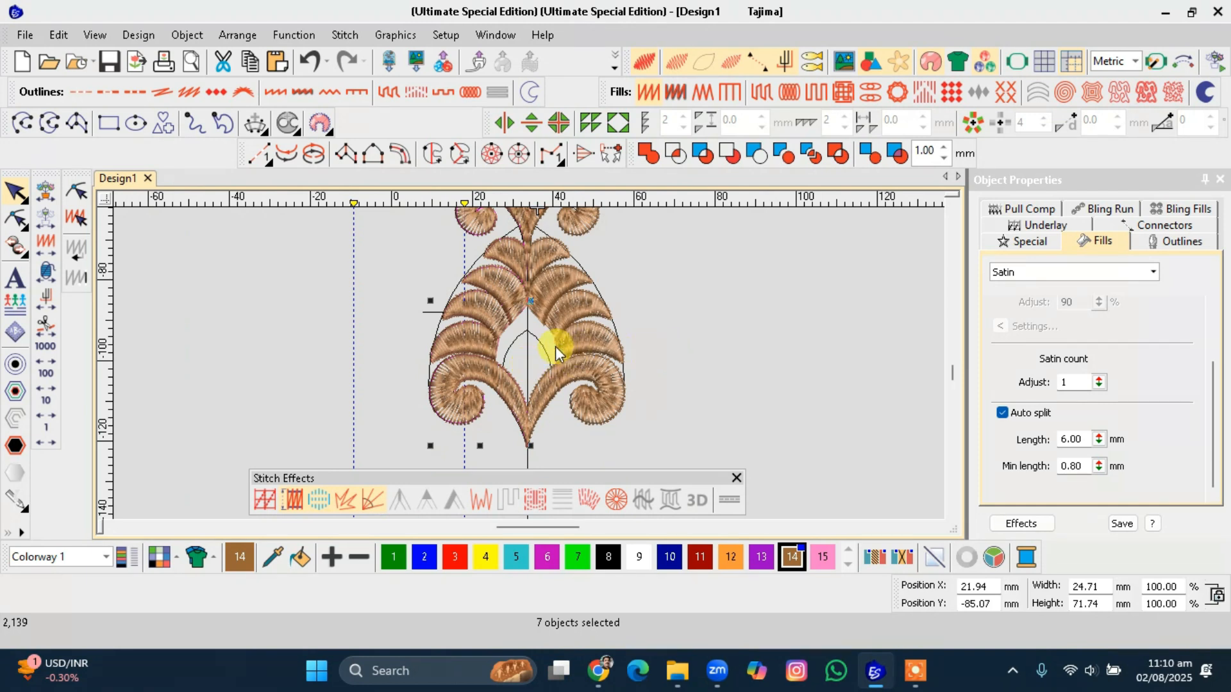
key(Escape)
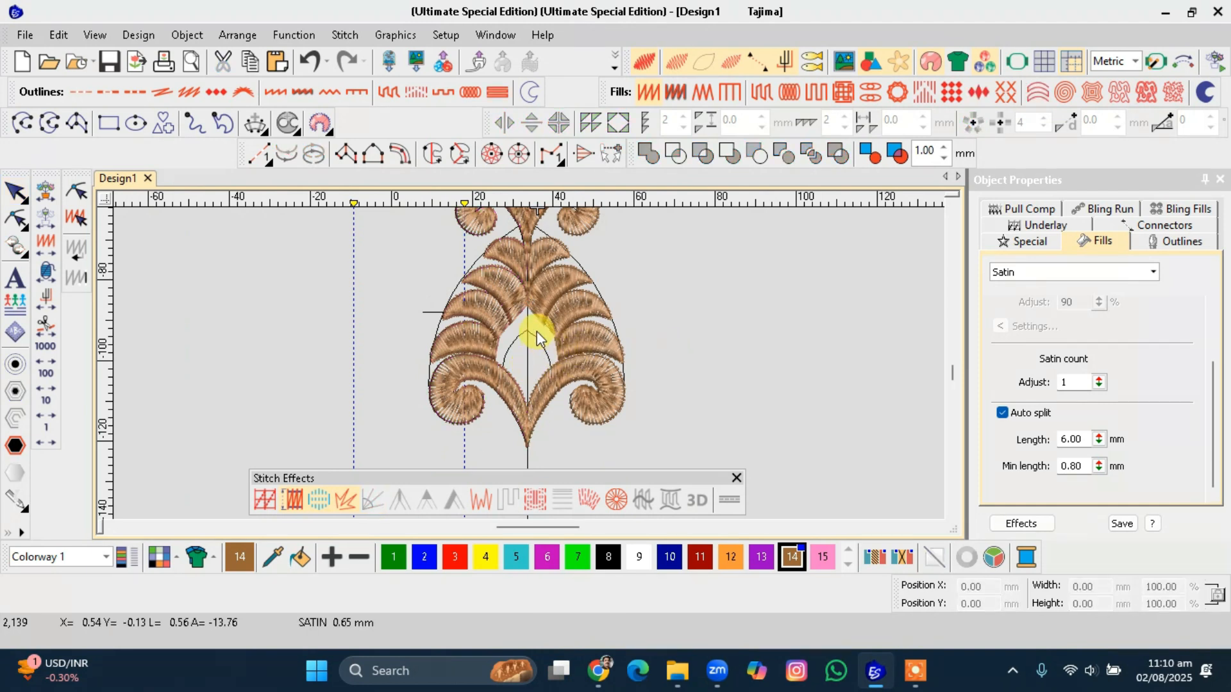
Undo the mirror and the duplicate of the right-half objects.
key(ctrl+z)
scroll(536, 338, up, 1)
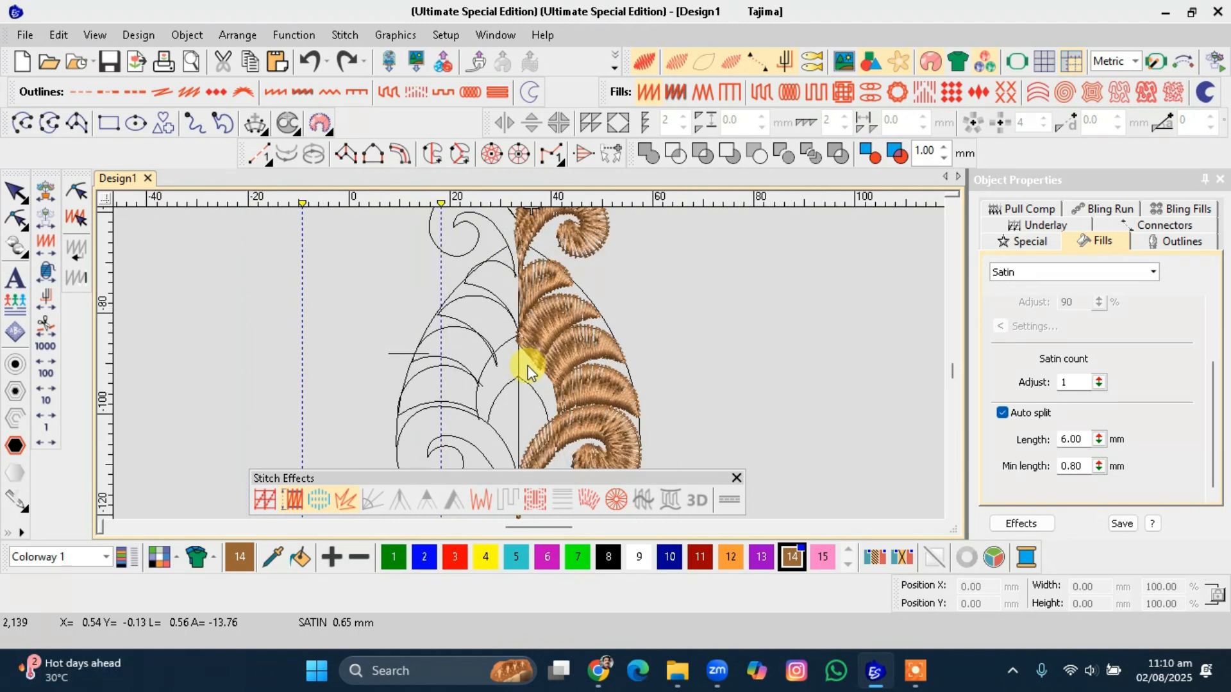
key(ctrl+z)
scroll(528, 366, up, 1)
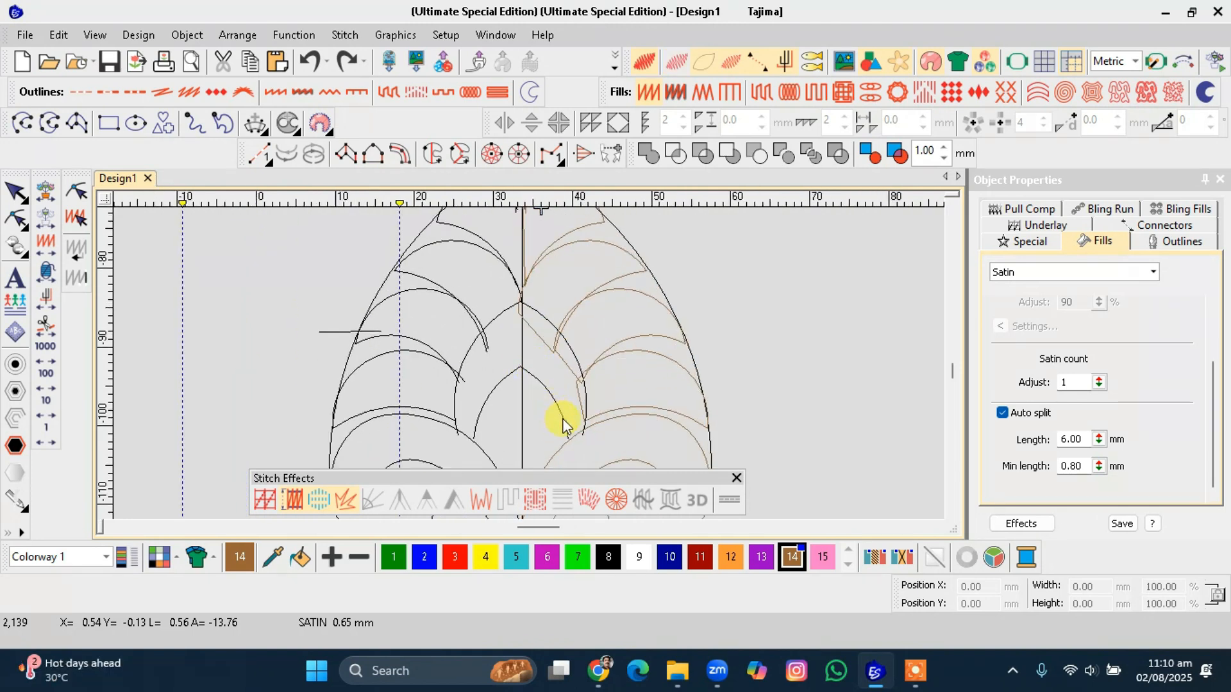
scroll(545, 378, down, 1)
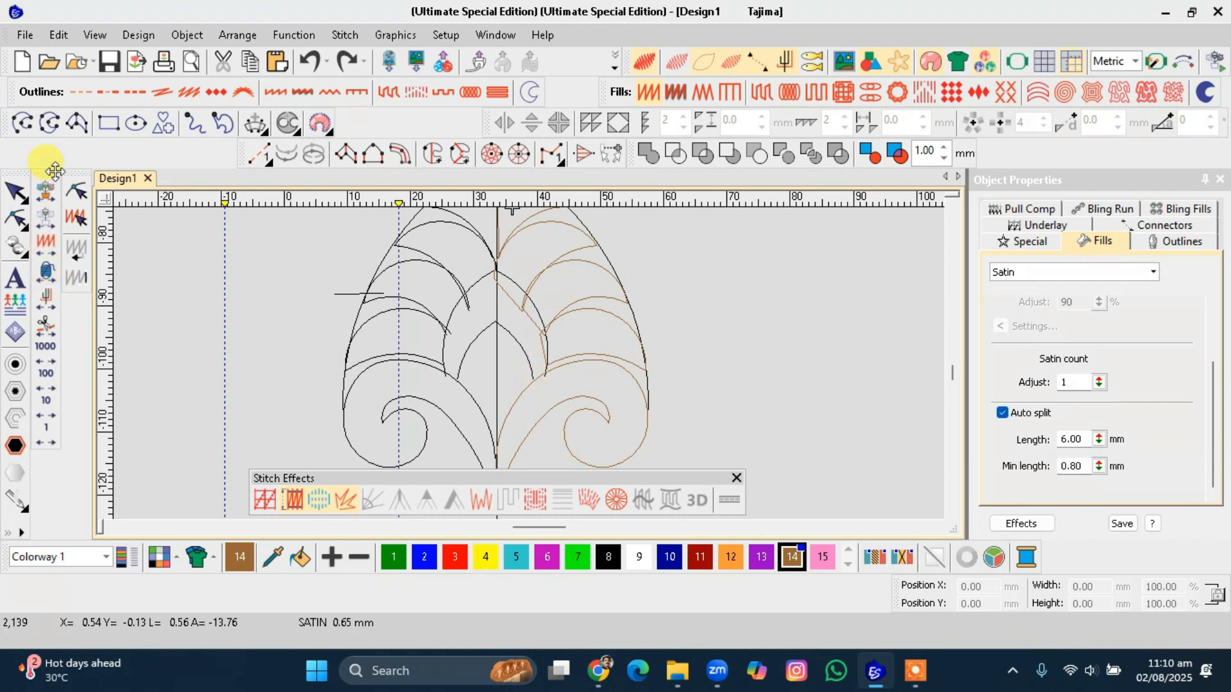
Digitize the centre stem leaf as a Complex Turning object, placing points alternately along both its sides.
click(76, 125)
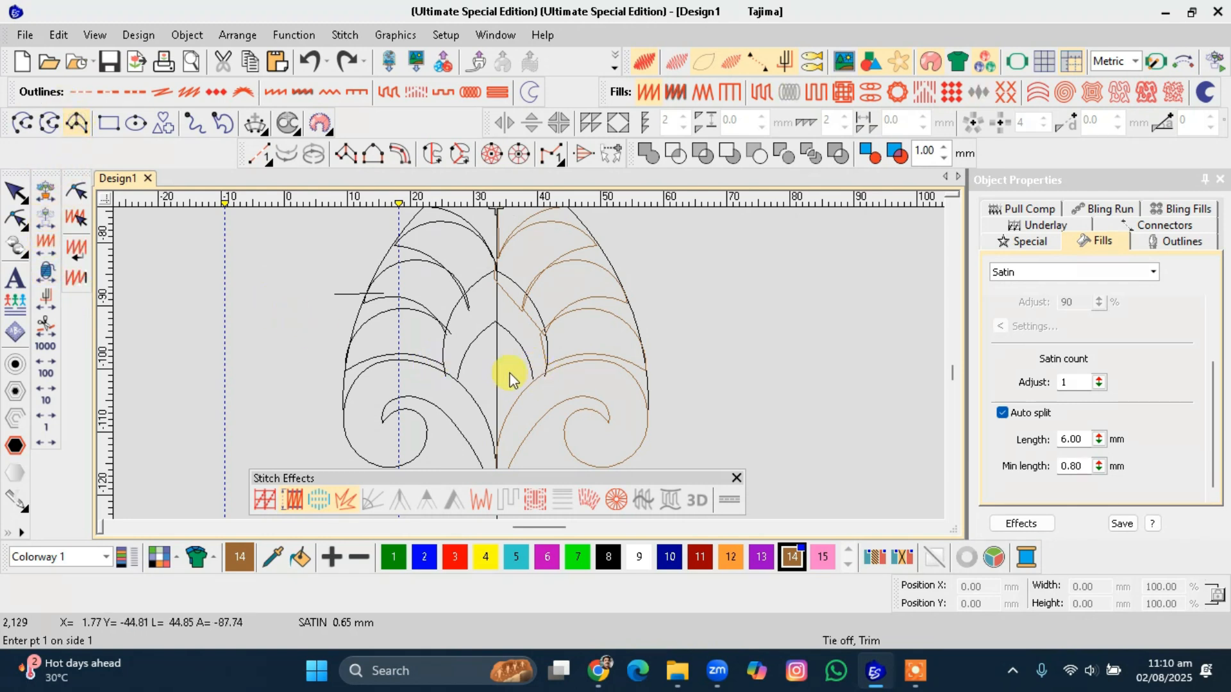
click(533, 393)
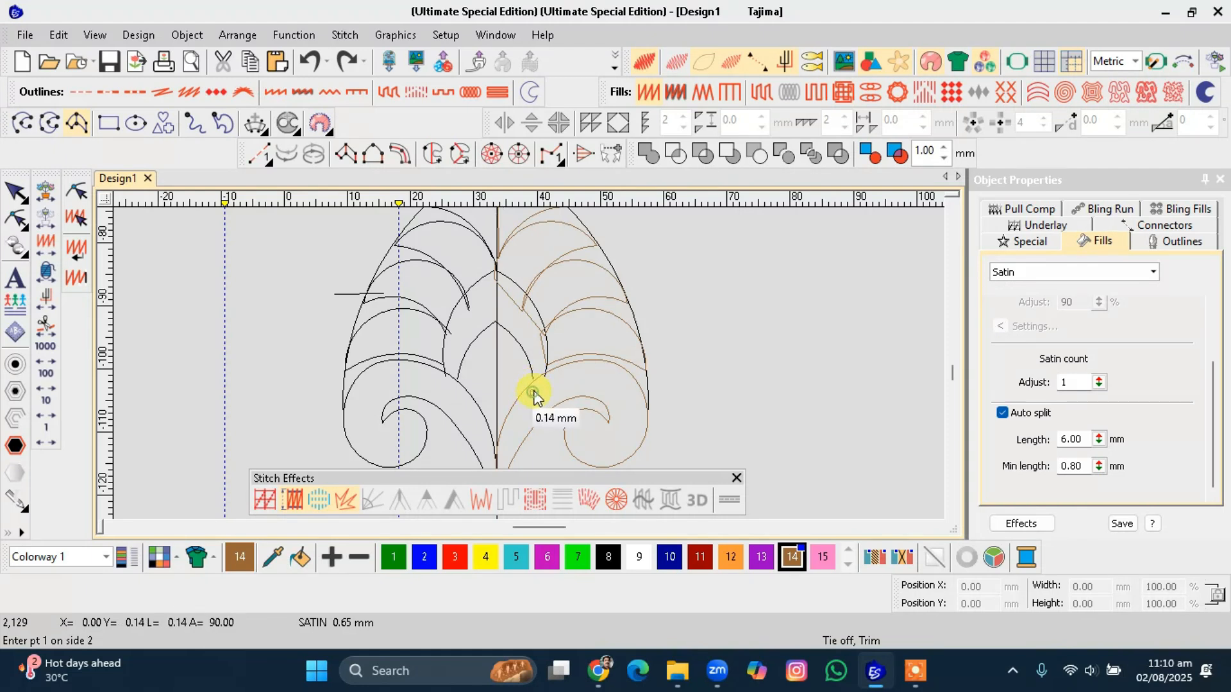
click(514, 340)
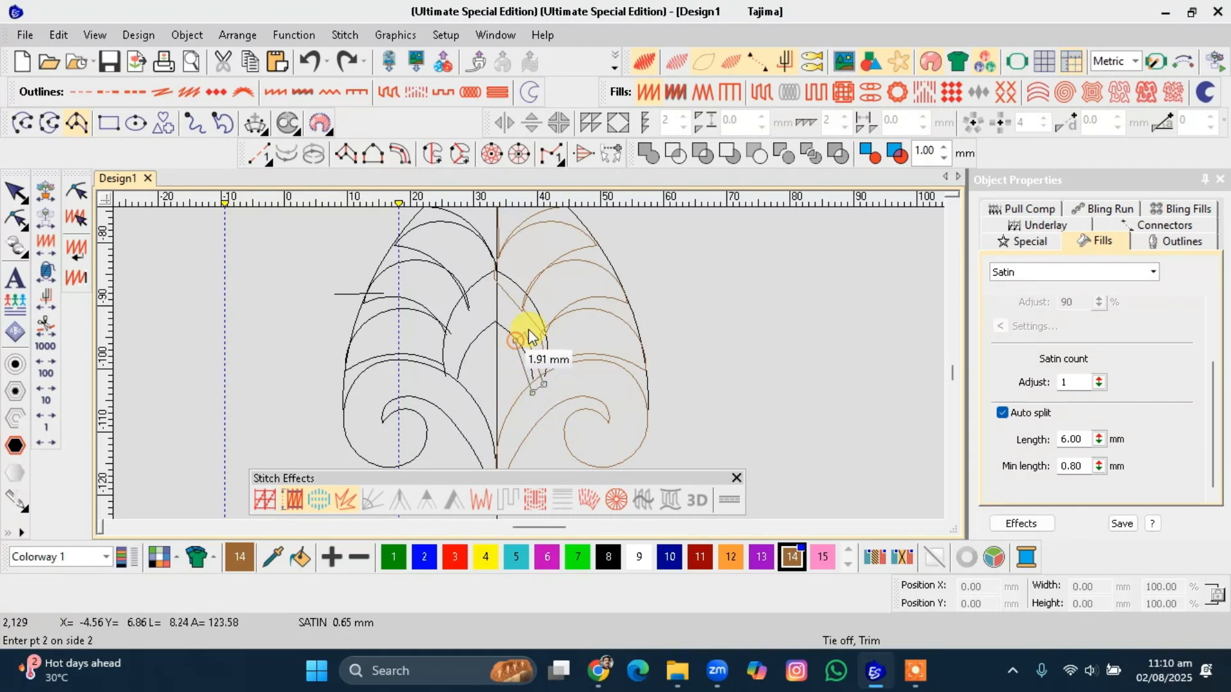
click(495, 323)
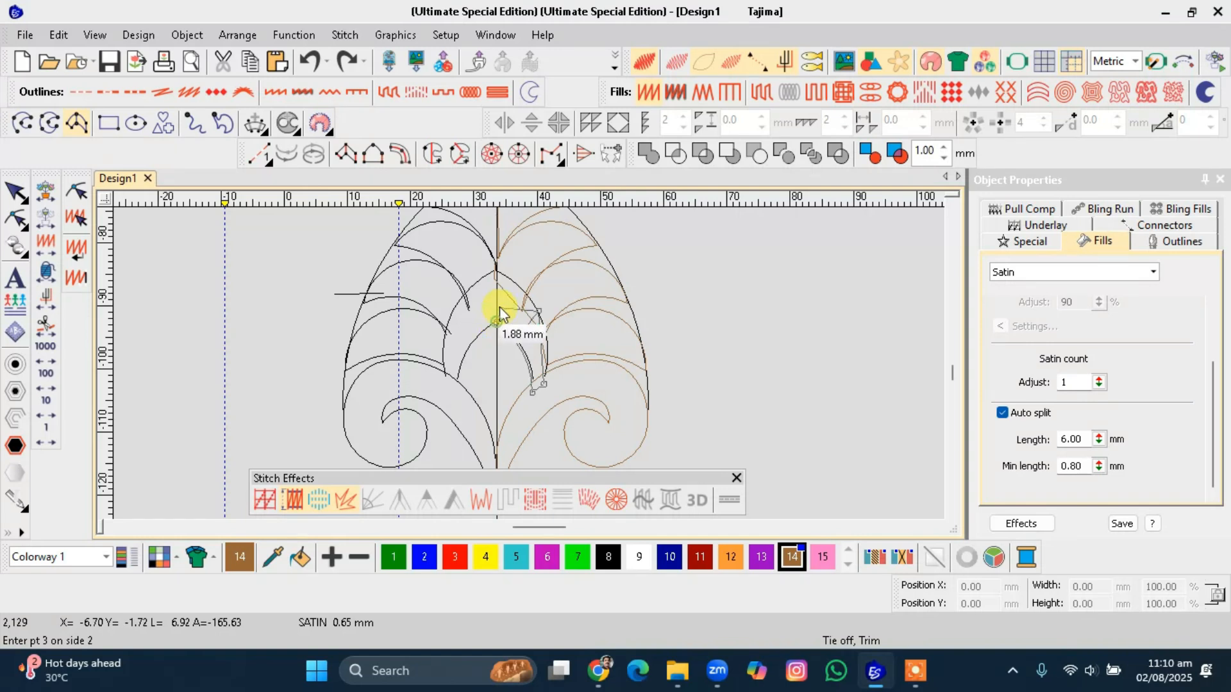
click(498, 272)
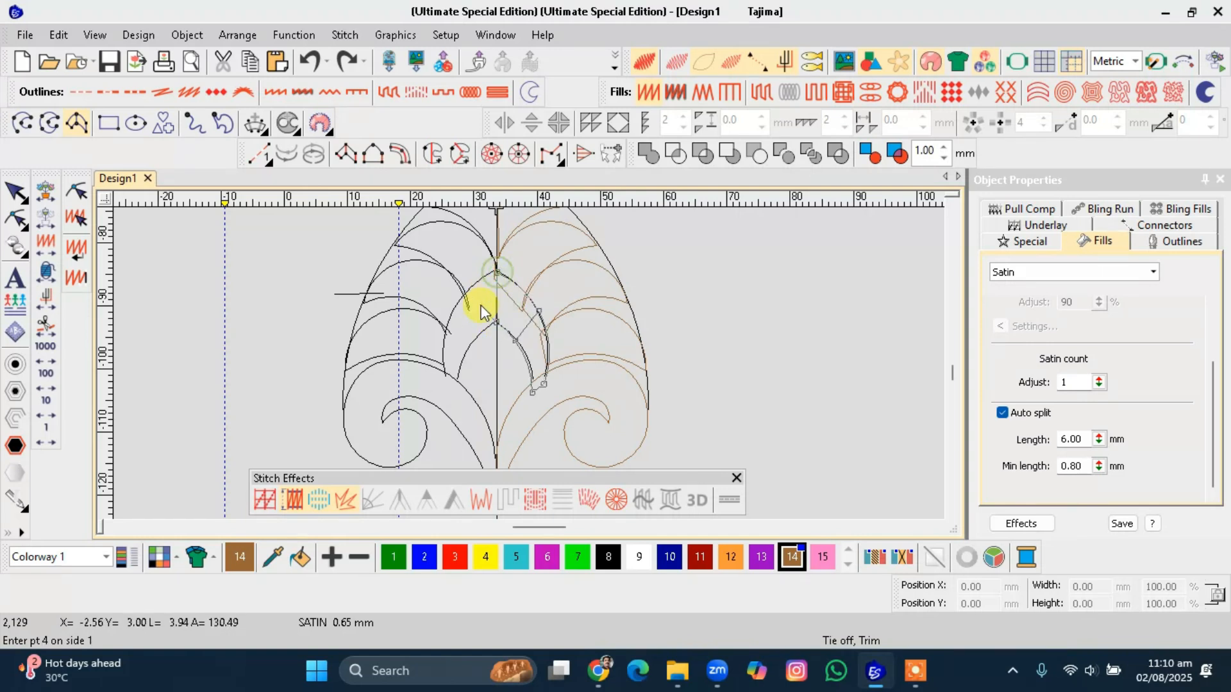
click(475, 341)
click(459, 300)
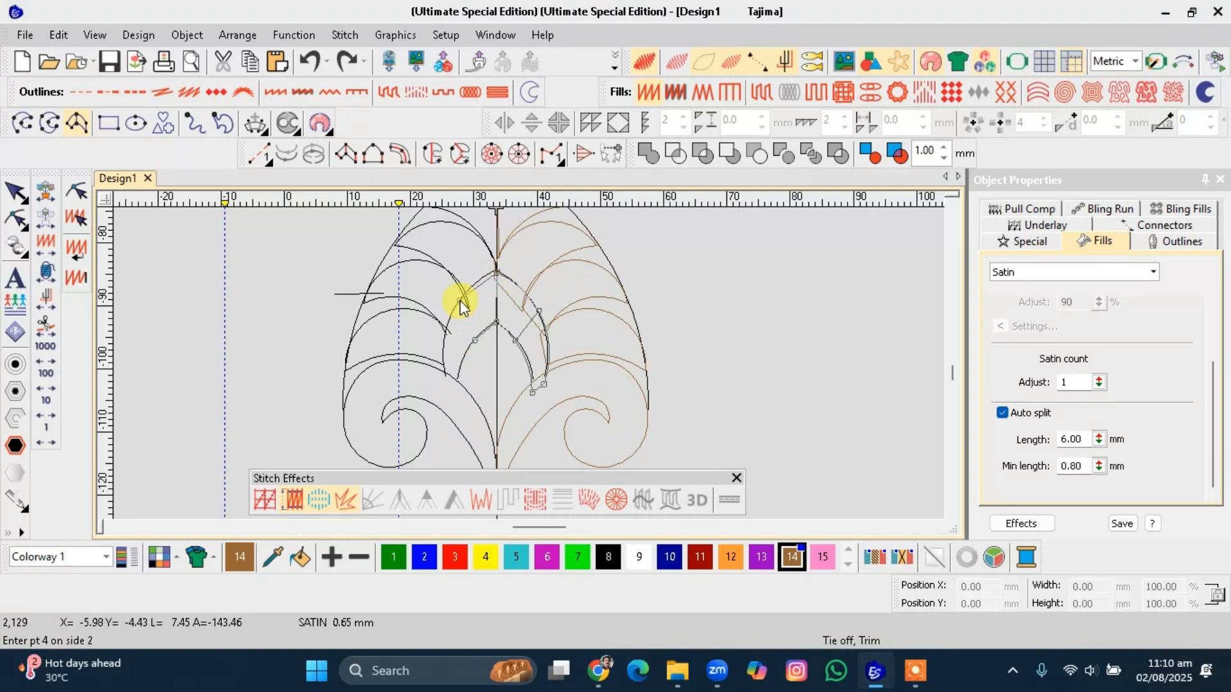
click(456, 398)
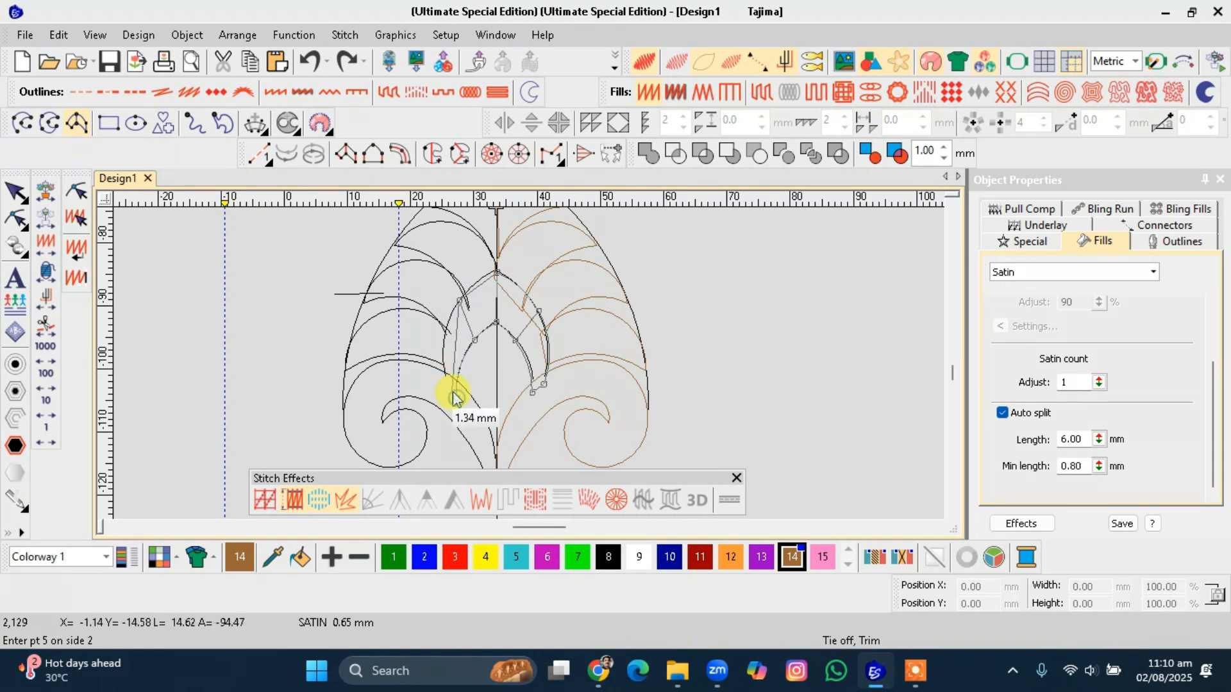
key(Return)
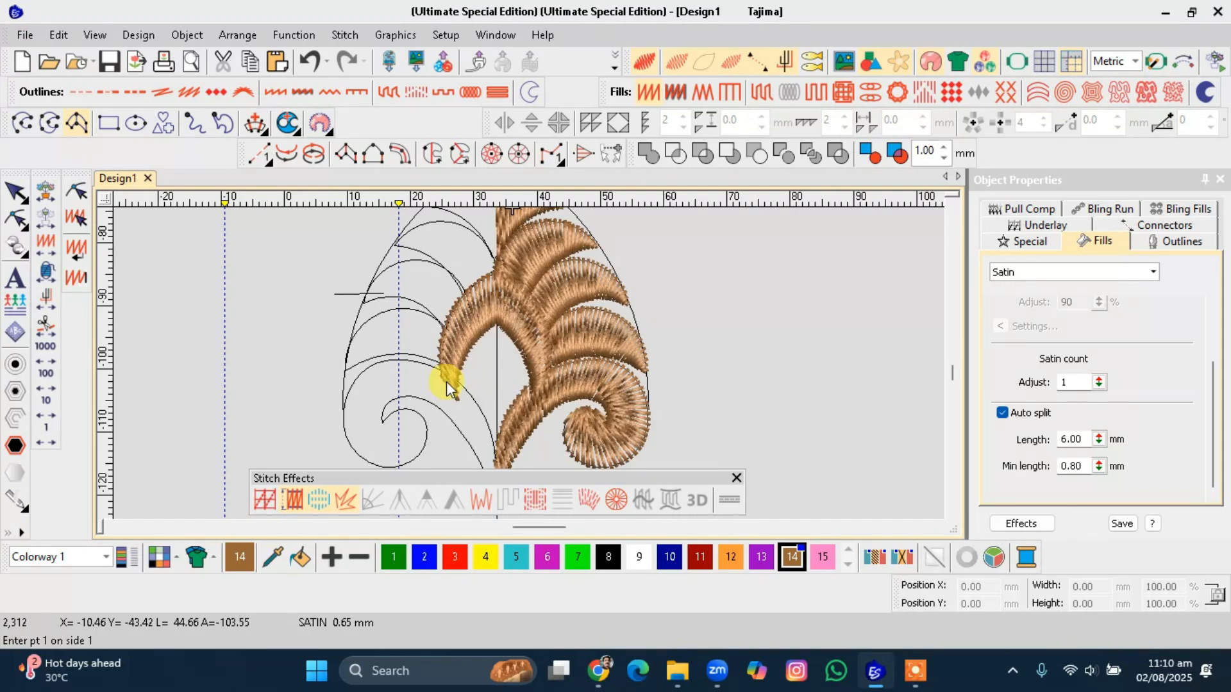
Move the bottom curl object to the end of the stitching sequence by cutting and pasting it.
click(526, 397)
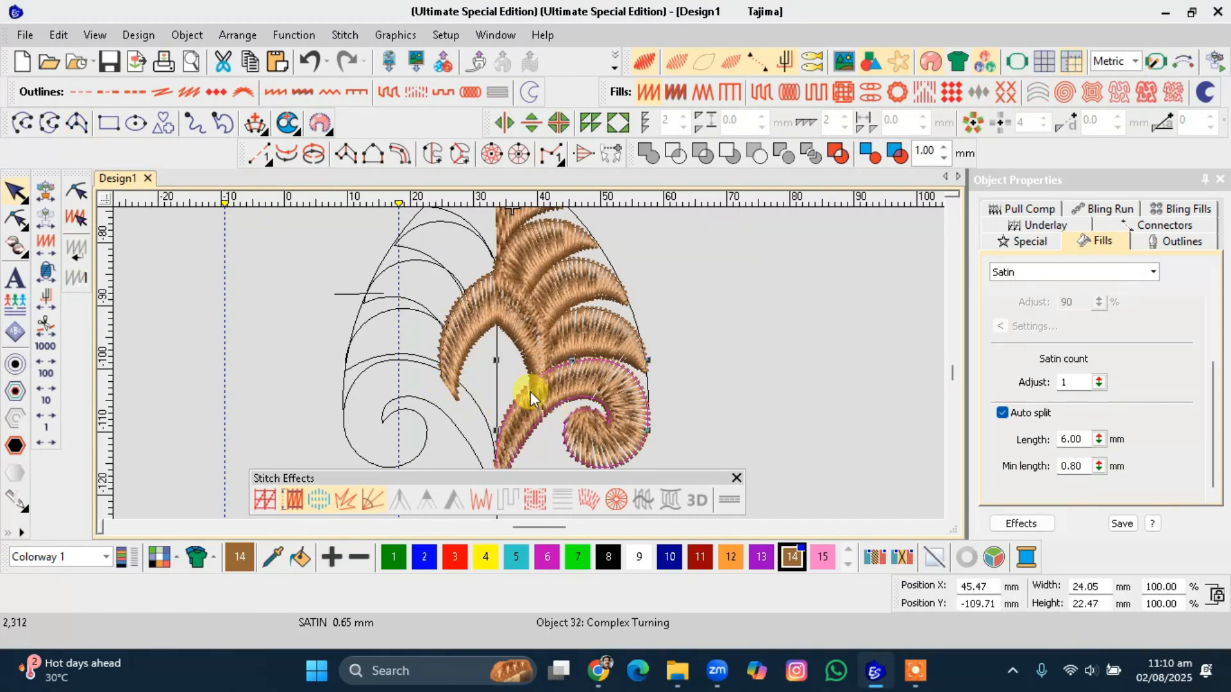
scroll(530, 391, up, 2)
key(ctrl+x)
key(ctrl+v)
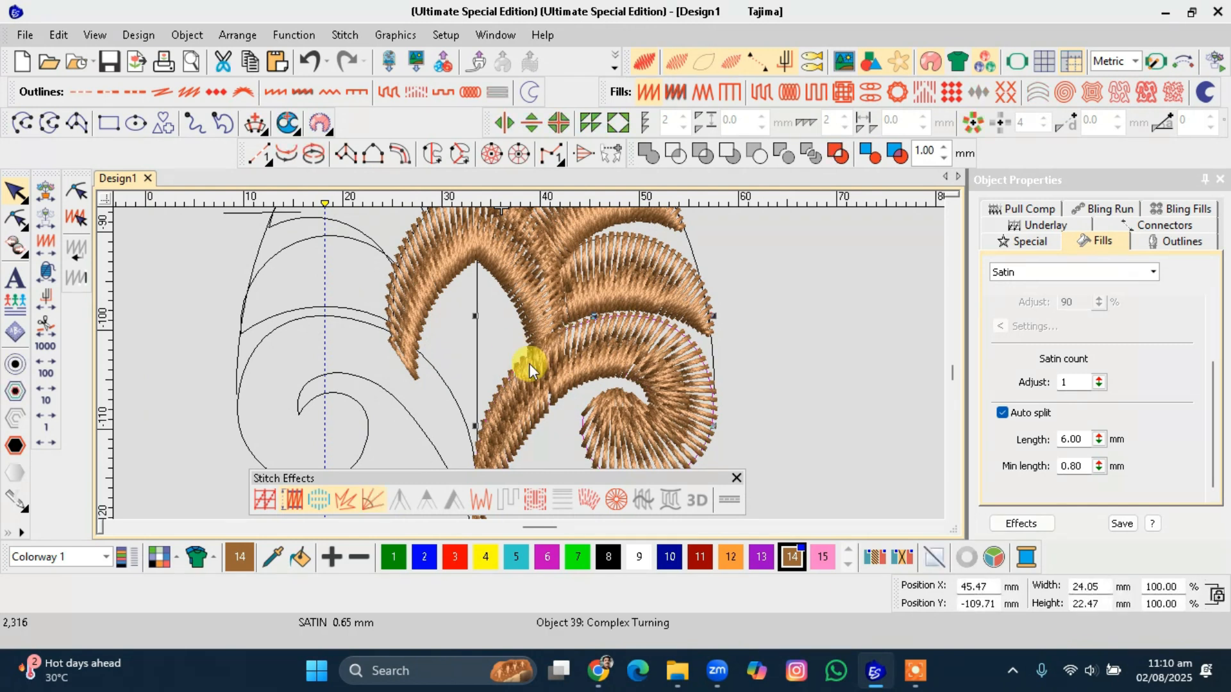
Hide the imported artwork so only the stitched objects show.
scroll(529, 363, down, 2)
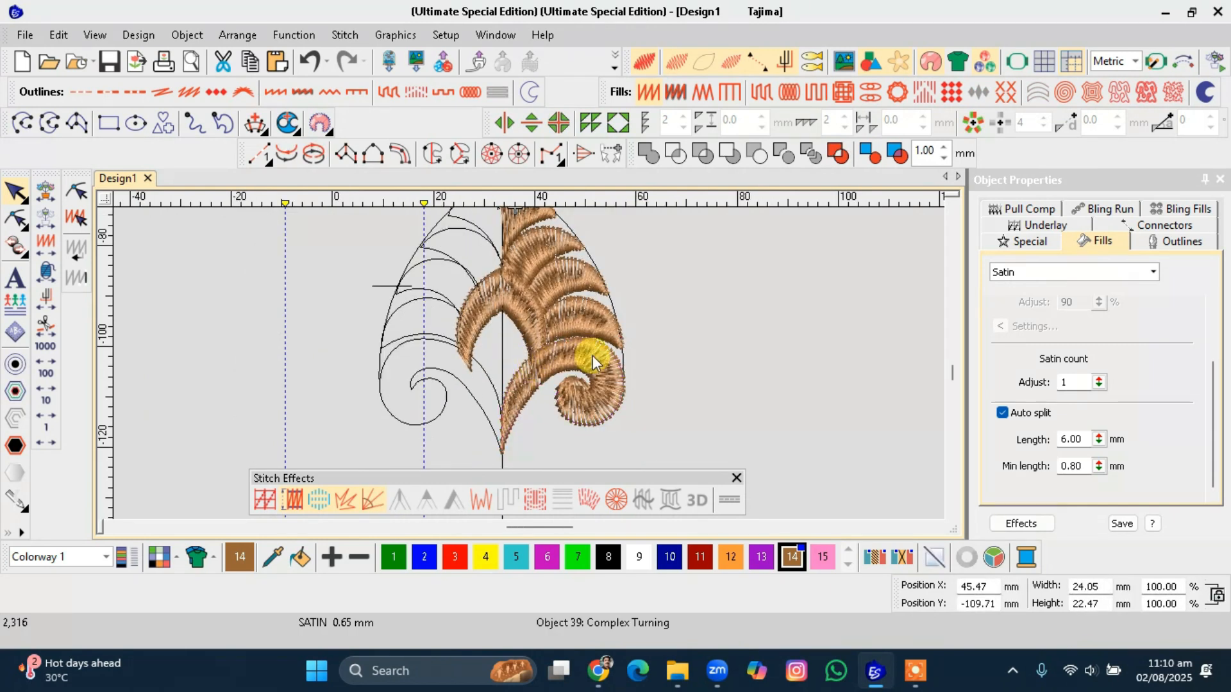
click(726, 356)
scroll(728, 355, down, 2)
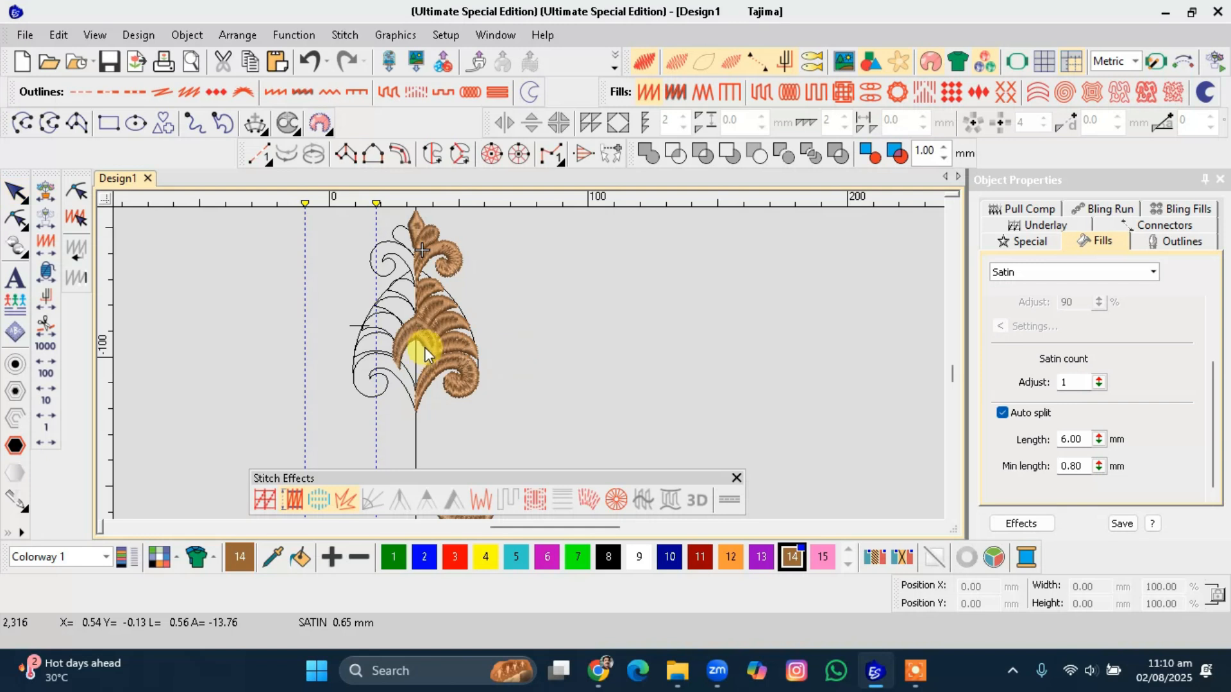
scroll(433, 331, up, 1)
scroll(529, 363, up, 1)
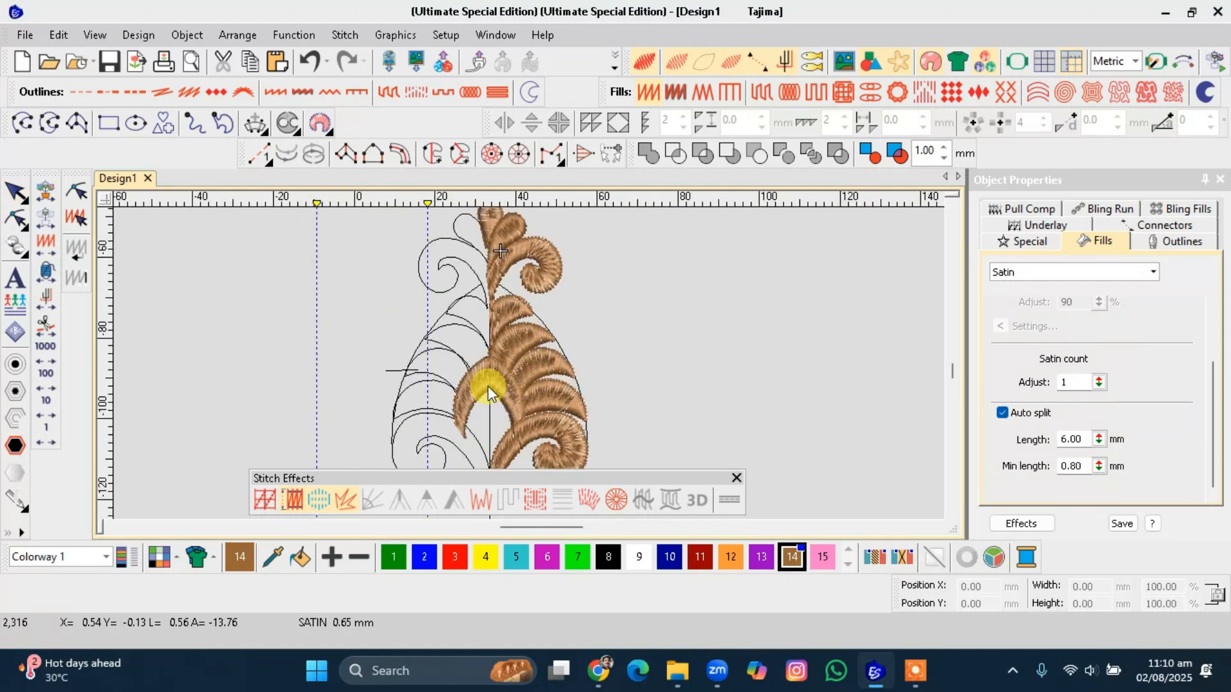
key(d)
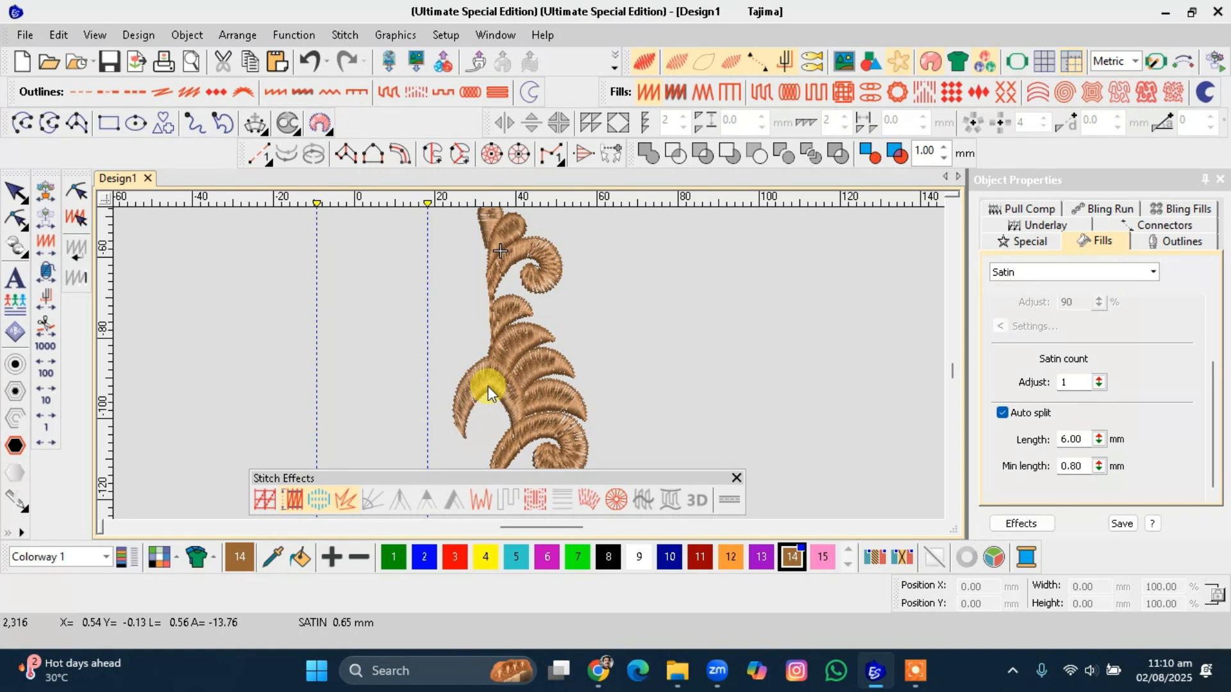
Select the right-half objects except two centre pieces, duplicate them and mirror the copy about the centre stem line.
scroll(487, 386, down, 2)
drag(602, 228, 500, 450)
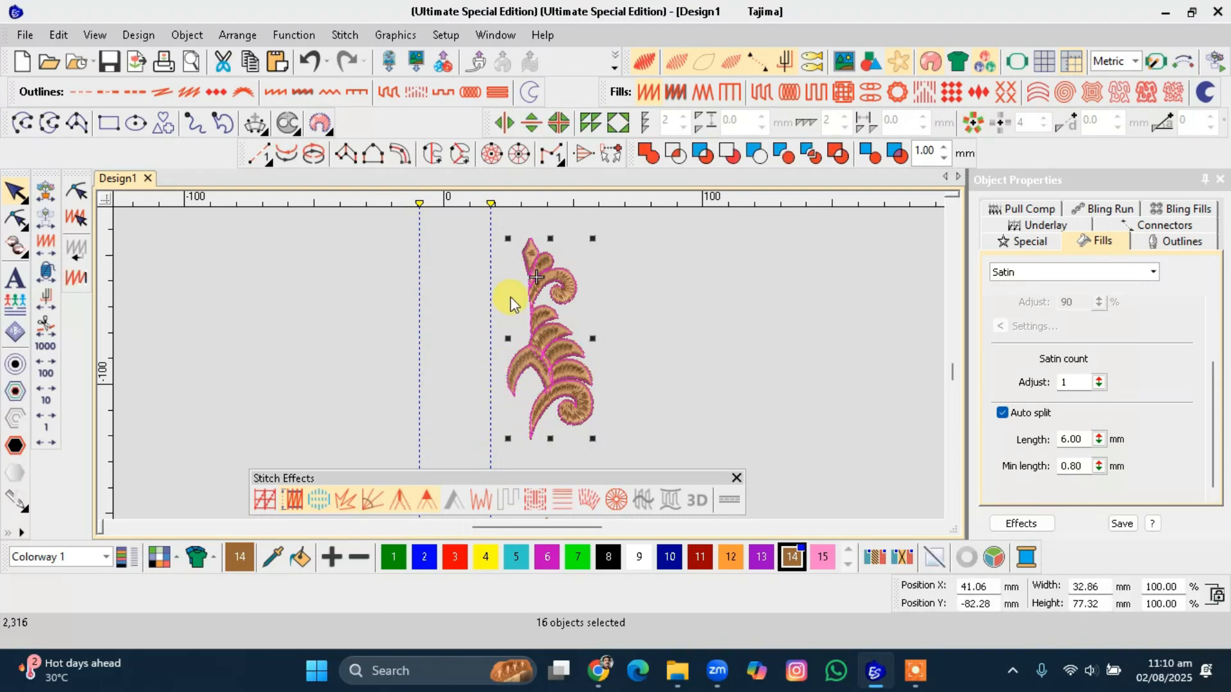
scroll(522, 357, up, 2)
ctrl+click(525, 371)
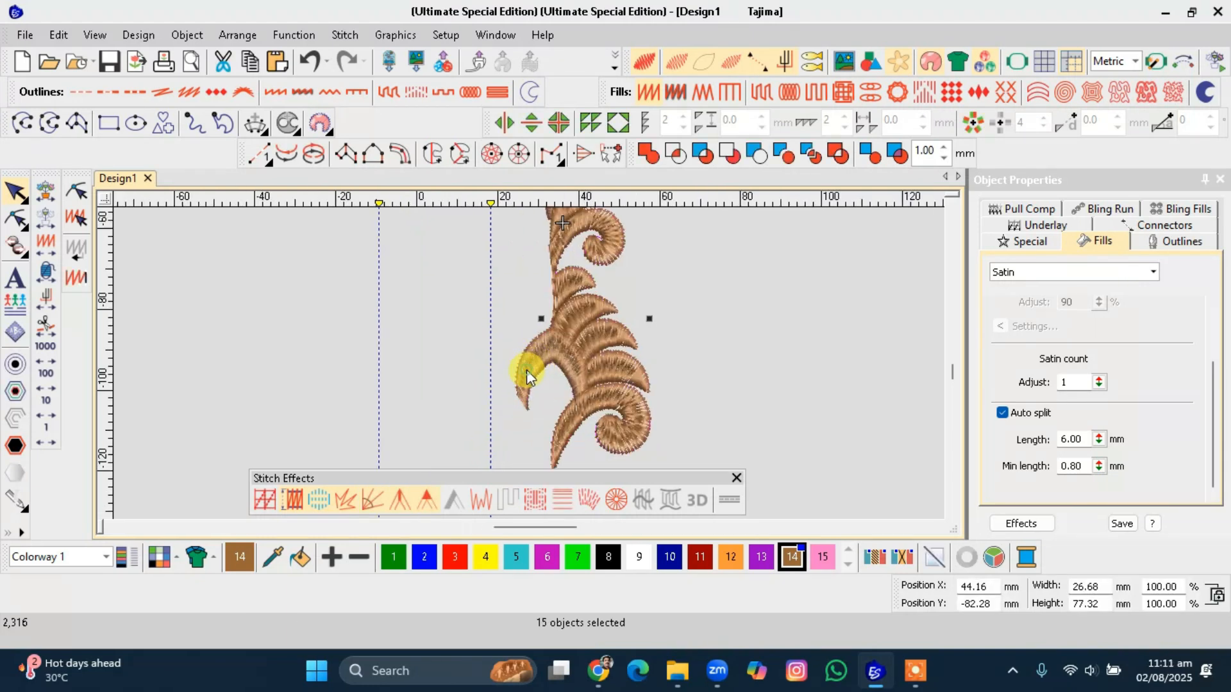
scroll(526, 371, down, 2)
ctrl+click(539, 242)
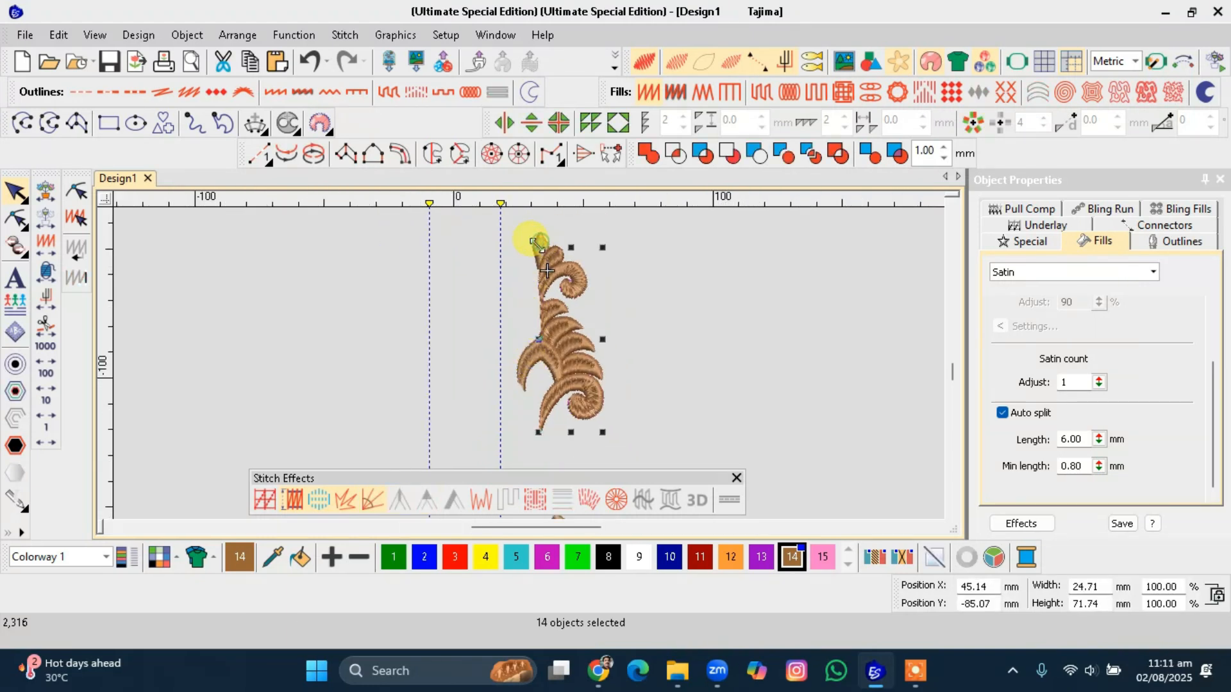
key(ctrl+d)
key(shift+3)
scroll(529, 364, up, 3)
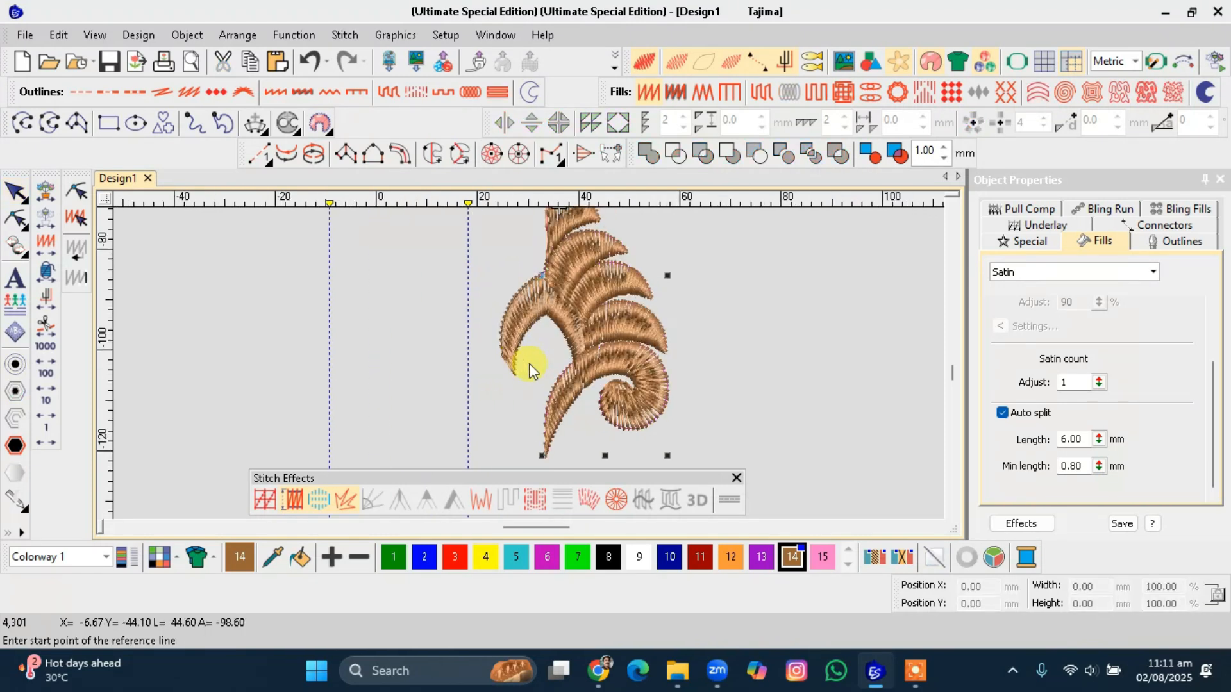
click(545, 317)
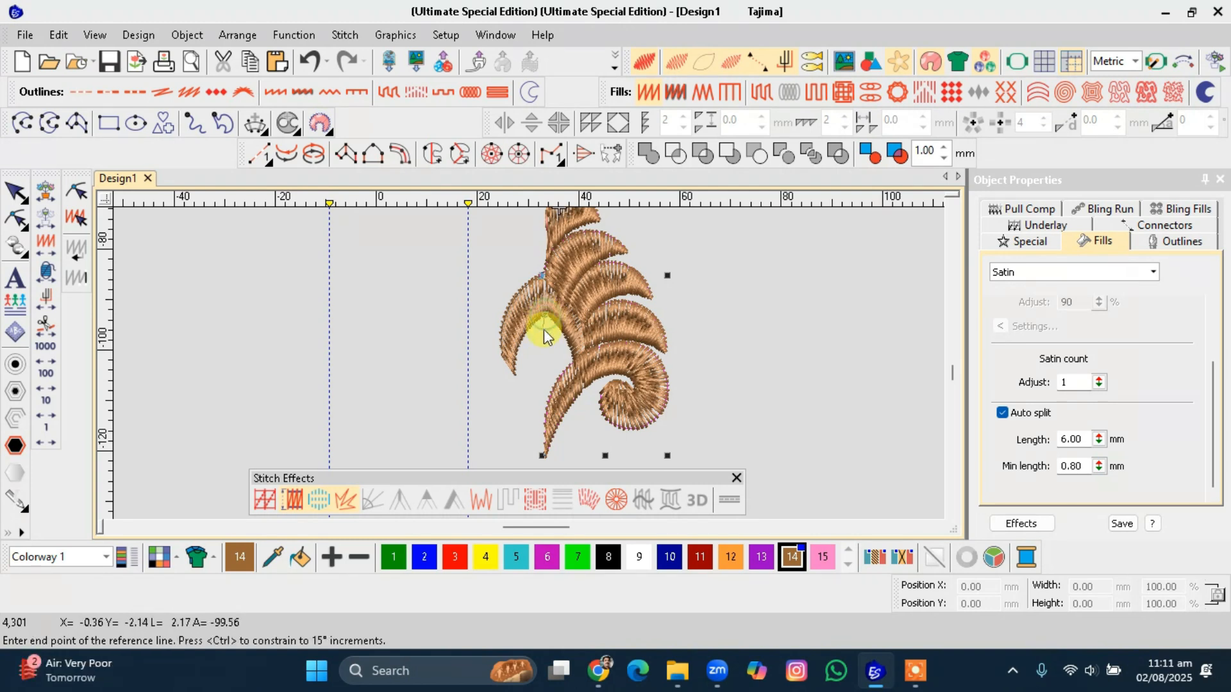
click(544, 368)
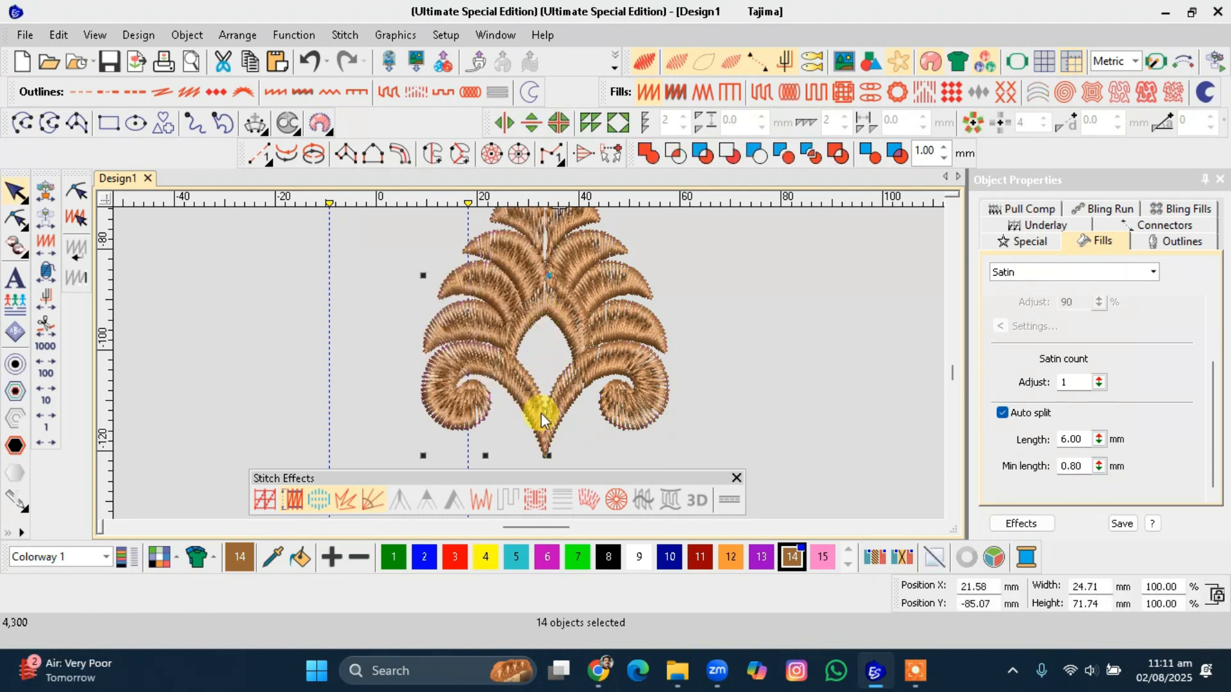
drag(546, 409, 545, 402)
click(723, 318)
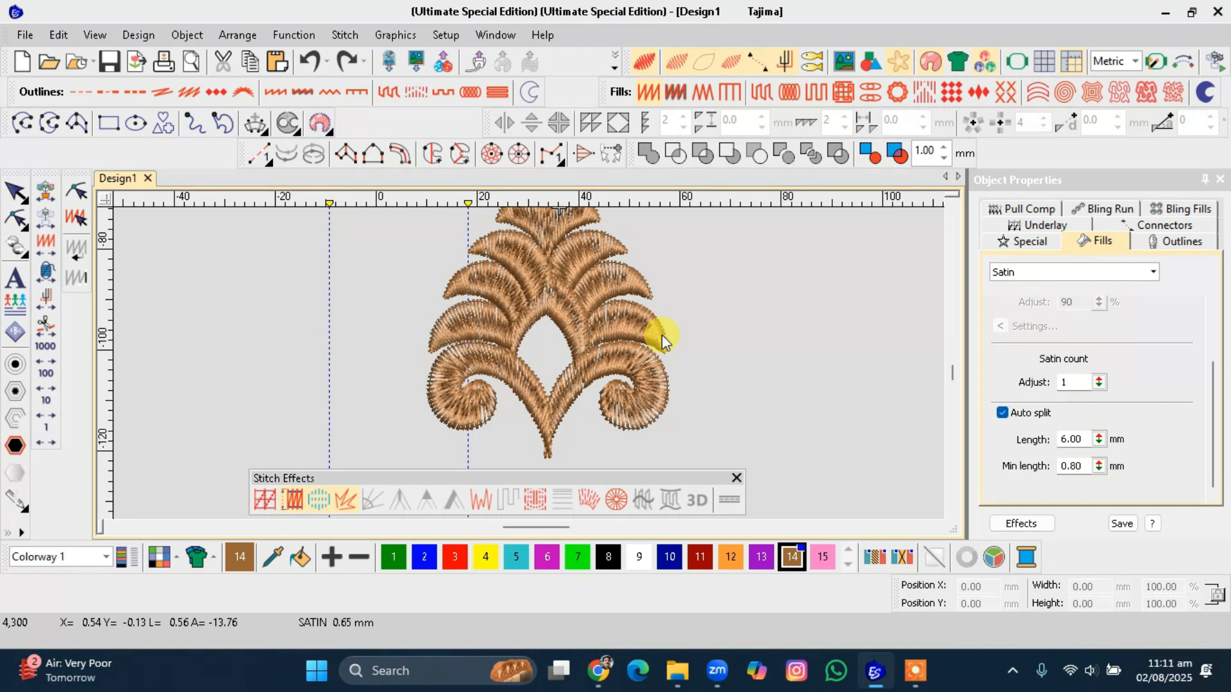
Move the two bottom curl objects to the end of the stitching sequence by cutting and pasting them.
click(545, 327)
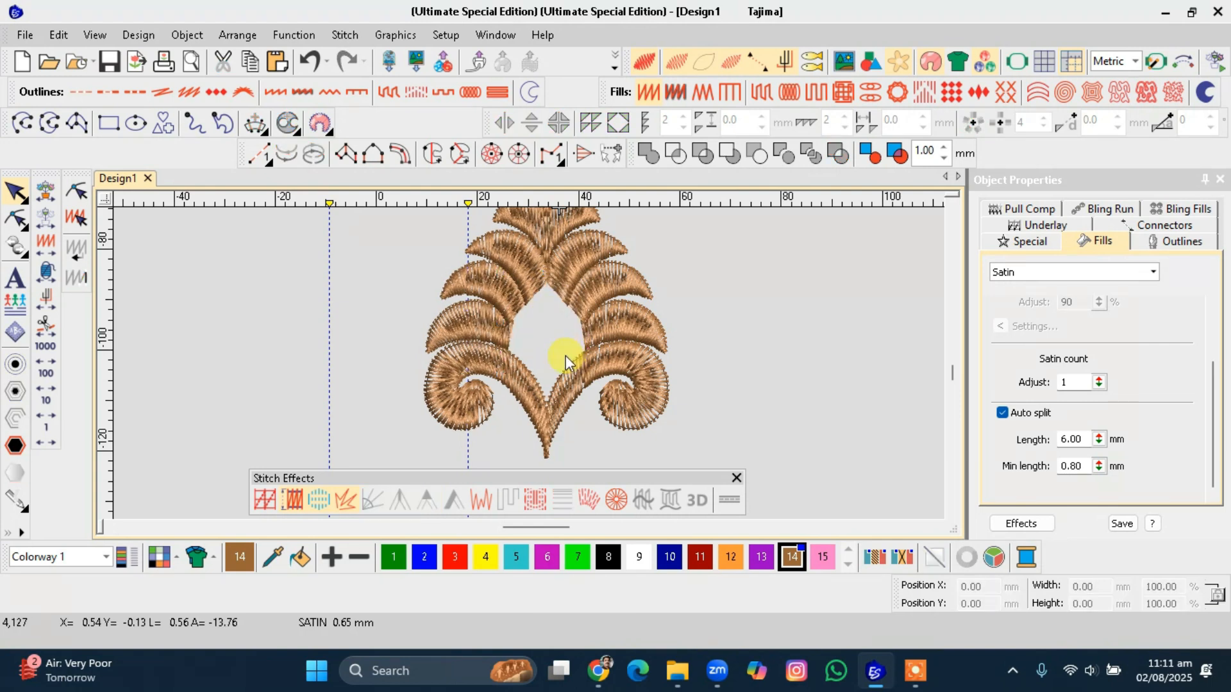
click(563, 356)
scroll(561, 356, up, 2)
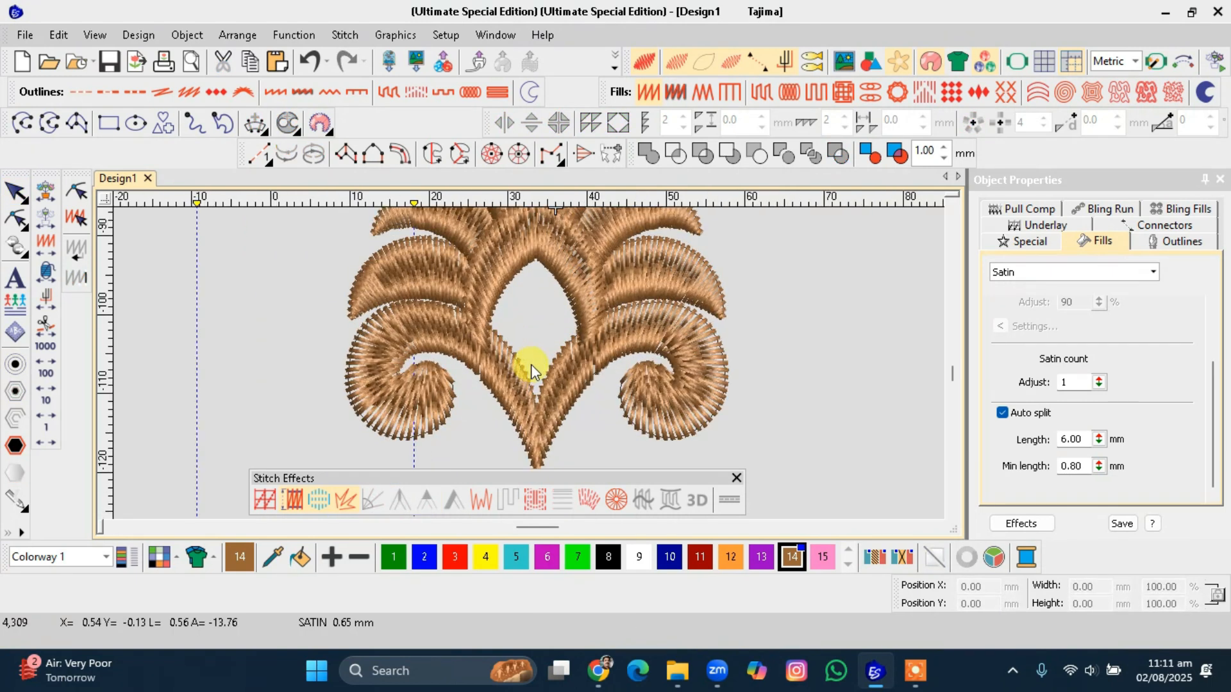
click(564, 375)
ctrl+click(495, 375)
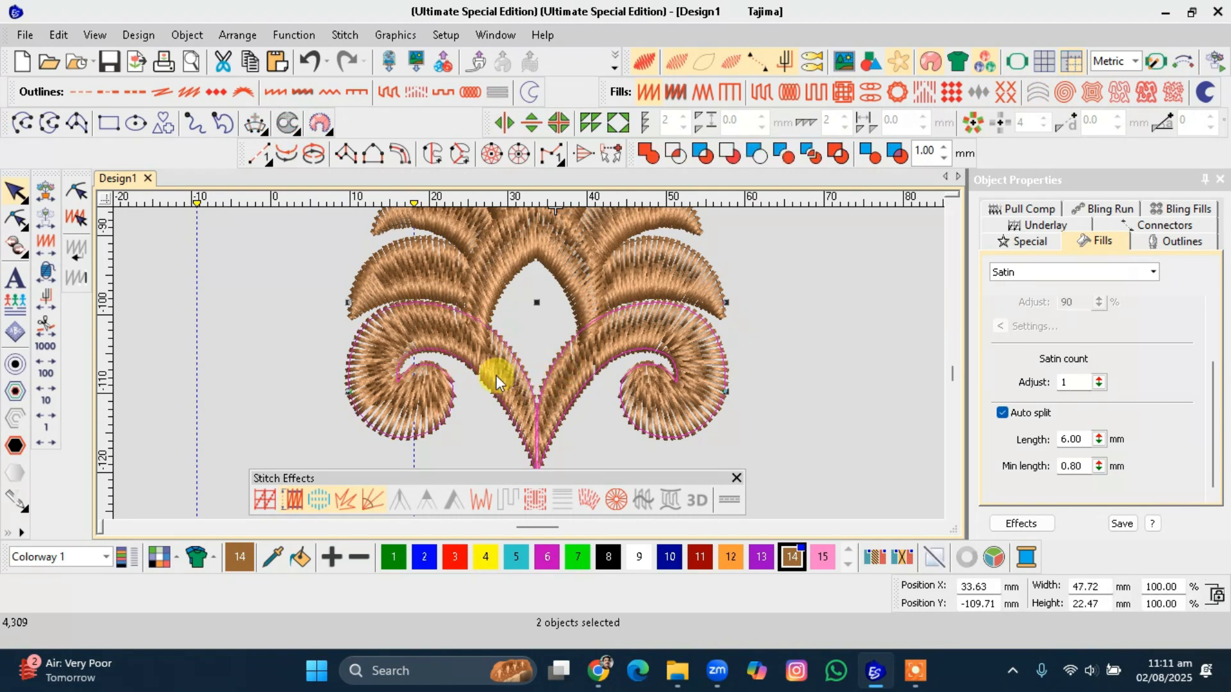
key(ctrl+x)
key(ctrl+v)
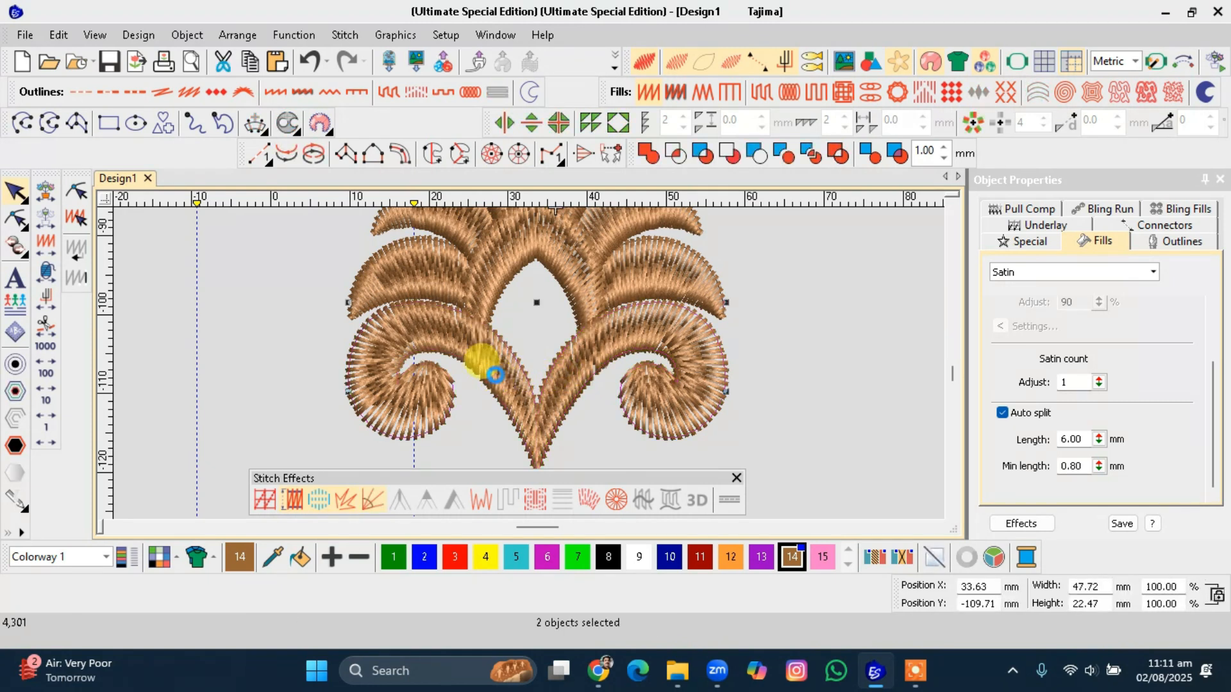
key(Escape)
Select the whole motif and recolour it to thread colour 1 green.
scroll(513, 355, down, 1)
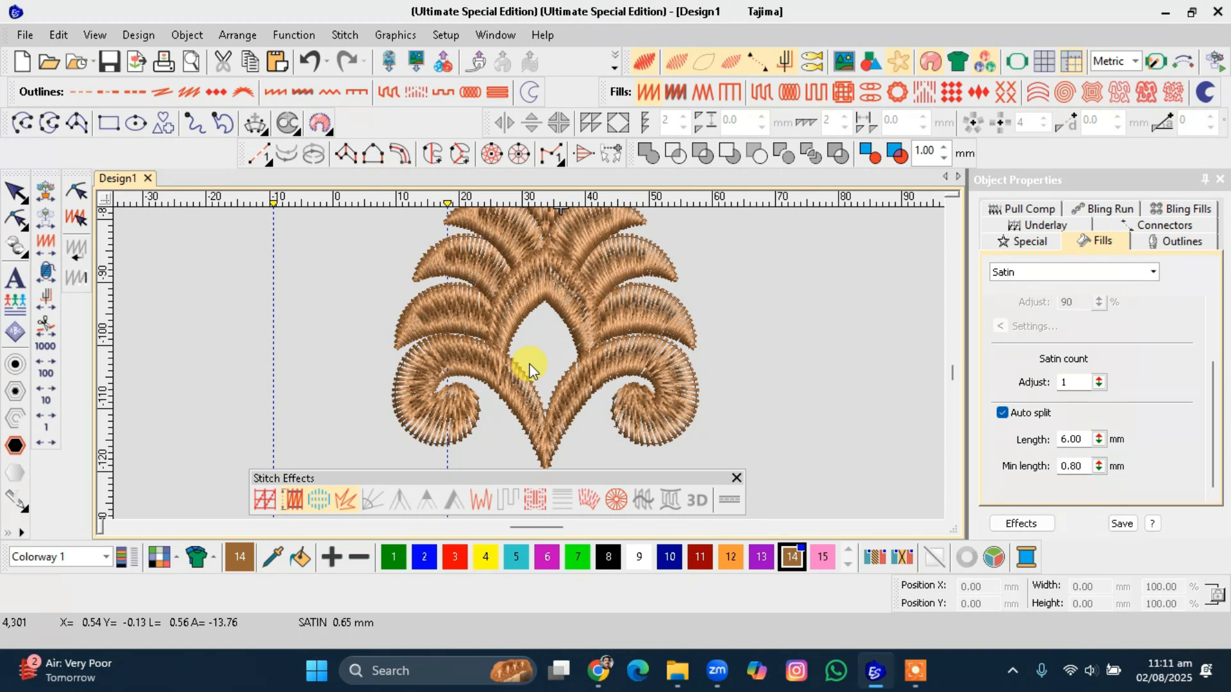
scroll(529, 367, down, 3)
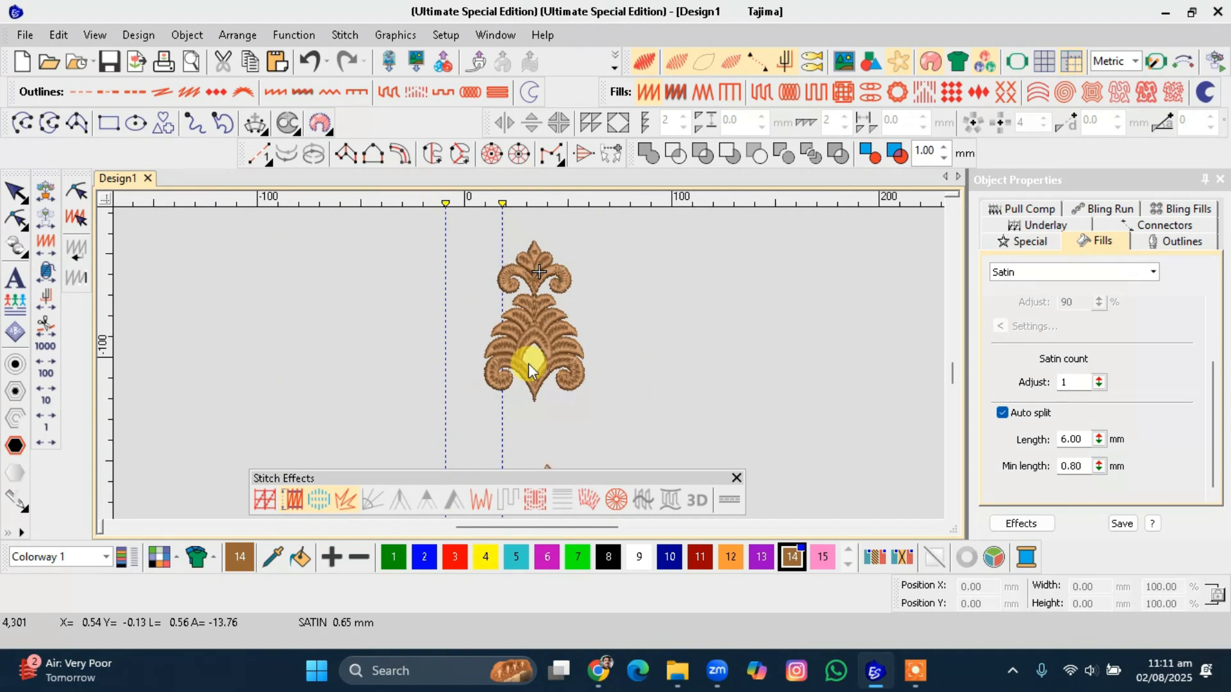
drag(479, 238, 596, 430)
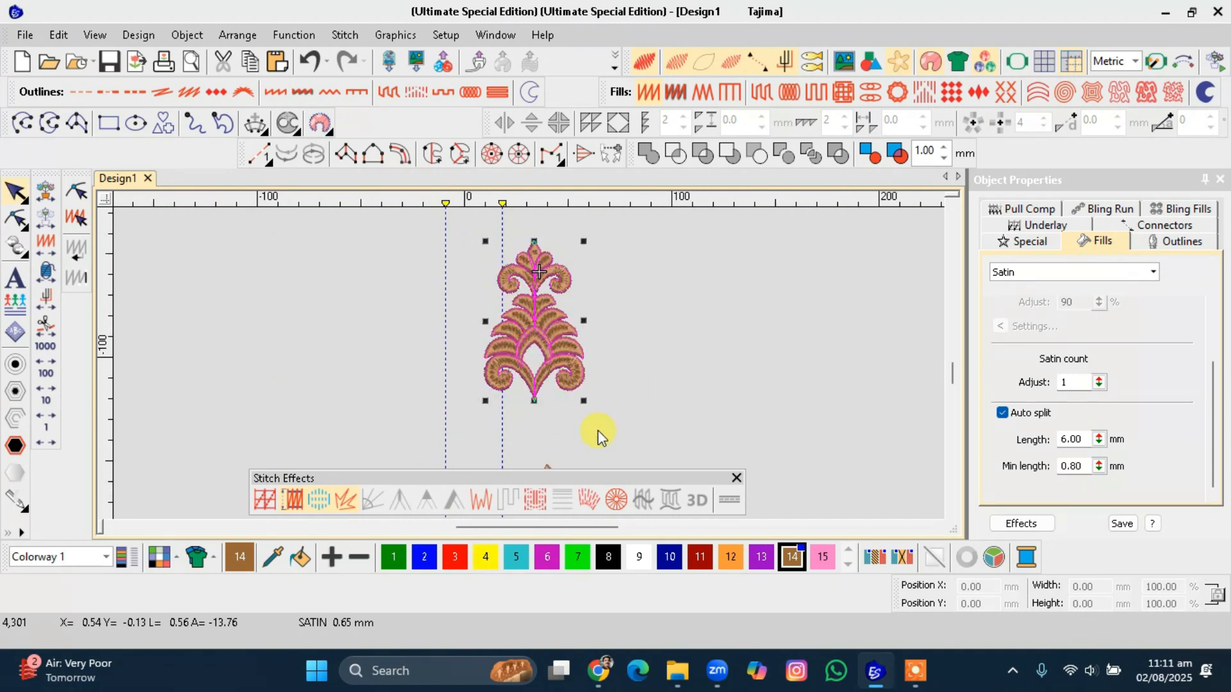
click(393, 558)
scroll(532, 359, up, 4)
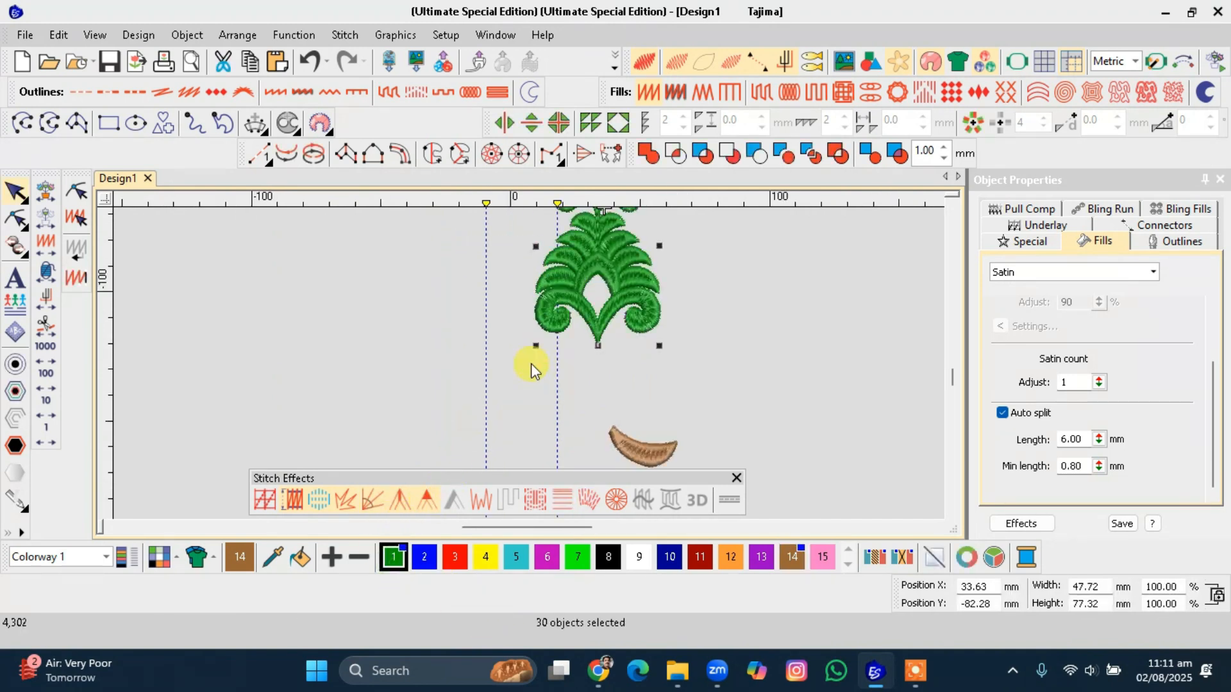
scroll(531, 362, up, 3)
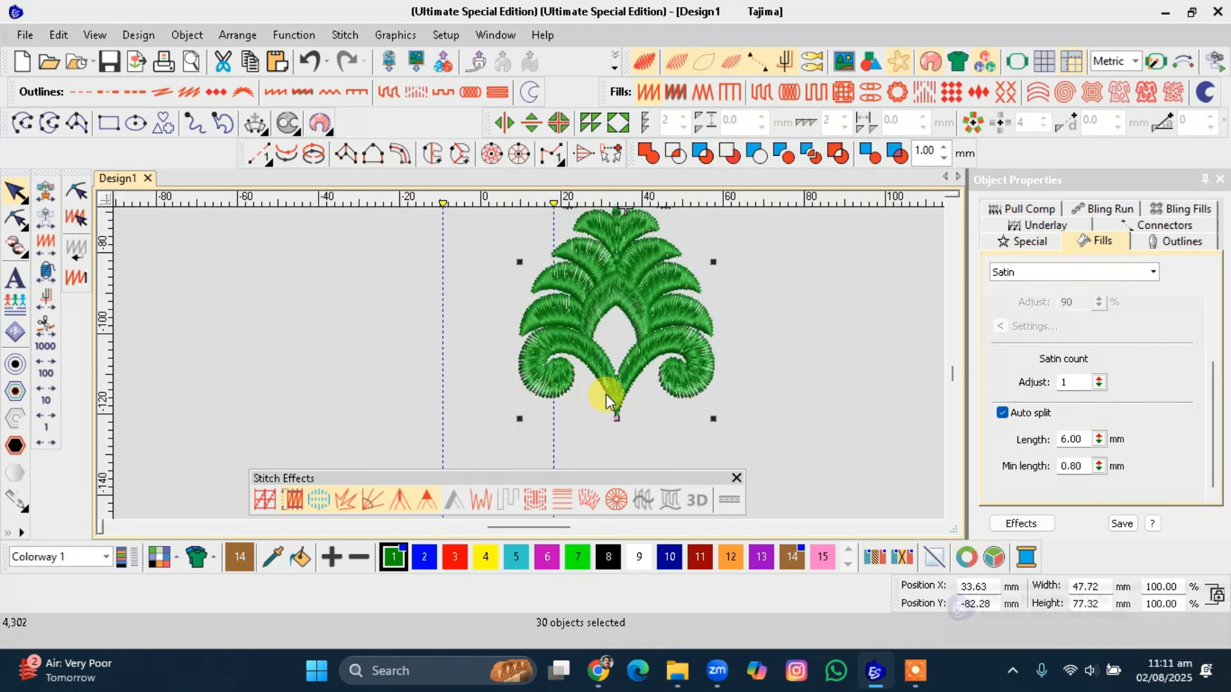
Try an arrangement tool on the two bottom curl objects, dragging the copy downward, then delete it.
click(582, 401)
click(530, 365)
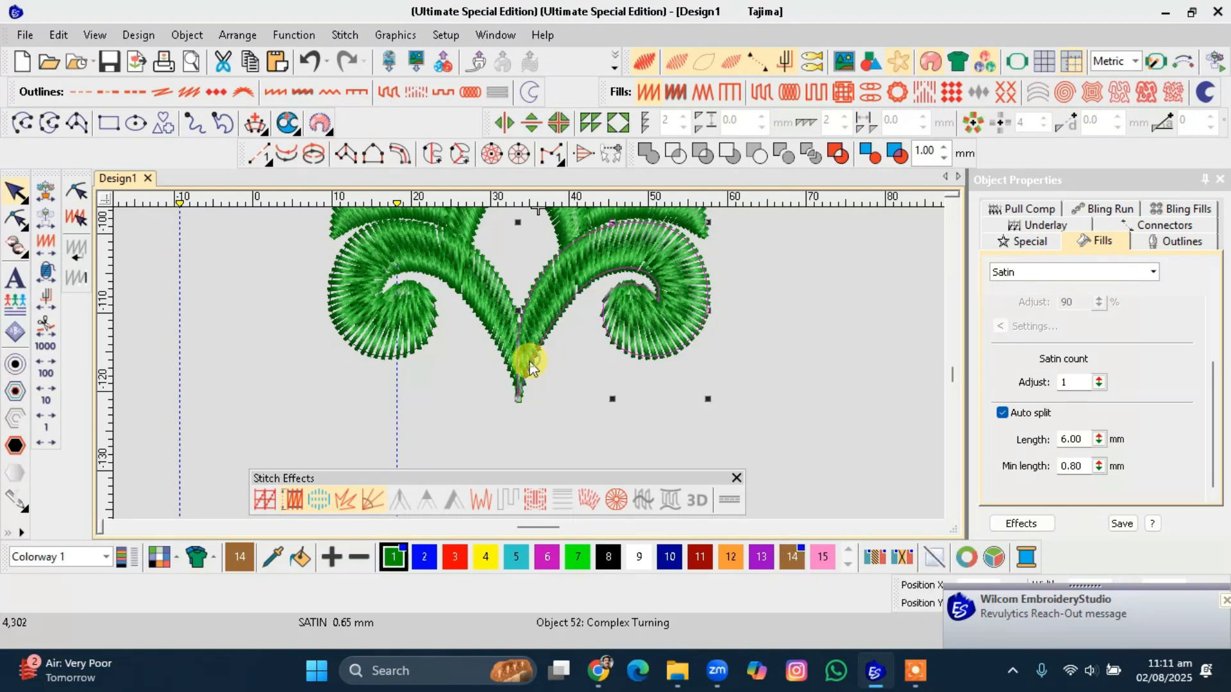
ctrl+click(494, 348)
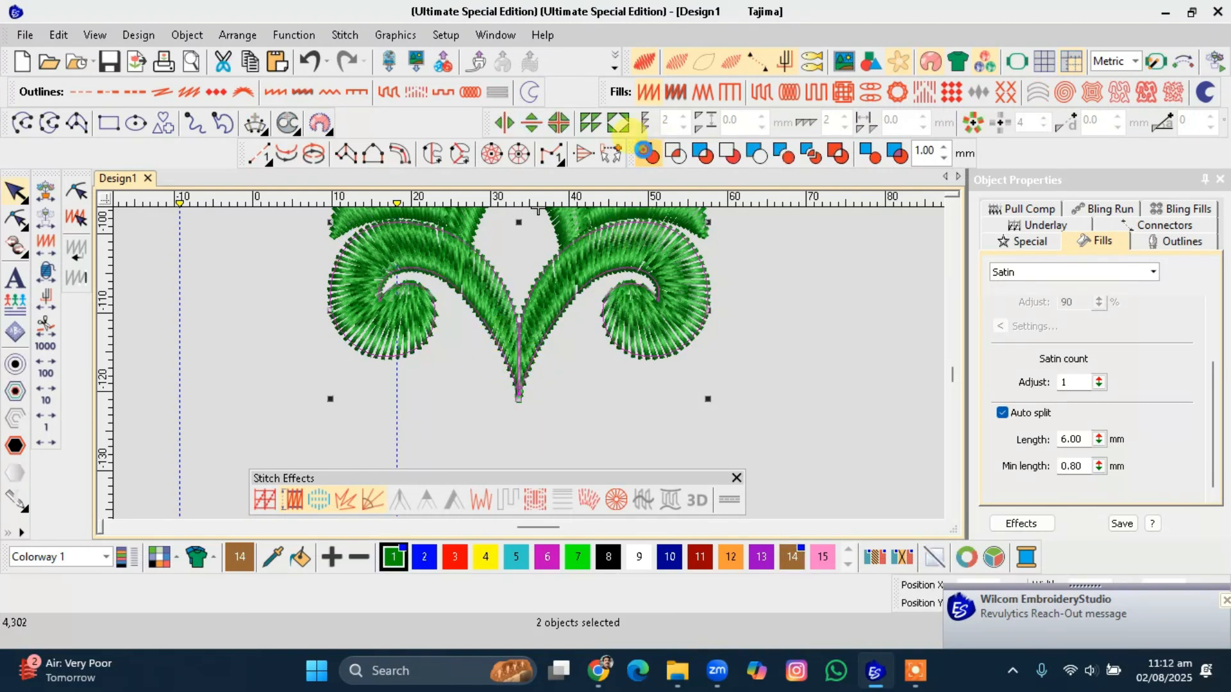
click(617, 122)
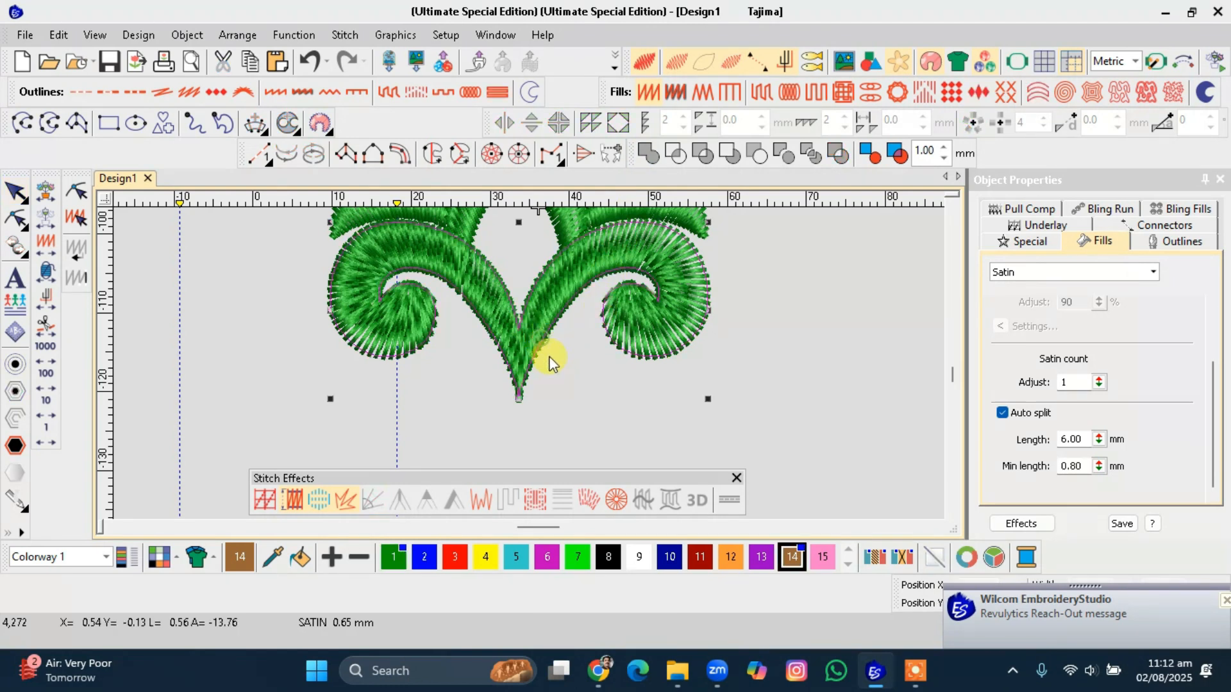
drag(549, 357, 548, 433)
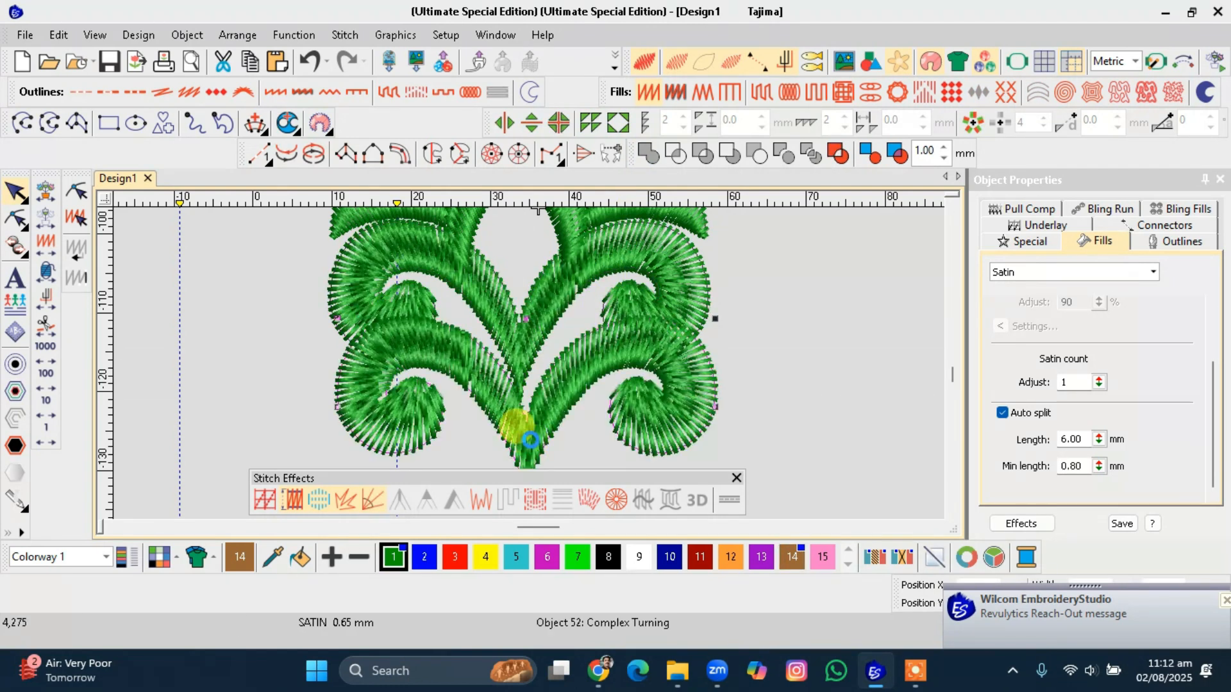
key(Delete)
click(533, 330)
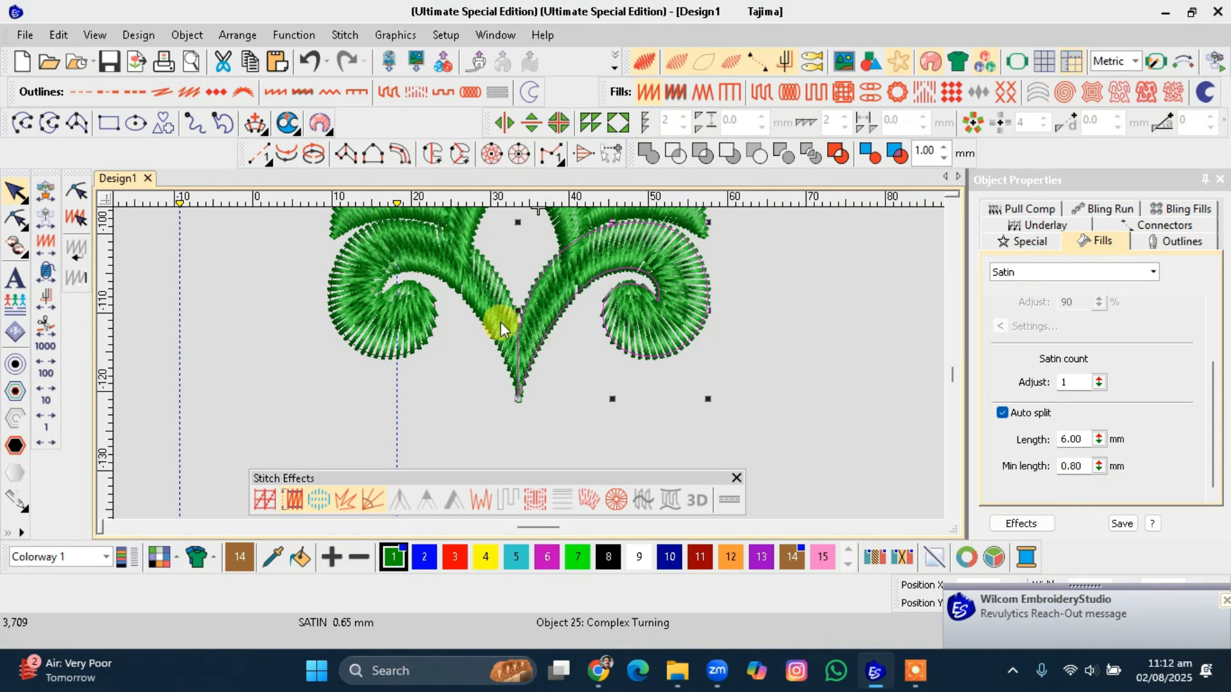
ctrl+click(498, 322)
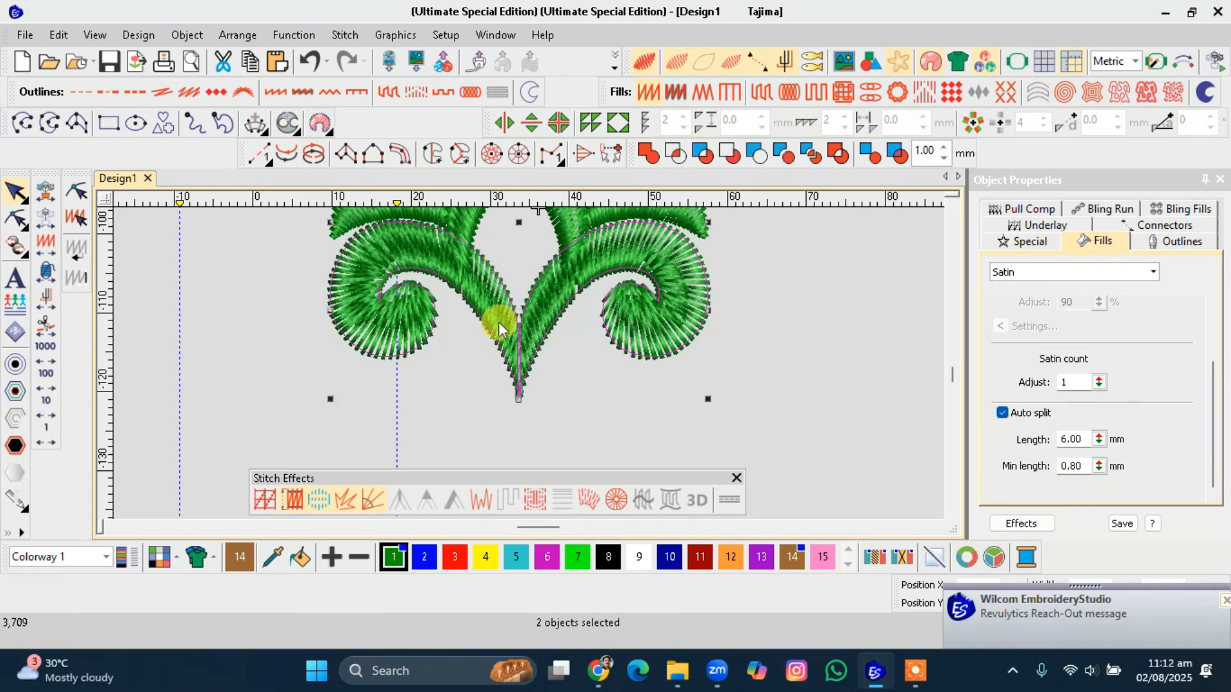
click(544, 322)
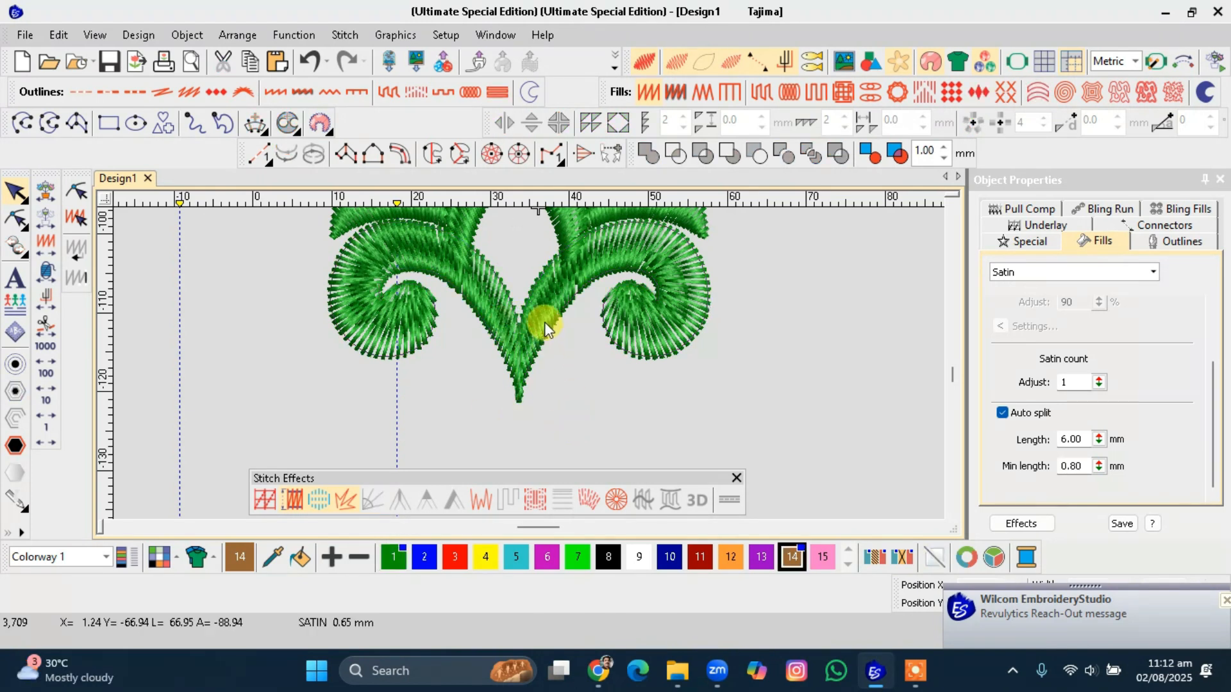
drag(544, 322, 557, 382)
key(ctrl+z)
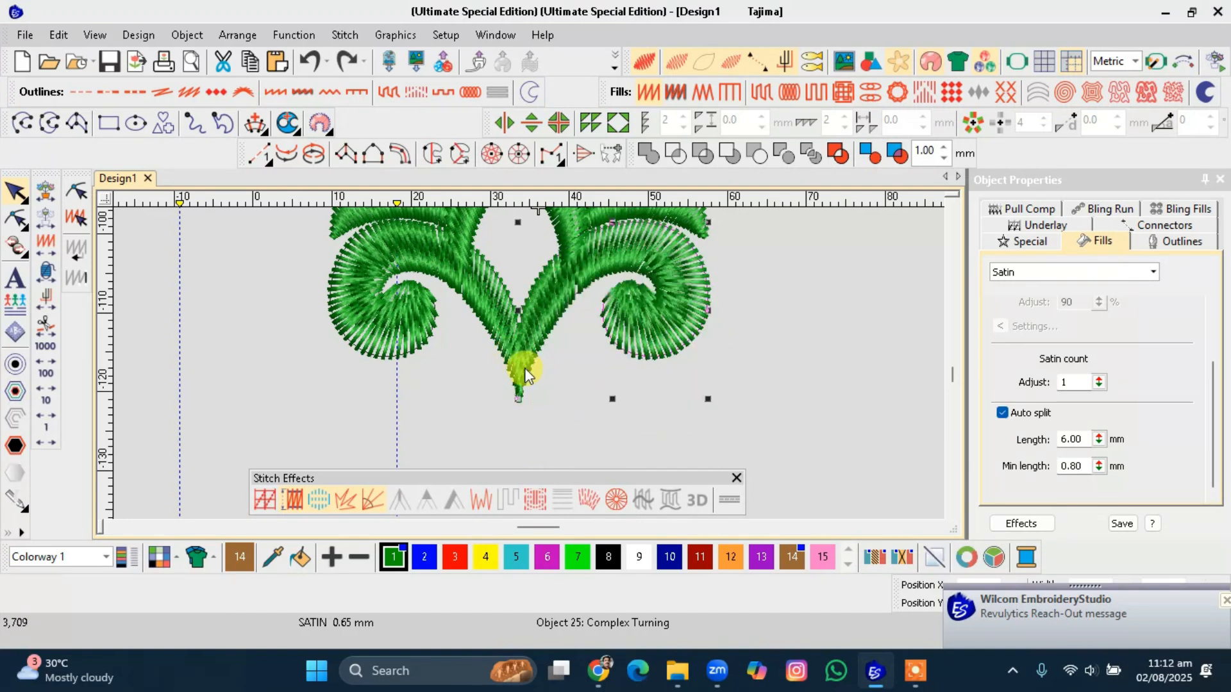
ctrl+click(498, 334)
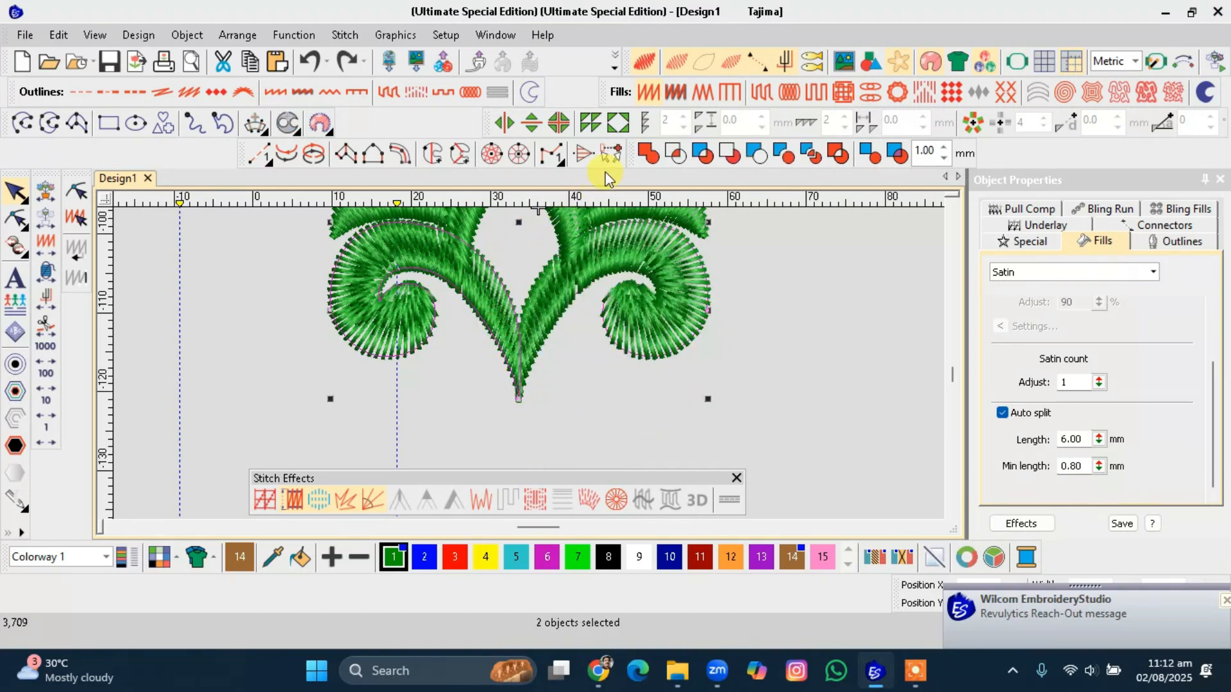
drag(510, 379, 485, 454)
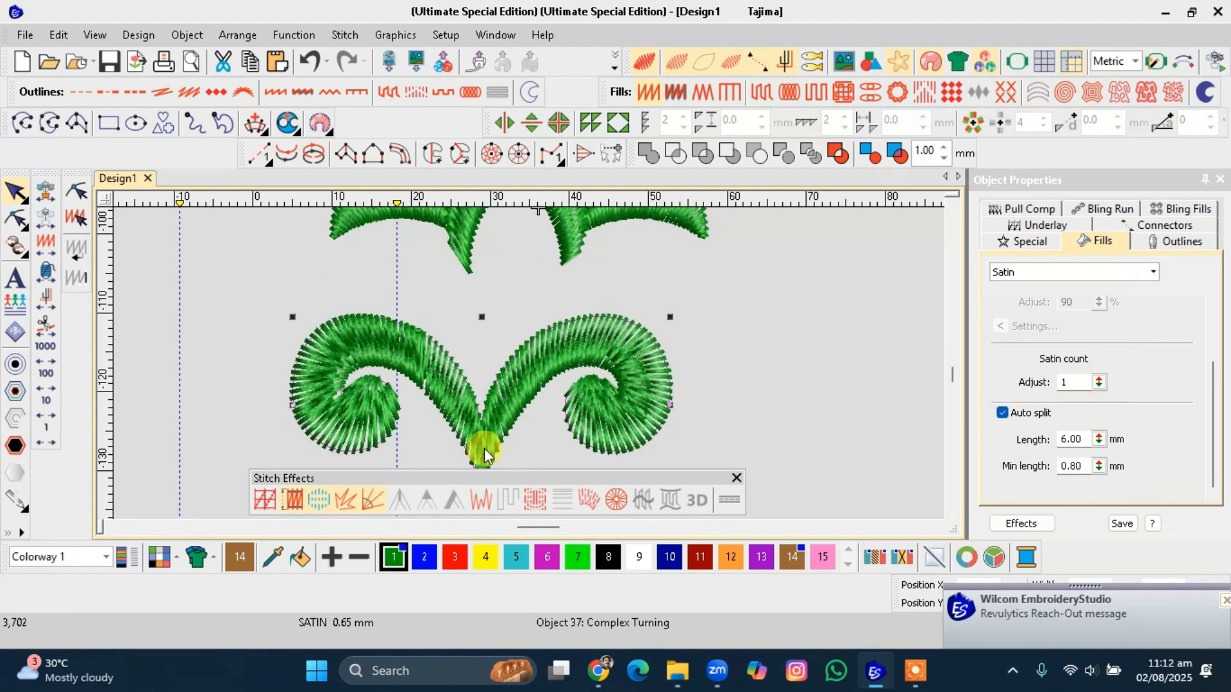
key(ctrl+z)
click(546, 448)
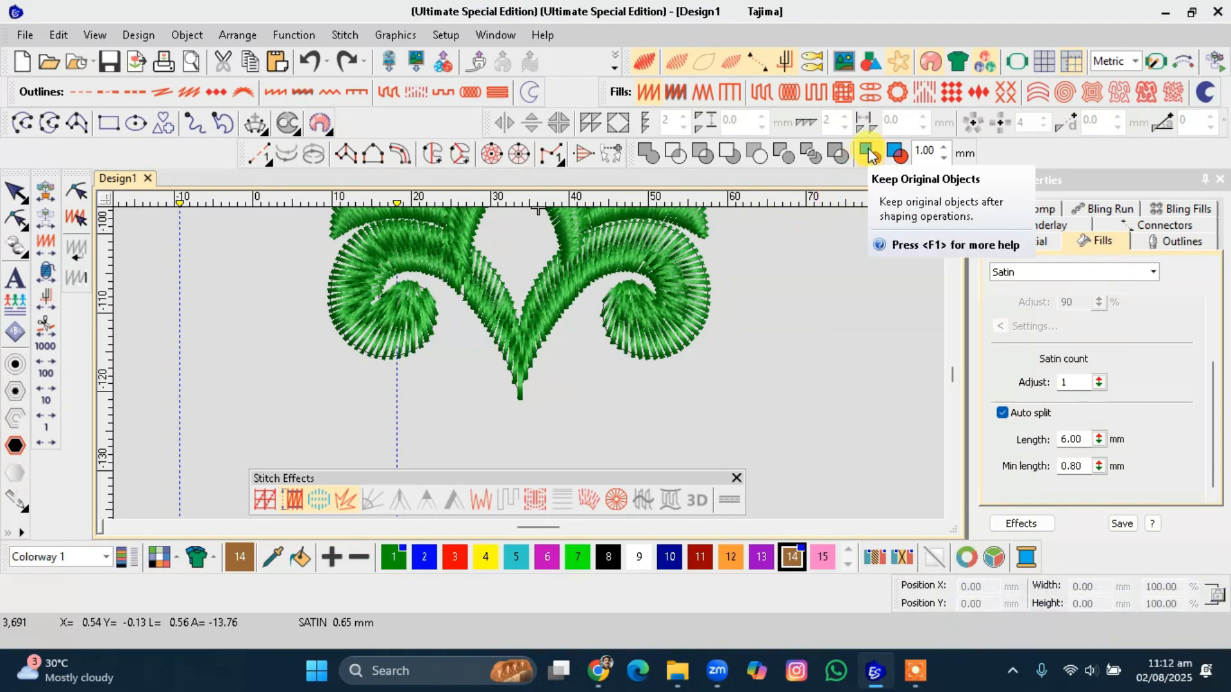
key(ctrl+z)
click(581, 291)
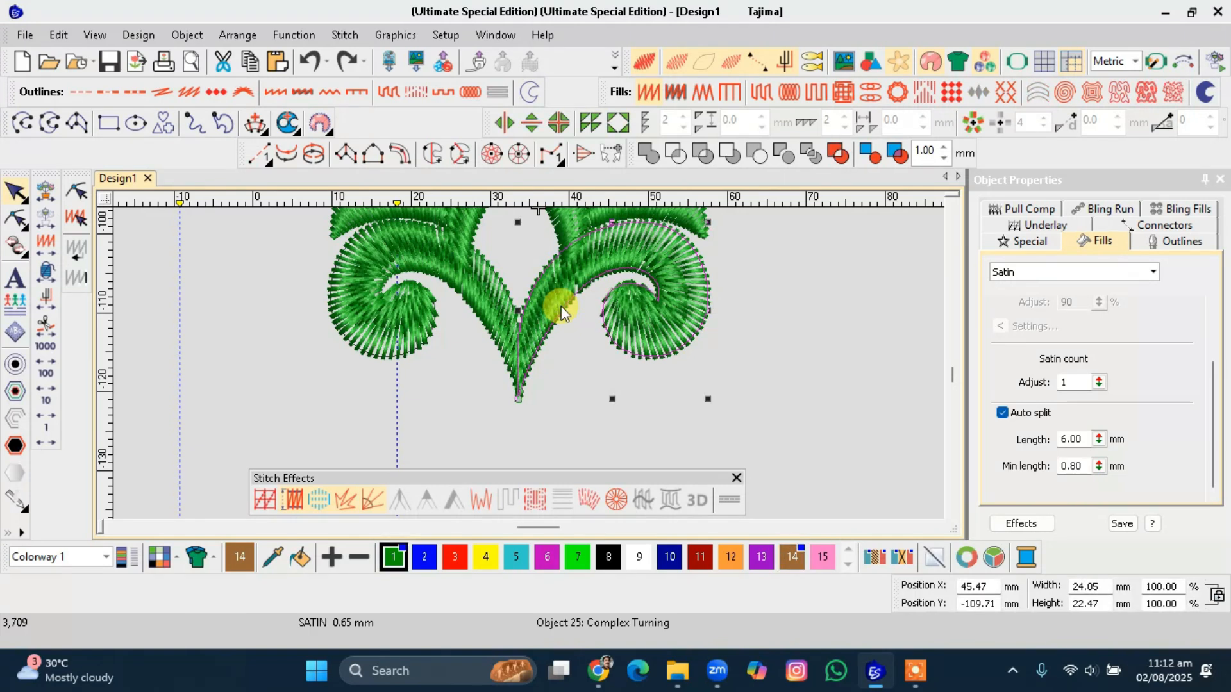
key(Escape)
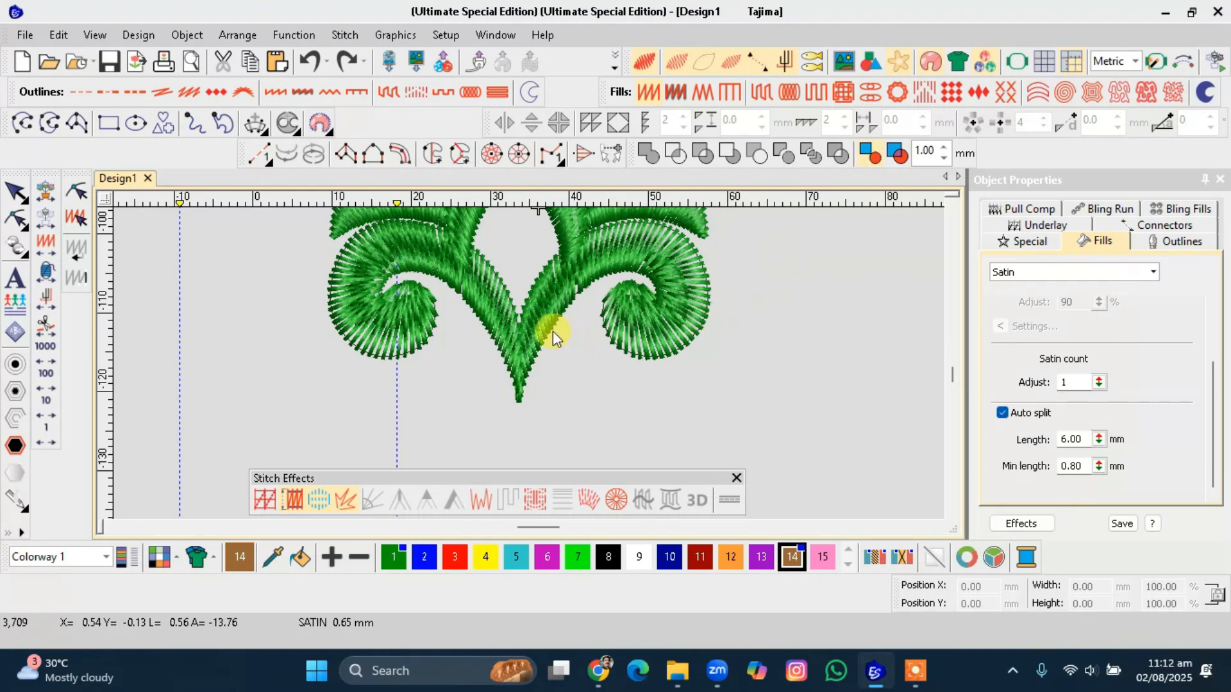
Try welding the two centre stem objects and moving the result, then undo both changes.
click(504, 310)
ctrl+click(543, 302)
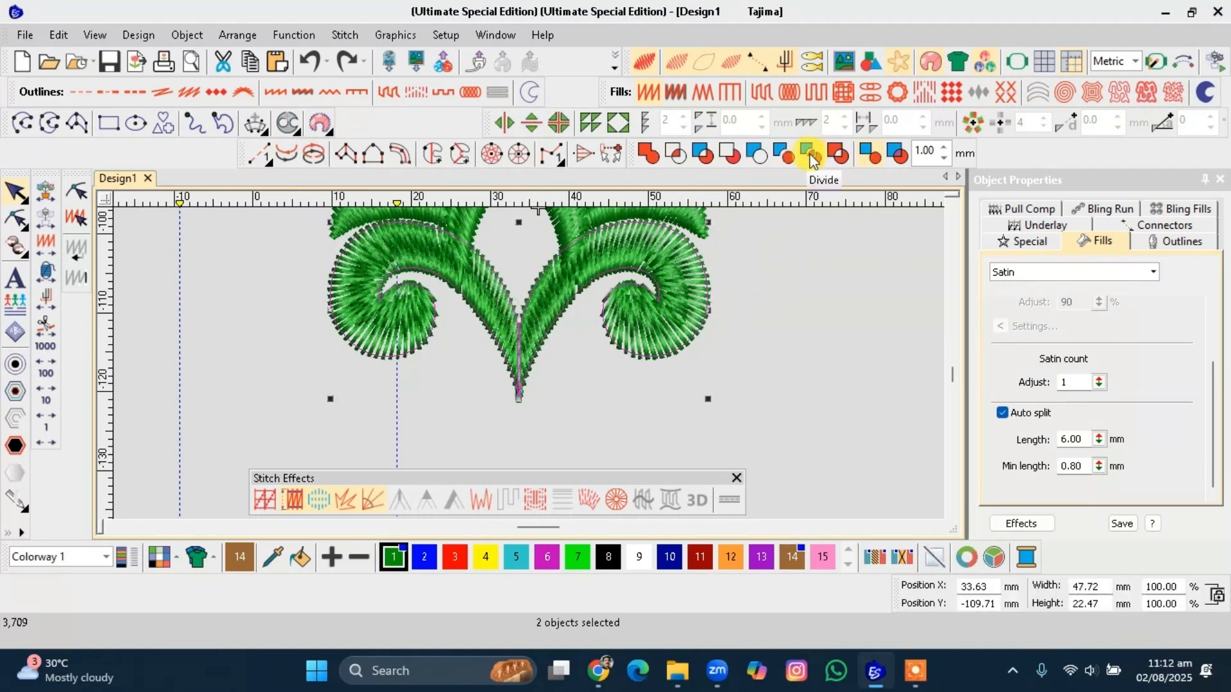
click(648, 155)
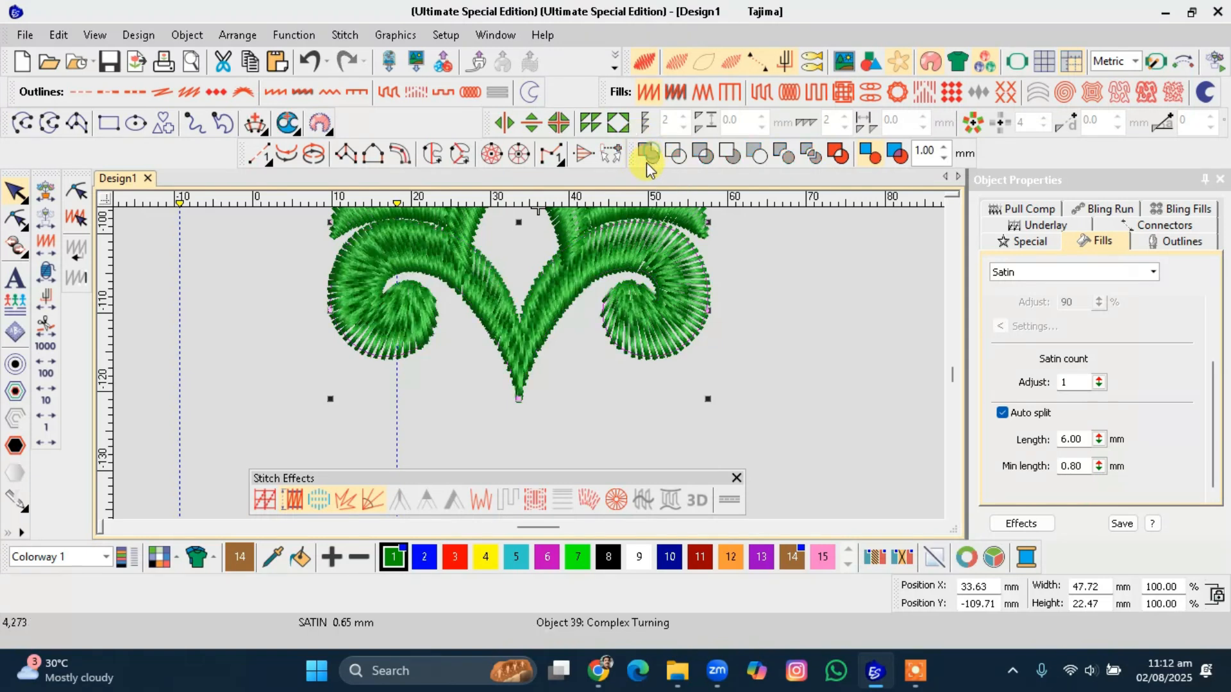
drag(557, 306, 559, 393)
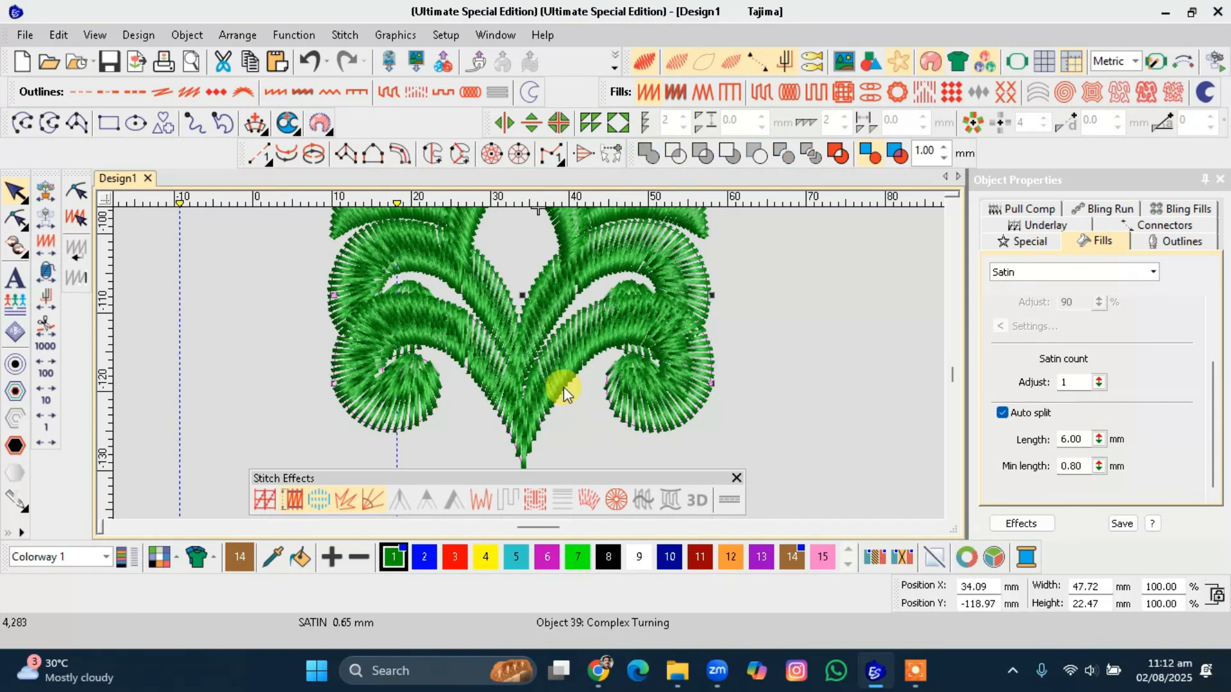
mouse_move(556, 309)
mouse_down()
mouse_move(628, 305)
mouse_move(555, 318)
mouse_up()
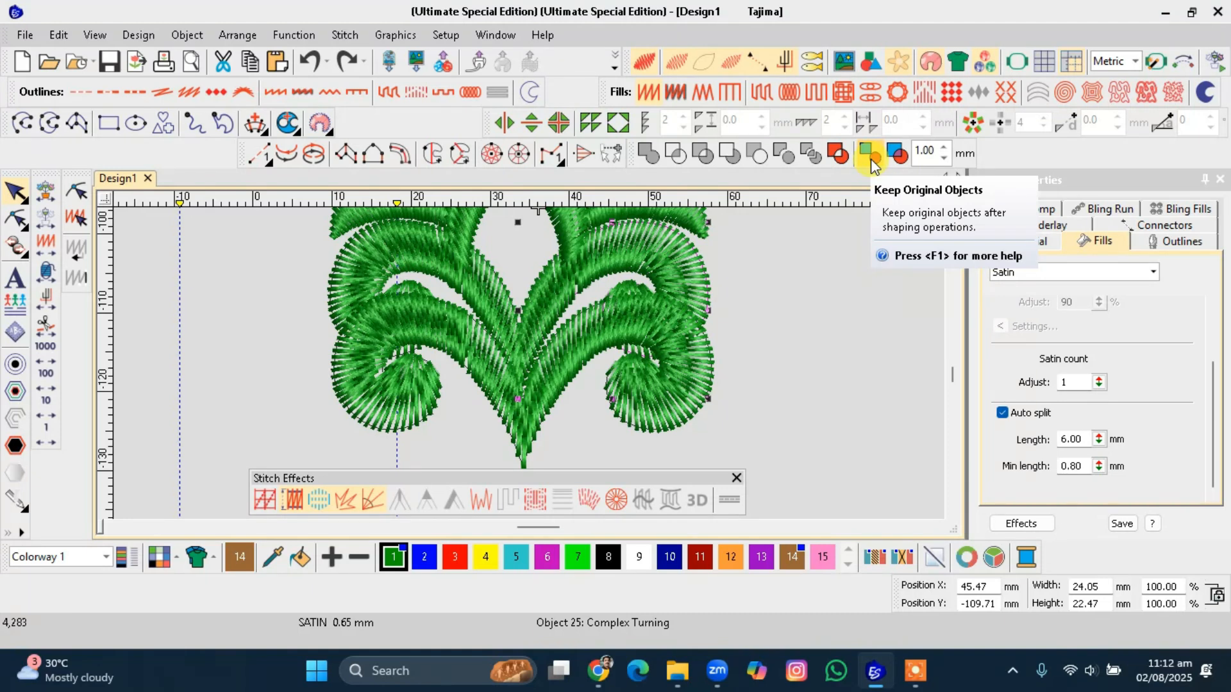
key(ctrl+z)
key(ctrl+z)
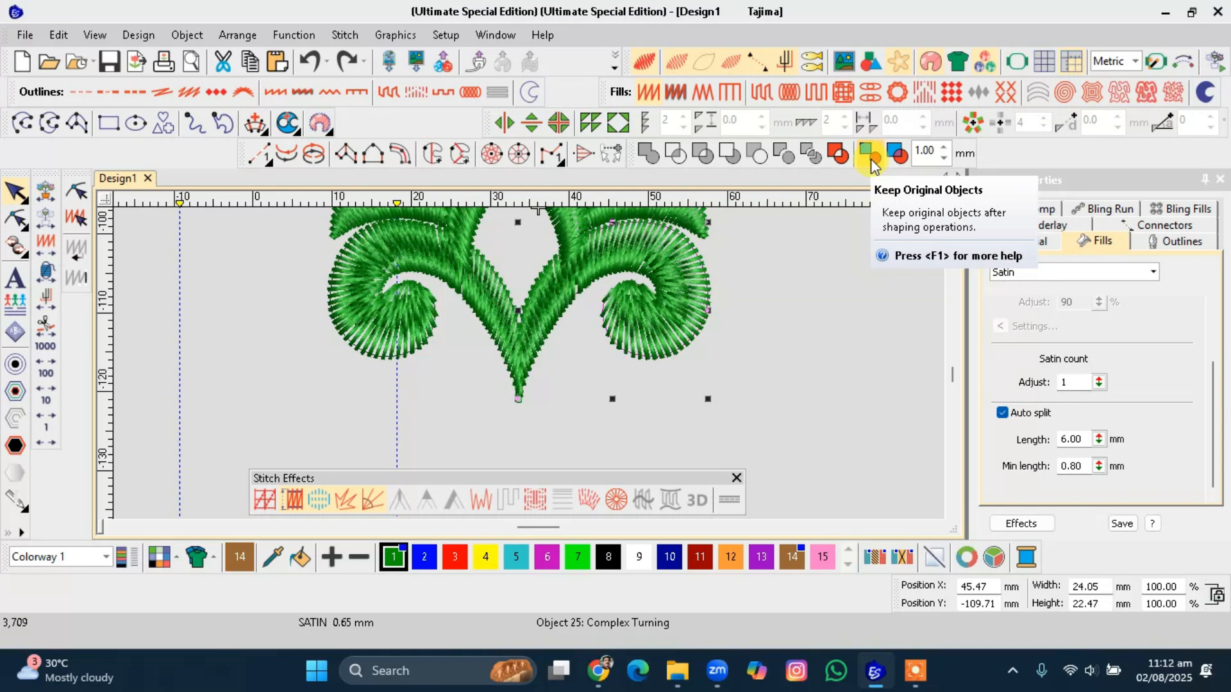
key(Escape)
Select the two centre stem objects and weld them into a single object.
click(670, 295)
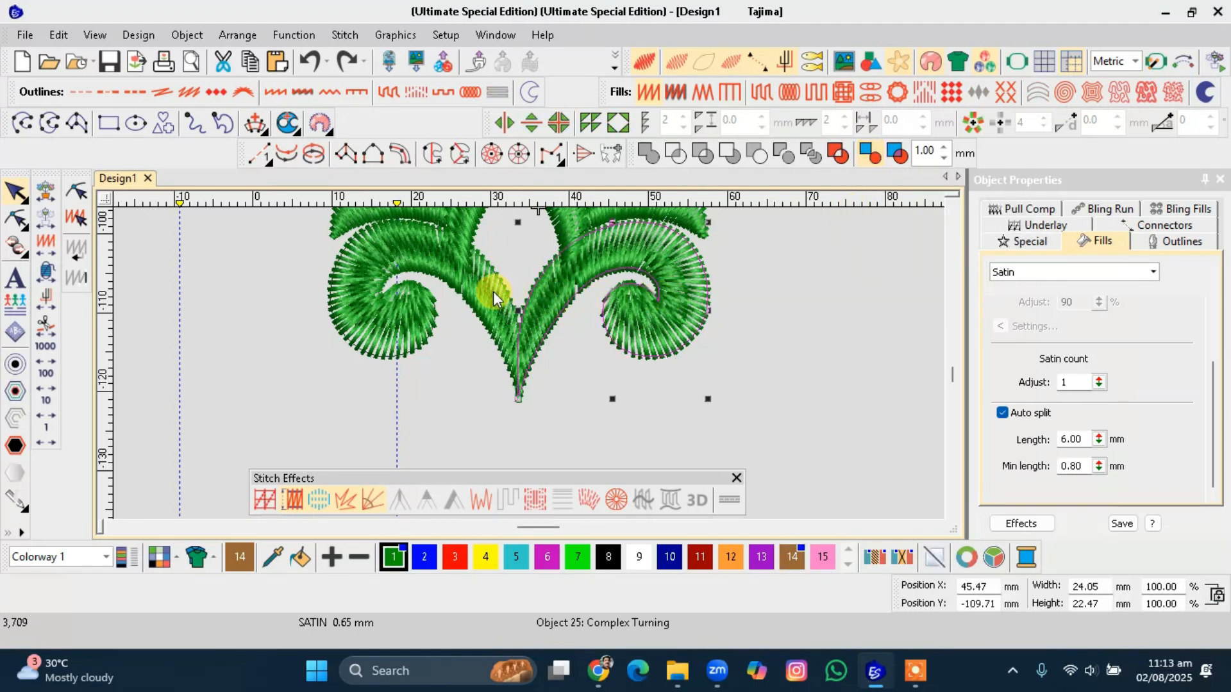
click(825, 215)
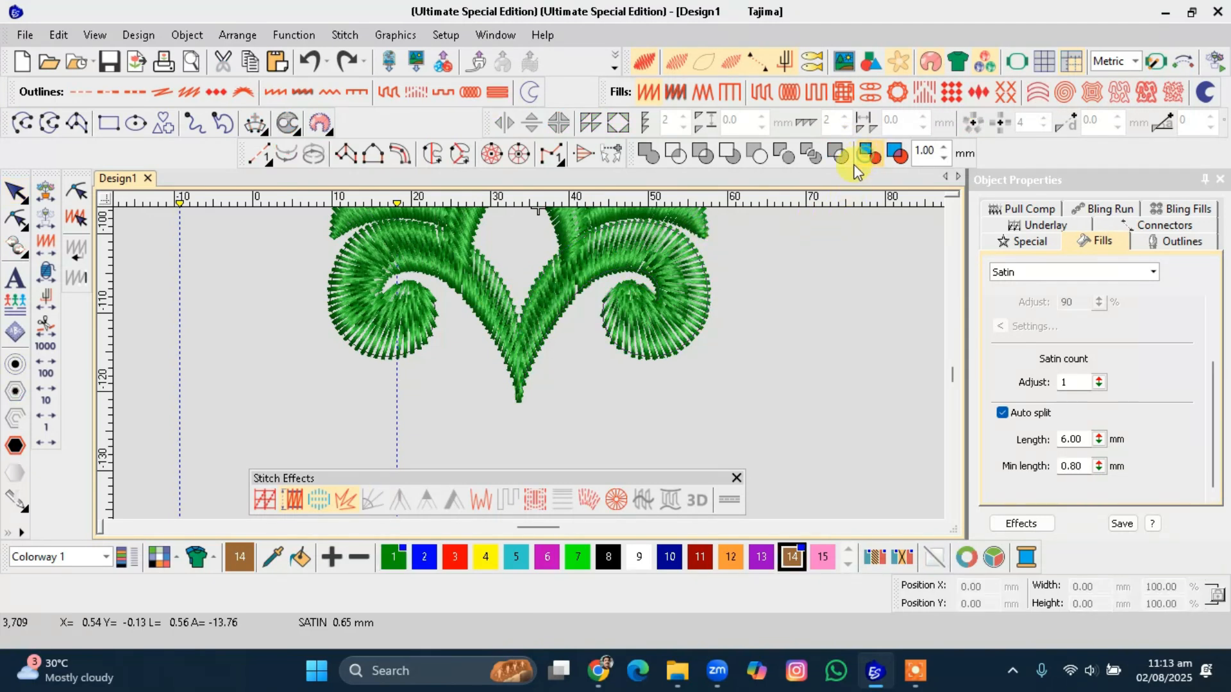
click(598, 267)
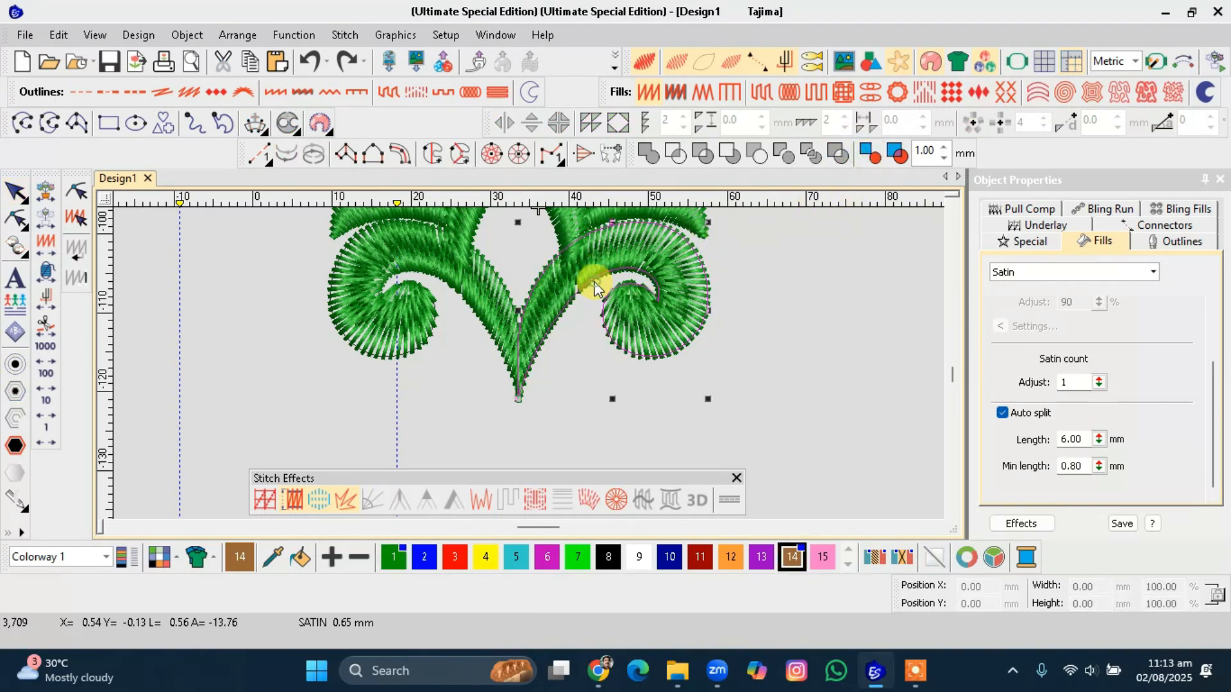
ctrl+click(471, 293)
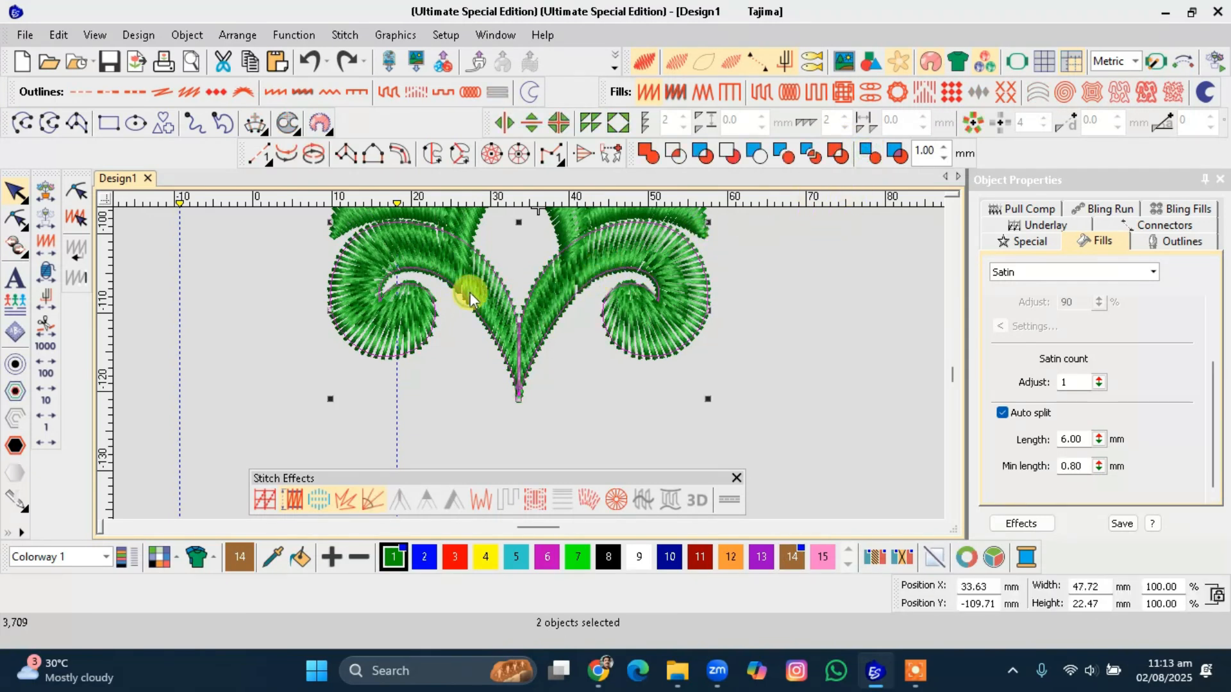
click(647, 154)
scroll(522, 358, up, 1)
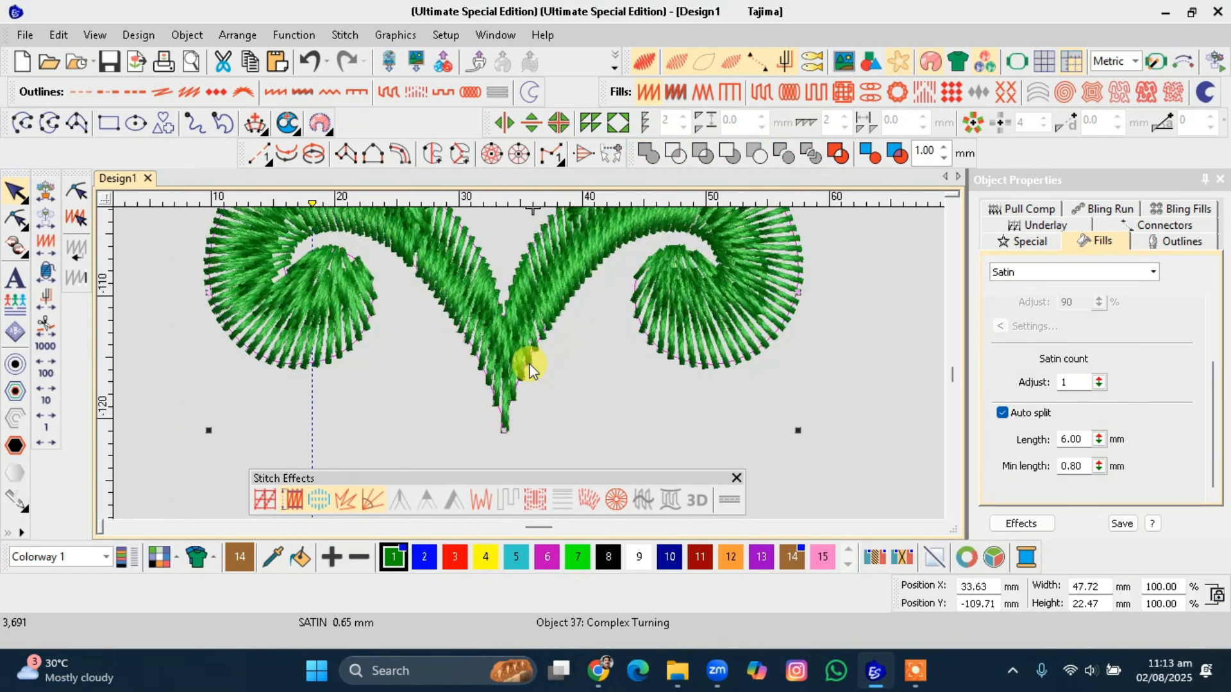
Reshape the welded stem's bottom tip by deleting its lowest points and moving the remaining tip point left.
click(31, 224)
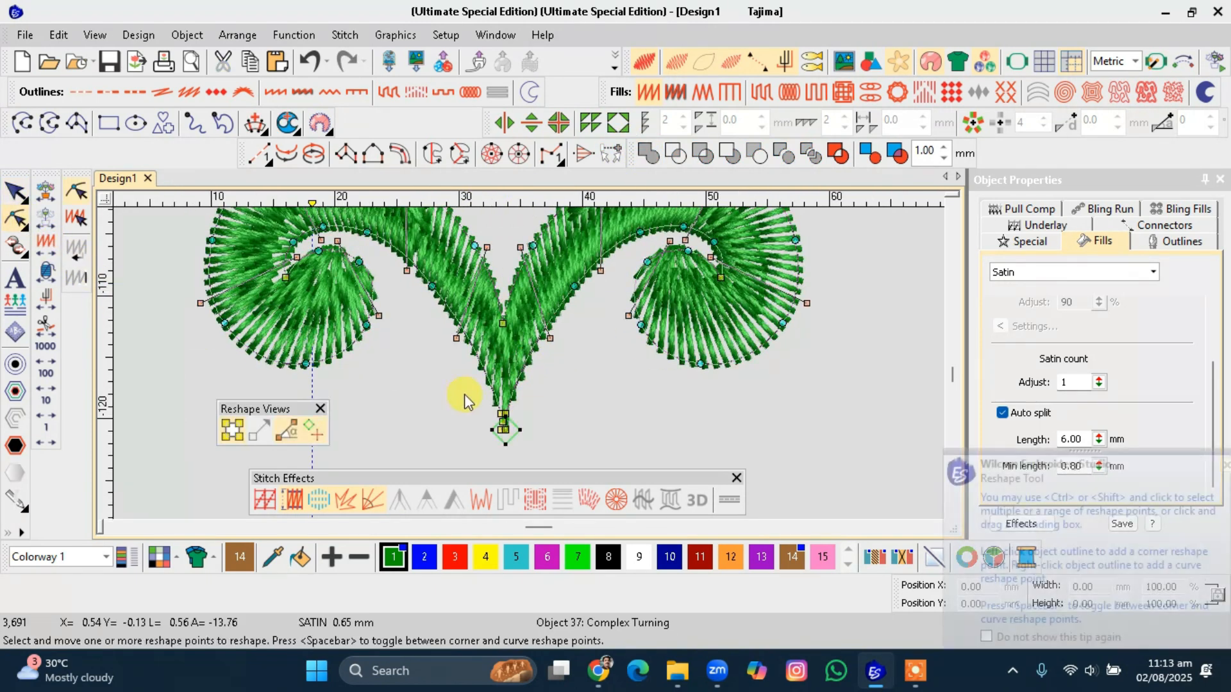
scroll(499, 425, up, 3)
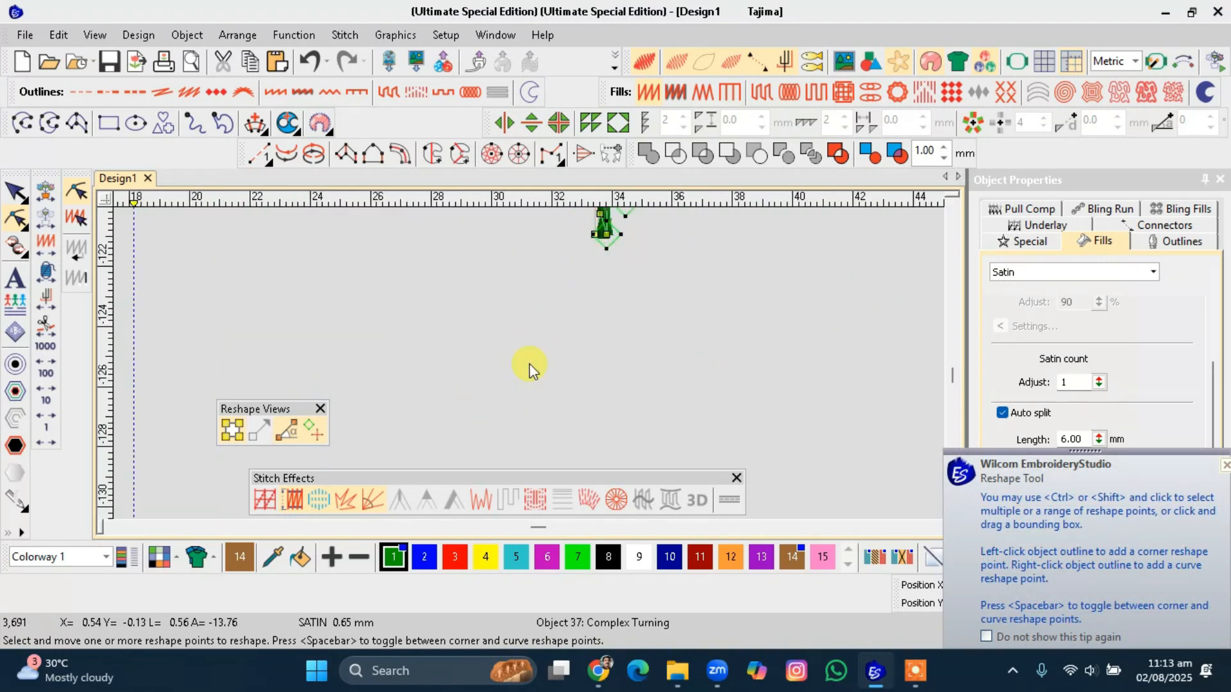
drag(460, 323, 530, 387)
key(Delete)
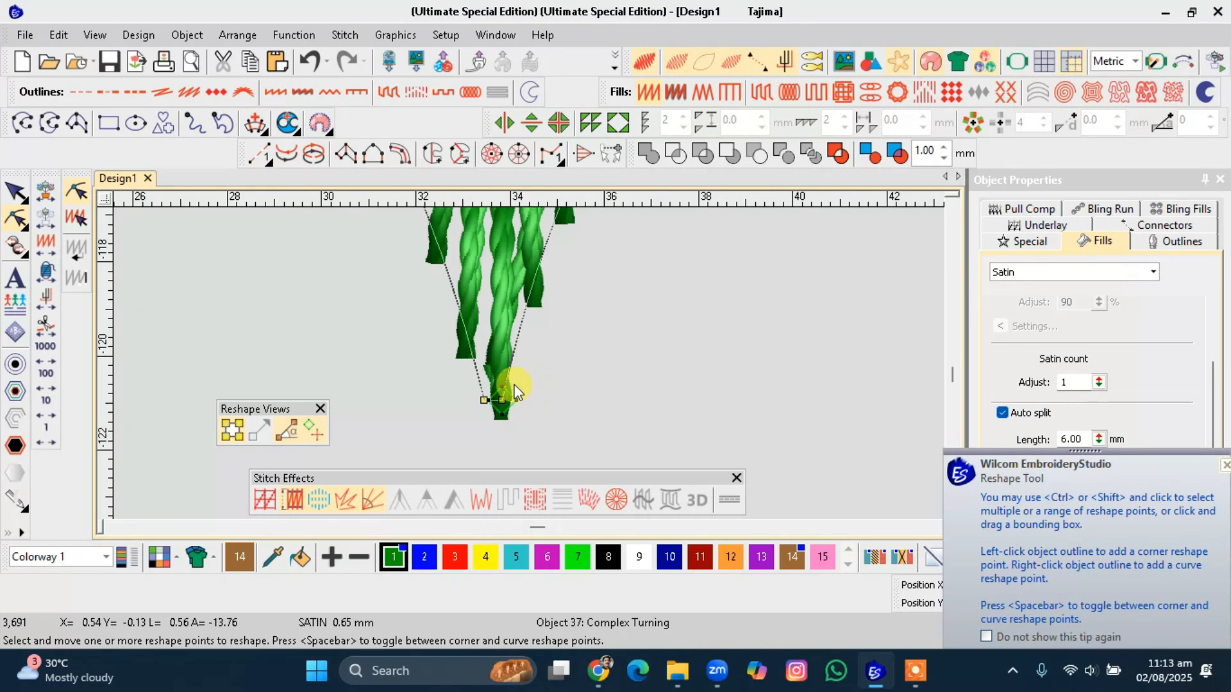
drag(485, 401, 440, 398)
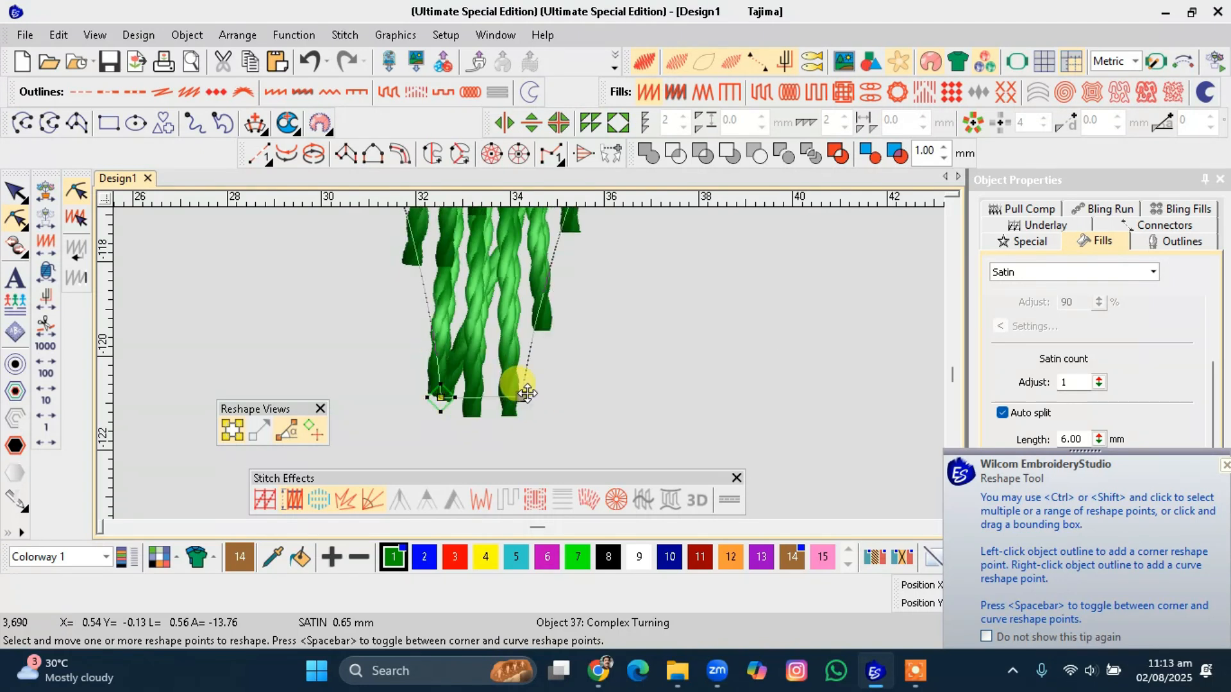
scroll(514, 385, down, 3)
scroll(529, 362, down, 2)
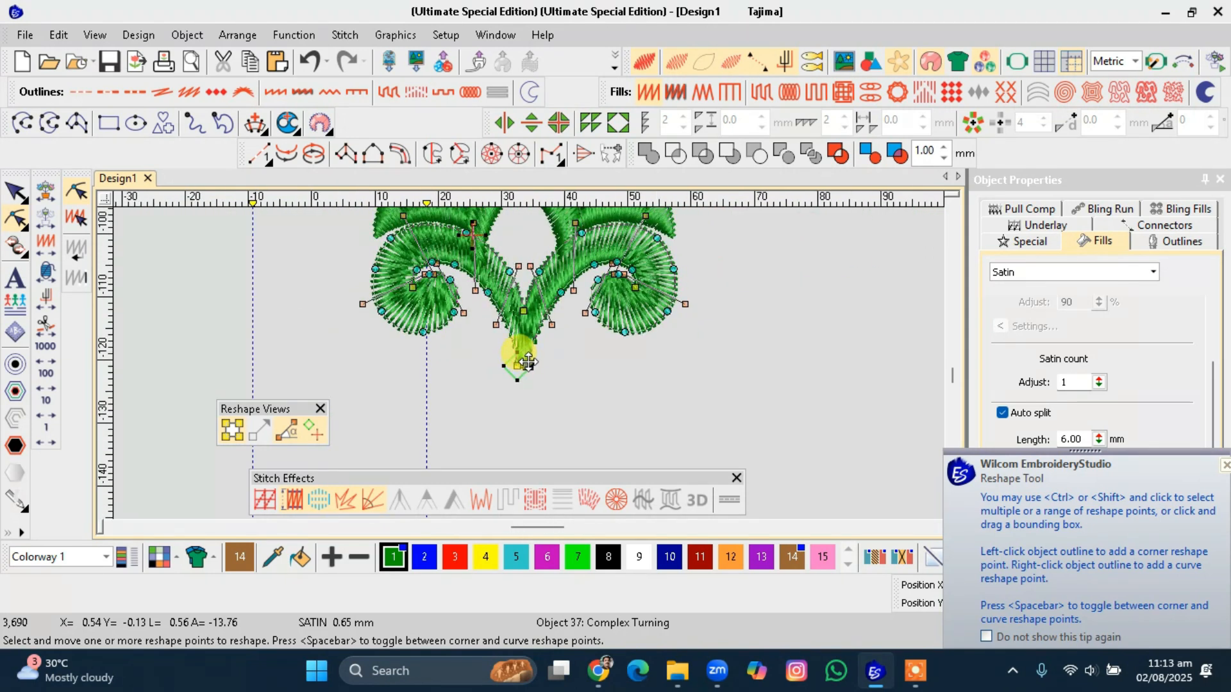
key(Escape)
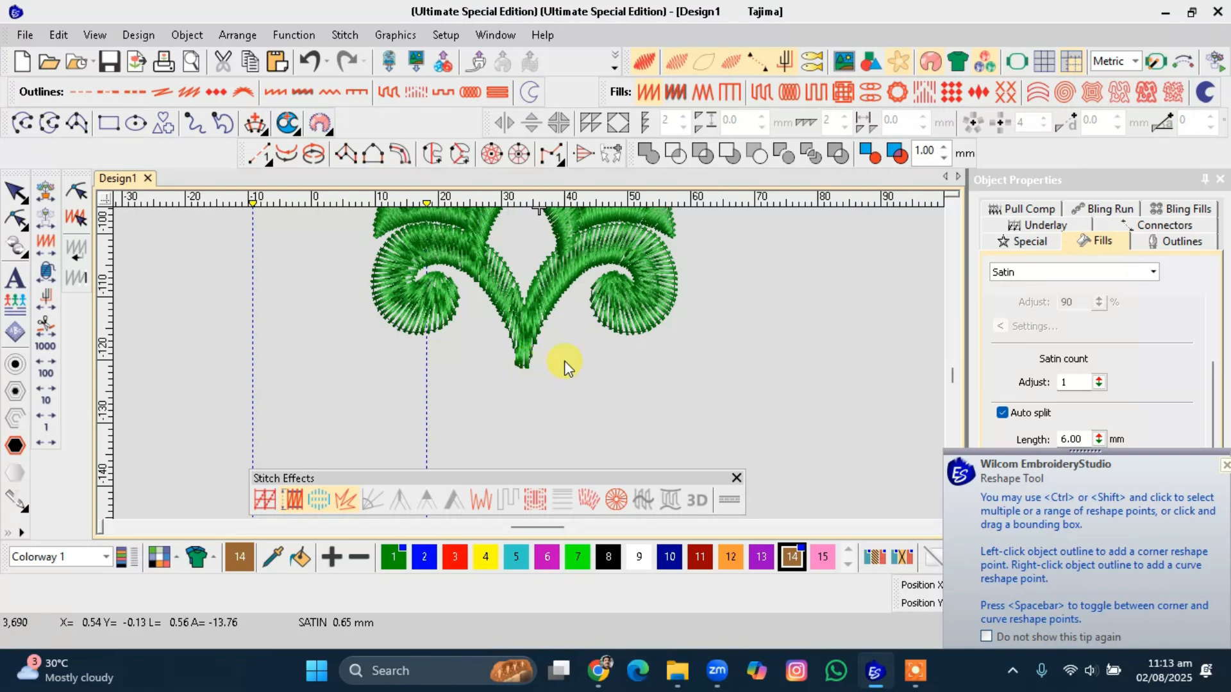
Move the welded stem object to the end of the stitching sequence by cutting and pasting it.
scroll(525, 395, up, 2)
click(526, 398)
key(ctrl+x)
key(ctrl+v)
key(Escape)
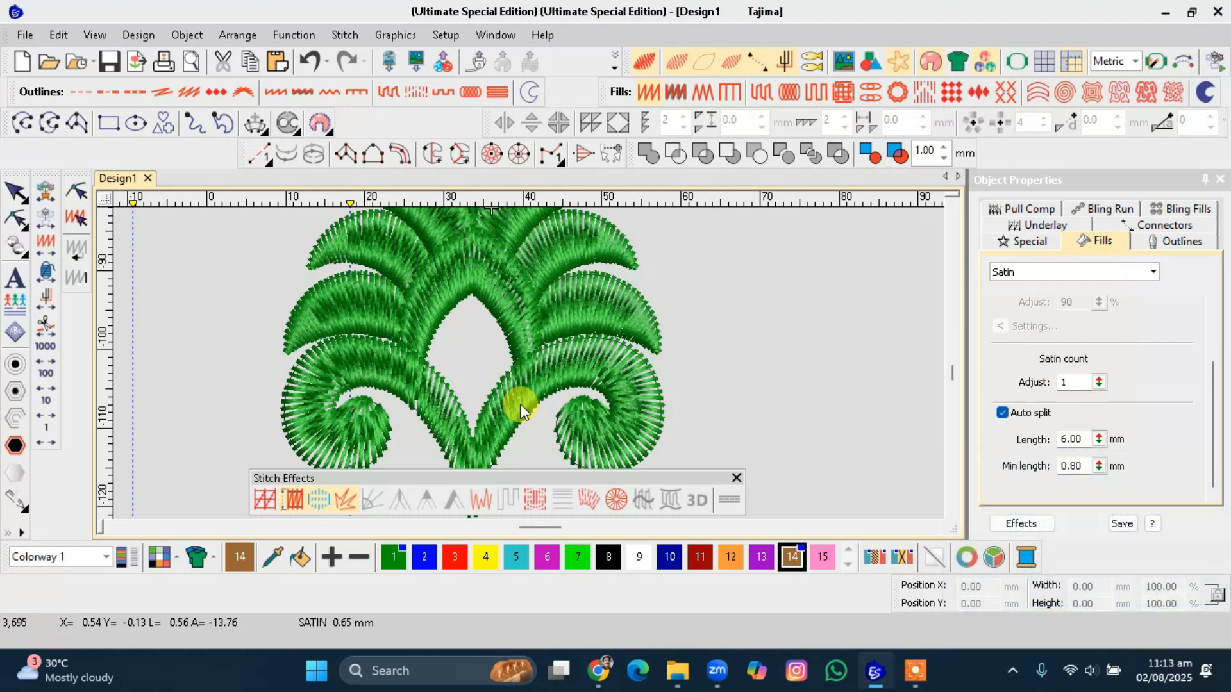
Show the backdrop artwork and digitize a five-point curved line from beside the motif down around the lower leaf.
key(d)
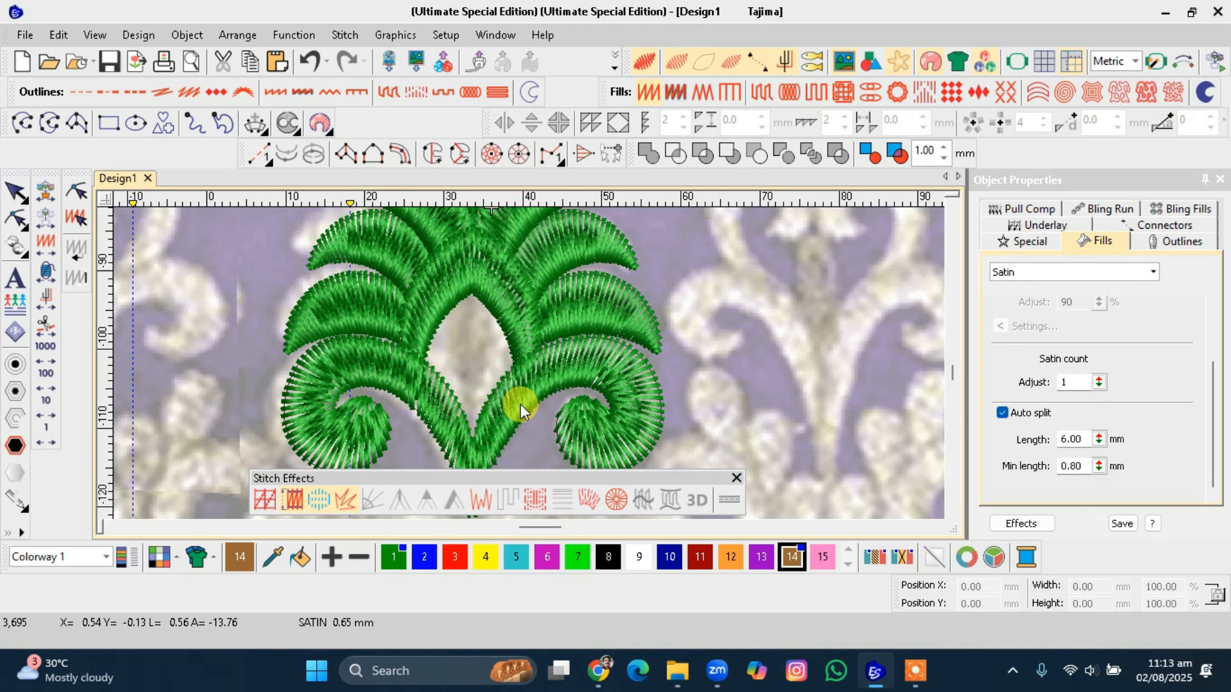
scroll(521, 403, down, 1)
scroll(529, 364, down, 3)
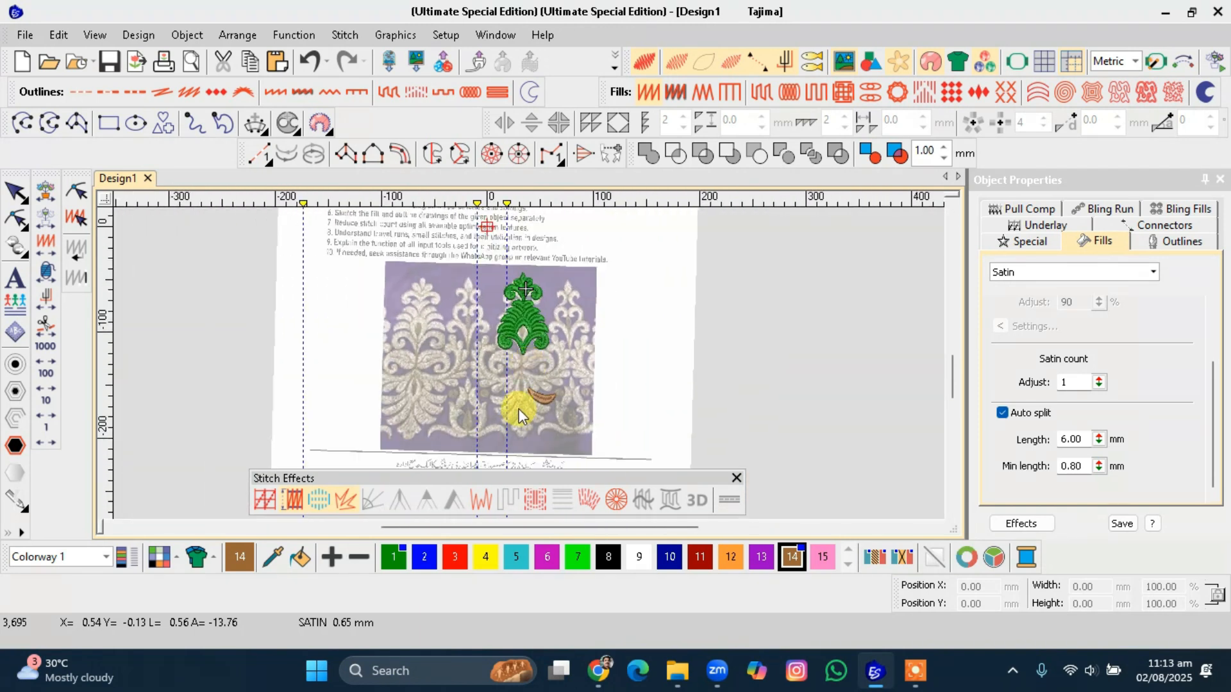
scroll(529, 363, up, 1)
scroll(528, 363, up, 1)
scroll(528, 364, down, 1)
scroll(528, 364, up, 1)
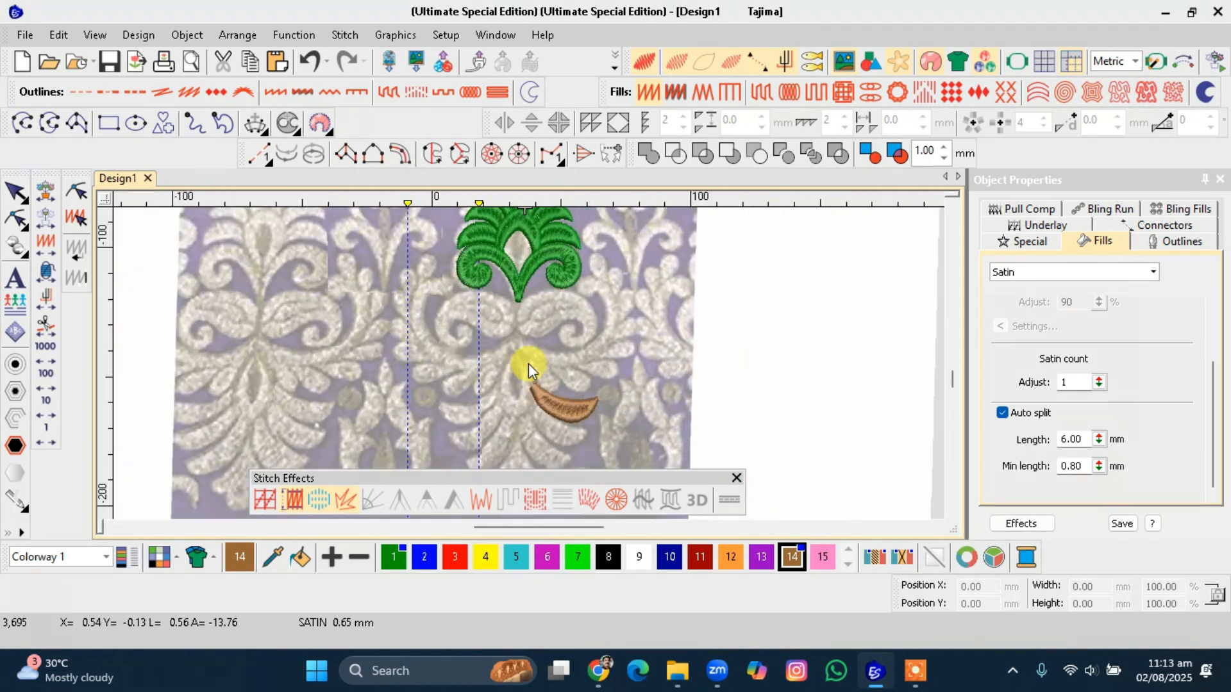
click(24, 122)
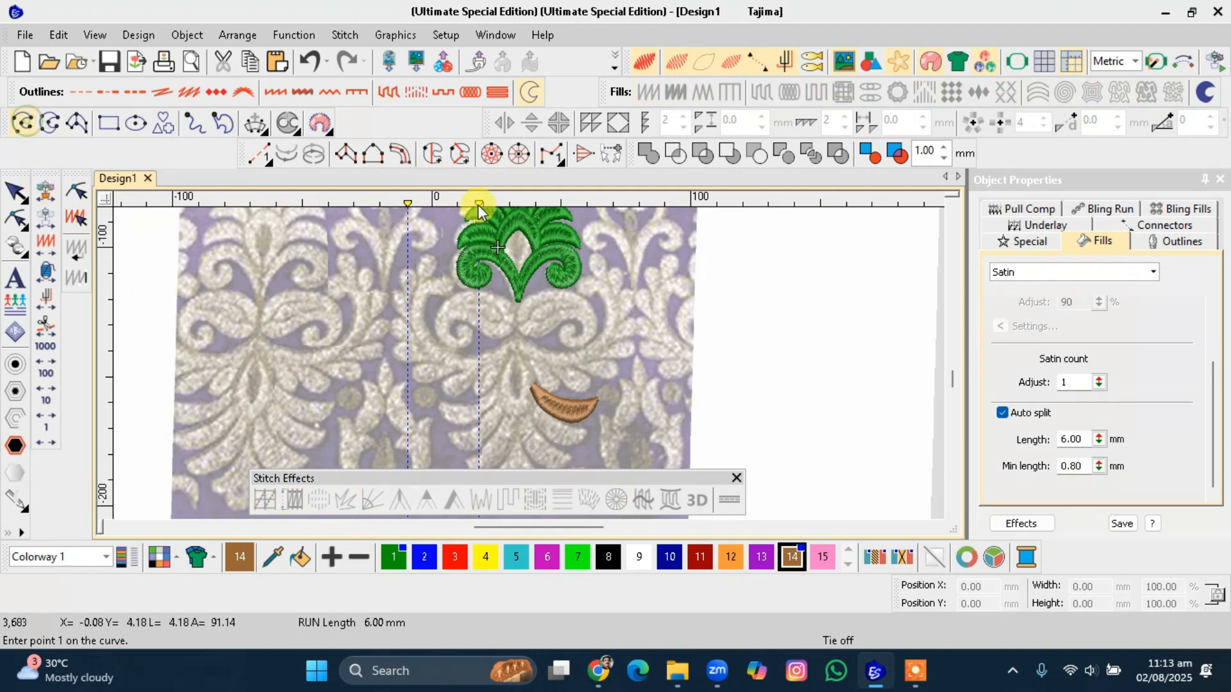
click(599, 257)
click(633, 301)
click(628, 358)
click(582, 391)
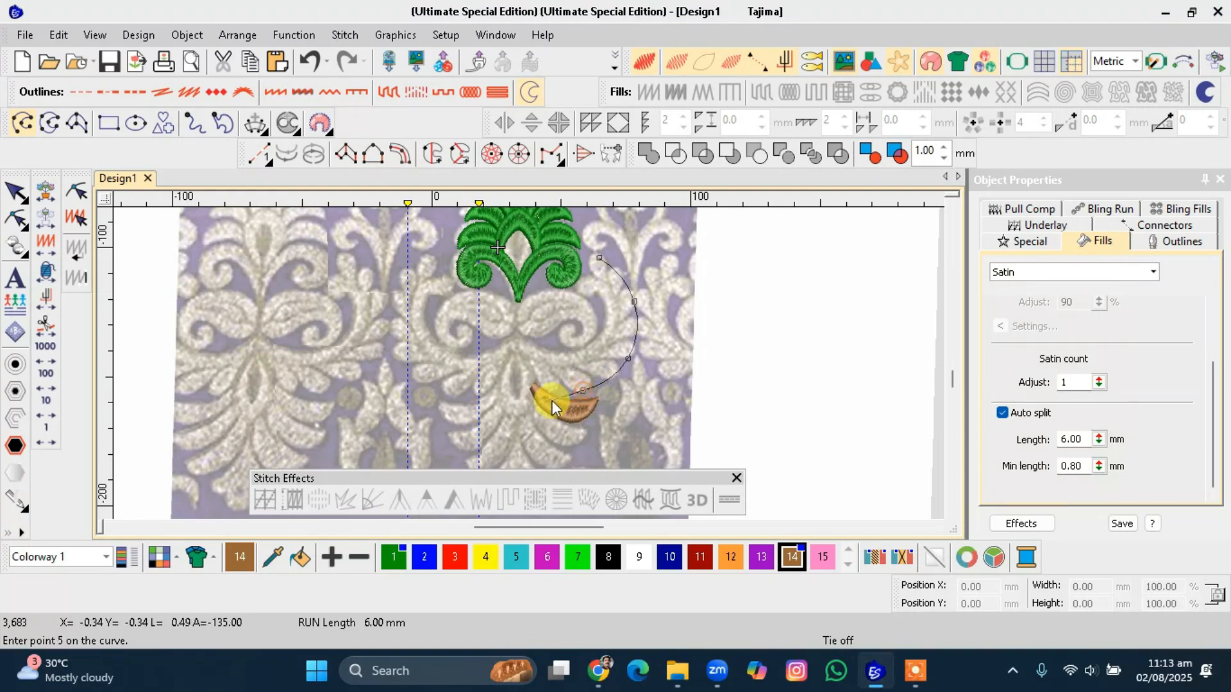
click(529, 391)
key(Escape)
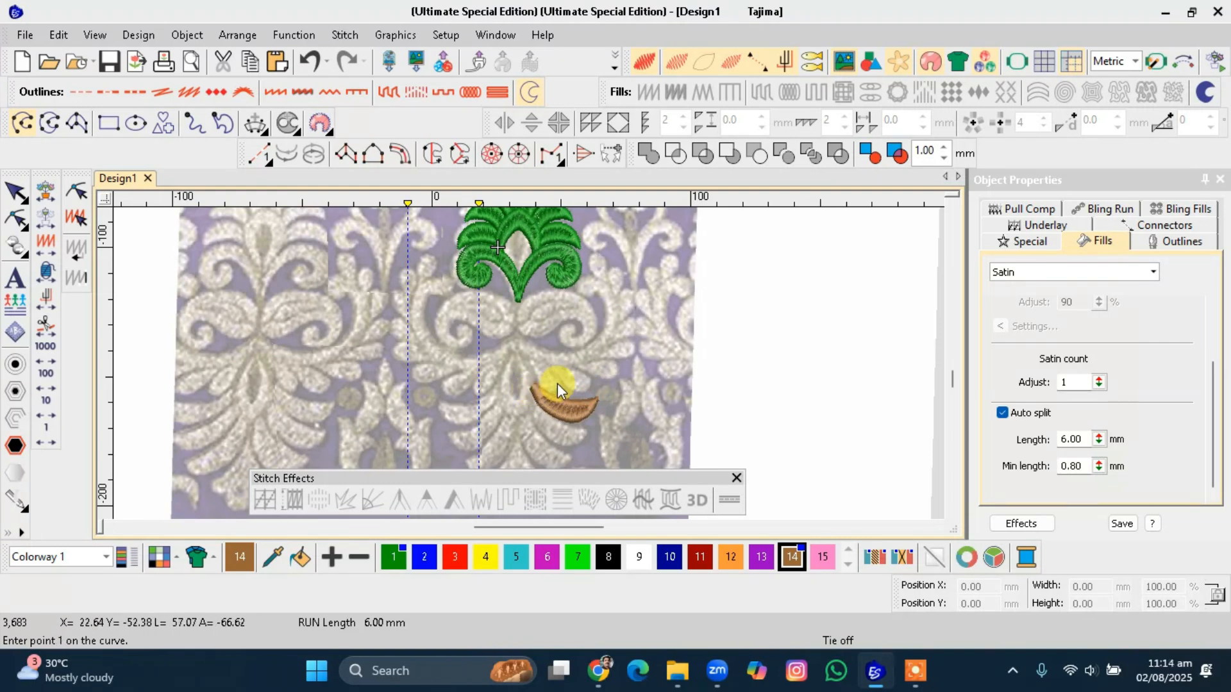
Select the curved line and reshape it by moving its upper control point inward.
scroll(556, 383, up, 1)
scroll(582, 377, up, 1)
key(Escape)
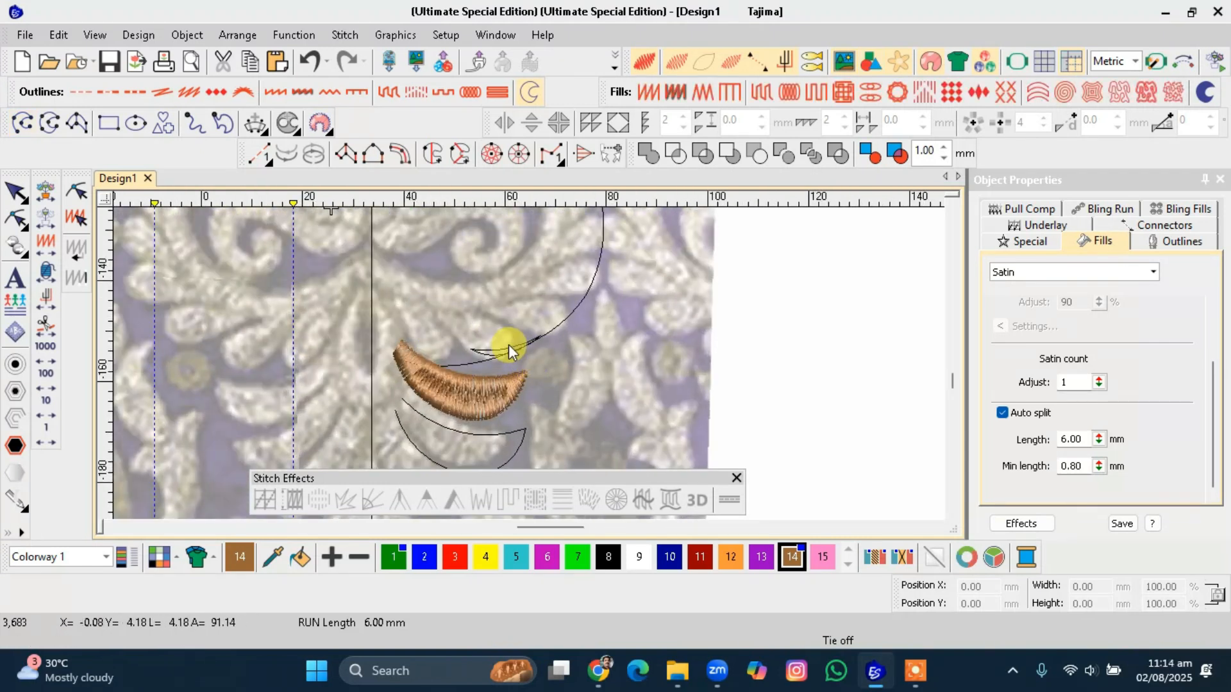
click(502, 347)
click(518, 348)
click(523, 349)
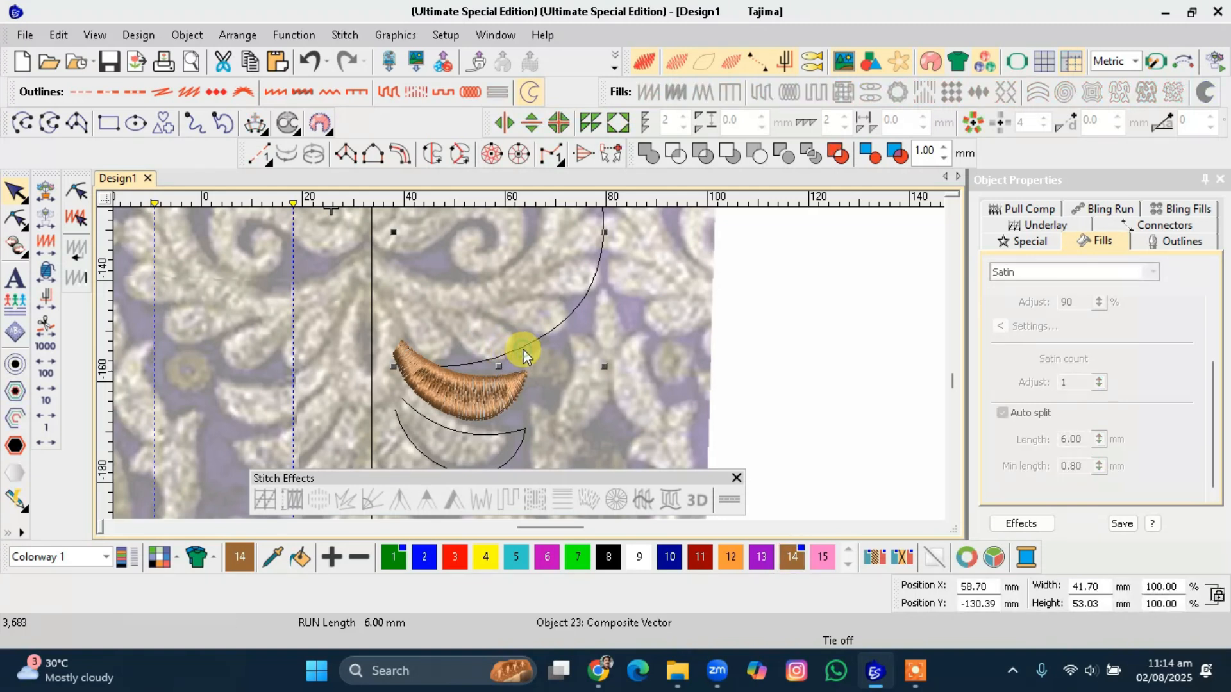
key(h)
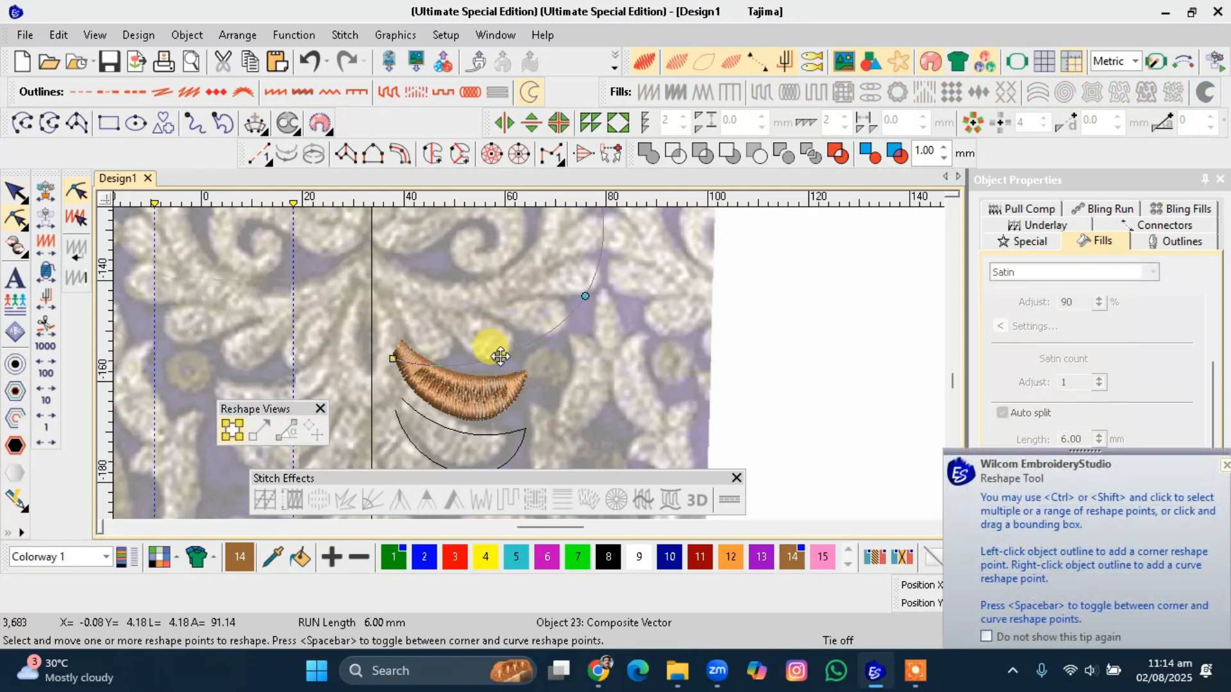
drag(512, 355, 519, 355)
drag(584, 296, 545, 290)
scroll(573, 309, down, 2)
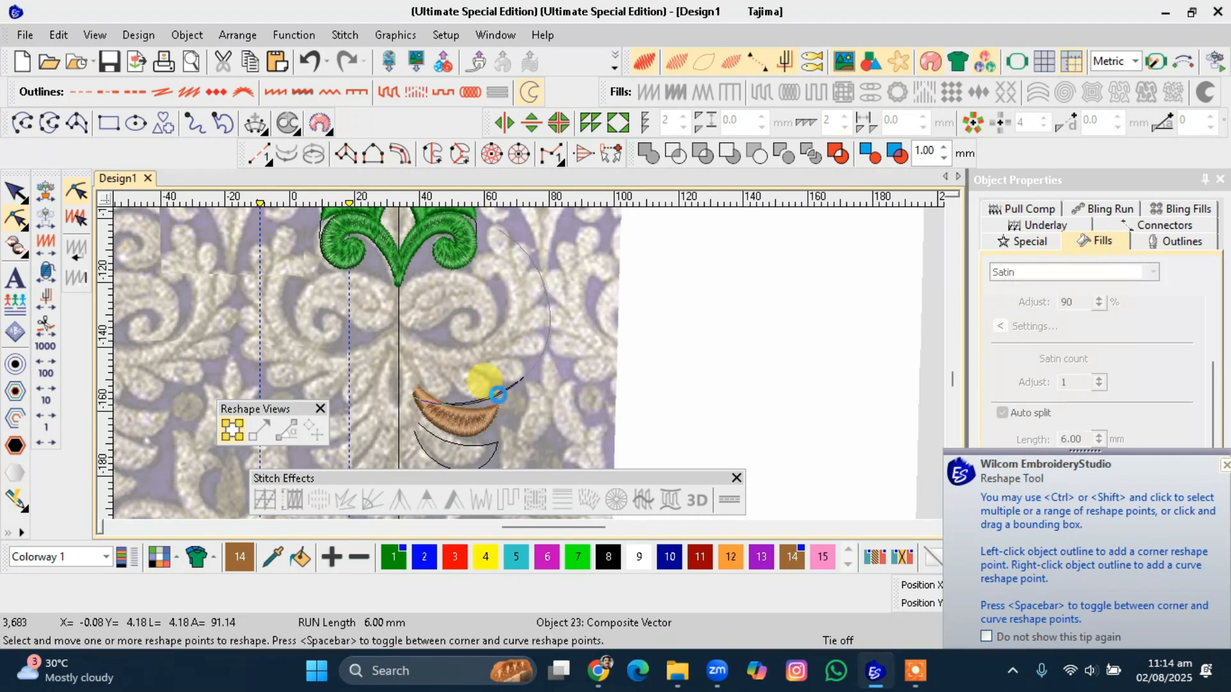
Zoom in on the large arc and digitize a seven-point curved line tracing the petal inside it.
key(Escape)
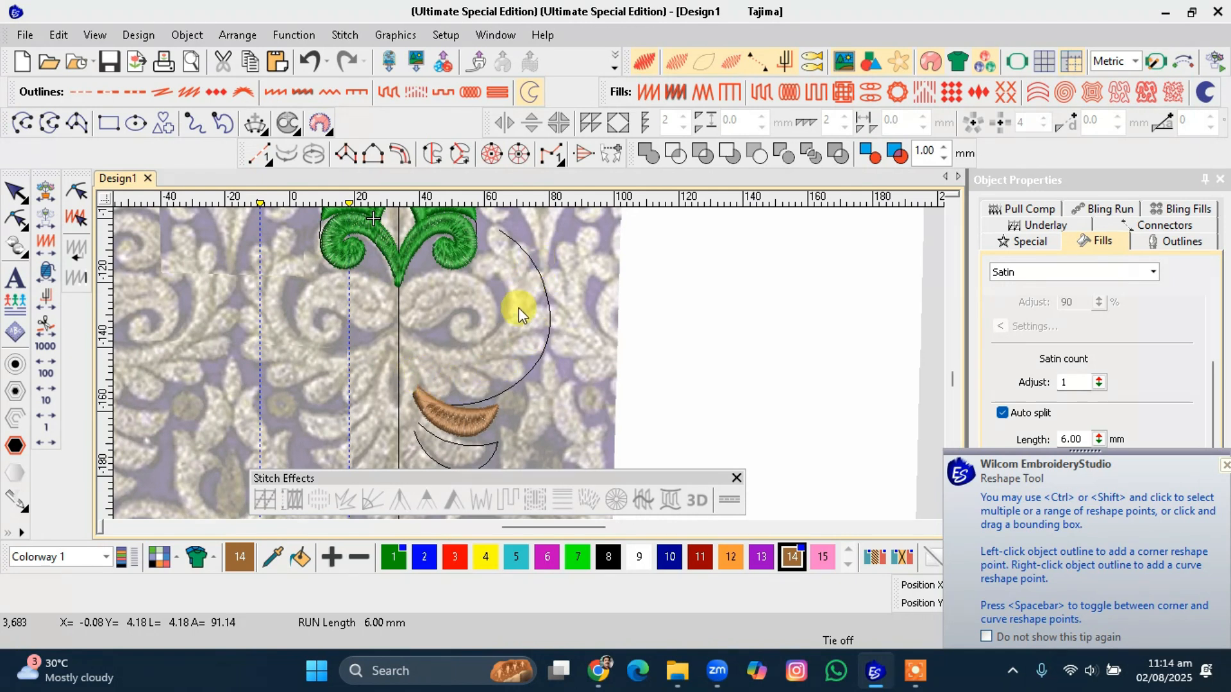
scroll(529, 364, up, 2)
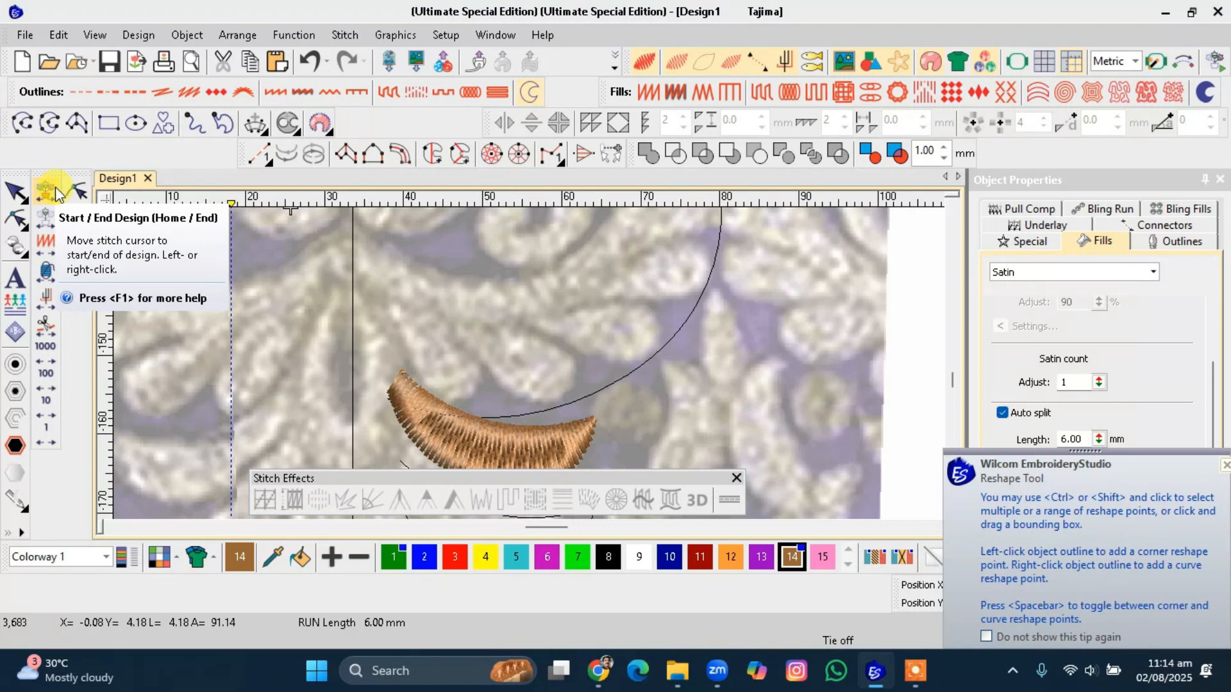
scroll(506, 320, up, 2)
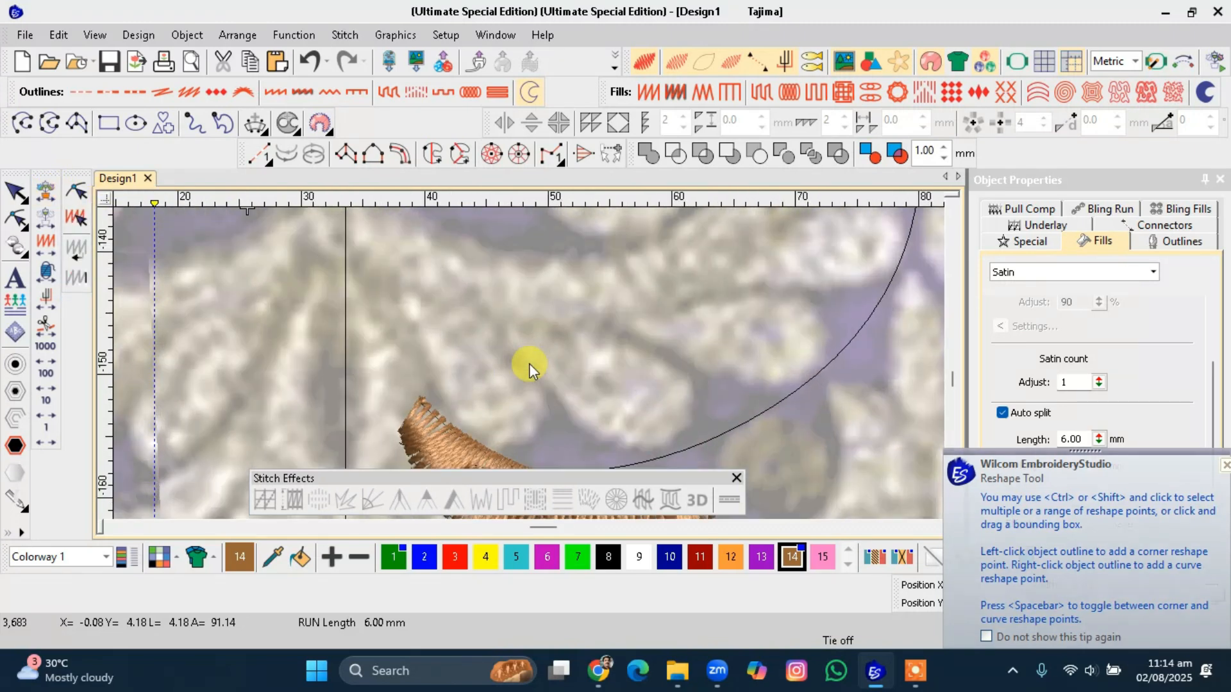
click(22, 122)
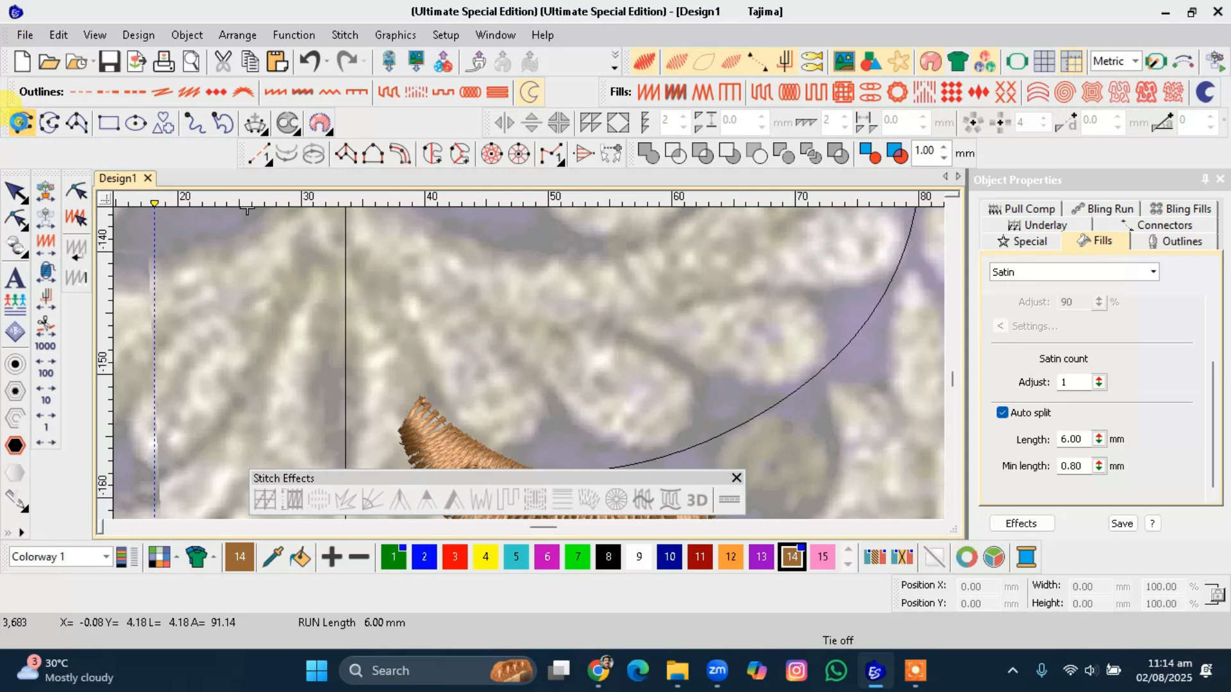
click(558, 304)
click(617, 353)
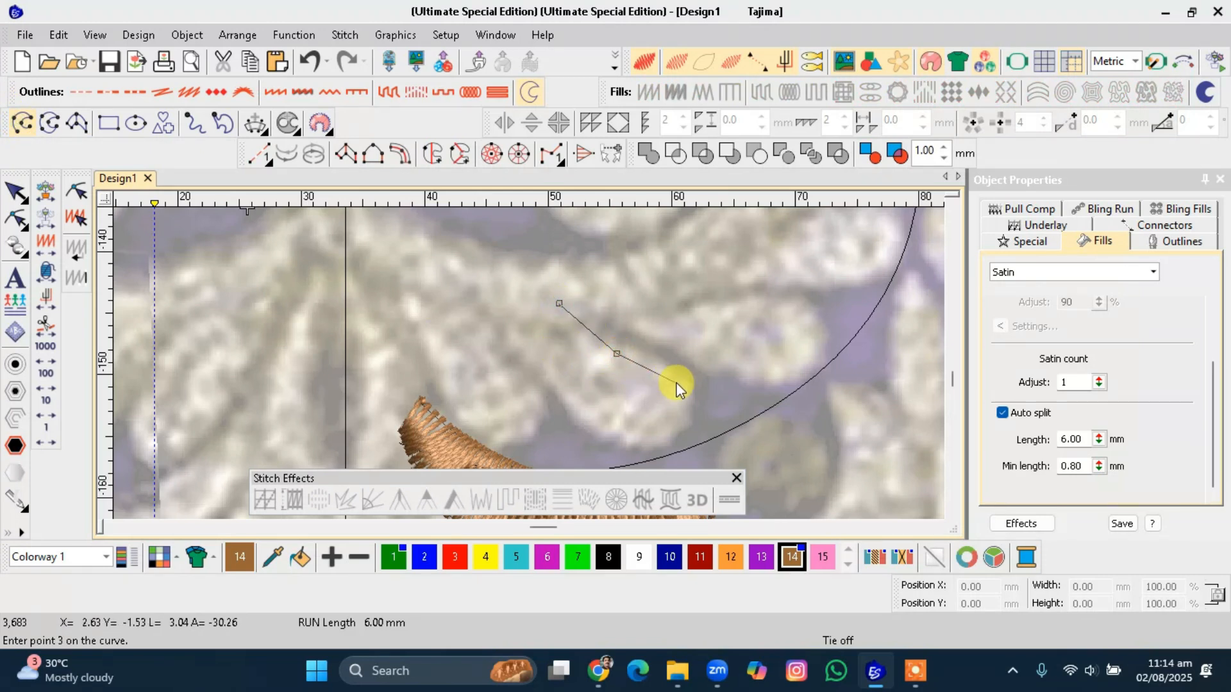
click(684, 375)
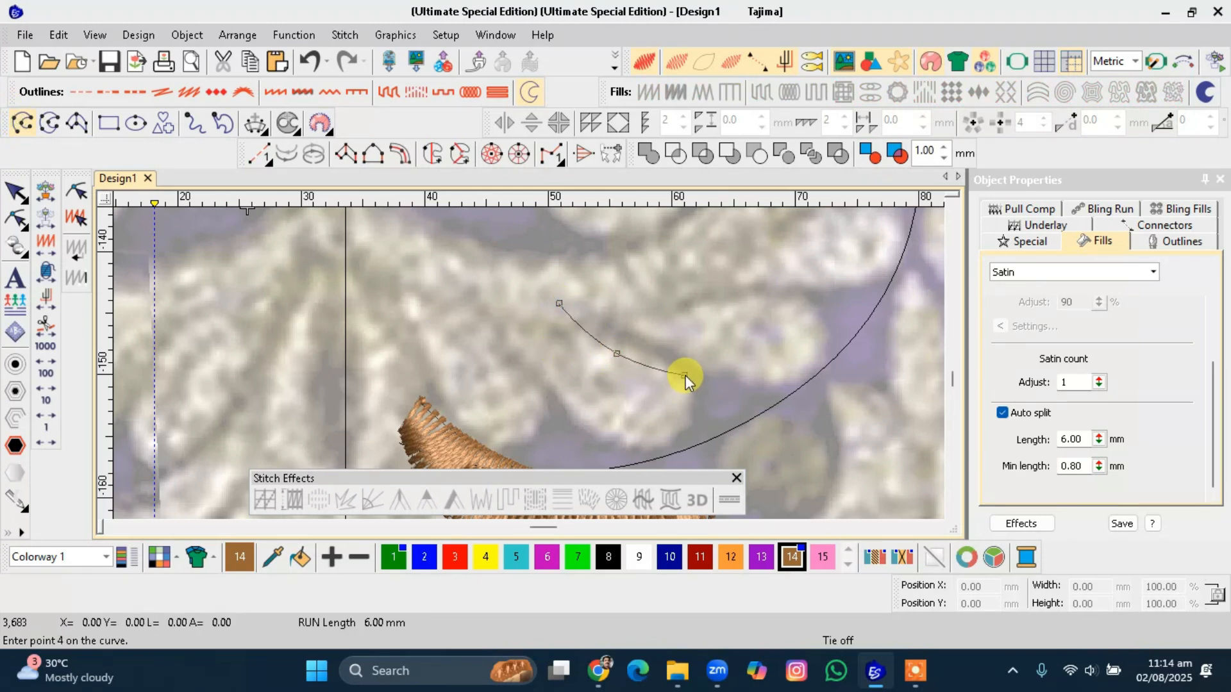
click(695, 440)
click(639, 455)
click(555, 397)
click(511, 329)
key(Return)
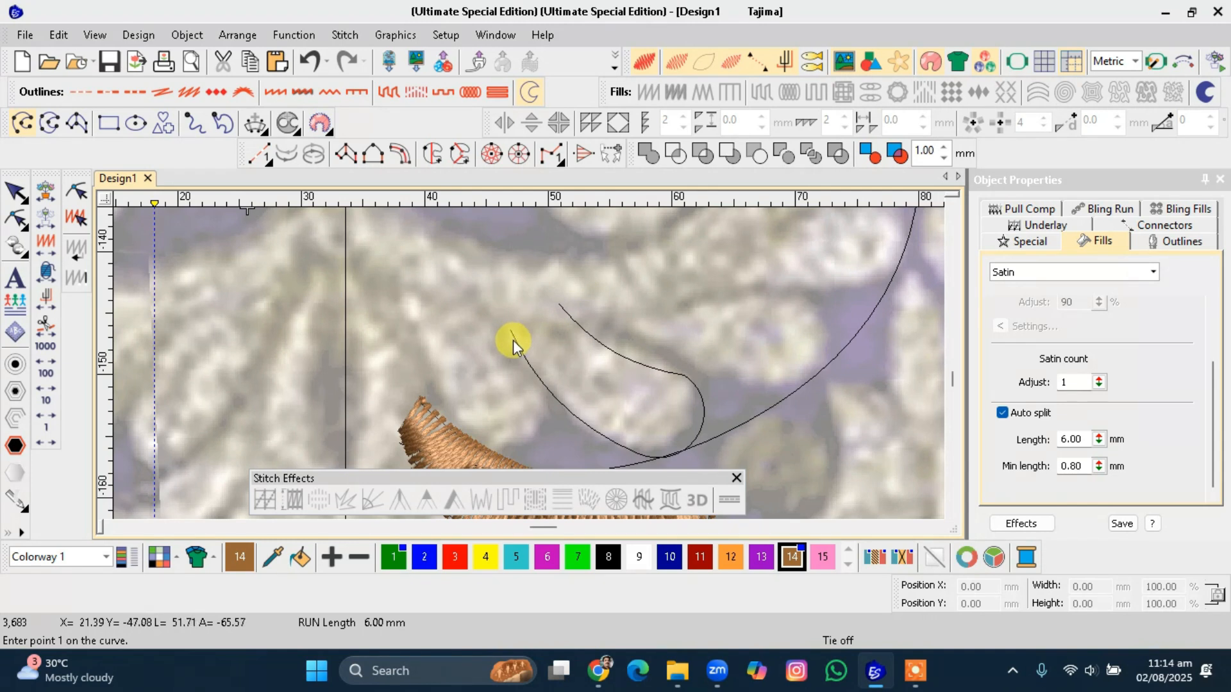
key(Escape)
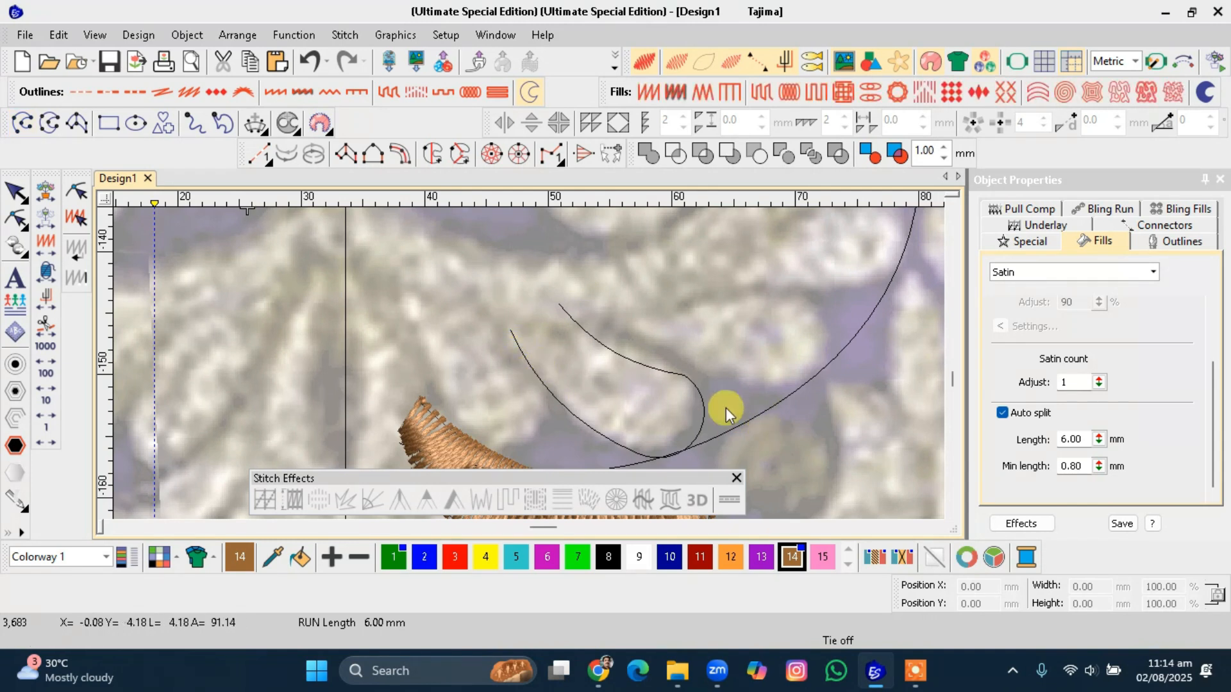
Reshape the petal line by moving its middle point inward and its upper end point slightly up.
click(701, 410)
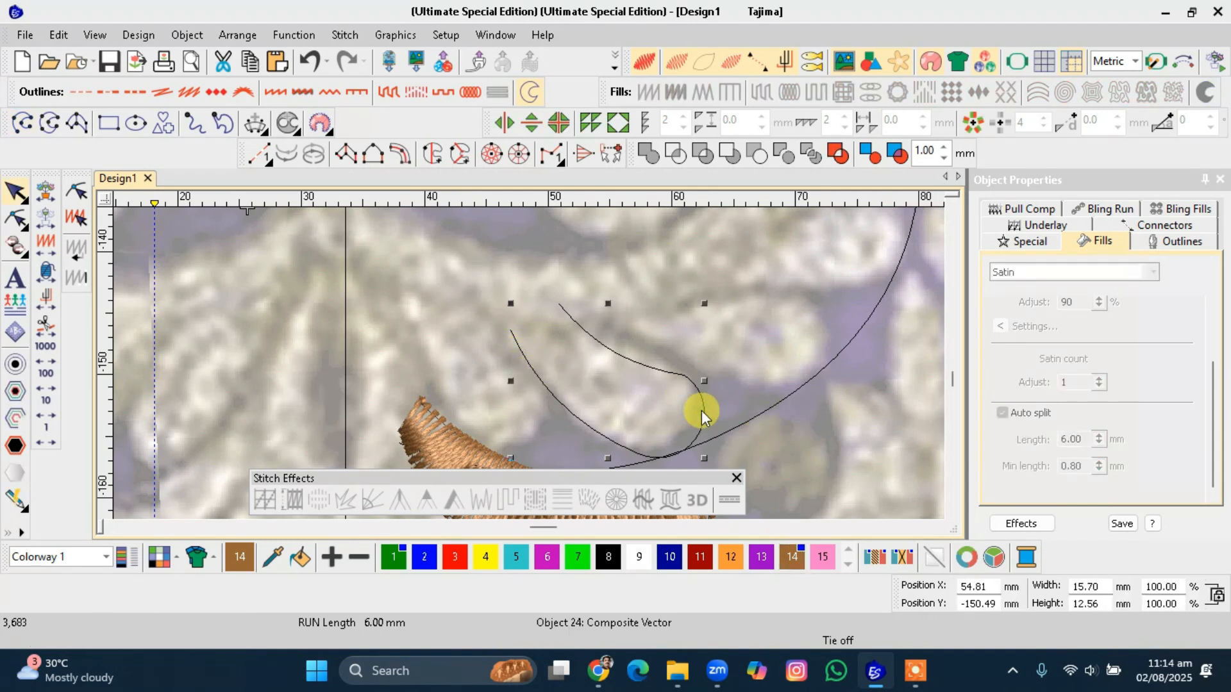
key(h)
drag(670, 363, 619, 343)
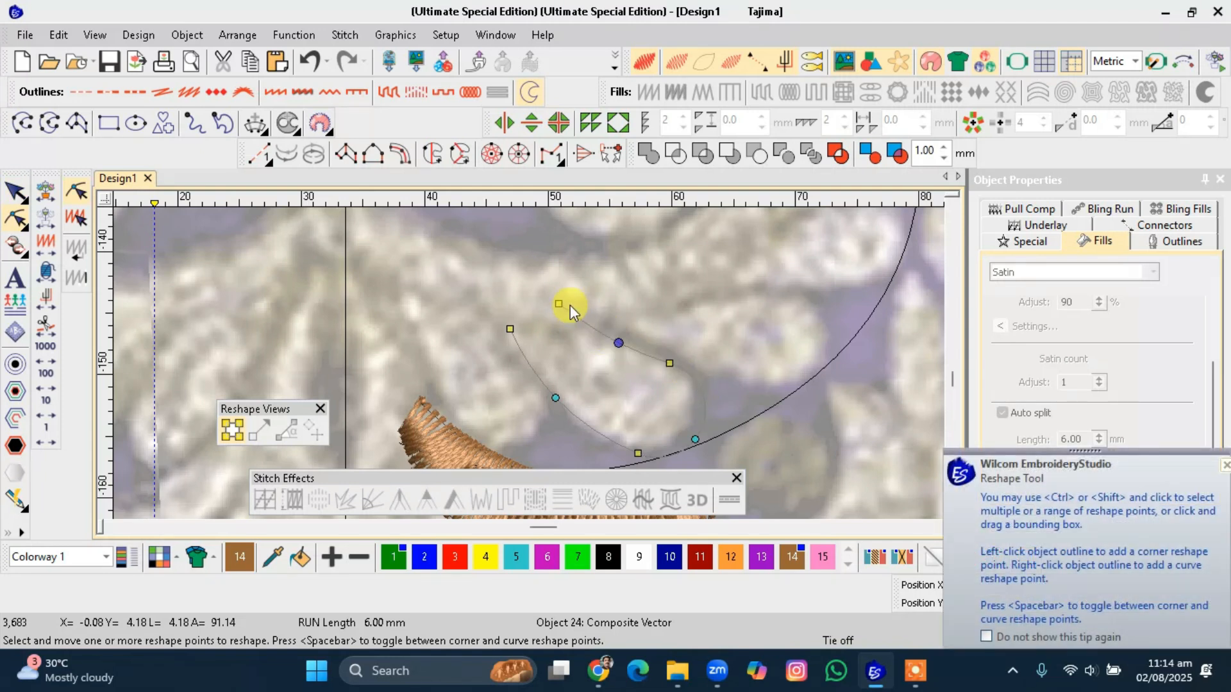
drag(558, 304, 561, 298)
click(638, 450)
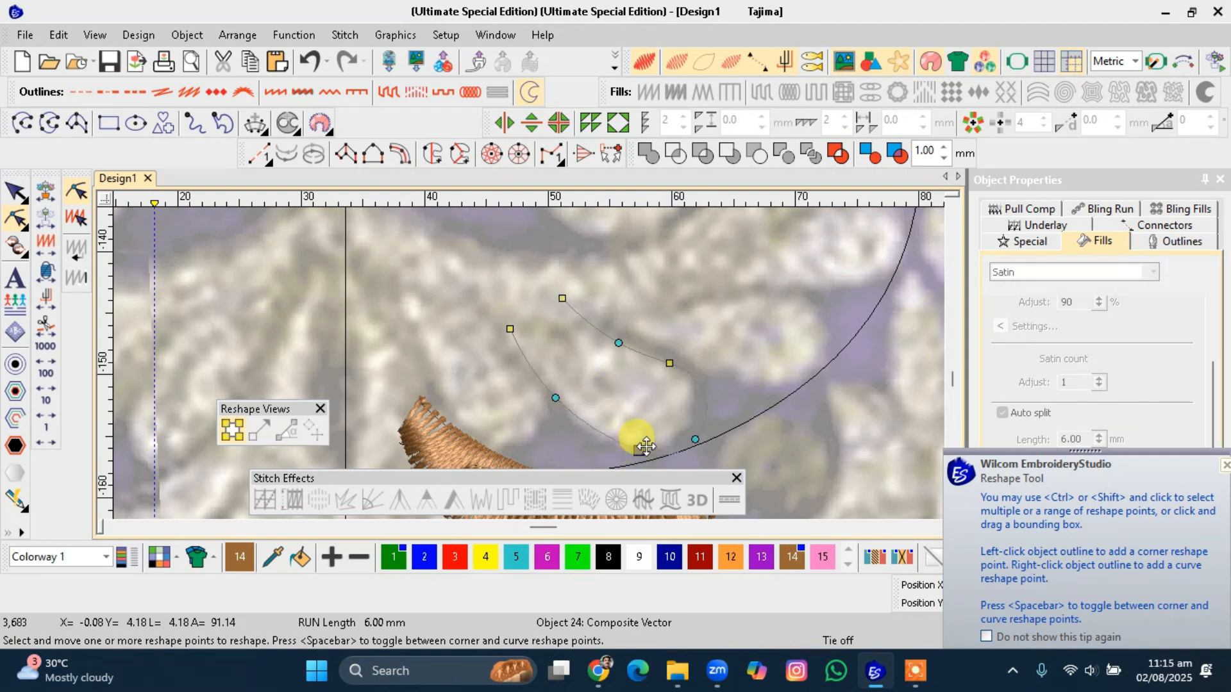
key(Escape)
Duplicate the petal line up and to the right, then enlarge the original petal line slightly to about 103%.
drag(639, 450, 829, 383)
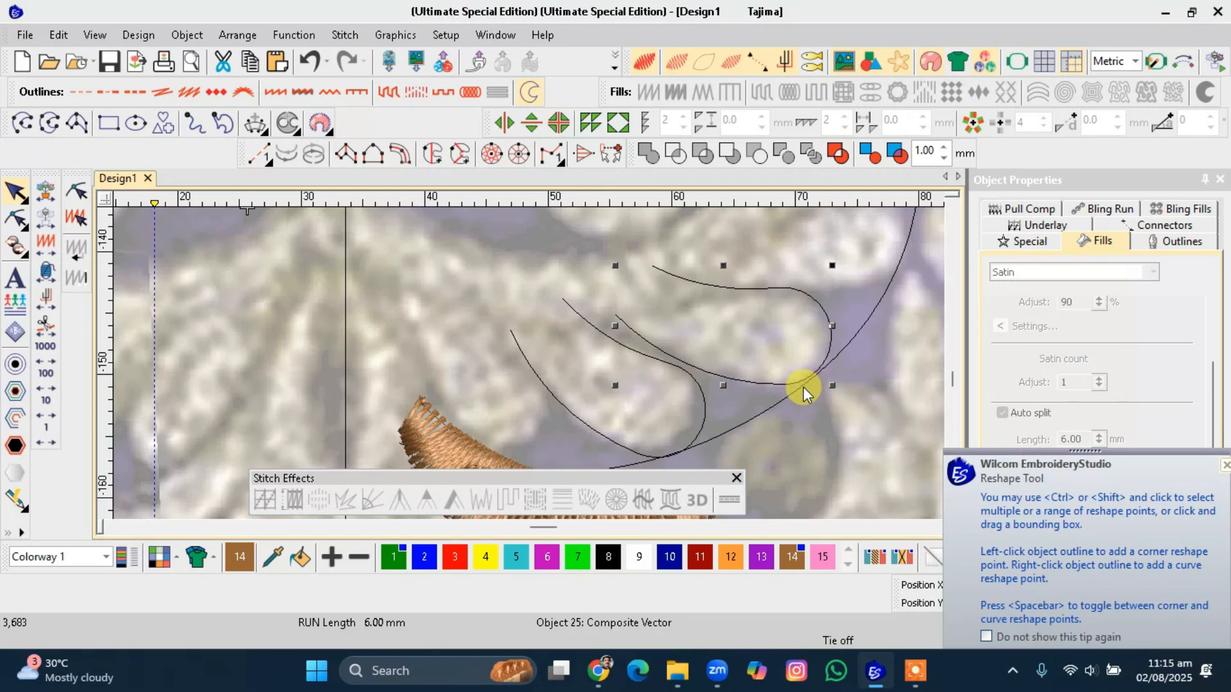
click(702, 398)
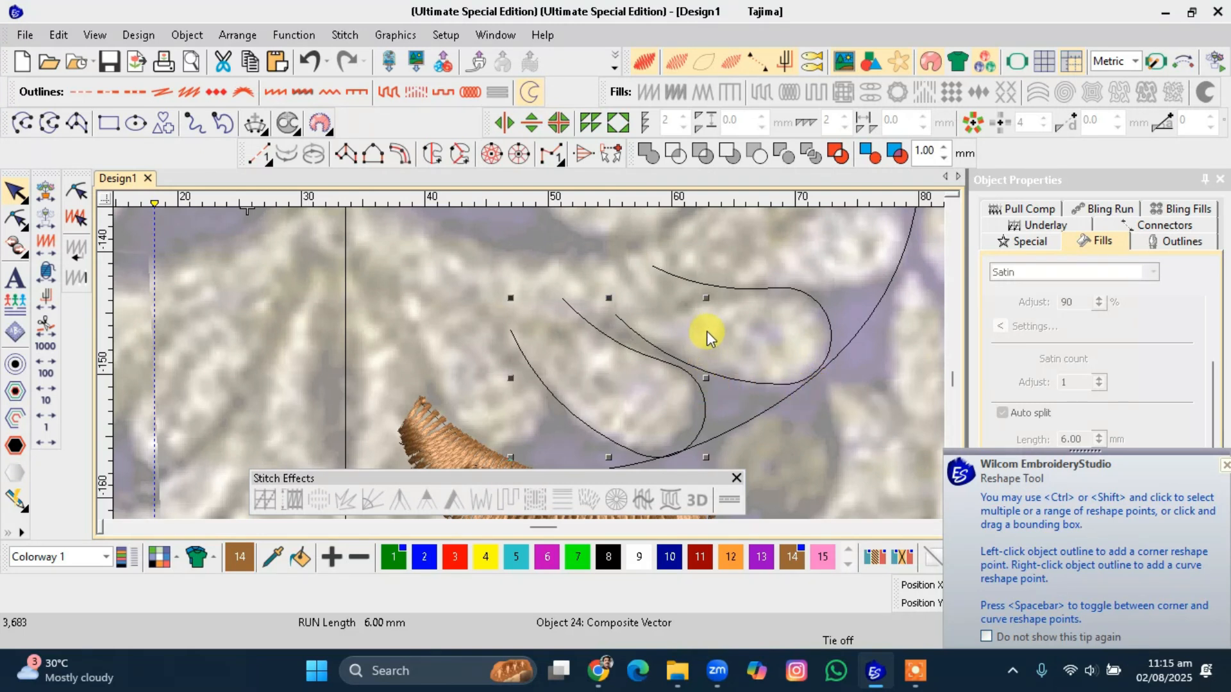
mouse_move(710, 310)
mouse_down()
mouse_move(705, 277)
mouse_move(714, 302)
mouse_up()
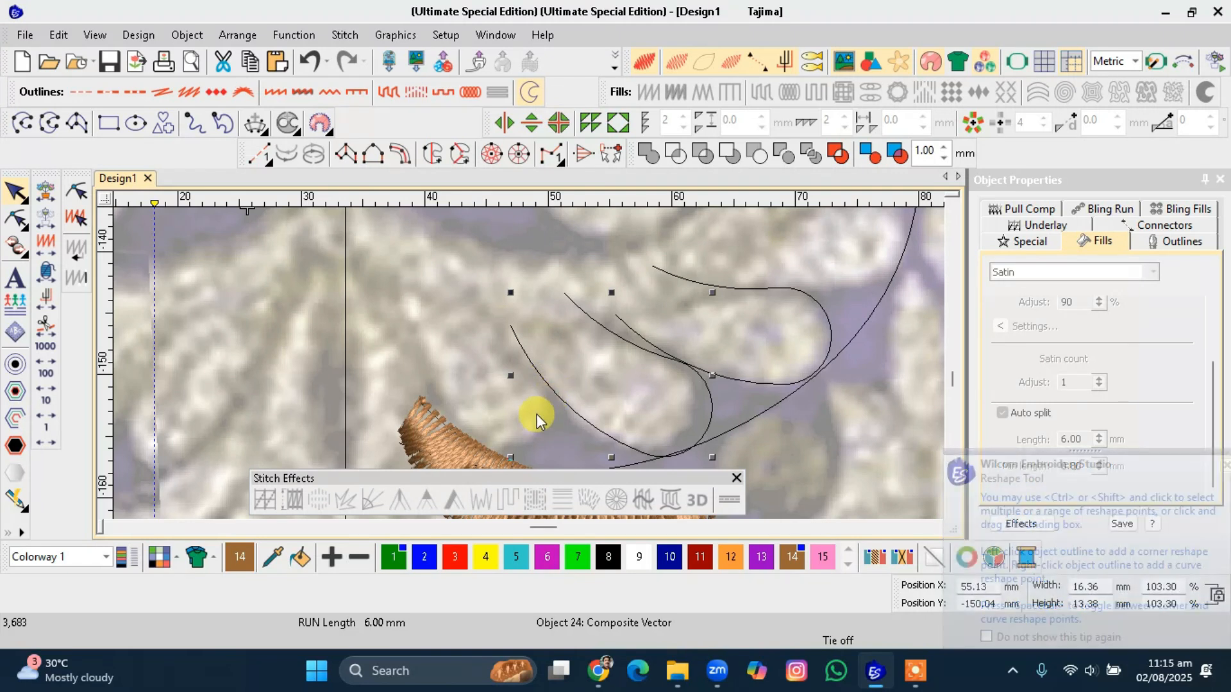
Reshape the lower petal line by moving its upper end right and nudging its inner control point.
click(636, 334)
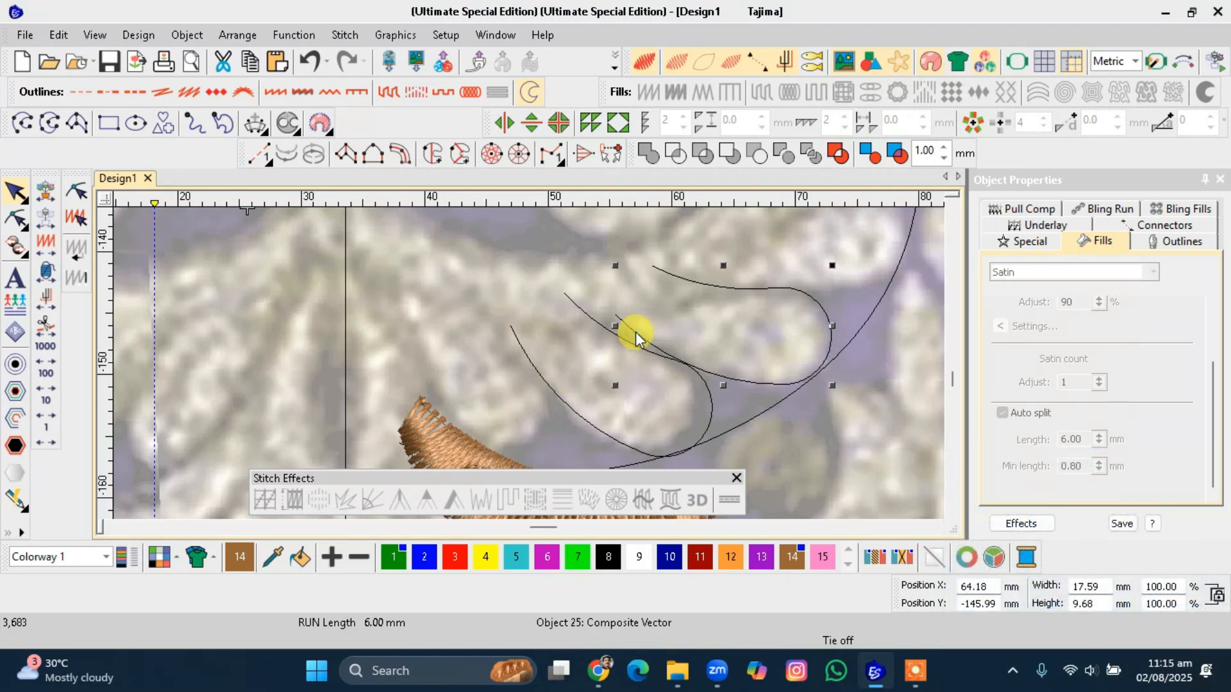
key(h)
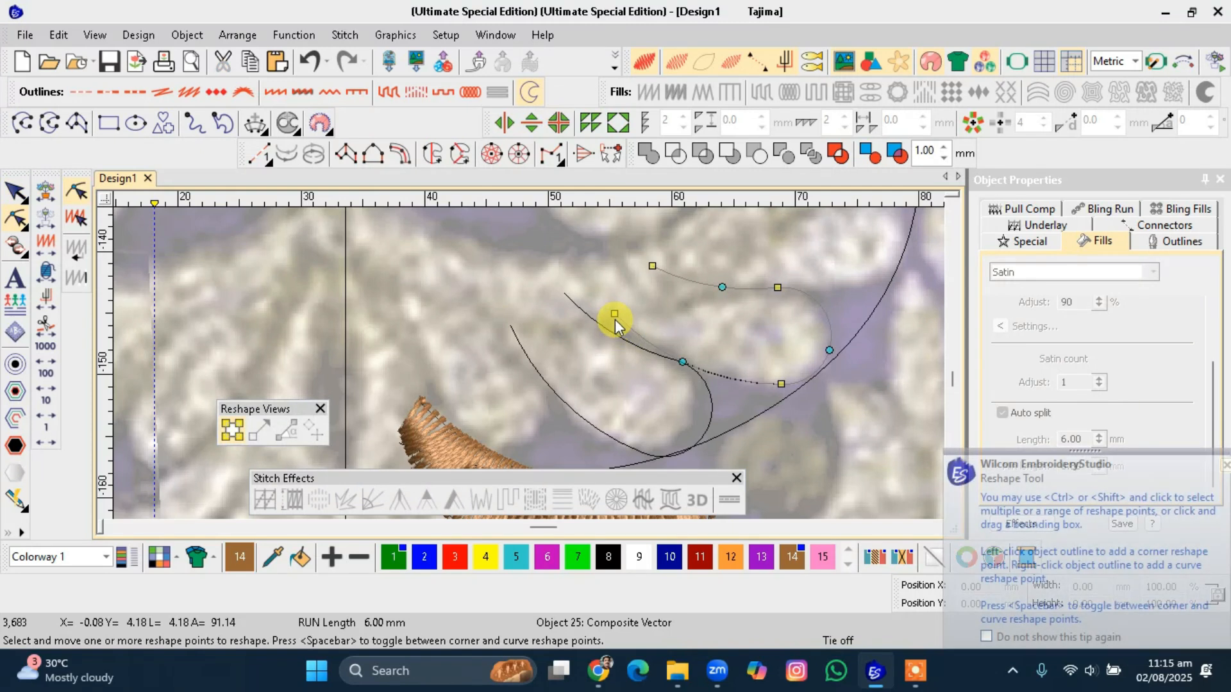
click(581, 313)
drag(564, 293, 575, 289)
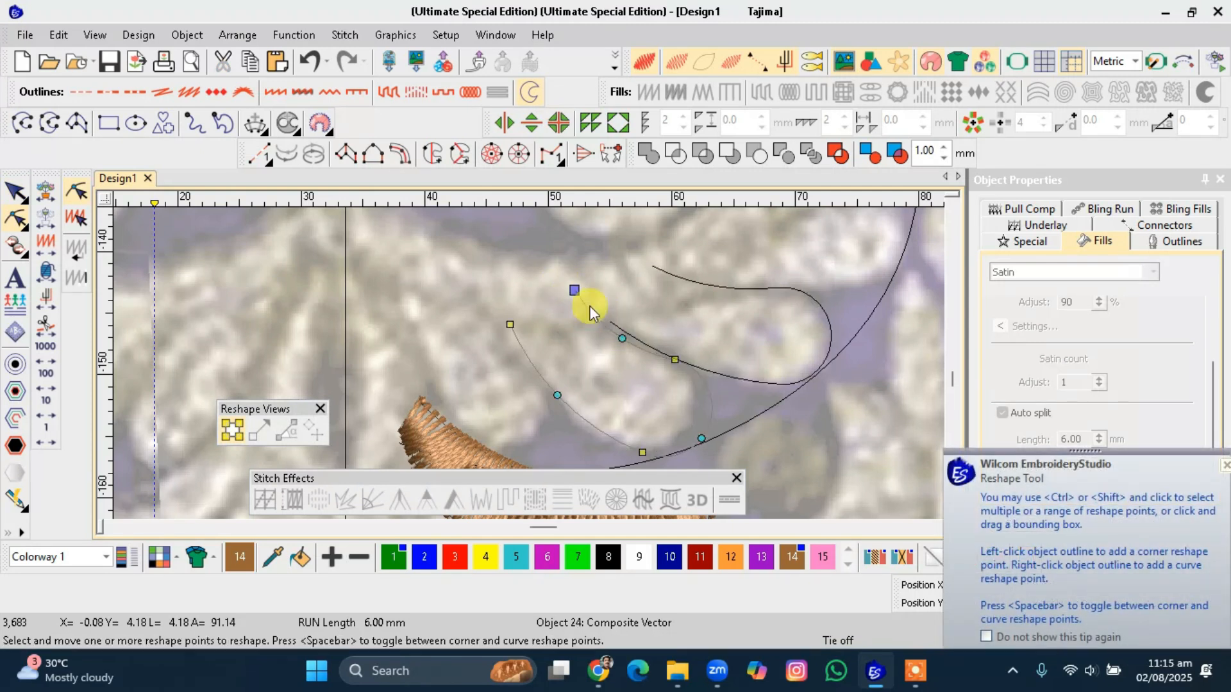
drag(622, 339, 625, 332)
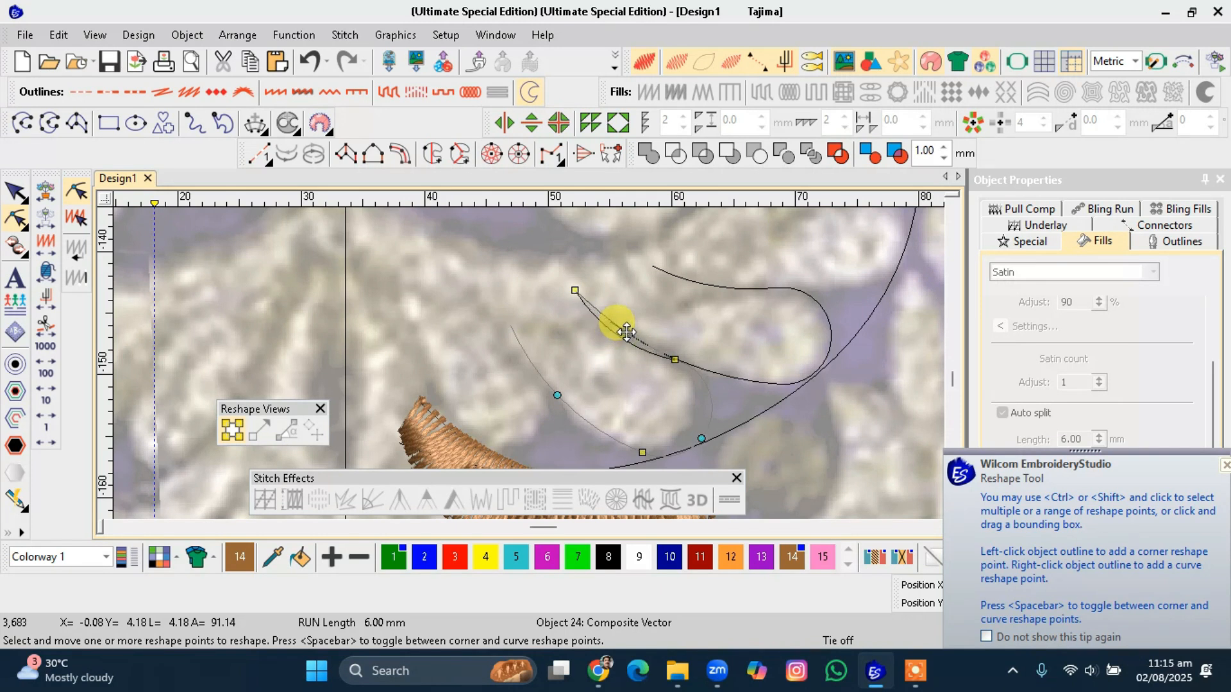
key(Escape)
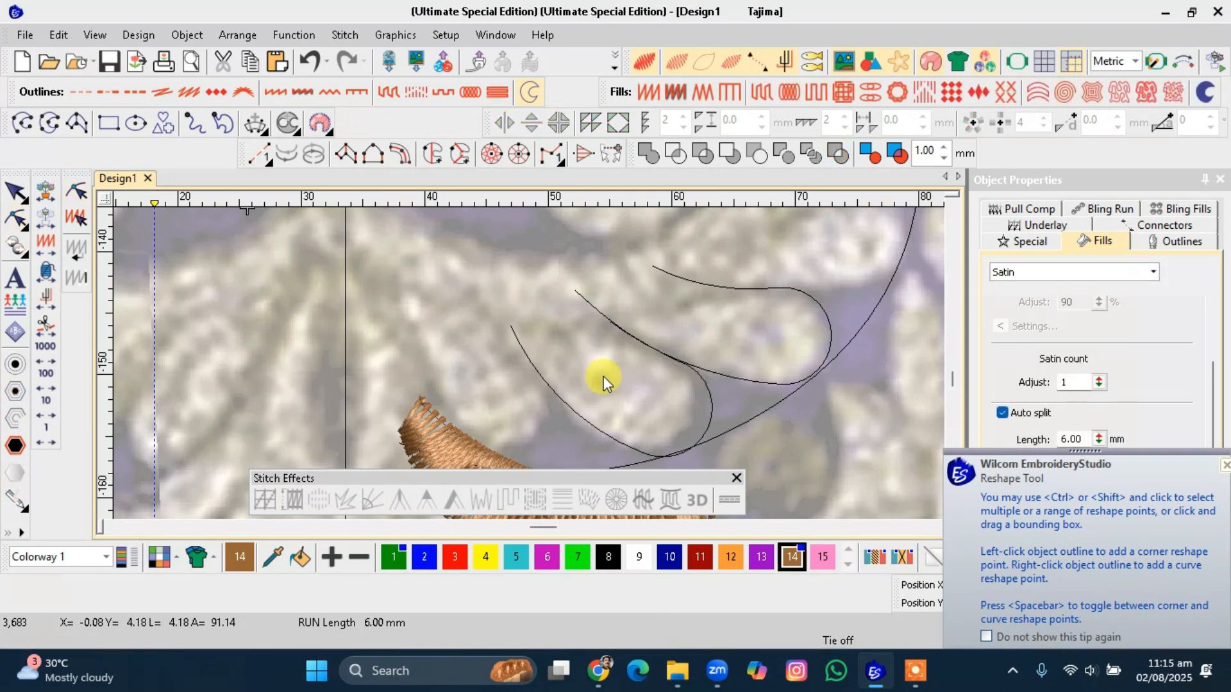
Digitize a five-point curved petal line inside the top of the large arc, removing two misplaced points.
scroll(529, 363, down, 3)
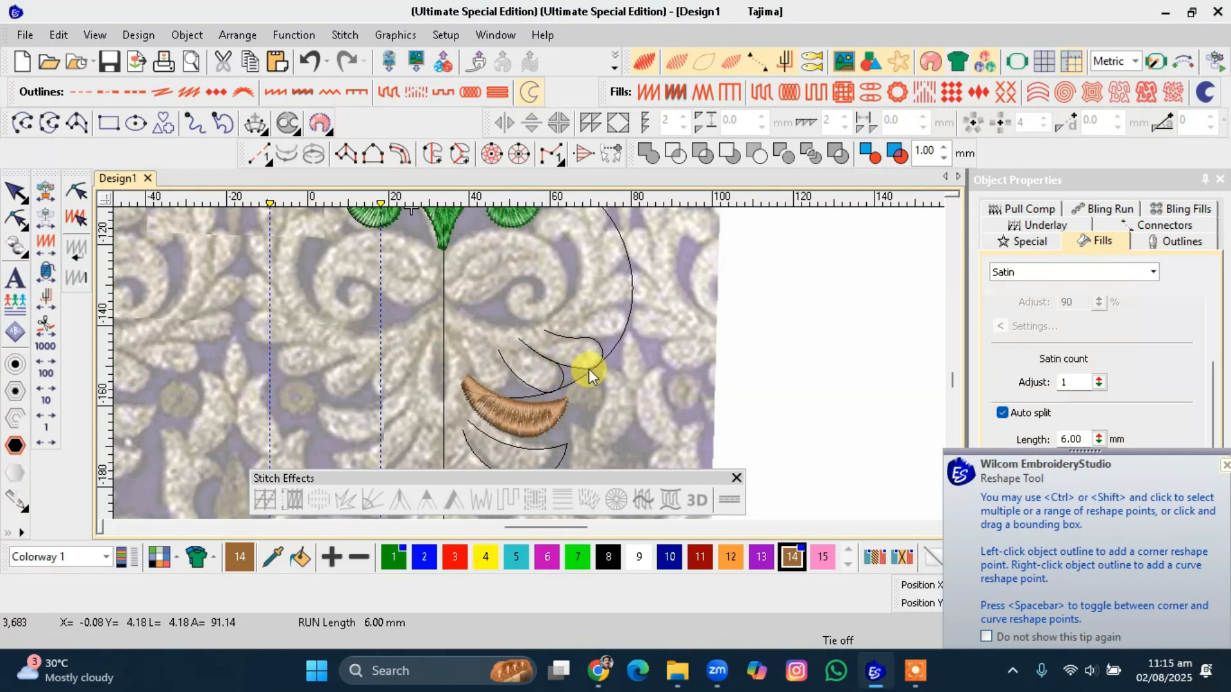
scroll(528, 364, up, 2)
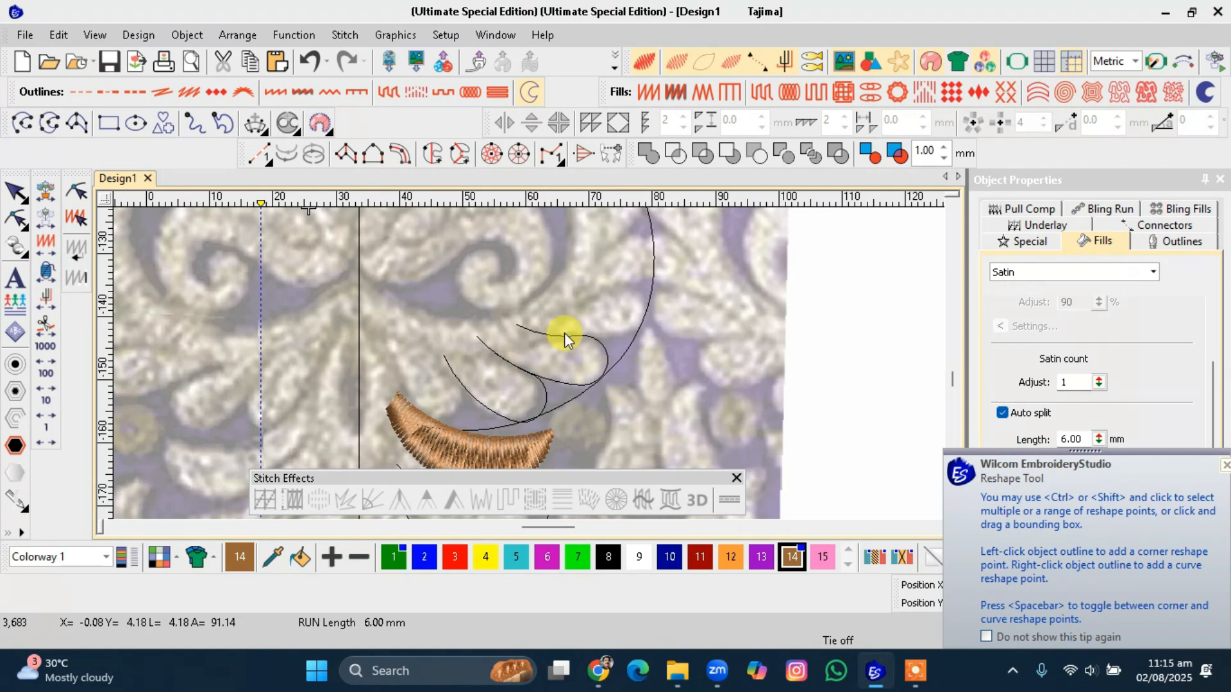
scroll(574, 329, up, 1)
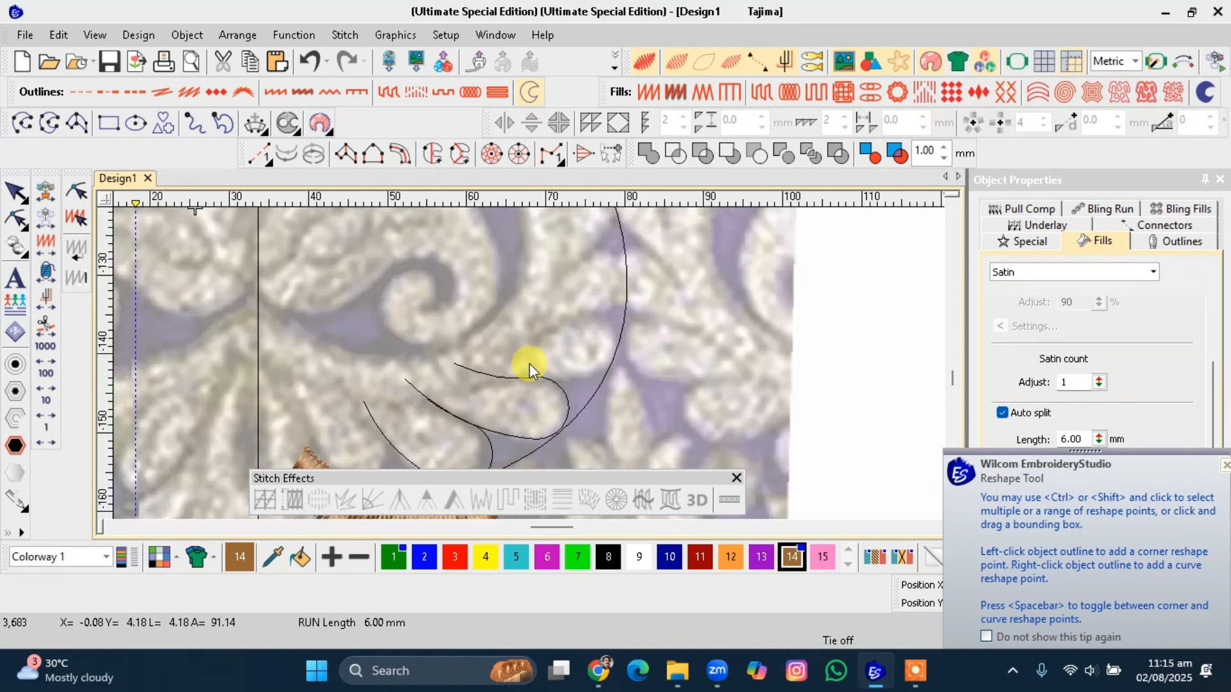
click(22, 123)
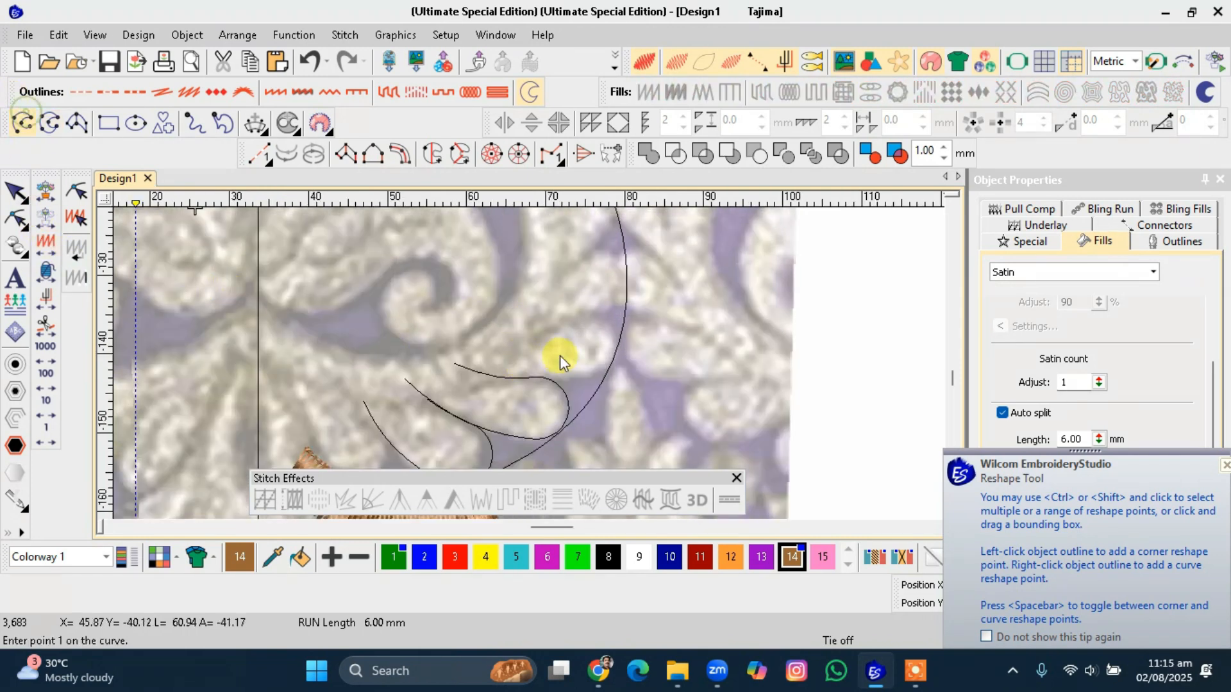
click(523, 312)
click(581, 264)
click(603, 253)
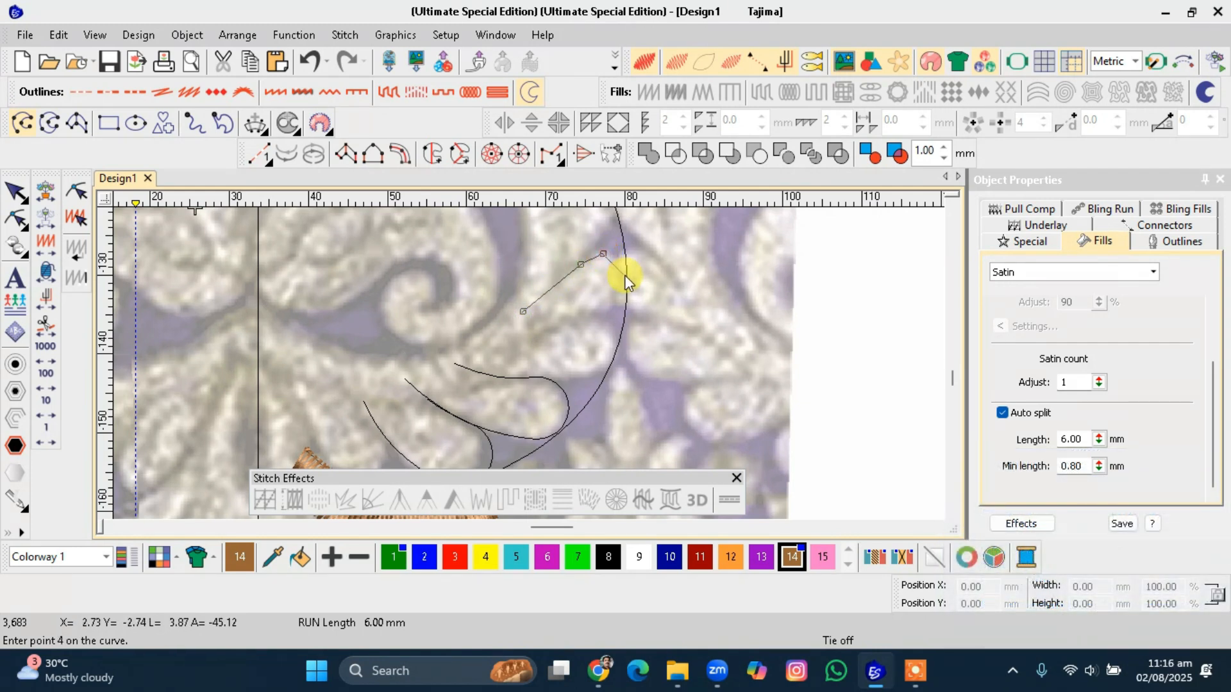
key(BackSpace)
key(BackSpace)
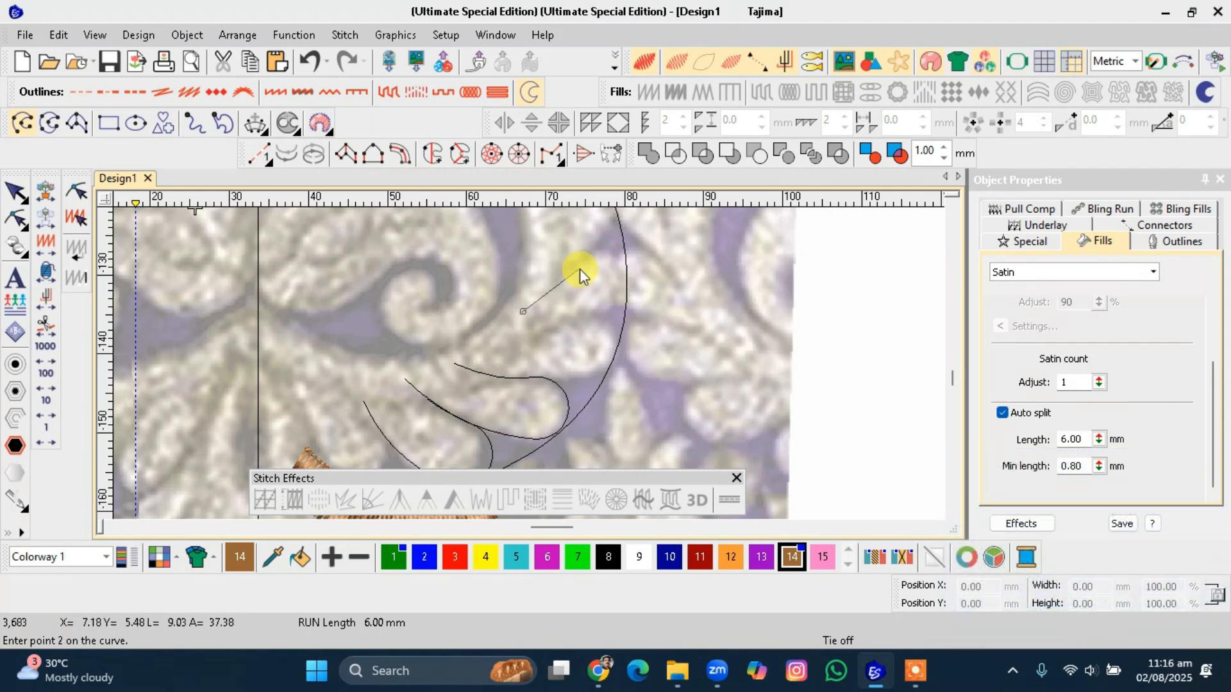
click(596, 255)
click(628, 275)
click(610, 313)
click(526, 319)
key(Return)
Digitize a four-point curved petal line just below it, along the inside of the arc.
click(503, 348)
click(585, 319)
click(614, 352)
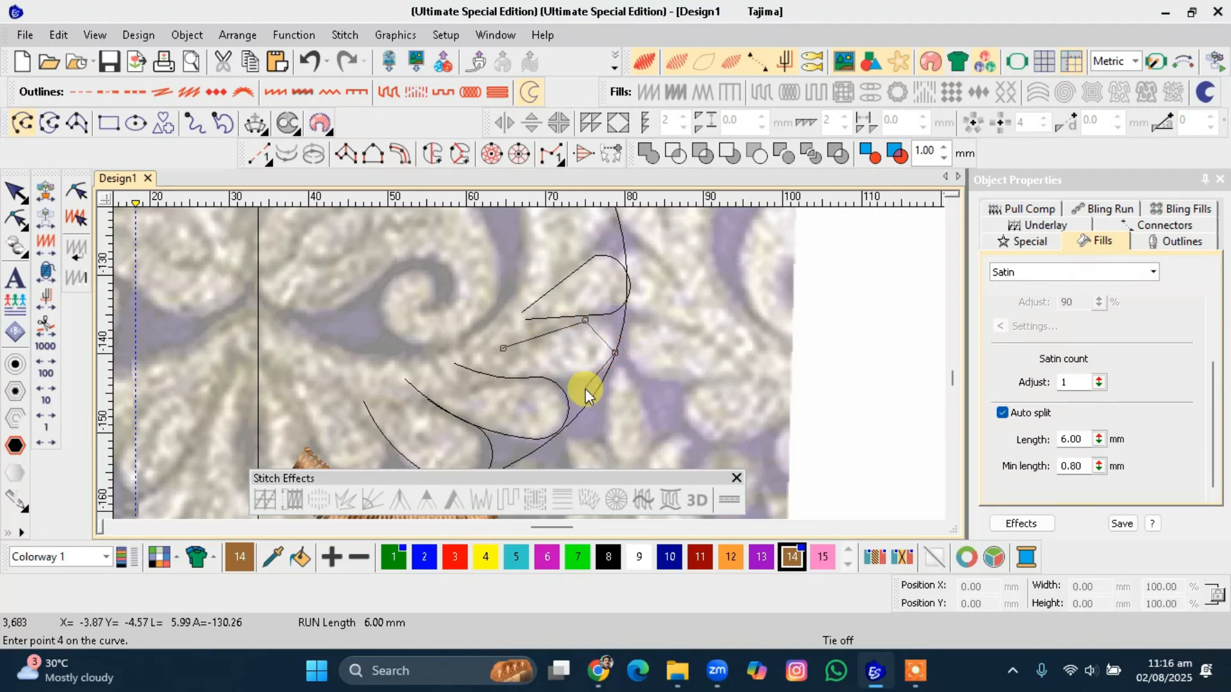
click(586, 389)
key(Return)
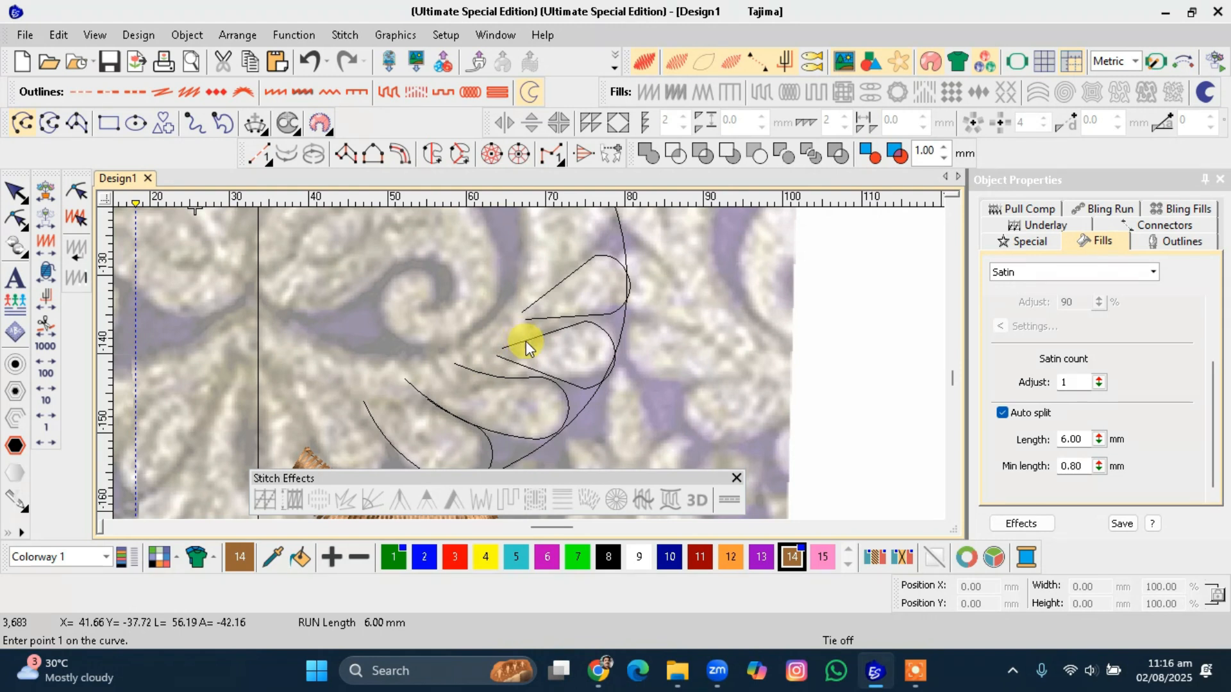
Digitize a ten-point crescent outline from the centre line up around the motif's inner edge and back.
scroll(522, 358, down, 4)
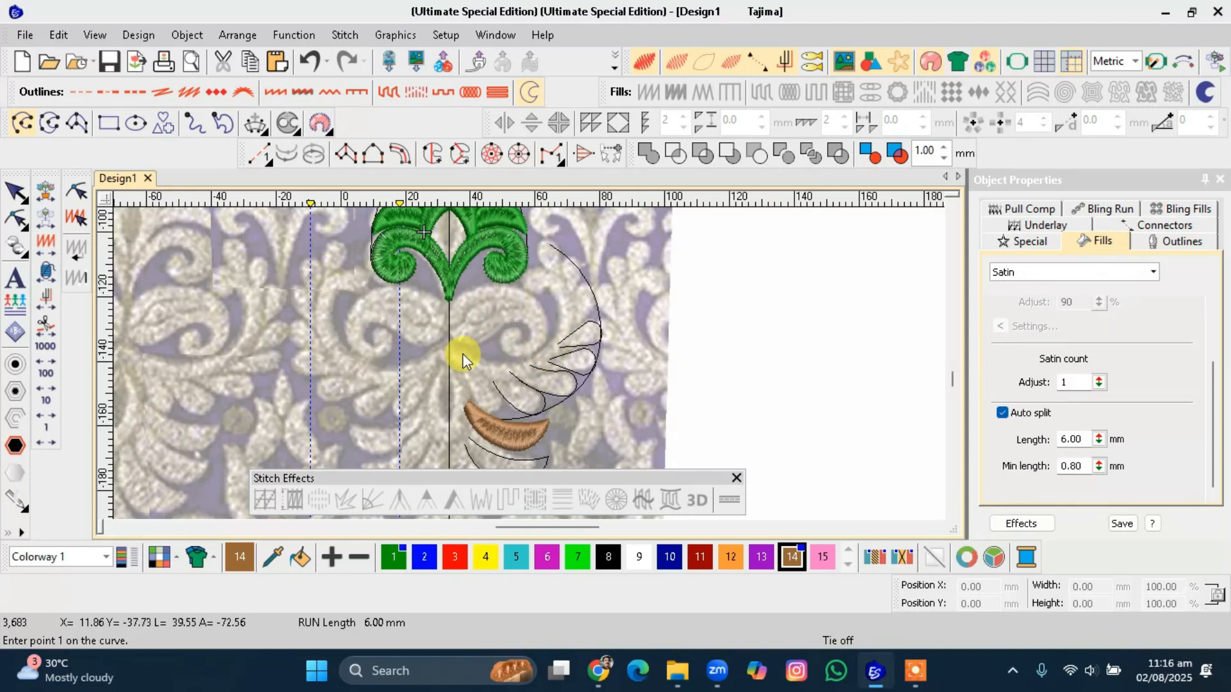
scroll(463, 353, up, 2)
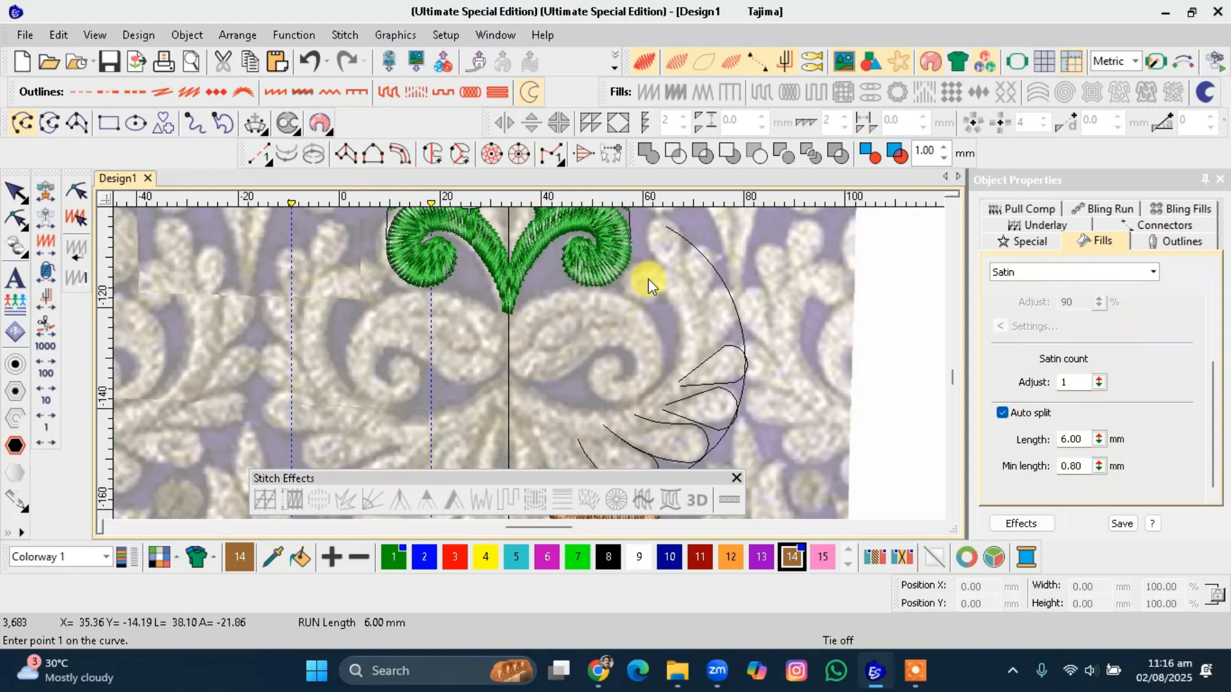
click(509, 375)
click(569, 408)
click(658, 391)
click(680, 332)
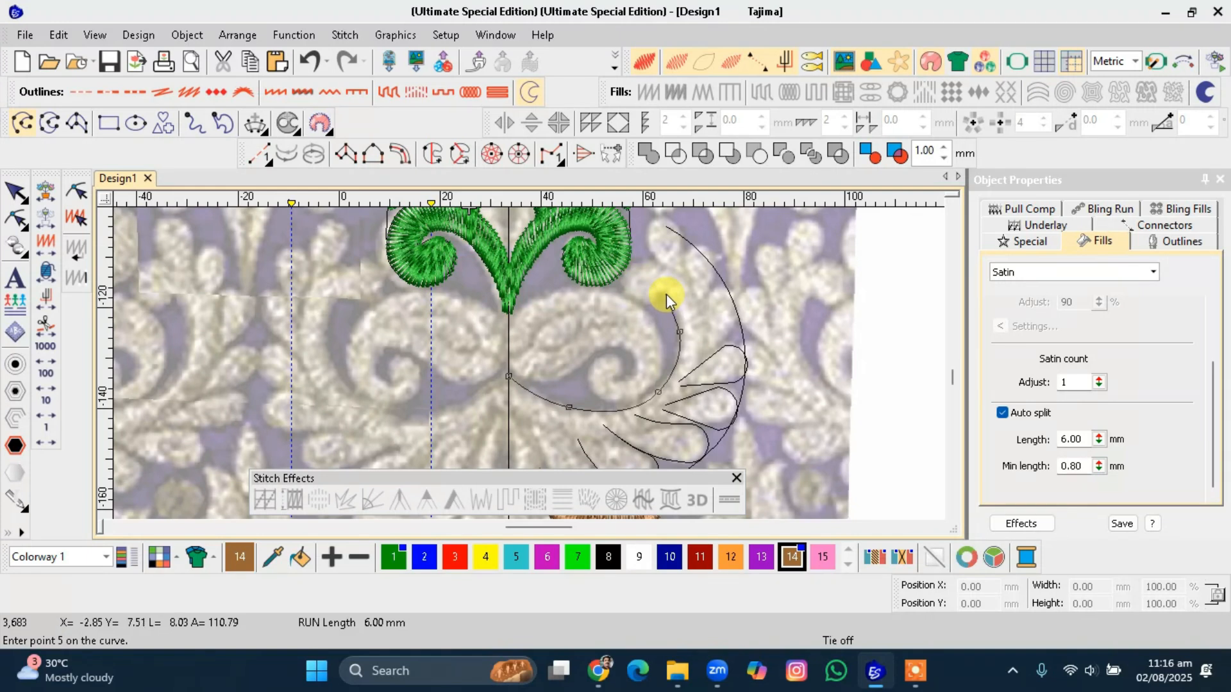
click(623, 283)
click(673, 279)
click(702, 337)
click(670, 416)
right_click(568, 436)
click(509, 407)
key(Return)
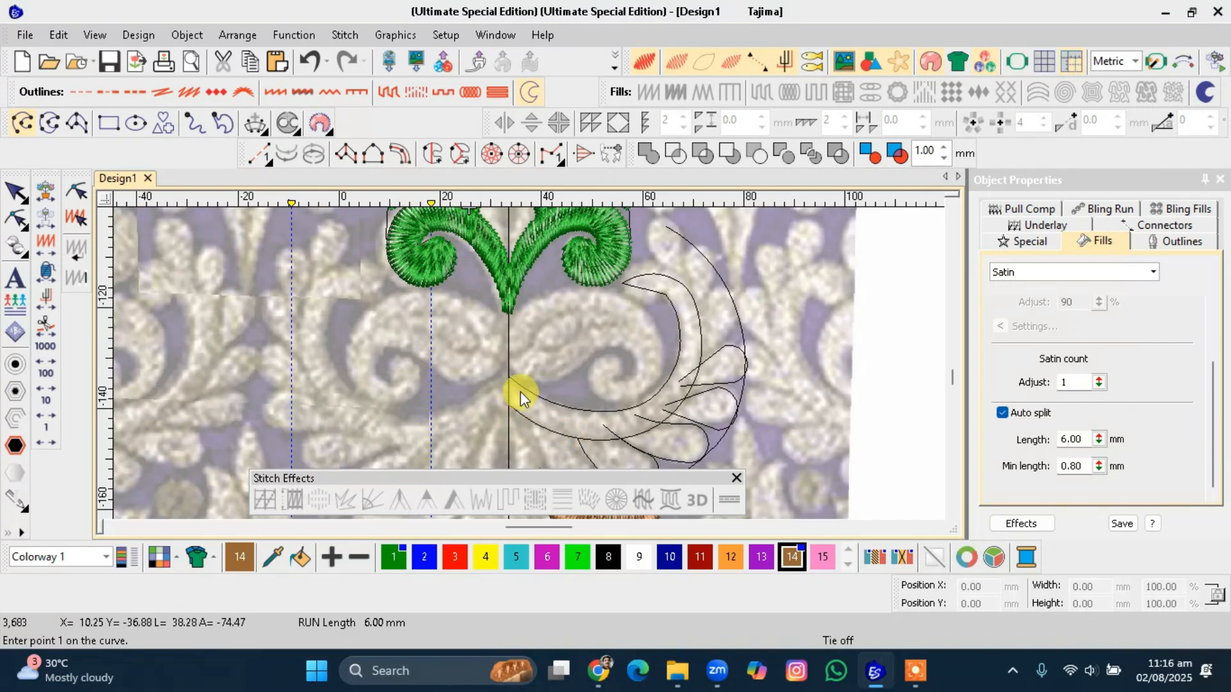
key(Escape)
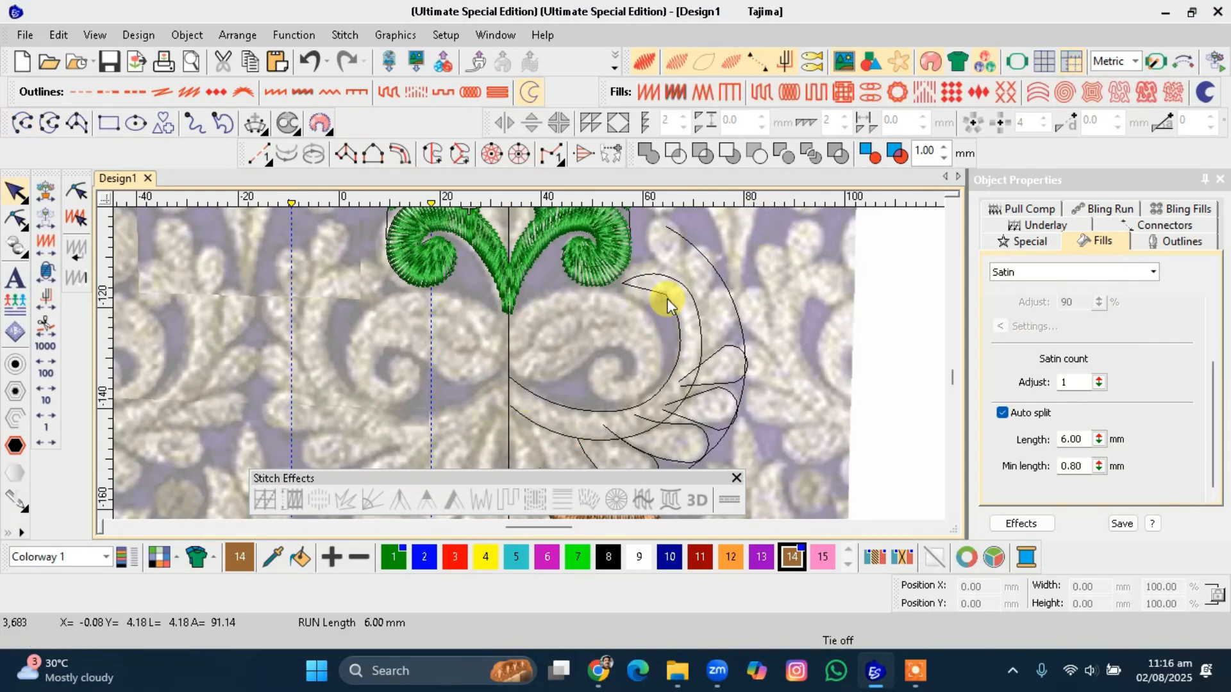
Reshape the crescent by raising its upper tip and adding a curve point on its outer edge, moved outward.
click(666, 298)
key(h)
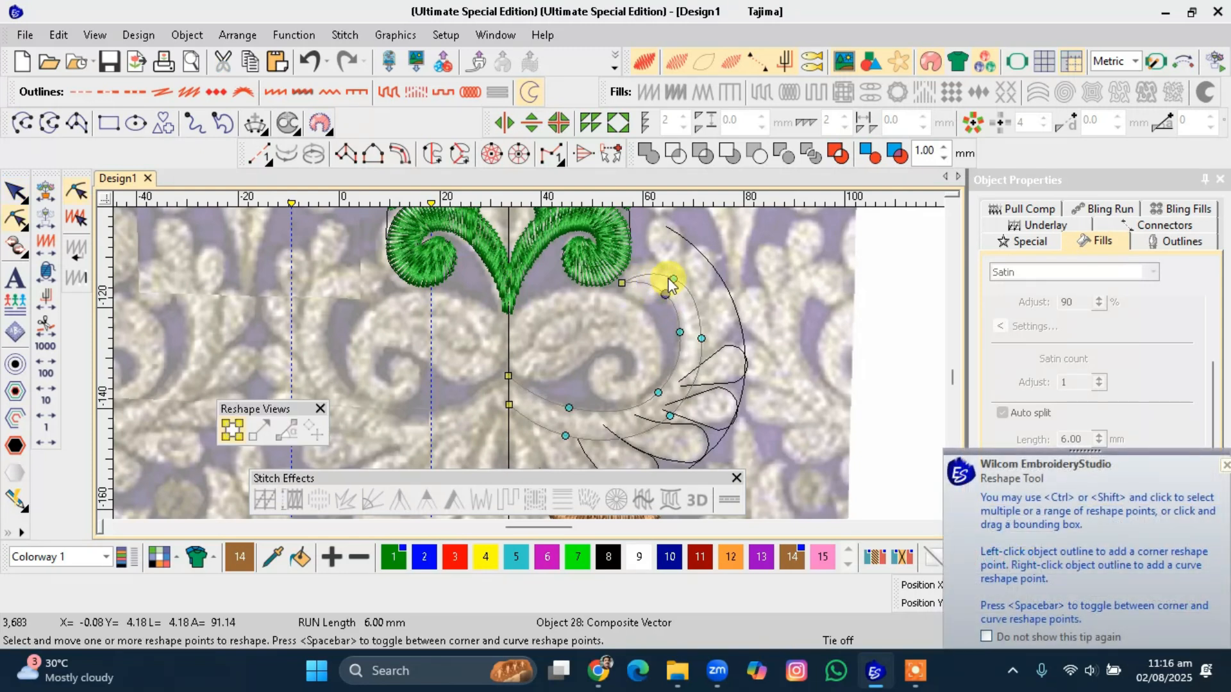
drag(673, 279, 671, 272)
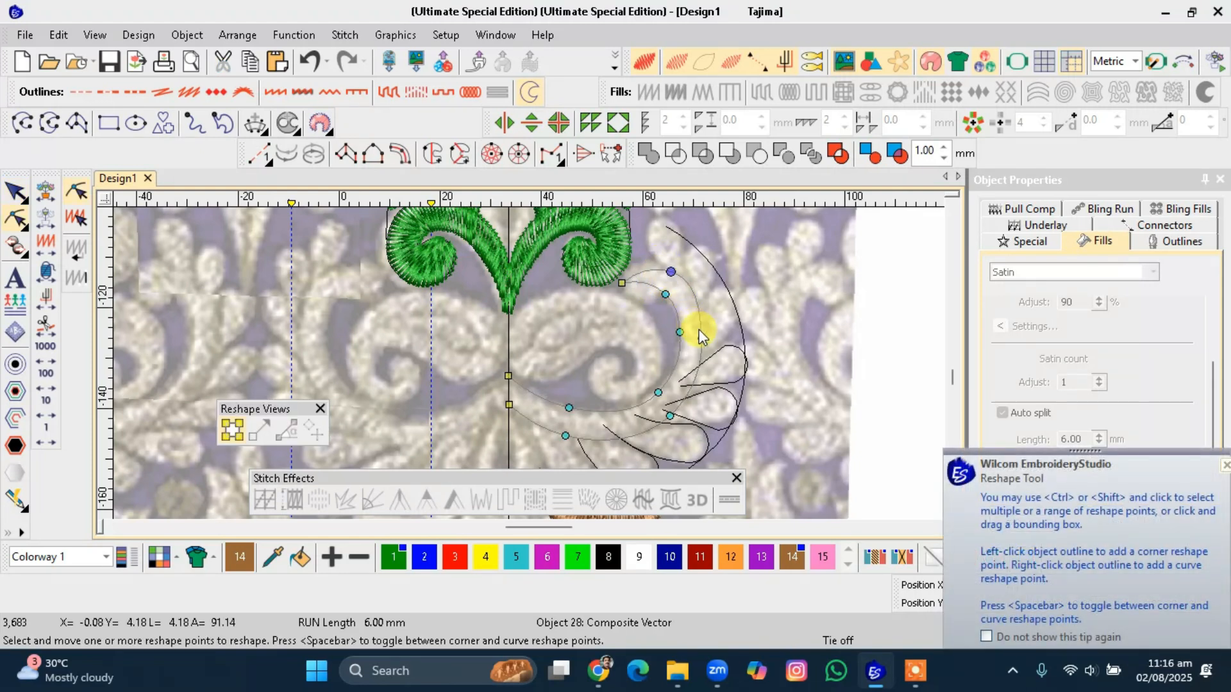
right_click(700, 333)
drag(701, 332, 709, 338)
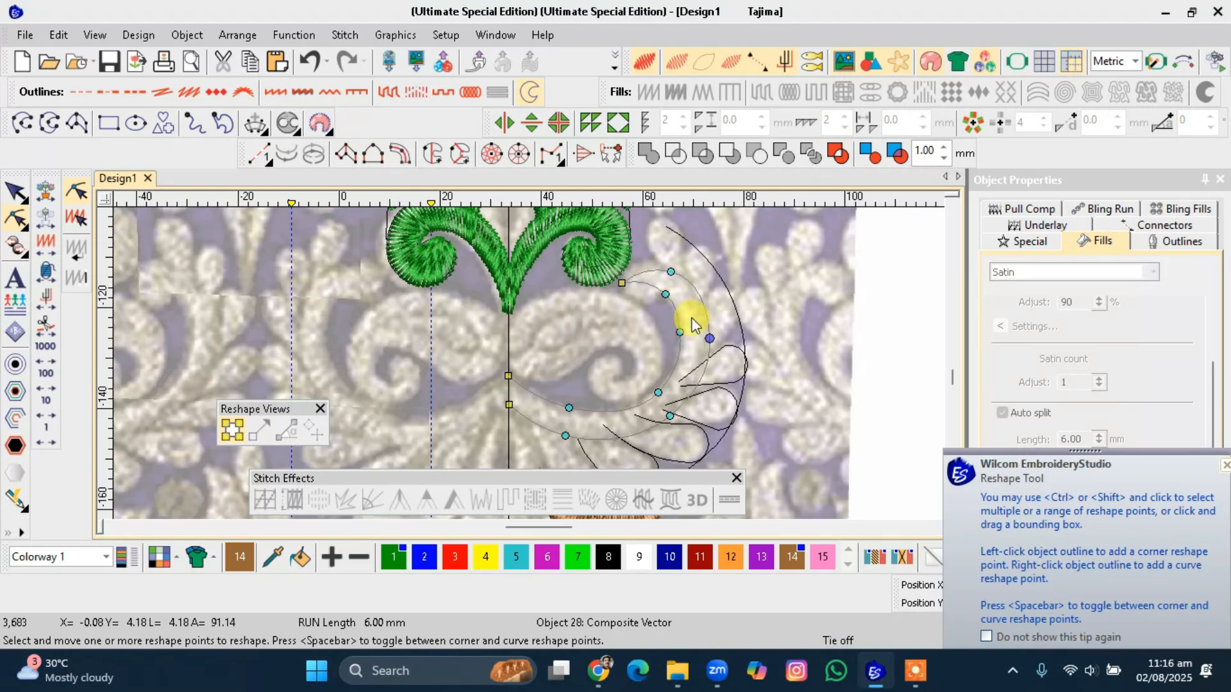
Reshape the crescent by moving its inner-edge points to follow the motif's inner edge.
drag(670, 272, 666, 280)
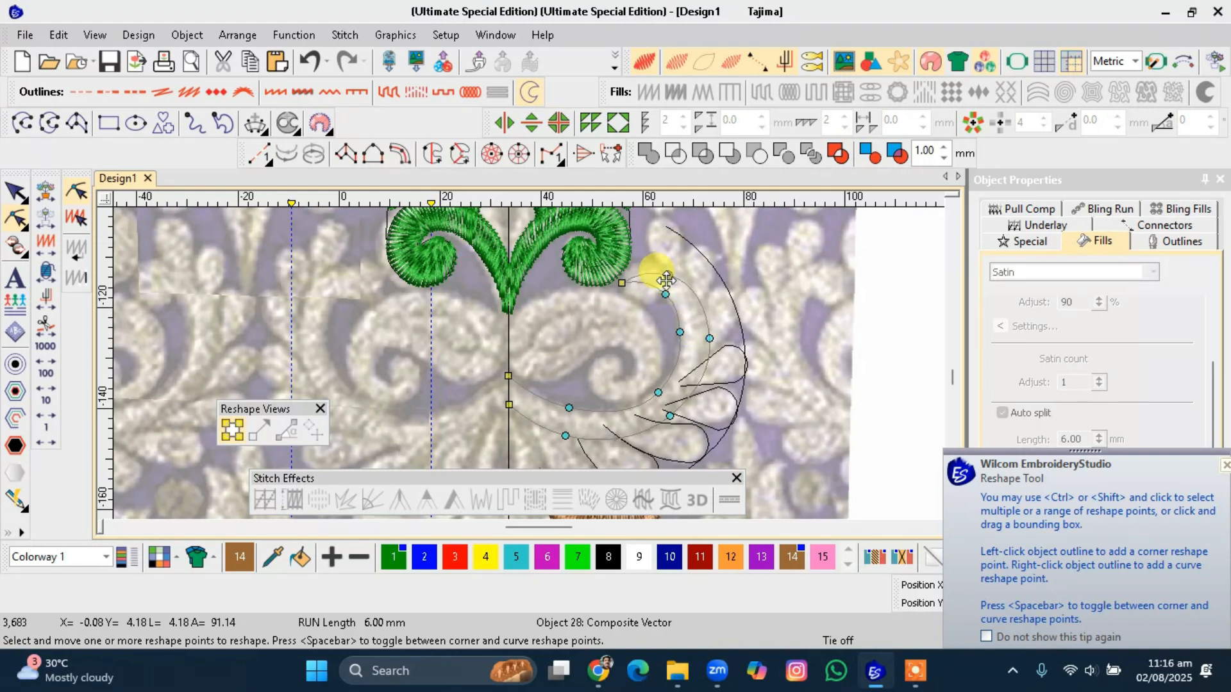
click(658, 392)
click(573, 409)
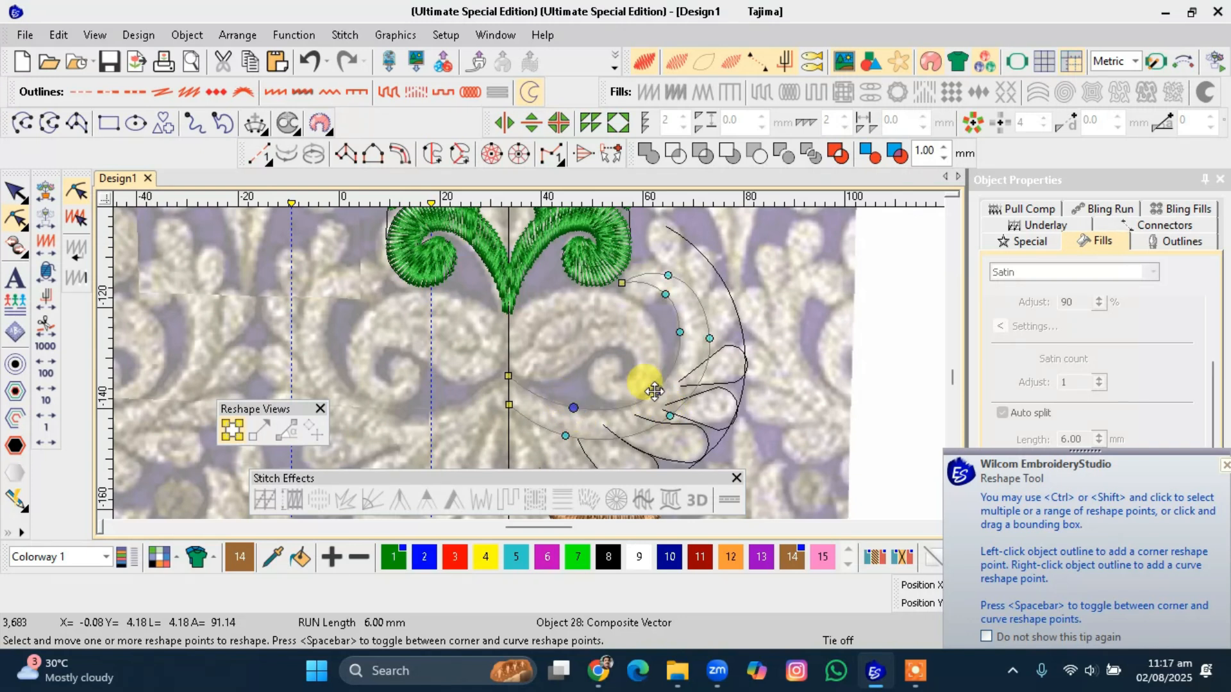
drag(655, 391, 655, 389)
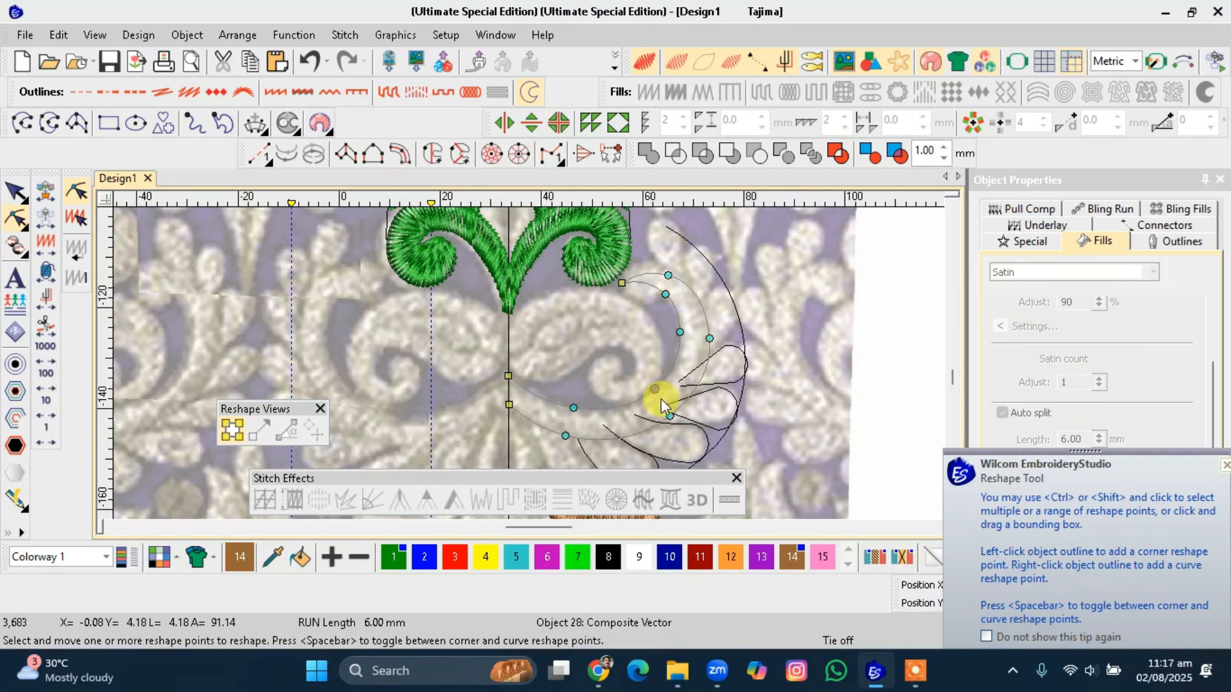
drag(509, 405, 507, 391)
key(Return)
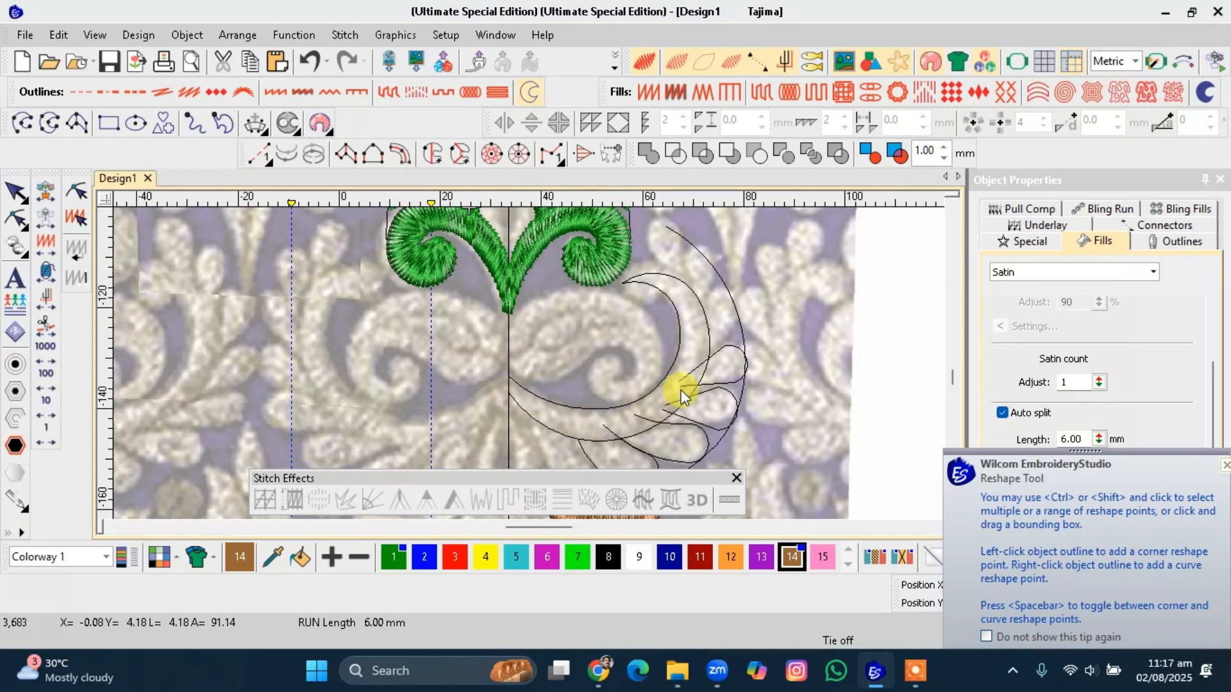
Reselect the crescent outline and nudge its inner curve points to smooth the inner edge.
click(606, 441)
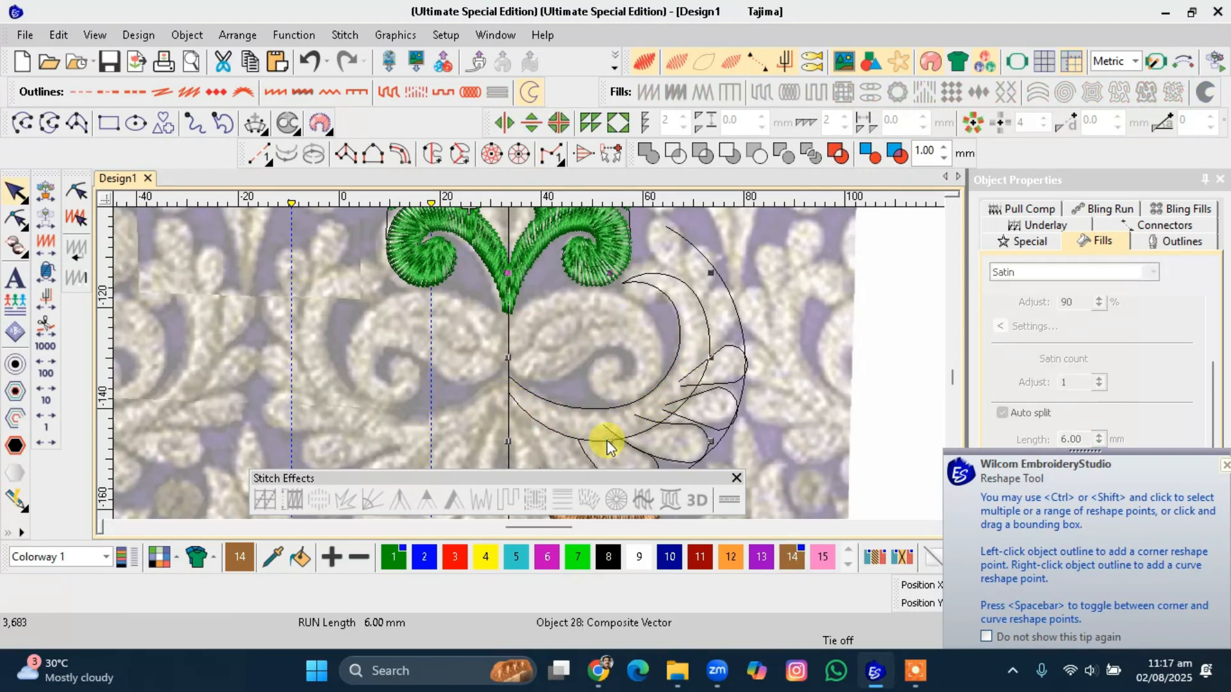
key(h)
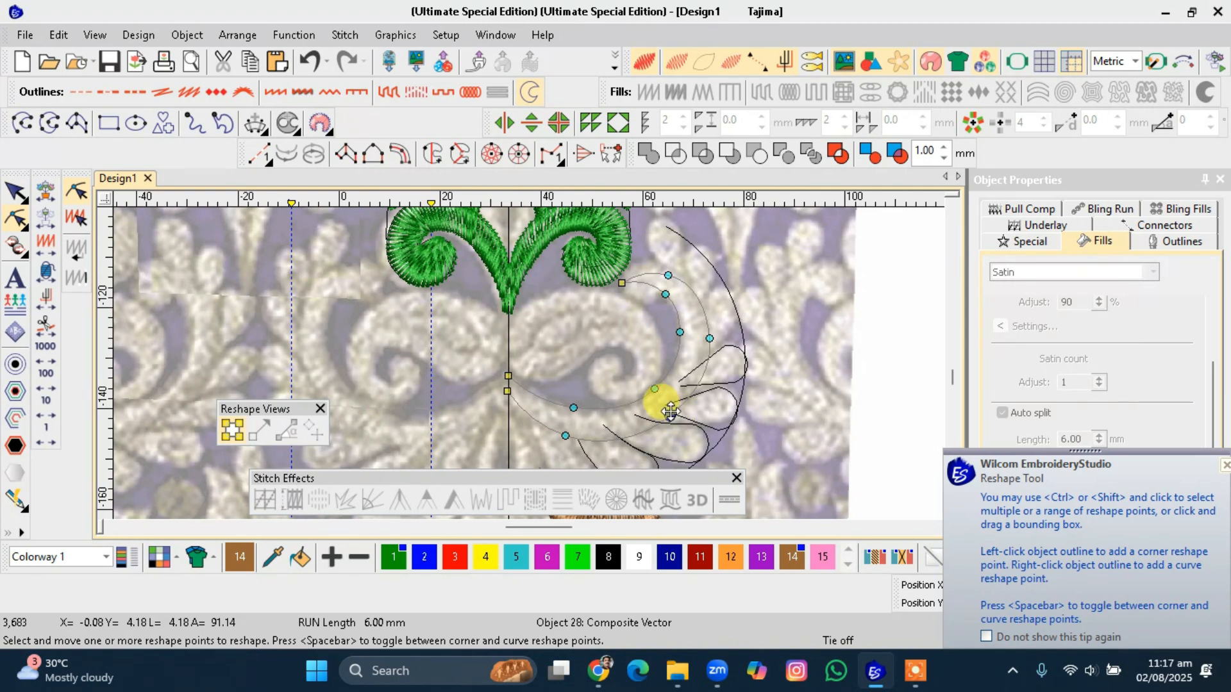
click(562, 438)
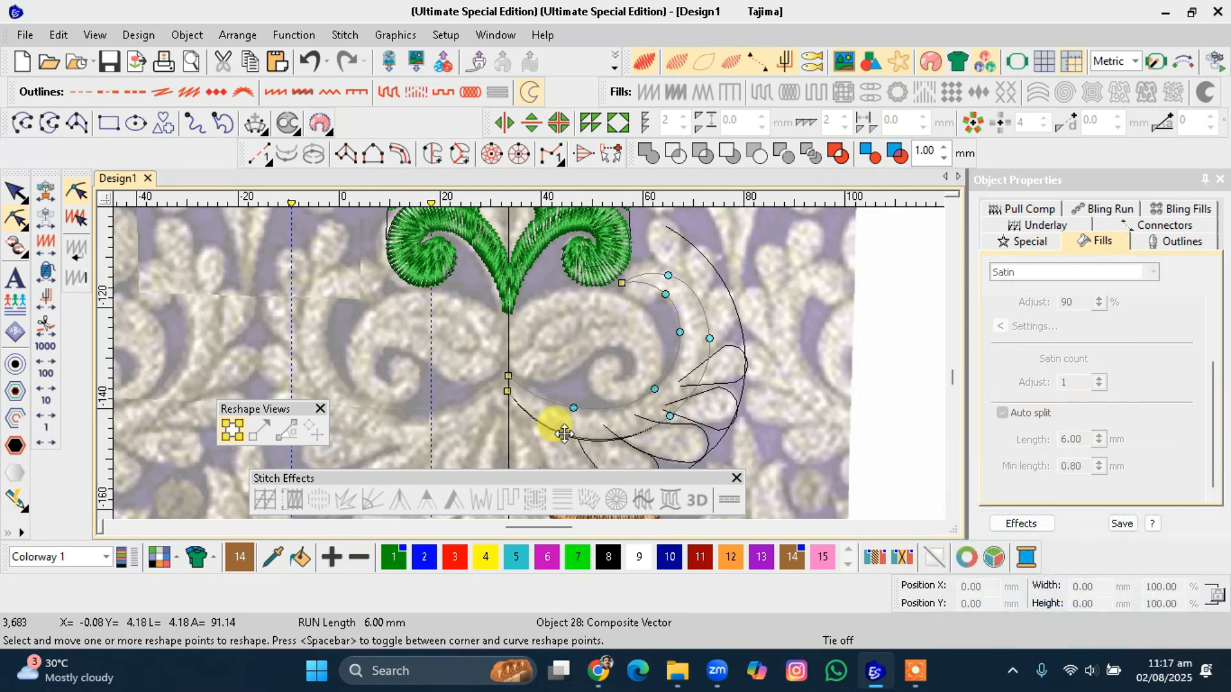
click(706, 341)
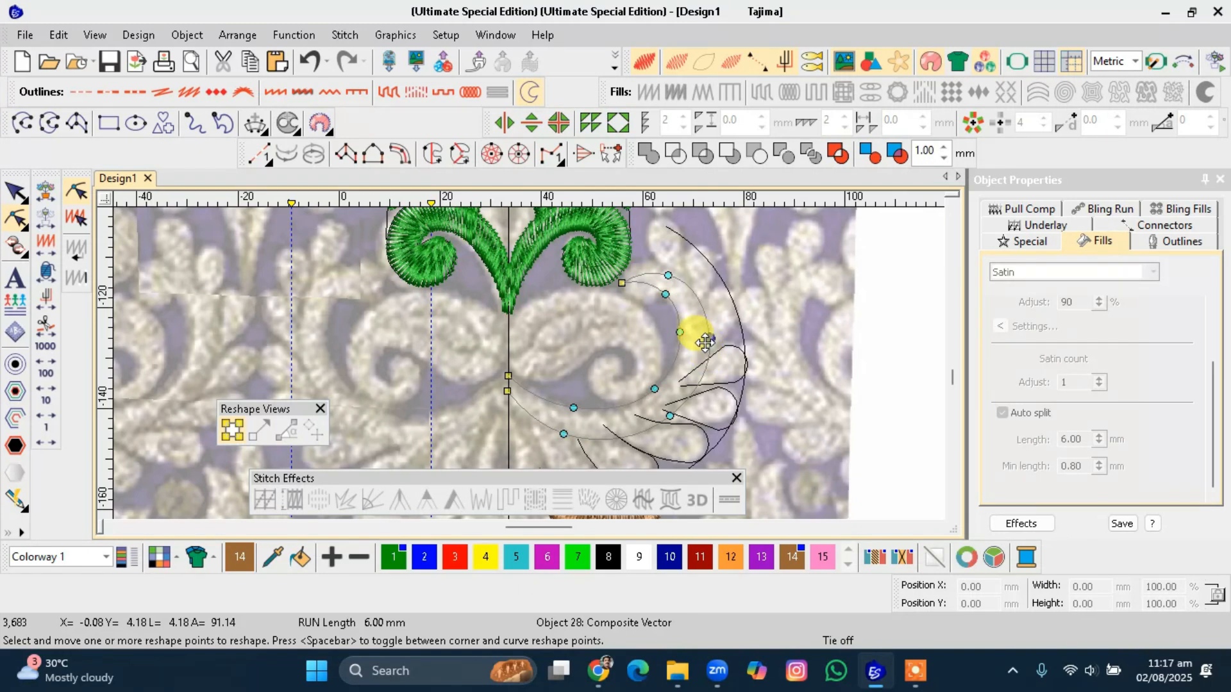
click(656, 387)
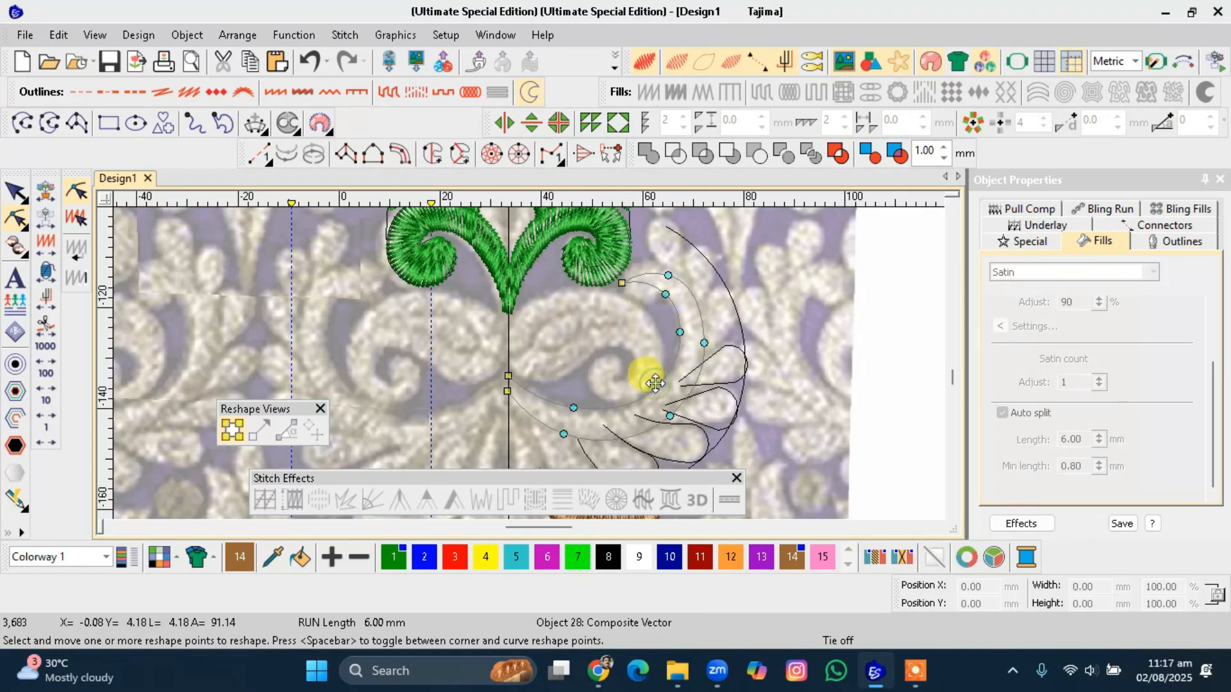
click(680, 333)
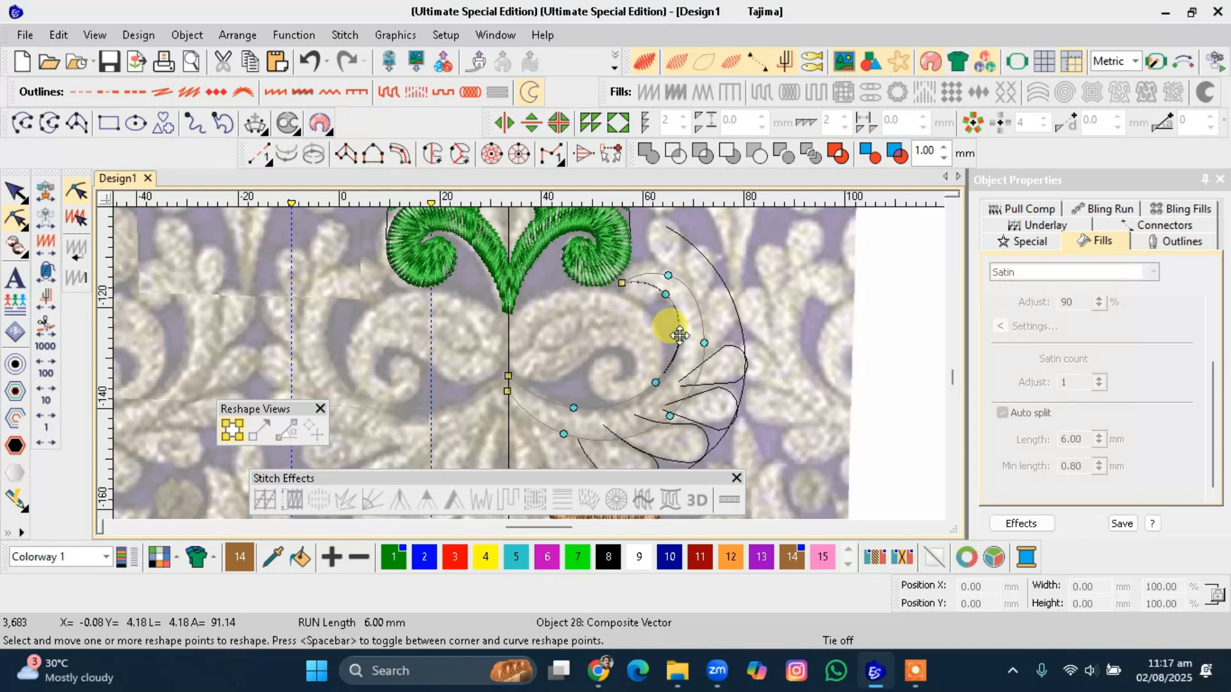
click(695, 297)
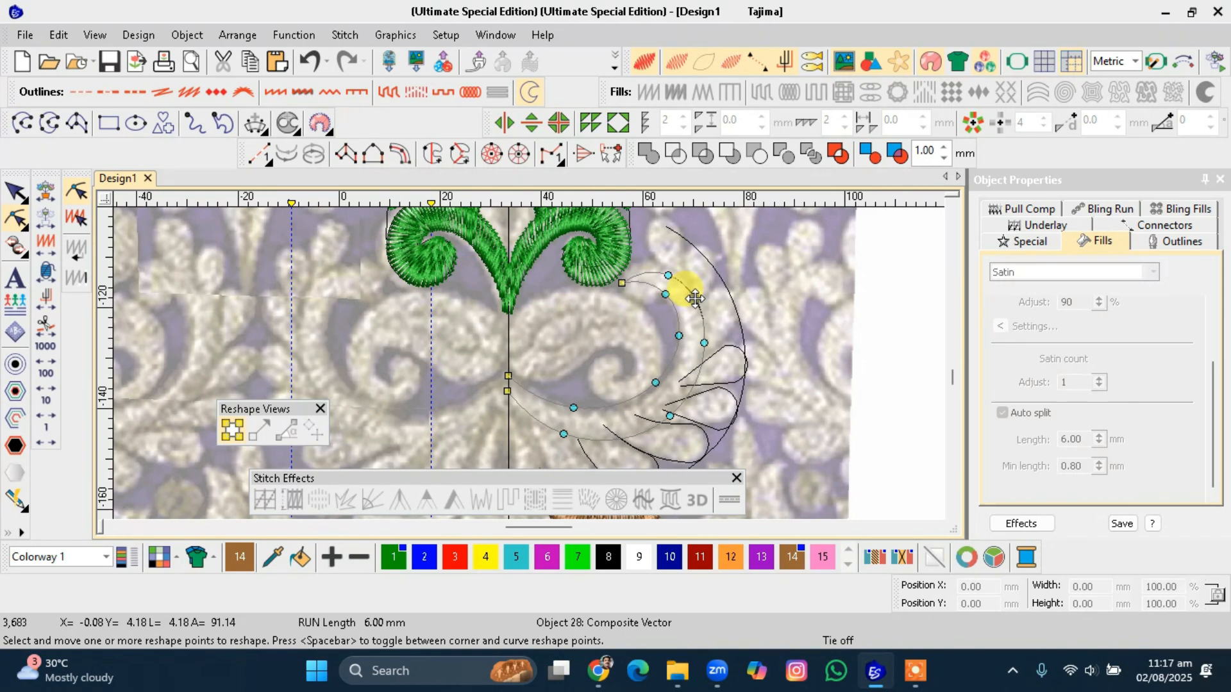
click(705, 338)
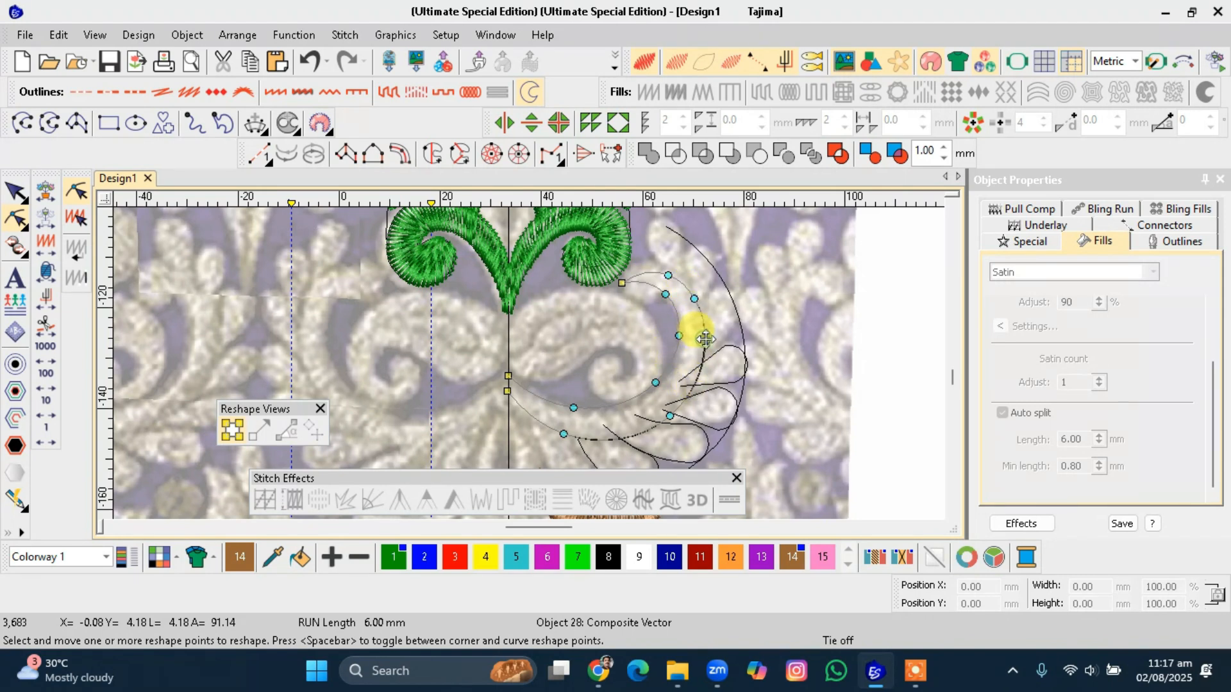
click(670, 417)
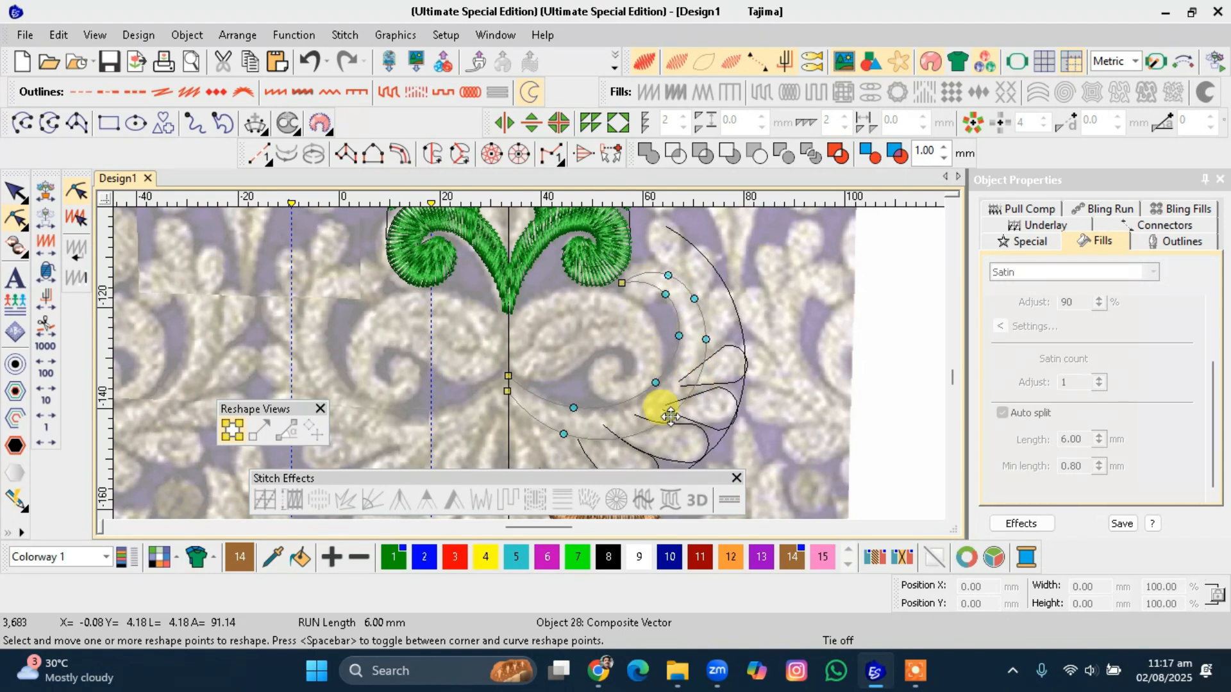
key(Return)
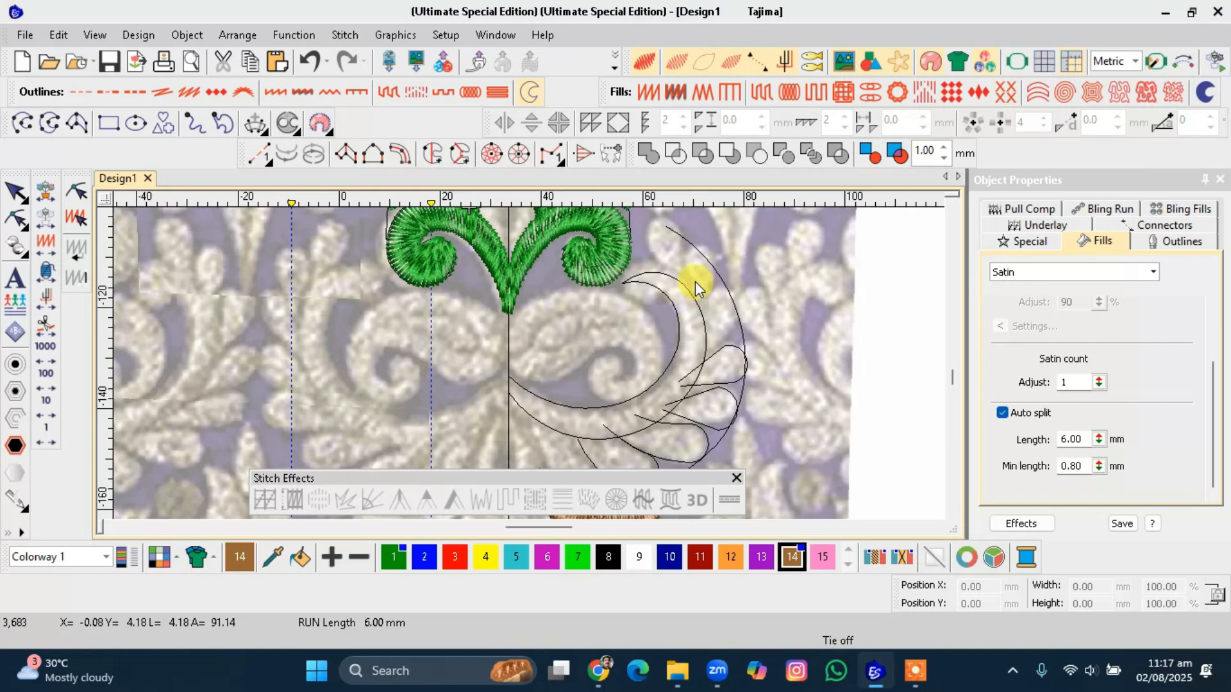
Draw a small circle at the crescent's upper tip, just right of the motif's scroll.
scroll(523, 359, up, 2)
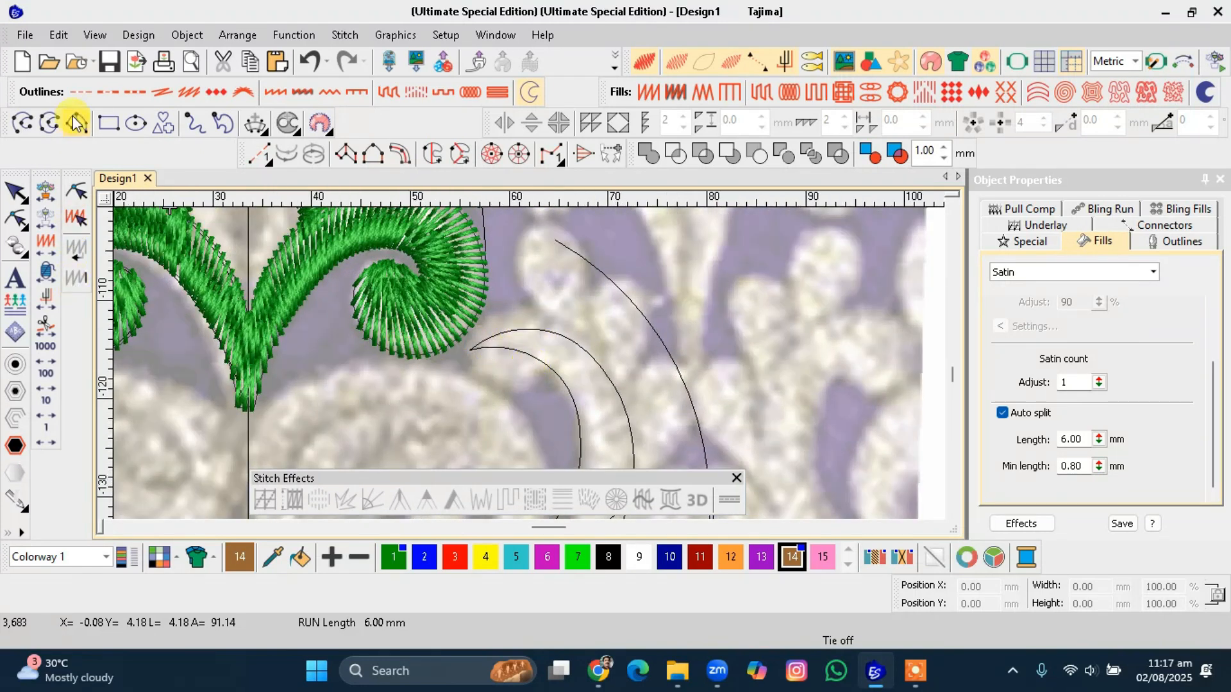
click(135, 122)
click(512, 349)
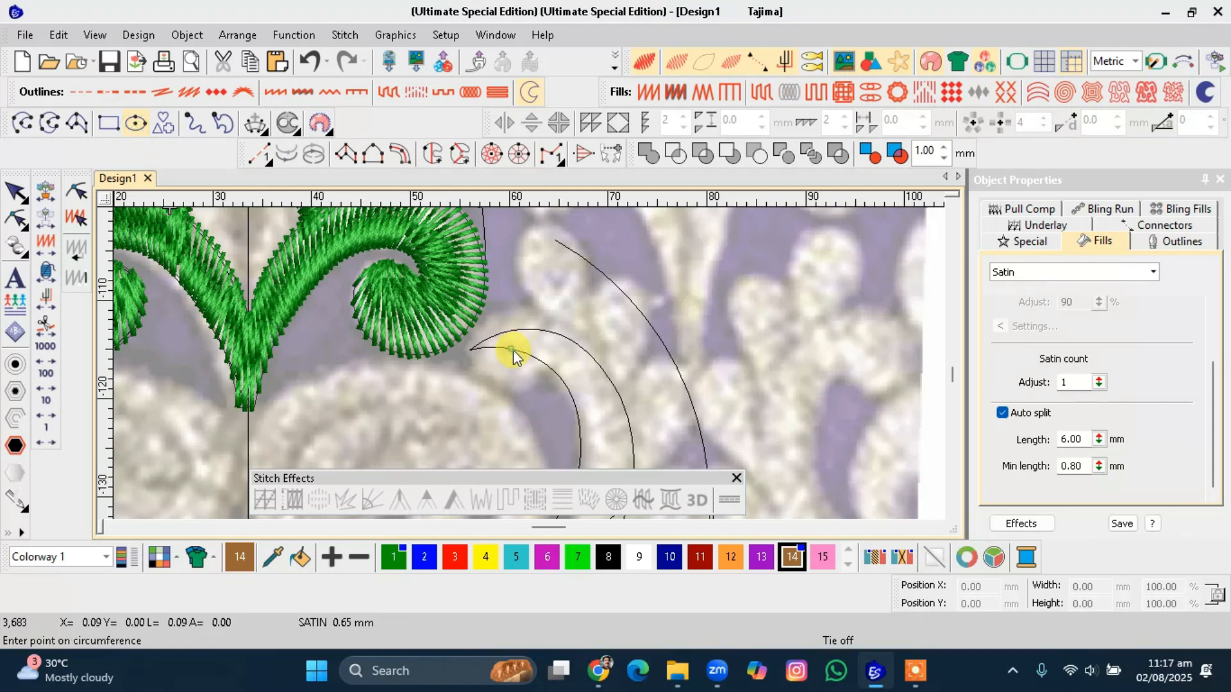
click(524, 379)
key(Return)
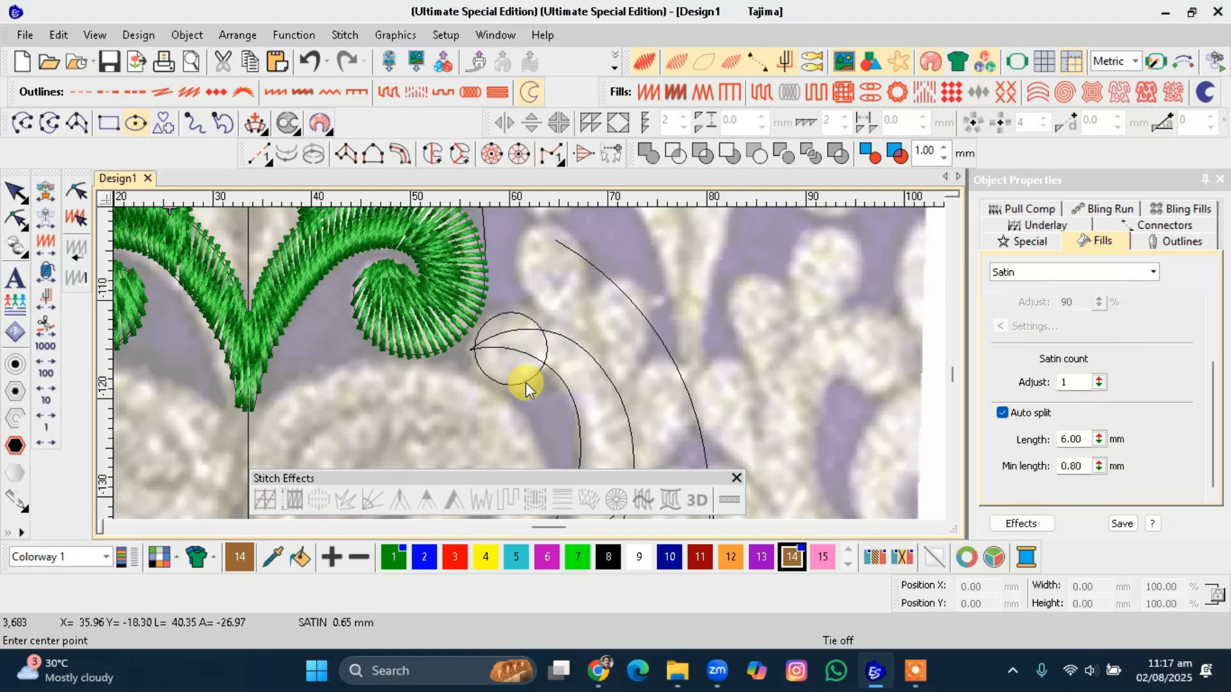
key(Escape)
Move the crescent's upper tip point up to meet the green scroll's edge.
click(548, 327)
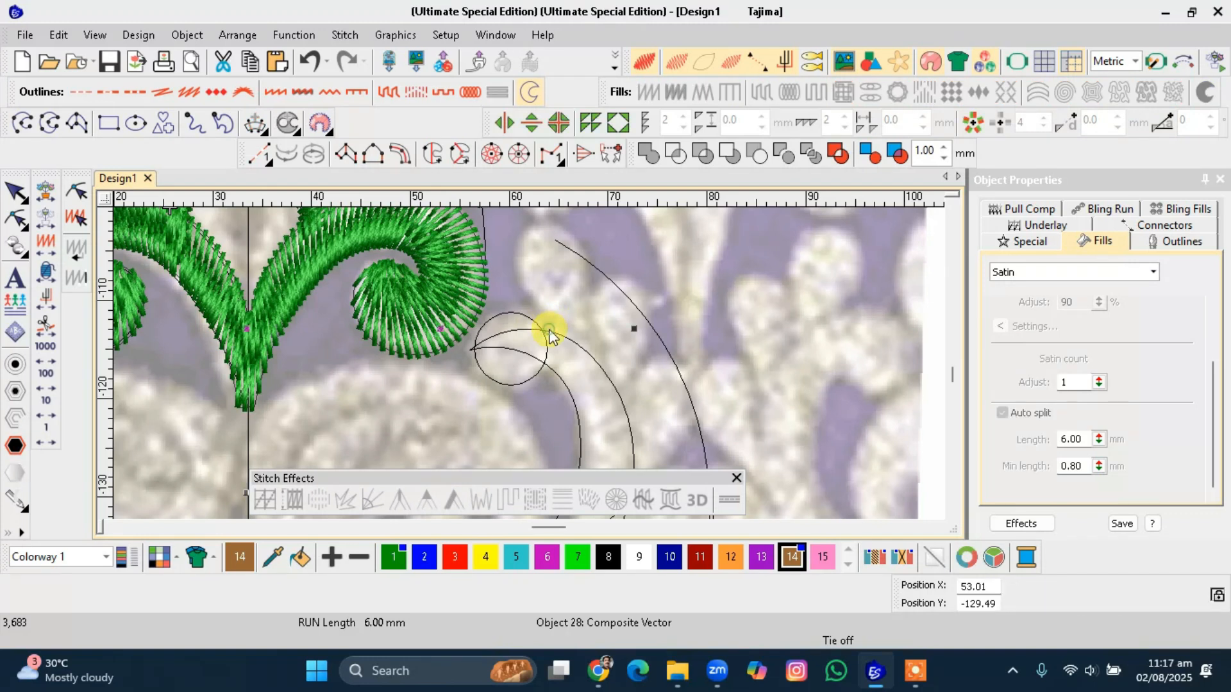
key(h)
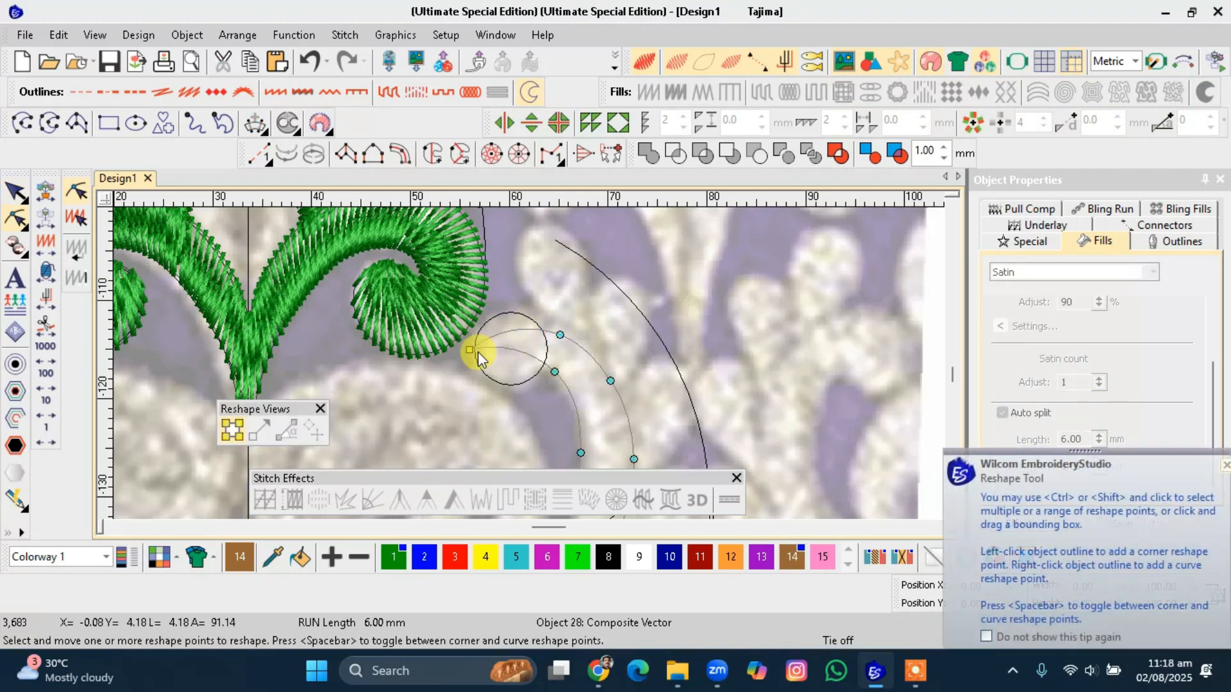
drag(471, 349, 536, 320)
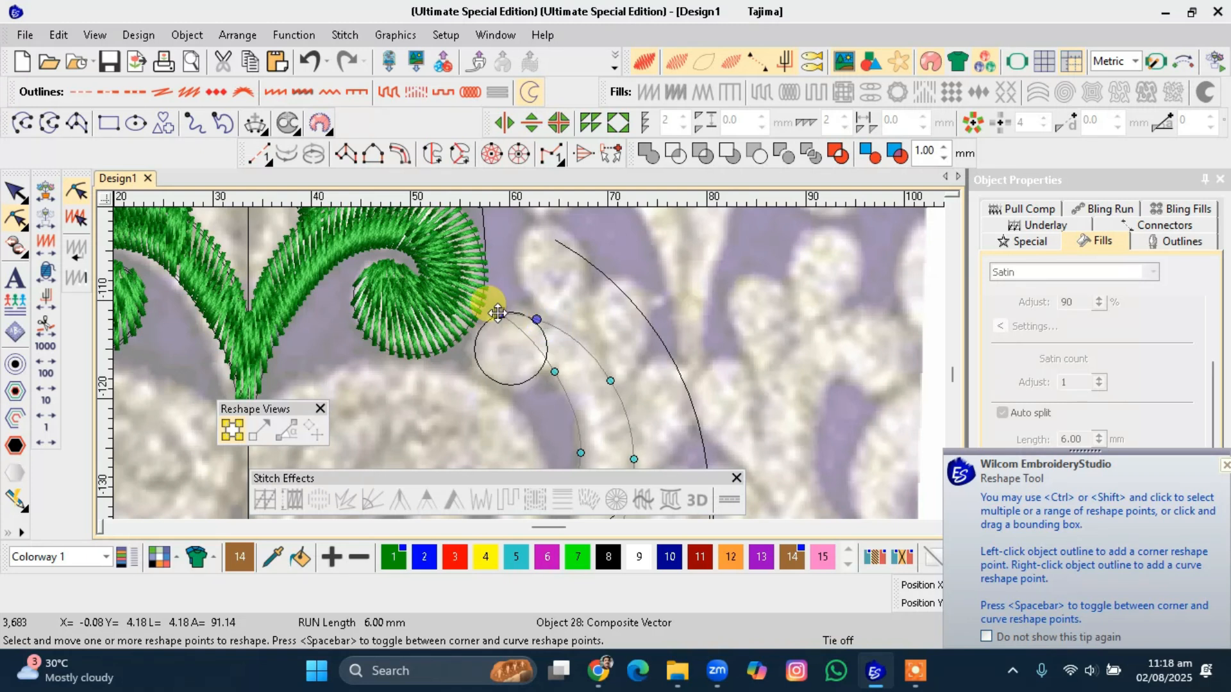
key(Escape)
scroll(506, 377, down, 2)
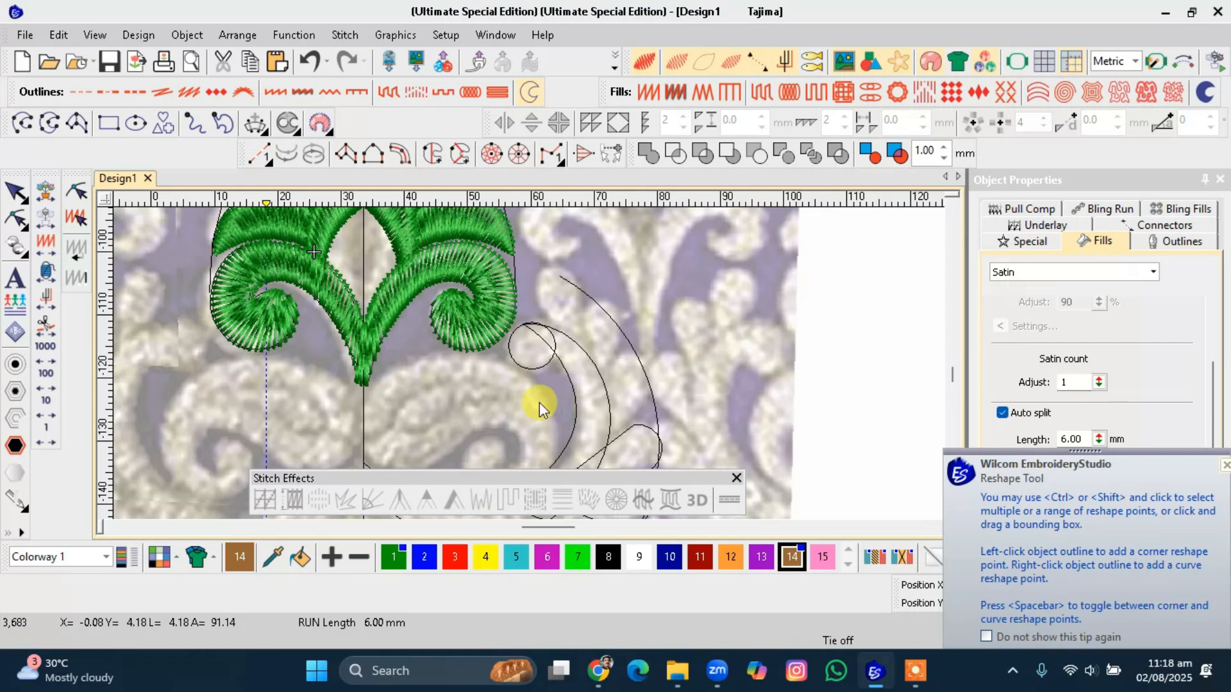
scroll(550, 404, down, 2)
click(498, 297)
right_click(499, 297)
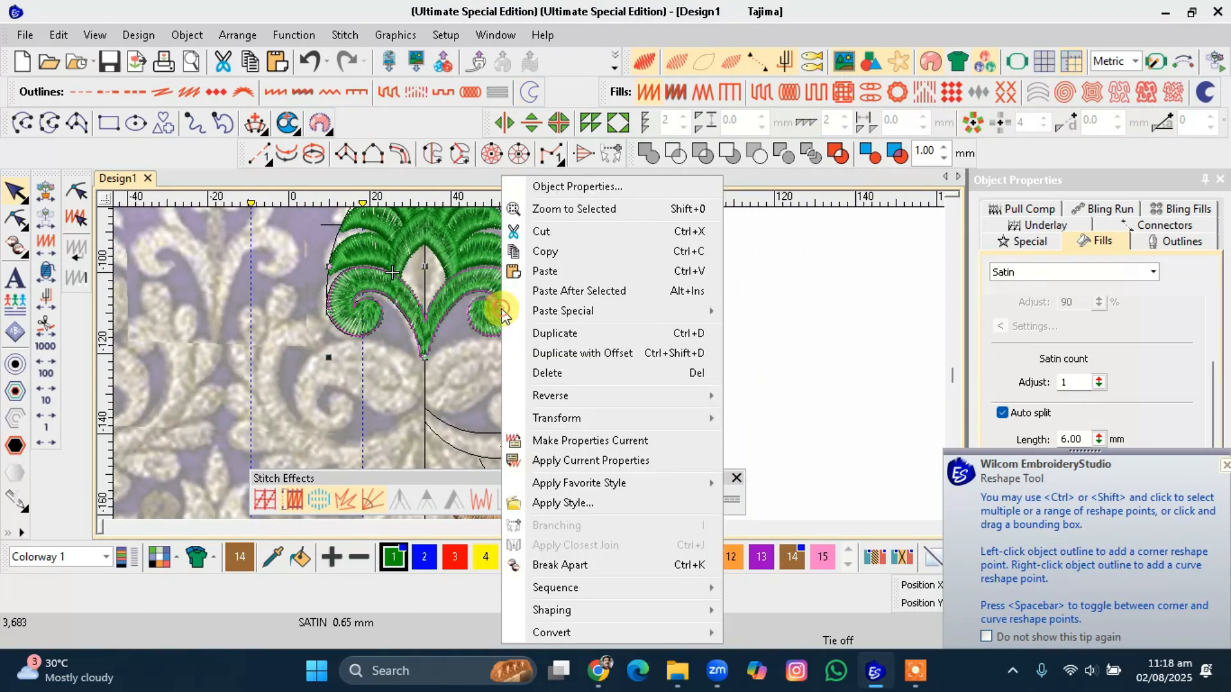
click(452, 292)
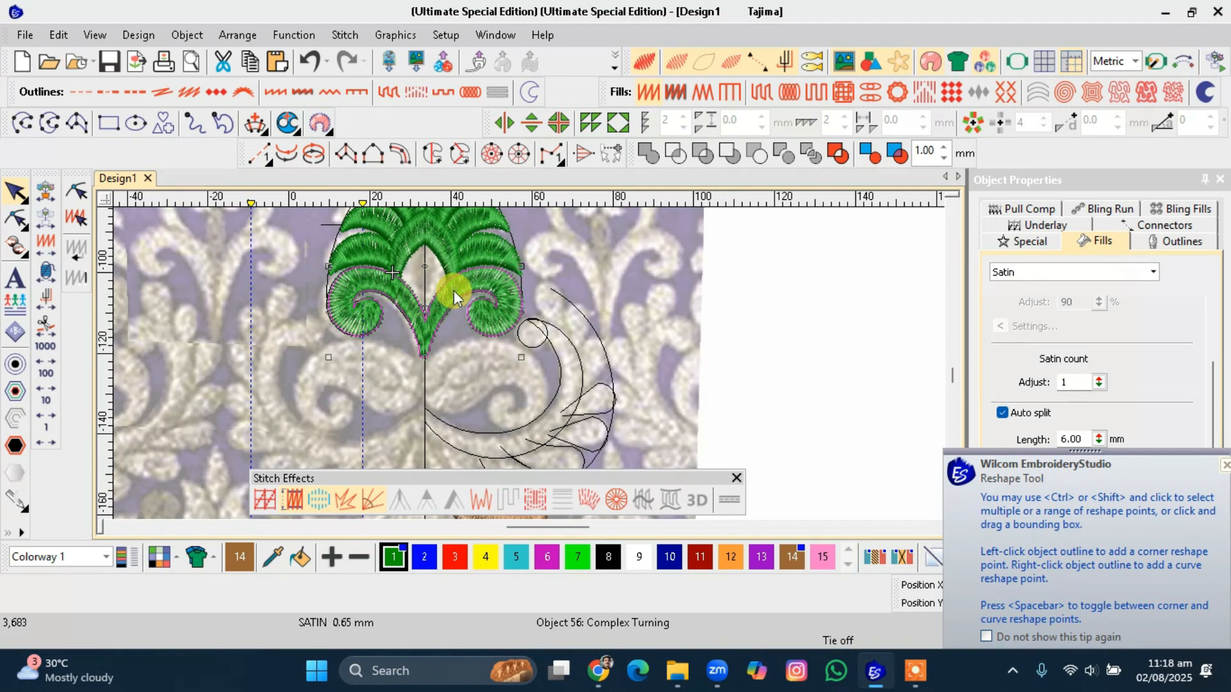
key(t)
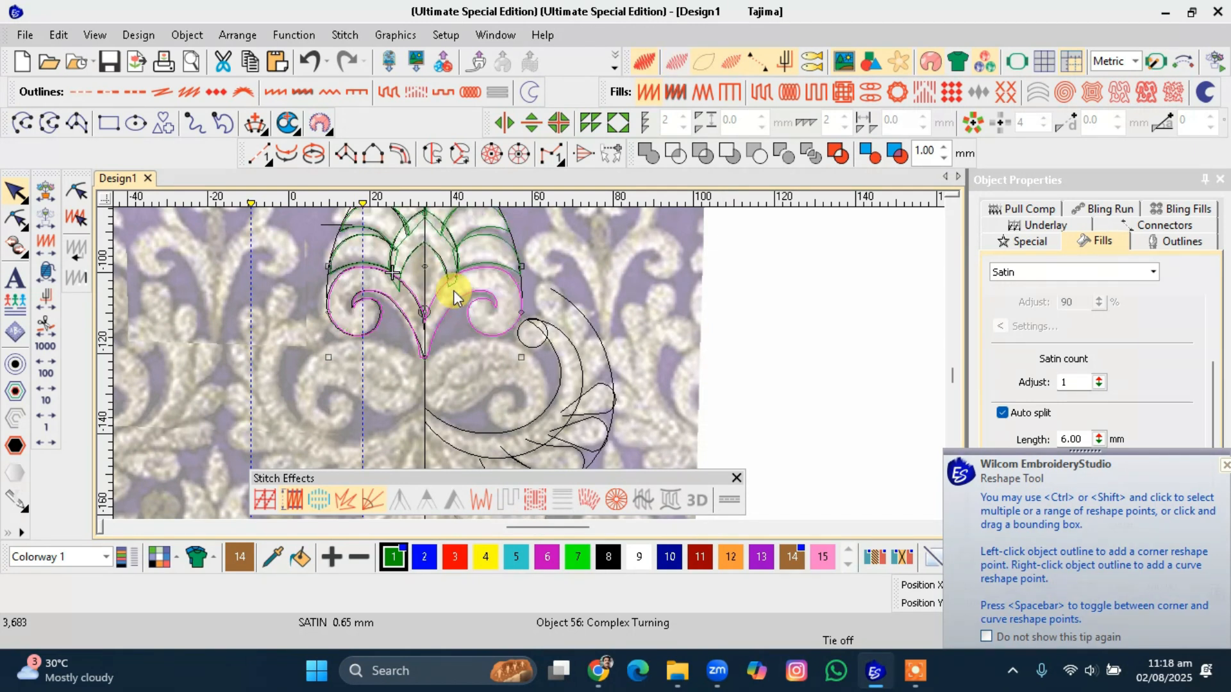
key(t)
drag(455, 290, 628, 344)
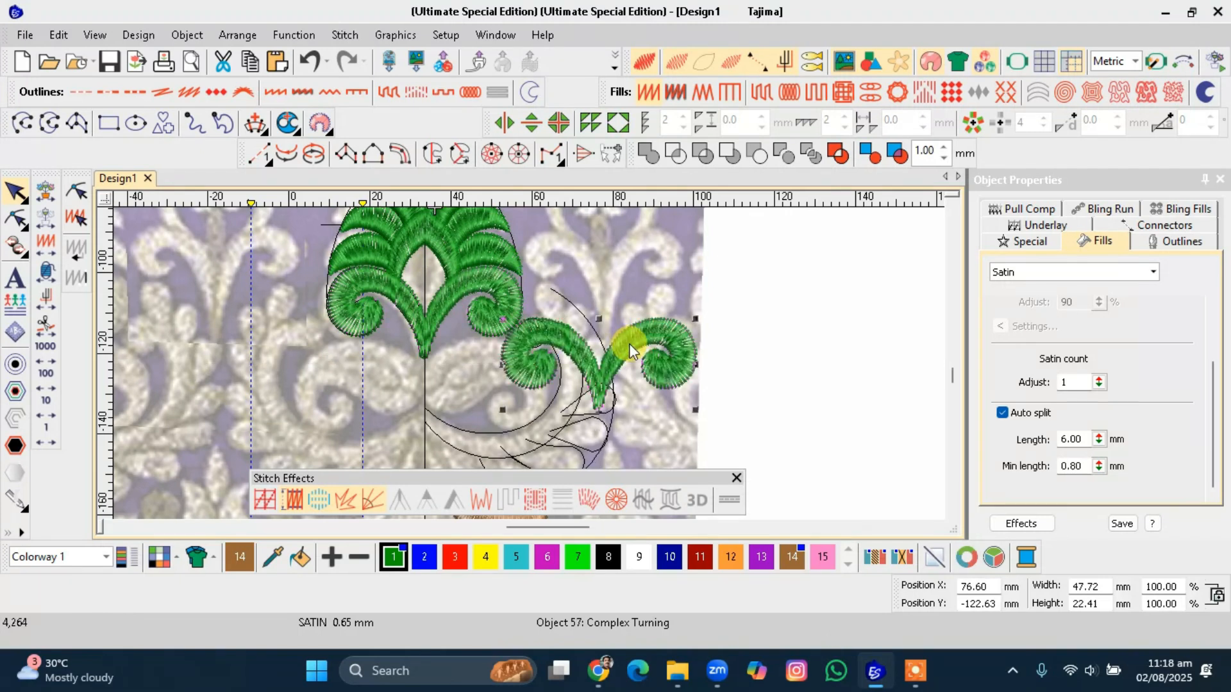
click(647, 345)
drag(689, 407, 654, 402)
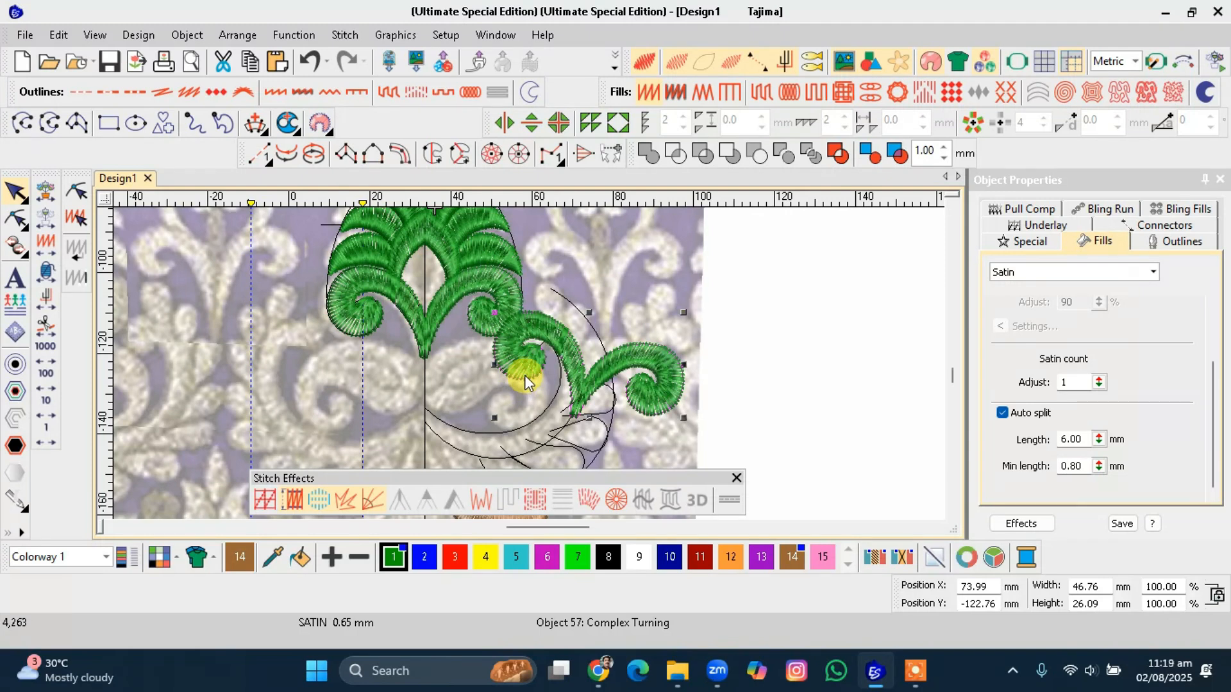
key(Delete)
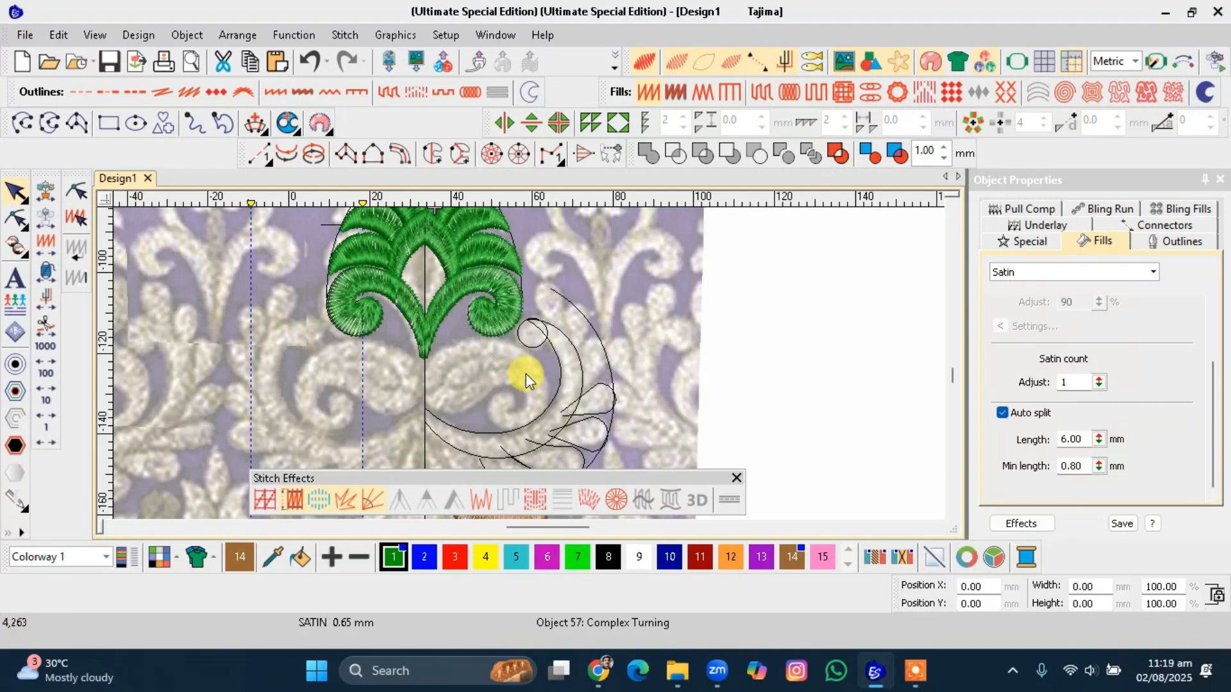
Delete the small circle at the crescent's upper tip.
click(540, 348)
key(Delete)
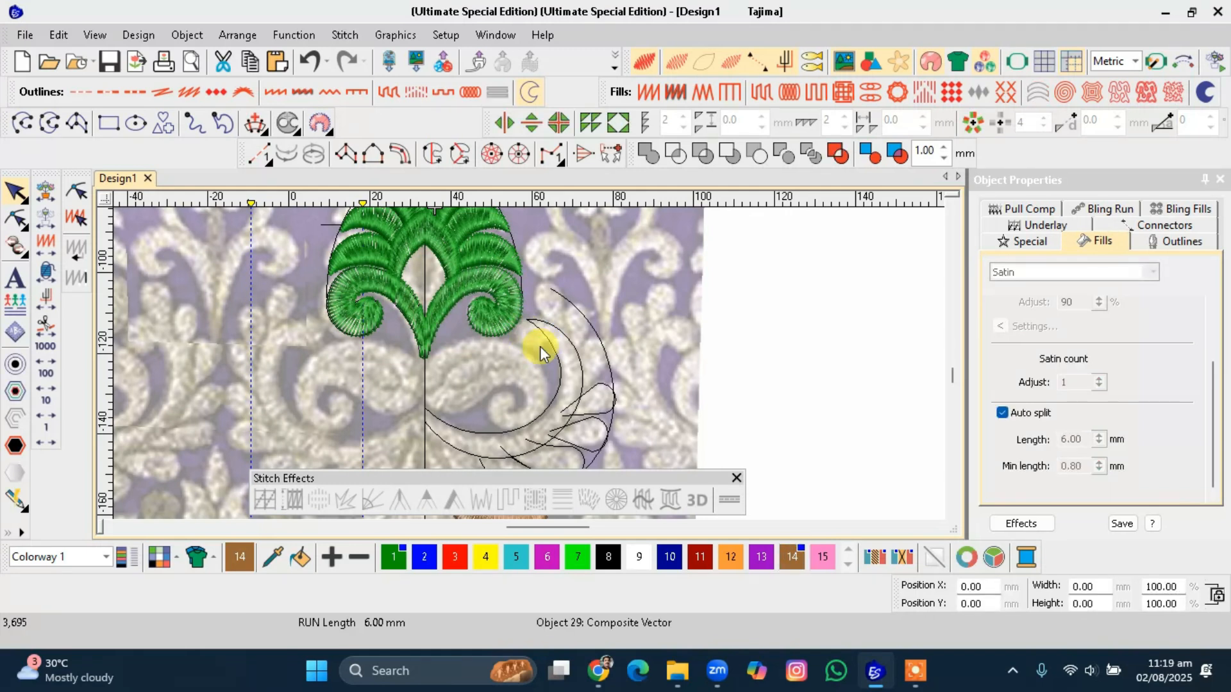
click(541, 336)
scroll(539, 343, up, 1)
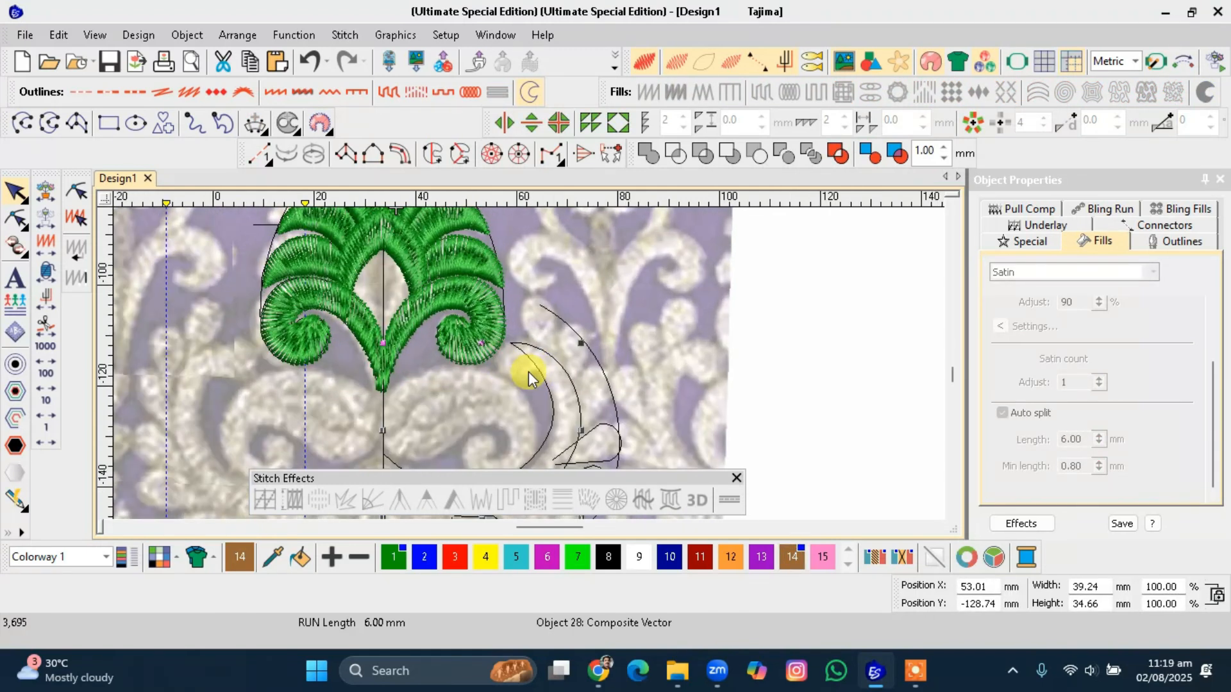
key(h)
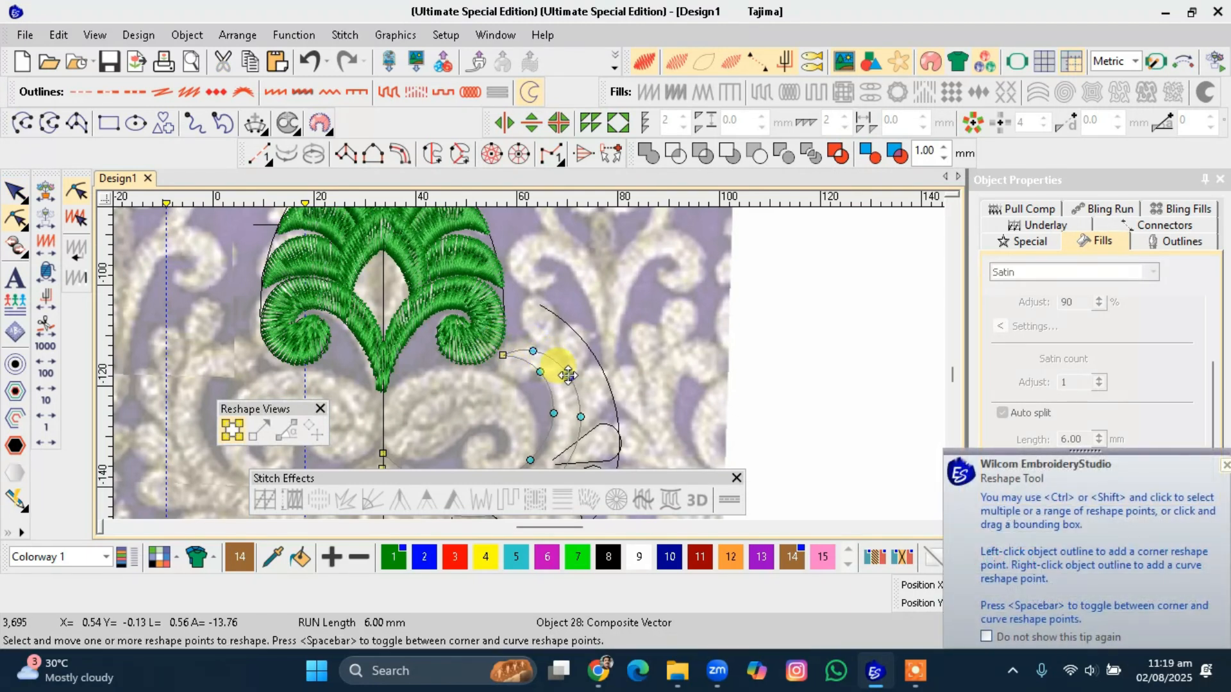
key(Escape)
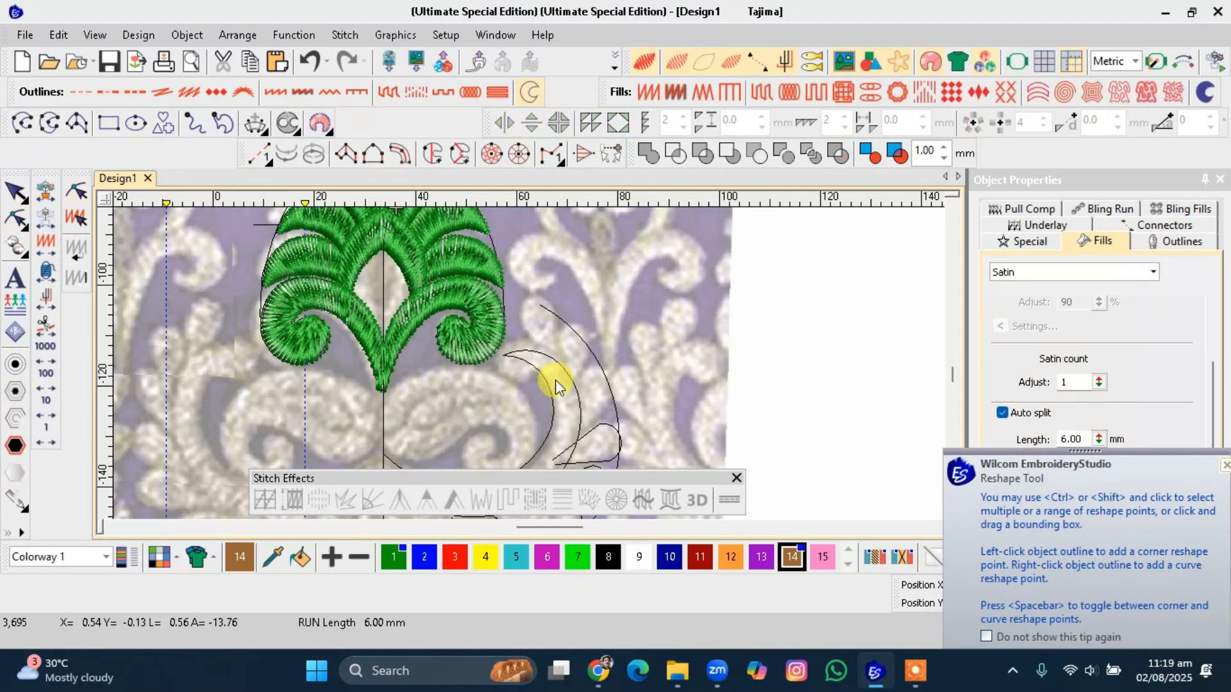
Draw a curved outline tracing the backdrop's spiral scroll from the motif's centre line around into its curl inside the crescent.
scroll(556, 380, down, 2)
scroll(527, 379, up, 1)
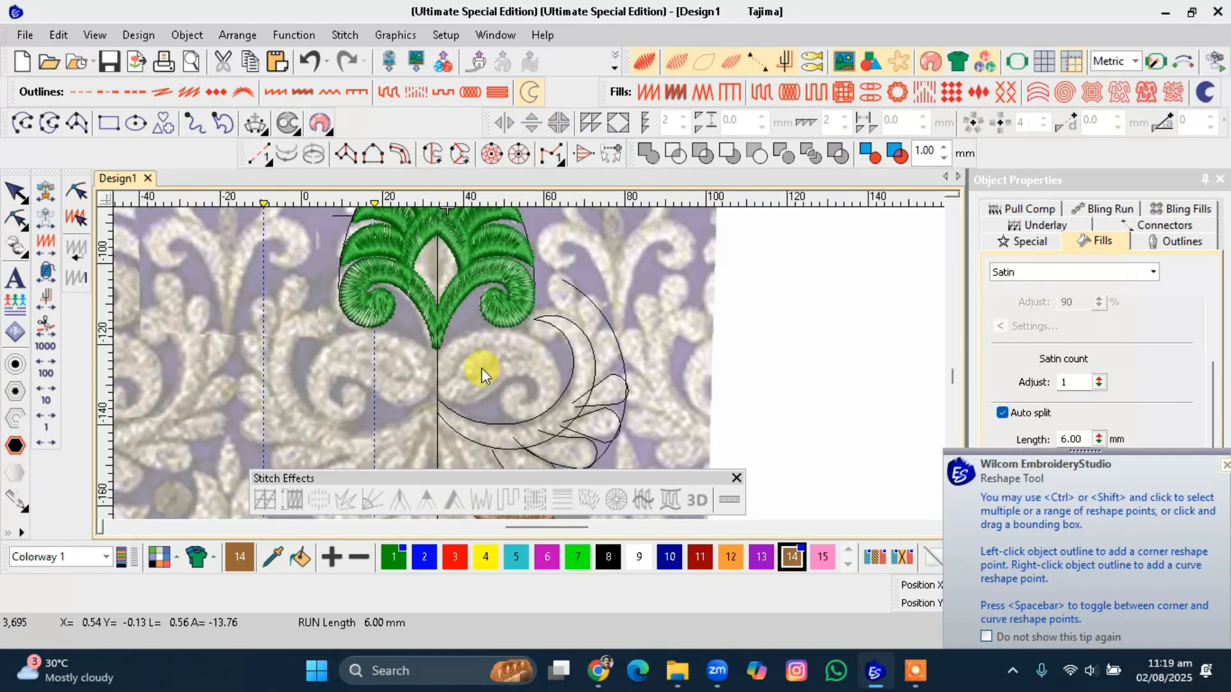
scroll(531, 361, up, 1)
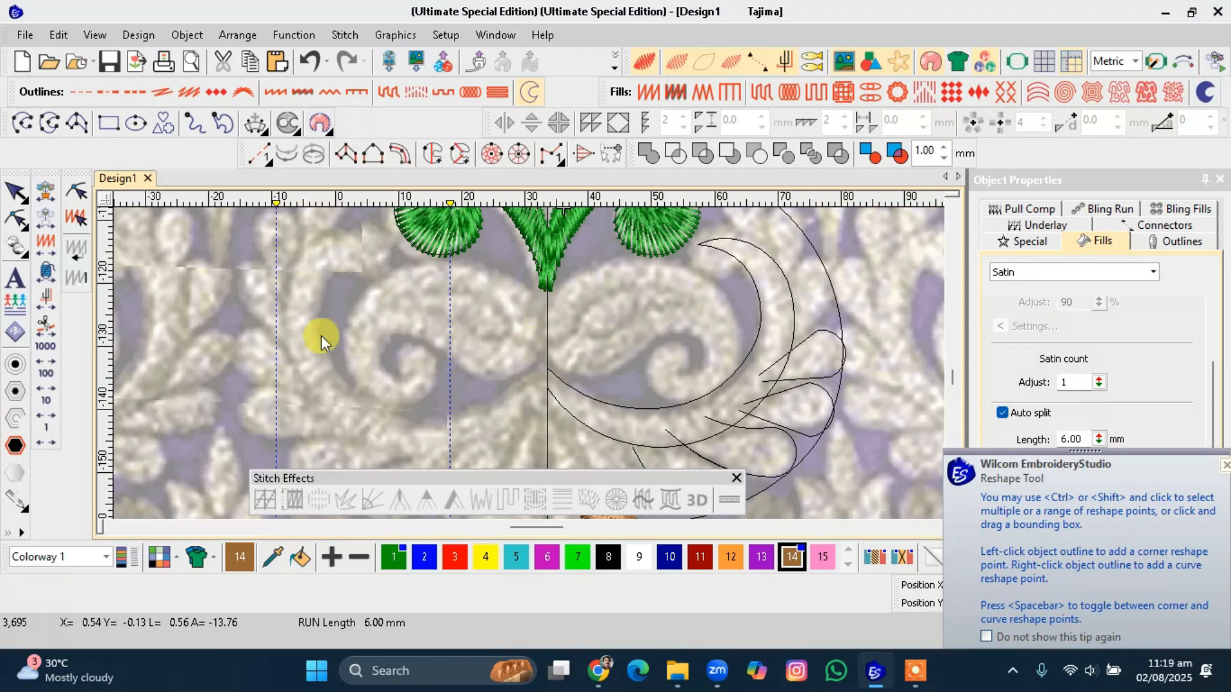
click(22, 122)
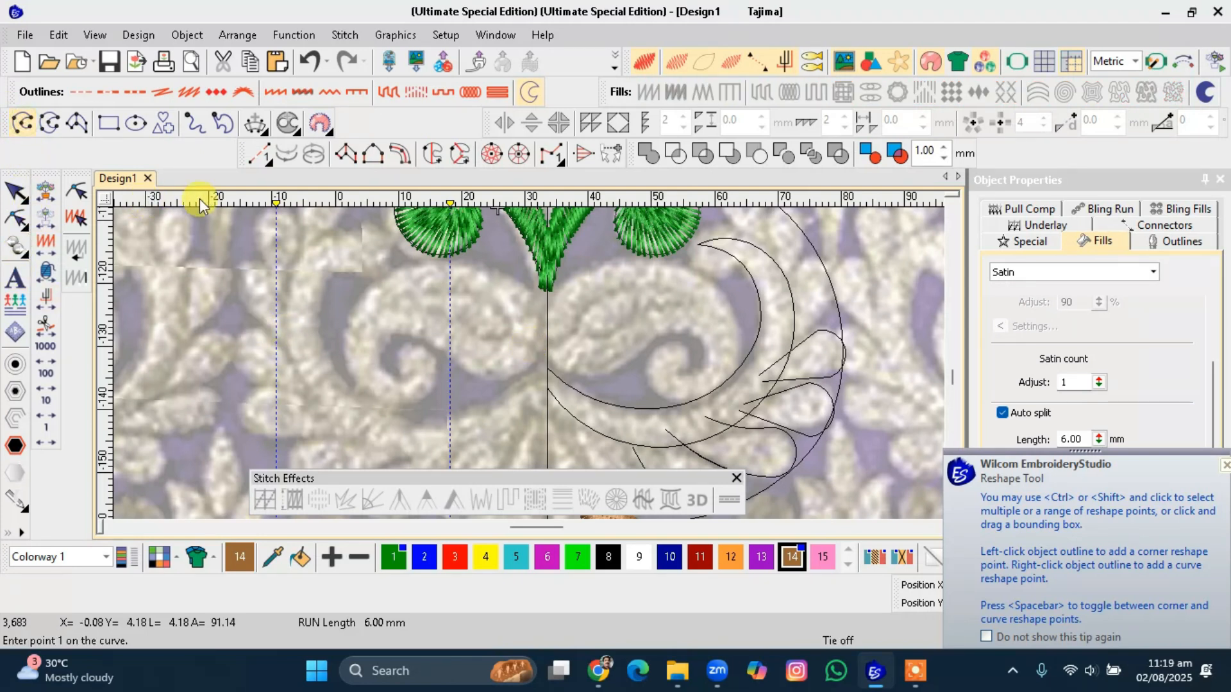
click(546, 345)
right_click(584, 268)
right_click(679, 271)
right_click(727, 299)
right_click(738, 347)
right_click(709, 392)
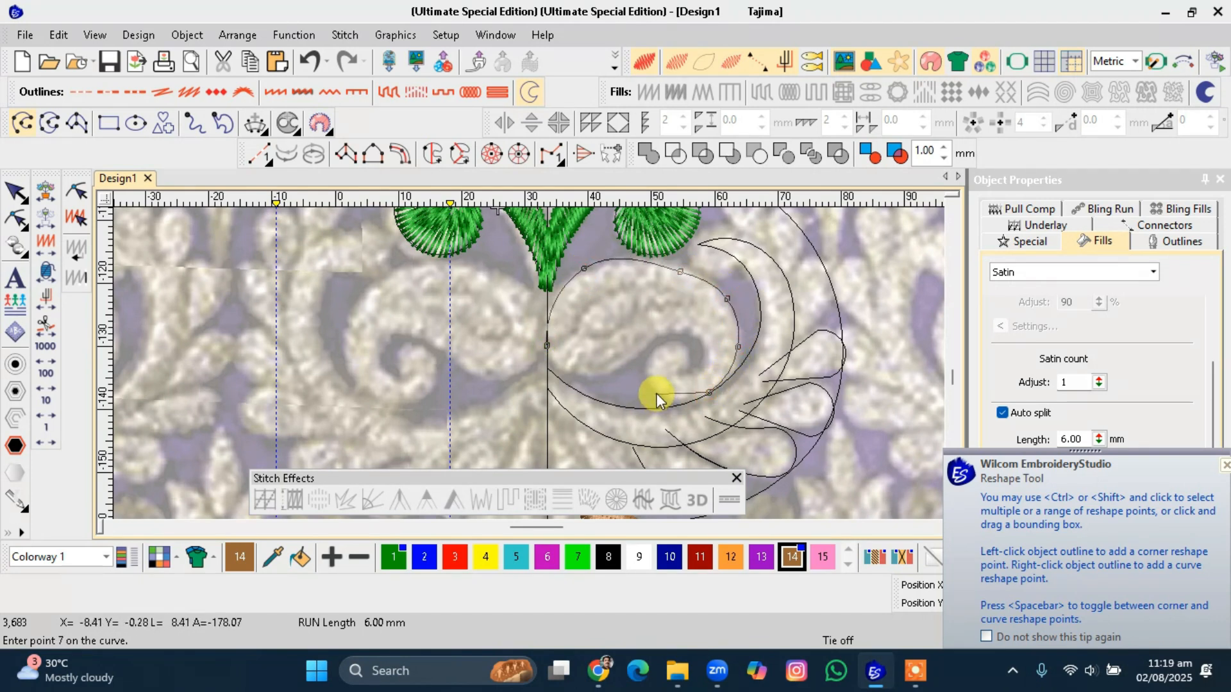
right_click(654, 384)
right_click(655, 356)
right_click(675, 344)
right_click(691, 361)
right_click(686, 375)
right_click(706, 350)
right_click(683, 332)
right_click(641, 355)
right_click(603, 375)
right_click(549, 355)
key(Return)
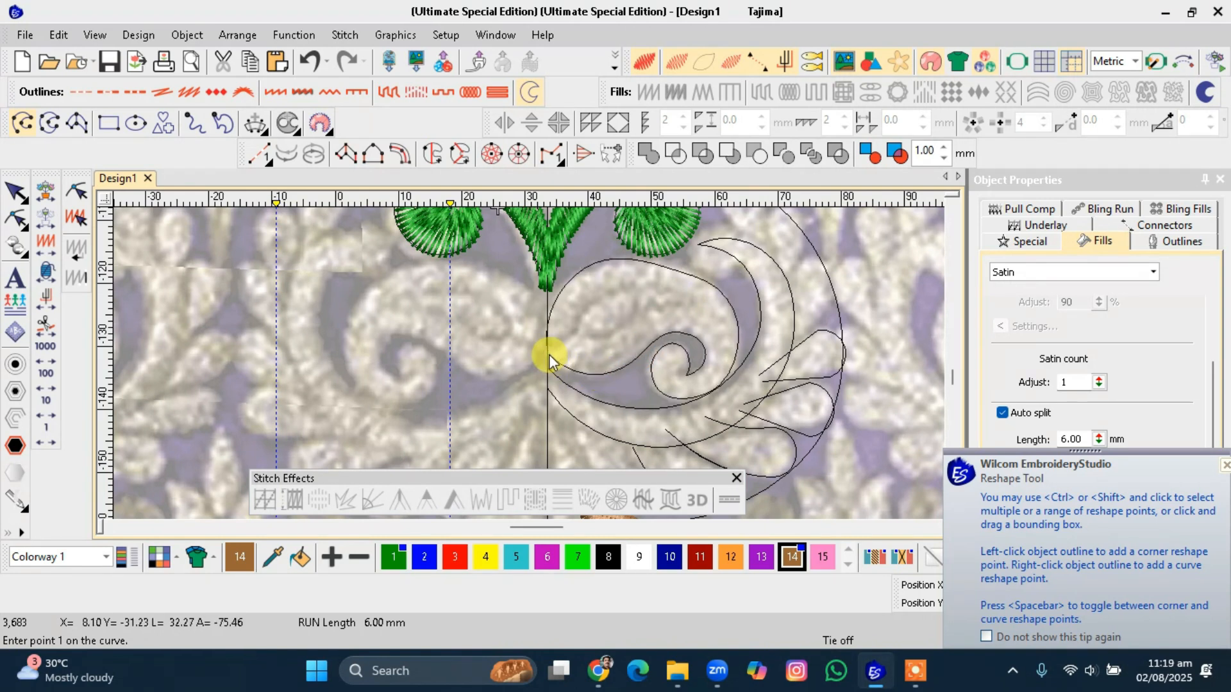
Reshape the spiral outline by moving its curl and left-end points to follow the backdrop scroll.
key(Escape)
click(593, 373)
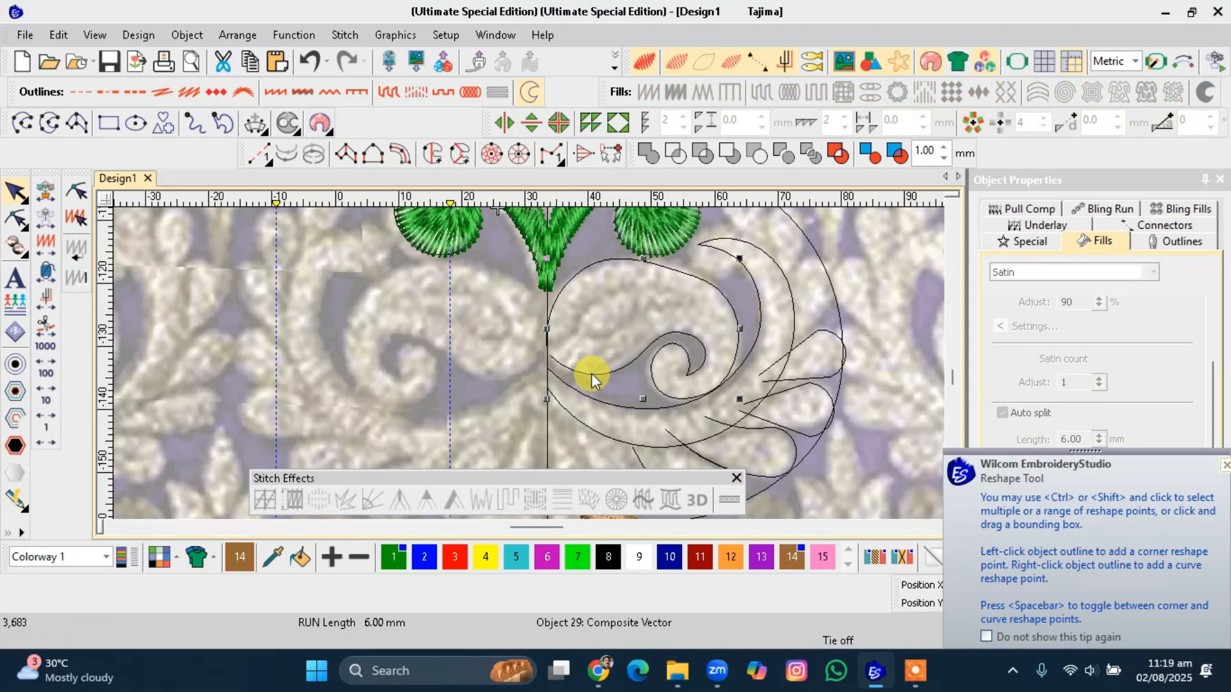
key(h)
click(678, 269)
click(583, 271)
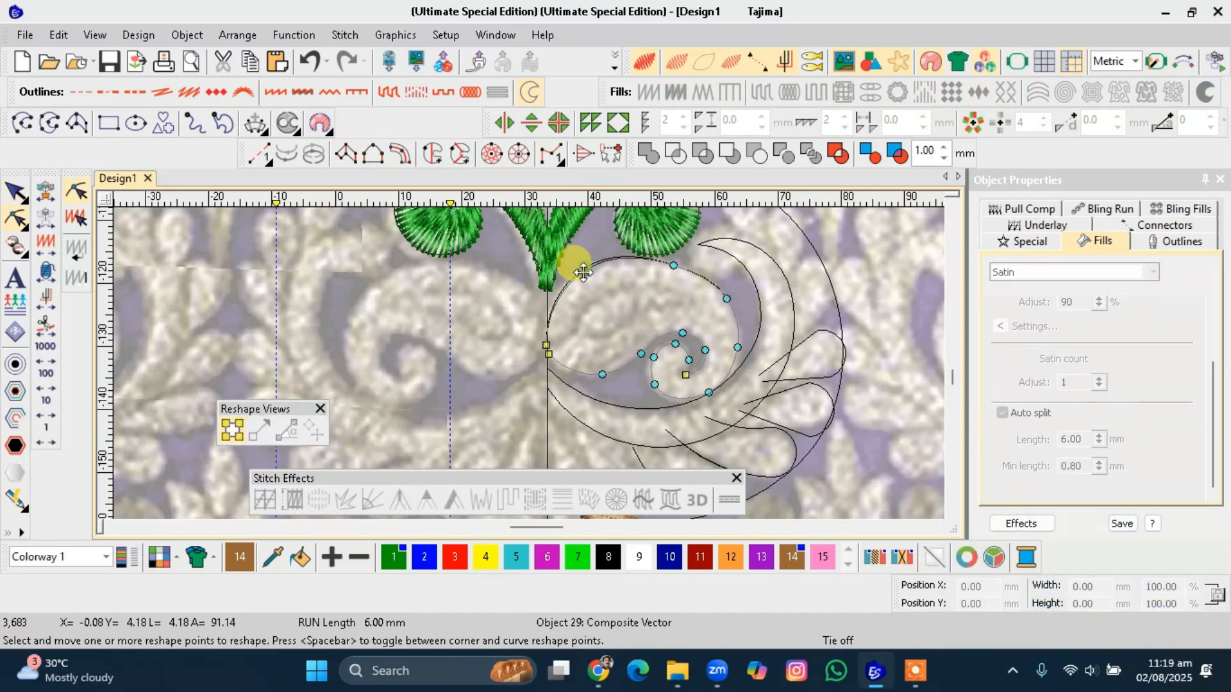
click(615, 260)
click(725, 301)
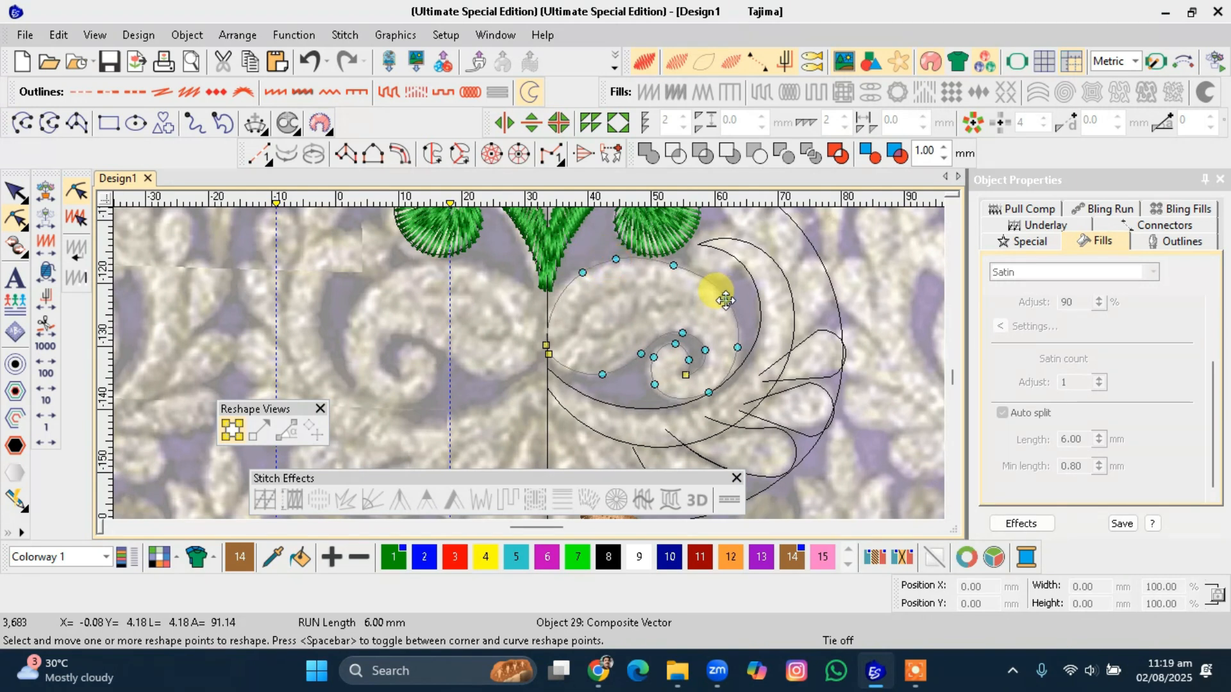
click(740, 344)
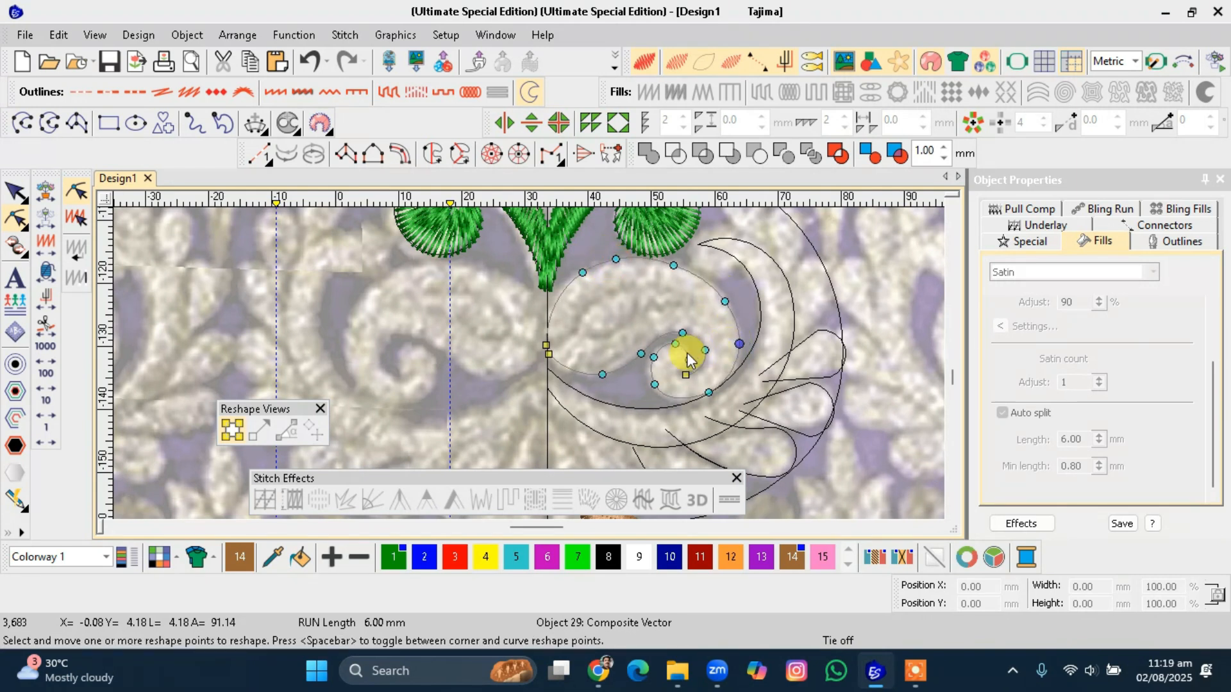
click(653, 359)
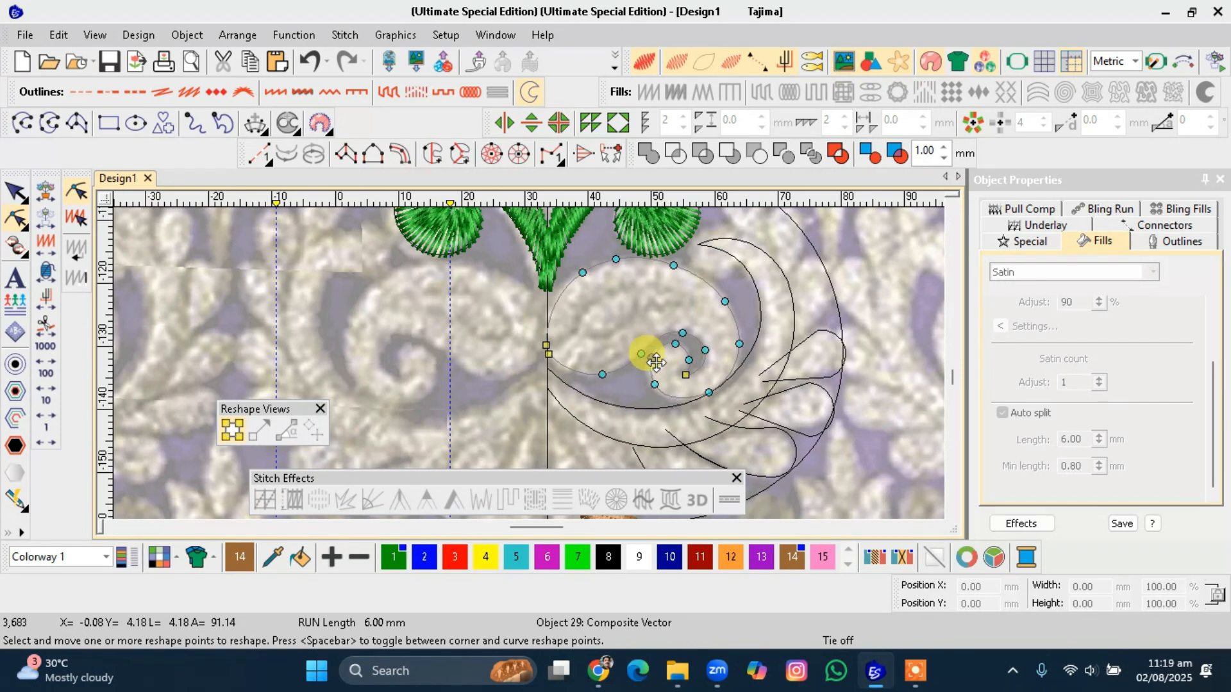
scroll(668, 371, up, 2)
drag(541, 370, 539, 364)
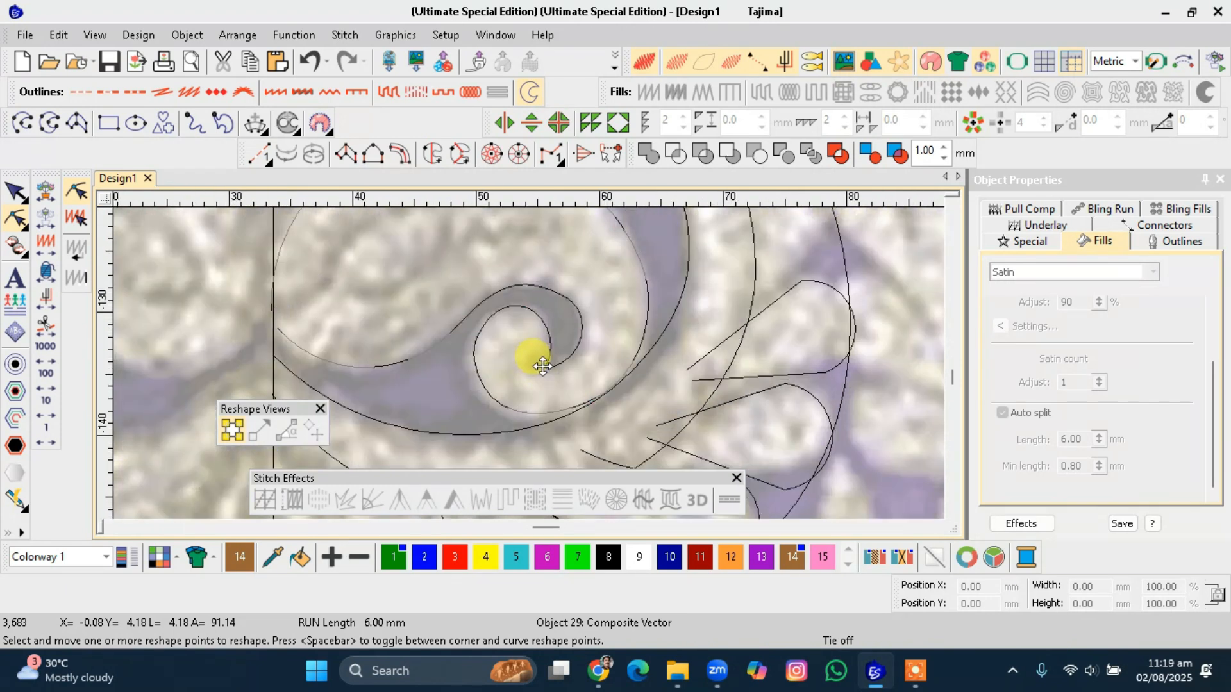
drag(580, 320, 575, 314)
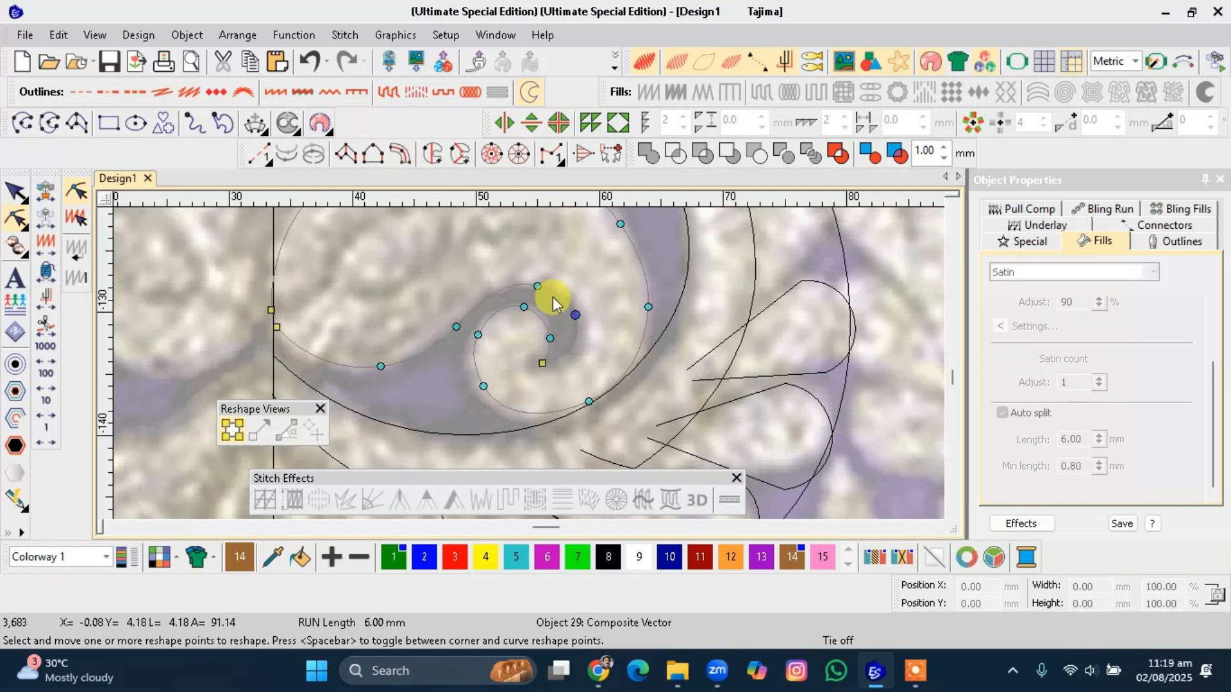
drag(575, 313, 571, 309)
drag(502, 292, 502, 291)
drag(502, 295, 500, 295)
drag(276, 328, 269, 315)
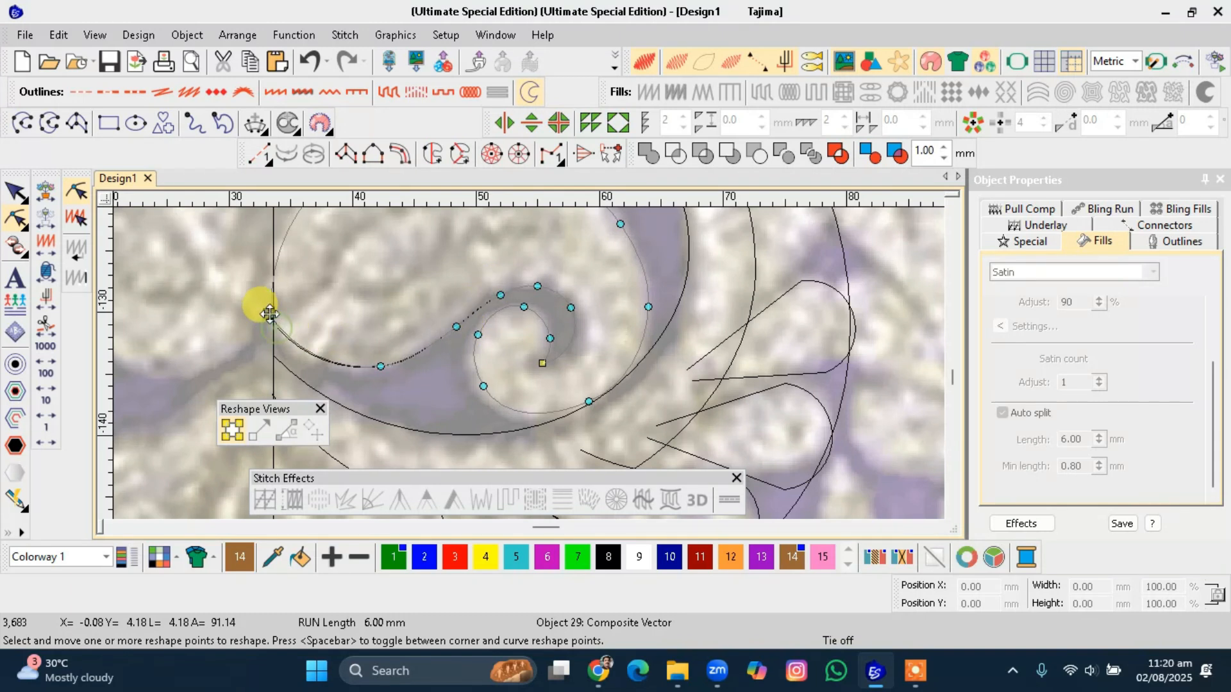
key(Escape)
Draw a short three-point curve closing the tip of the spiral's inner curl.
scroll(312, 331, down, 3)
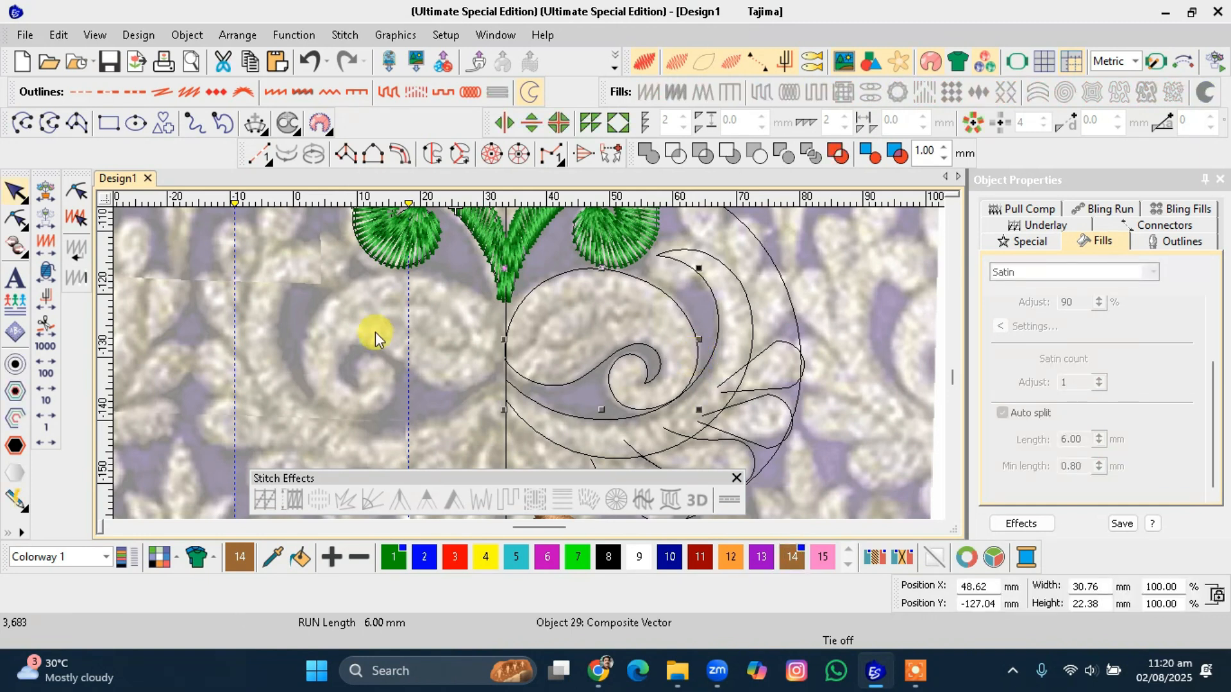
click(23, 121)
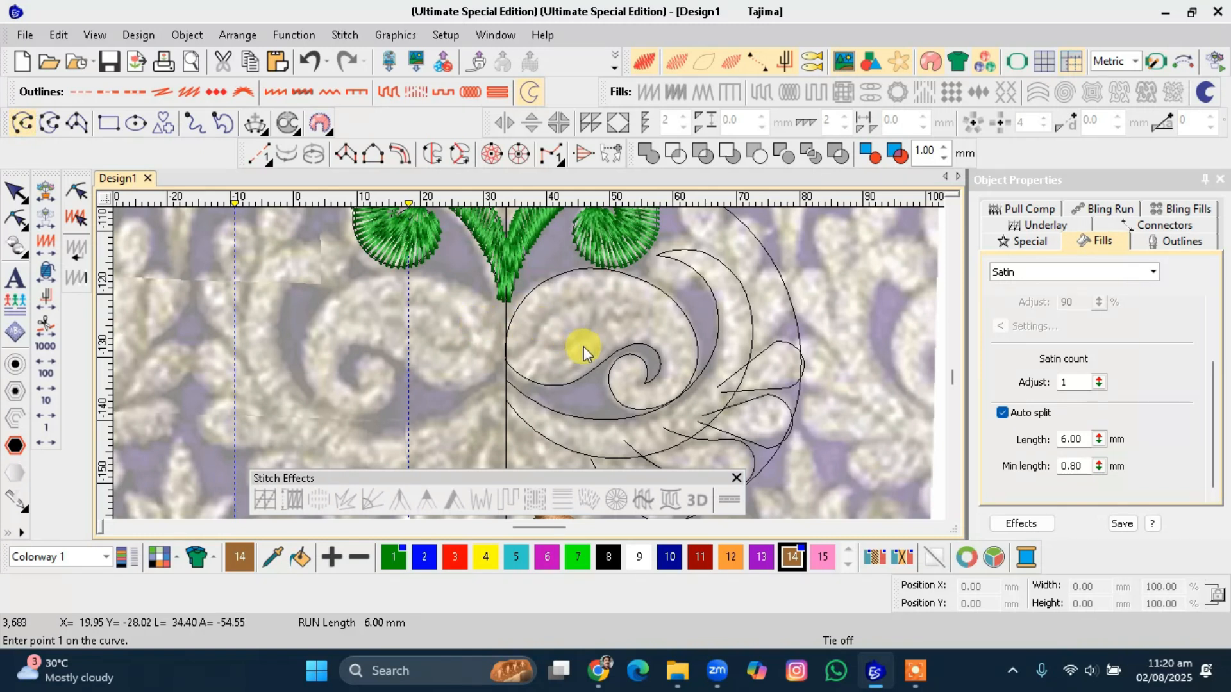
click(601, 359)
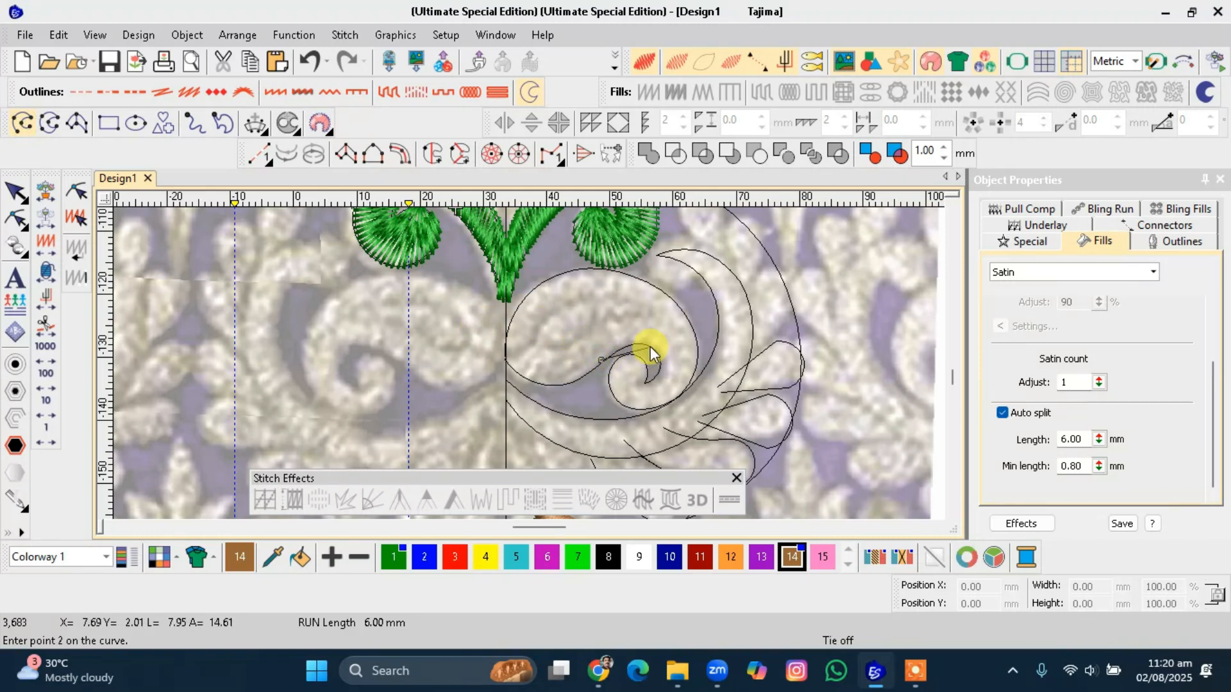
click(636, 345)
click(678, 355)
key(Return)
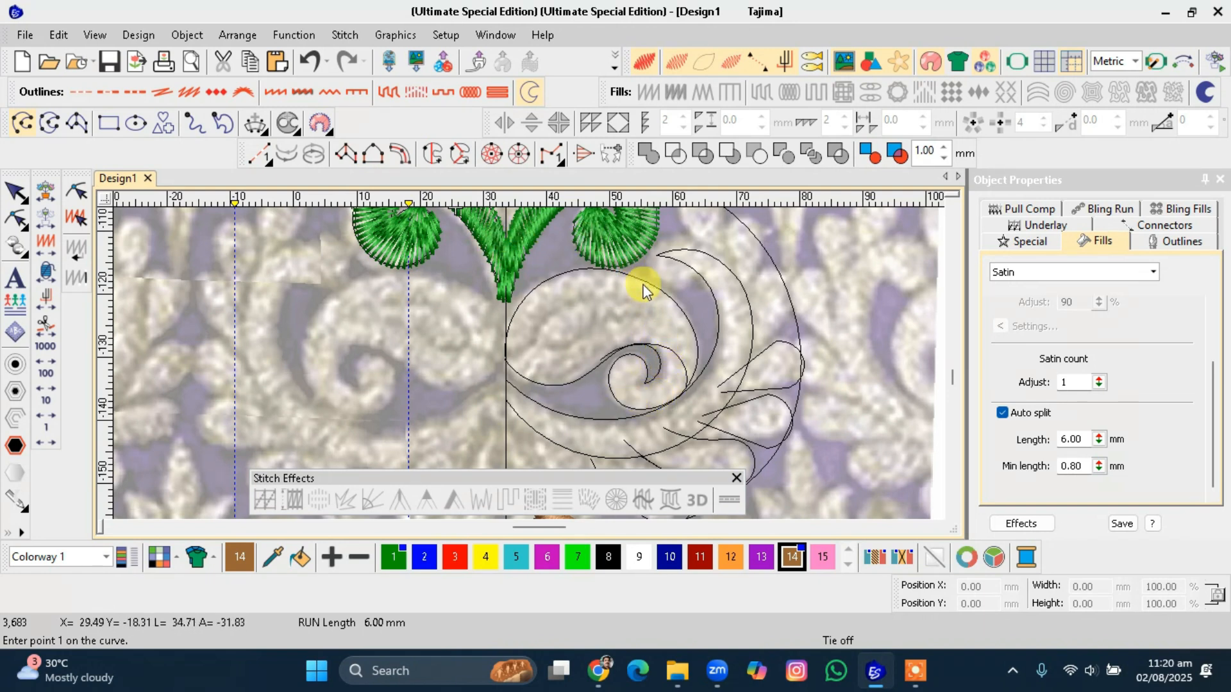
key(Escape)
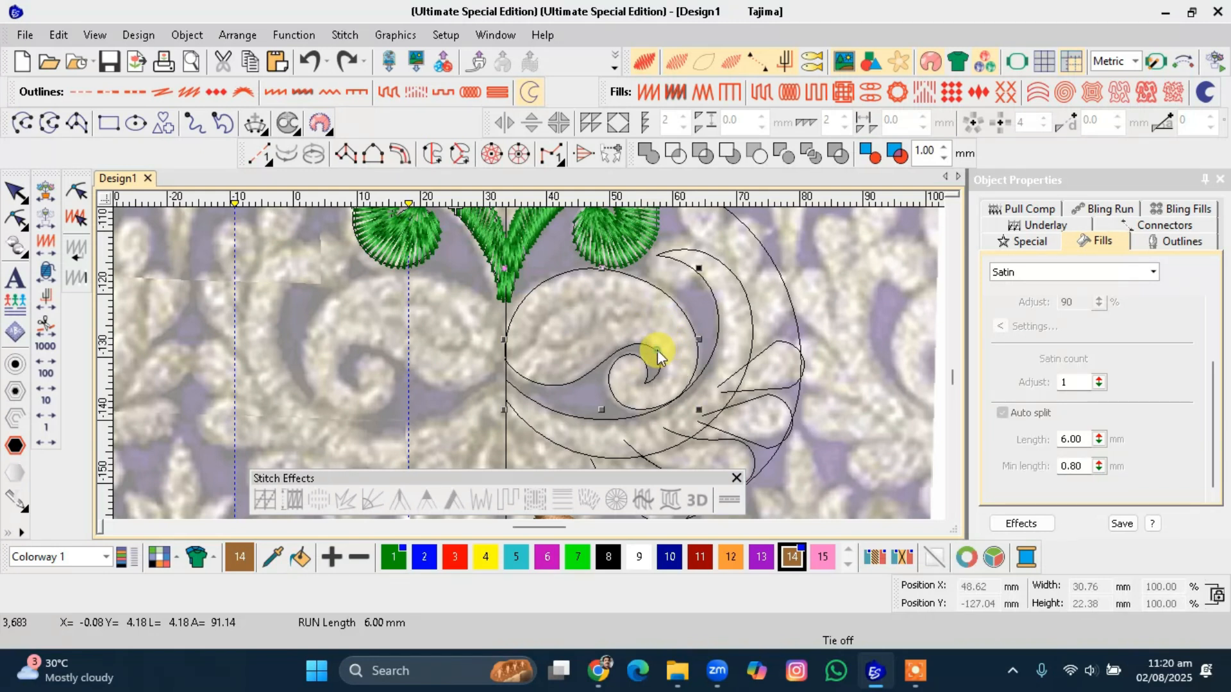
Resize the spiral outline slightly to about 31 mm wide and 21 mm high to fit the scroll.
click(660, 351)
click(667, 378)
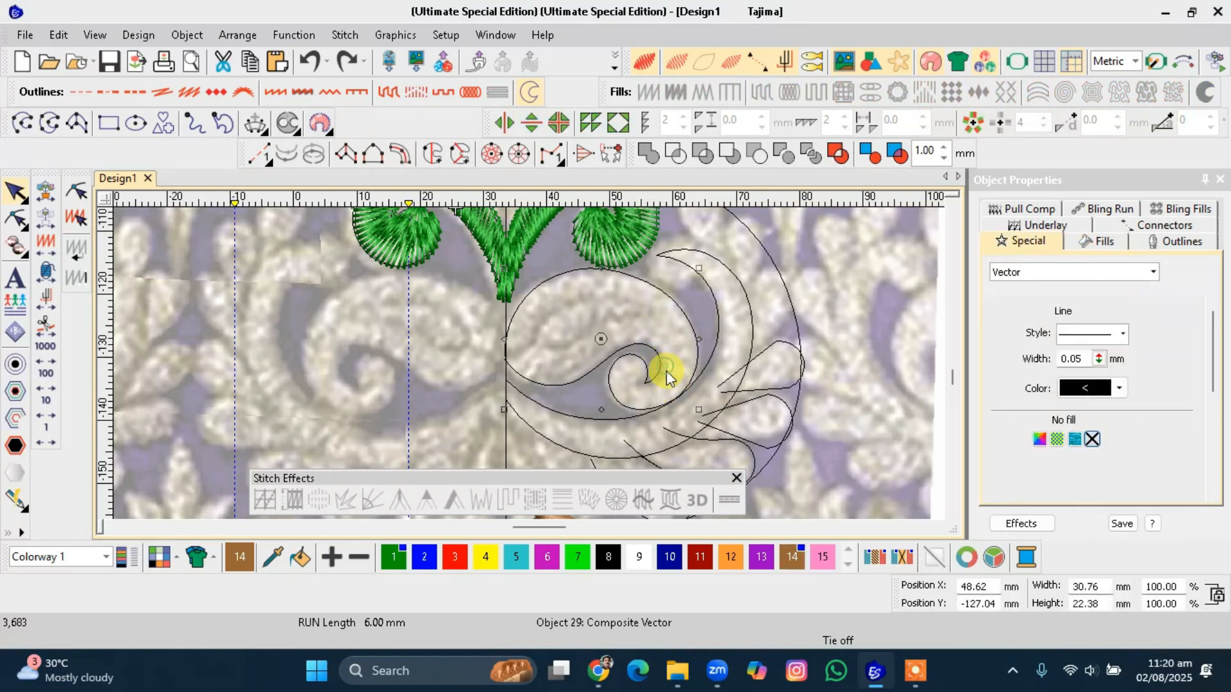
mouse_move(699, 409)
mouse_down()
mouse_move(709, 360)
mouse_move(659, 335)
mouse_move(655, 346)
mouse_up()
drag(696, 395, 701, 407)
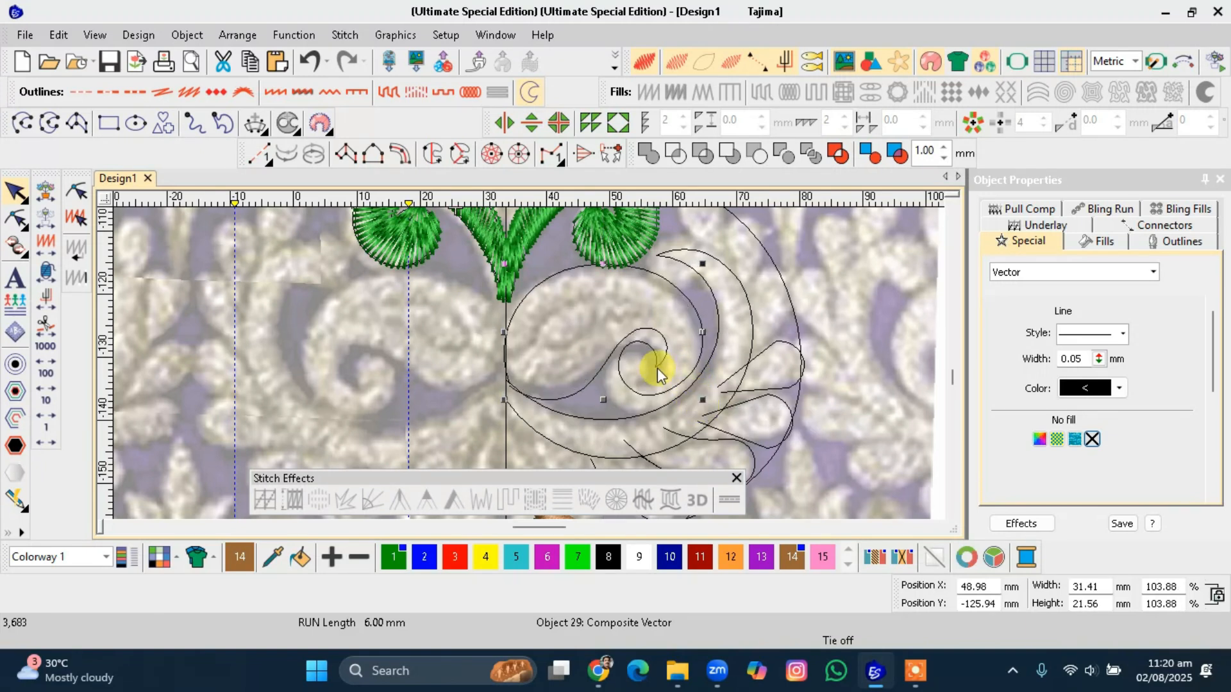
drag(603, 263, 603, 266)
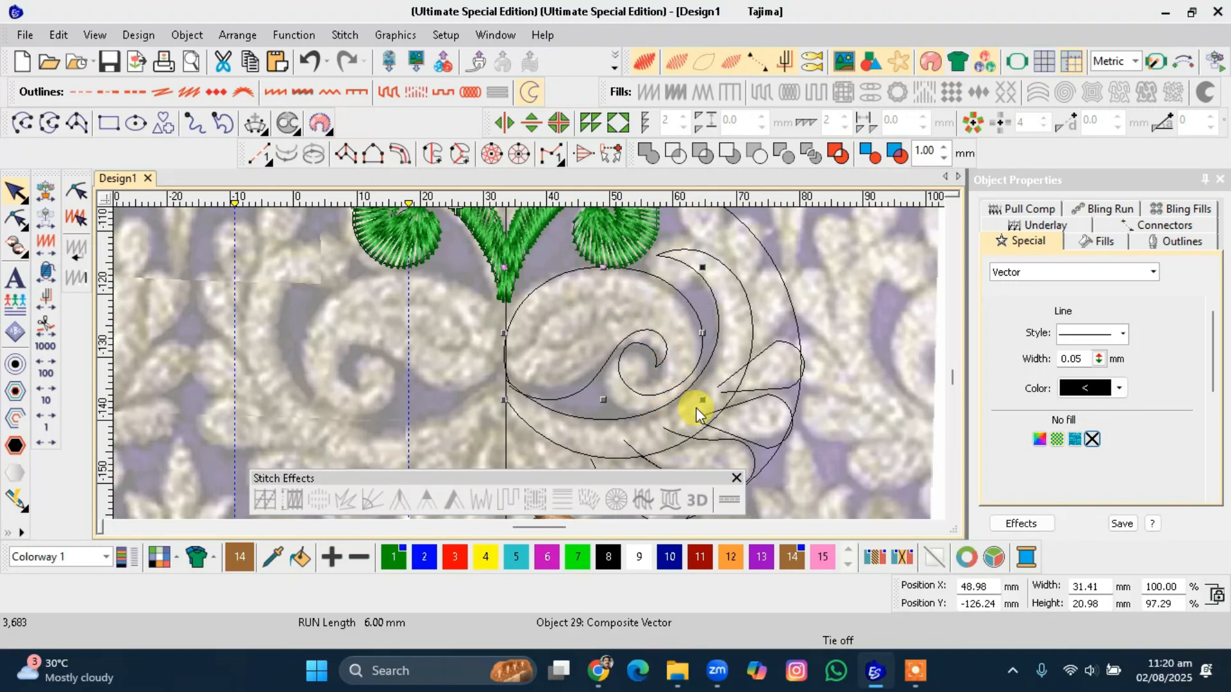
click(662, 371)
drag(703, 401, 702, 406)
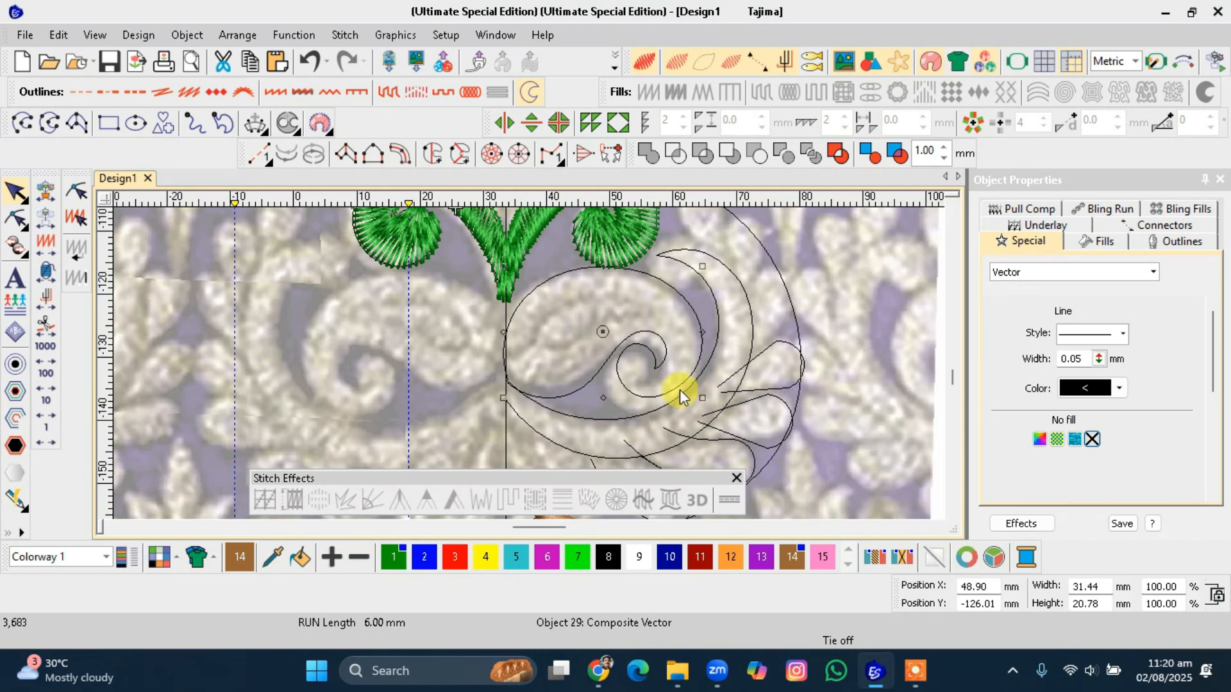
click(802, 405)
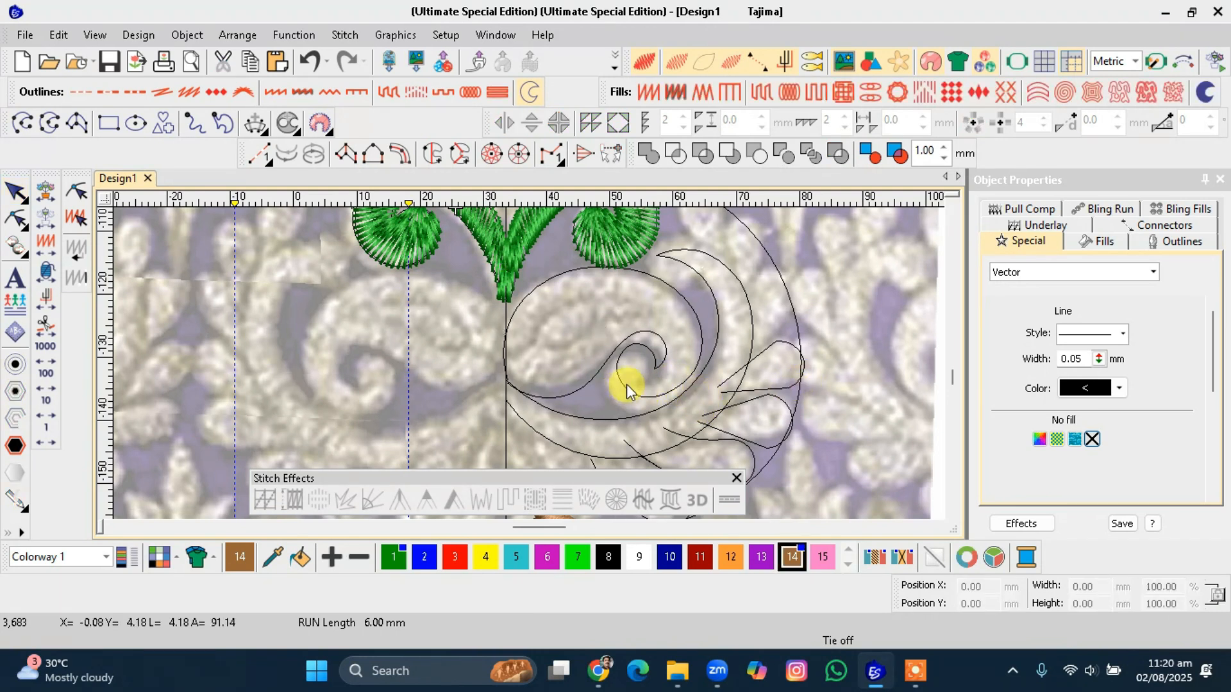
Hide the backdrop image to review the digitized outlines.
key(d)
scroll(627, 386, down, 3)
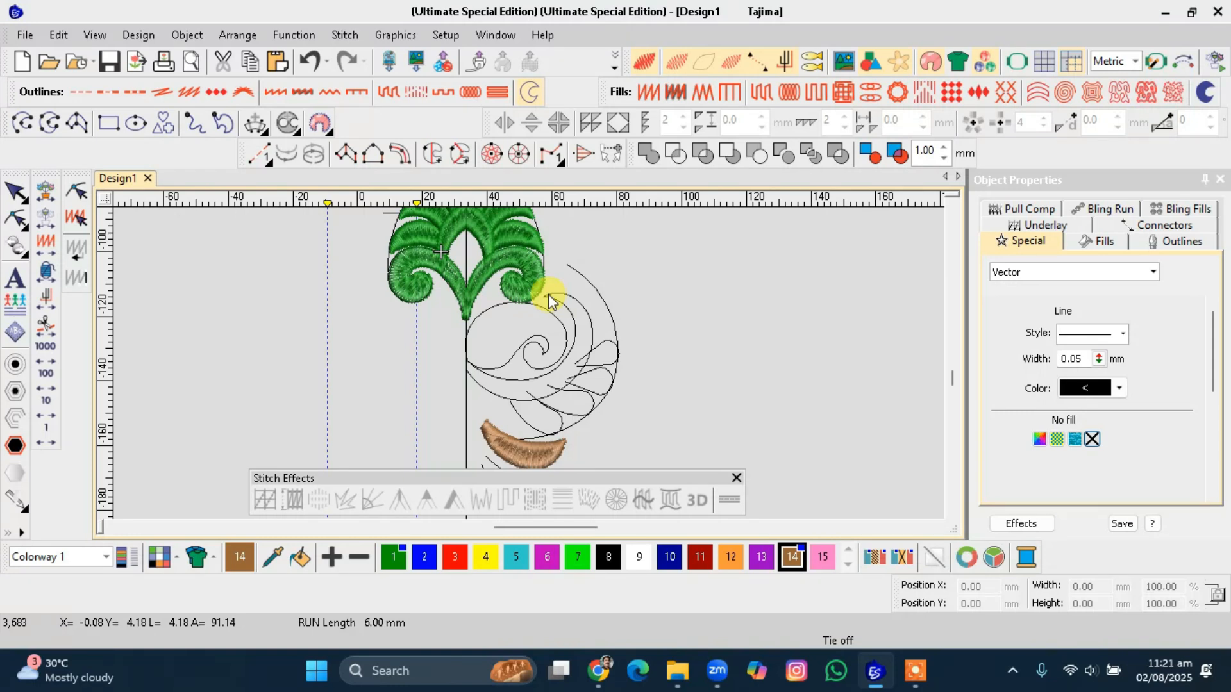
Zoom and scroll around the backdrop to examine the border elements below the digitized spiral.
scroll(548, 300, down, 4)
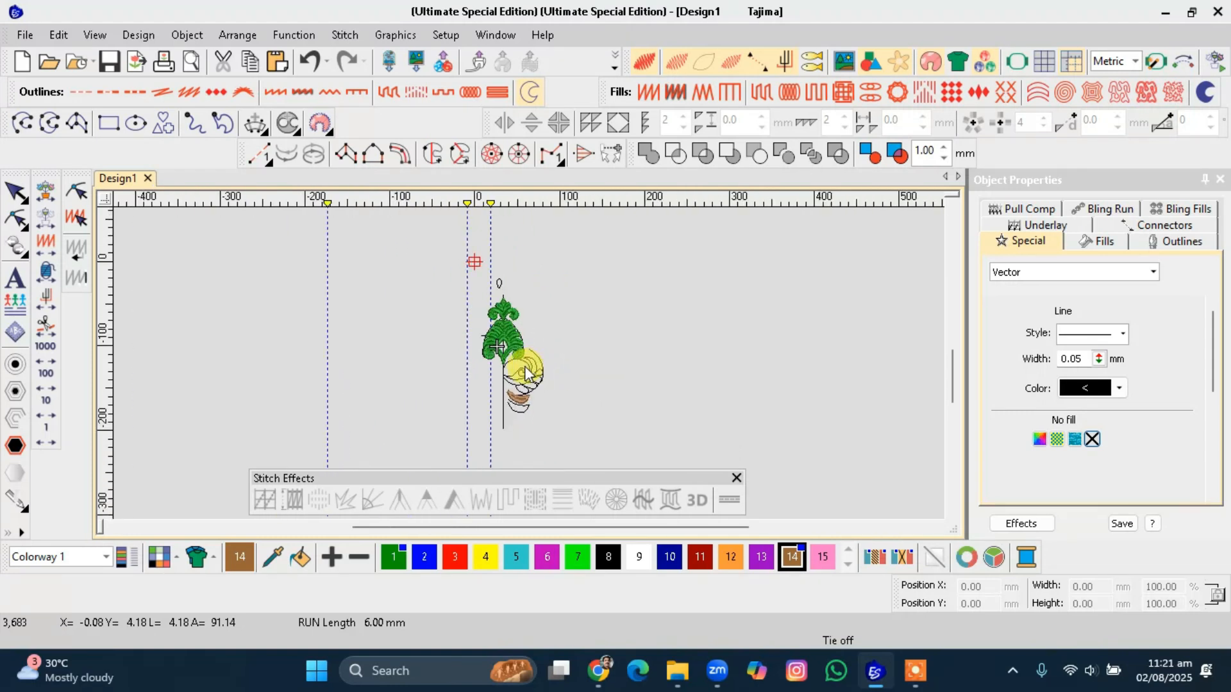
scroll(503, 346, up, 2)
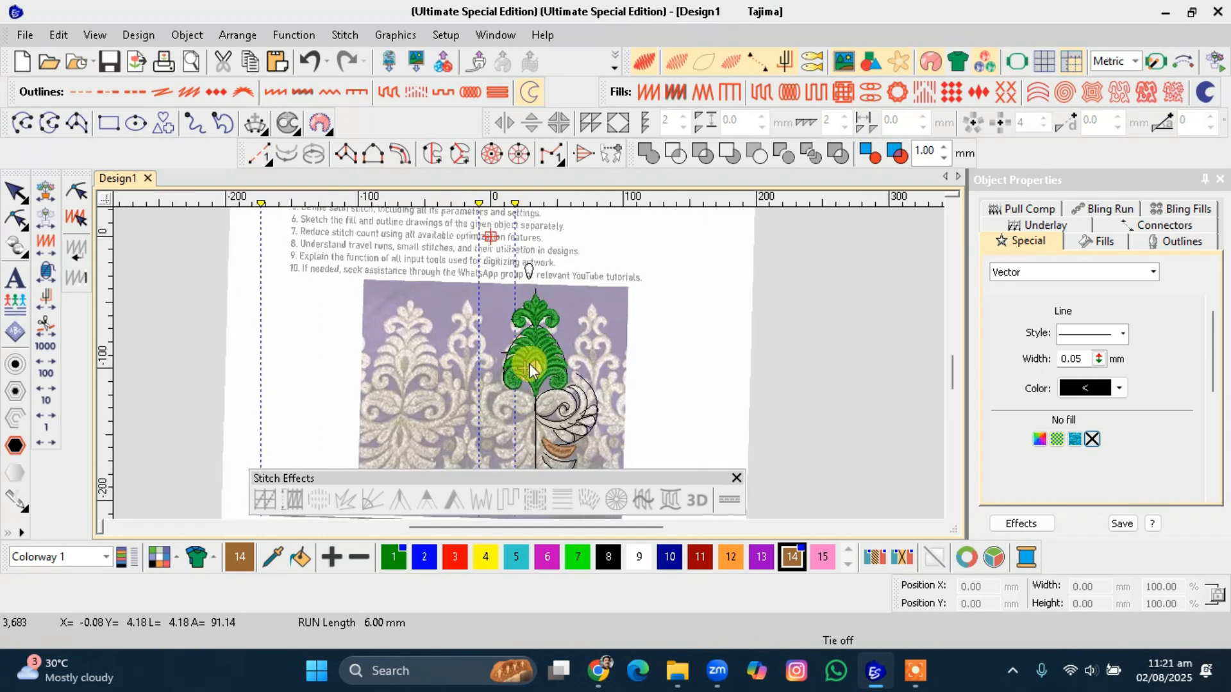
scroll(500, 337, down, 2)
scroll(490, 320, up, 2)
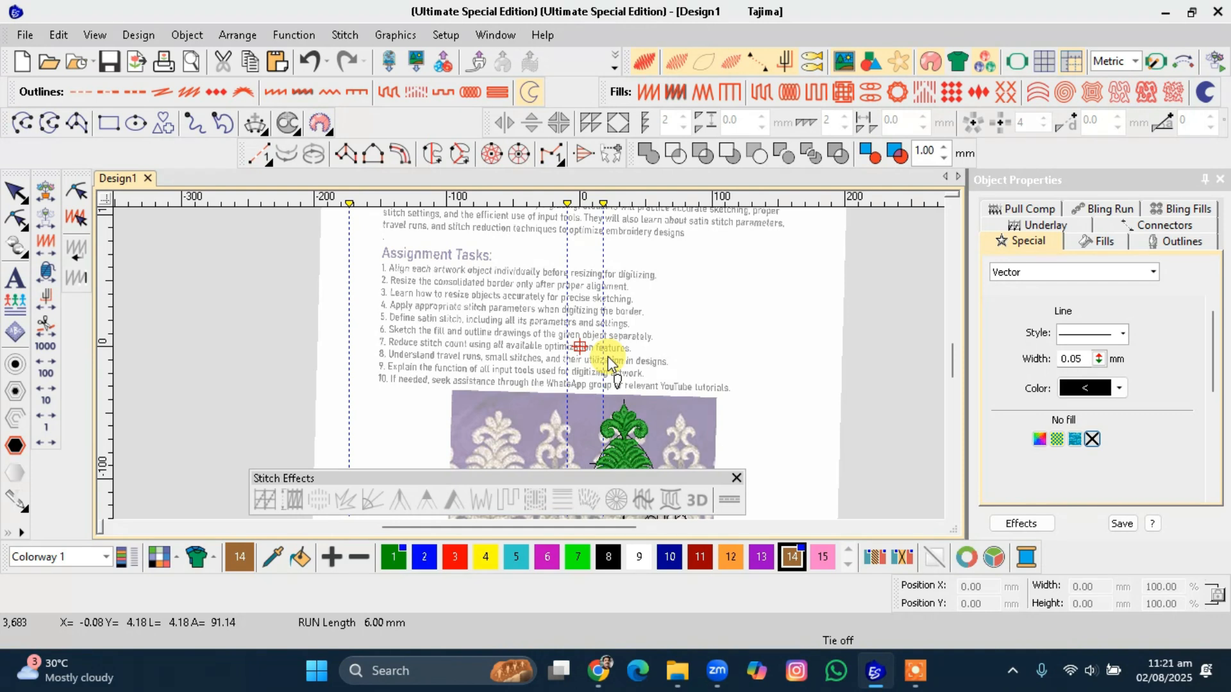
scroll(607, 362, down, 5)
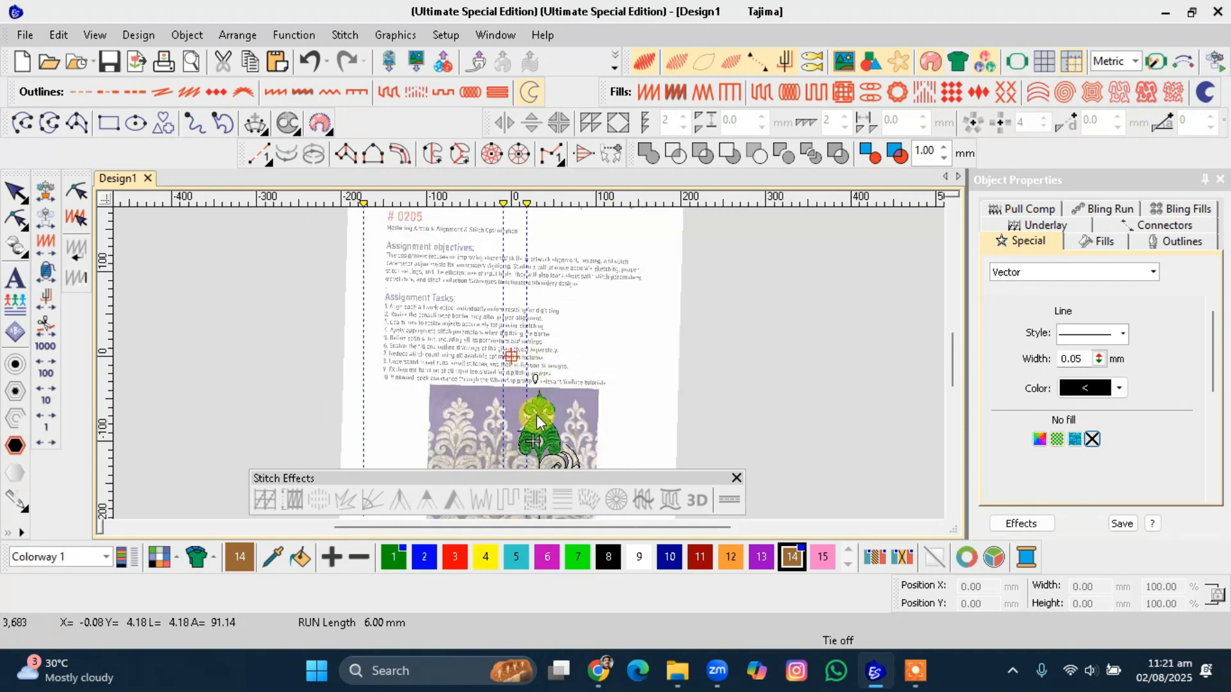
scroll(529, 368, up, 1)
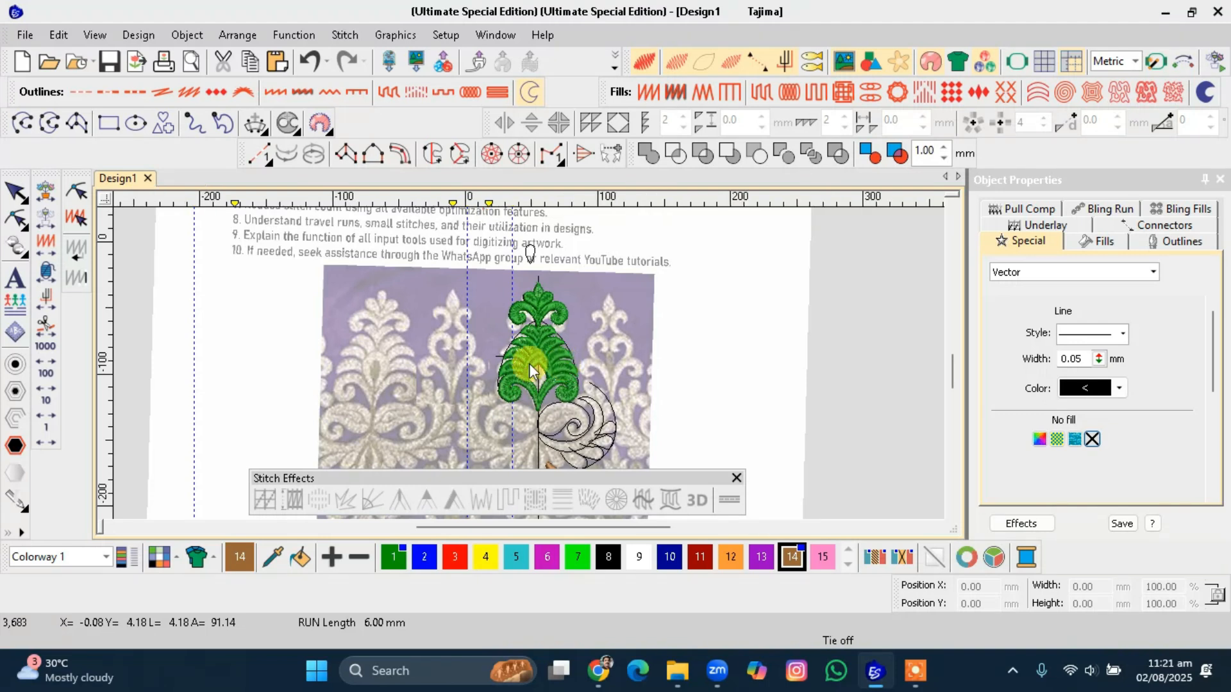
scroll(529, 364, down, 1)
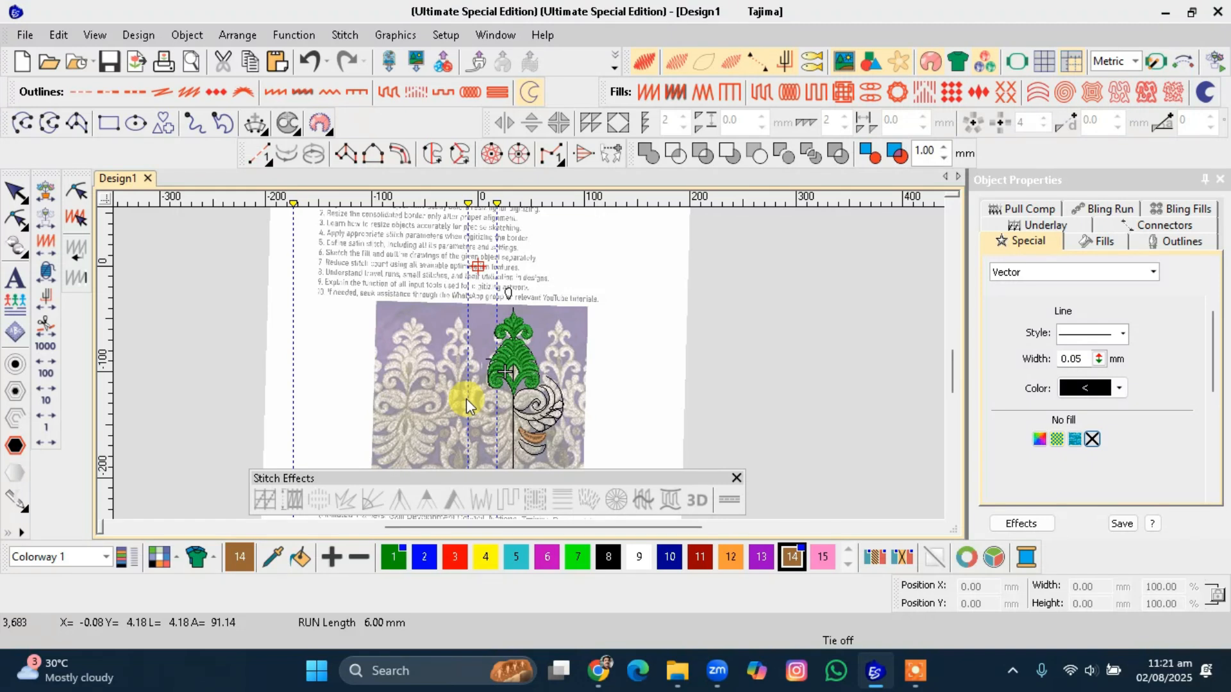
scroll(487, 411, up, 1)
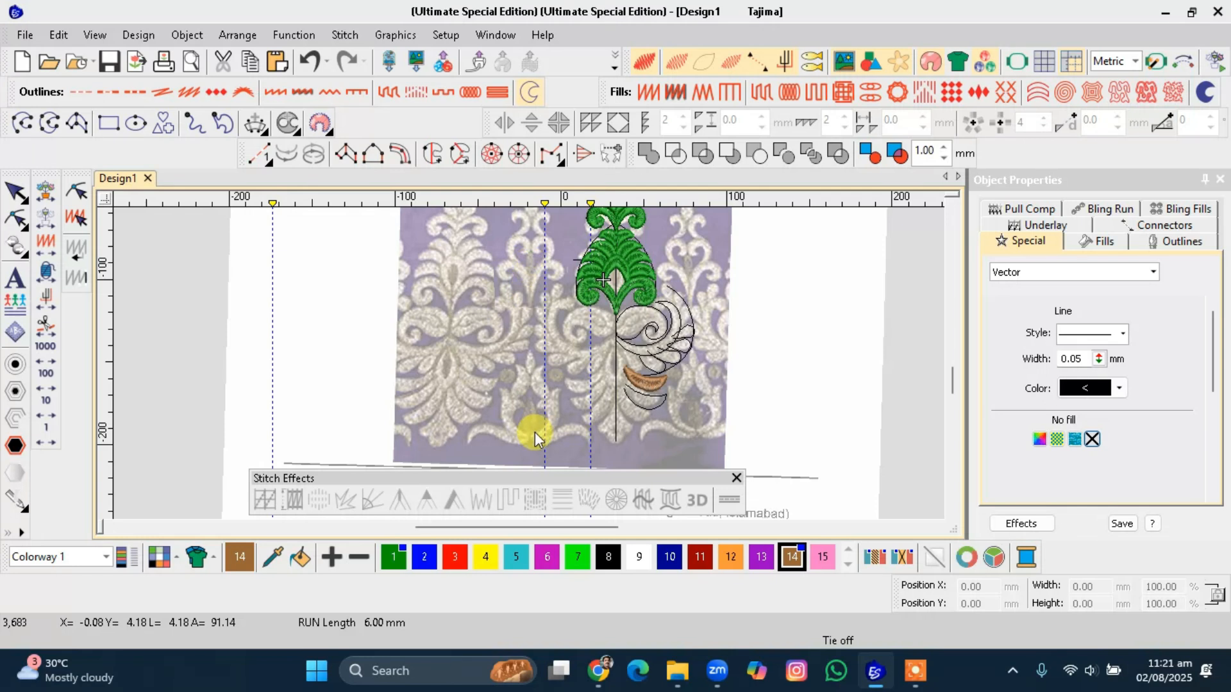
scroll(536, 442, down, 2)
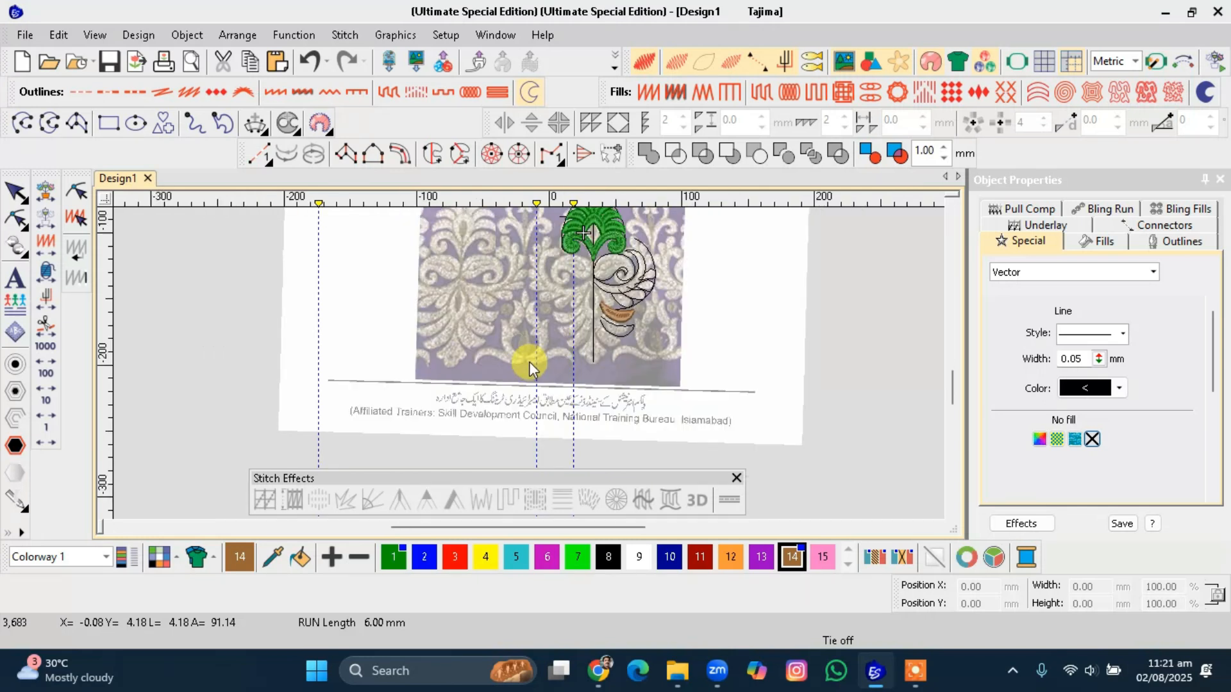
scroll(528, 346, up, 2)
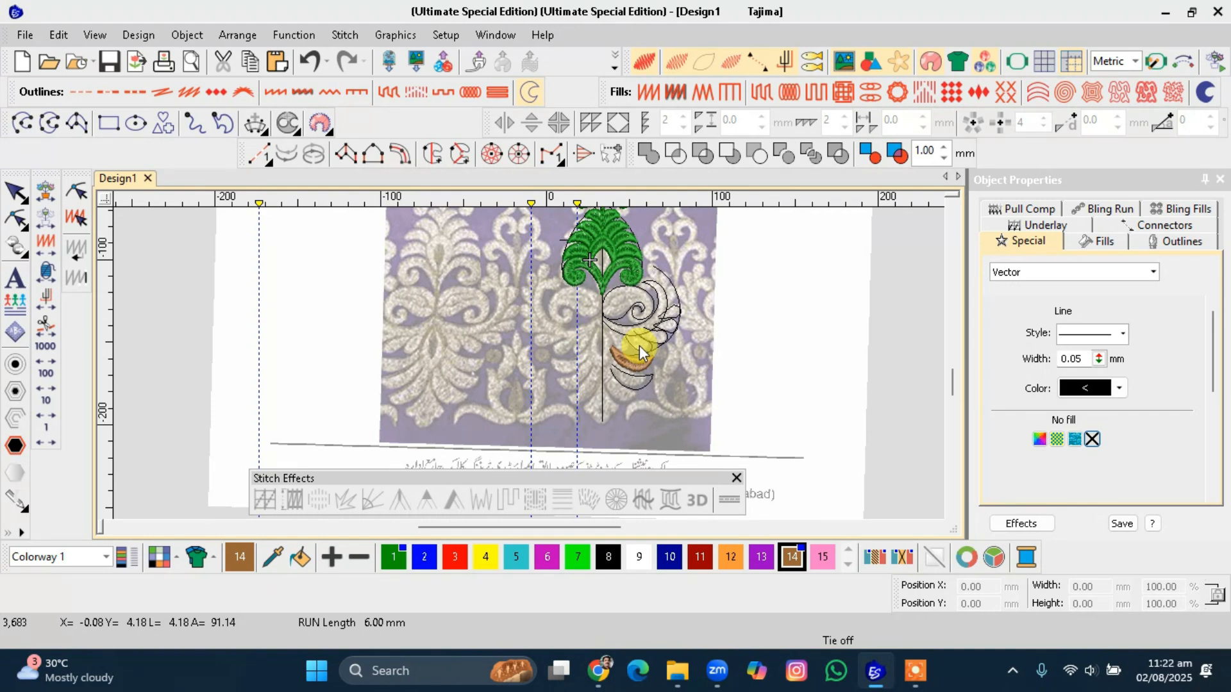
scroll(602, 405, up, 6)
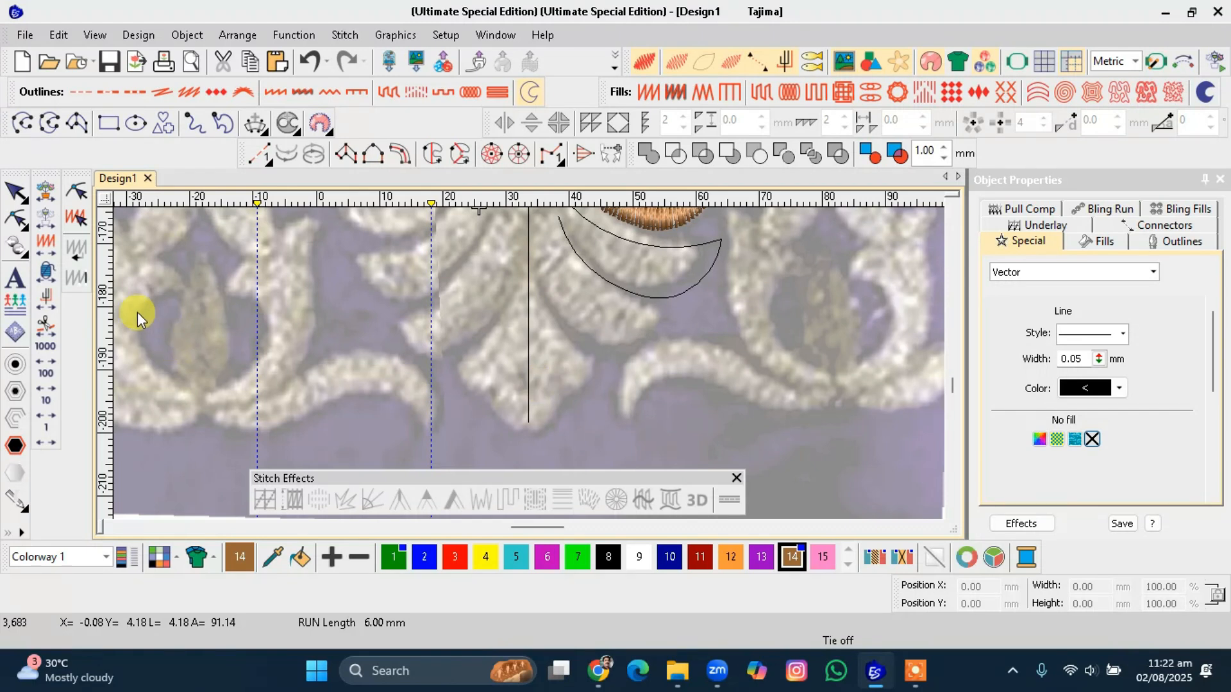
Draw a three-point open curve sweeping from beside the brown petal down to the centre line.
click(25, 128)
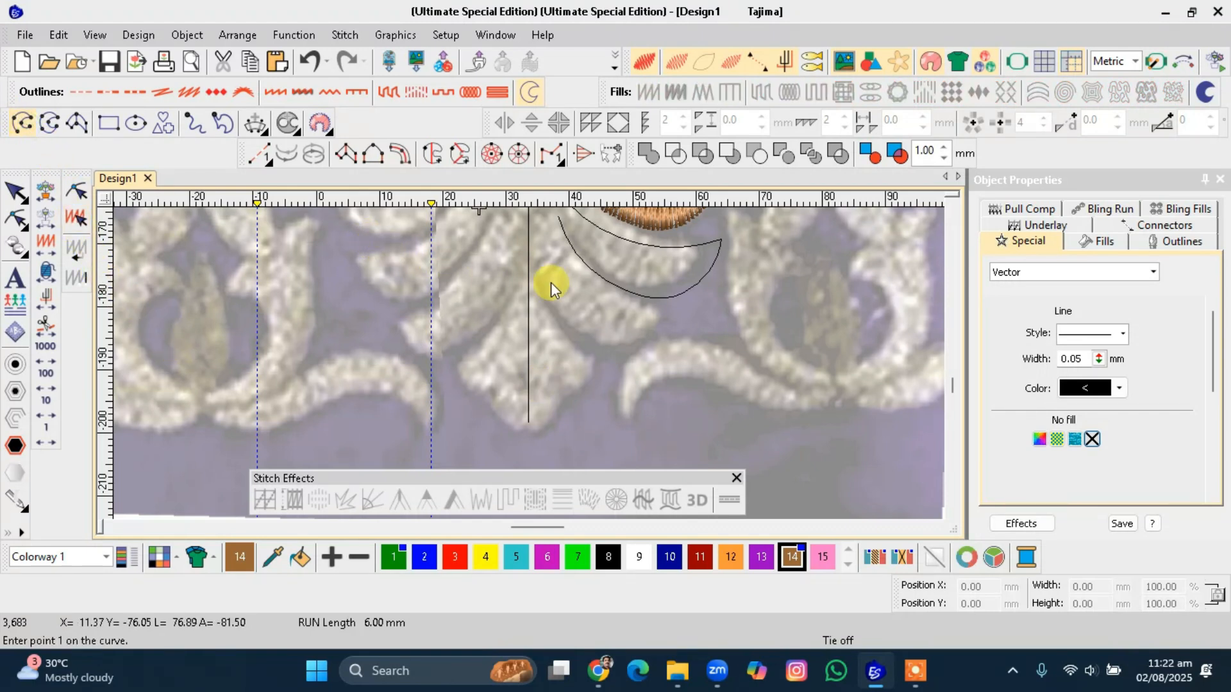
click(529, 258)
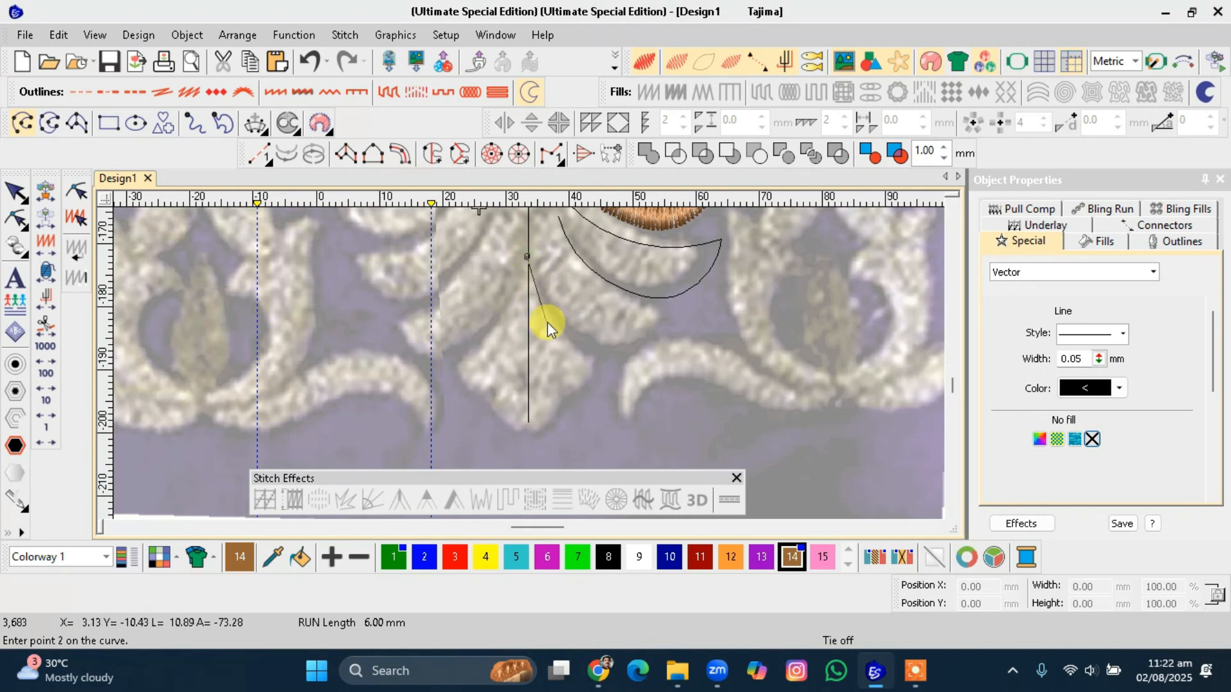
scroll(640, 298, down, 1)
scroll(528, 364, down, 2)
key(Escape)
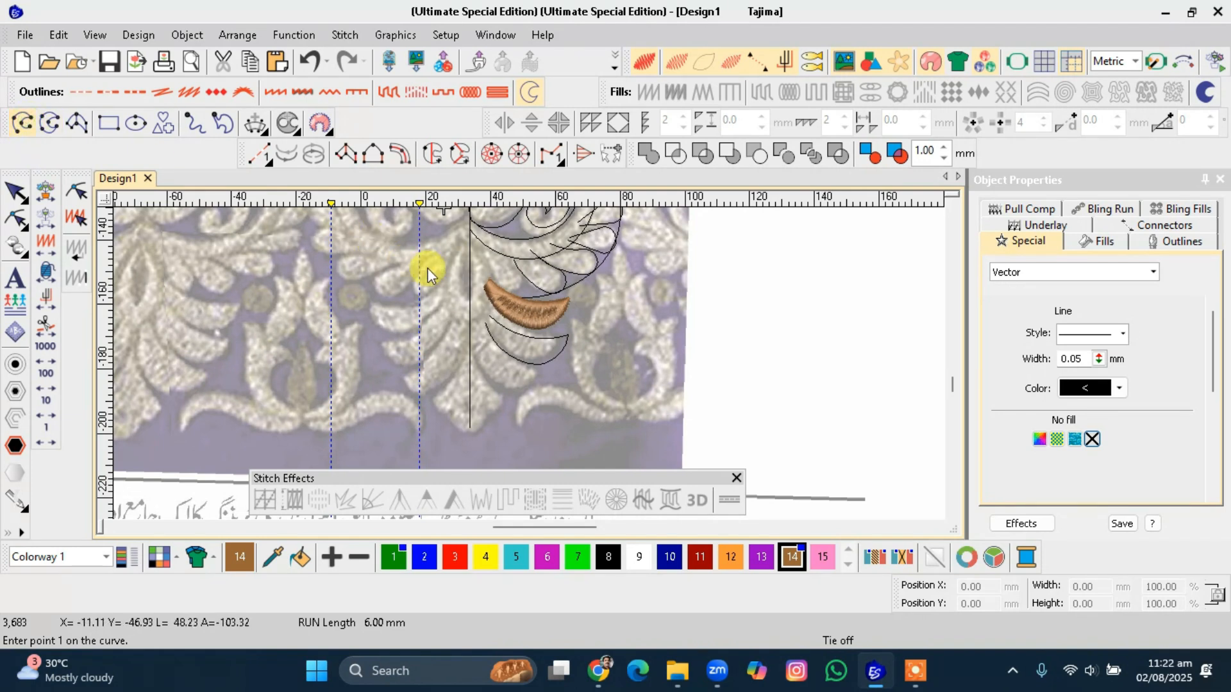
click(569, 301)
click(548, 364)
click(468, 436)
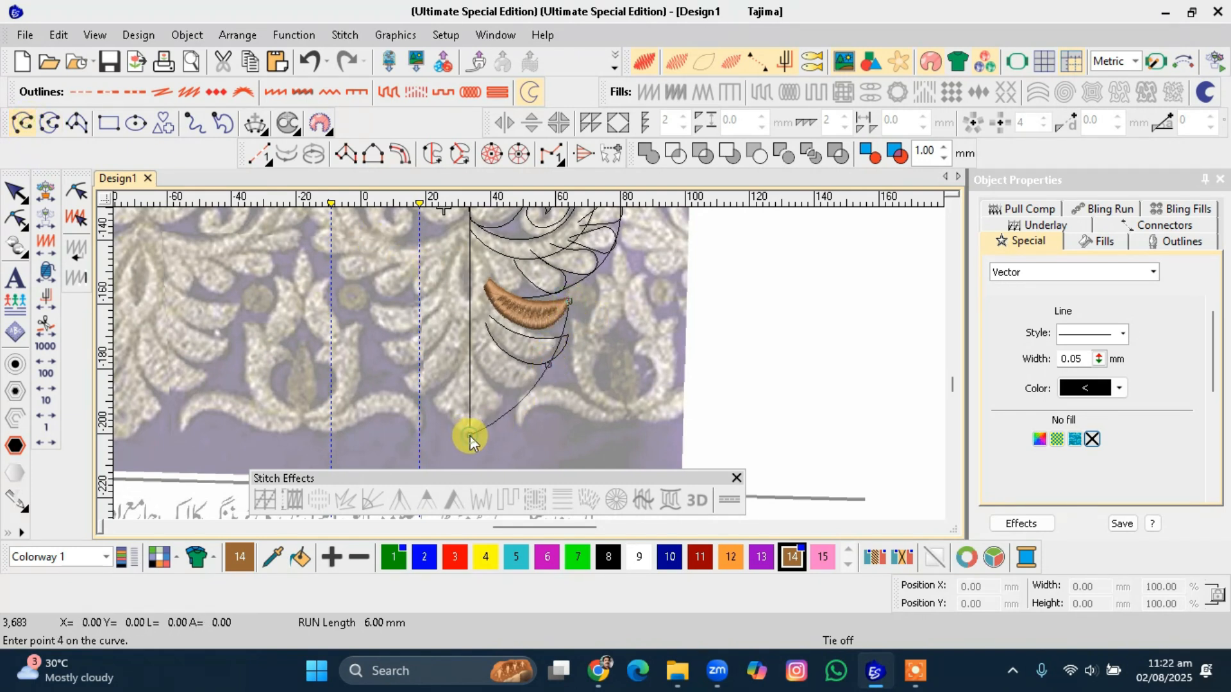
key(Return)
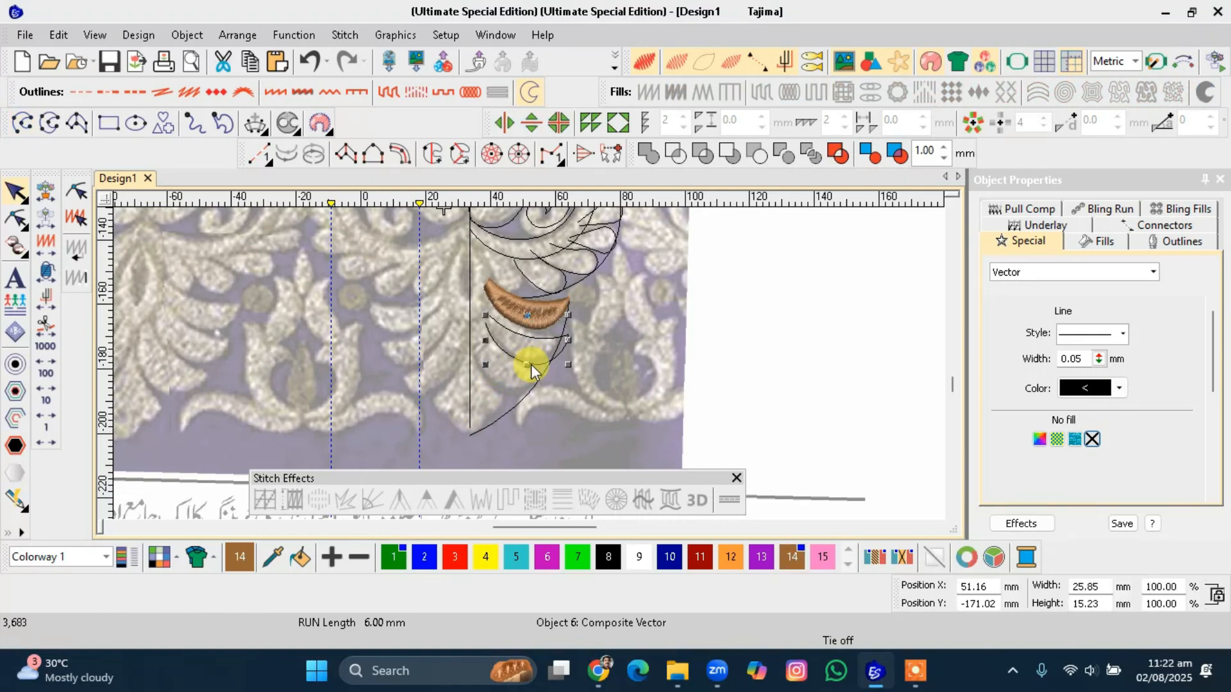
Resize the petal outline below the brown petal to about 25 mm wide and 17 mm high.
click(525, 359)
click(530, 363)
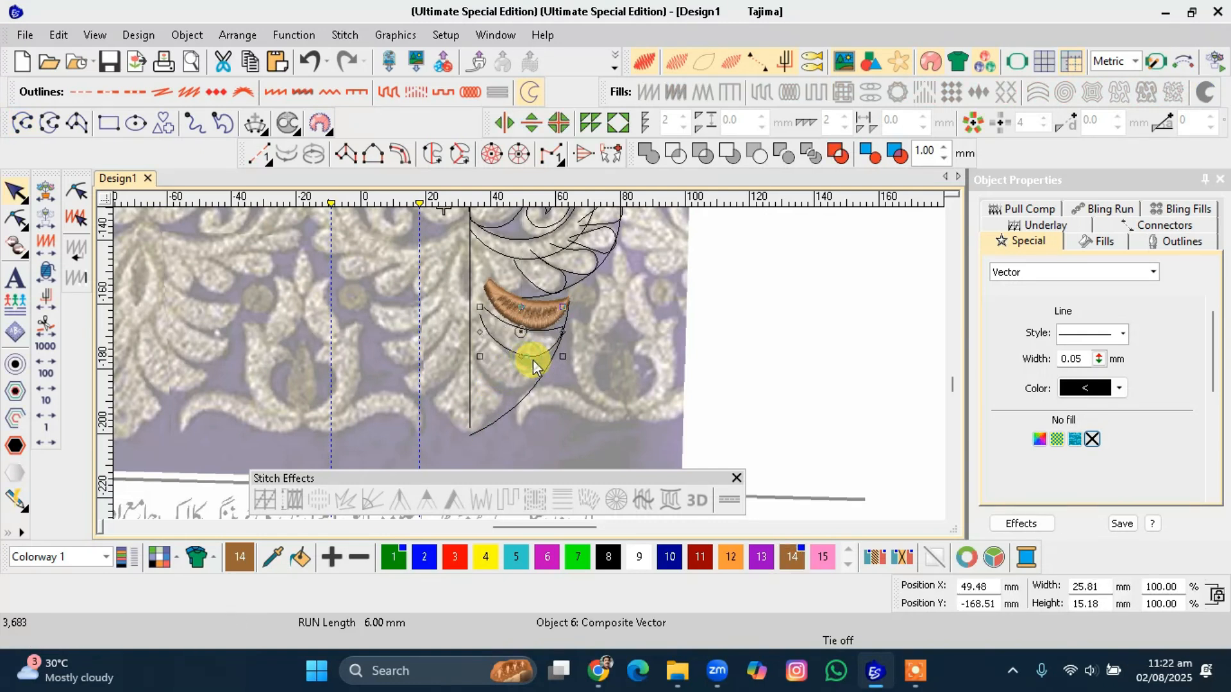
drag(562, 356, 550, 359)
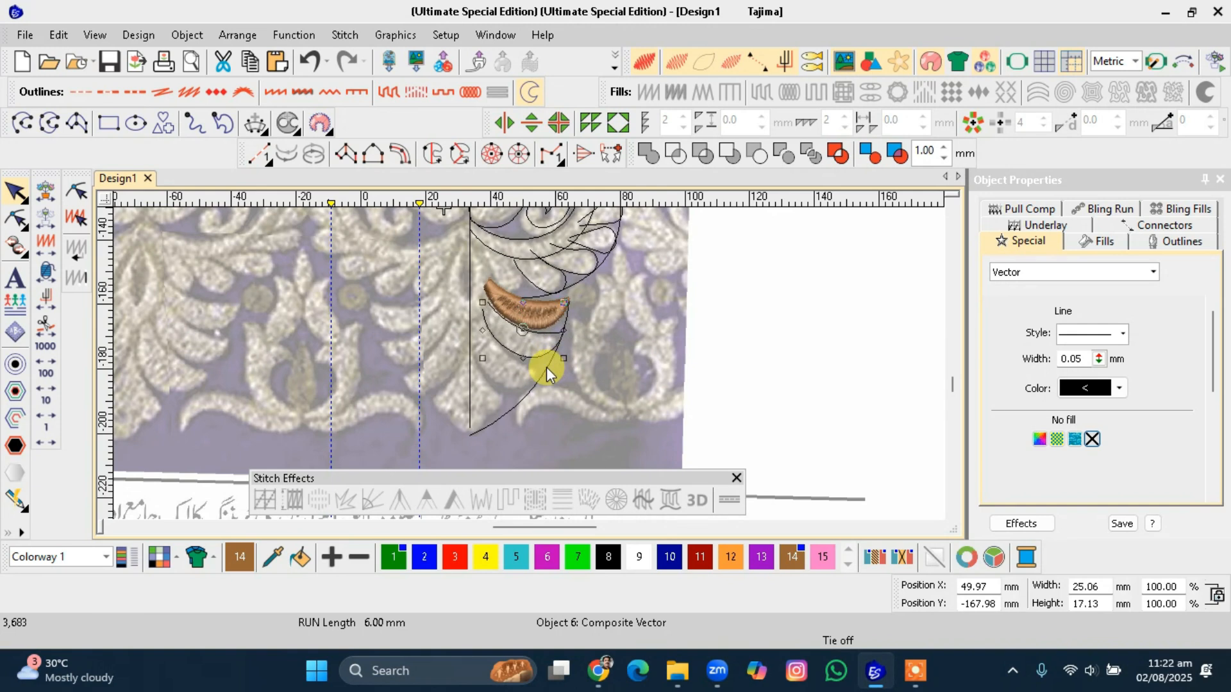
Duplicate the resized petal outline and place the copy just below it.
scroll(513, 371, up, 2)
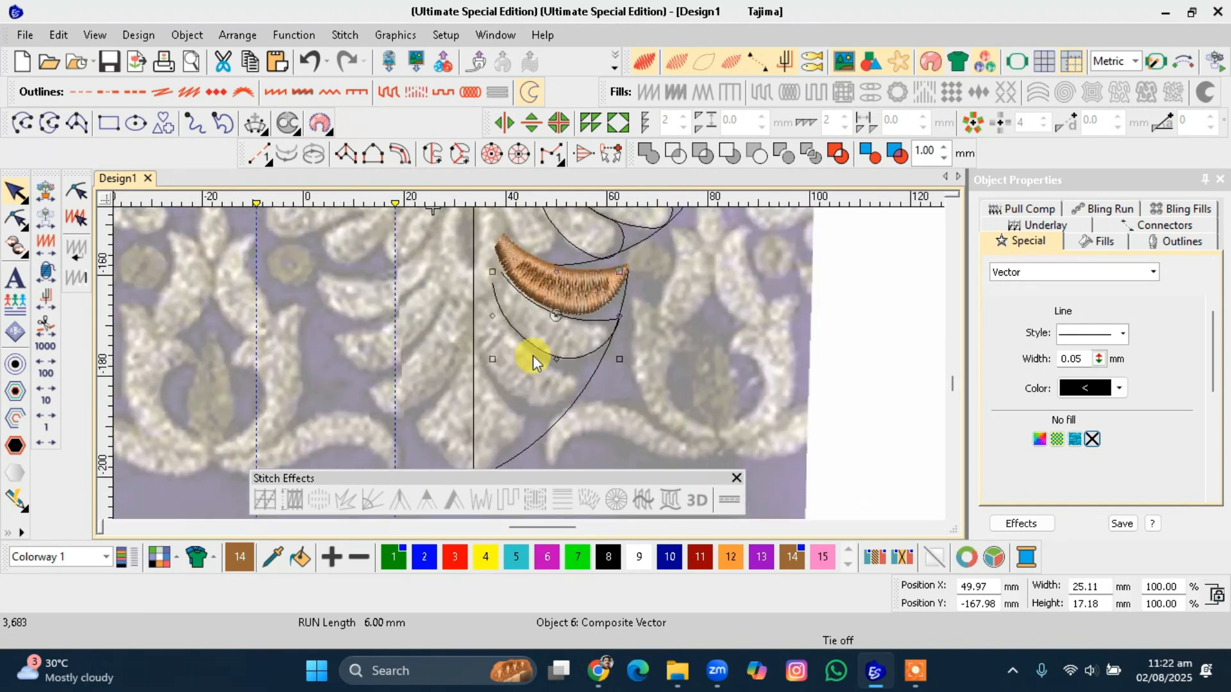
drag(541, 357, 557, 402)
click(558, 355)
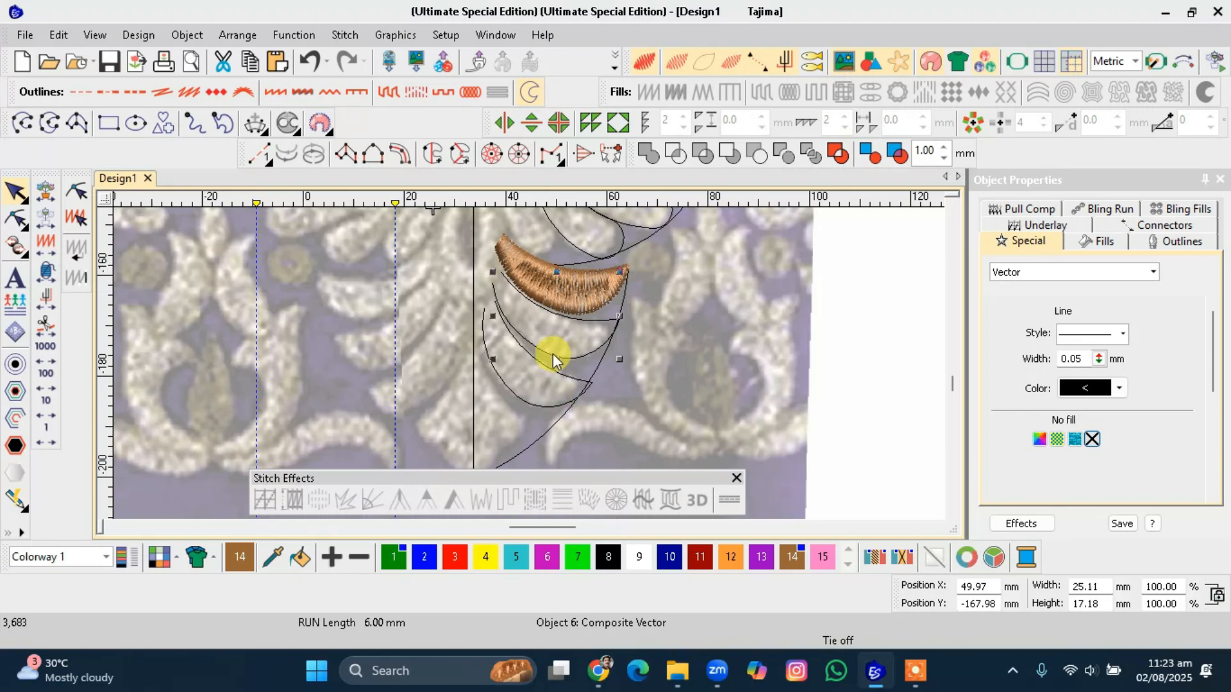
click(498, 432)
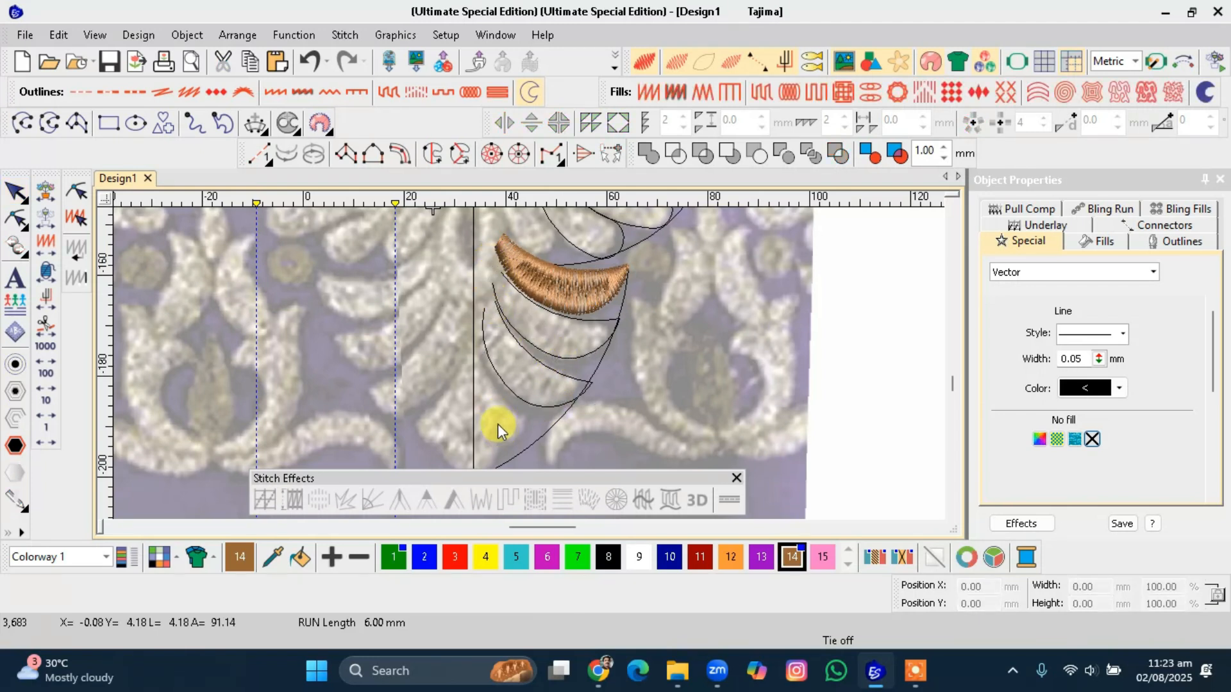
Move the copied petal outline left and resize it to about 19 mm wide and 21 mm high.
scroll(496, 417, up, 2)
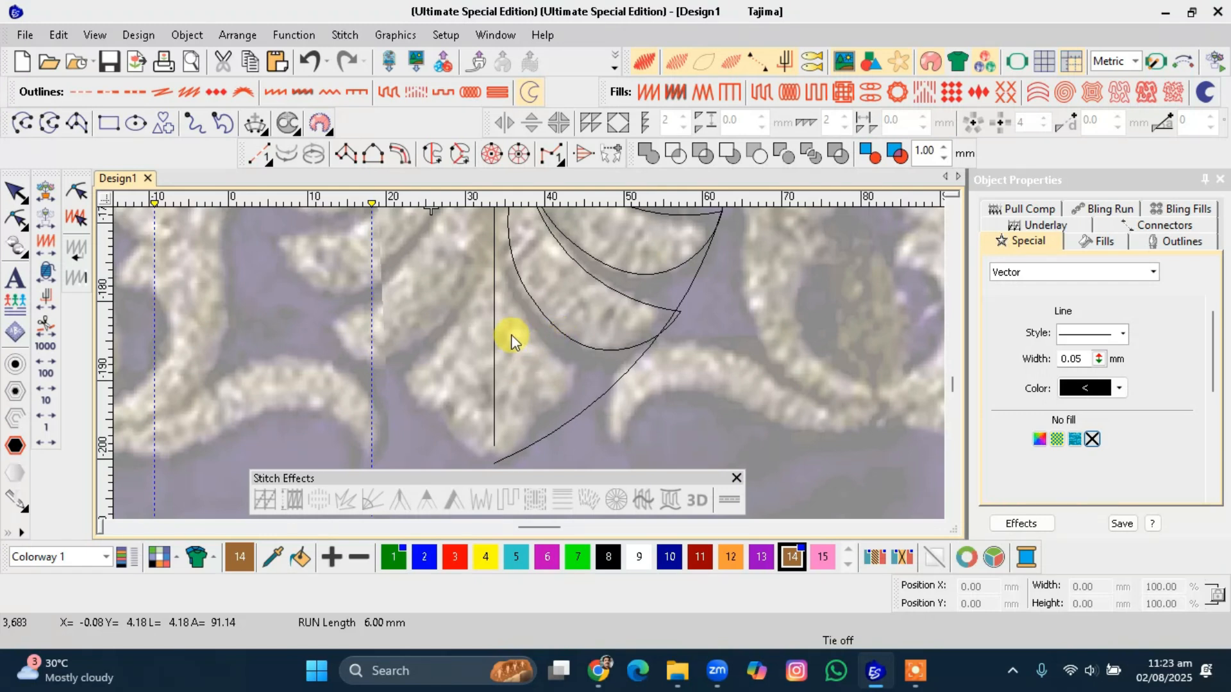
drag(536, 309, 492, 374)
drag(635, 410, 602, 411)
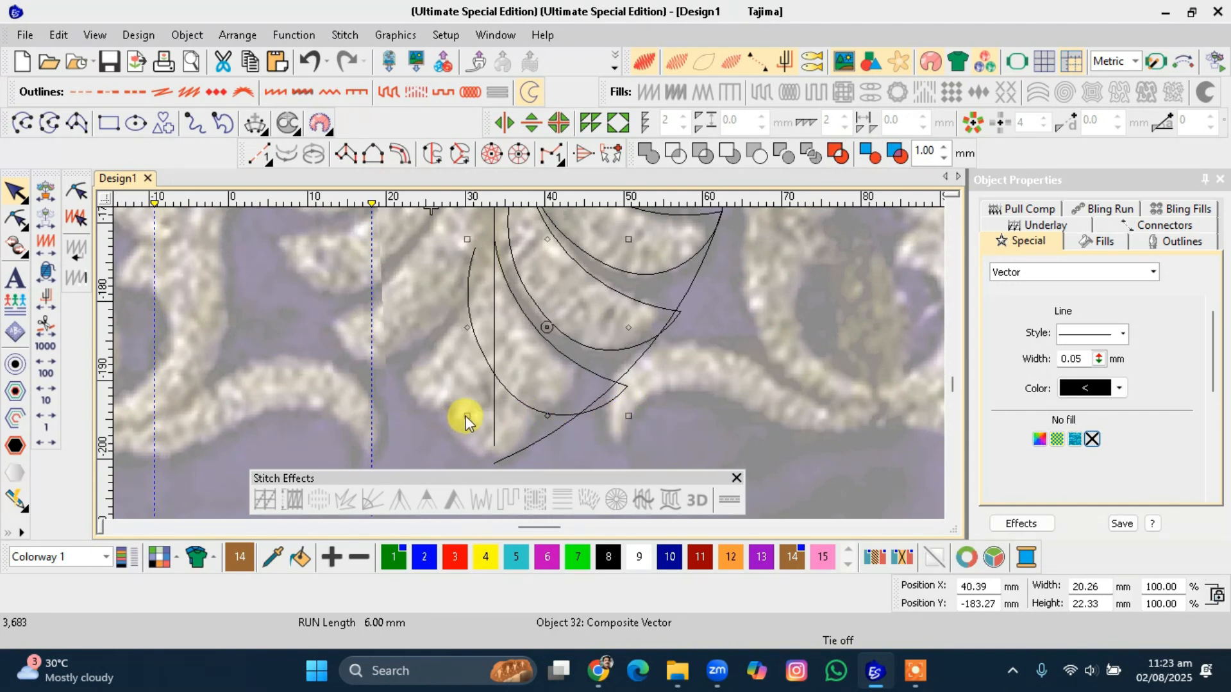
drag(467, 415, 482, 406)
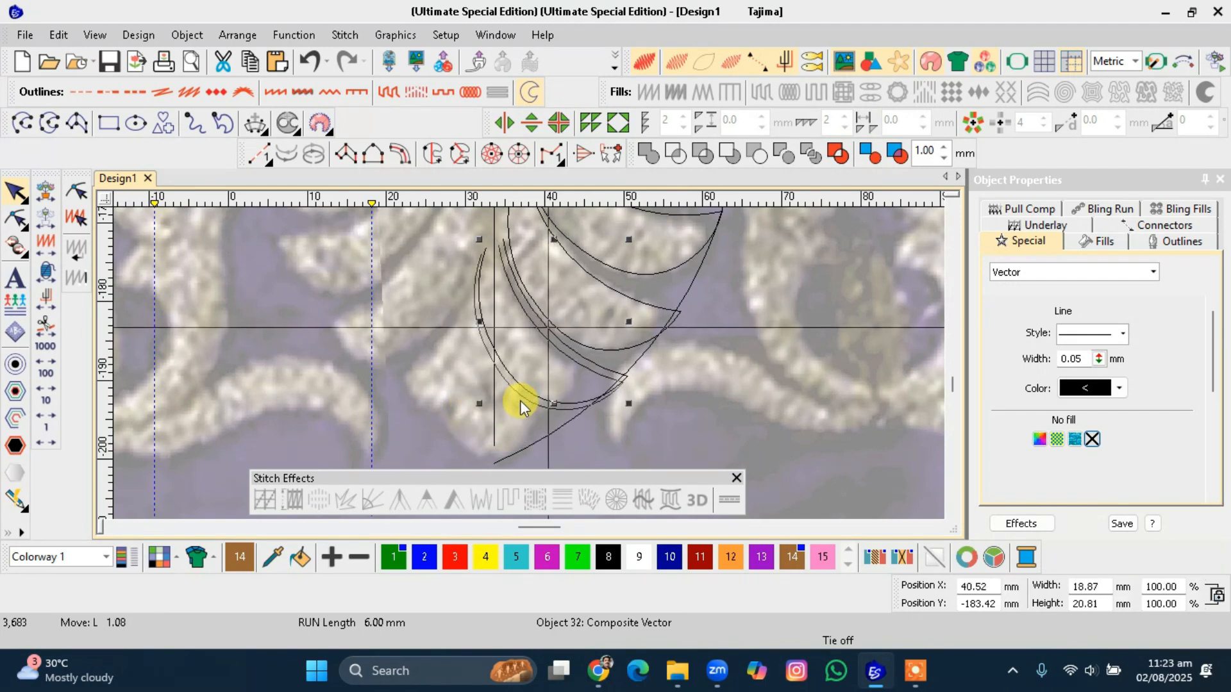
Add a curve reshape point on the copied outline's left side and adjust its curve.
key(h)
right_click(475, 310)
drag(485, 344, 481, 348)
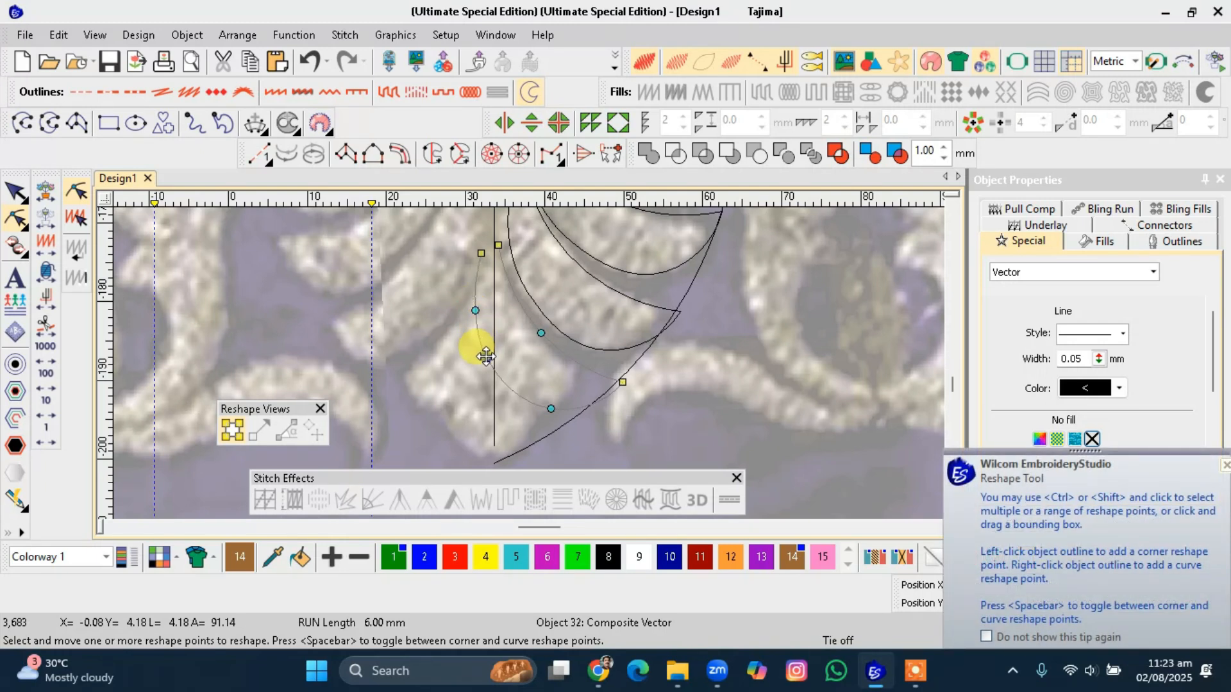
key(Escape)
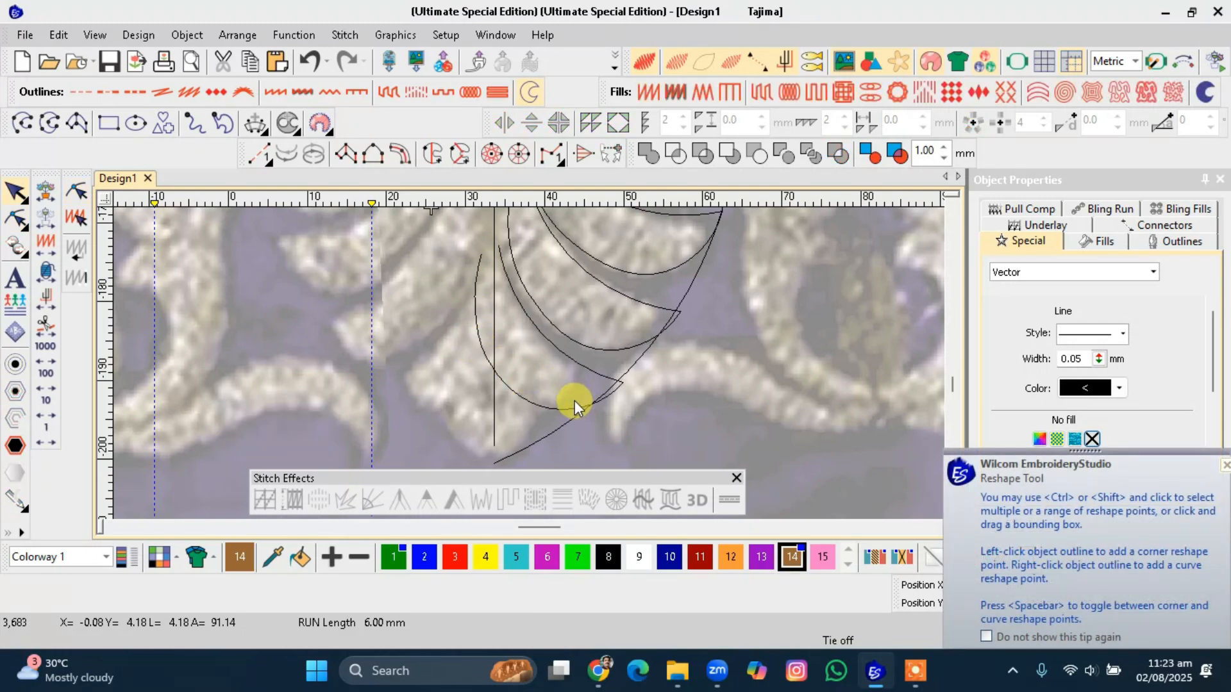
Reshape the long sweeping curve, moving its lower end up to meet the copied outline's tip.
drag(573, 412, 557, 394)
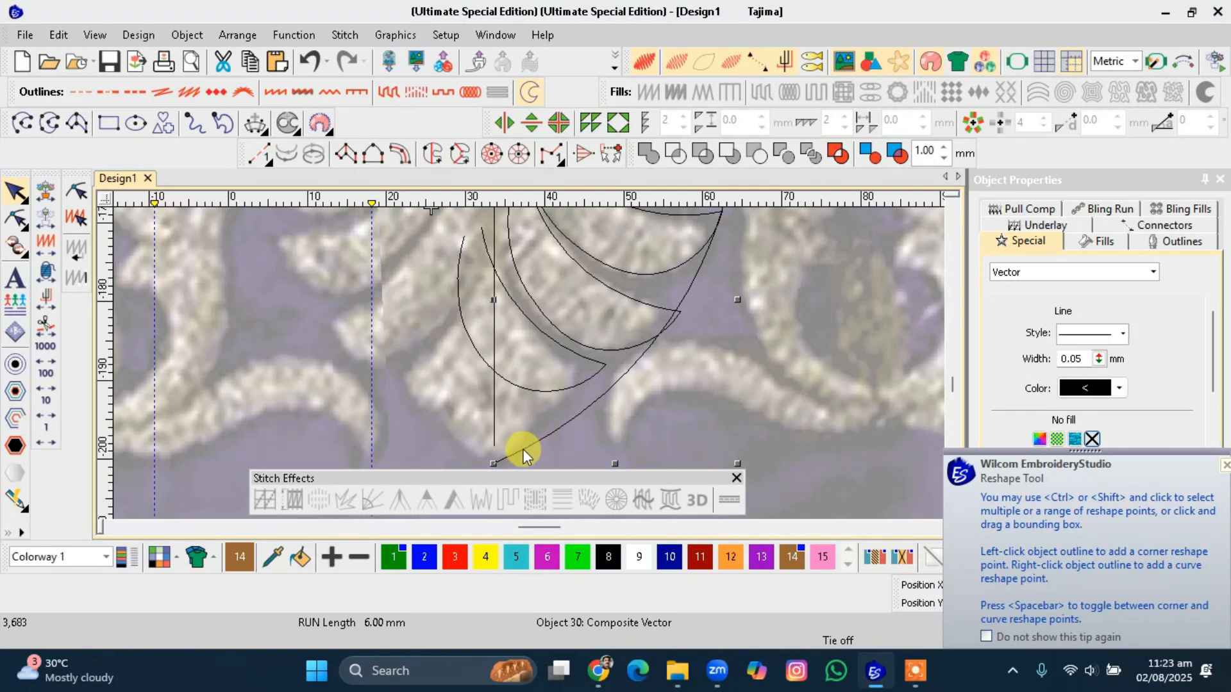
key(h)
drag(494, 464, 568, 395)
Nudge the middle petal outline slightly and reshape its upper curve point.
click(564, 388)
click(610, 350)
drag(611, 350, 602, 349)
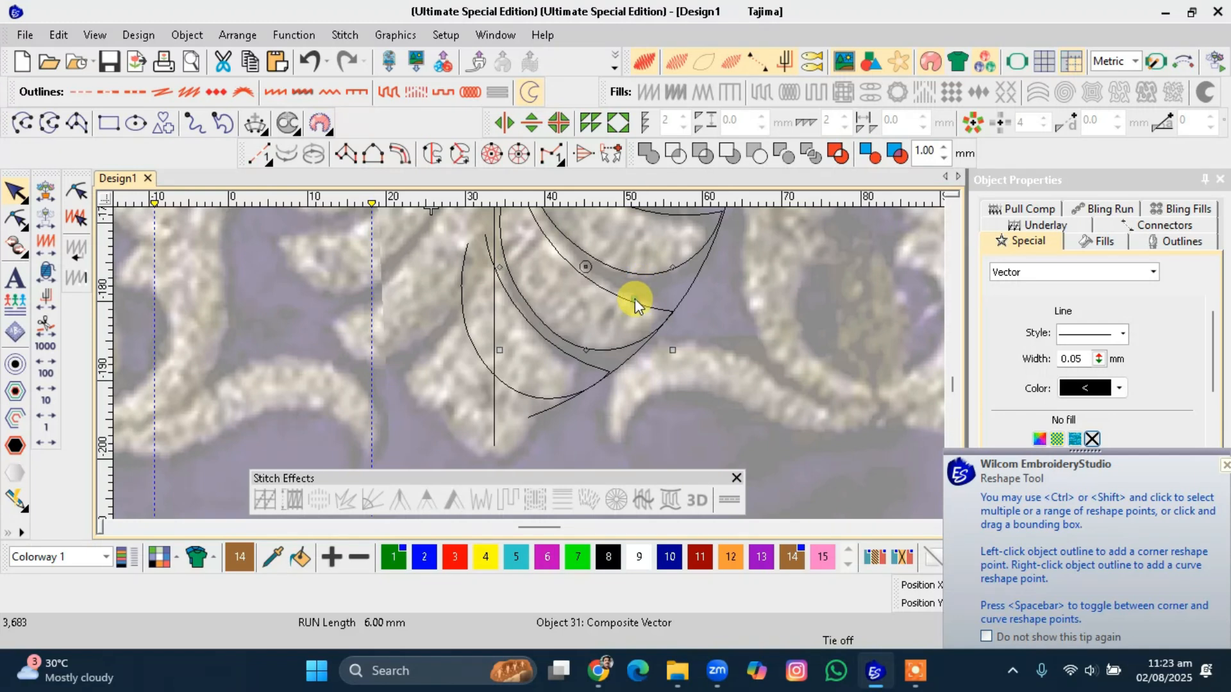
key(h)
drag(578, 271, 586, 266)
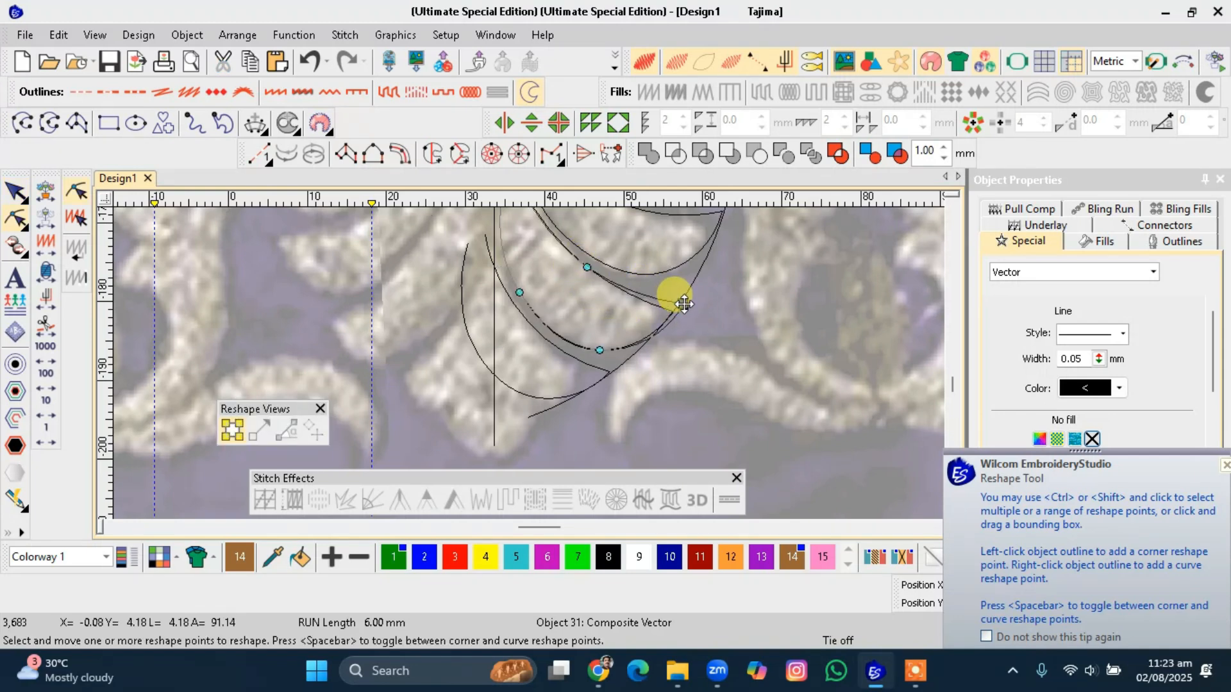
Adjust the copied outline's left curve points to follow the backdrop petal.
click(519, 320)
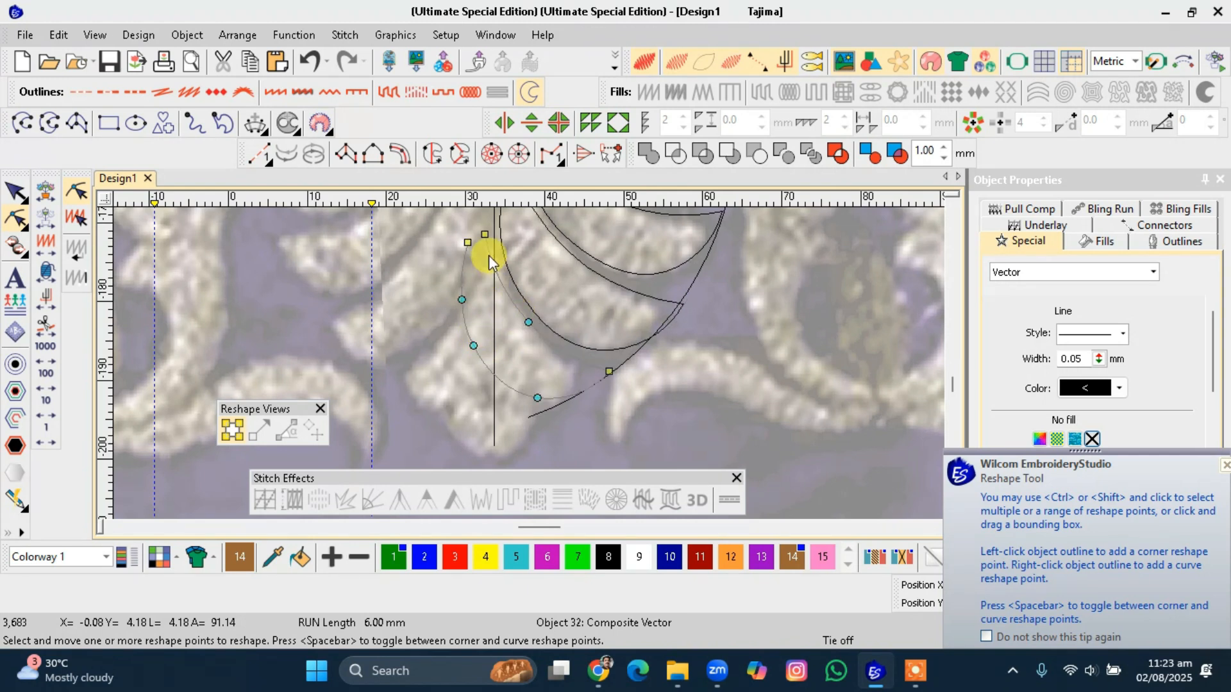
click(517, 292)
drag(517, 292, 511, 294)
scroll(526, 301, down, 2)
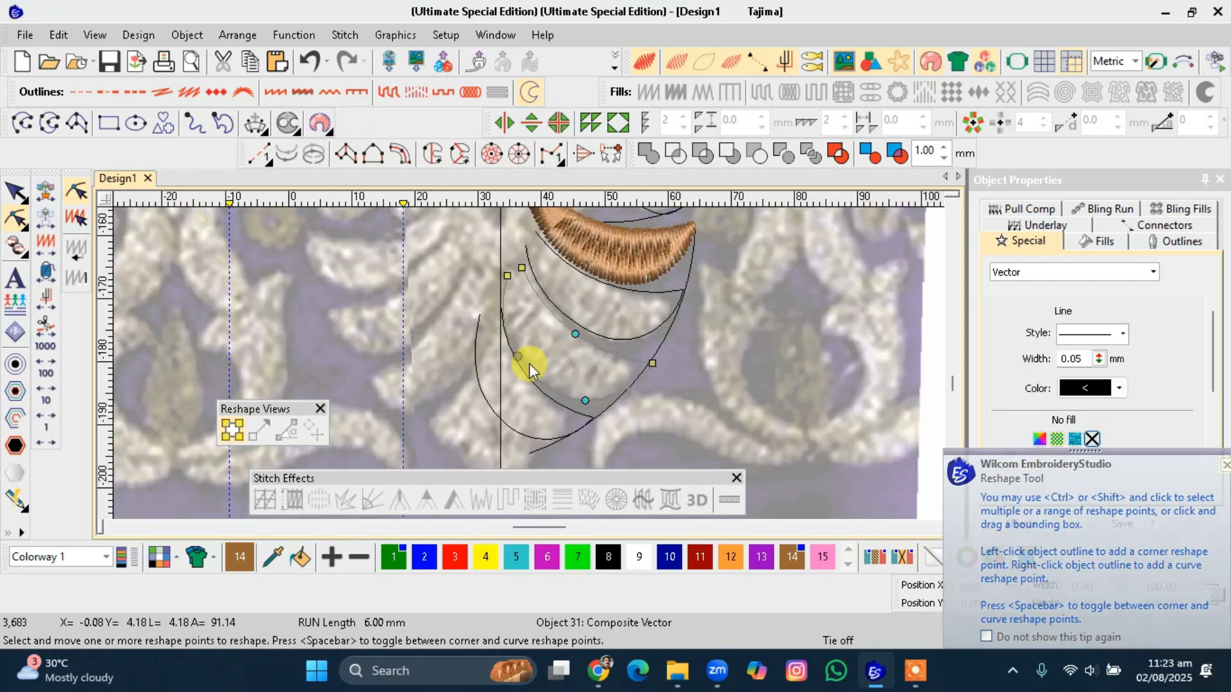
click(551, 321)
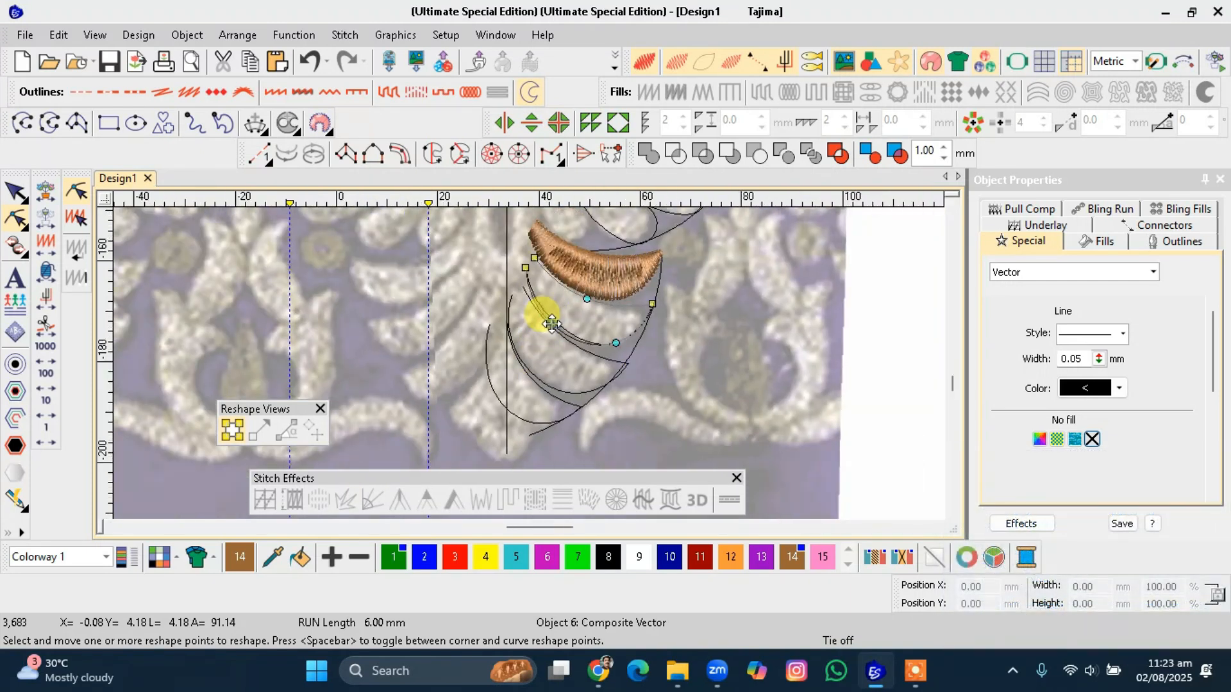
click(550, 326)
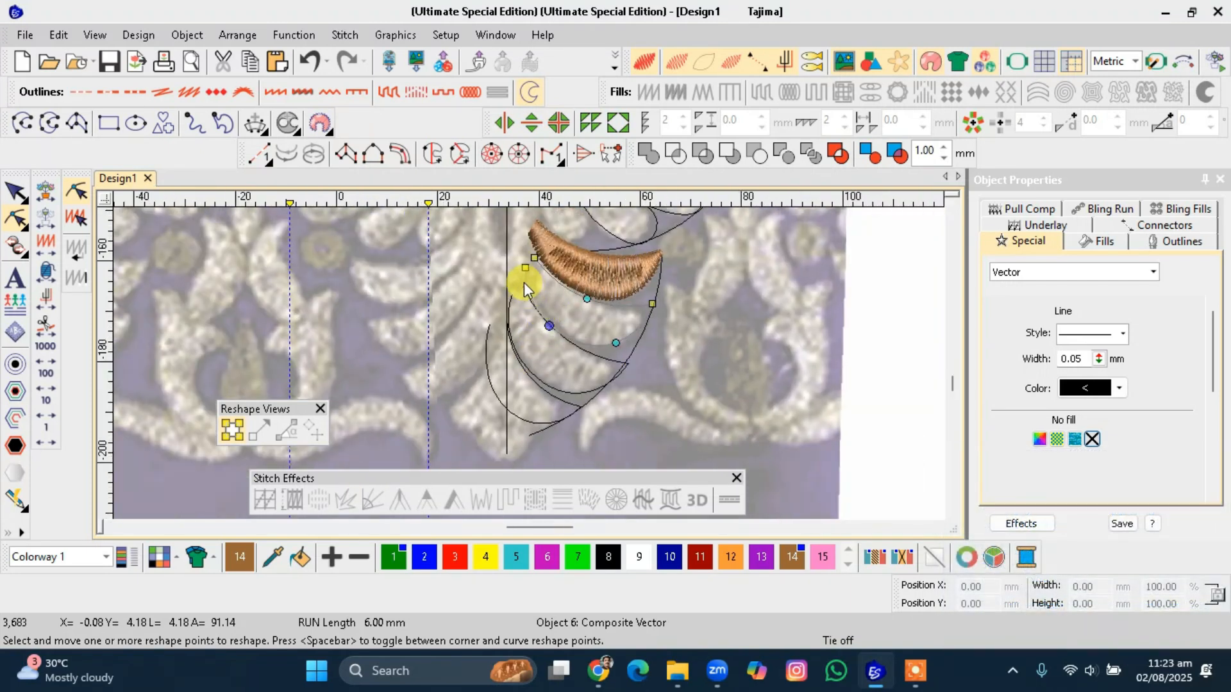
key(Escape)
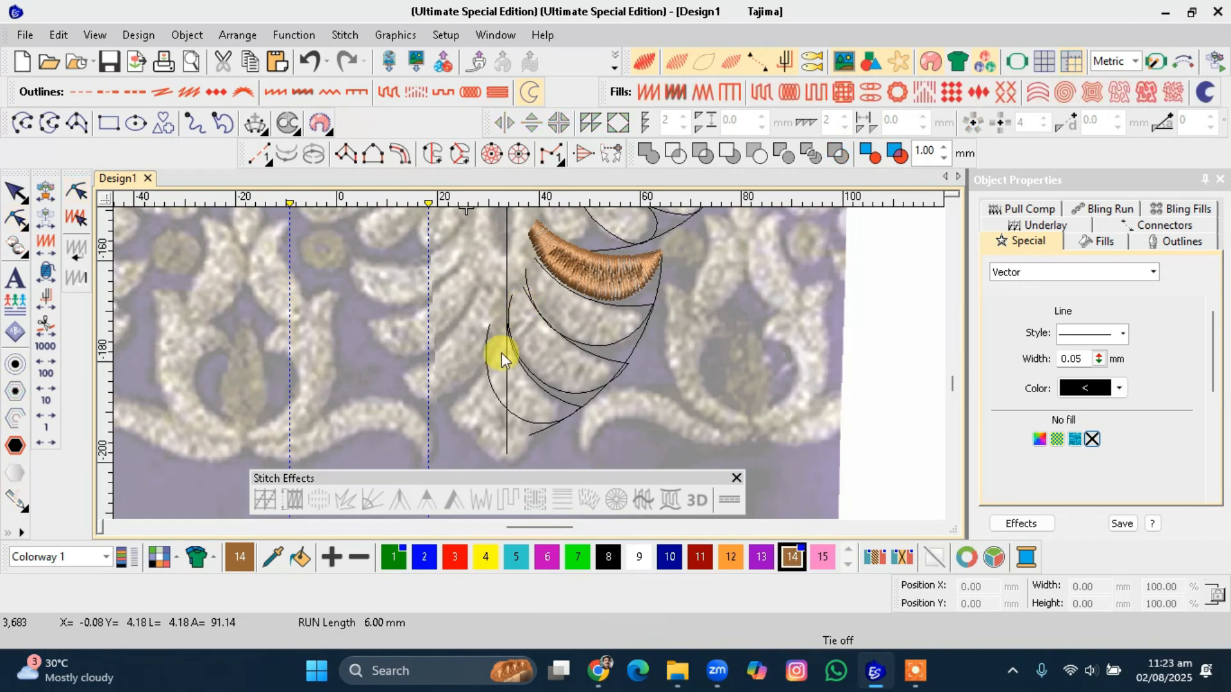
Select the outline left of the vertical line and delete three reshape points from its left curve.
click(532, 388)
drag(579, 424, 578, 423)
key(h)
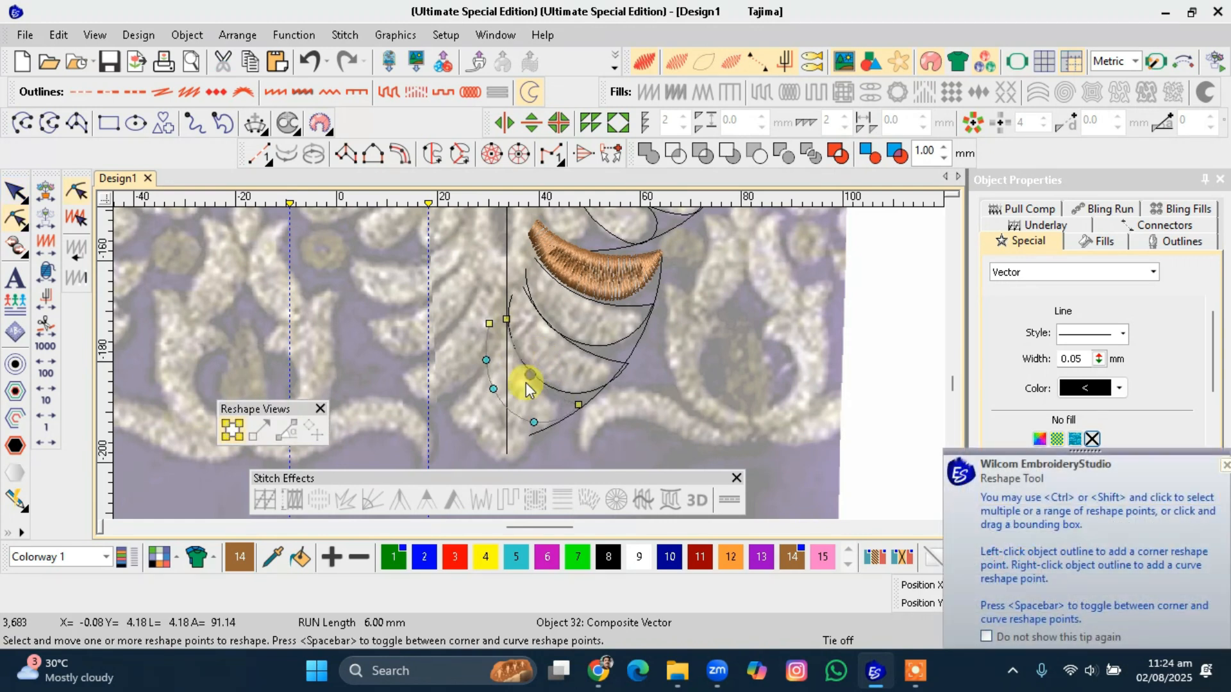
click(477, 324)
click(490, 349)
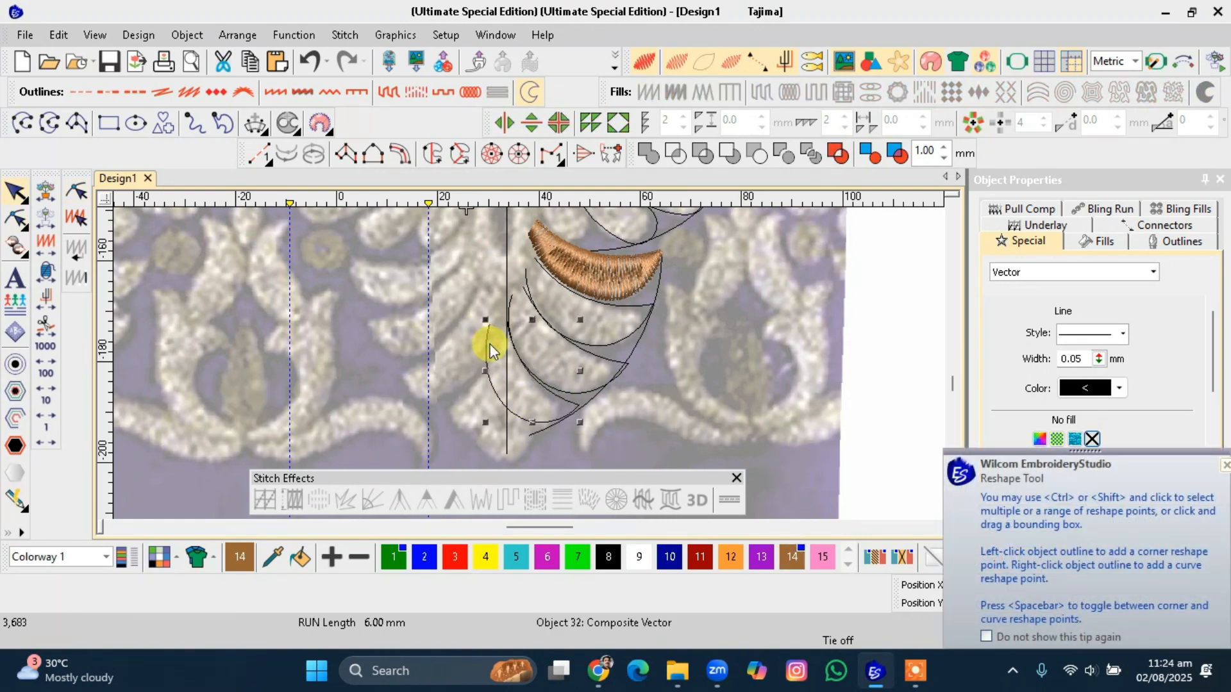
key(h)
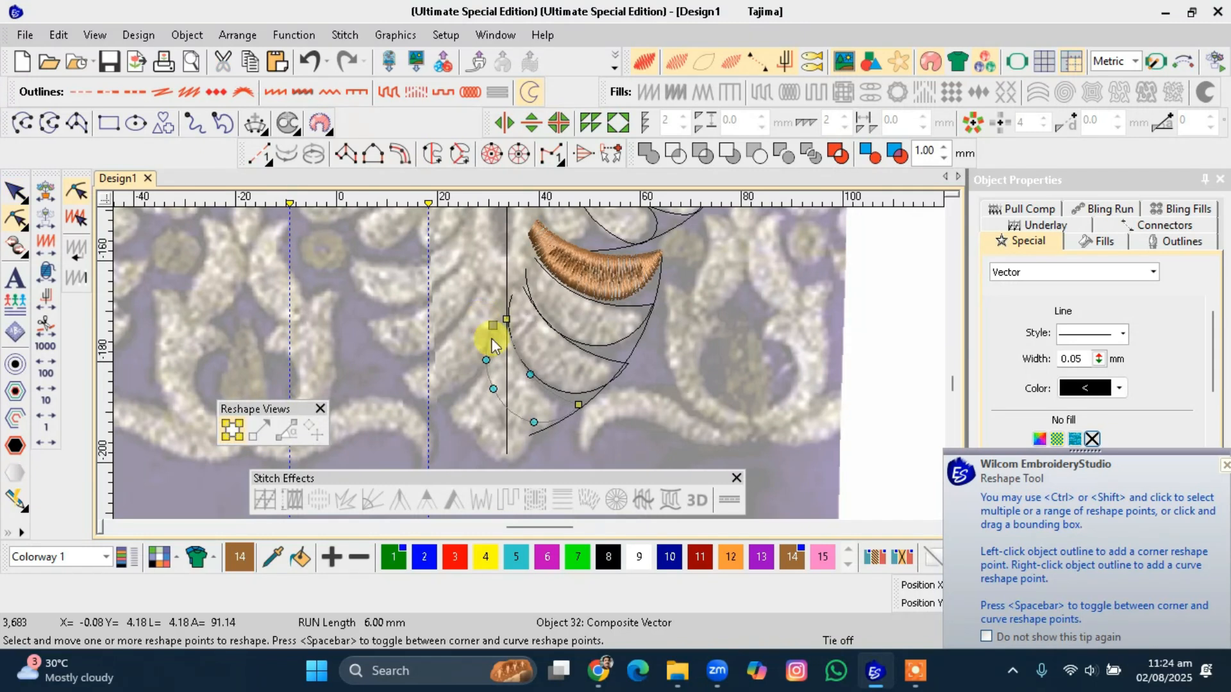
key(Delete)
click(486, 359)
key(Delete)
click(493, 389)
key(Delete)
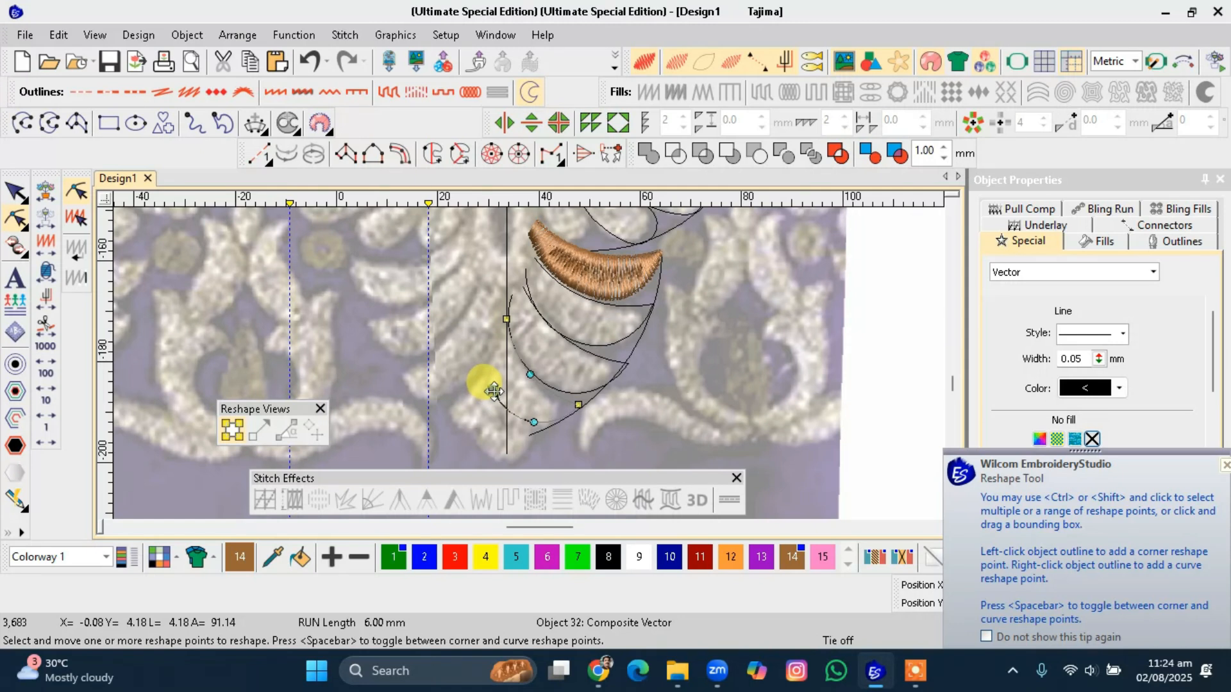
Nudge the outline's top reshape point slightly up and left, then leave reshape mode.
click(506, 318)
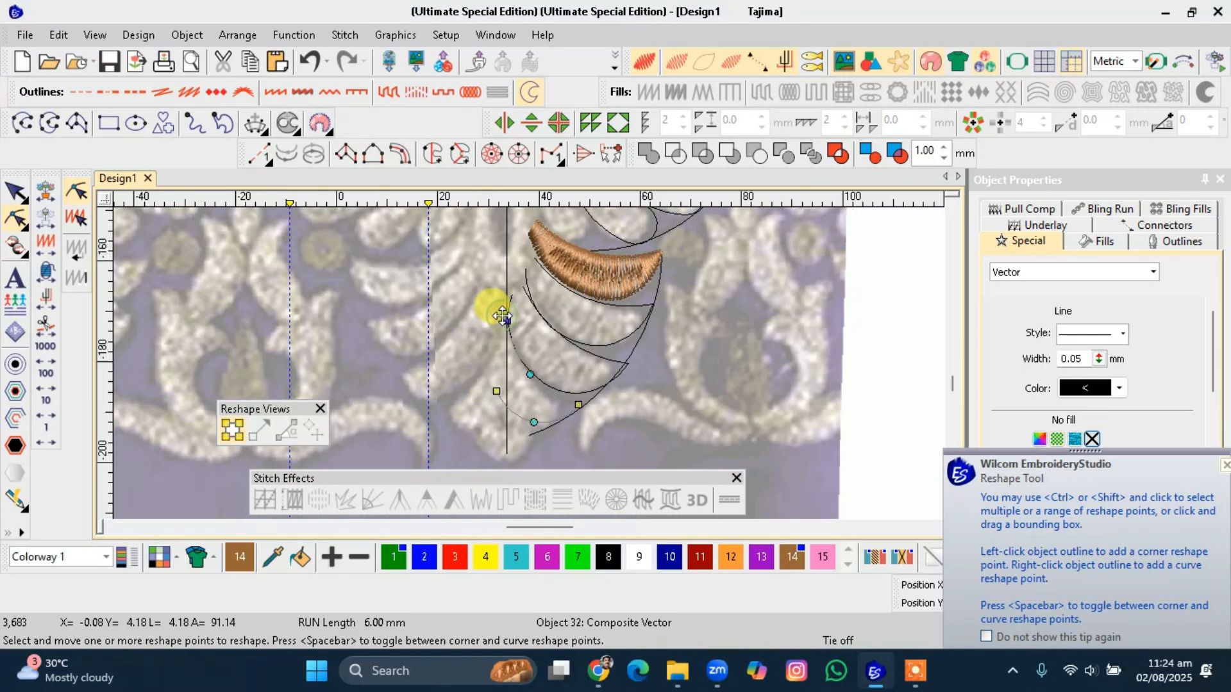
drag(506, 320, 501, 314)
key(Escape)
Digitize a short open curve extending down from the outlines' lower tip toward the border wave.
scroll(502, 382, down, 2)
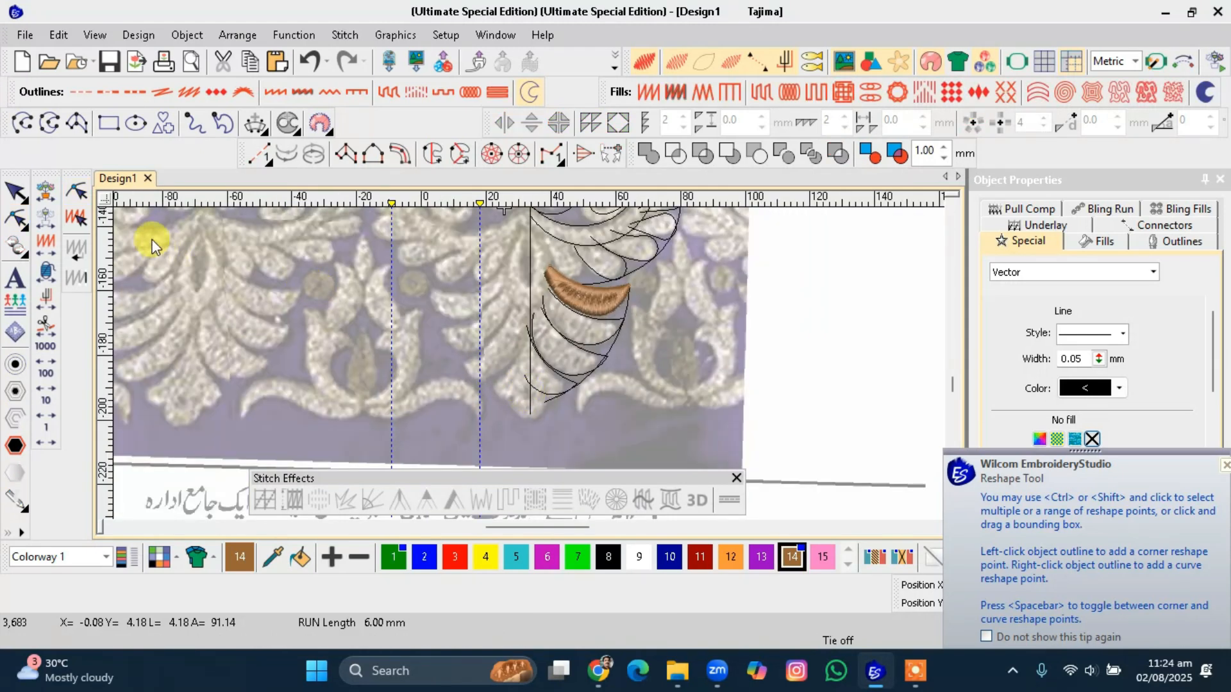
click(16, 121)
scroll(529, 363, up, 2)
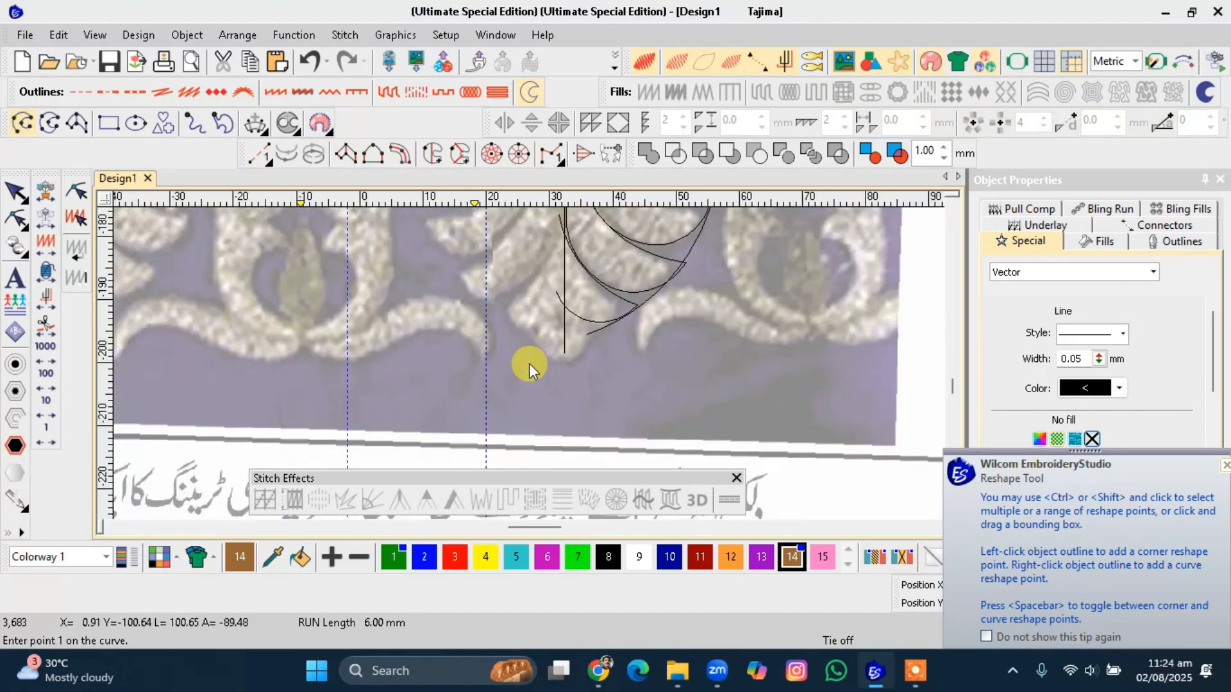
click(607, 314)
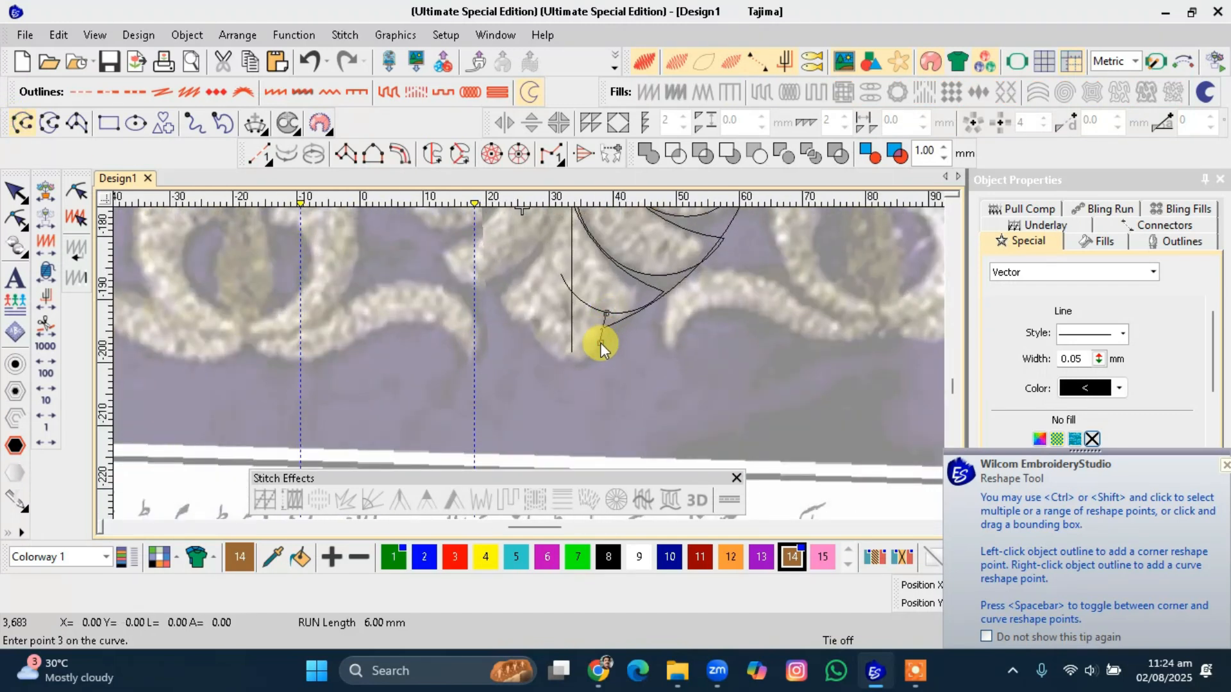
click(600, 342)
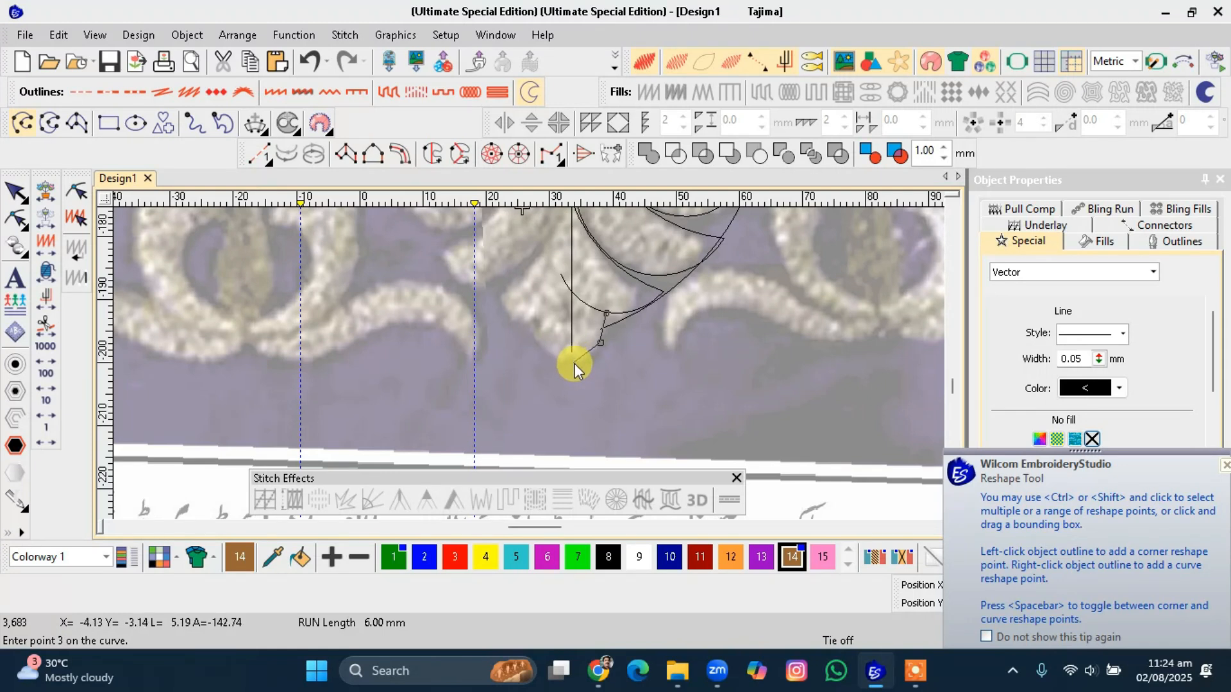
click(574, 370)
key(Return)
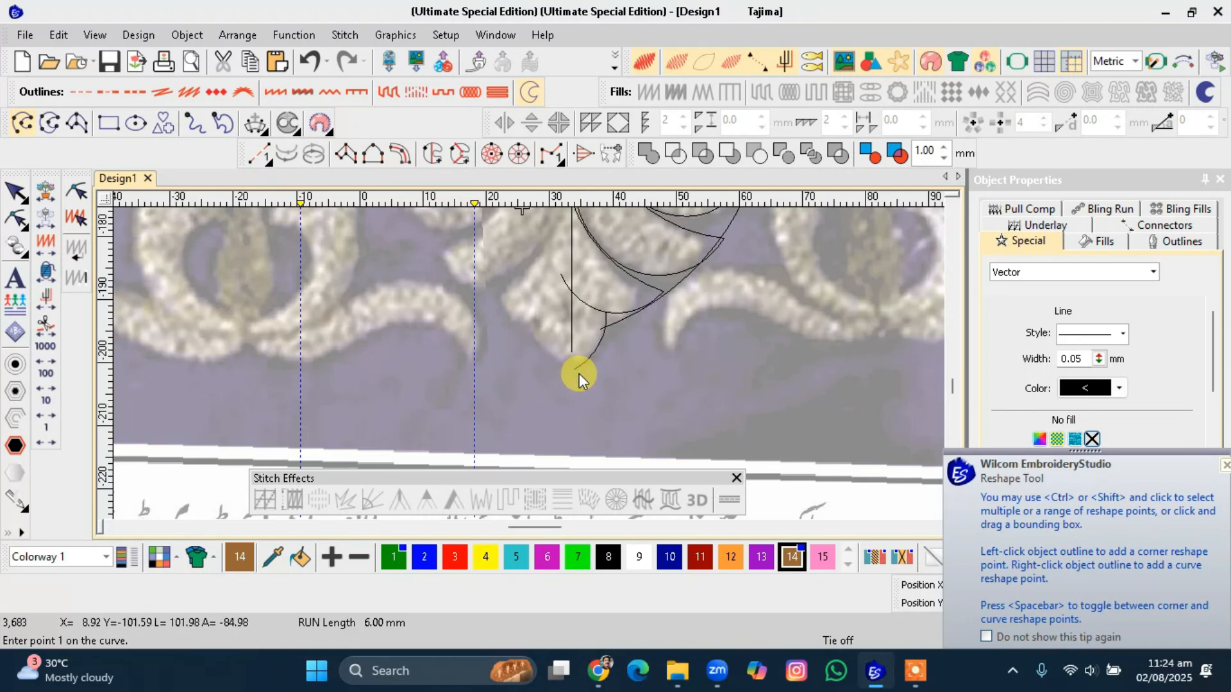
Digitize a short open curve along the left edge of the orange petal.
scroll(529, 364, up, 5)
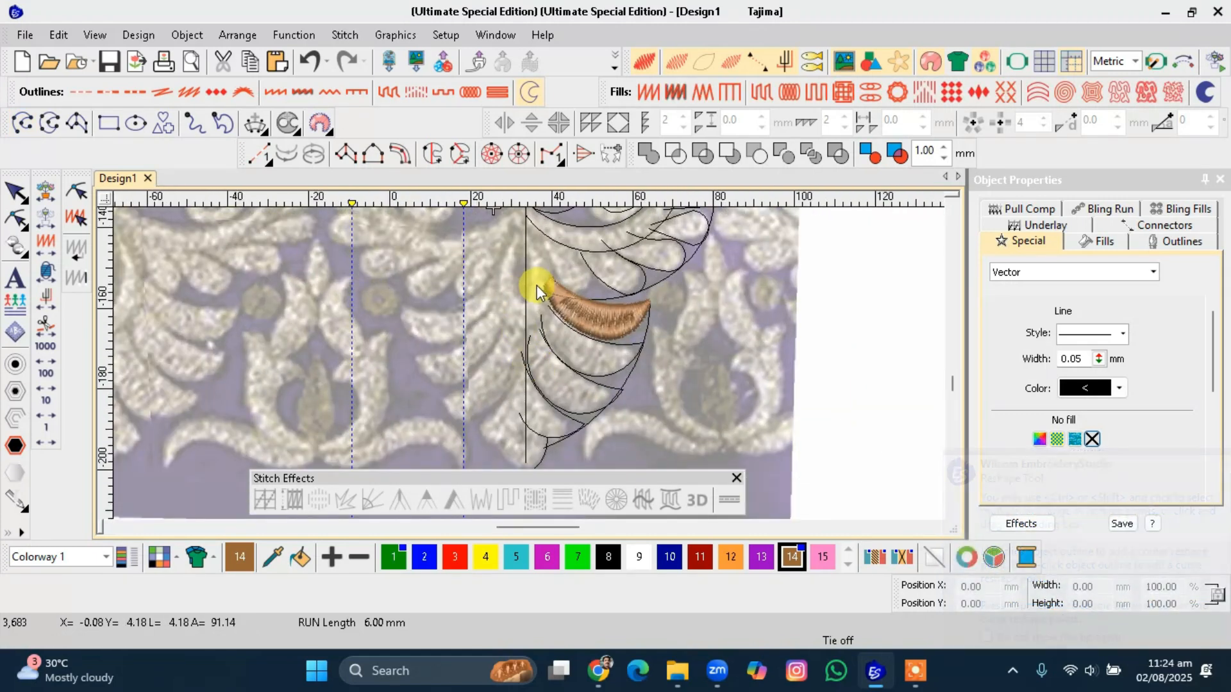
click(22, 121)
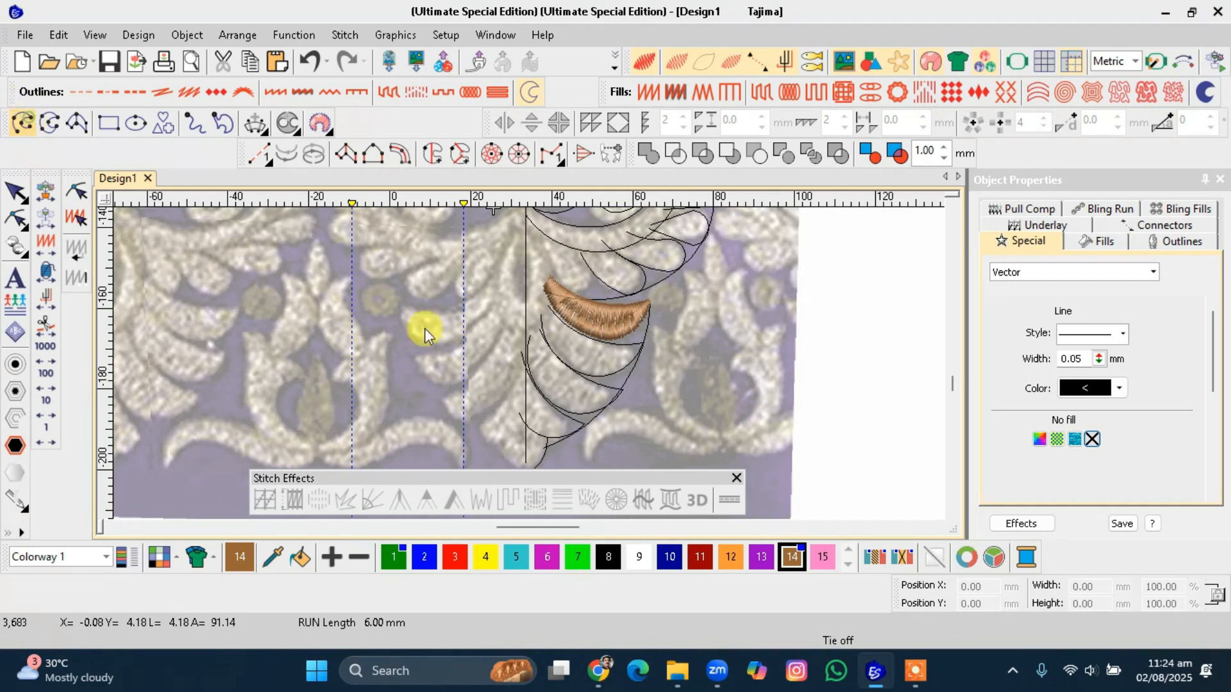
click(548, 263)
click(555, 297)
click(555, 314)
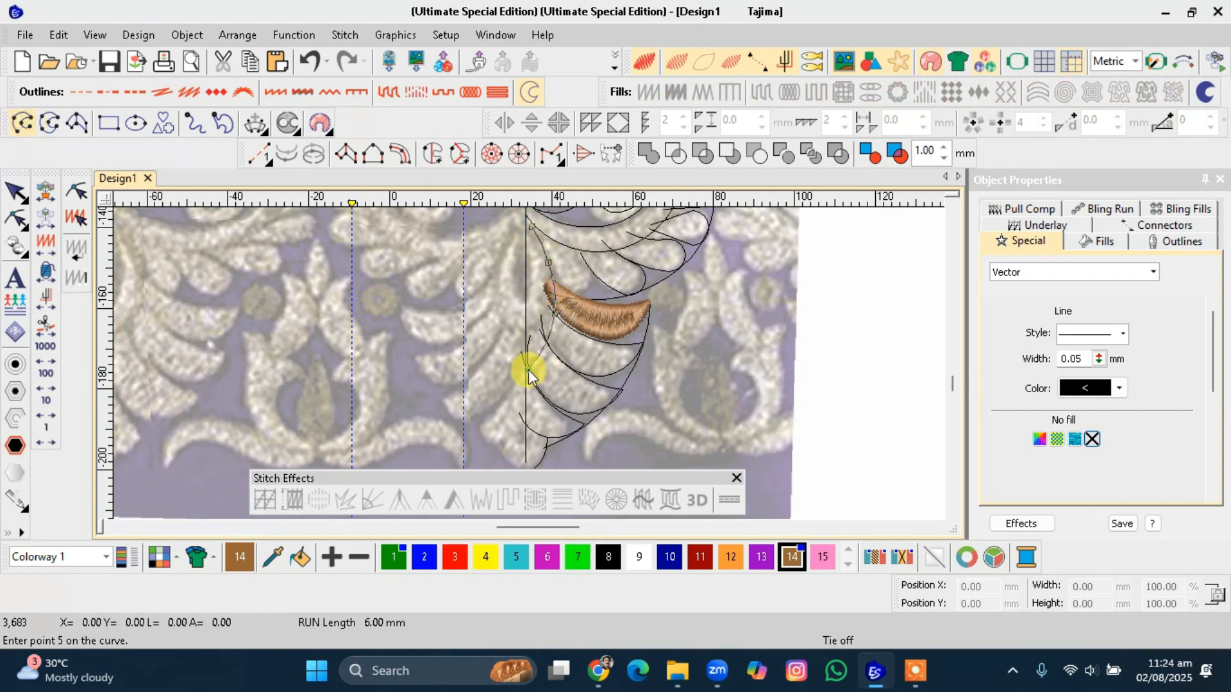
key(Return)
Digitize another open curve beside the vertical centre line above the petal.
click(523, 250)
click(531, 264)
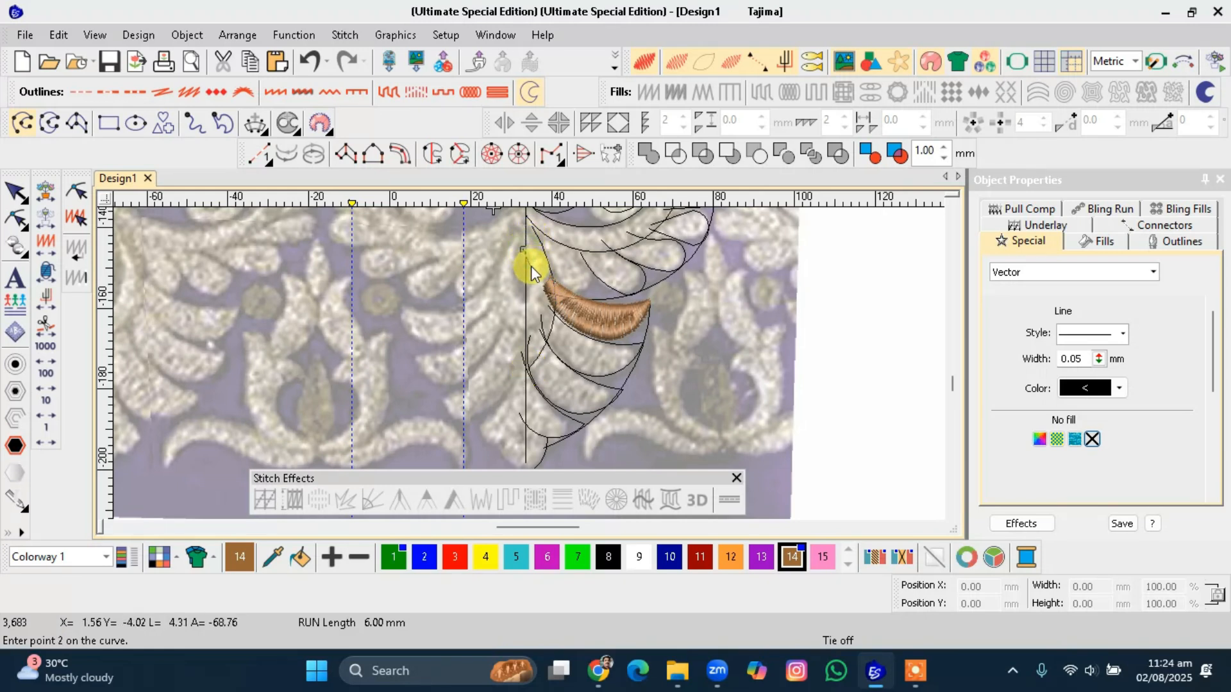
click(527, 311)
key(Return)
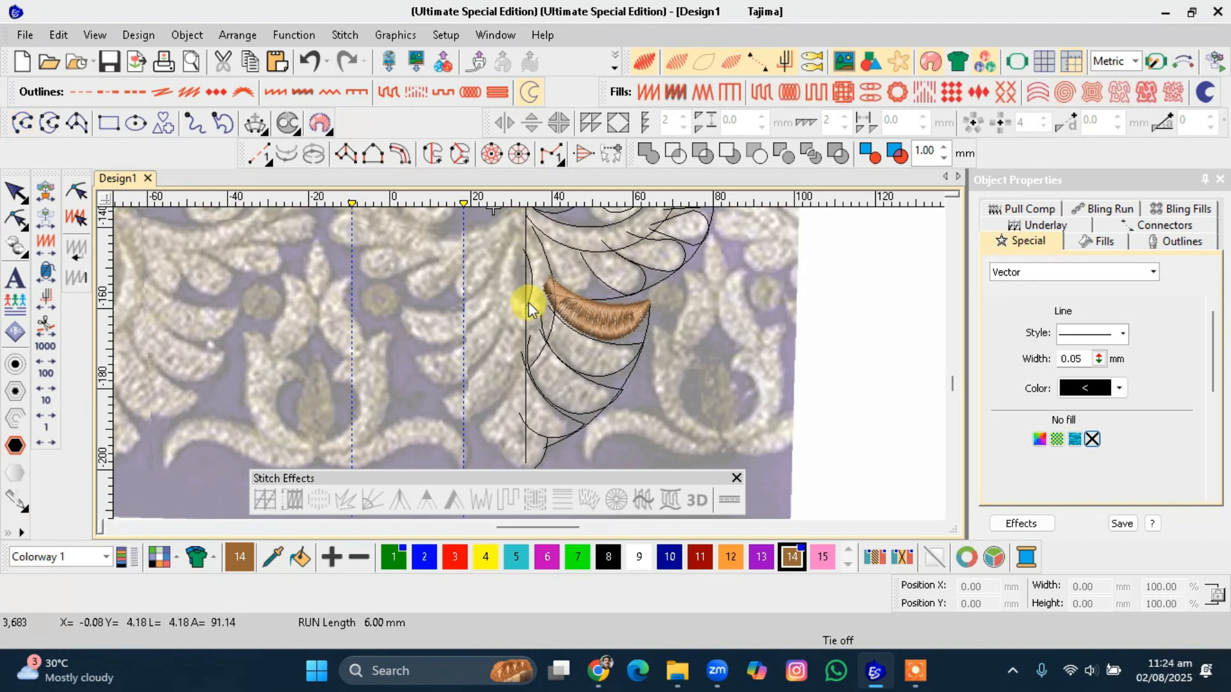
Reshape the new curve, moving its upper point slightly down to follow the backdrop petal edge.
key(h)
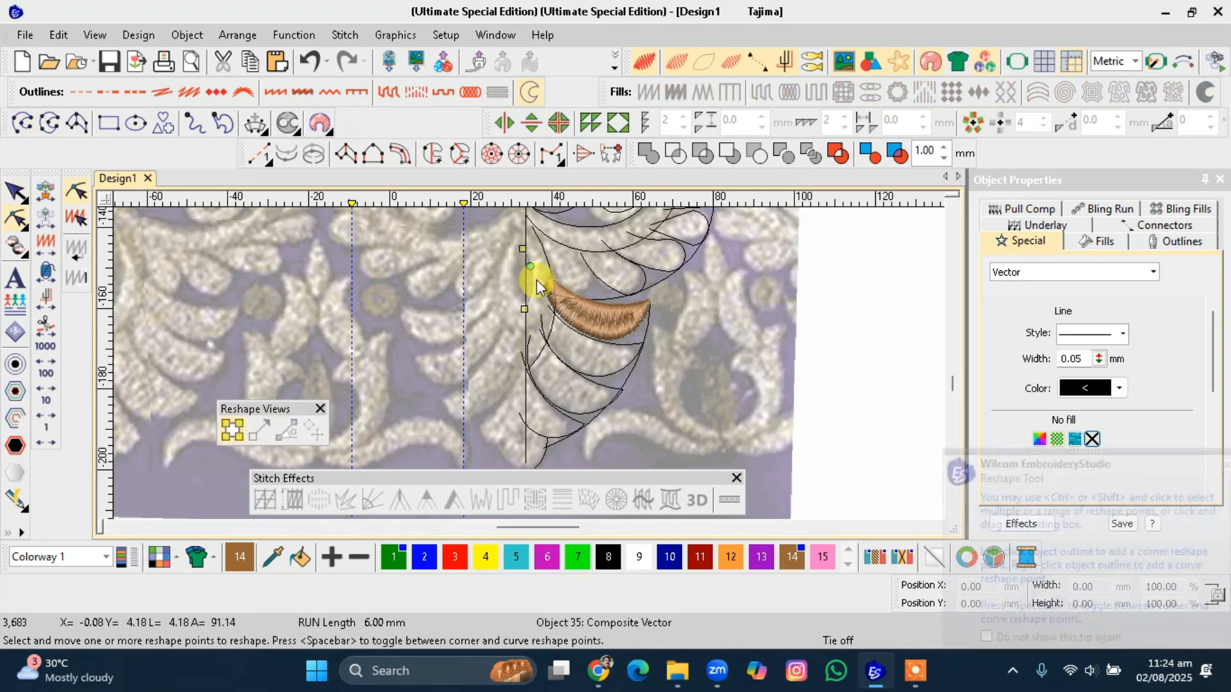
click(548, 273)
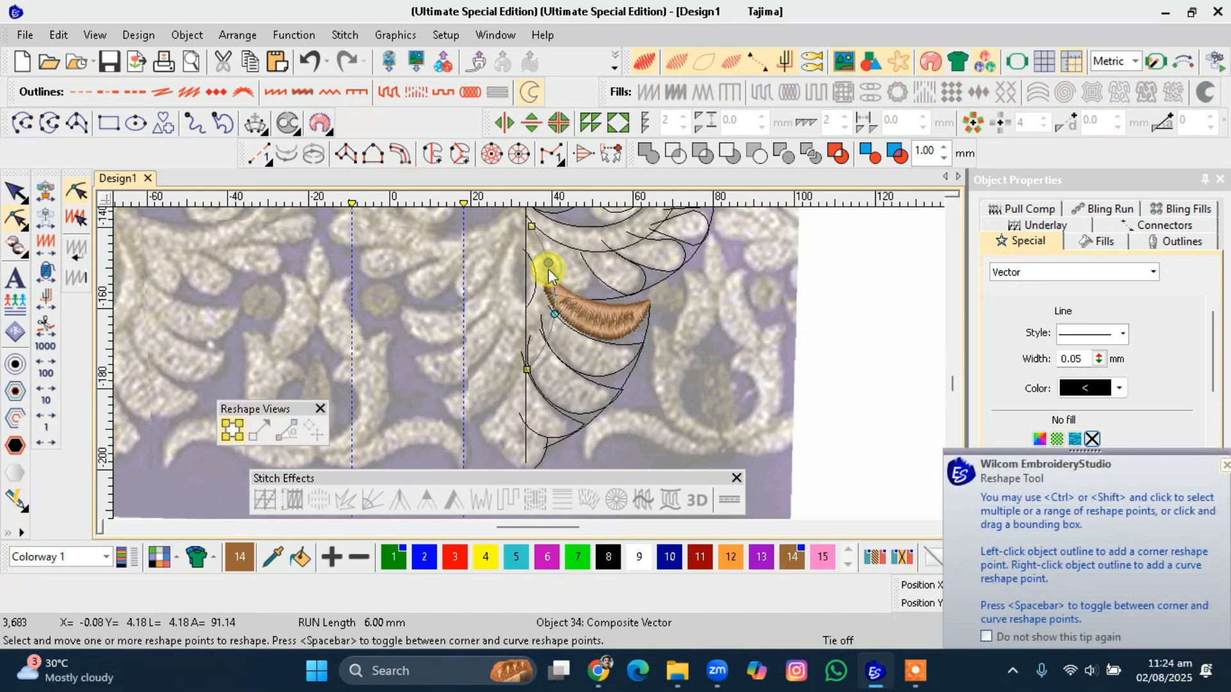
drag(548, 263, 554, 272)
click(555, 312)
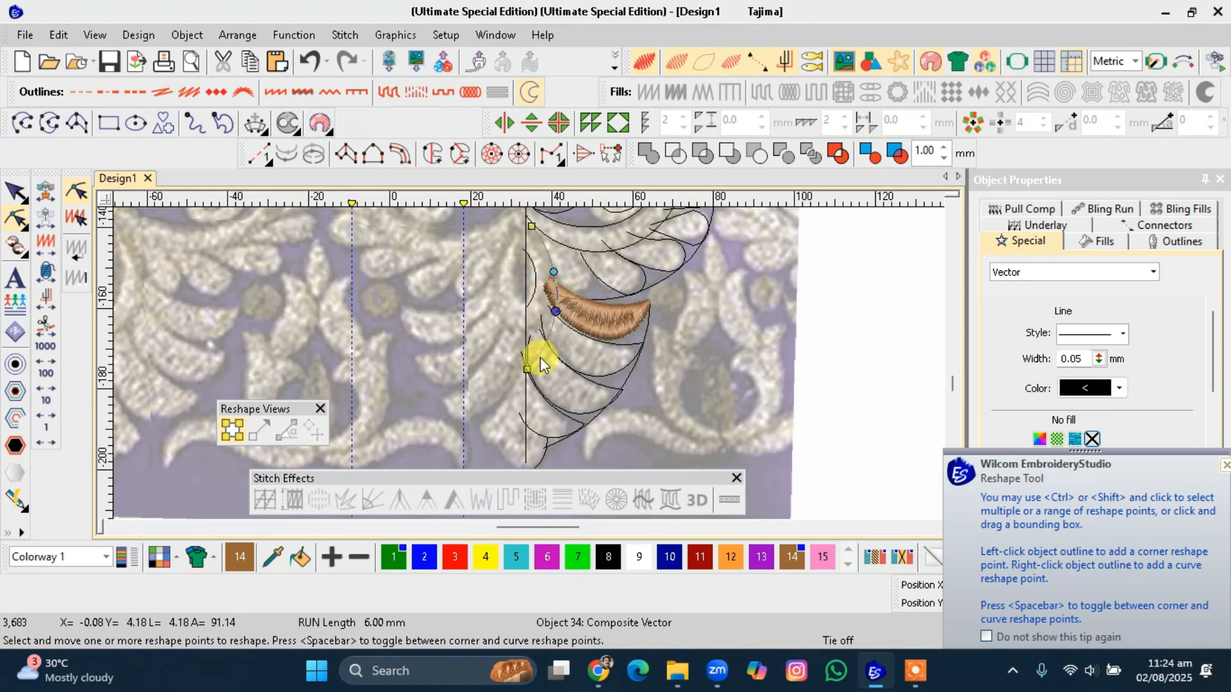
key(Escape)
Convert the outline beneath the orange petal into a complex-turning fill with entry, exit and stitch-angle points.
scroll(530, 364, down, 2)
scroll(528, 364, up, 2)
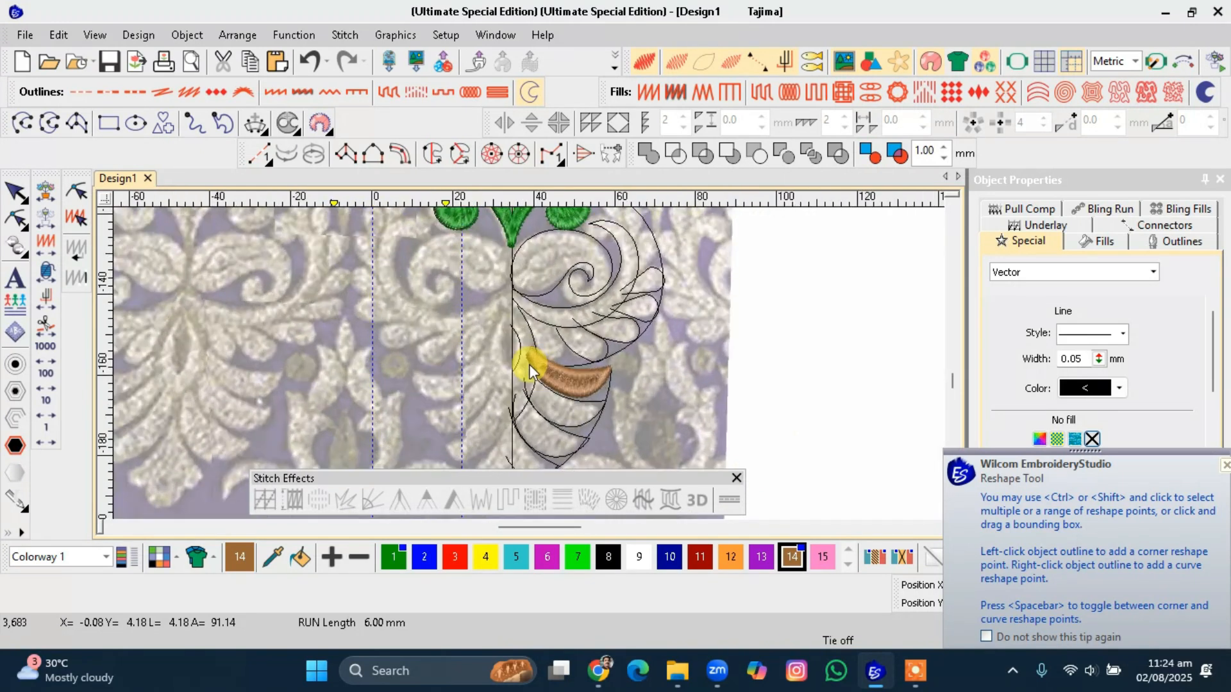
click(602, 418)
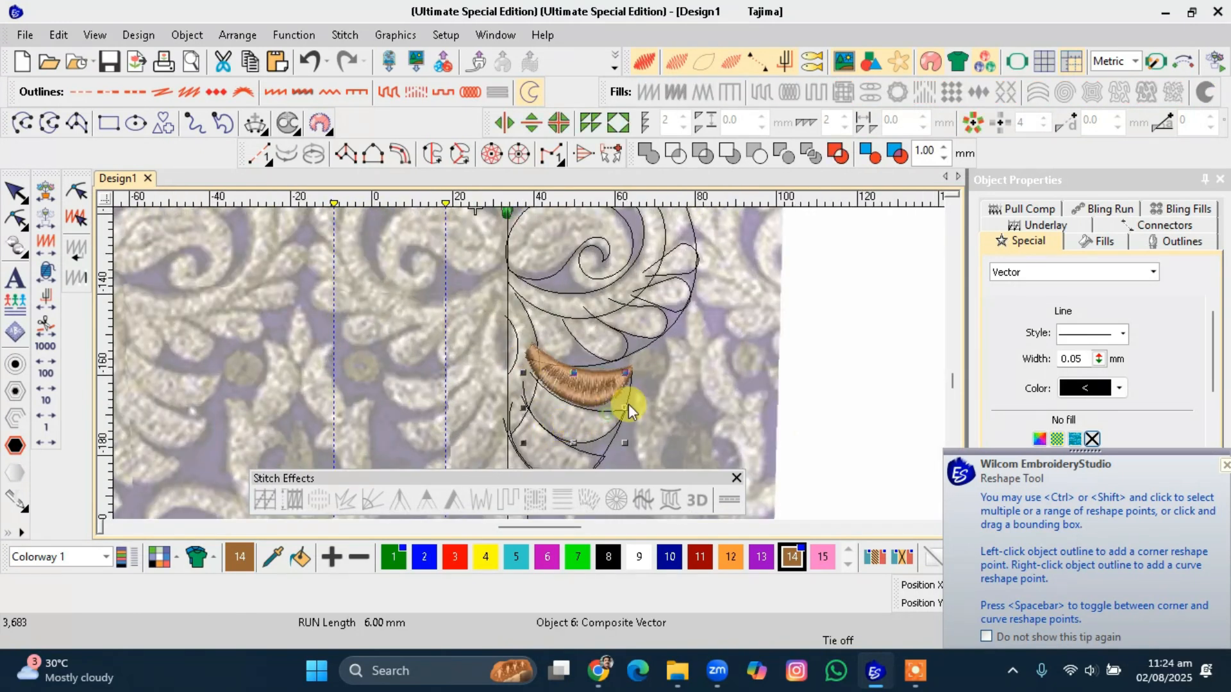
click(461, 155)
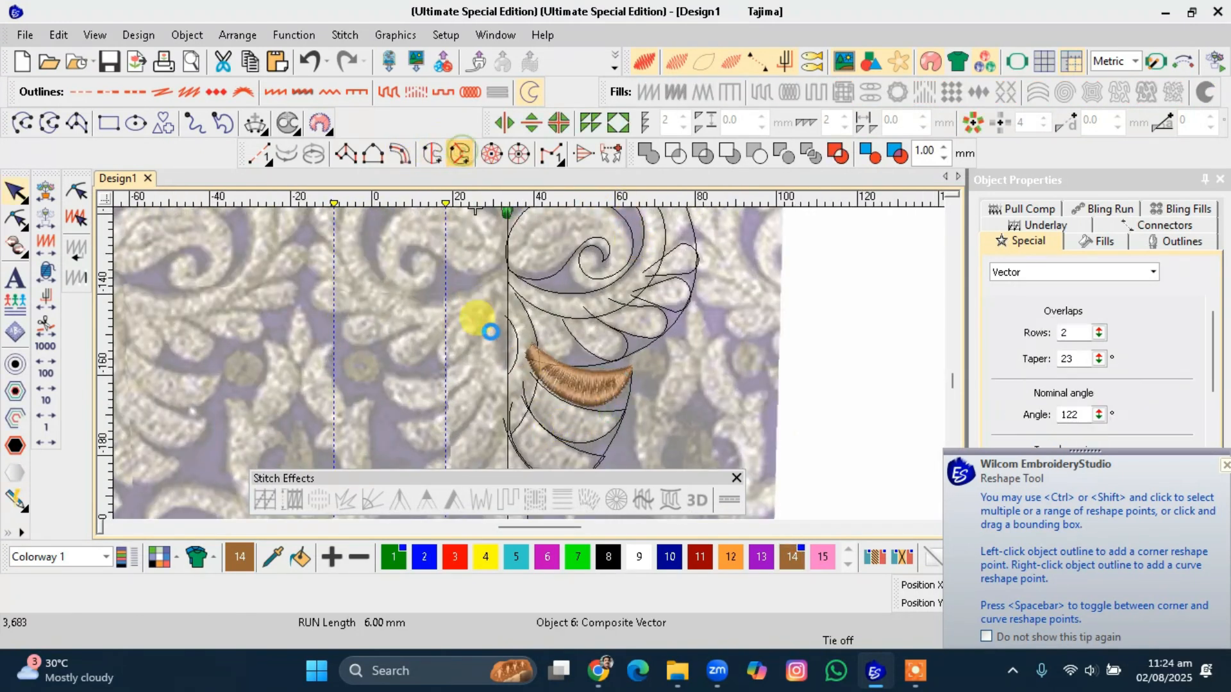
click(518, 396)
click(544, 373)
click(588, 451)
click(572, 331)
key(Return)
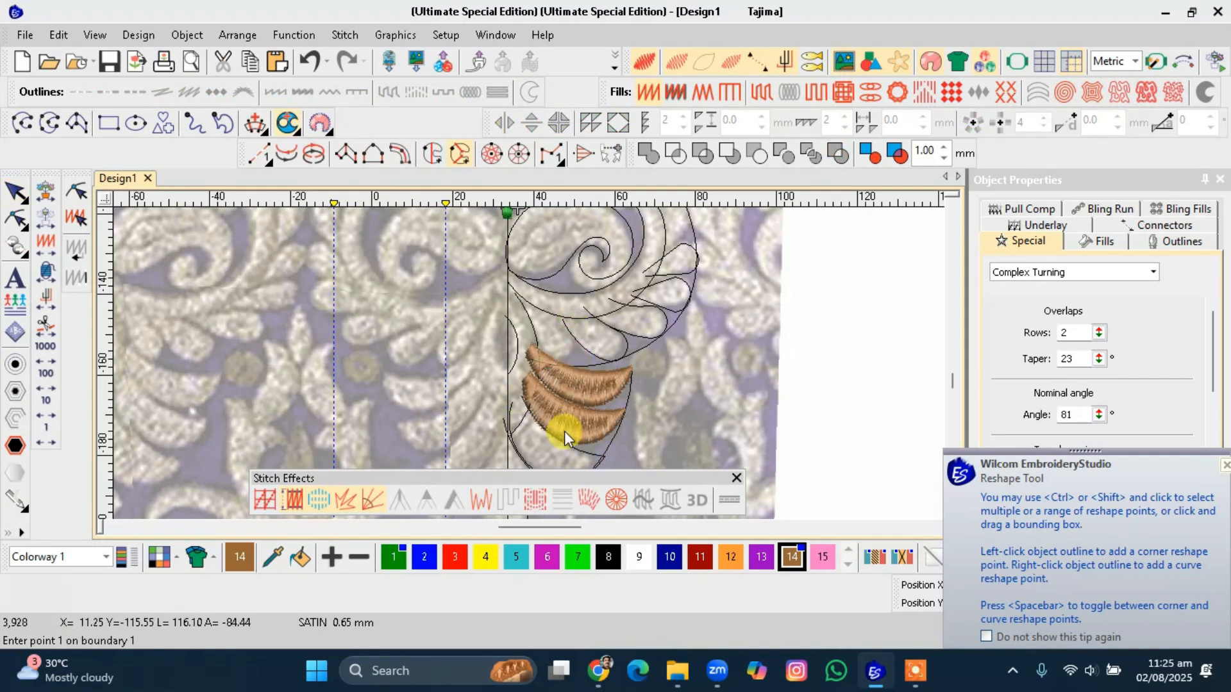
scroll(564, 432, down, 1)
key(Escape)
Convert the next lower petal outline into a complex-turning fill, setting its entry, exit and angle points.
click(541, 384)
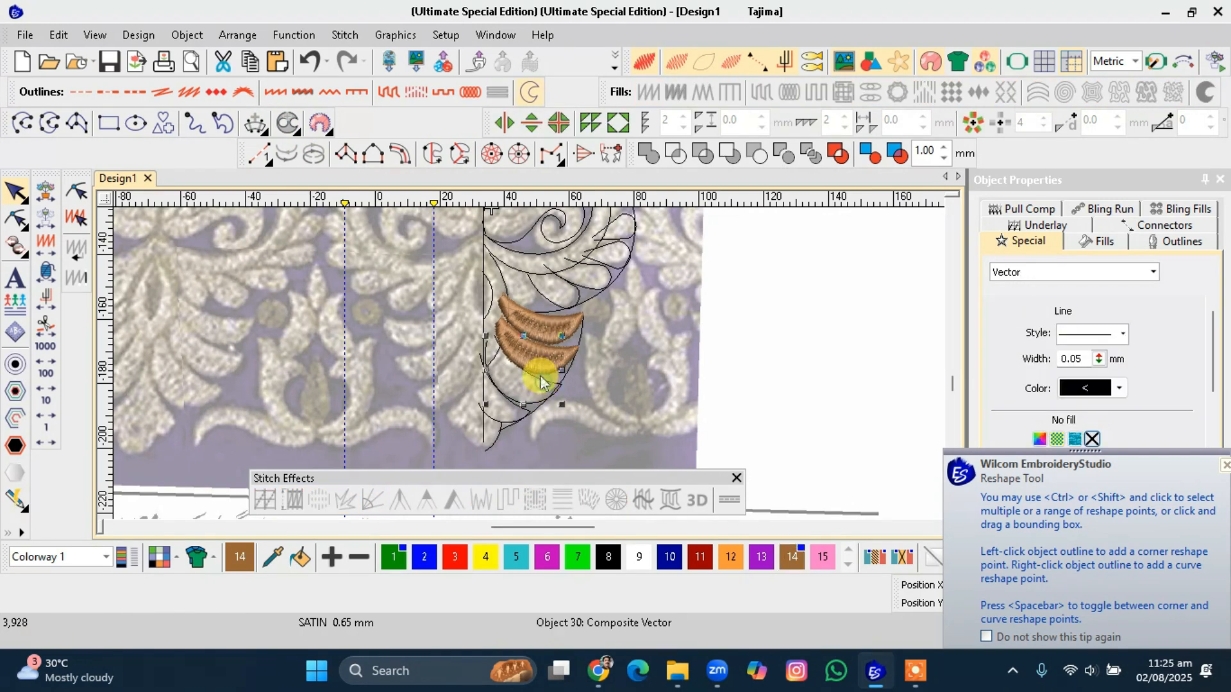
click(460, 154)
click(491, 357)
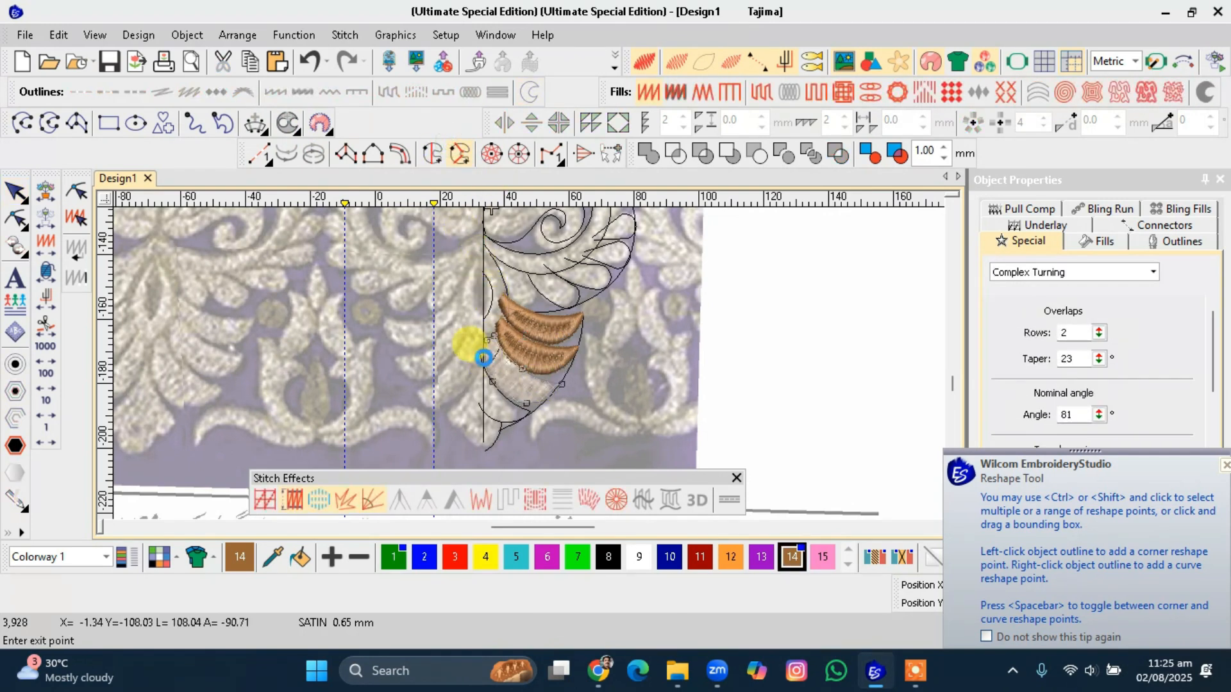
click(482, 355)
click(493, 341)
click(435, 361)
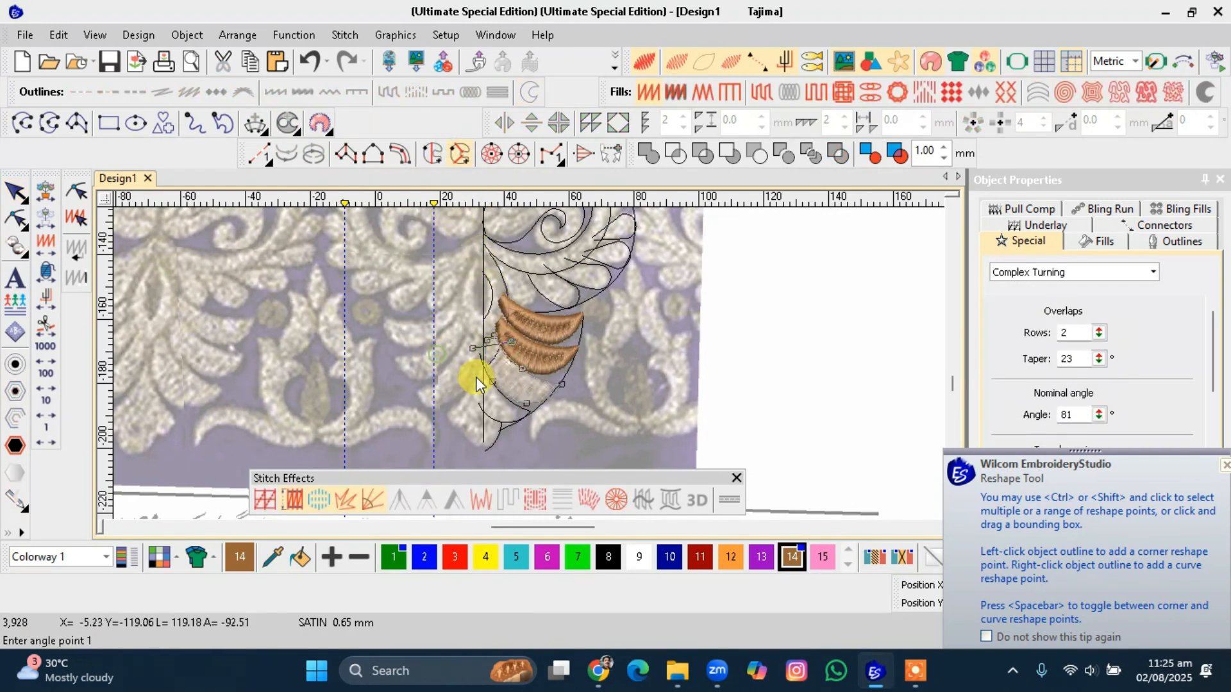
key(Return)
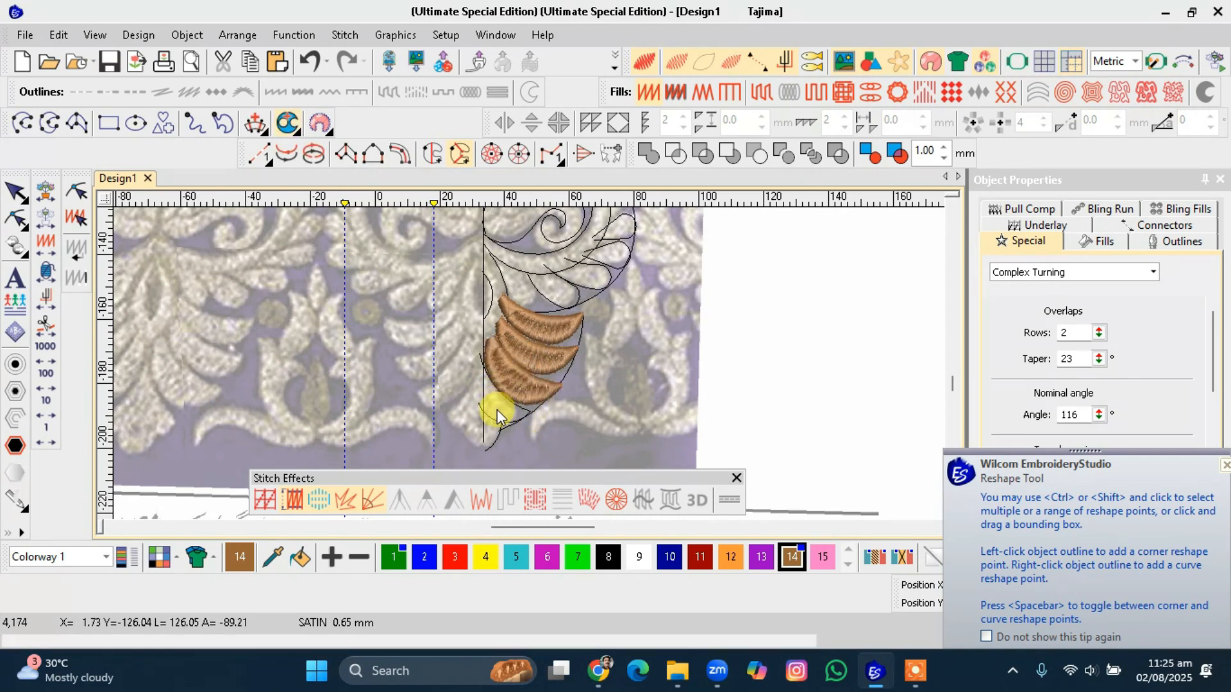
key(Escape)
Convert the lowest petal outline into a complex-turning fill with its own entry, exit and angle points.
click(495, 421)
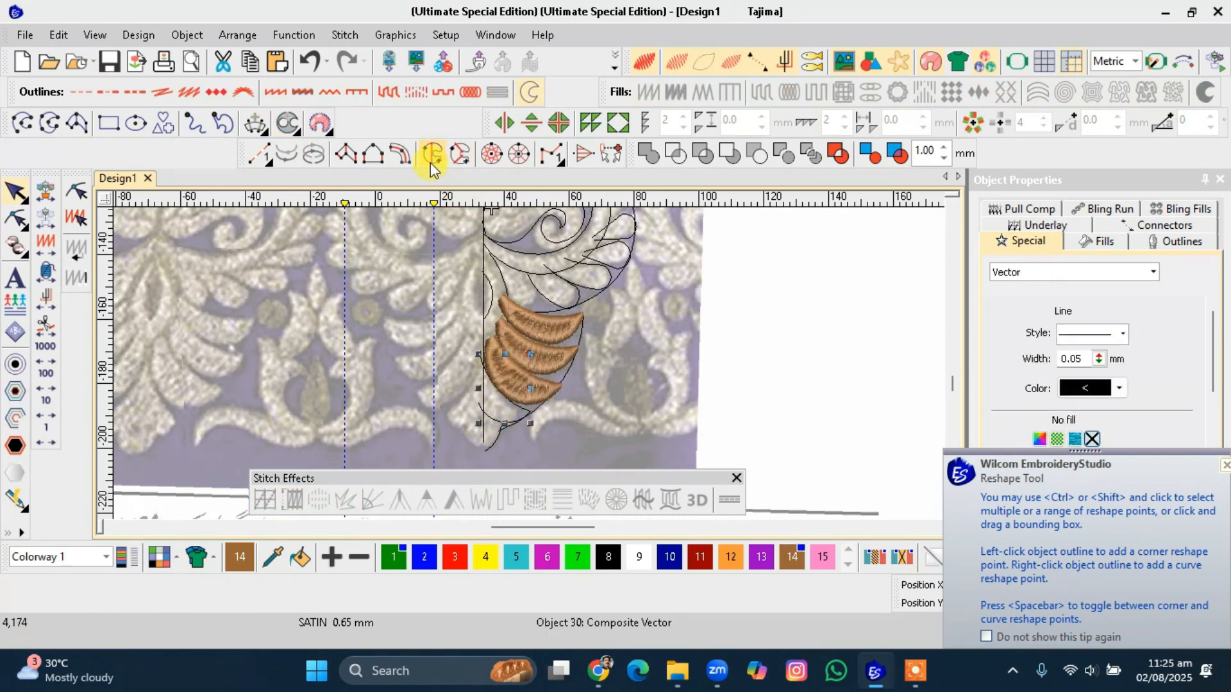
click(460, 154)
click(479, 374)
key(Return)
click(505, 385)
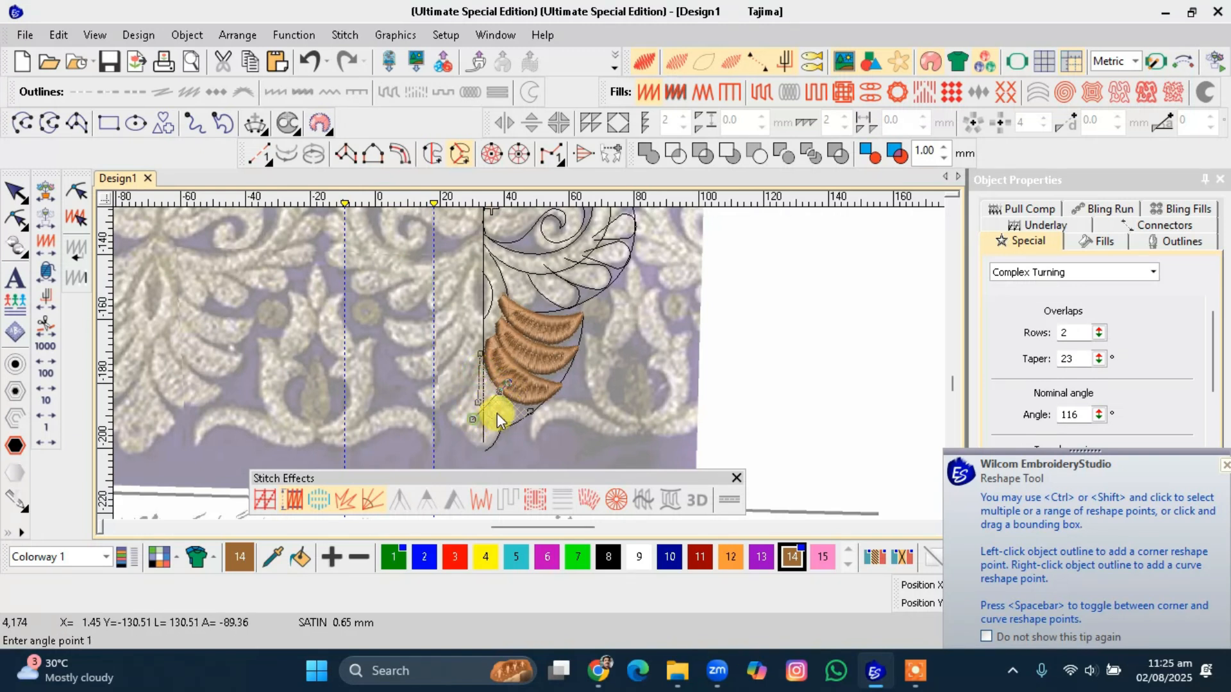
click(525, 420)
key(Return)
key(Escape)
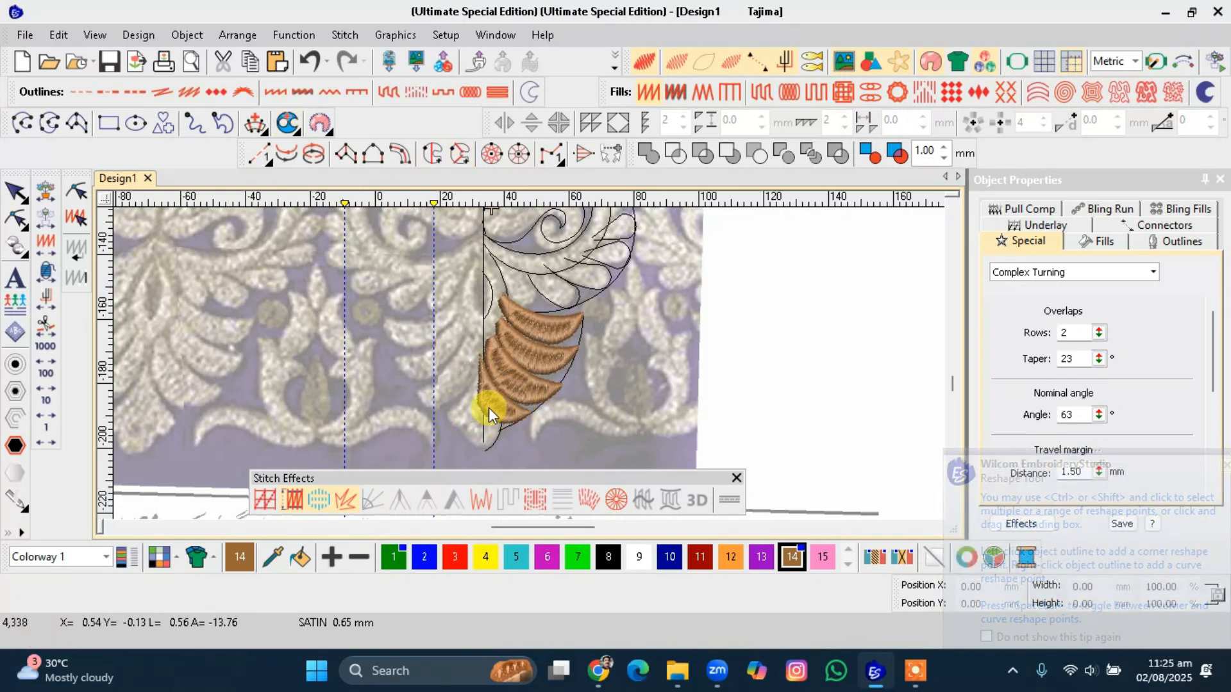
Digitize a Column B satin petal along the right side of the centre line, following the backdrop petal shape.
scroll(491, 382, down, 1)
scroll(528, 362, up, 2)
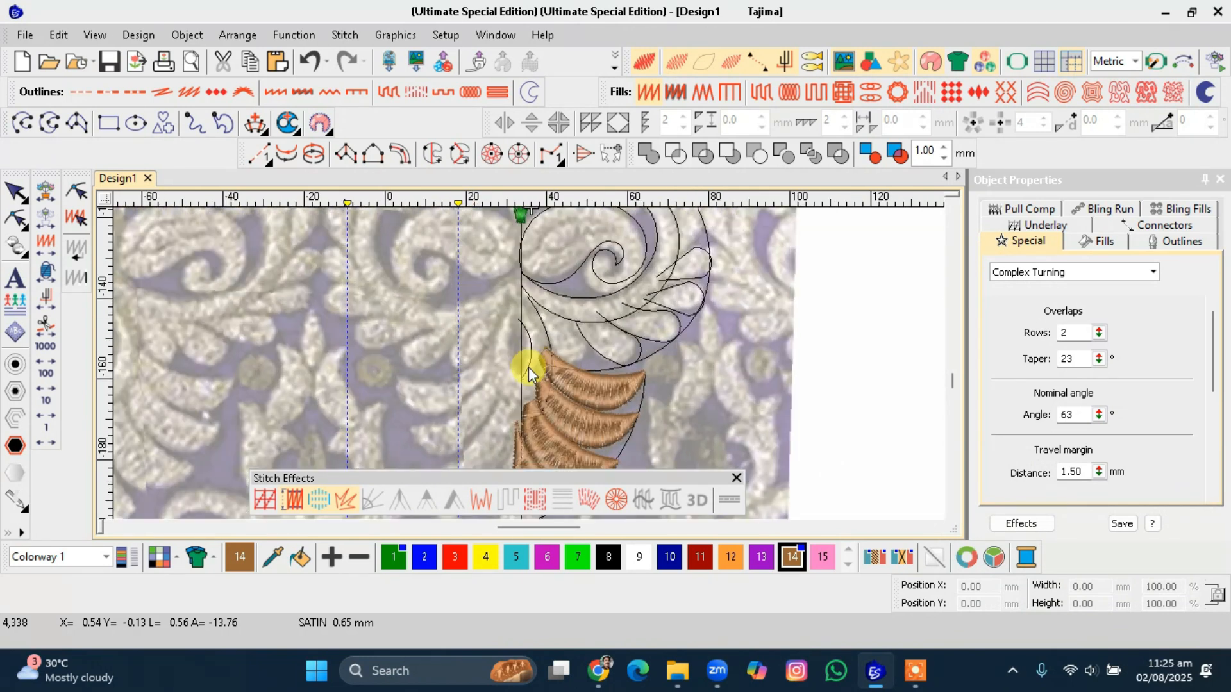
scroll(529, 367, up, 1)
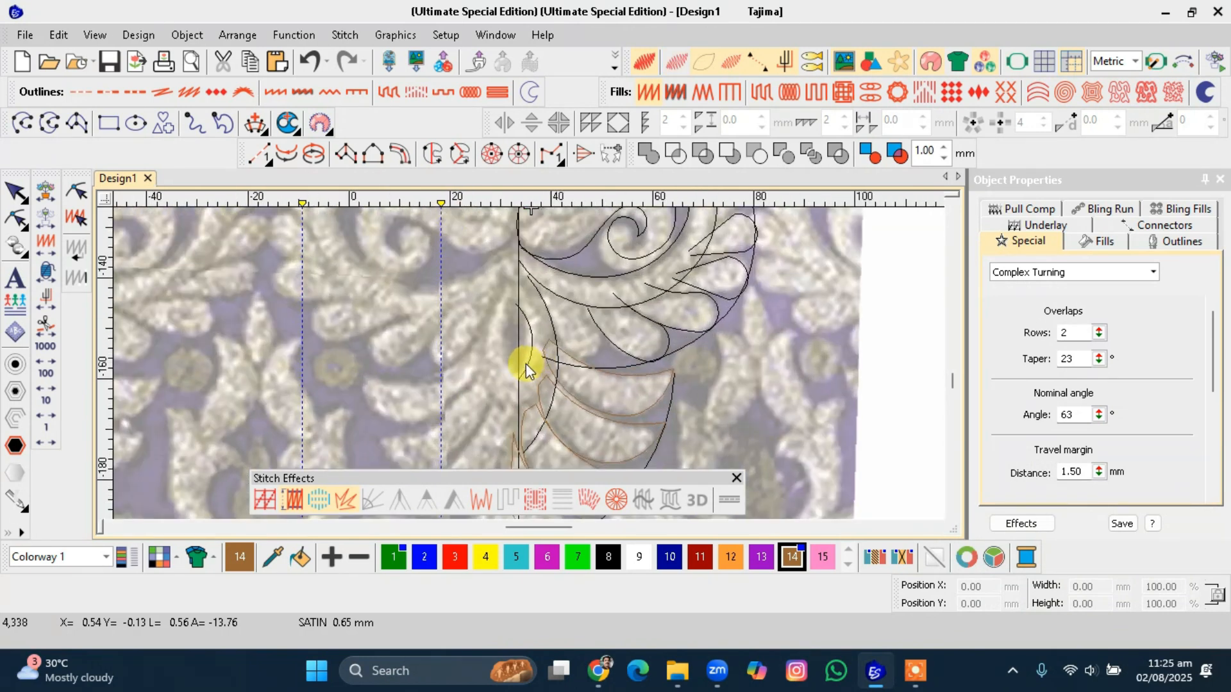
click(374, 156)
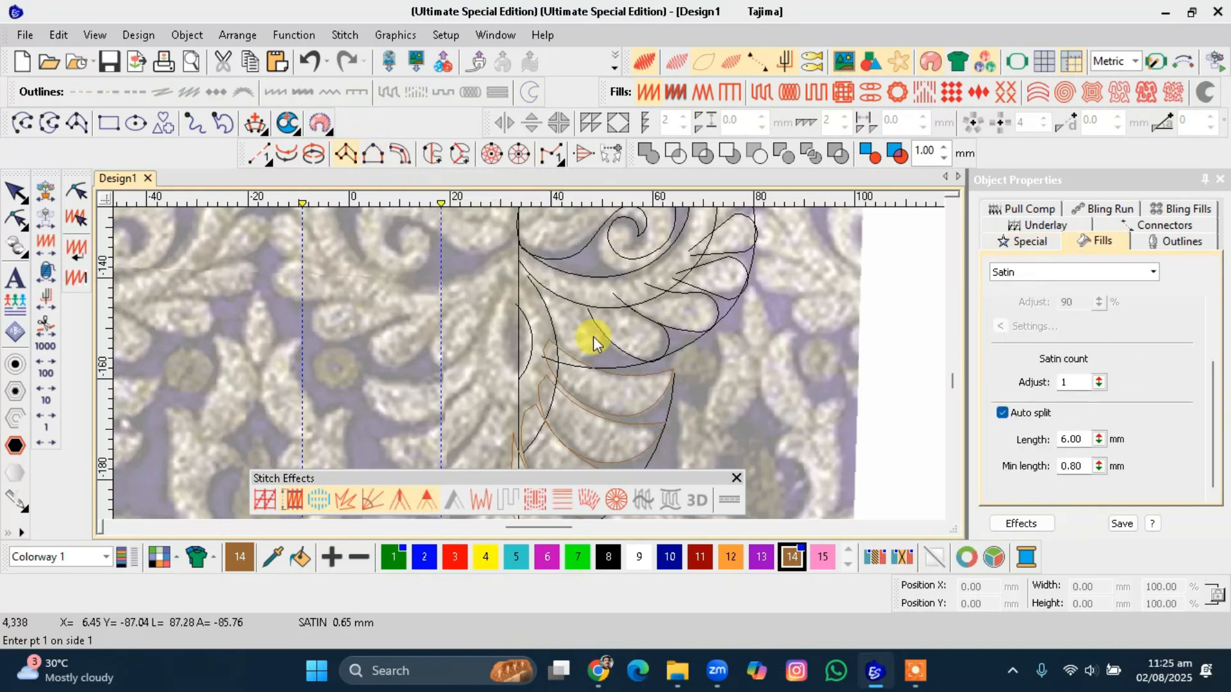
click(518, 305)
click(519, 258)
right_click(531, 337)
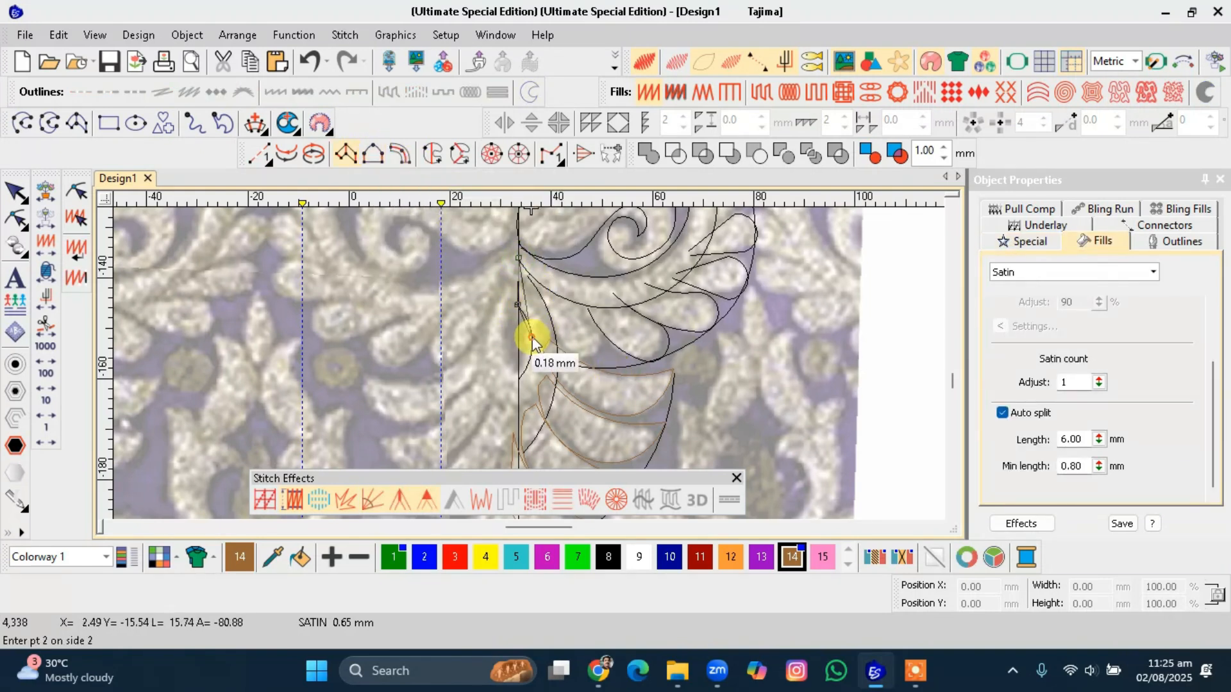
click(550, 320)
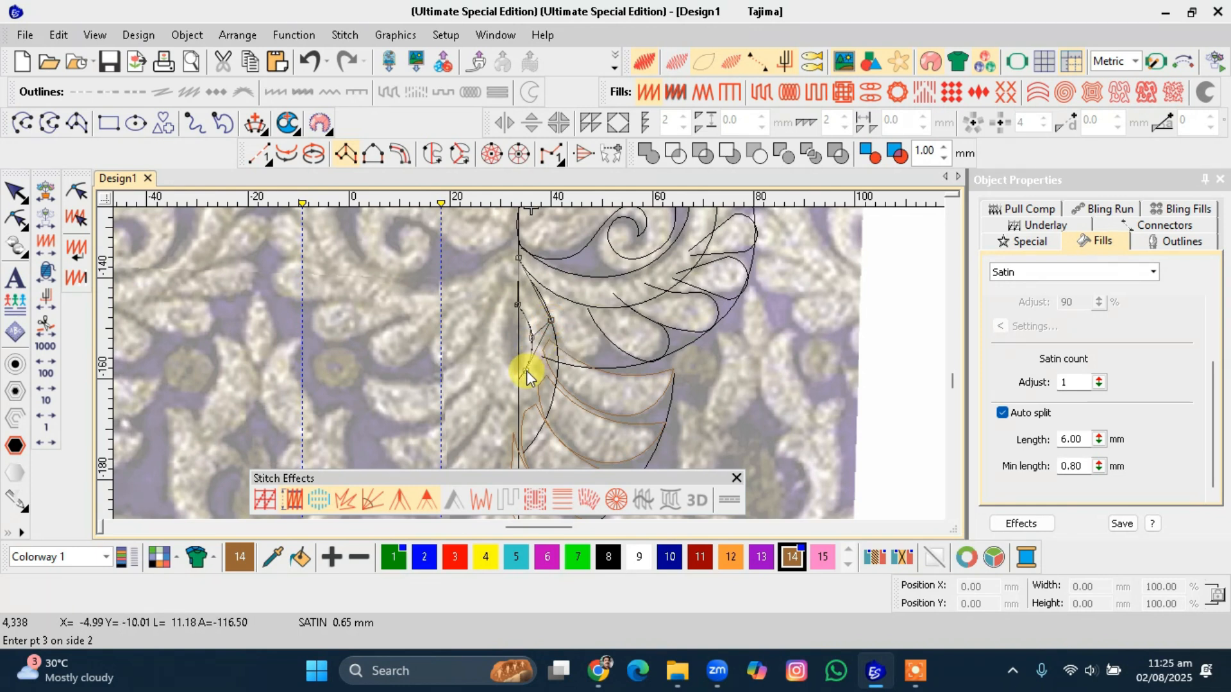
click(526, 373)
click(551, 391)
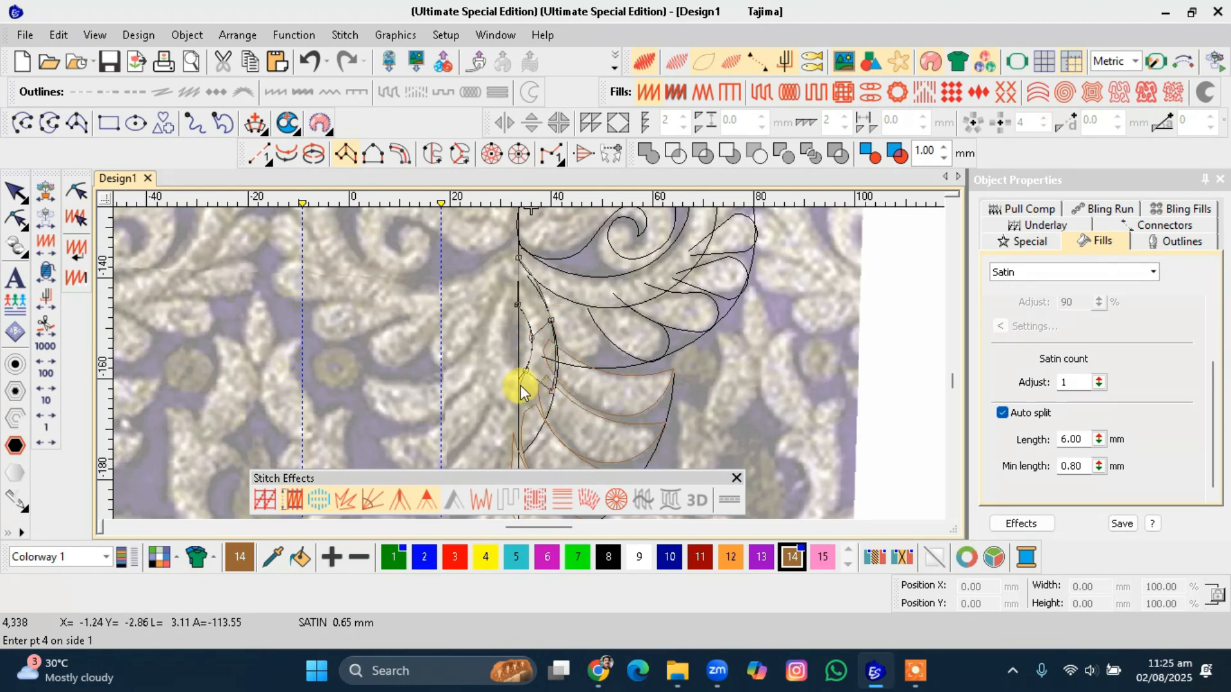
click(518, 380)
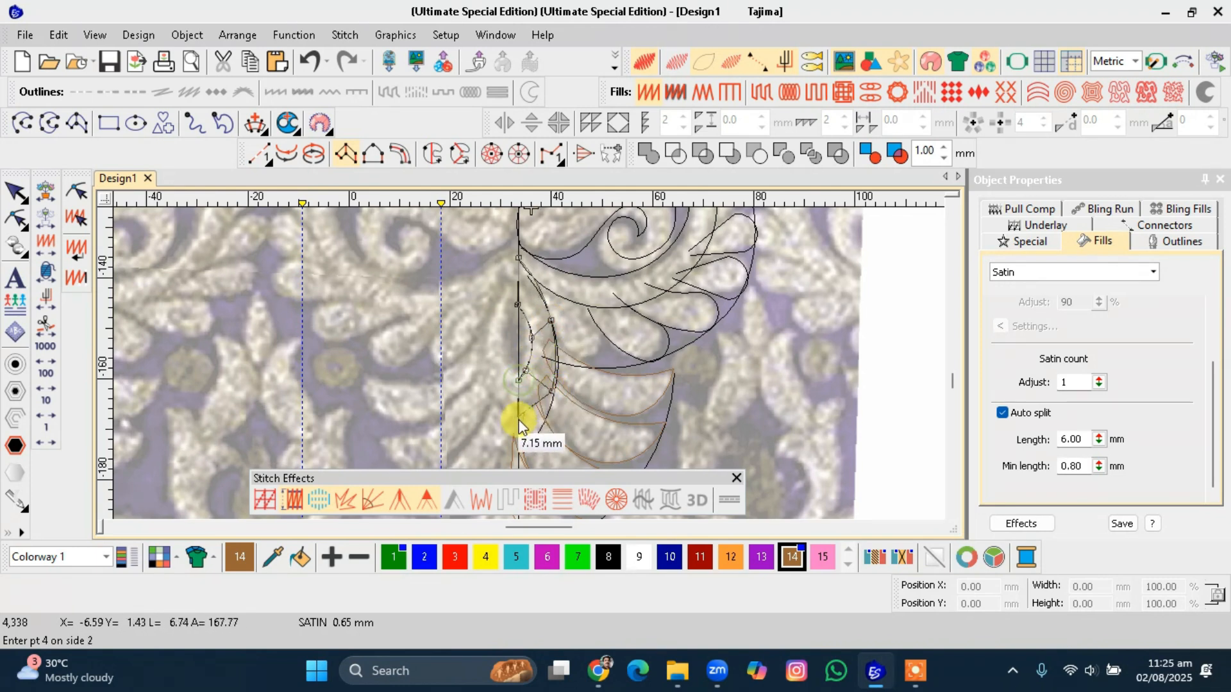
click(520, 460)
key(Return)
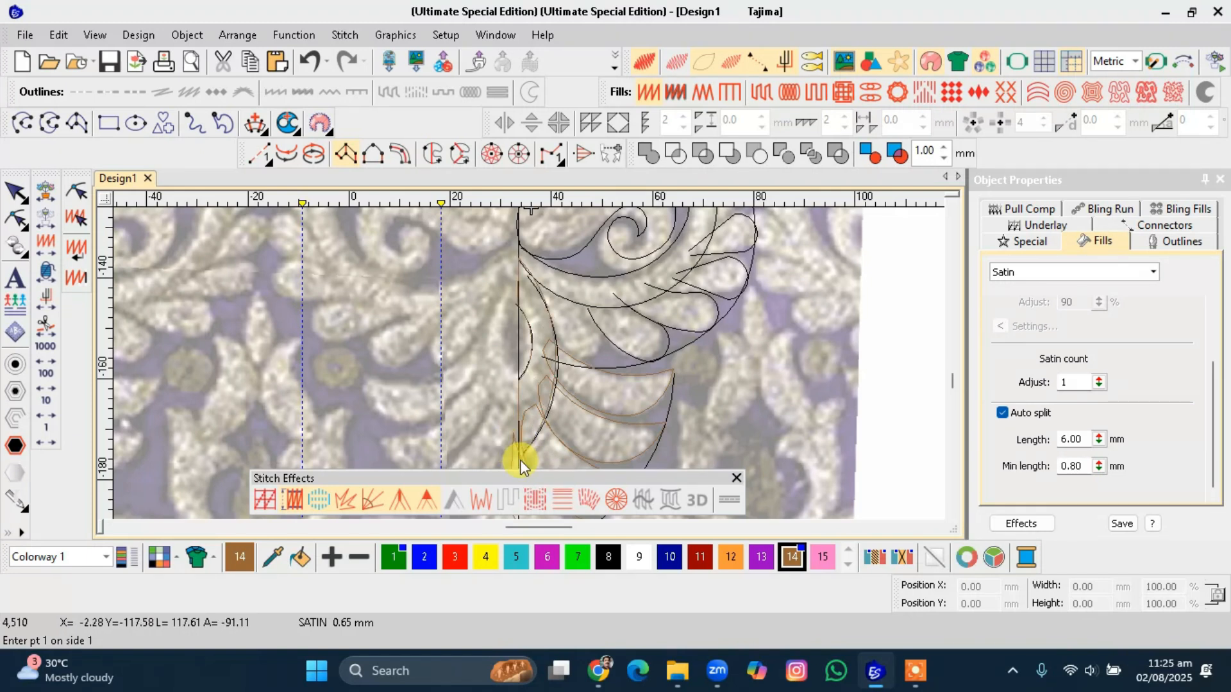
key(Escape)
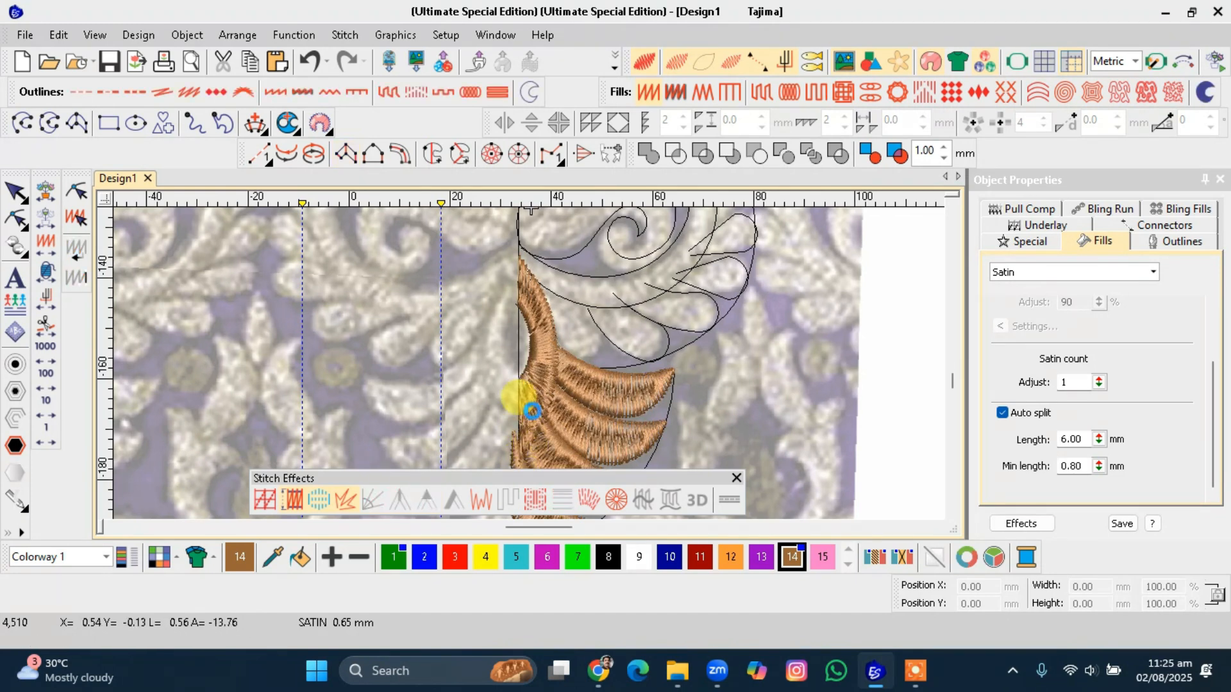
Duplicate the new satin petal and mirror the copy about the vertical centre line.
click(533, 412)
click(540, 364)
key(ctrl+d)
key(shift+3)
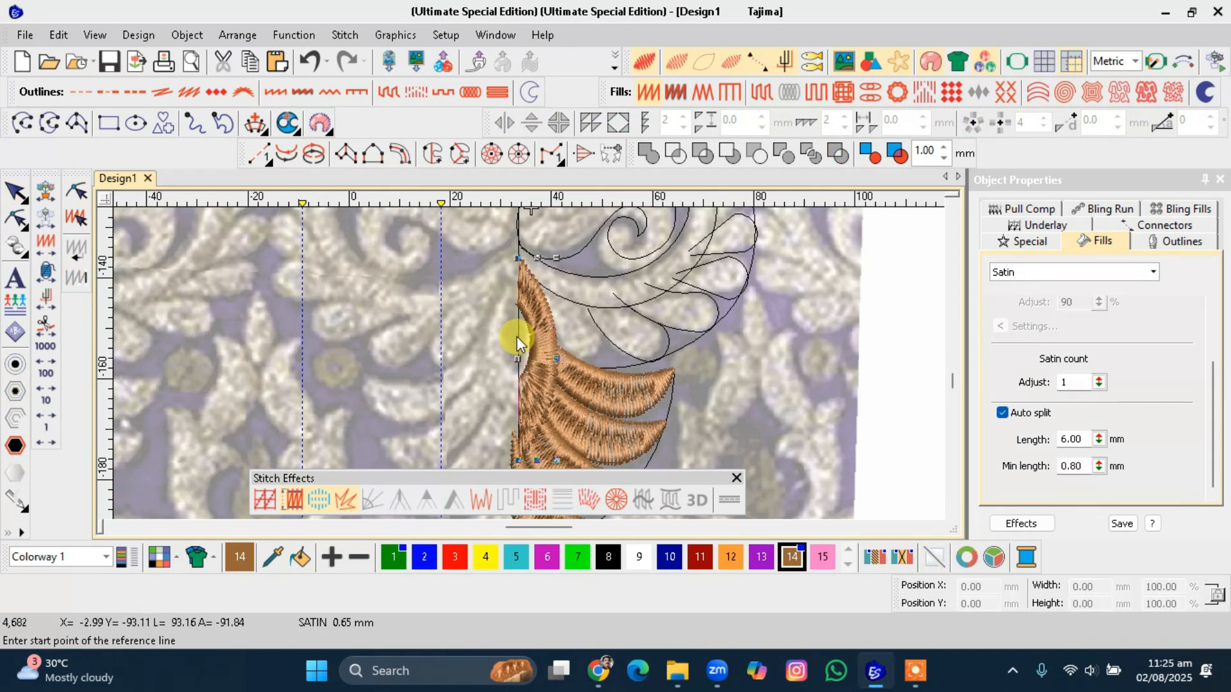
click(516, 338)
click(519, 404)
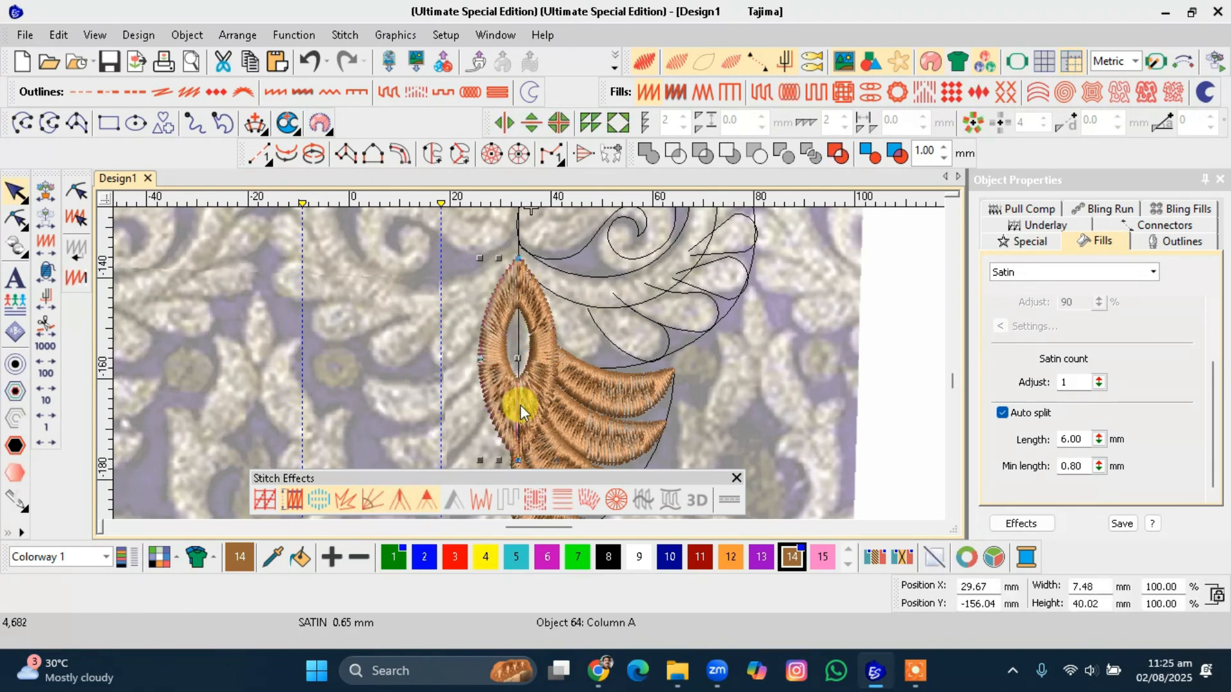
Mirror the lower bud outline about a vertical reference line to create its other half.
scroll(529, 363, up, 3)
scroll(529, 363, down, 4)
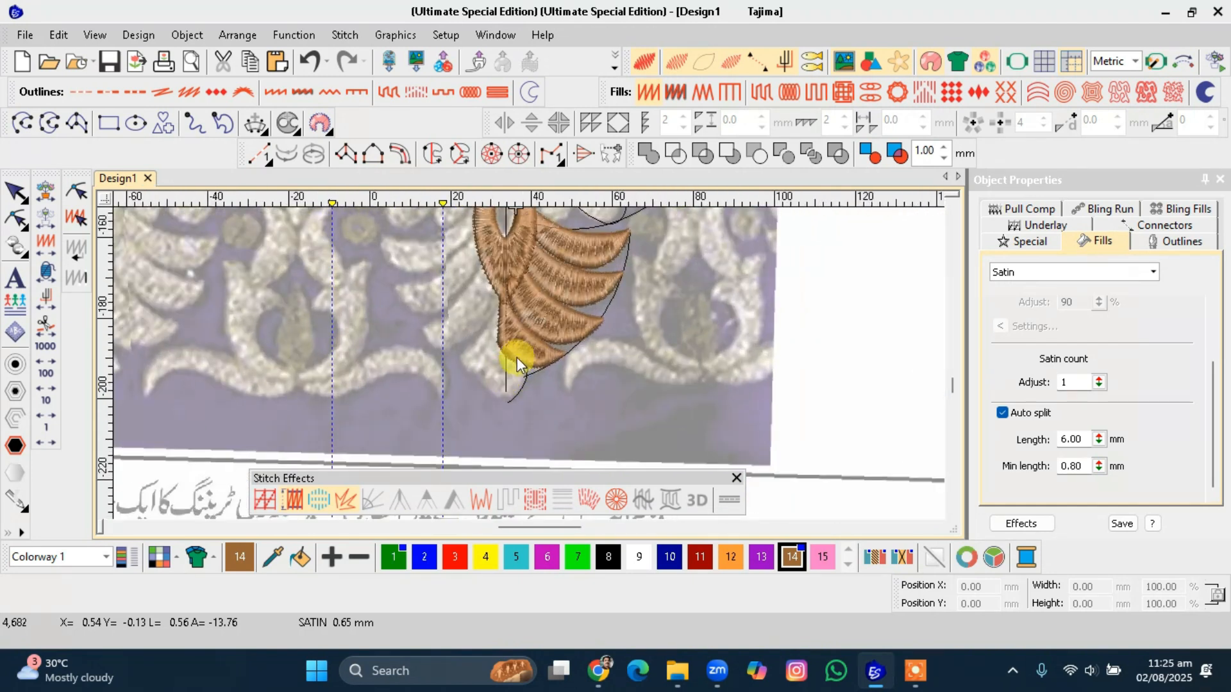
scroll(513, 370, up, 4)
click(551, 409)
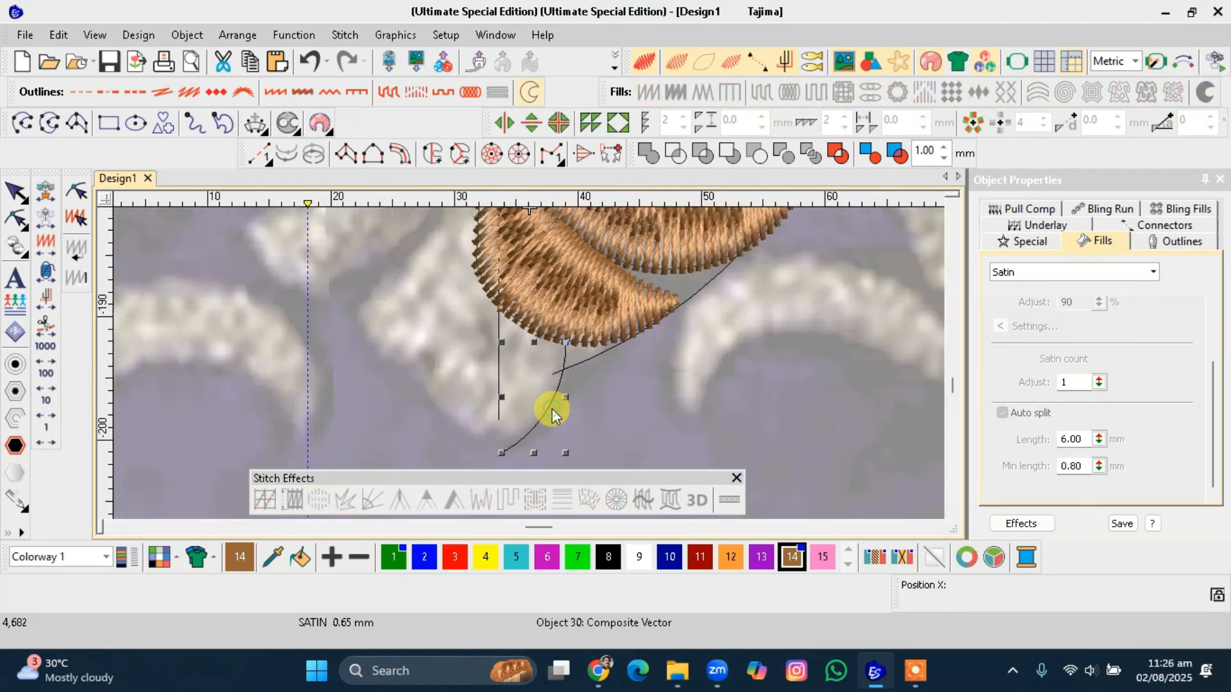
key(9)
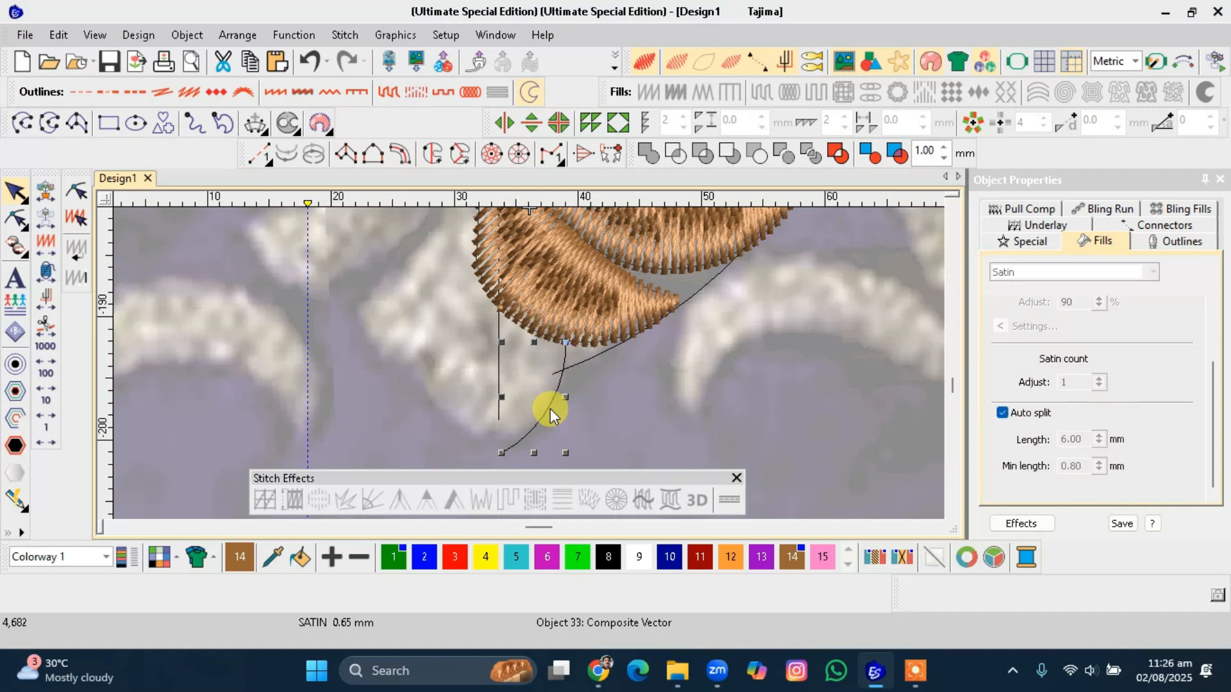
click(499, 378)
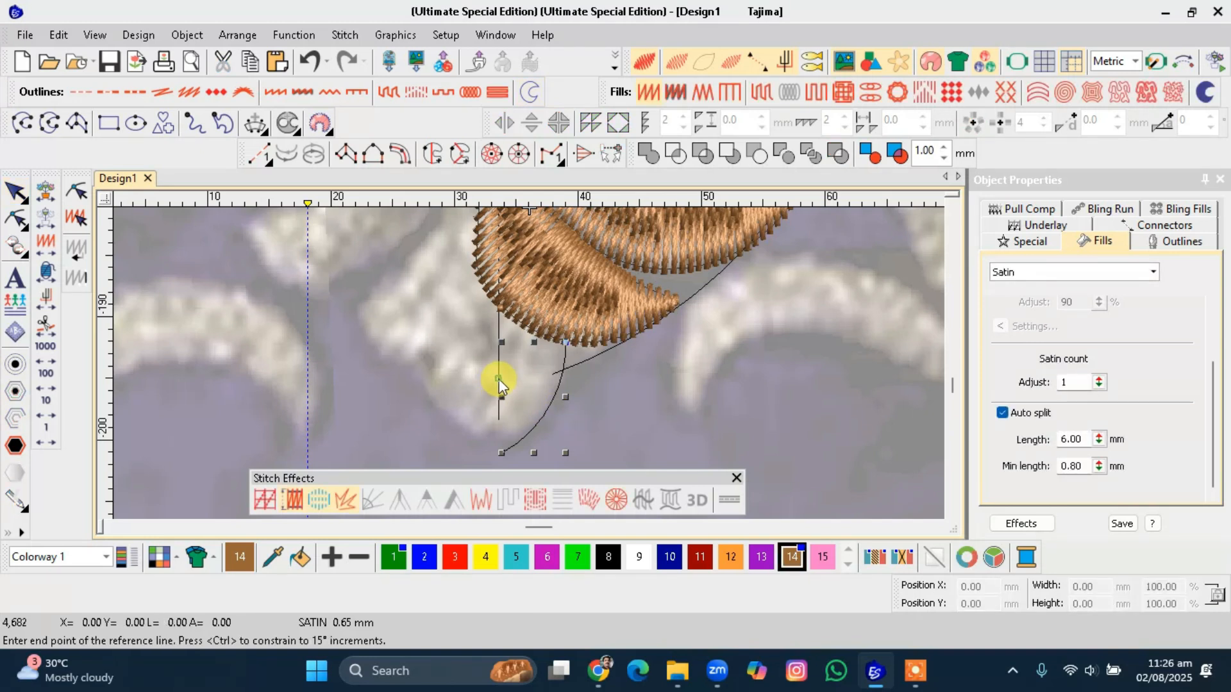
click(499, 418)
Digitize the small bottom bud as a Column B satin following both halves of its outline.
scroll(528, 363, down, 4)
scroll(528, 362, down, 3)
scroll(524, 344, up, 3)
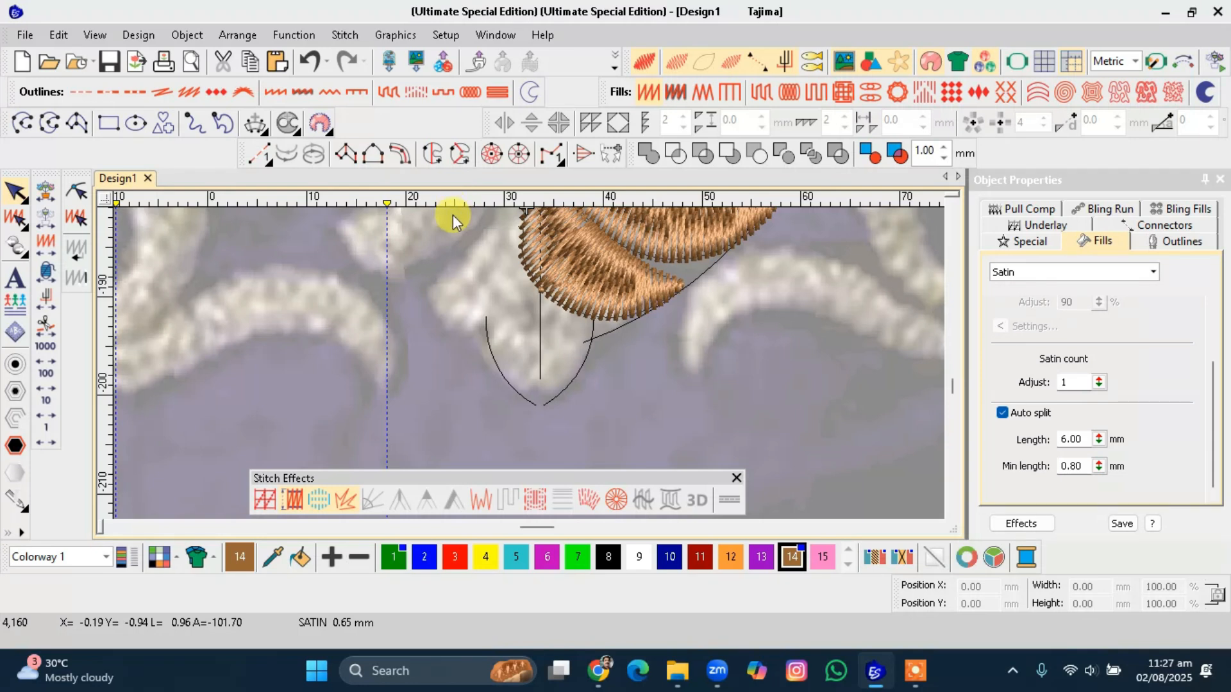
click(372, 160)
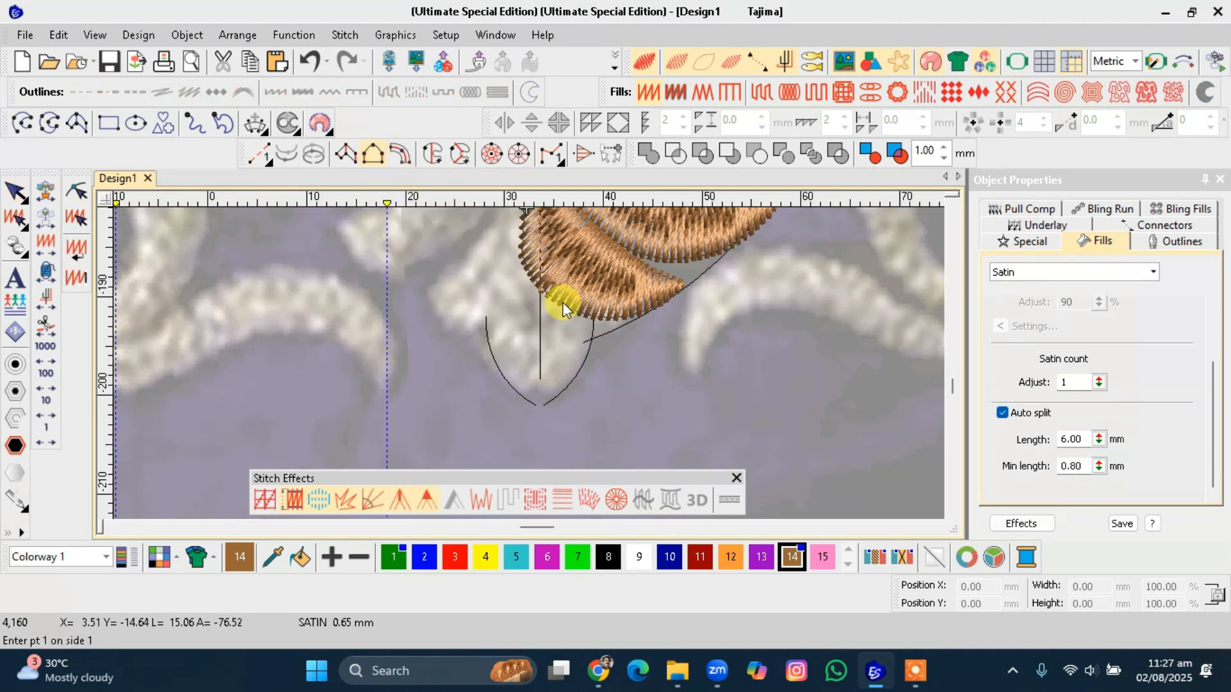
click(595, 302)
click(585, 360)
click(538, 411)
click(499, 376)
click(485, 313)
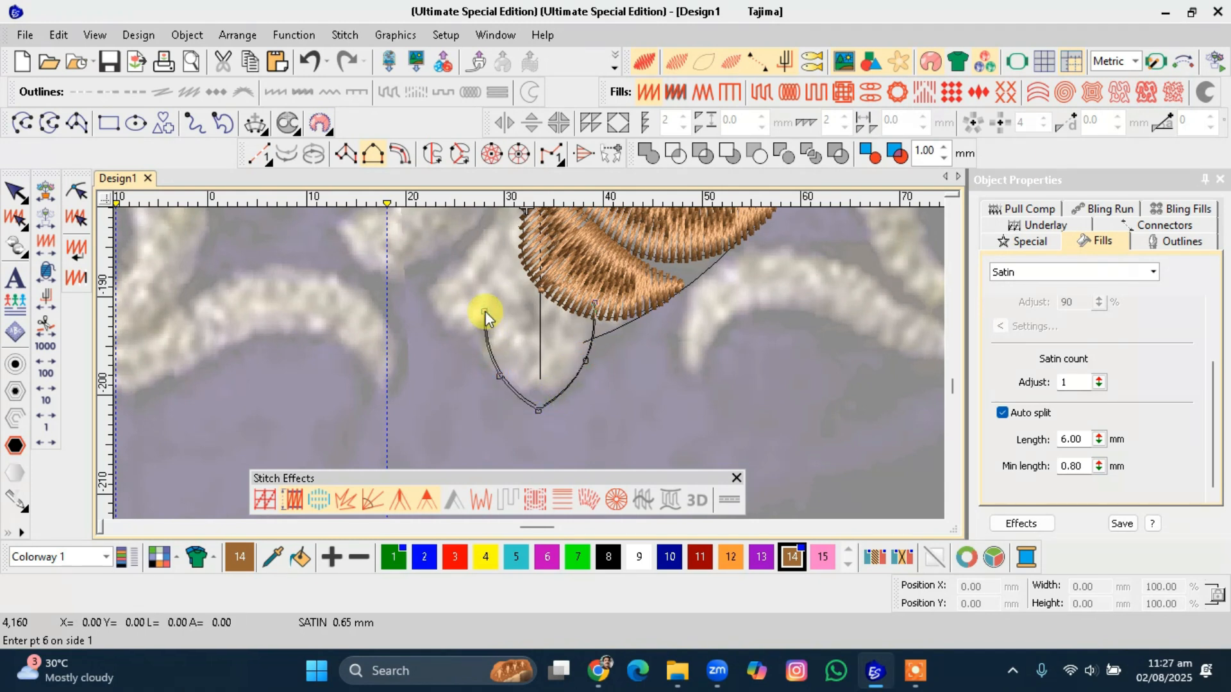
key(Return)
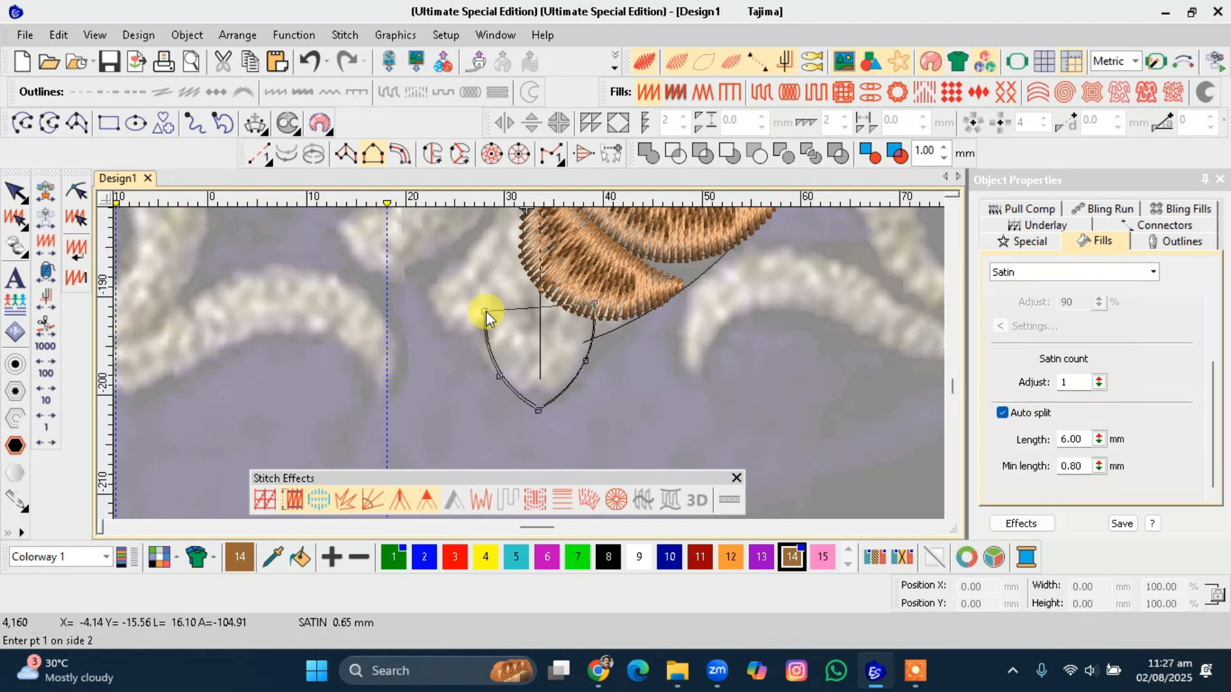
click(551, 248)
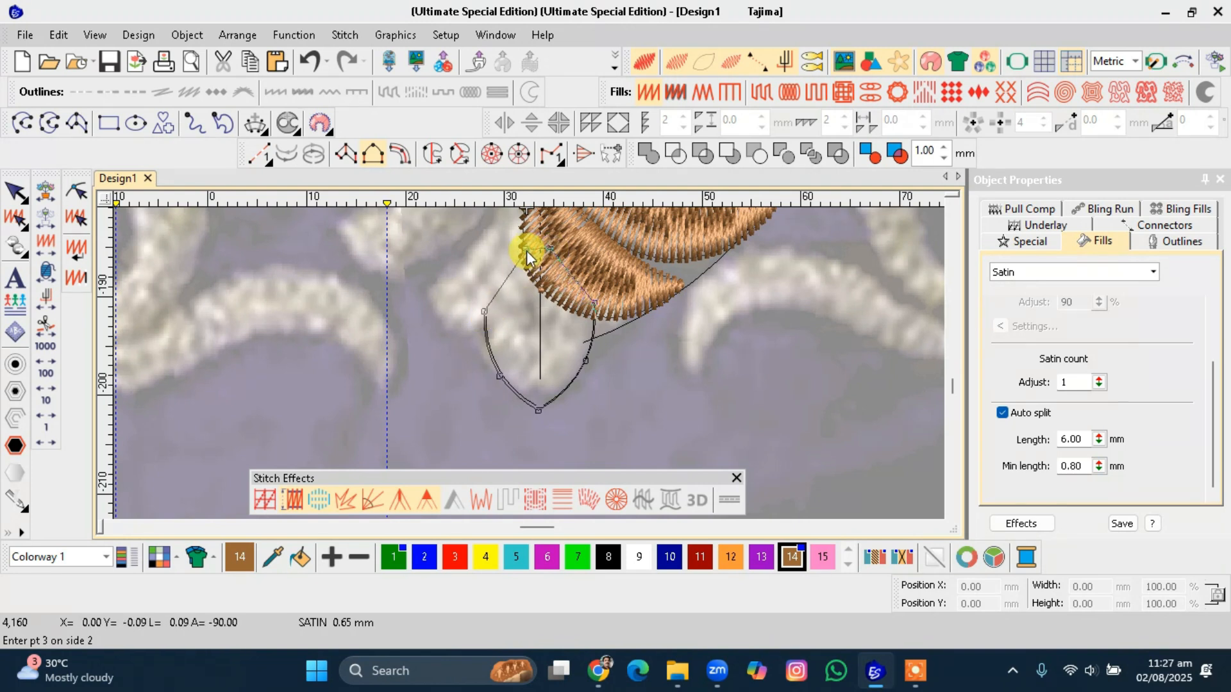
click(524, 252)
key(Return)
key(Escape)
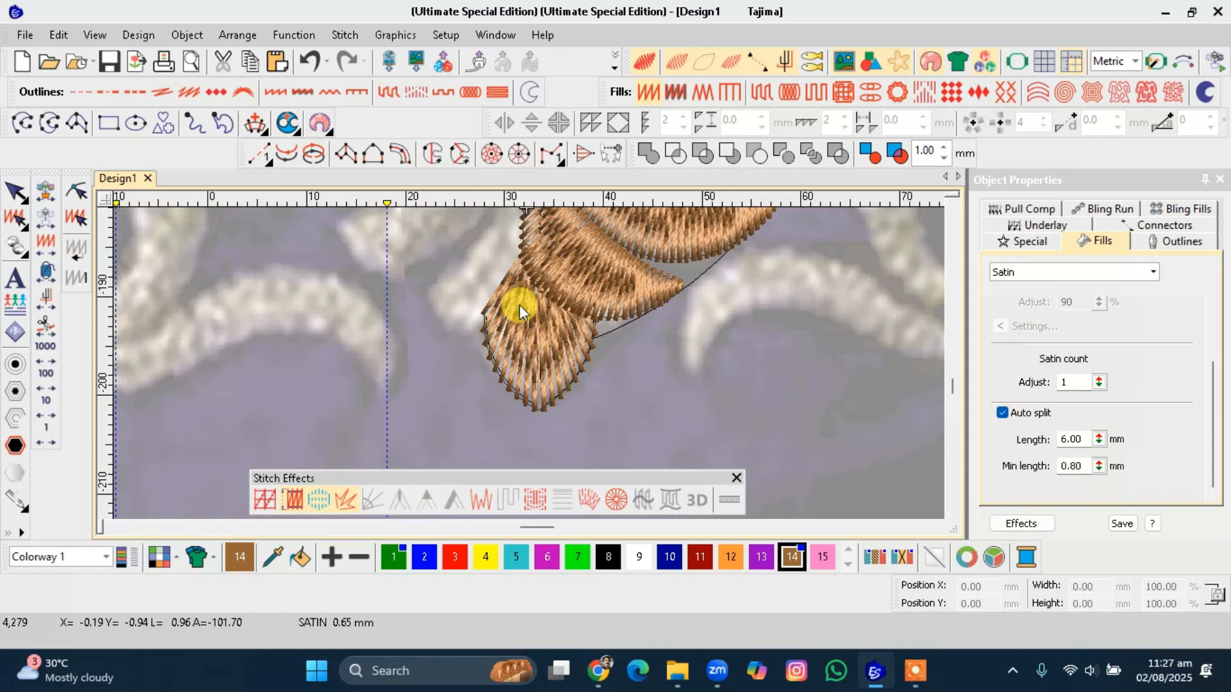
scroll(528, 363, down, 1)
scroll(529, 363, down, 3)
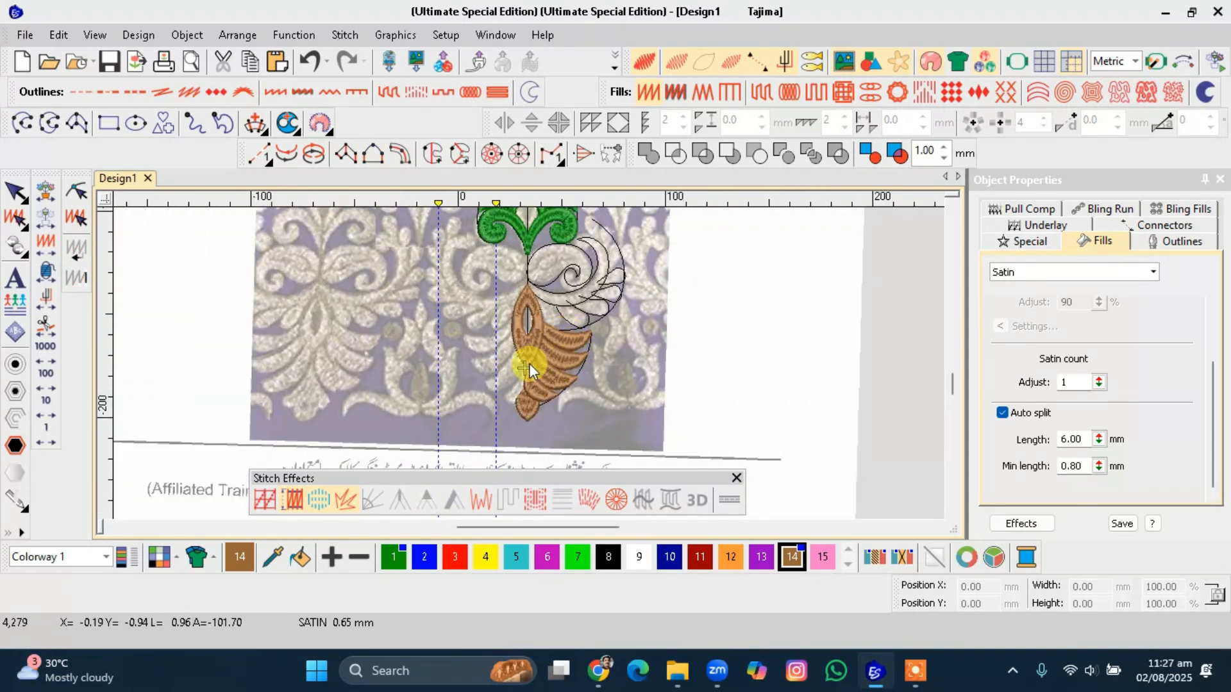
scroll(502, 353, up, 2)
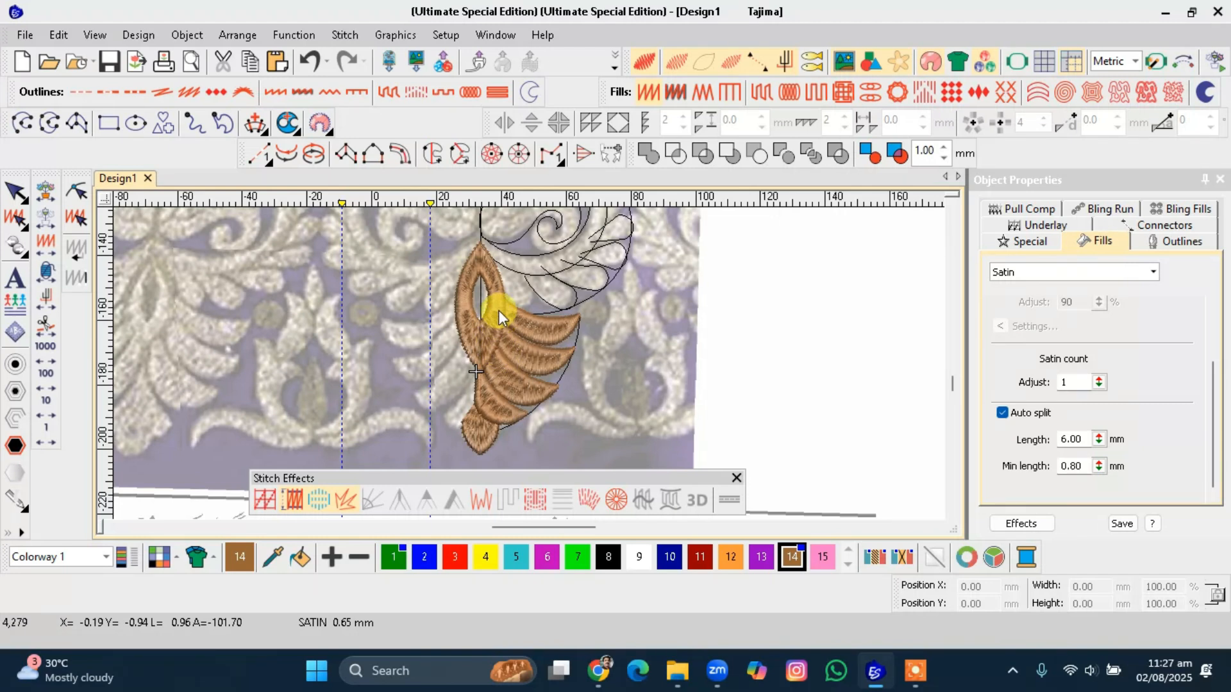
scroll(529, 363, down, 2)
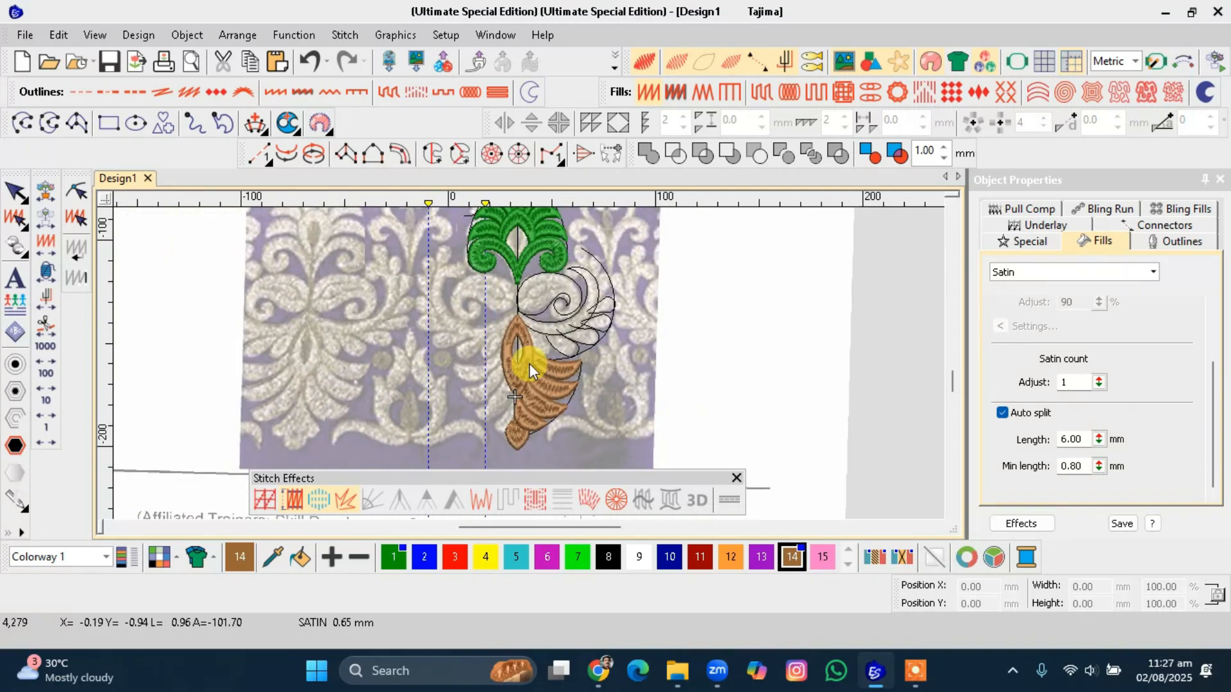